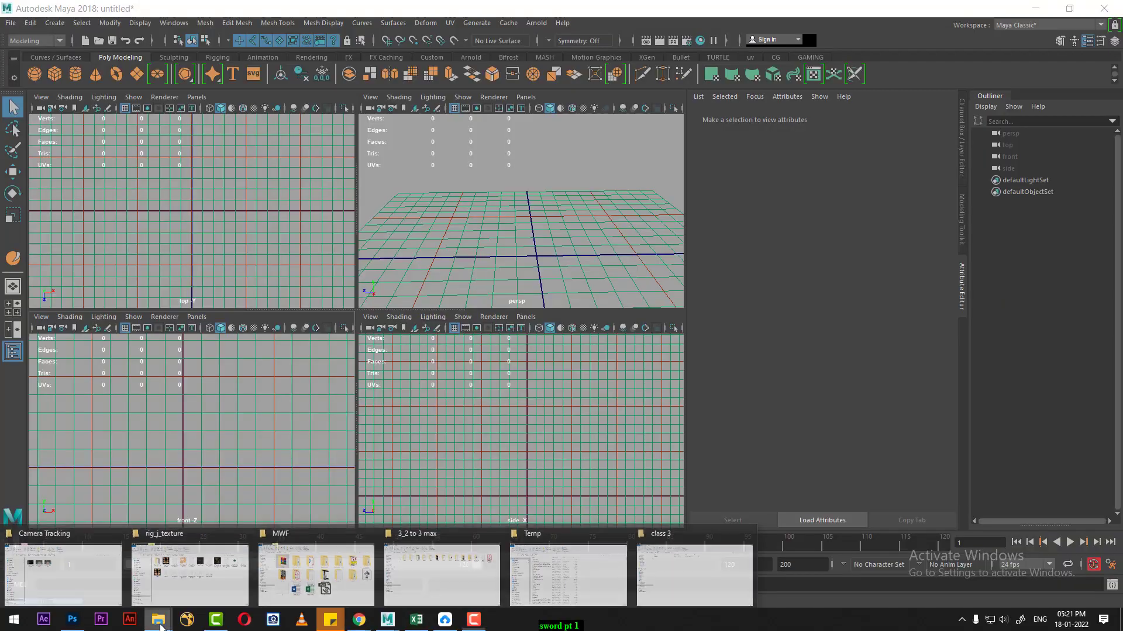
{"action": "mouse_move", "coordinate": [694, 576]}
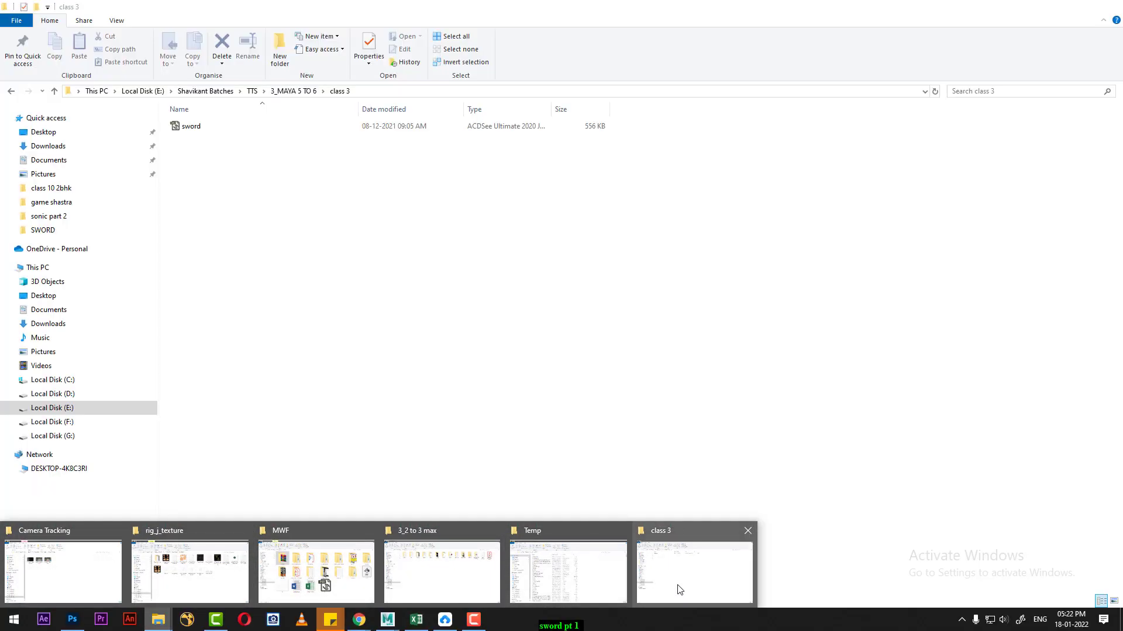
Check the class 3 Explorer folder holding the sword image, then return to the Maya scene.
{"action": "left_click", "coordinate": [679, 590]}
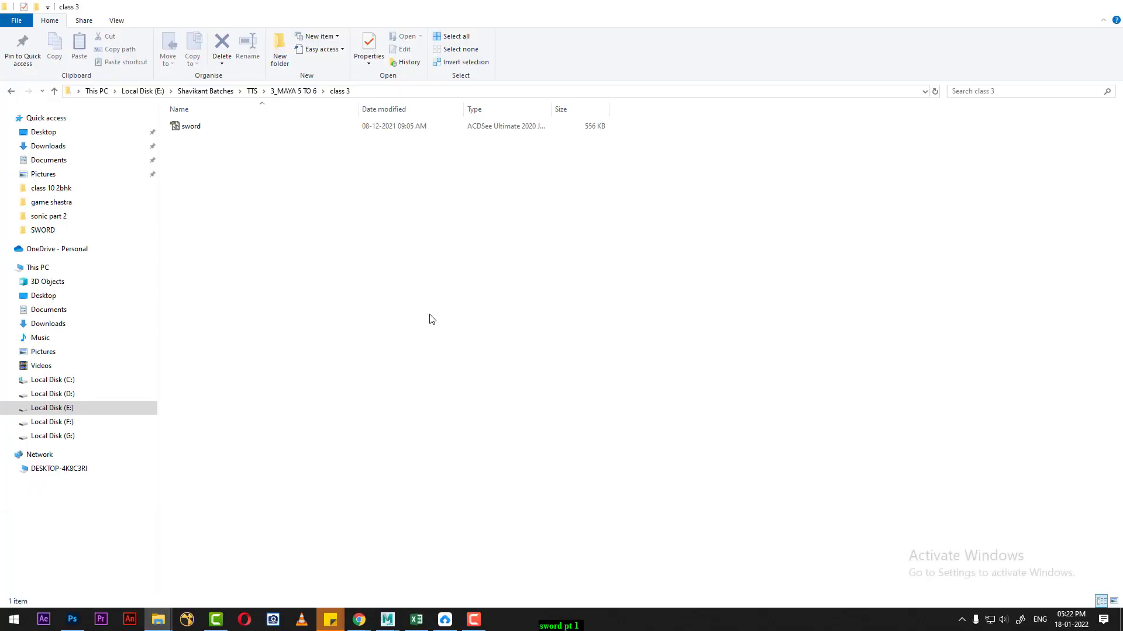
{"action": "left_click", "coordinate": [383, 92]}
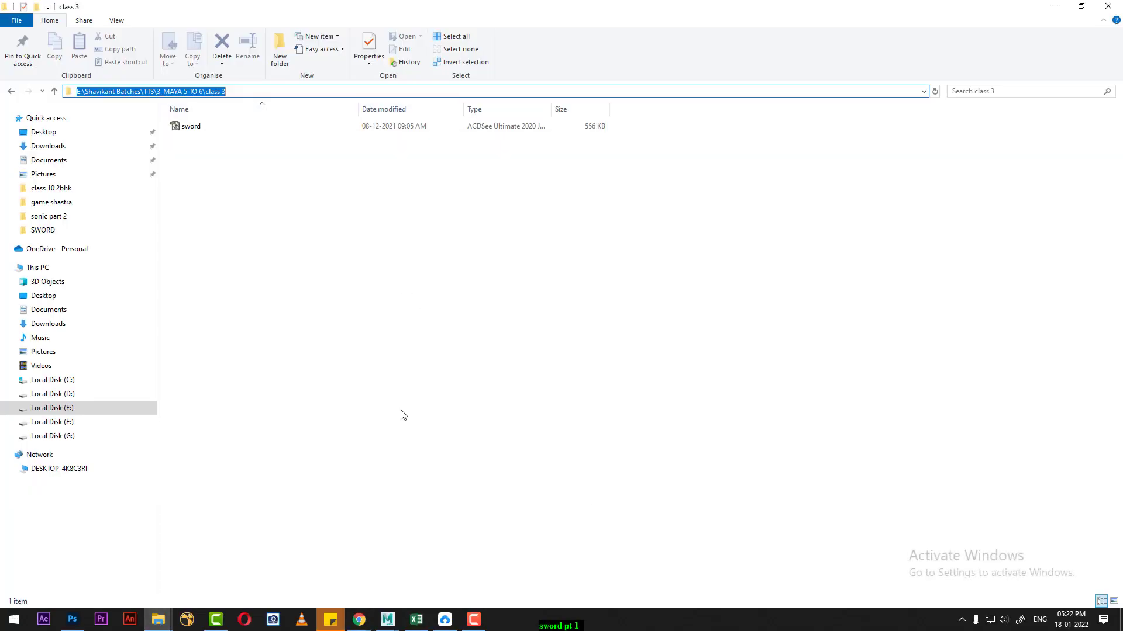
{"action": "left_click", "coordinate": [441, 425]}
{"action": "left_click", "coordinate": [387, 619]}
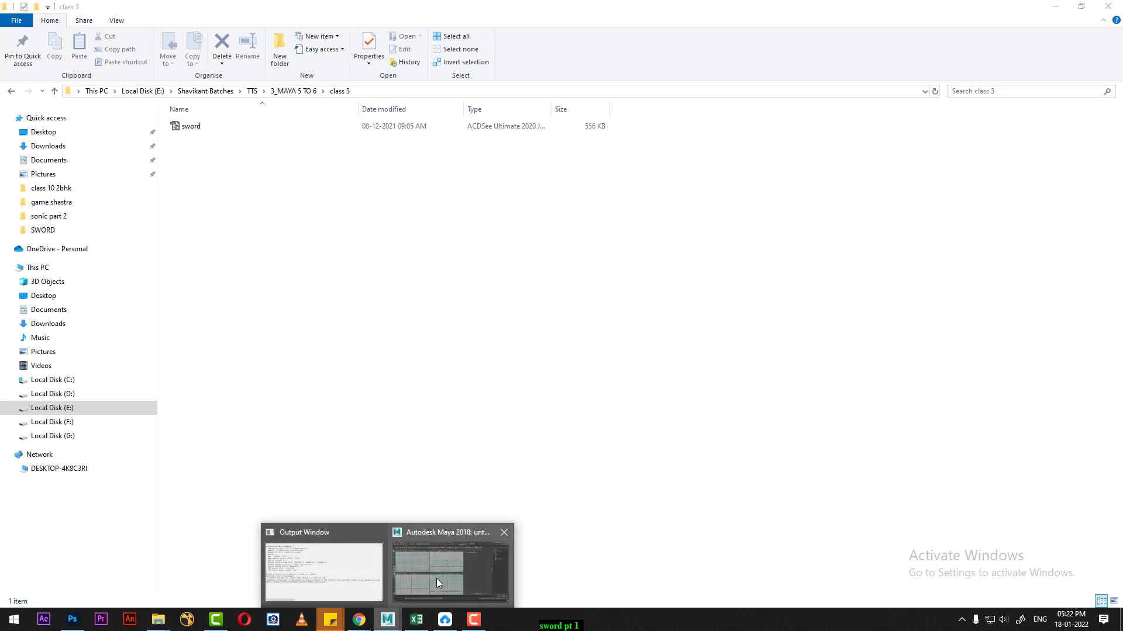
{"action": "left_click", "coordinate": [436, 582]}
Import sword.jpg from the class 3 folder as an image plane in the maximized front view.
{"action": "key", "text": "space"}
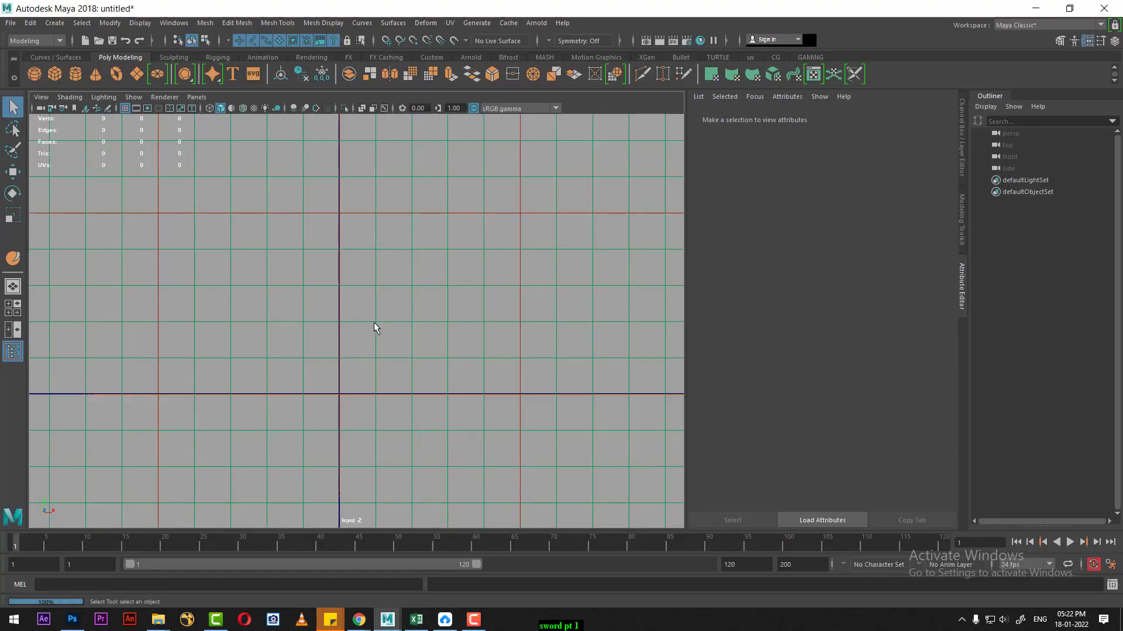
{"action": "left_click", "coordinate": [34, 96]}
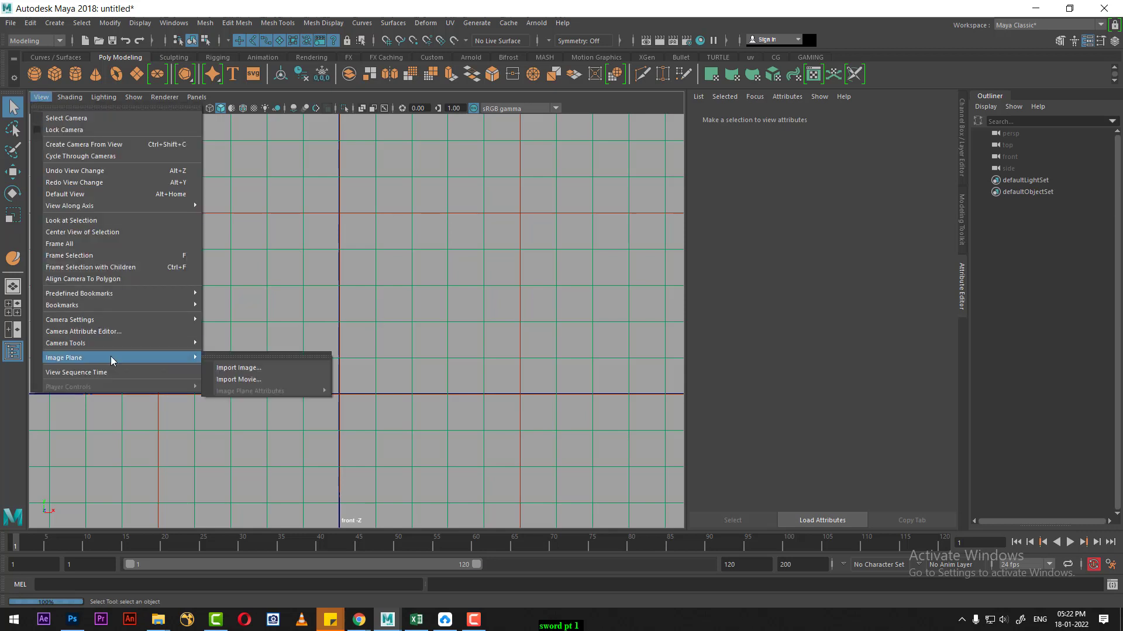
{"action": "left_click", "coordinate": [238, 368]}
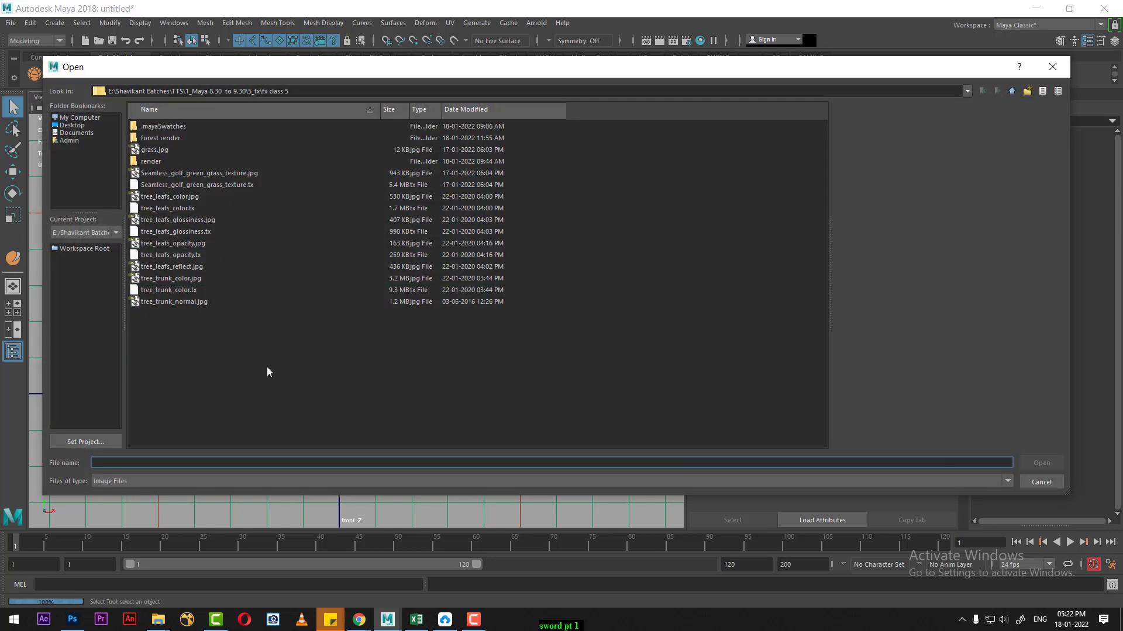
{"action": "double_click", "coordinate": [266, 367]}
{"action": "double_click", "coordinate": [155, 127]}
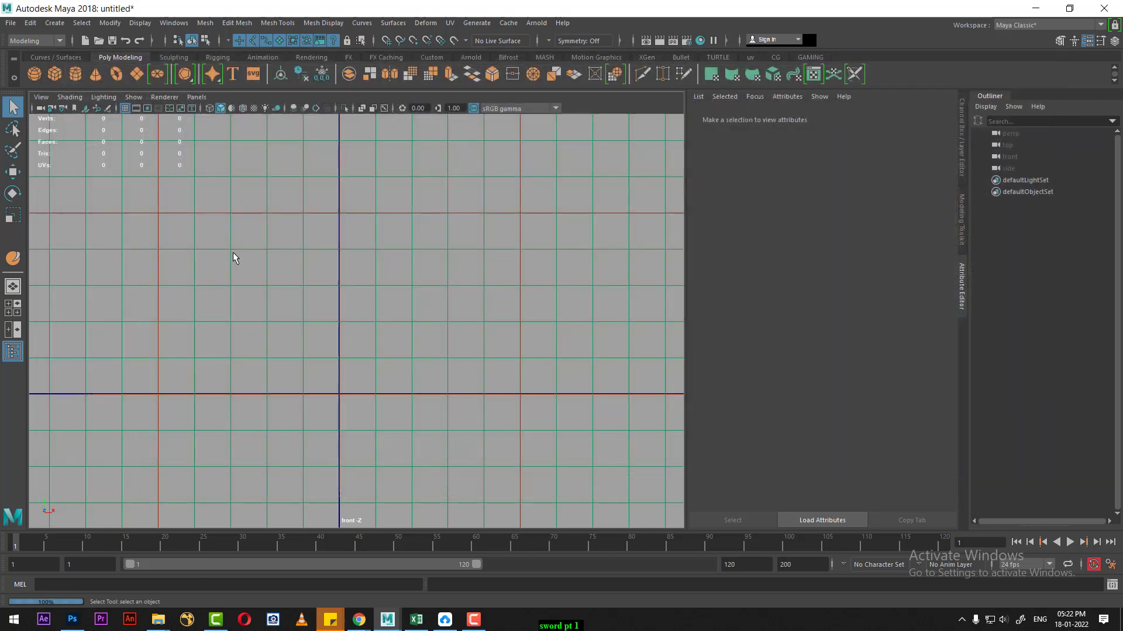
Move the sword image plane left and up so the right blade sits over the vertical axis.
{"action": "scroll", "coordinate": [277, 320], "scroll_direction": "up", "scroll_amount": 1}
{"action": "key", "text": "w"}
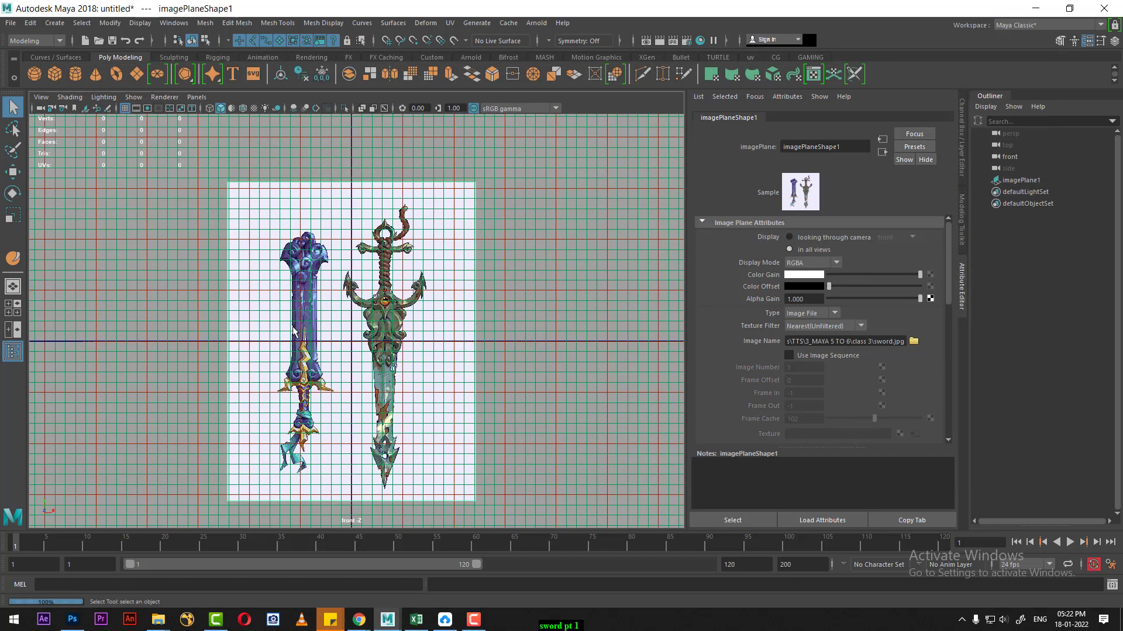
{"action": "left_click", "coordinate": [643, 348]}
{"action": "left_click", "coordinate": [411, 433]}
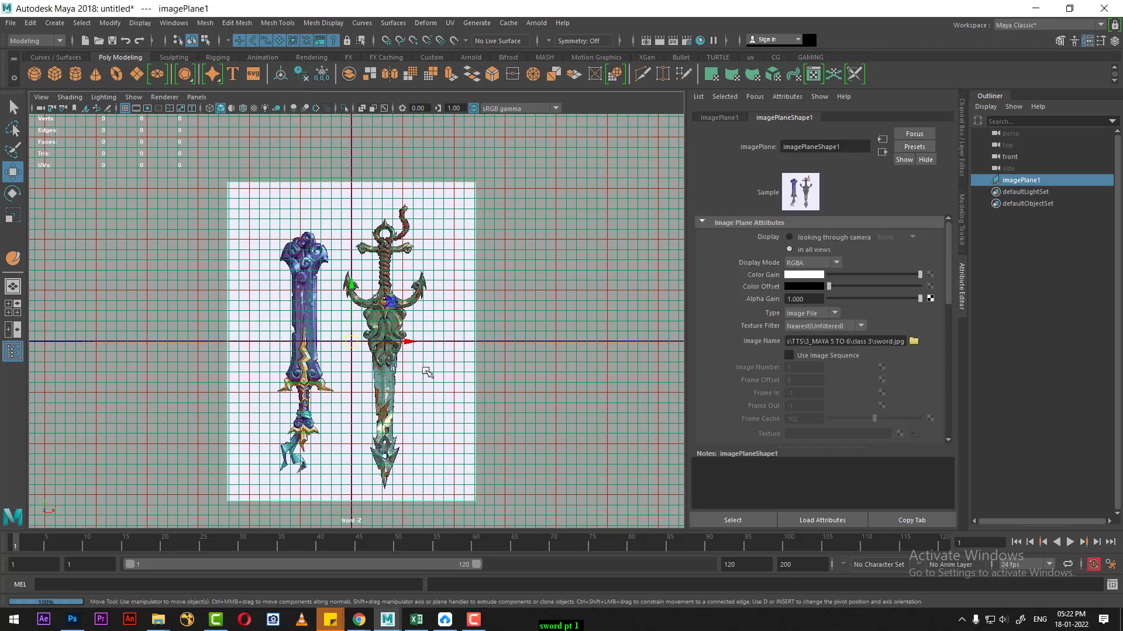
{"action": "left_click_drag", "start_coordinate": [411, 346], "coordinate": [379, 343]}
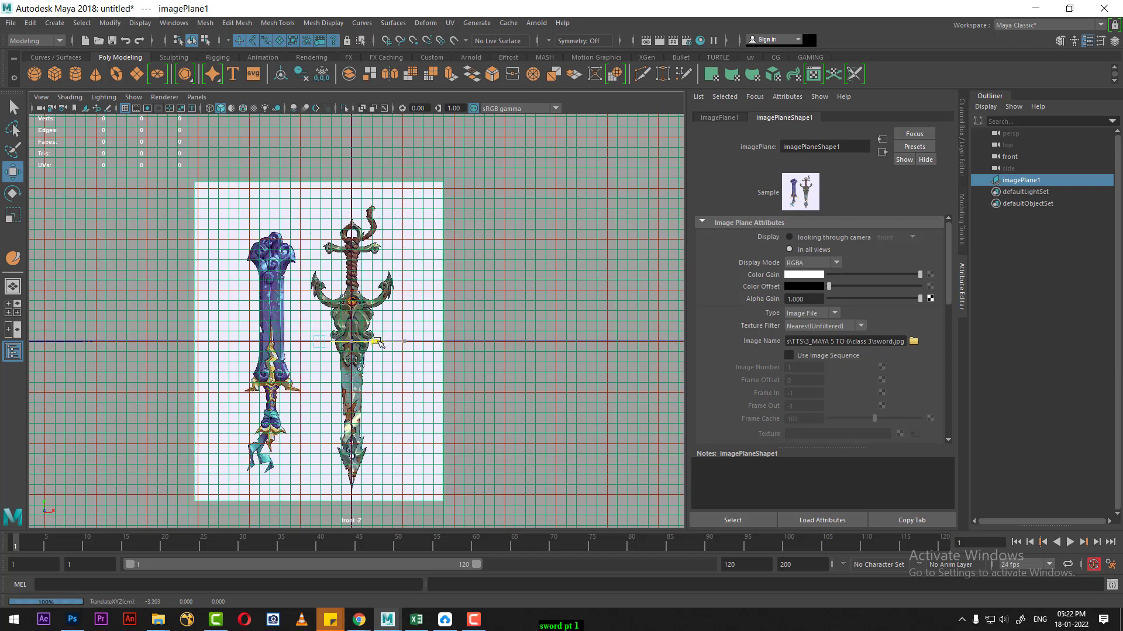
{"action": "scroll", "coordinate": [407, 399], "scroll_direction": "up", "scroll_amount": 2}
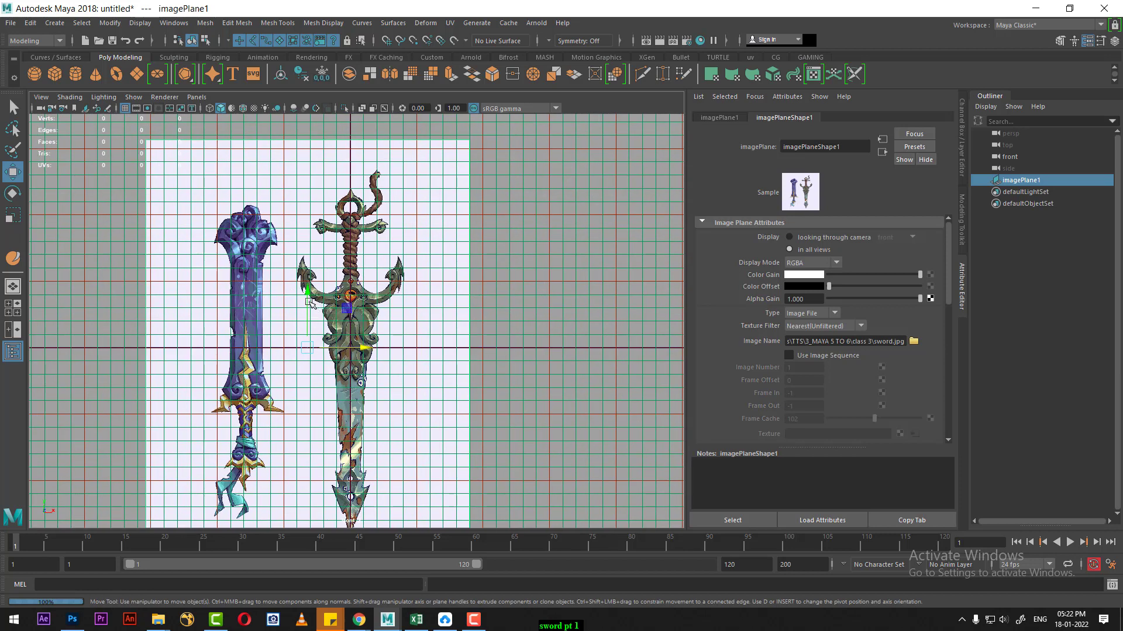
{"action": "left_click_drag", "start_coordinate": [308, 302], "coordinate": [301, 111]}
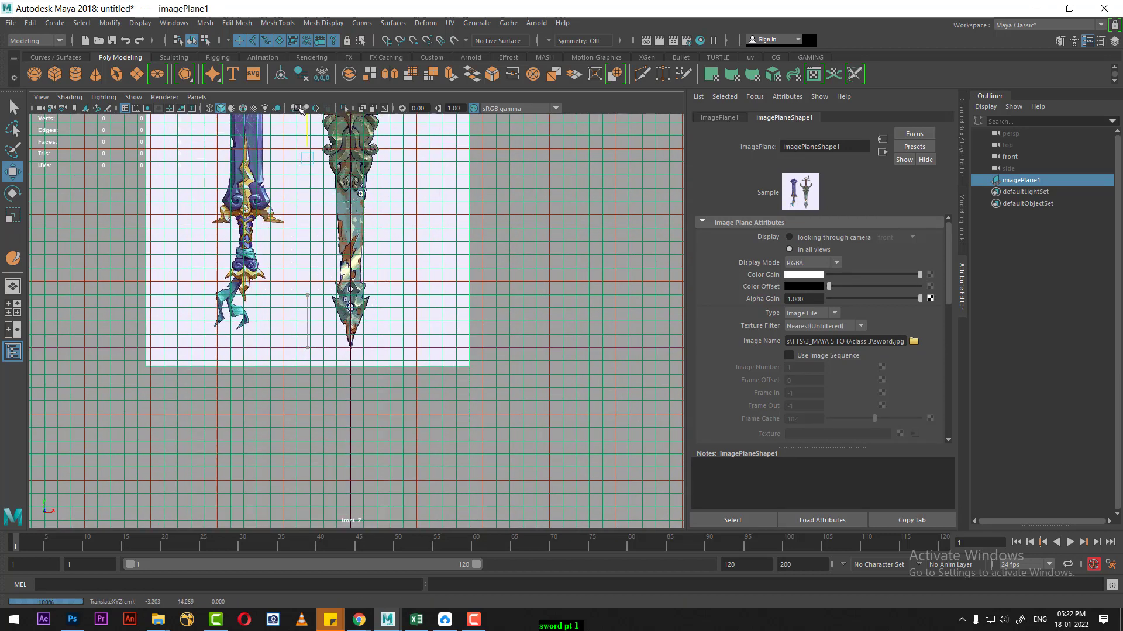
Frame the image, nudge it vertically, and return to the four-view layout.
{"action": "scroll", "coordinate": [421, 328], "scroll_direction": "up", "scroll_amount": 1}
{"action": "scroll", "coordinate": [413, 366], "scroll_direction": "up", "scroll_amount": 1}
{"action": "scroll", "coordinate": [411, 381], "scroll_direction": "up", "scroll_amount": 1}
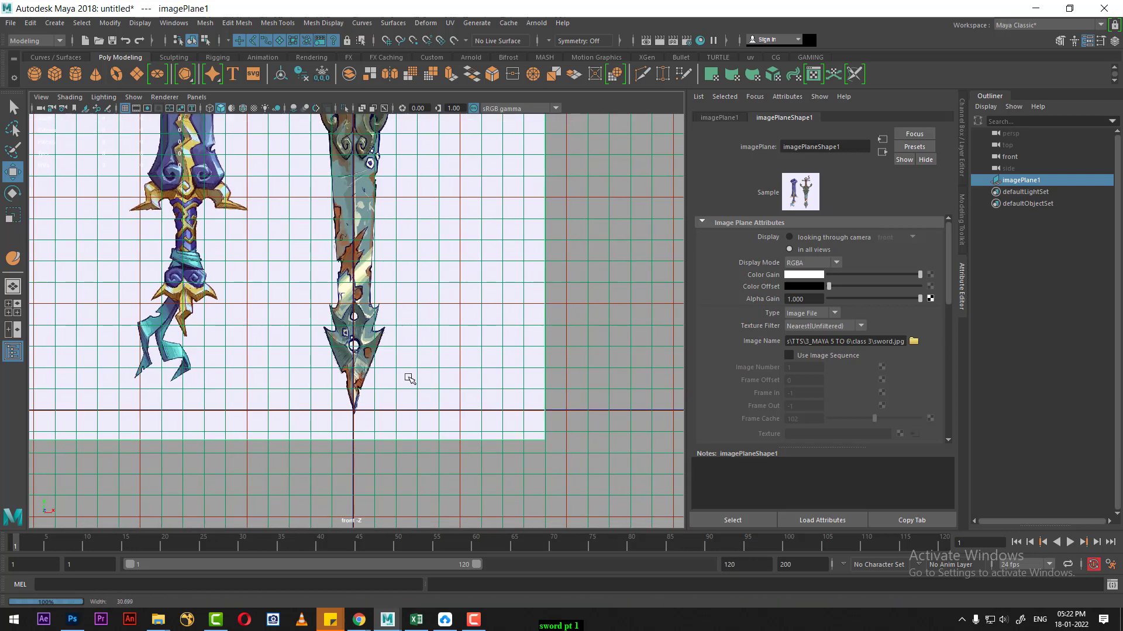
{"action": "scroll", "coordinate": [386, 303], "scroll_direction": "up", "scroll_amount": 1}
{"action": "key", "text": "f"}
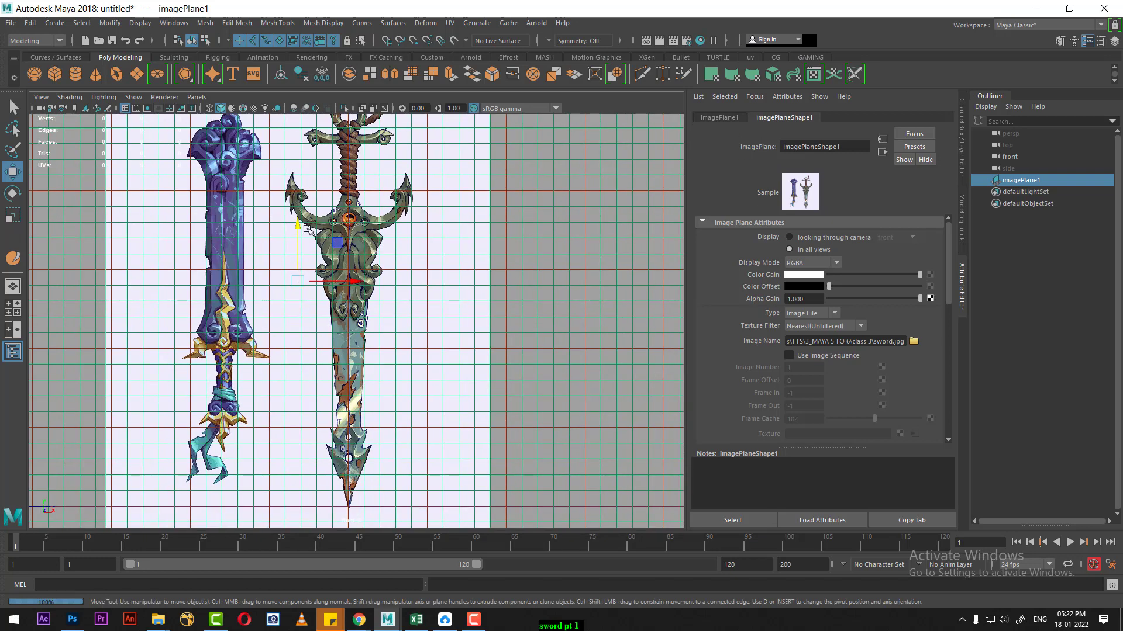
{"action": "left_click", "coordinate": [299, 224]}
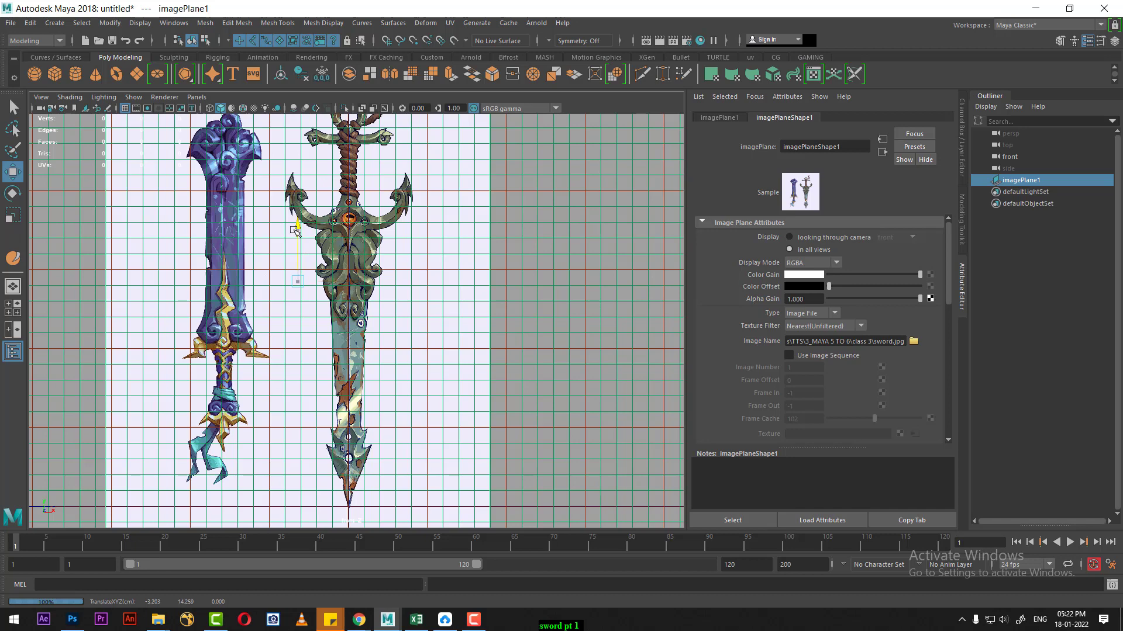
{"action": "left_click_drag", "start_coordinate": [295, 230], "coordinate": [296, 232]}
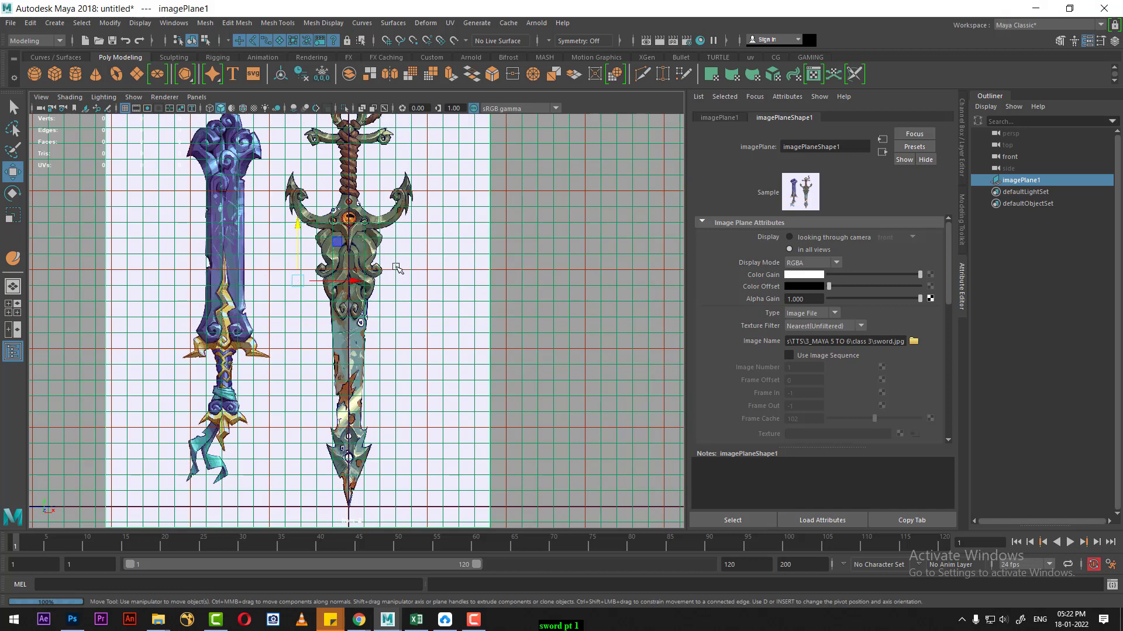
{"action": "key", "text": "space"}
{"action": "scroll", "coordinate": [524, 257], "scroll_direction": "up", "scroll_amount": 3}
{"action": "left_click_drag", "start_coordinate": [523, 257], "coordinate": [503, 275], "text": "alt"}
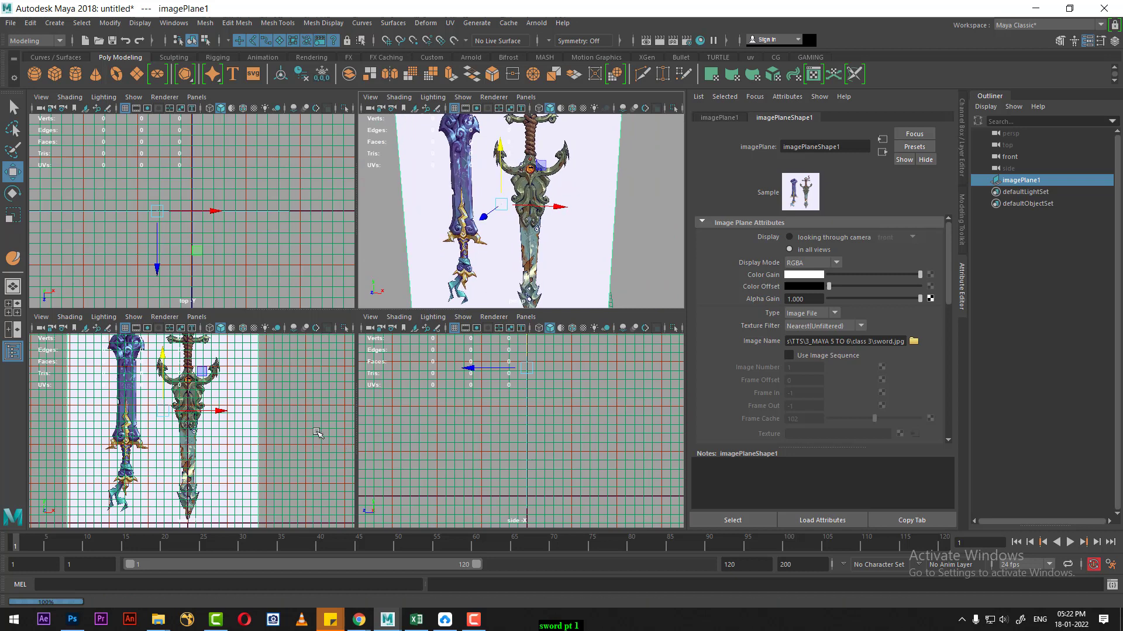
Deselect the reference image and add a polygon cube at the origin.
{"action": "left_click", "coordinate": [302, 423]}
{"action": "left_click_drag", "start_coordinate": [564, 220], "coordinate": [556, 217], "text": "alt"}
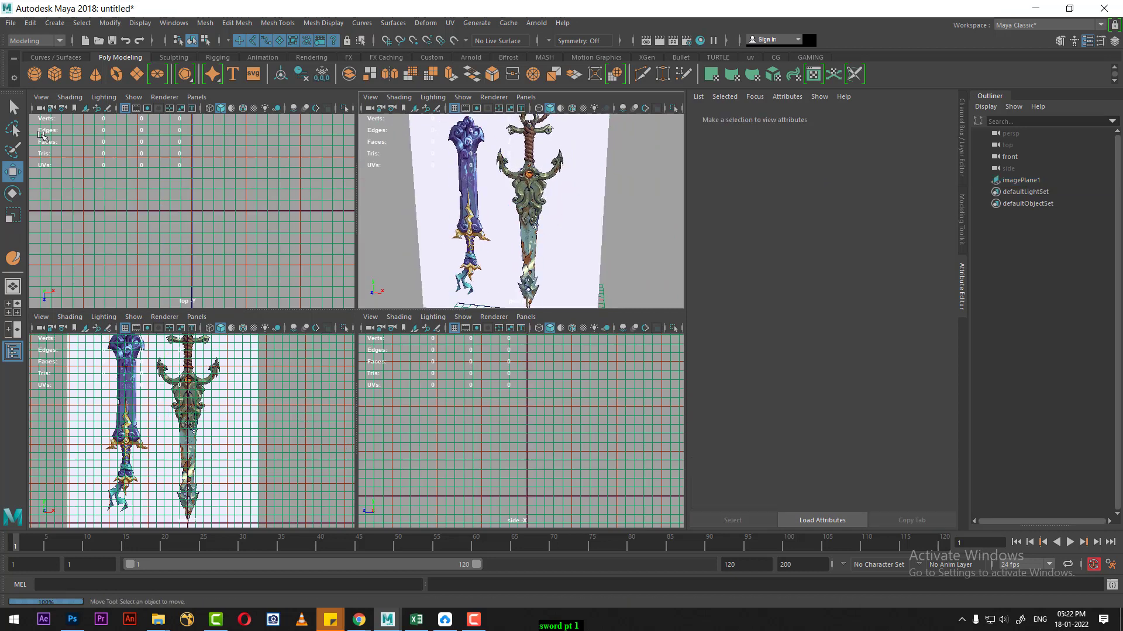
{"action": "left_click", "coordinate": [54, 74]}
{"action": "scroll", "coordinate": [218, 472], "scroll_direction": "up", "scroll_amount": 2}
{"action": "scroll", "coordinate": [218, 473], "scroll_direction": "up", "scroll_amount": 2}
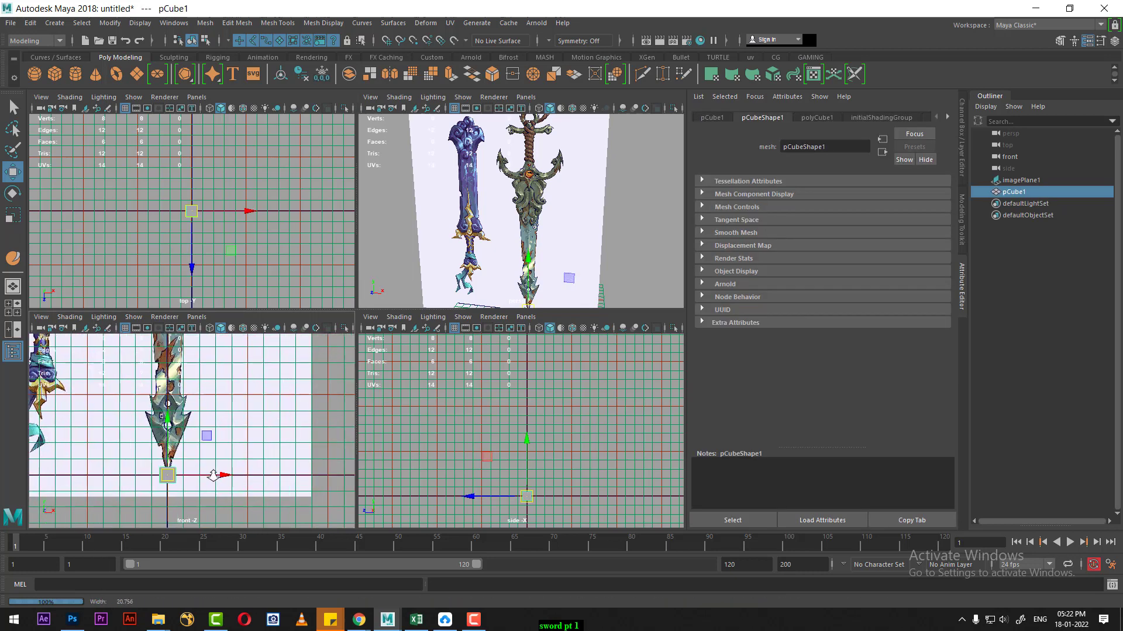
{"action": "scroll", "coordinate": [218, 472], "scroll_direction": "up", "scroll_amount": 2}
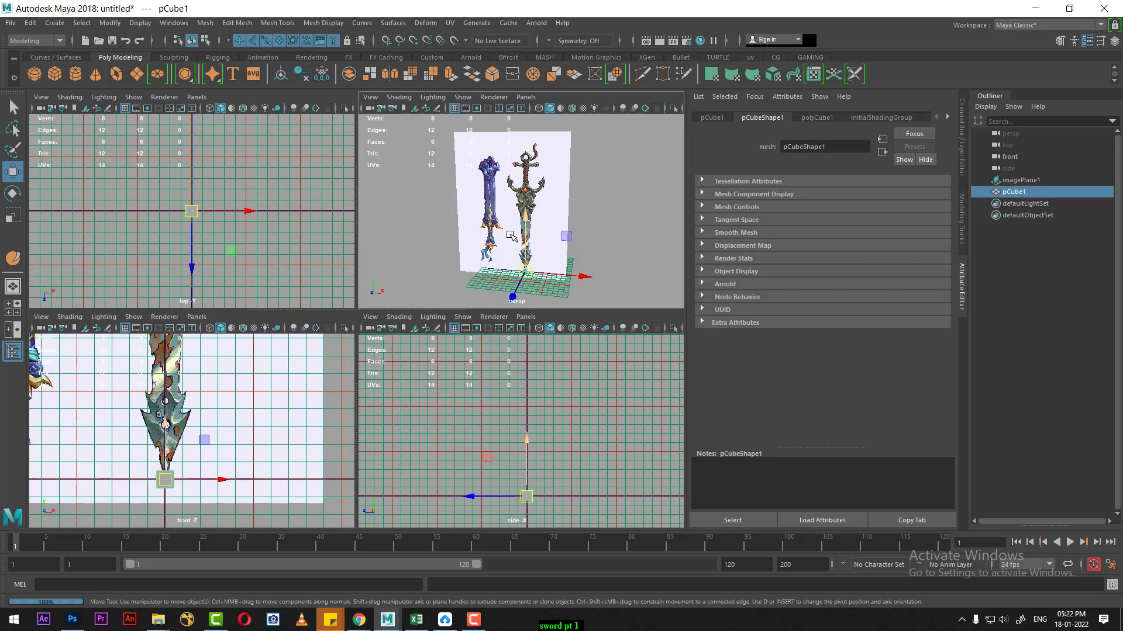
Maximize the perspective view and orbit to inspect pCube1 against the sword reference.
{"action": "key", "text": "space"}
{"action": "left_click_drag", "start_coordinate": [447, 371], "coordinate": [221, 210], "text": "alt"}
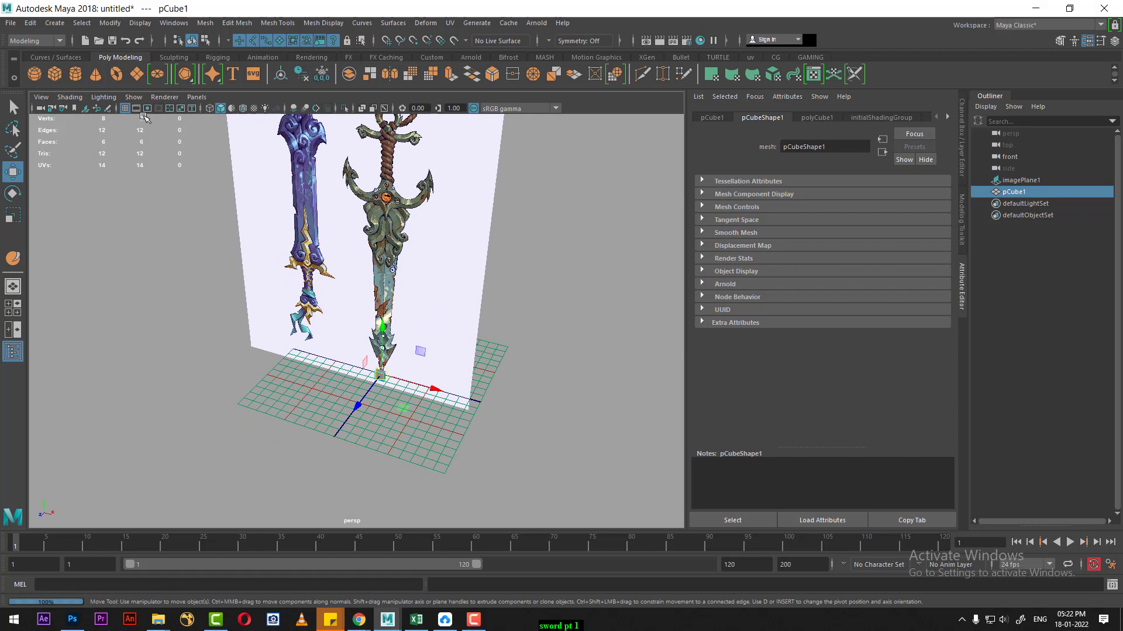
{"action": "mouse_move", "coordinate": [143, 117]}
{"action": "left_mouse_down", "text": "alt"}
{"action": "mouse_move", "coordinate": [427, 420]}
{"action": "mouse_move", "coordinate": [411, 422]}
{"action": "mouse_move", "coordinate": [363, 339]}
{"action": "mouse_move", "coordinate": [287, 348]}
{"action": "mouse_move", "coordinate": [573, 341]}
{"action": "mouse_move", "coordinate": [556, 321]}
{"action": "mouse_move", "coordinate": [273, 310]}
{"action": "mouse_move", "coordinate": [483, 384]}
{"action": "mouse_move", "coordinate": [504, 407]}
{"action": "mouse_move", "coordinate": [533, 331]}
{"action": "mouse_move", "coordinate": [269, 353]}
{"action": "mouse_move", "coordinate": [345, 343]}
{"action": "mouse_move", "coordinate": [431, 395]}
{"action": "mouse_move", "coordinate": [521, 414]}
{"action": "left_mouse_up", "text": "alt"}
{"action": "scroll", "coordinate": [409, 419], "scroll_direction": "down", "scroll_amount": 5}
{"action": "scroll", "coordinate": [398, 412], "scroll_direction": "up", "scroll_amount": 4}
{"action": "scroll", "coordinate": [442, 438], "scroll_direction": "down", "scroll_amount": 2}
{"action": "scroll", "coordinate": [352, 323], "scroll_direction": "up", "scroll_amount": 3}
In a wireframe front view with the grid hidden, raise the cube to the sword tip.
{"action": "right_click_drag", "start_coordinate": [521, 413], "coordinate": [432, 404], "text": "alt"}
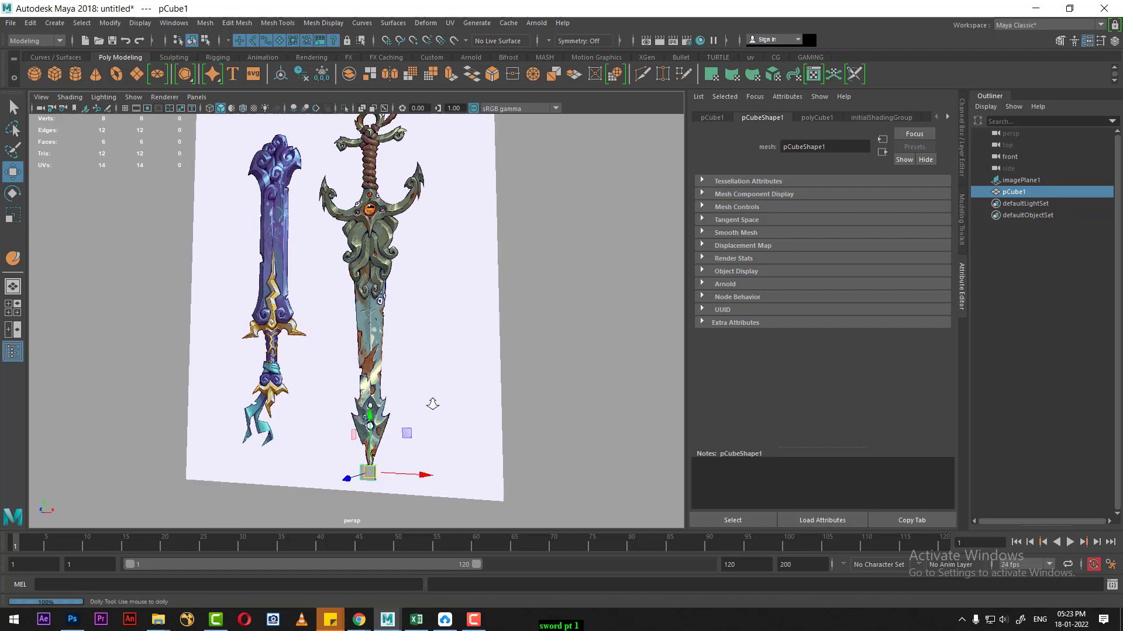
{"action": "key", "text": "space"}
{"action": "key", "text": "space"}
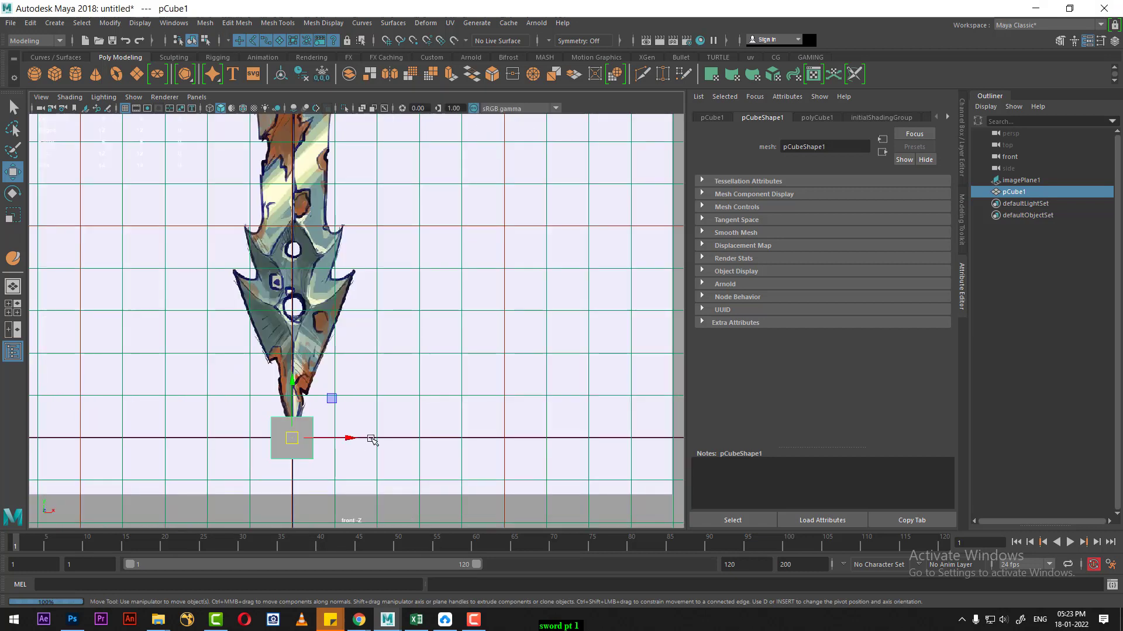
{"action": "mouse_move", "coordinate": [372, 440]}
{"action": "right_mouse_down", "text": "alt"}
{"action": "mouse_move", "coordinate": [363, 421]}
{"action": "mouse_move", "coordinate": [433, 436]}
{"action": "right_mouse_up", "text": "alt"}
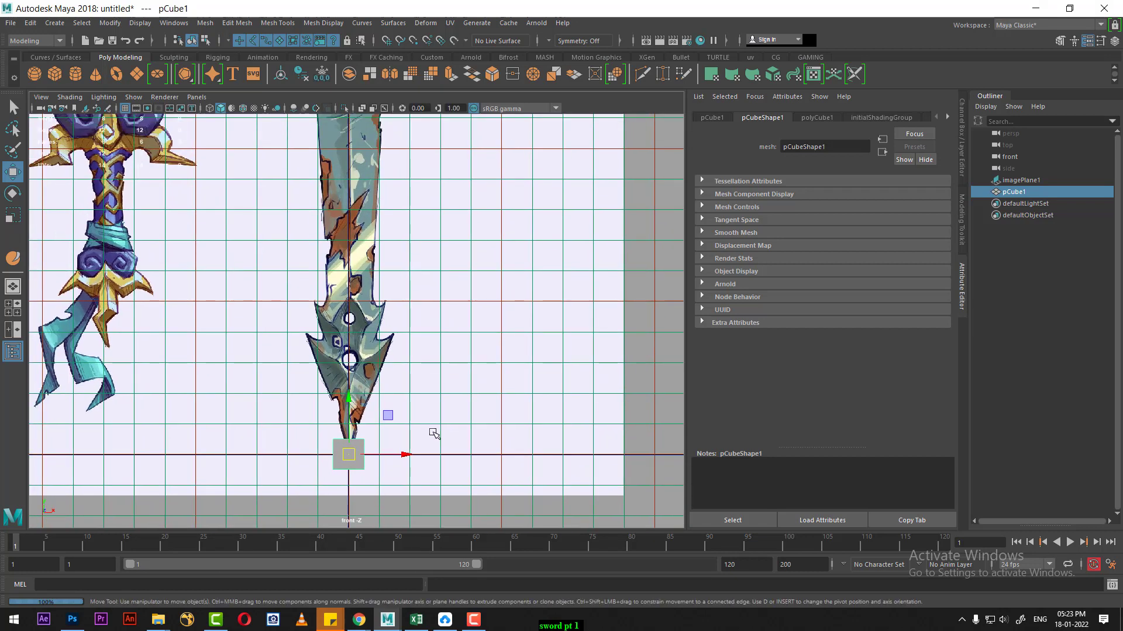
{"action": "key", "text": "4"}
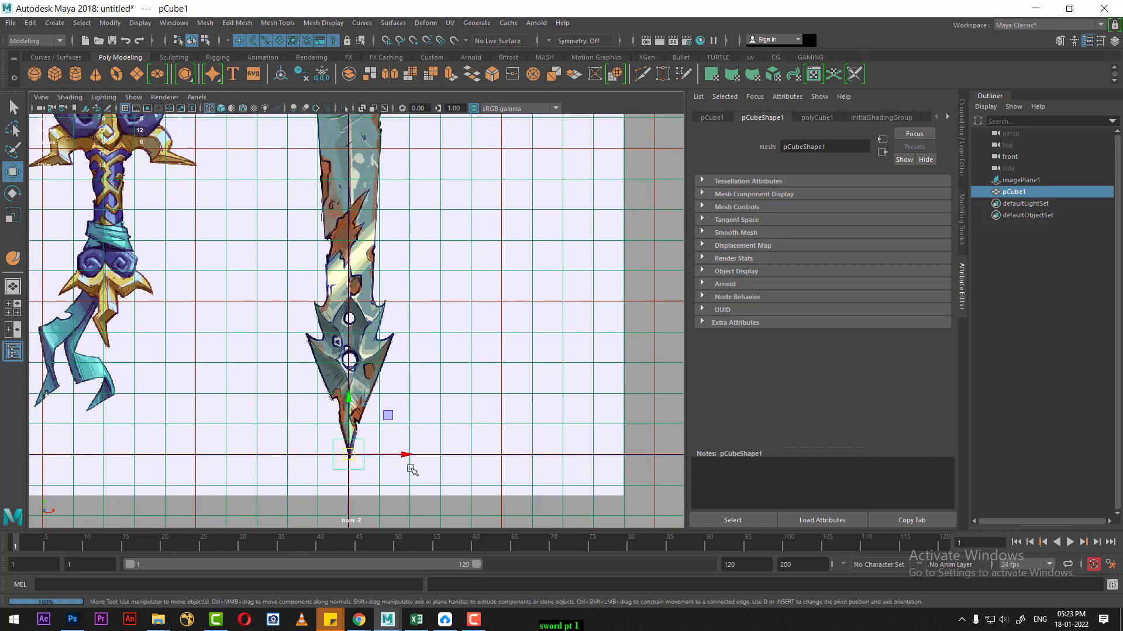
{"action": "left_click", "coordinate": [124, 109]}
{"action": "scroll", "coordinate": [356, 380], "scroll_direction": "up", "scroll_amount": 1}
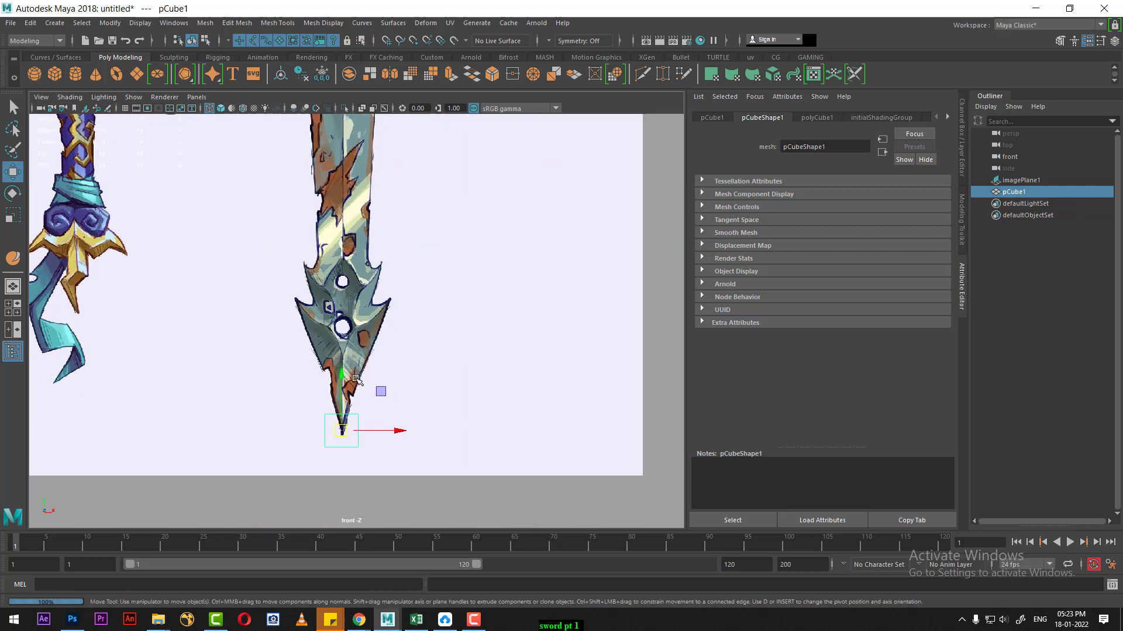
{"action": "left_click_drag", "start_coordinate": [342, 378], "coordinate": [345, 361]}
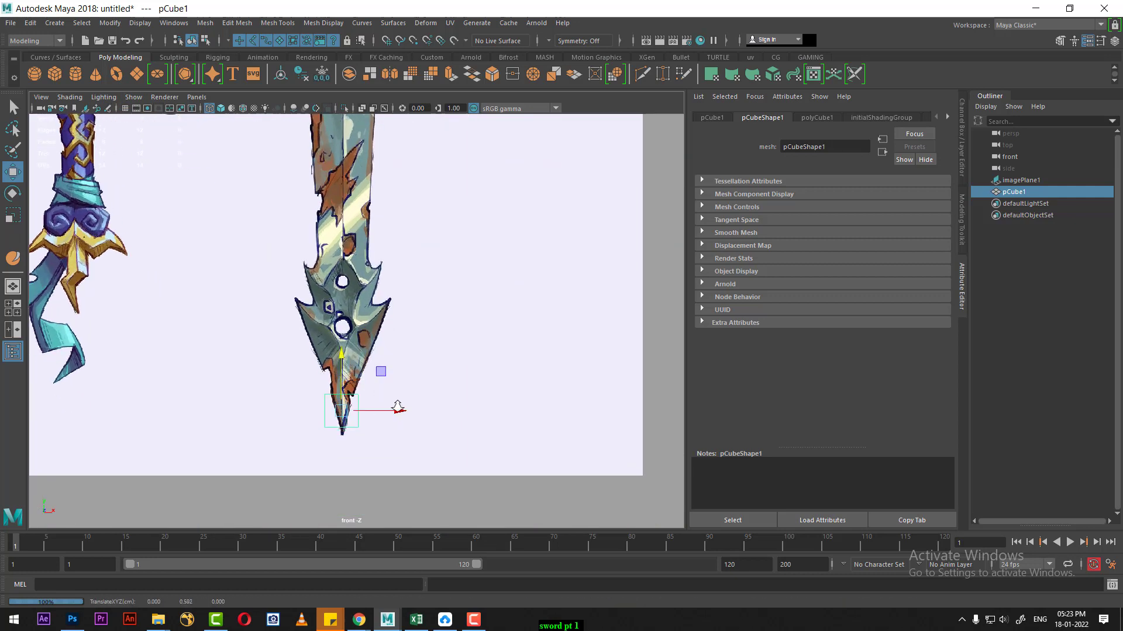
{"action": "scroll", "coordinate": [397, 408], "scroll_direction": "down", "scroll_amount": 2}
{"action": "scroll", "coordinate": [335, 432], "scroll_direction": "up", "scroll_amount": 1}
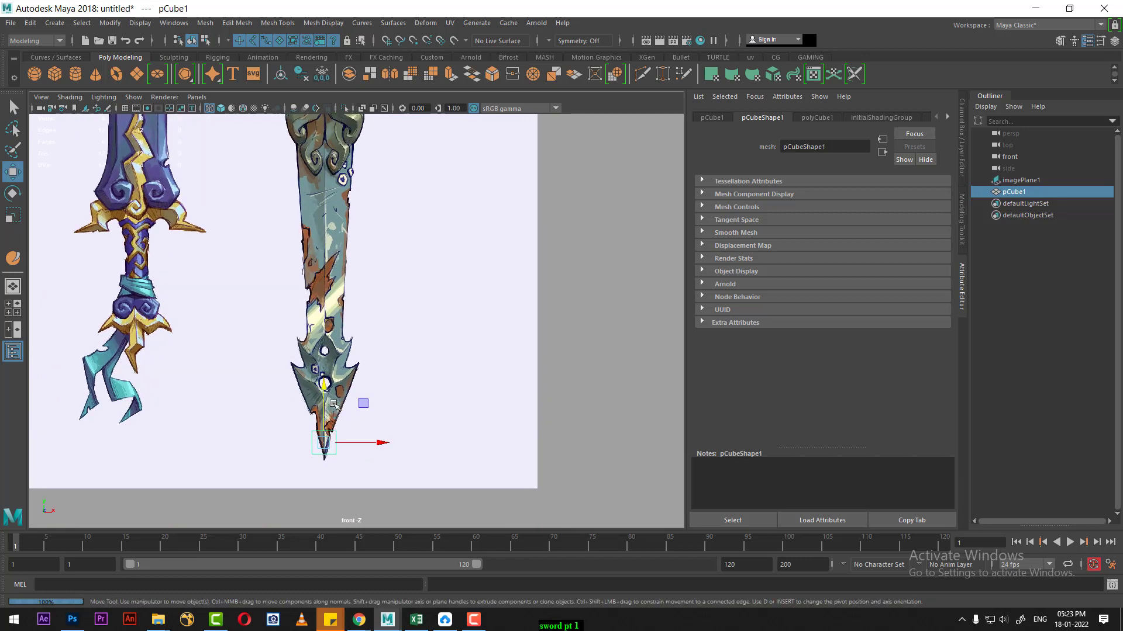
{"action": "scroll", "coordinate": [516, 400], "scroll_direction": "down", "scroll_amount": 1}
{"action": "scroll", "coordinate": [534, 388], "scroll_direction": "up", "scroll_amount": 2}
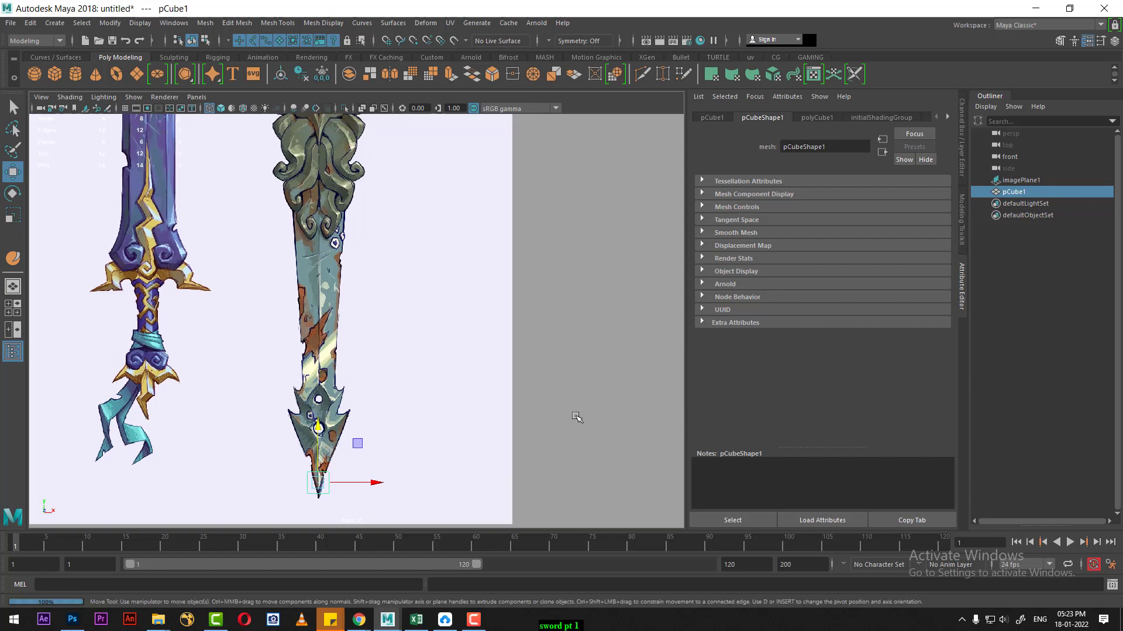
{"action": "scroll", "coordinate": [576, 419], "scroll_direction": "down", "scroll_amount": 1}
Select the cube's top vertices and move them up to the crossguard.
{"action": "right_click_drag", "start_coordinate": [552, 351], "coordinate": [514, 292]}
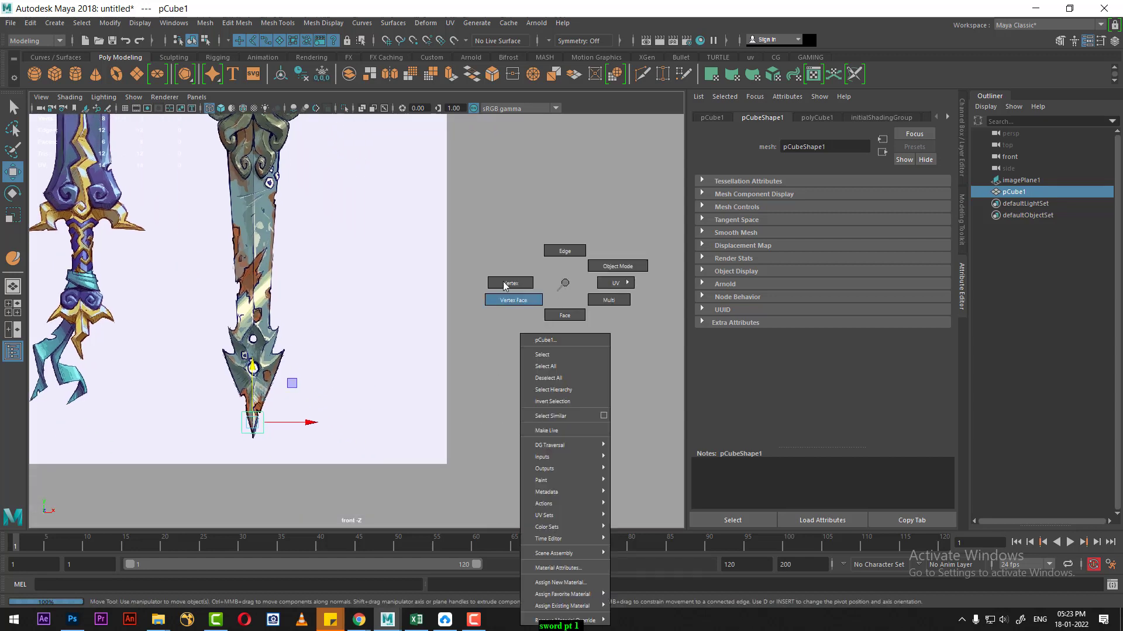
{"action": "left_click", "coordinate": [376, 364]}
{"action": "left_click_drag", "start_coordinate": [318, 376], "coordinate": [219, 414]}
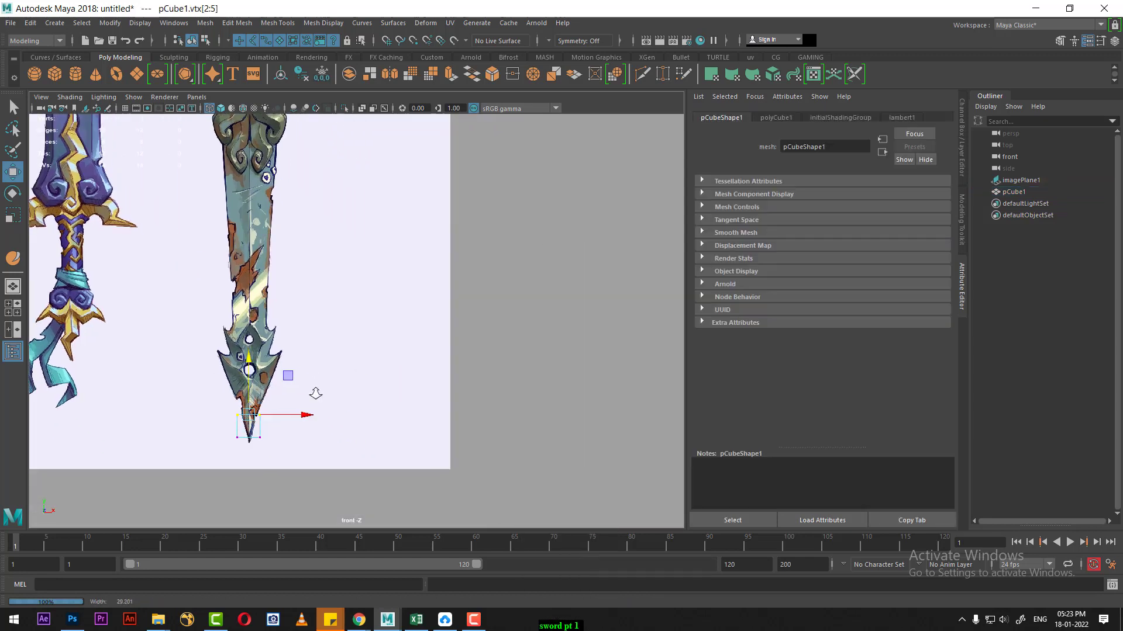
{"action": "scroll", "coordinate": [299, 391], "scroll_direction": "up", "scroll_amount": 1}
{"action": "scroll", "coordinate": [288, 383], "scroll_direction": "down", "scroll_amount": 1}
{"action": "left_click_drag", "start_coordinate": [263, 404], "coordinate": [270, 121]}
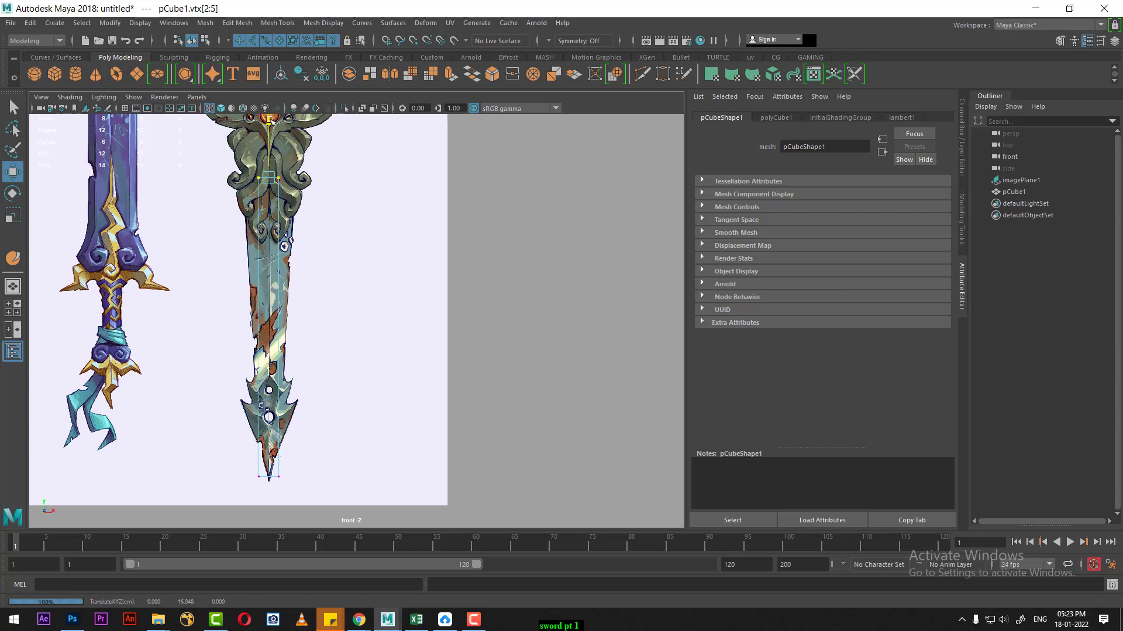
{"action": "middle_click_drag", "start_coordinate": [286, 221], "coordinate": [295, 274], "text": "alt"}
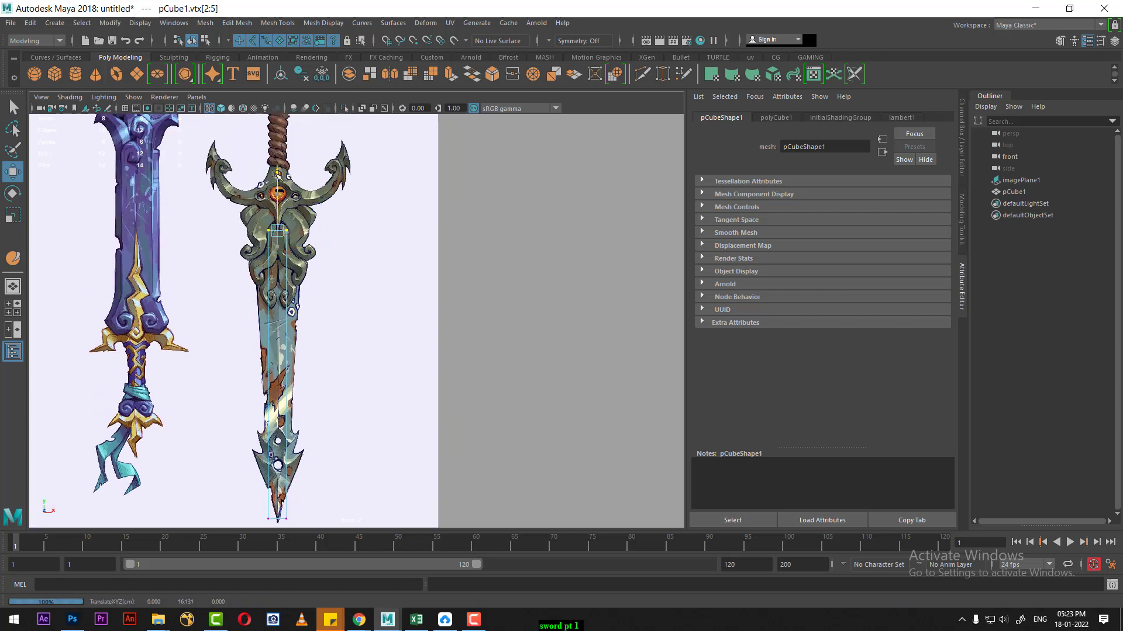
{"action": "left_click_drag", "start_coordinate": [278, 172], "coordinate": [279, 172]}
Scale the top vertices along X to the guard's width, then inspect the blade in perspective.
{"action": "key", "text": "r"}
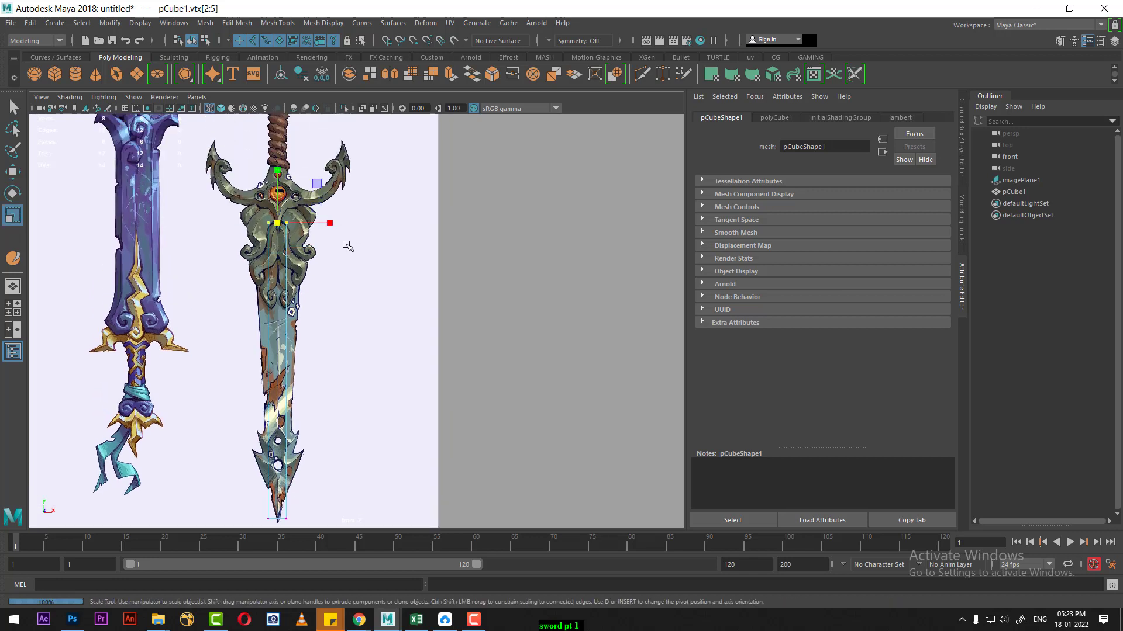
{"action": "left_click_drag", "start_coordinate": [331, 223], "coordinate": [400, 220]}
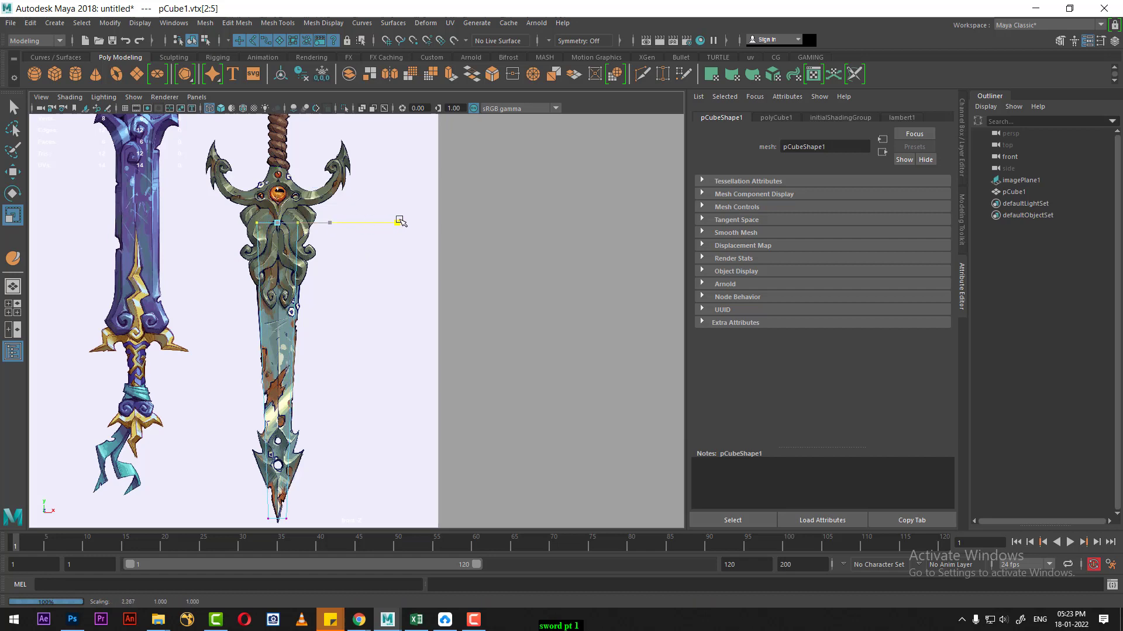
{"action": "scroll", "coordinate": [351, 292], "scroll_direction": "down", "scroll_amount": 3}
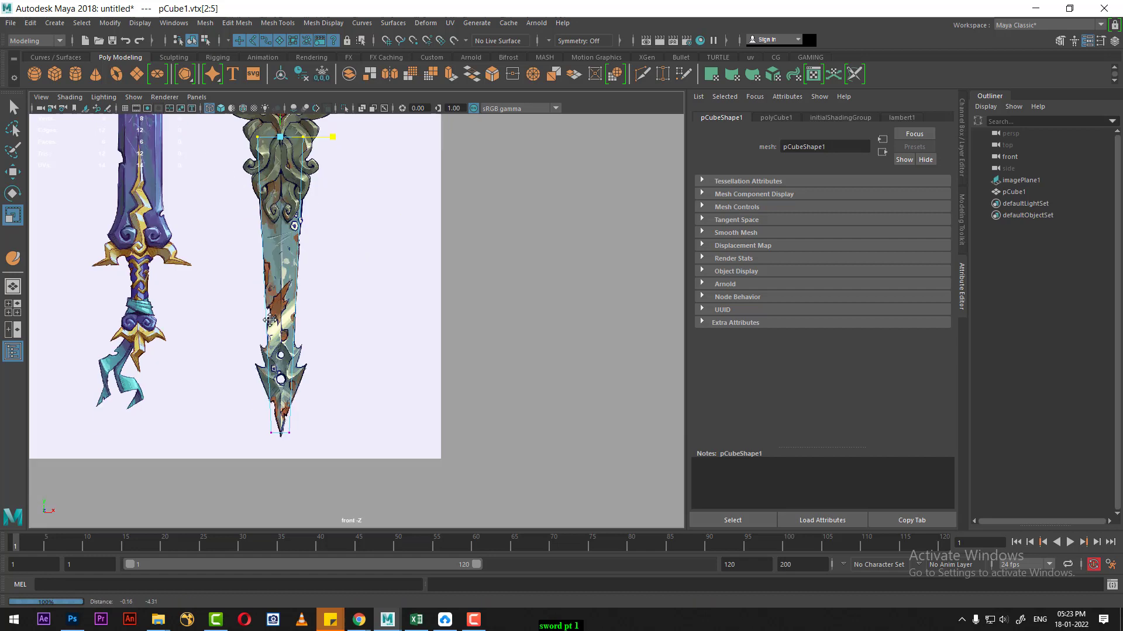
{"action": "middle_click_drag", "start_coordinate": [321, 138], "coordinate": [388, 370], "text": "alt"}
{"action": "key", "text": "space"}
{"action": "left_click_drag", "start_coordinate": [564, 262], "coordinate": [571, 261], "text": "alt"}
{"action": "key", "text": "space"}
{"action": "right_click_drag", "start_coordinate": [514, 310], "coordinate": [498, 304], "text": "alt"}
{"action": "mouse_move", "coordinate": [498, 305]}
{"action": "left_mouse_down", "text": "alt"}
{"action": "mouse_move", "coordinate": [446, 373]}
{"action": "mouse_move", "coordinate": [403, 251]}
{"action": "left_mouse_up", "text": "alt"}
Split the blade lengthwise with a new edge loop using Edge Ring Utilities on the top edge.
{"action": "left_click", "coordinate": [526, 351]}
{"action": "right_click_drag", "start_coordinate": [444, 315], "coordinate": [427, 304], "text": "alt"}
{"action": "left_click", "coordinate": [409, 270]}
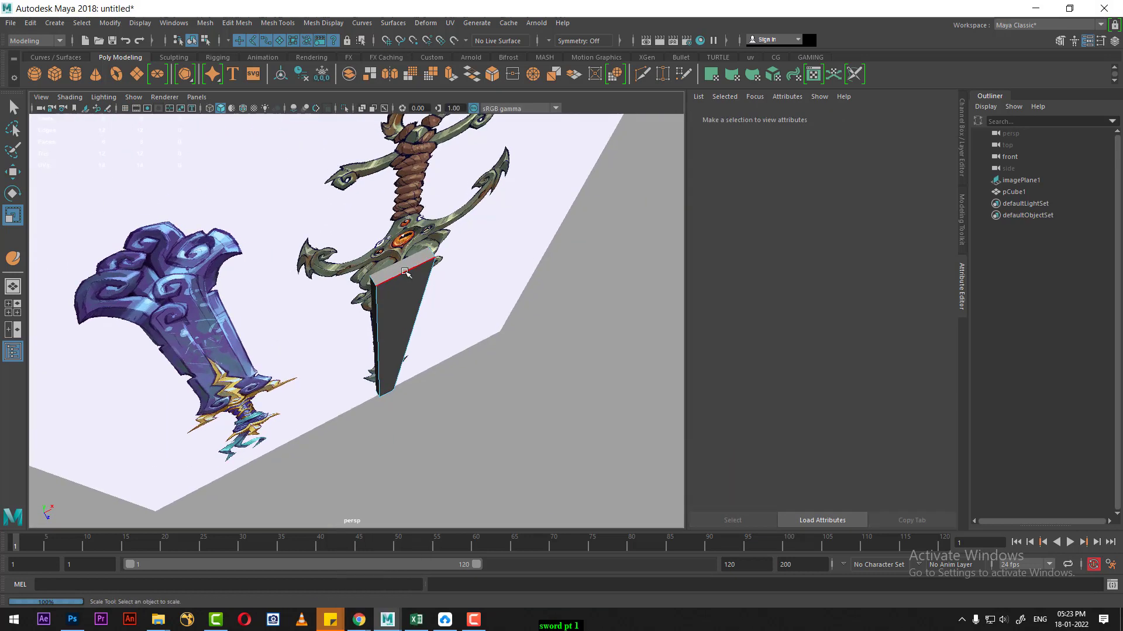
{"action": "left_click_drag", "start_coordinate": [409, 270], "coordinate": [404, 315], "text": "alt"}
{"action": "right_click_drag", "start_coordinate": [403, 315], "coordinate": [416, 336], "text": "alt"}
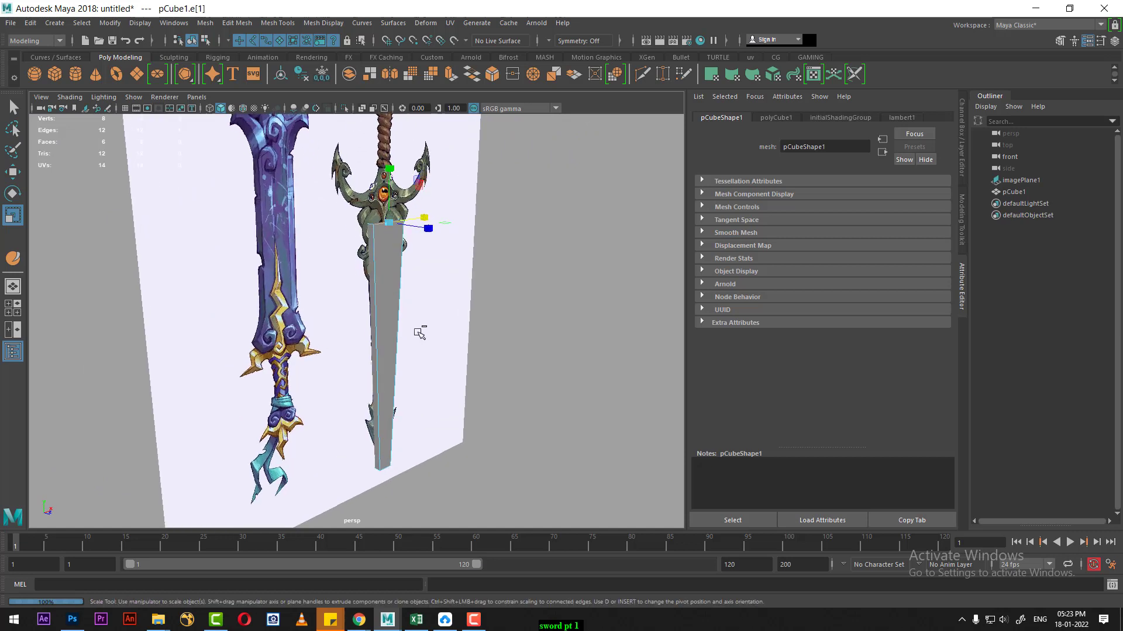
{"action": "right_click", "coordinate": [522, 201], "text": "ctrl"}
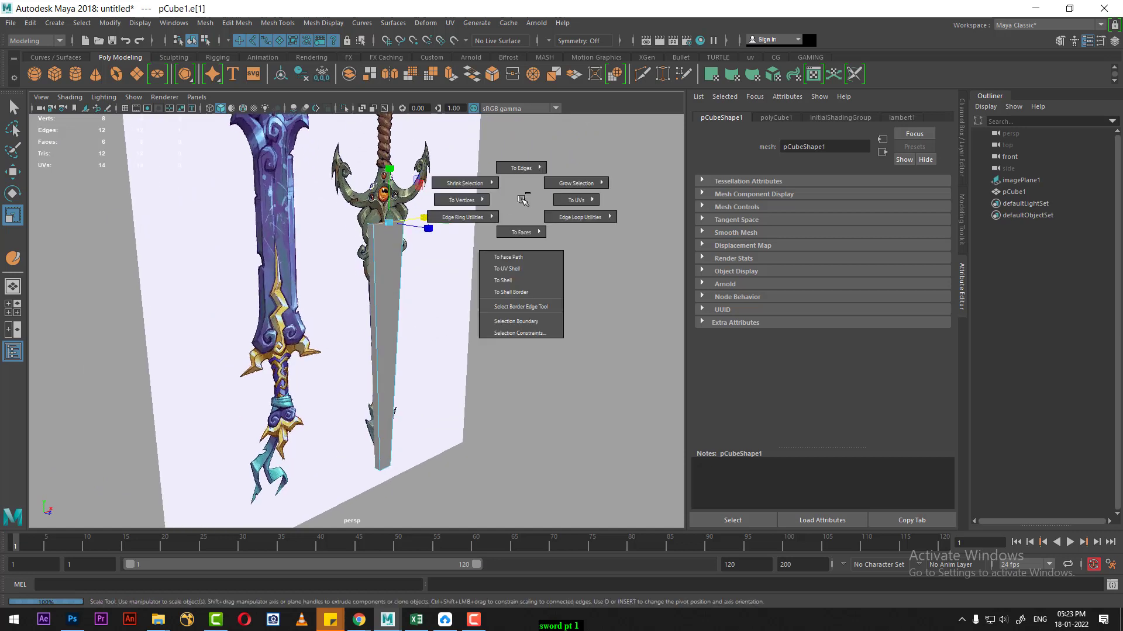
{"action": "right_click_drag", "start_coordinate": [522, 201], "coordinate": [516, 247], "text": "ctrl"}
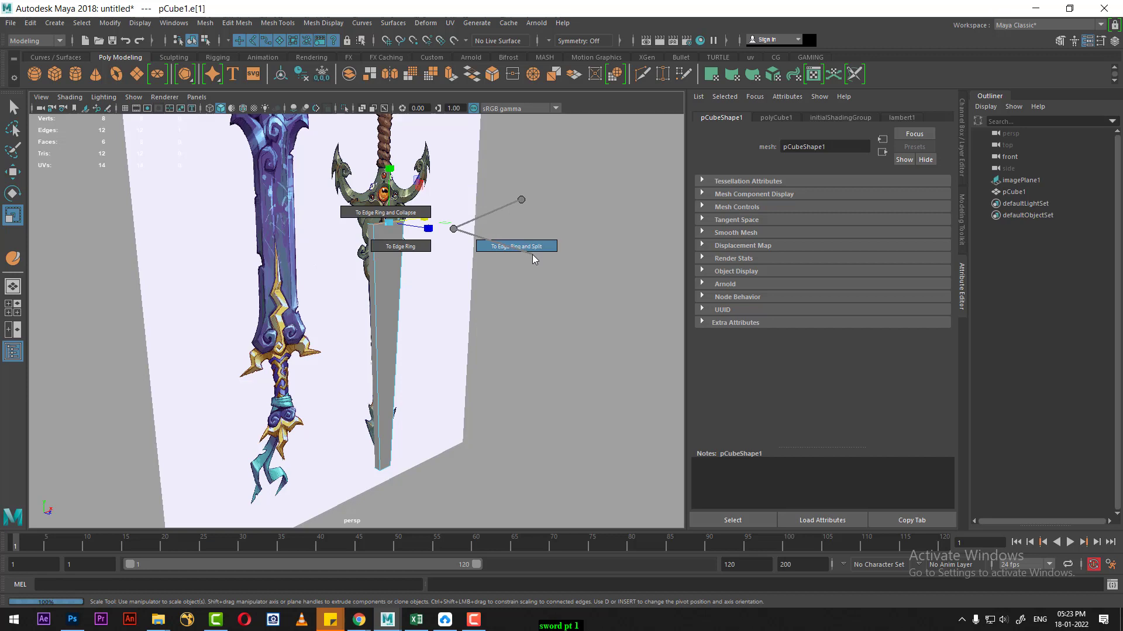
{"action": "right_click_drag", "start_coordinate": [532, 259], "coordinate": [539, 254], "text": "ctrl"}
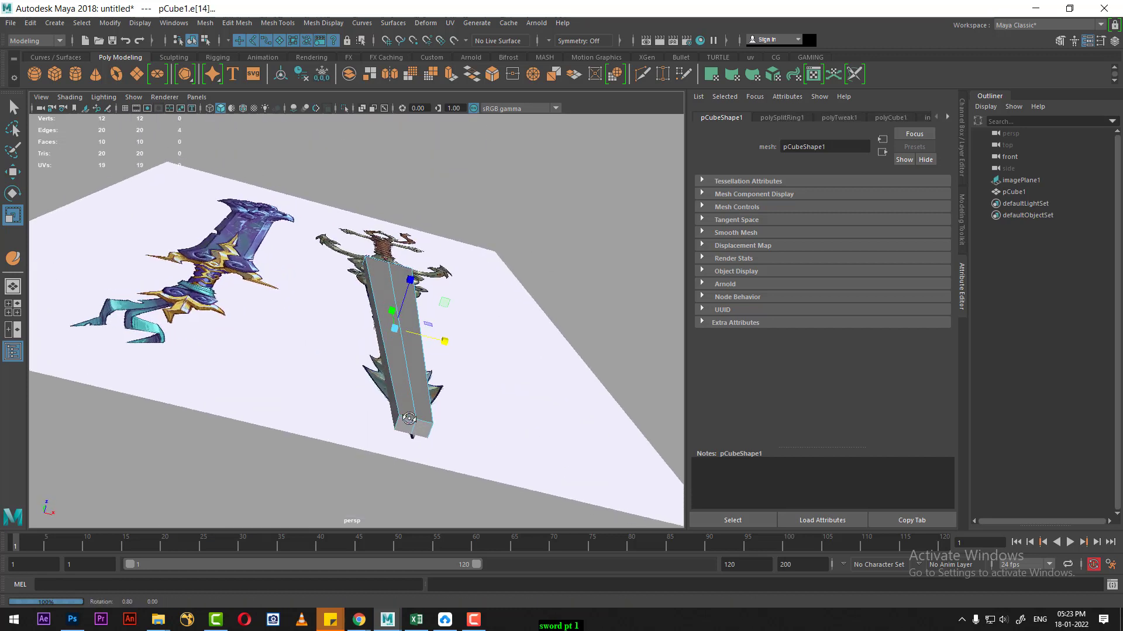
Hide the reference image plane and select the whole new edge loop.
{"action": "left_click_drag", "start_coordinate": [521, 355], "coordinate": [410, 283], "text": "alt"}
{"action": "right_click_drag", "start_coordinate": [410, 283], "coordinate": [525, 199]}
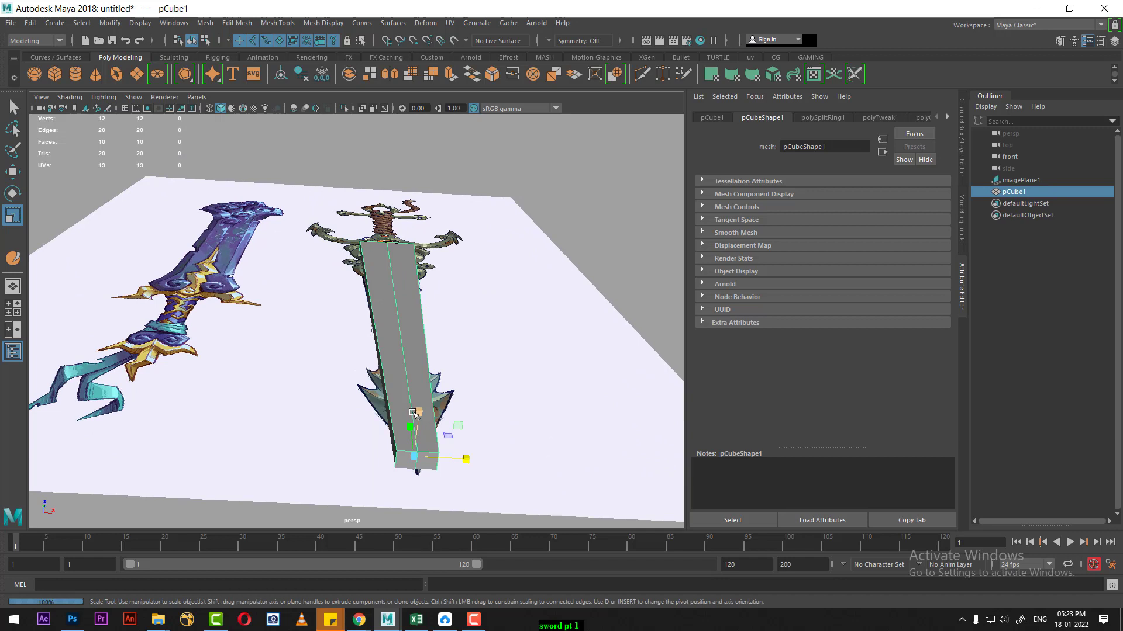
{"action": "key", "text": "alt+h"}
{"action": "mouse_move", "coordinate": [413, 413]}
{"action": "left_mouse_down", "text": "alt"}
{"action": "mouse_move", "coordinate": [426, 469]}
{"action": "mouse_move", "coordinate": [319, 389]}
{"action": "mouse_move", "coordinate": [359, 389]}
{"action": "mouse_move", "coordinate": [408, 414]}
{"action": "mouse_move", "coordinate": [371, 380]}
{"action": "mouse_move", "coordinate": [418, 344]}
{"action": "mouse_move", "coordinate": [368, 321]}
{"action": "mouse_move", "coordinate": [414, 325]}
{"action": "mouse_move", "coordinate": [428, 258]}
{"action": "left_mouse_up", "text": "alt"}
{"action": "double_click", "coordinate": [428, 258]}
{"action": "key", "text": "space"}
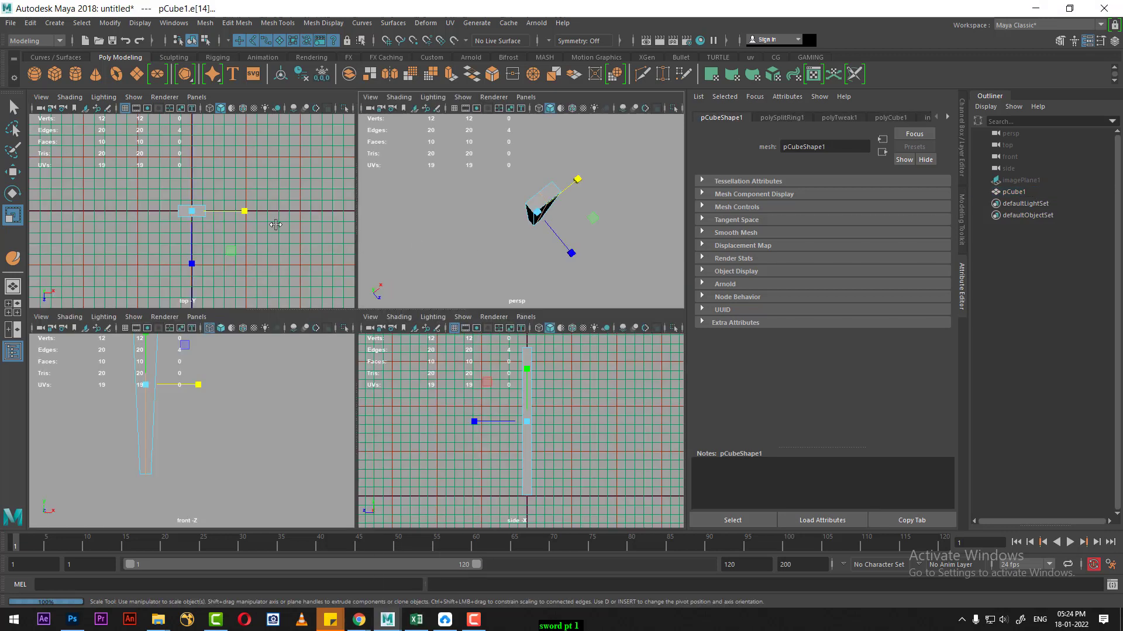
Marquee-select the blade's vertices in the top view.
{"action": "right_click_drag", "start_coordinate": [155, 228], "coordinate": [156, 175]}
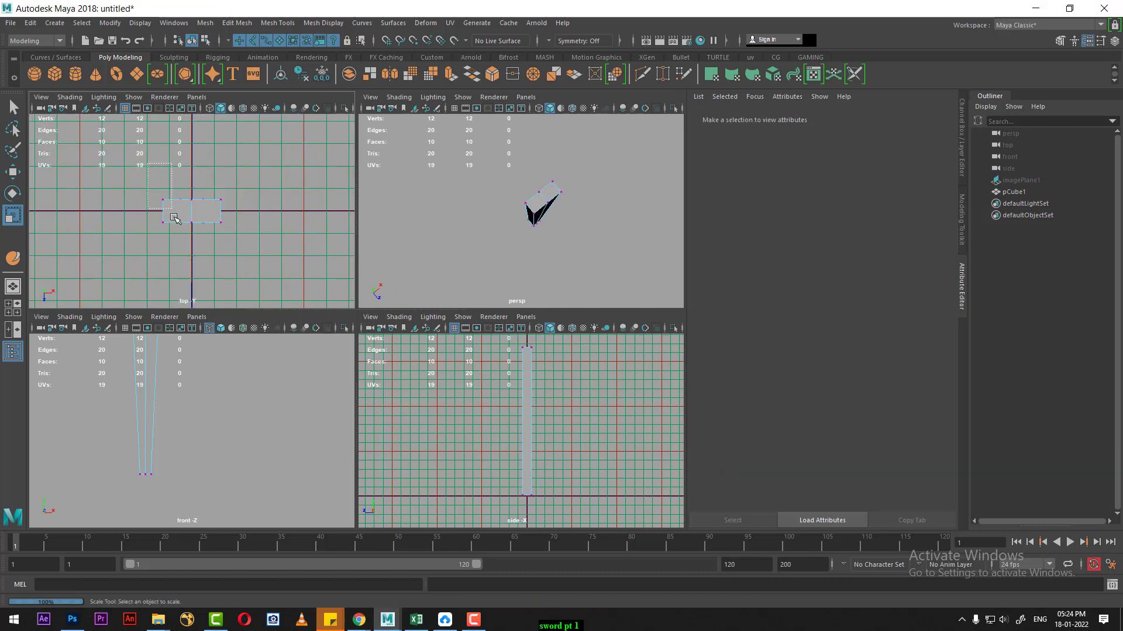
{"action": "left_click_drag", "start_coordinate": [175, 167], "coordinate": [149, 240]}
{"action": "left_click_drag", "start_coordinate": [252, 151], "coordinate": [204, 272]}
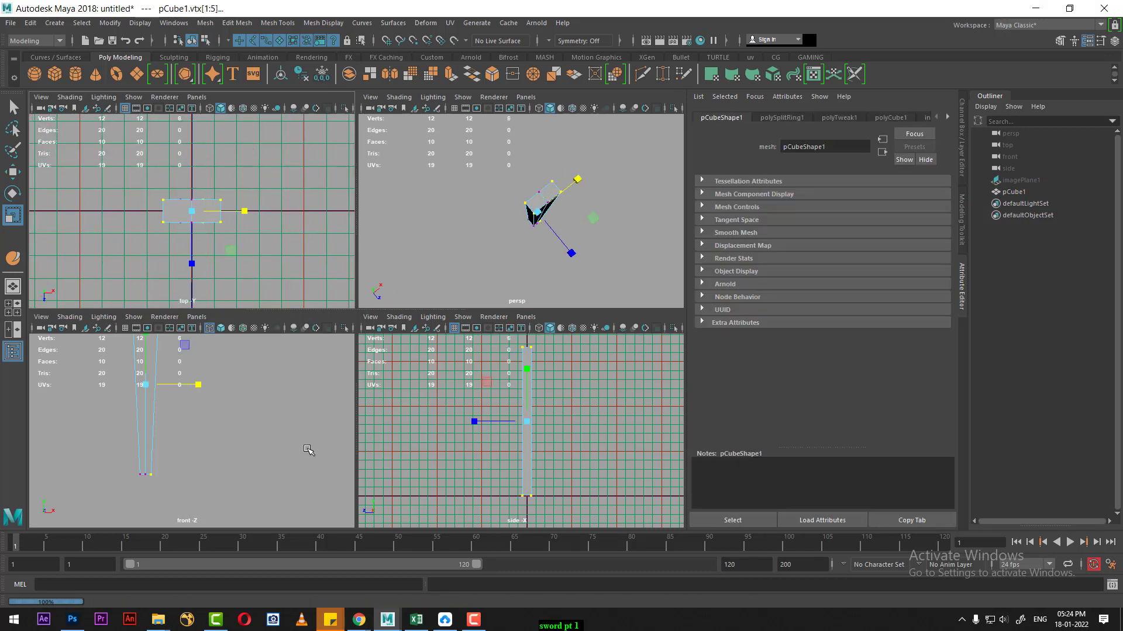
{"action": "scroll", "coordinate": [164, 459], "scroll_direction": "up", "scroll_amount": 2}
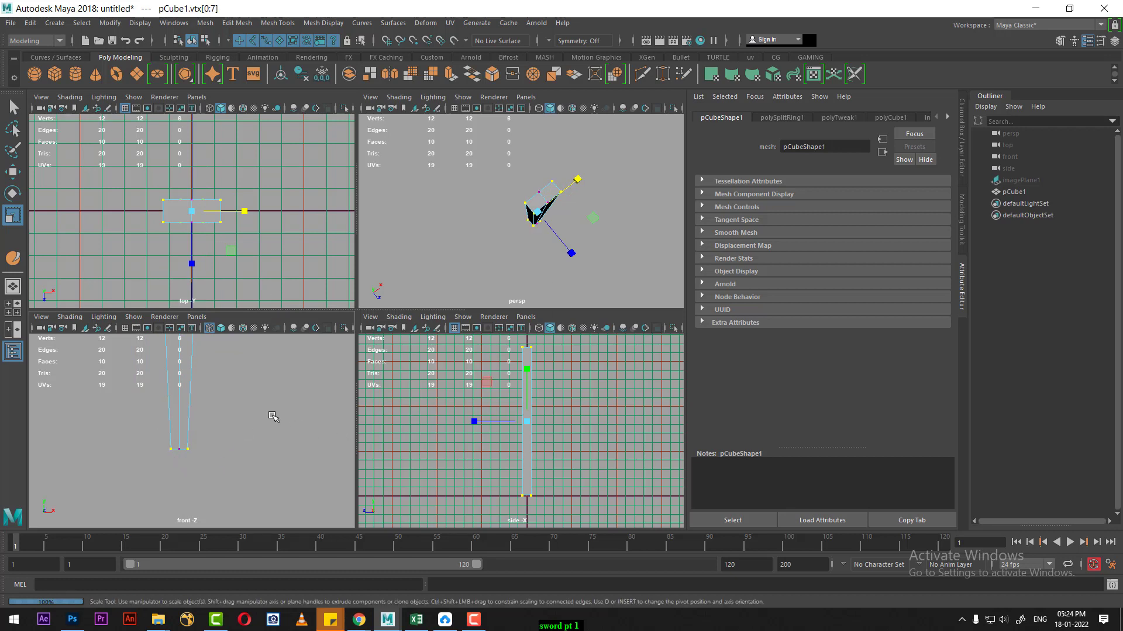
Reframe the front and perspective views and show the hidden sword reference images again.
{"action": "middle_click_drag", "start_coordinate": [271, 414], "coordinate": [231, 466], "text": "alt"}
{"action": "scroll", "coordinate": [231, 467], "scroll_direction": "down", "scroll_amount": 2}
{"action": "middle_click_drag", "start_coordinate": [232, 423], "coordinate": [222, 352], "text": "alt"}
{"action": "left_click_drag", "start_coordinate": [494, 274], "coordinate": [486, 321], "text": "alt"}
{"action": "scroll", "coordinate": [283, 425], "scroll_direction": "up", "scroll_amount": 1}
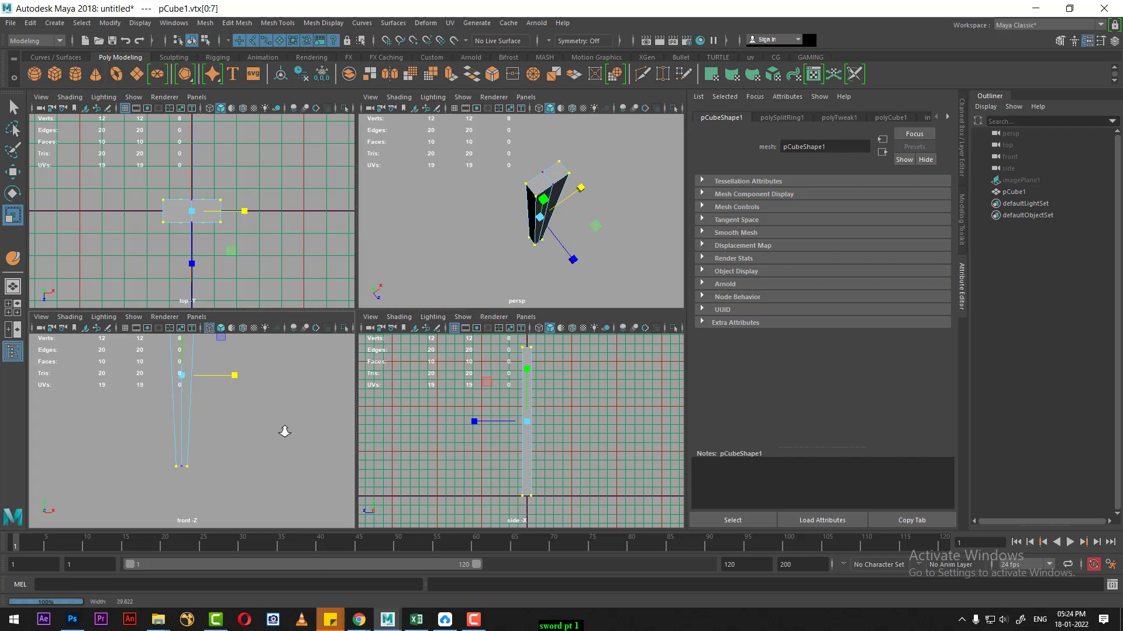
{"action": "key", "text": "ctrl+shift+h"}
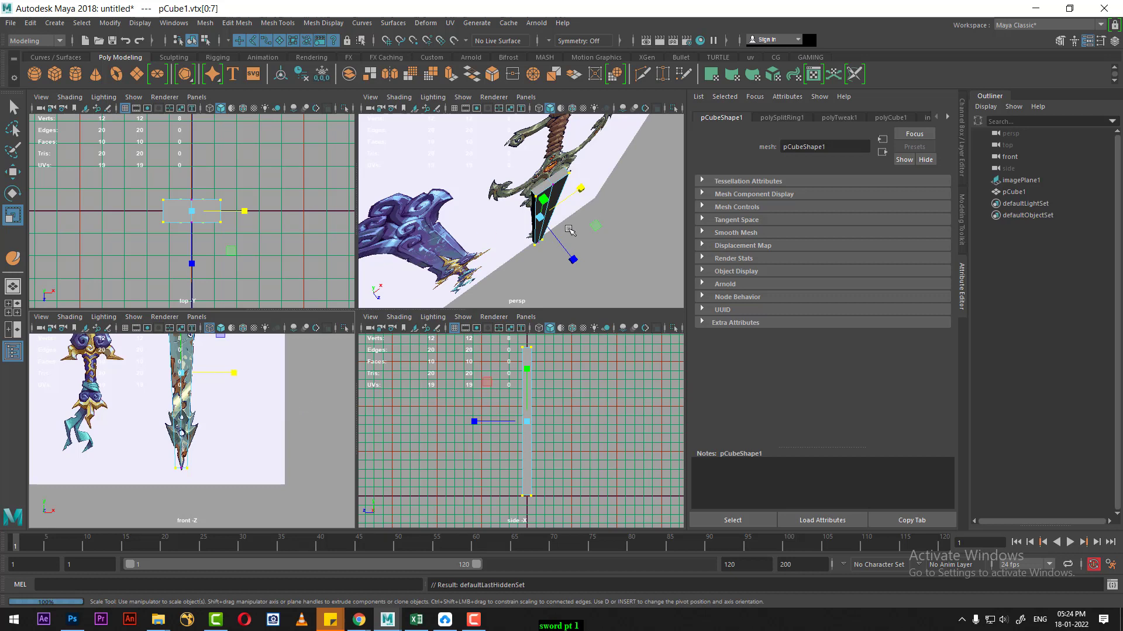
Scale the selected vertices on Z to about 0.233 for a diamond cross-section.
{"action": "scroll", "coordinate": [568, 230], "scroll_direction": "up", "scroll_amount": 2}
{"action": "scroll", "coordinate": [569, 230], "scroll_direction": "up", "scroll_amount": 2}
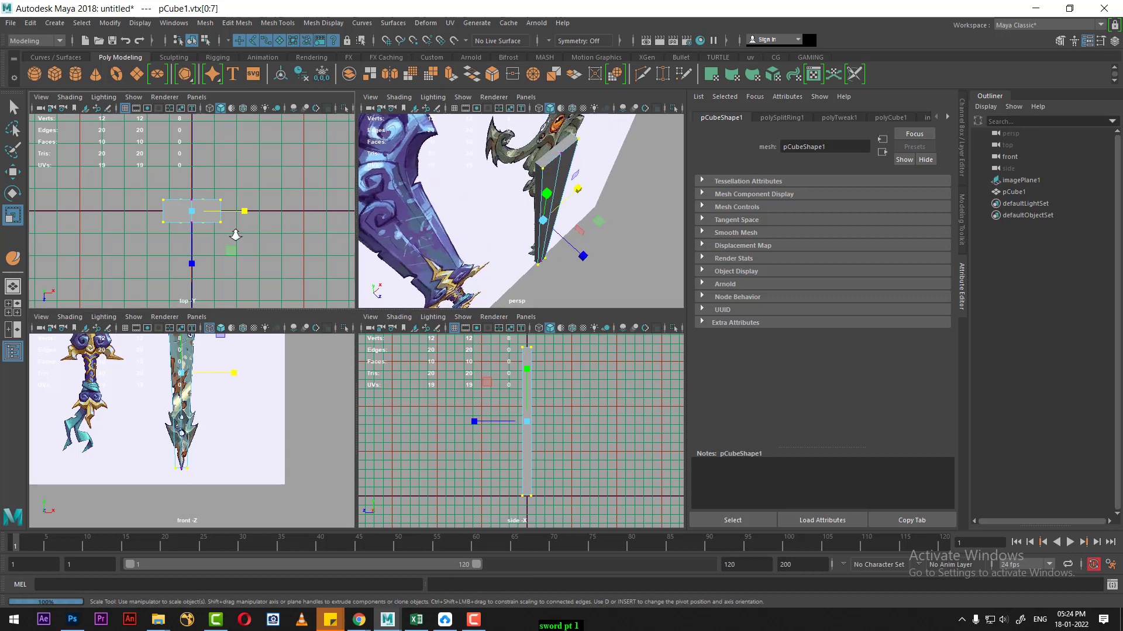
{"action": "middle_click_drag", "start_coordinate": [236, 236], "coordinate": [237, 279]}
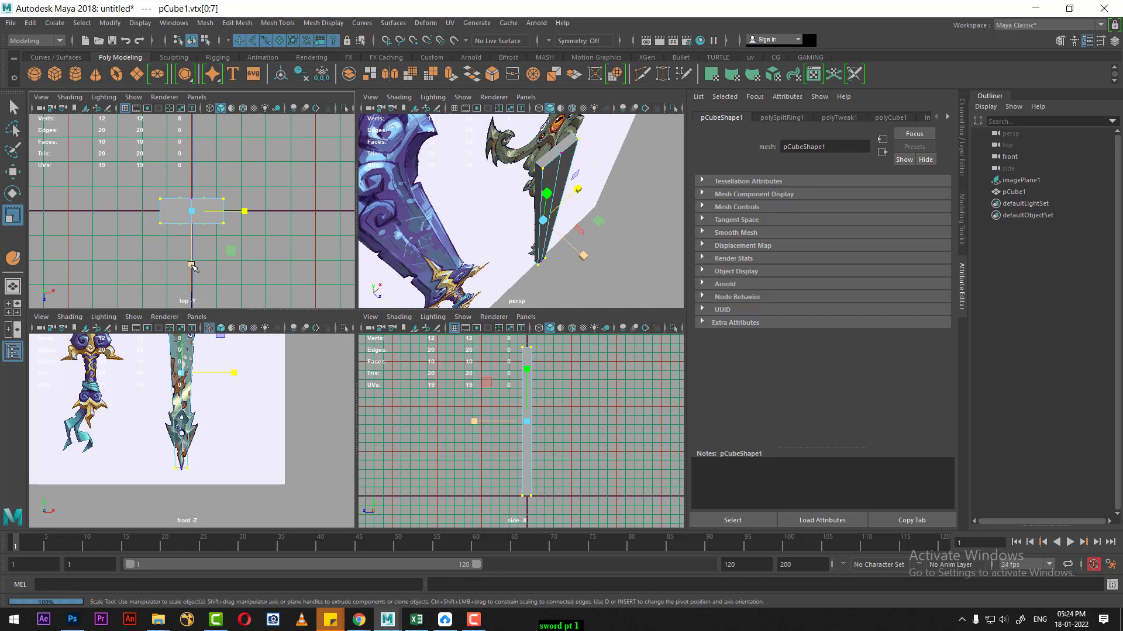
{"action": "left_click_drag", "start_coordinate": [191, 266], "coordinate": [190, 221]}
{"action": "scroll", "coordinate": [199, 459], "scroll_direction": "up", "scroll_amount": 3}
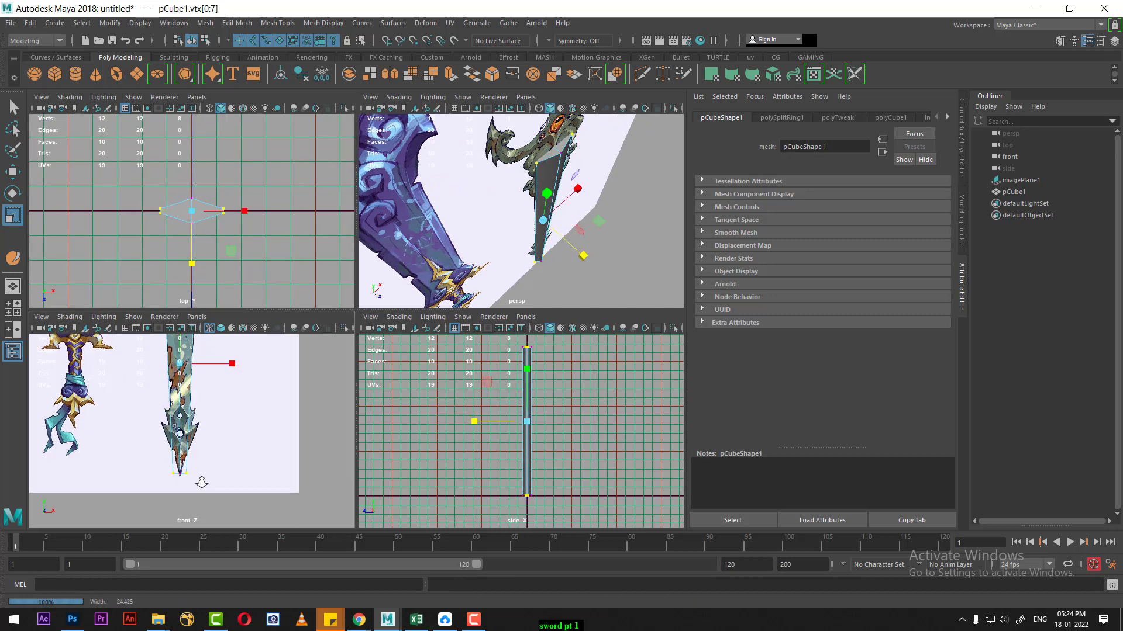
{"action": "key", "text": "space"}
Pan the maximized front view to compare the blade tip with the reference, then deselect the blade.
{"action": "mouse_move", "coordinate": [338, 399]}
{"action": "middle_mouse_down", "text": "alt"}
{"action": "mouse_move", "coordinate": [314, 353]}
{"action": "mouse_move", "coordinate": [357, 415]}
{"action": "middle_mouse_up", "text": "alt"}
{"action": "scroll", "coordinate": [358, 416], "scroll_direction": "down", "scroll_amount": 2}
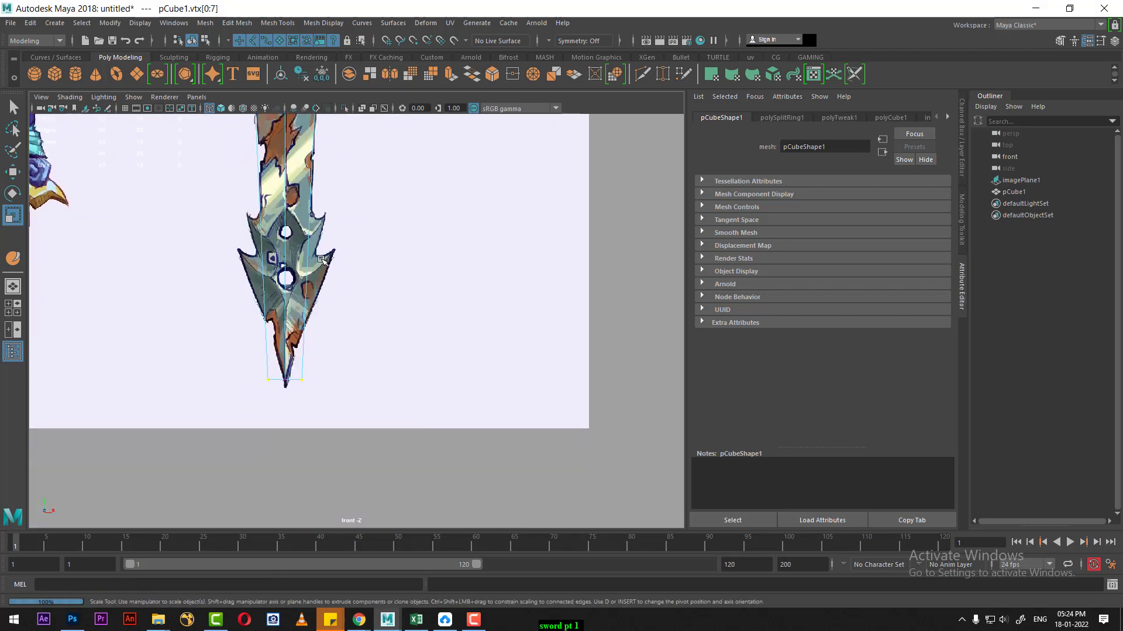
{"action": "scroll", "coordinate": [321, 383], "scroll_direction": "up", "scroll_amount": 2}
{"action": "scroll", "coordinate": [321, 380], "scroll_direction": "up", "scroll_amount": 3}
{"action": "middle_click_drag", "start_coordinate": [321, 377], "coordinate": [333, 422], "text": "alt"}
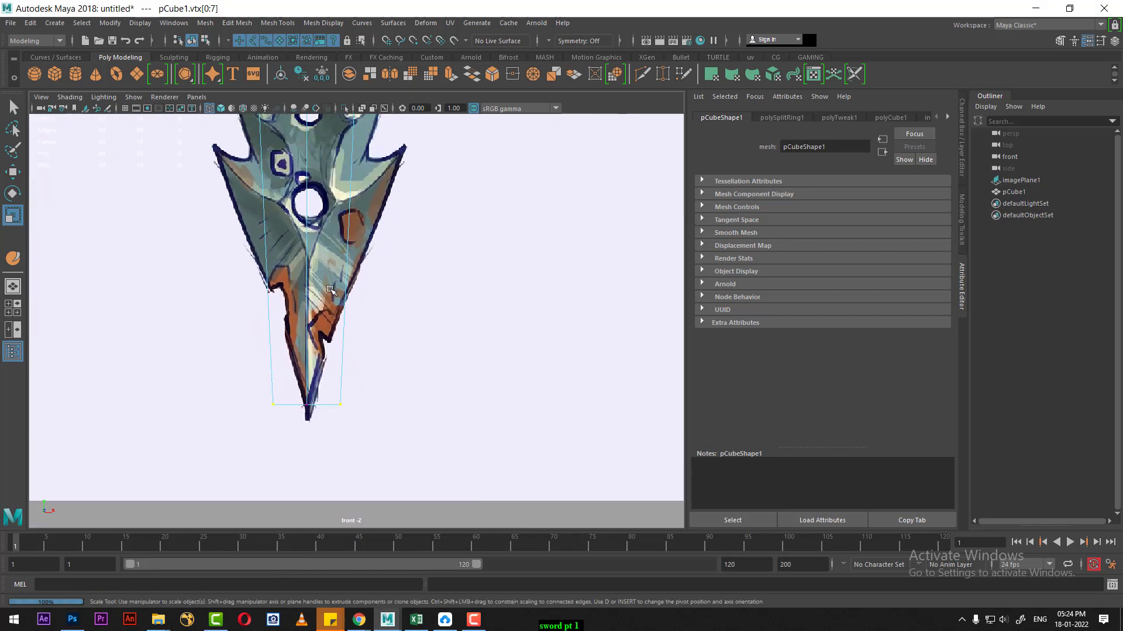
{"action": "scroll", "coordinate": [330, 290], "scroll_direction": "down", "scroll_amount": 3}
{"action": "middle_click_drag", "start_coordinate": [304, 296], "coordinate": [362, 210], "text": "alt"}
{"action": "scroll", "coordinate": [505, 369], "scroll_direction": "up", "scroll_amount": 2}
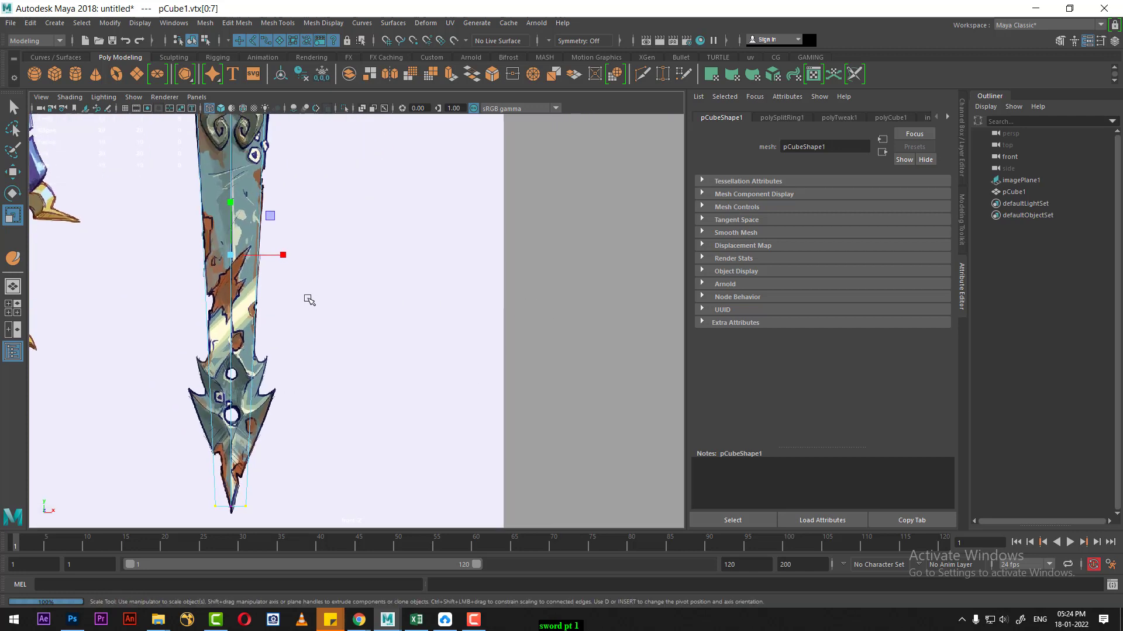
{"action": "right_click_drag", "start_coordinate": [240, 291], "coordinate": [574, 239]}
{"action": "scroll", "coordinate": [471, 337], "scroll_direction": "up", "scroll_amount": 2}
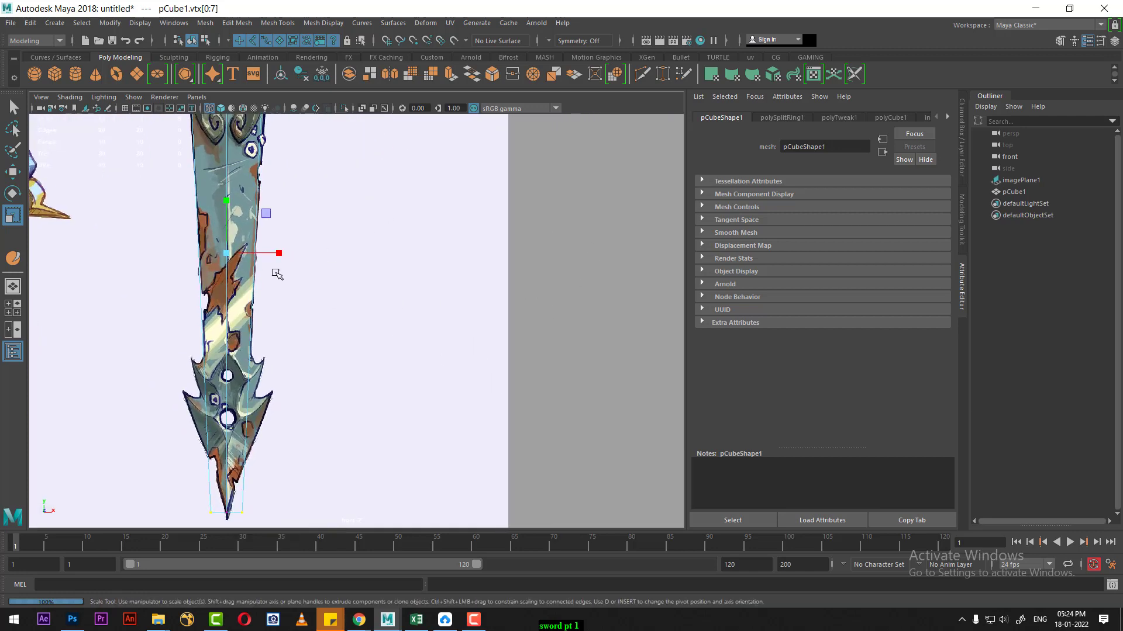
{"action": "right_click", "coordinate": [261, 272]}
{"action": "right_click_drag", "start_coordinate": [585, 214], "coordinate": [621, 195]}
{"action": "left_click", "coordinate": [621, 196]}
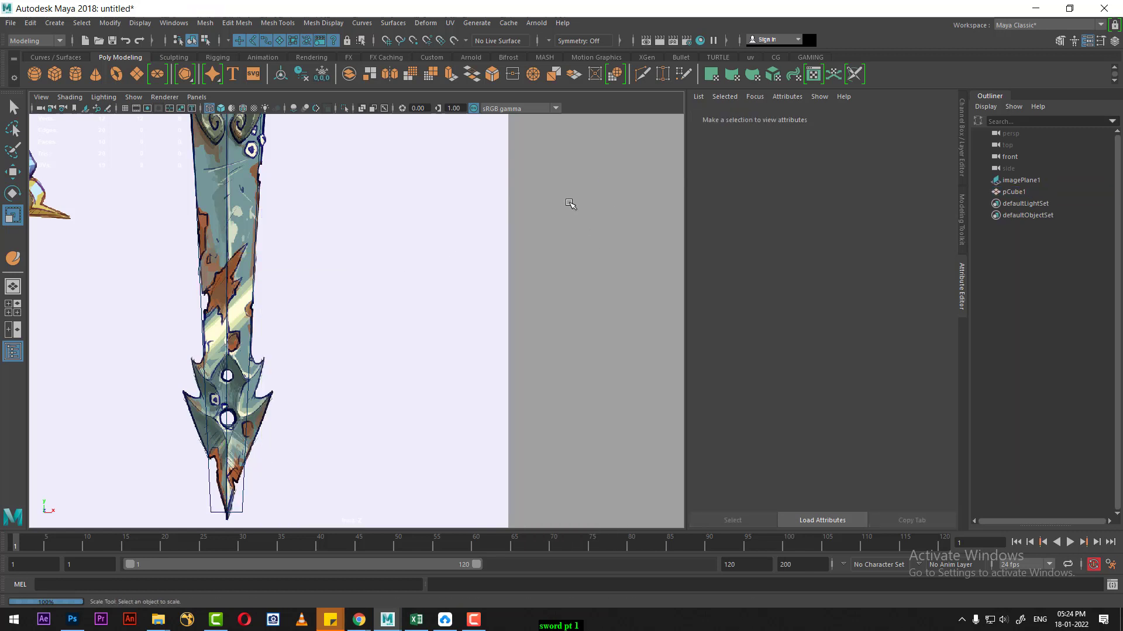
Select the image plane, try nudging its vertical position, then undo the move.
{"action": "right_click", "coordinate": [570, 204]}
{"action": "left_click", "coordinate": [489, 306]}
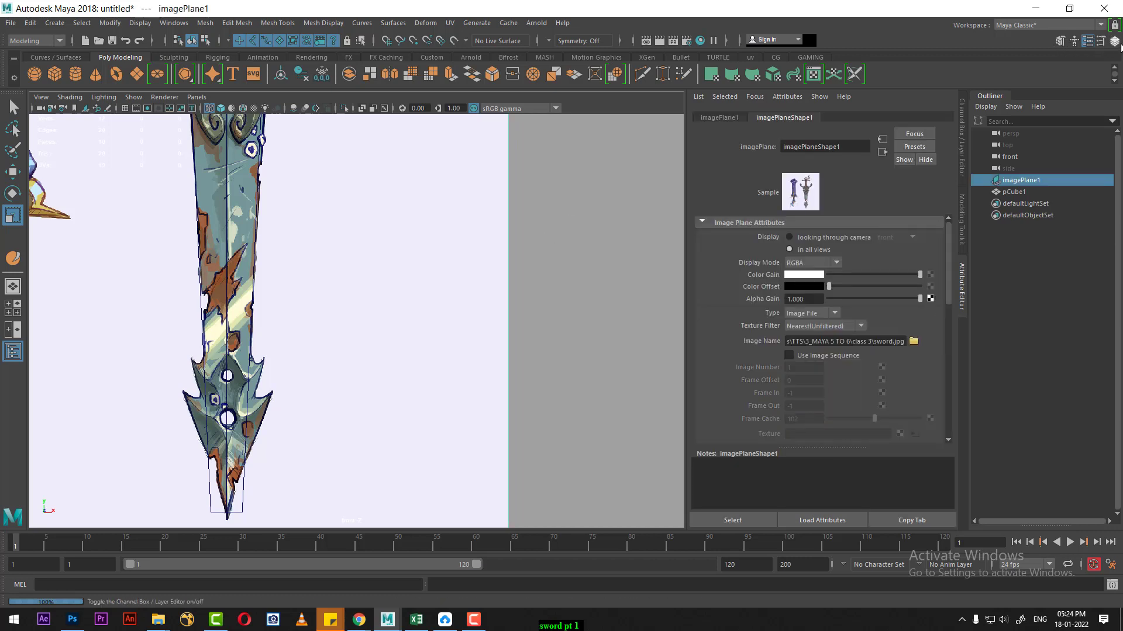
{"action": "left_click", "coordinate": [1115, 41]}
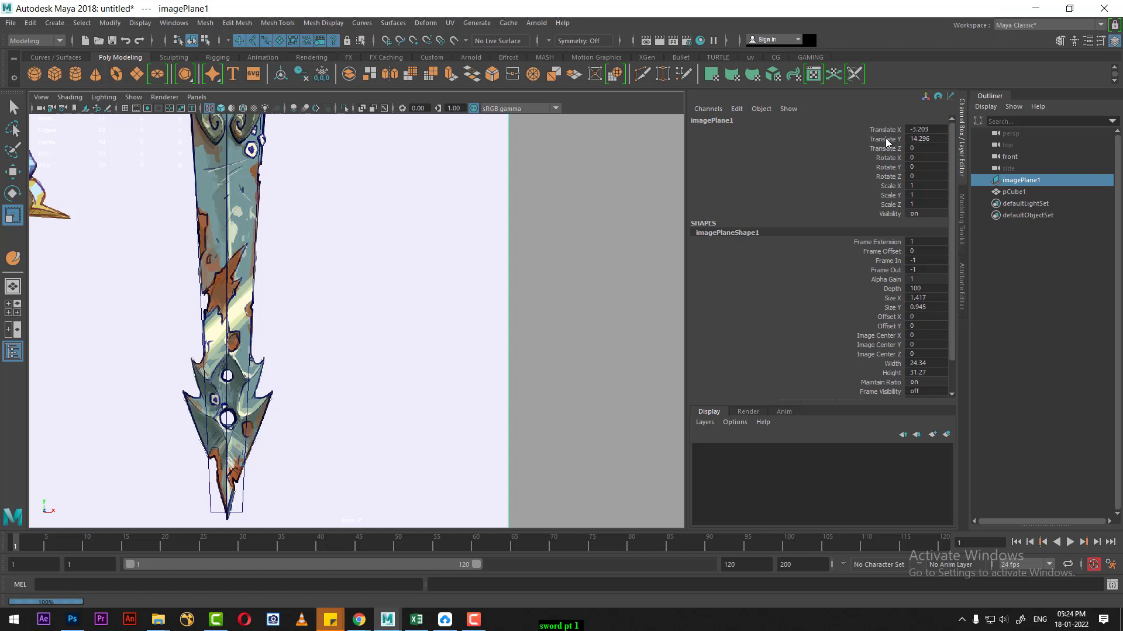
{"action": "left_click", "coordinate": [887, 142]}
{"action": "middle_click_drag", "start_coordinate": [464, 314], "coordinate": [468, 329]}
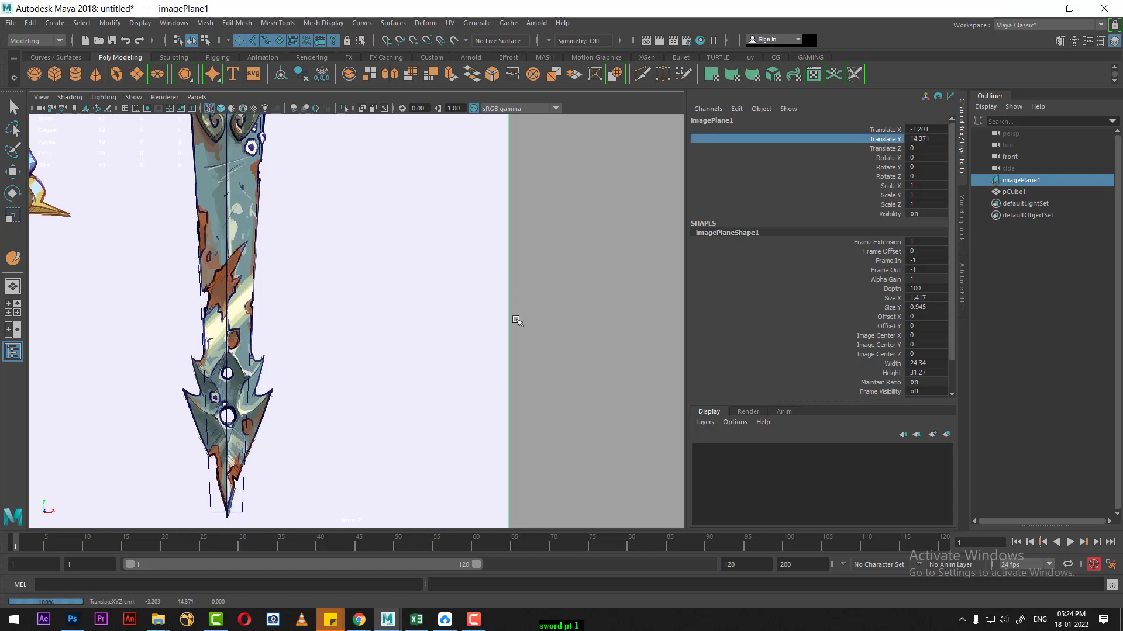
{"action": "key", "text": "ctrl+z"}
{"action": "scroll", "coordinate": [252, 498], "scroll_direction": "down", "scroll_amount": 2}
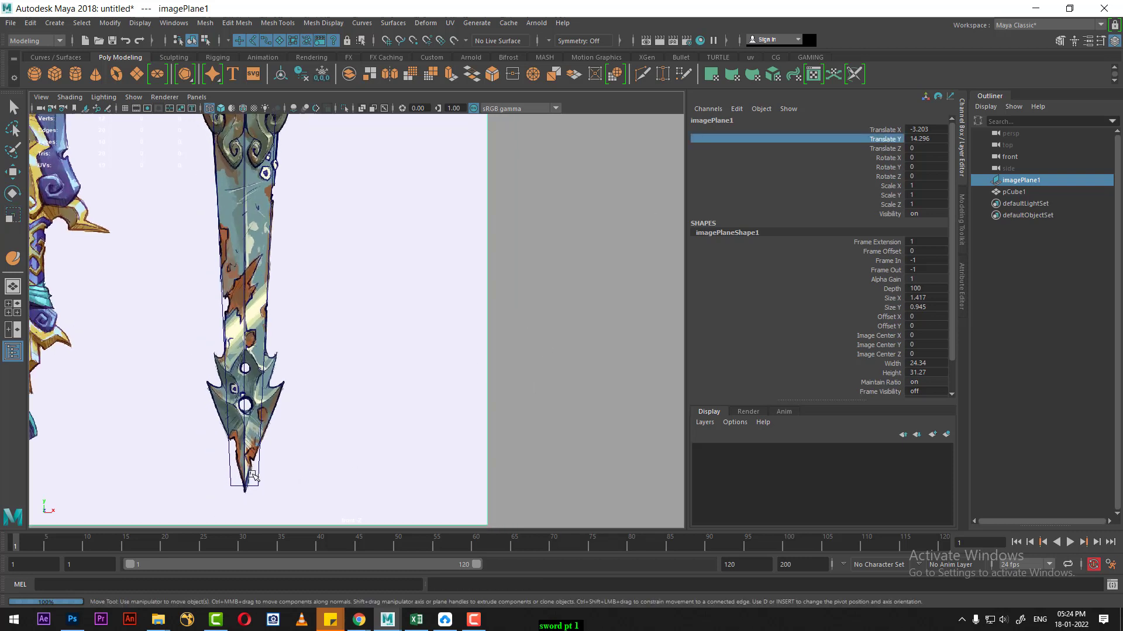
Turn off layer1's visibility to hide the sword image, leaving the blade wireframe framed.
{"action": "left_click", "coordinate": [250, 480]}
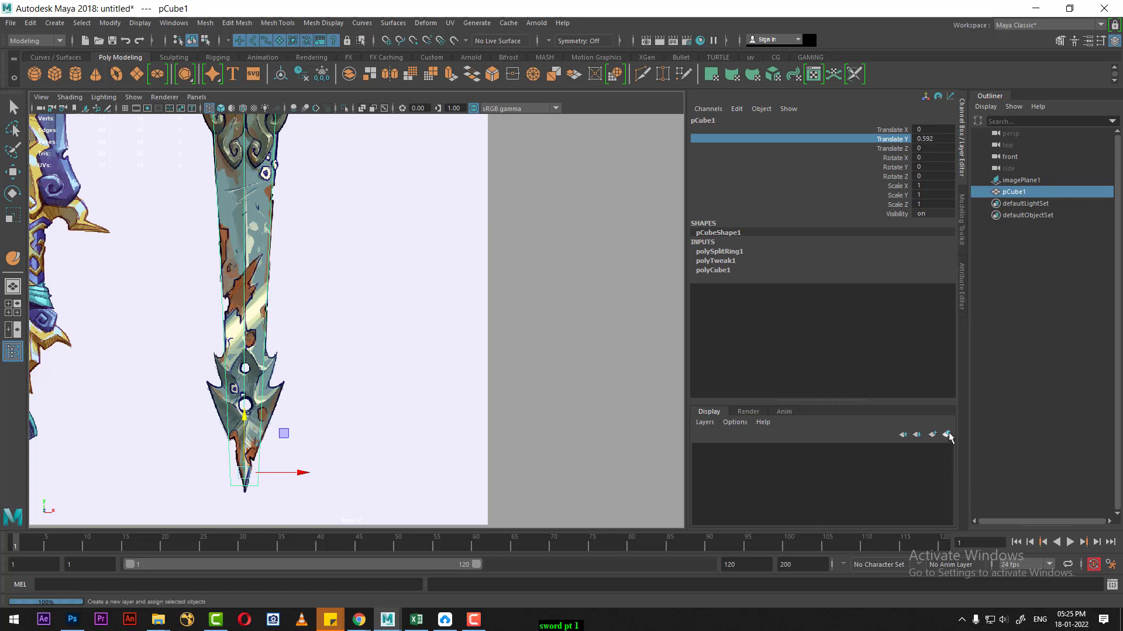
{"action": "key", "text": "r"}
{"action": "left_click", "coordinate": [514, 305]}
{"action": "left_click", "coordinate": [423, 411]}
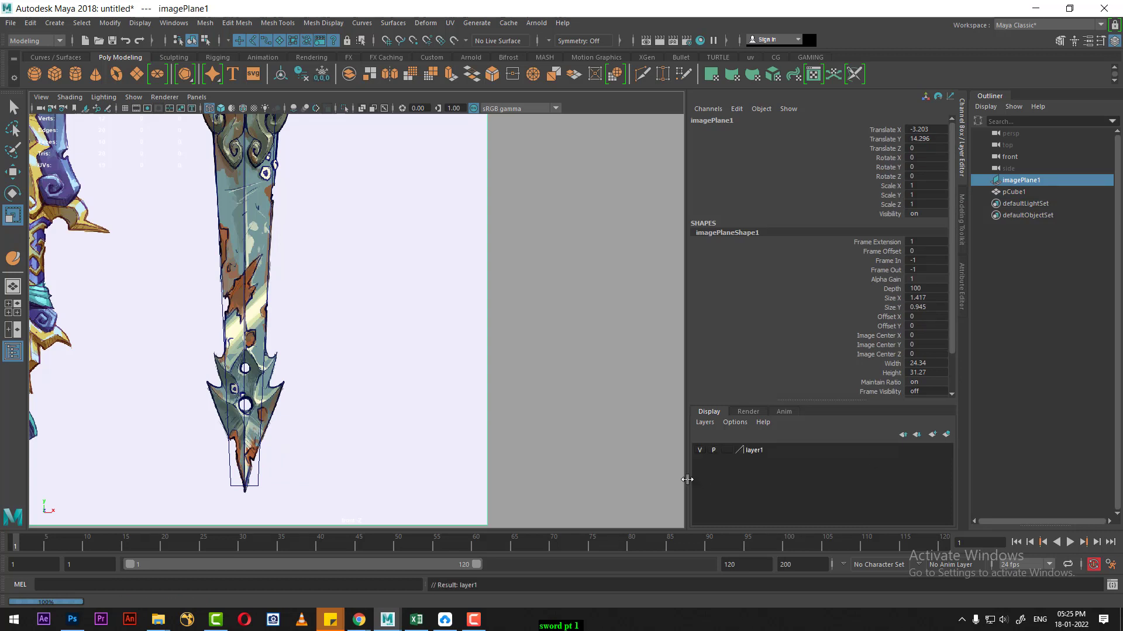
{"action": "left_click", "coordinate": [699, 450]}
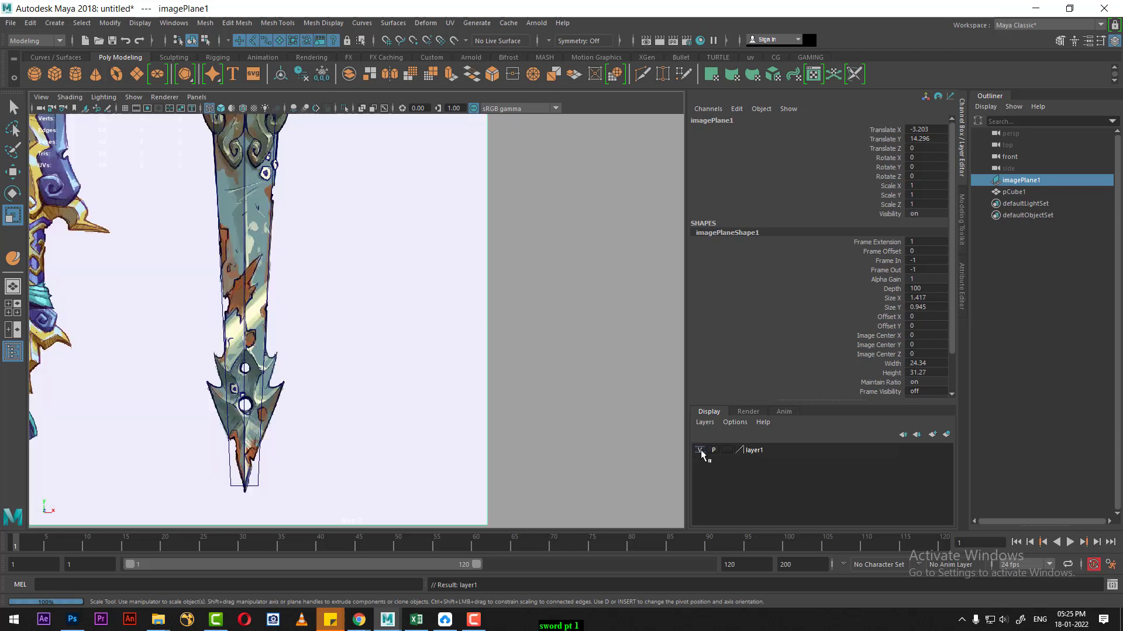
{"action": "left_click", "coordinate": [700, 450]}
{"action": "left_click", "coordinate": [700, 450]}
{"action": "mouse_move", "coordinate": [381, 490]}
{"action": "middle_mouse_down", "text": "alt"}
{"action": "mouse_move", "coordinate": [376, 296]}
{"action": "mouse_move", "coordinate": [364, 431]}
{"action": "middle_mouse_up", "text": "alt"}
{"action": "scroll", "coordinate": [365, 431], "scroll_direction": "down", "scroll_amount": 3}
{"action": "middle_click_drag", "start_coordinate": [388, 368], "coordinate": [388, 472], "text": "alt"}
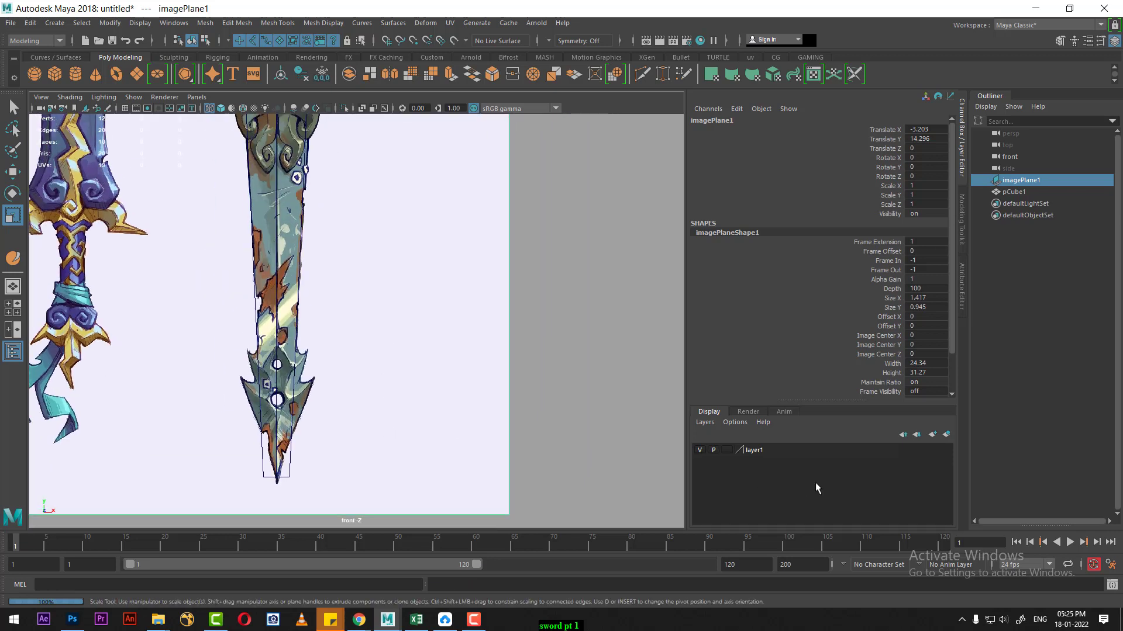
{"action": "left_click", "coordinate": [698, 450]}
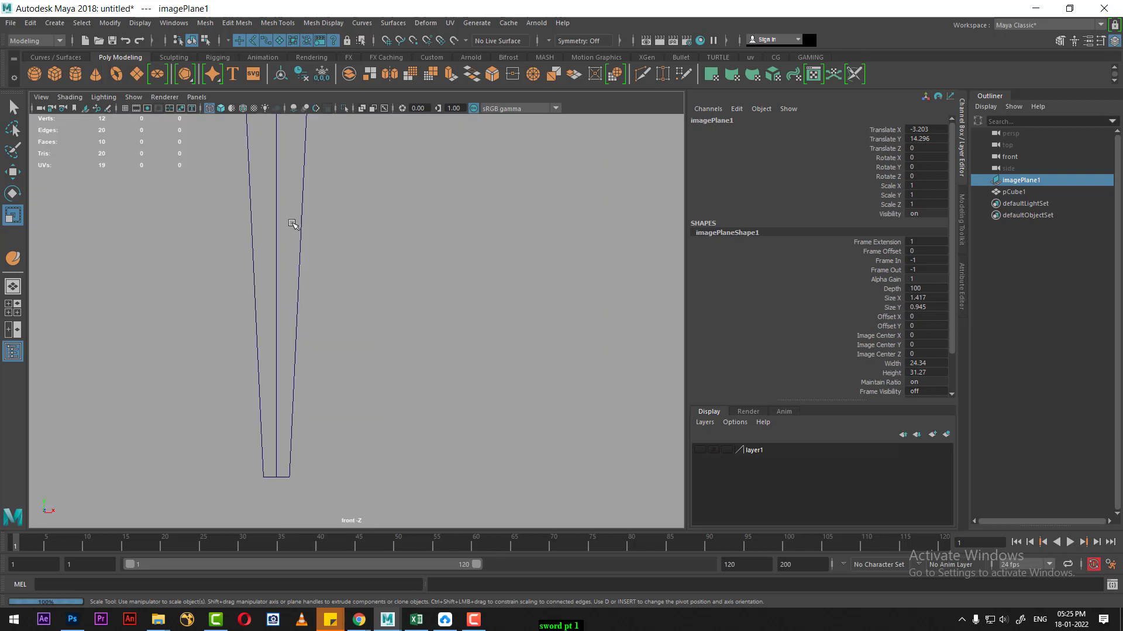
Switch the blade to edge mode and split a first edge loop across it.
{"action": "right_click", "coordinate": [279, 238]}
{"action": "right_click_drag", "start_coordinate": [279, 239], "coordinate": [278, 206]}
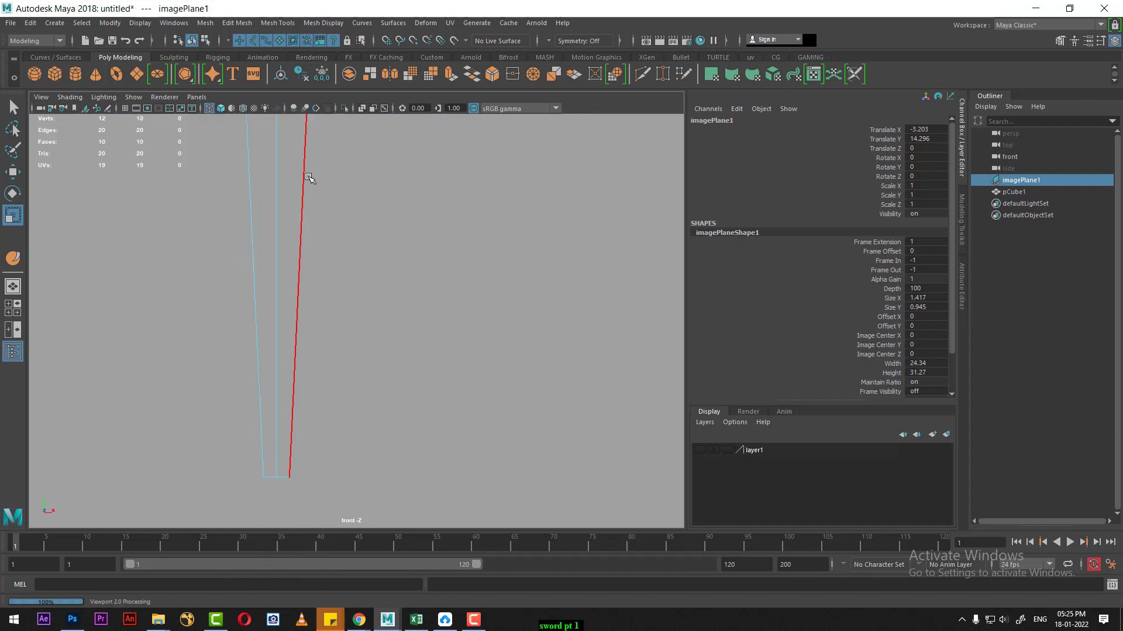
{"action": "left_click", "coordinate": [304, 182]}
{"action": "right_click_drag", "start_coordinate": [383, 206], "coordinate": [414, 265], "text": "ctrl"}
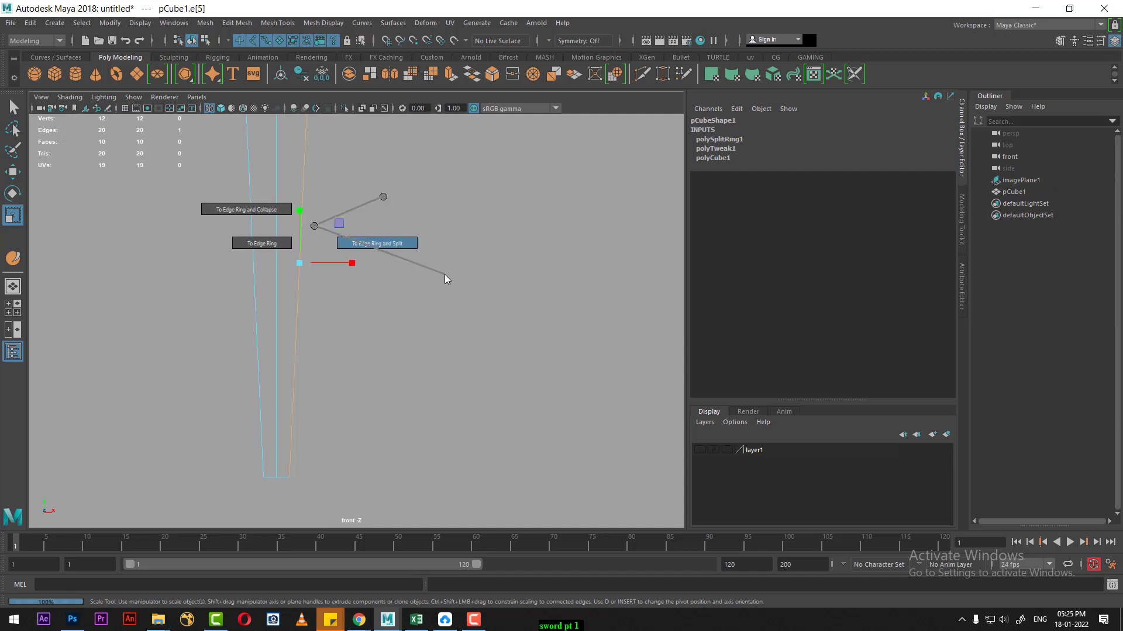
{"action": "right_click_drag", "start_coordinate": [445, 275], "coordinate": [445, 271], "text": "ctrl"}
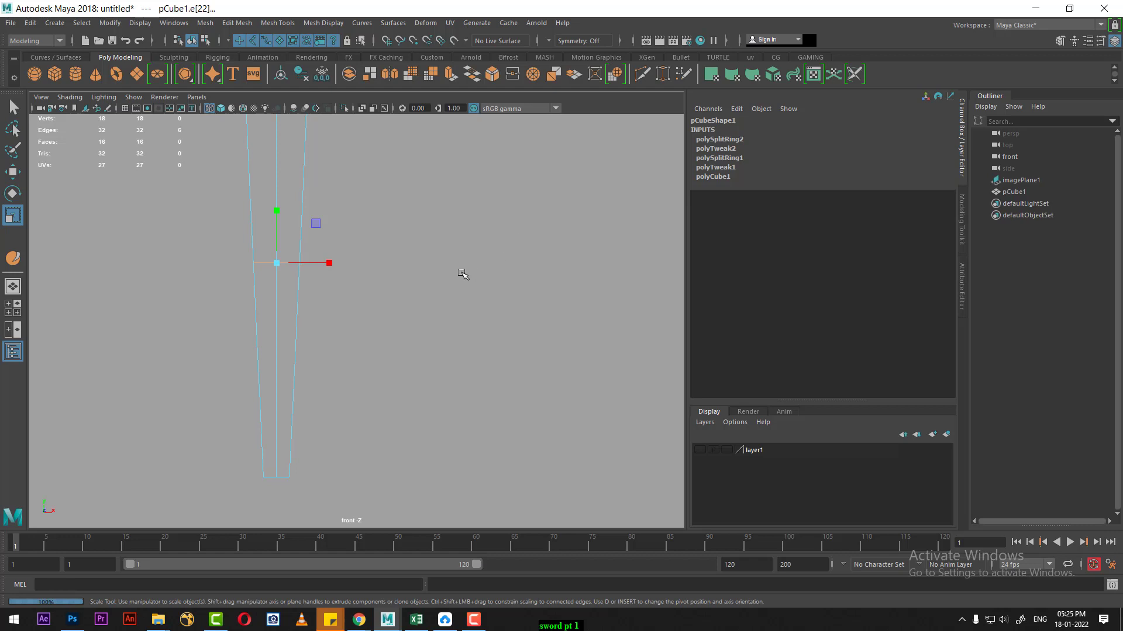
Split a second horizontal edge loop across the blade's upper part.
{"action": "middle_click_drag", "start_coordinate": [463, 274], "coordinate": [449, 379], "text": "alt"}
{"action": "left_click", "coordinate": [338, 230]}
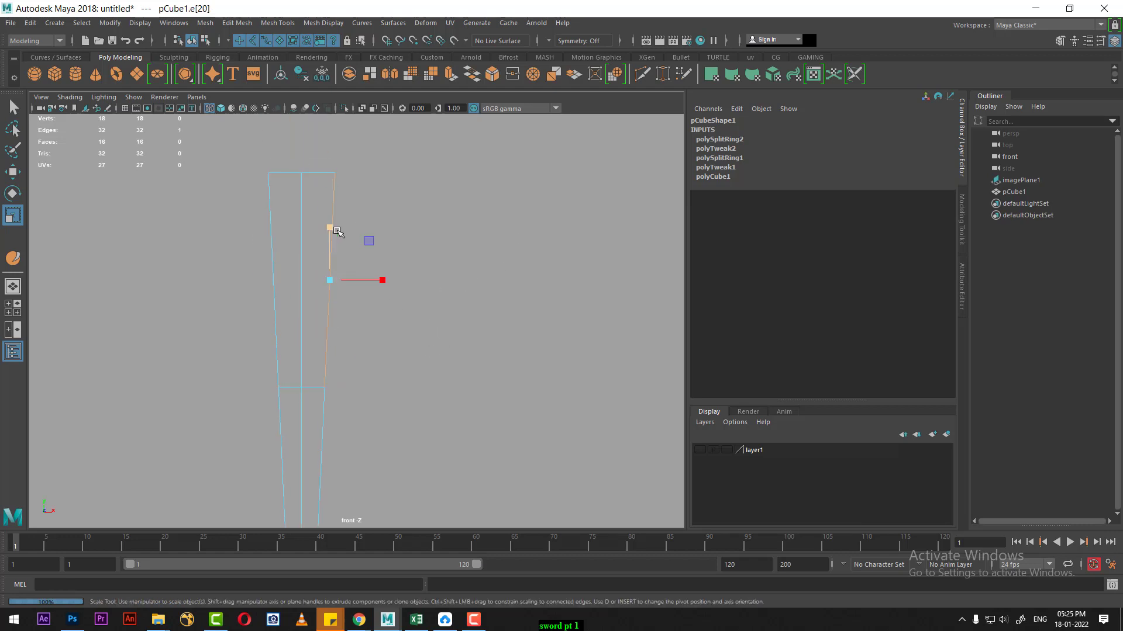
{"action": "right_click_drag", "start_coordinate": [359, 242], "coordinate": [427, 151], "text": "shift"}
{"action": "right_click", "coordinate": [437, 207], "text": "shift"}
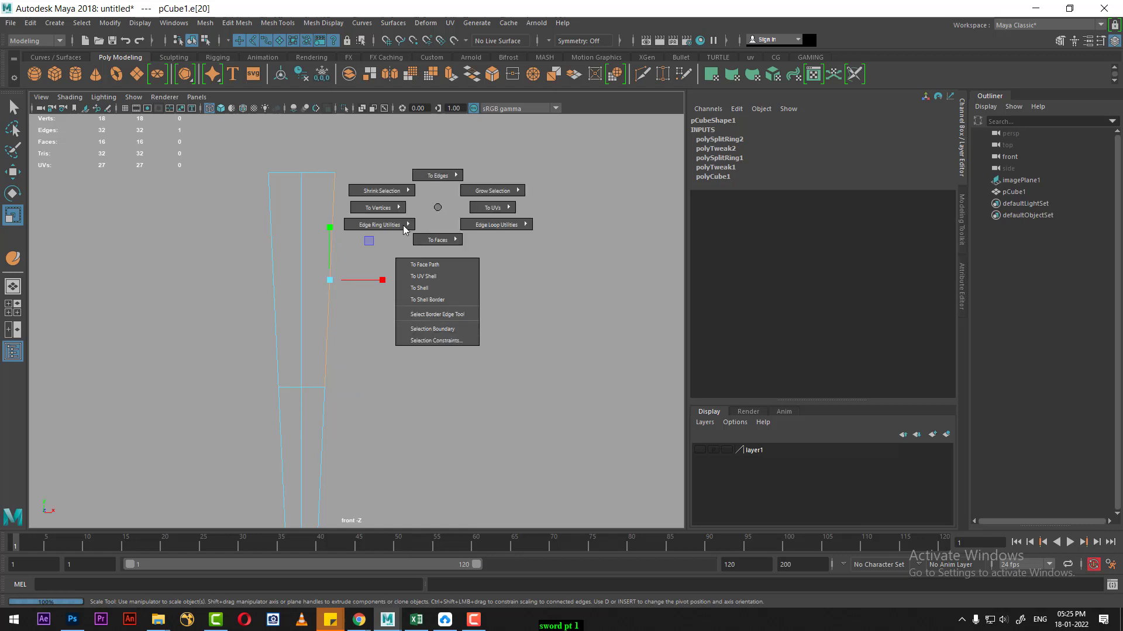
{"action": "right_click_drag", "start_coordinate": [403, 229], "coordinate": [443, 275], "text": "shift"}
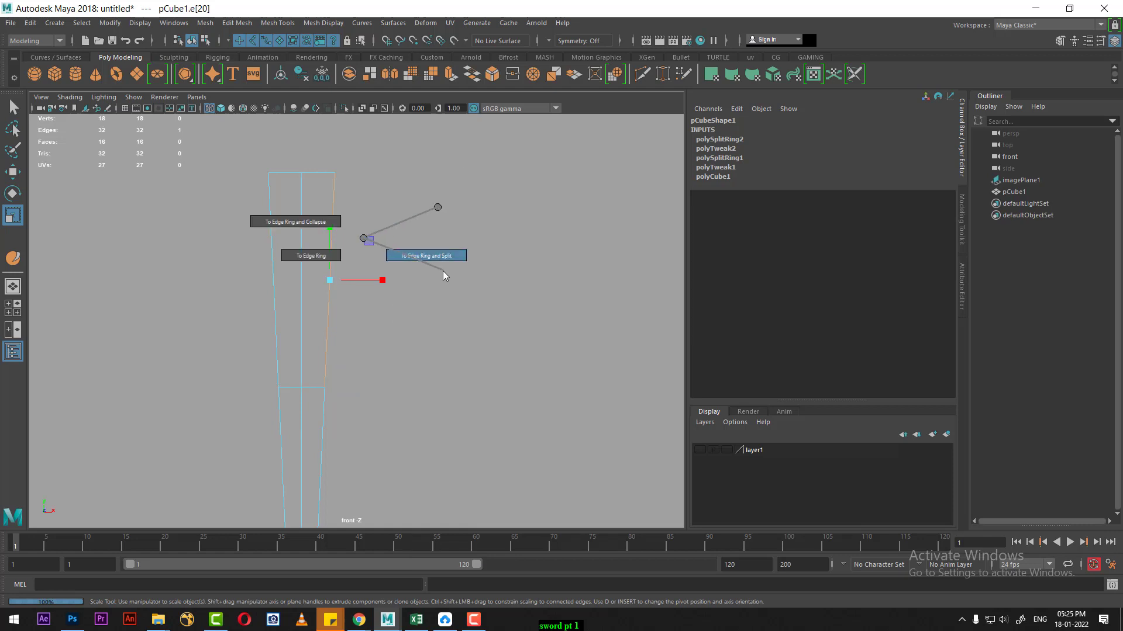
{"action": "right_click_drag", "start_coordinate": [443, 271], "coordinate": [443, 271], "text": "shift"}
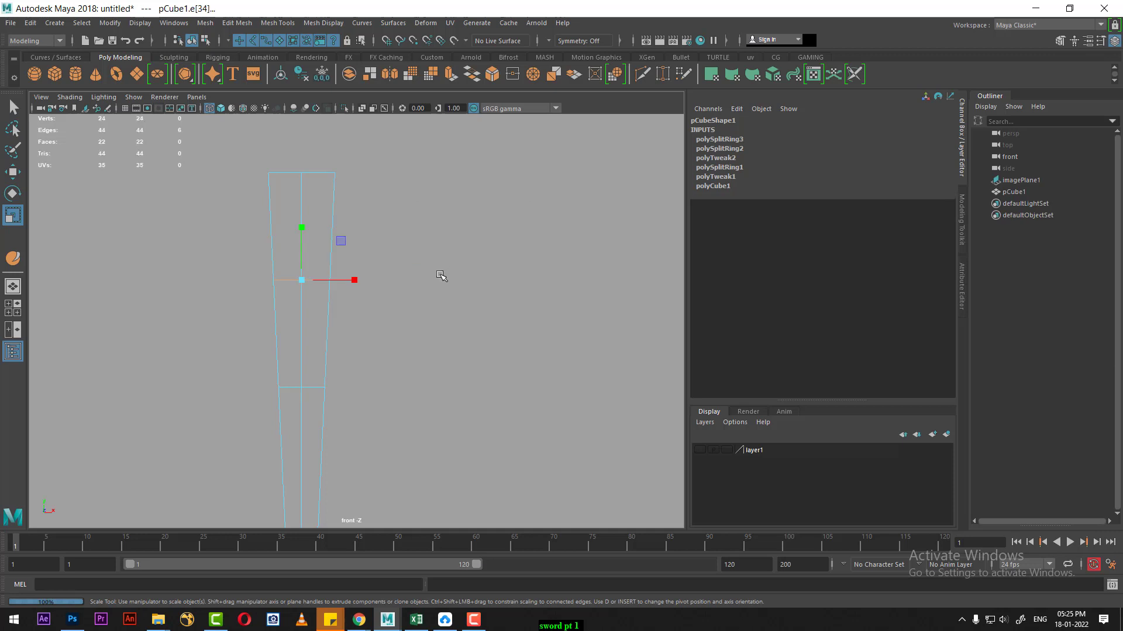
Add a third edge loop across the blade's lower section and clear the selection.
{"action": "middle_click_drag", "start_coordinate": [371, 381], "coordinate": [351, 335], "text": "alt"}
{"action": "left_click", "coordinate": [321, 363]}
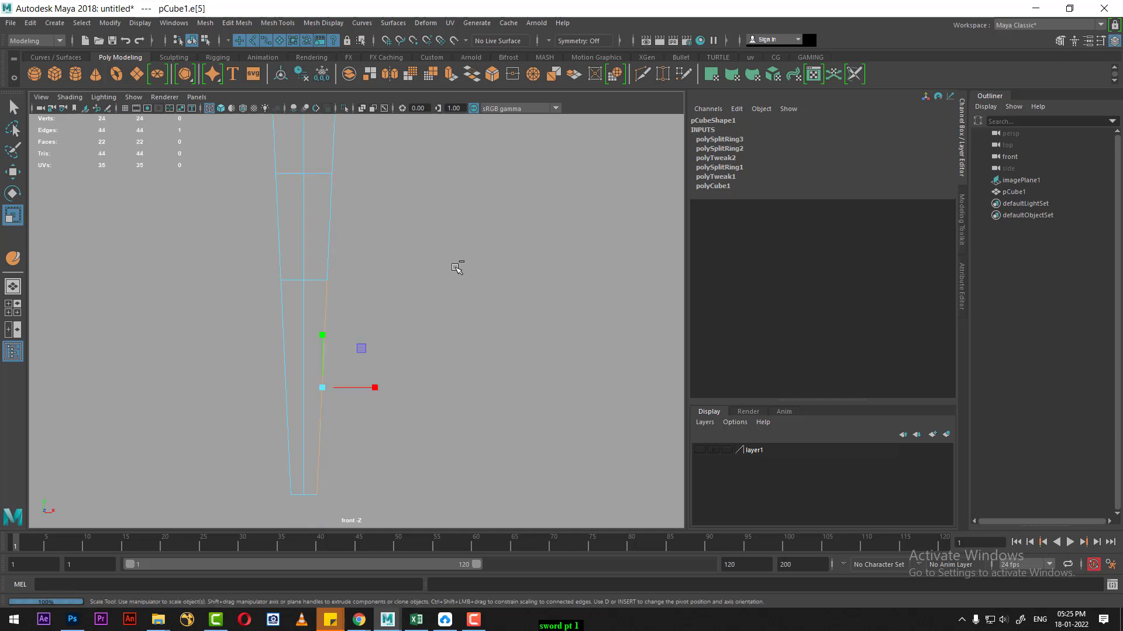
{"action": "right_click_drag", "start_coordinate": [455, 267], "coordinate": [280, 331], "text": "shift"}
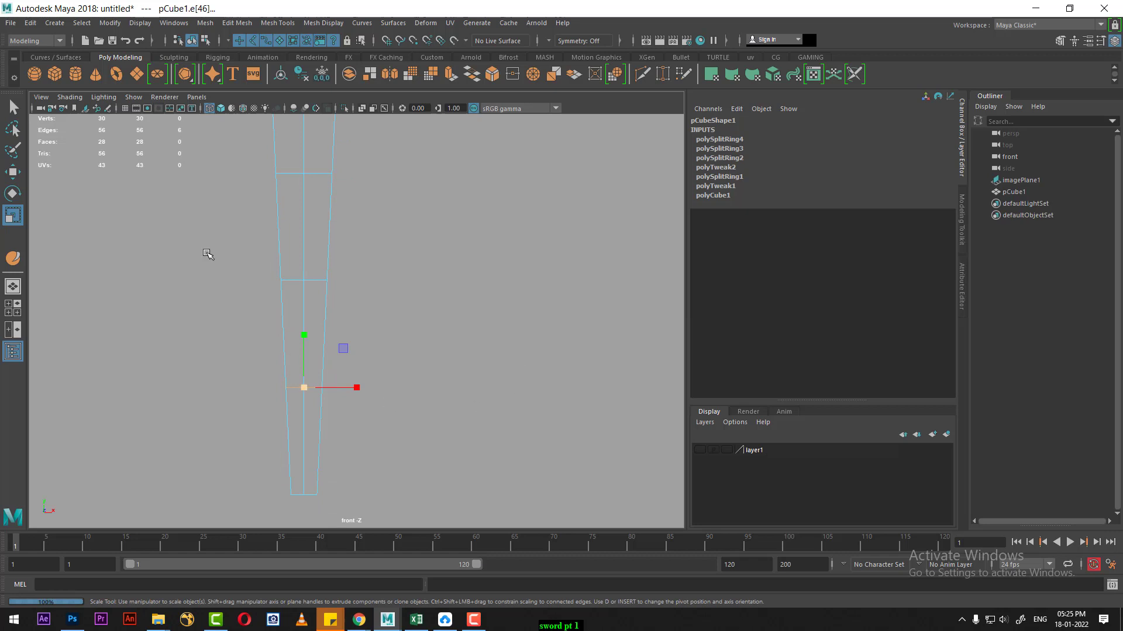
{"action": "left_click", "coordinate": [236, 24]}
{"action": "left_click", "coordinate": [234, 24]}
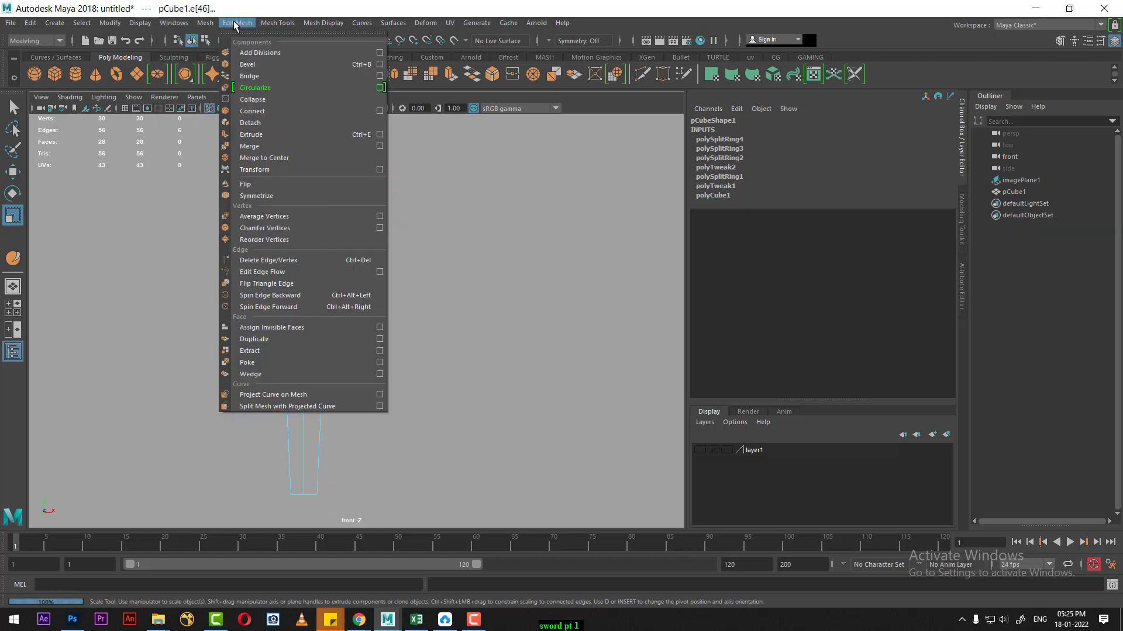
{"action": "left_click", "coordinate": [508, 381]}
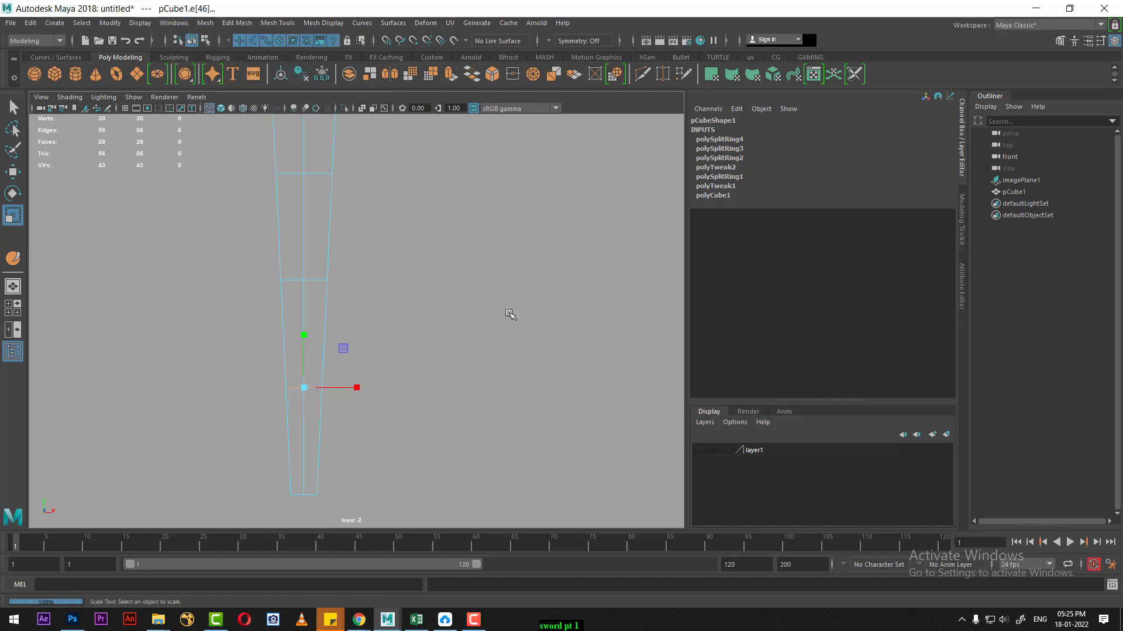
{"action": "left_click", "coordinate": [526, 413]}
Show the reference, then narrow the blade's tip vertices and lower them to its point.
{"action": "left_click", "coordinate": [700, 450]}
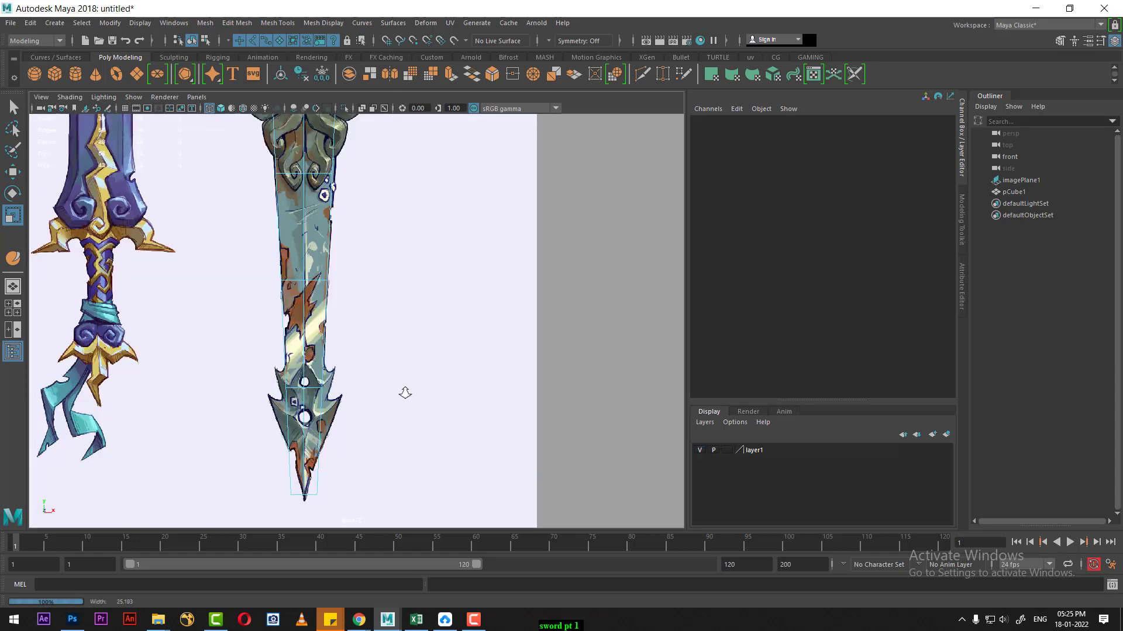
{"action": "scroll", "coordinate": [354, 385], "scroll_direction": "up", "scroll_amount": 2}
{"action": "middle_click_drag", "start_coordinate": [353, 384], "coordinate": [369, 404], "text": "alt"}
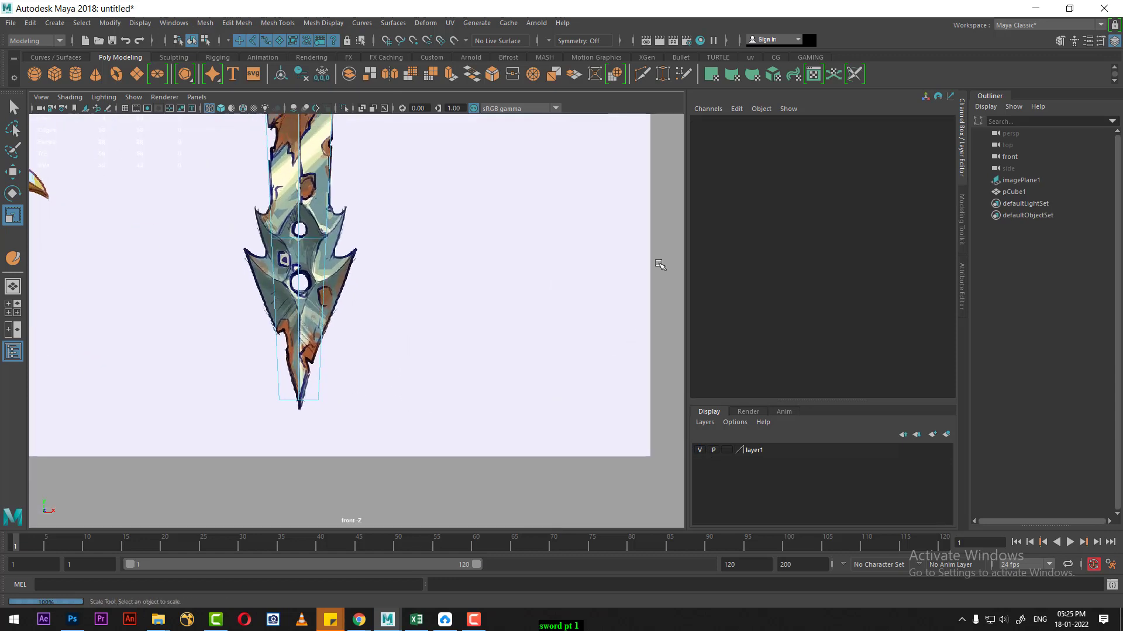
{"action": "right_click_drag", "start_coordinate": [661, 265], "coordinate": [551, 266]}
{"action": "left_click_drag", "start_coordinate": [425, 377], "coordinate": [201, 451]}
{"action": "scroll", "coordinate": [300, 430], "scroll_direction": "up", "scroll_amount": 3}
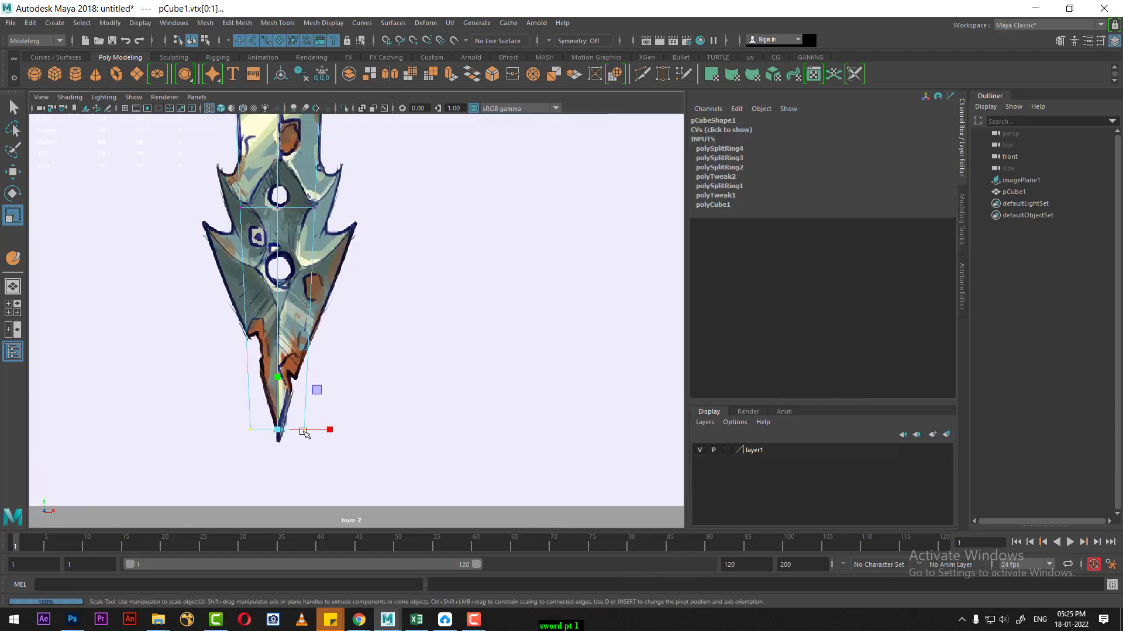
{"action": "scroll", "coordinate": [380, 444], "scroll_direction": "up", "scroll_amount": 3}
{"action": "left_click_drag", "start_coordinate": [331, 380], "coordinate": [291, 391]}
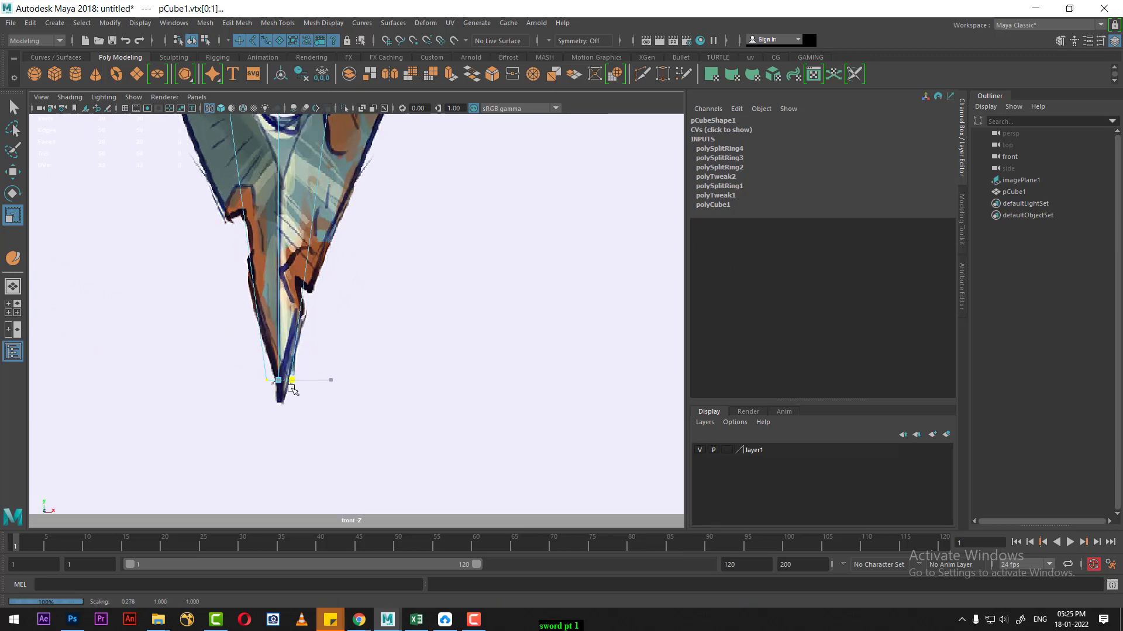
{"action": "key", "text": "w"}
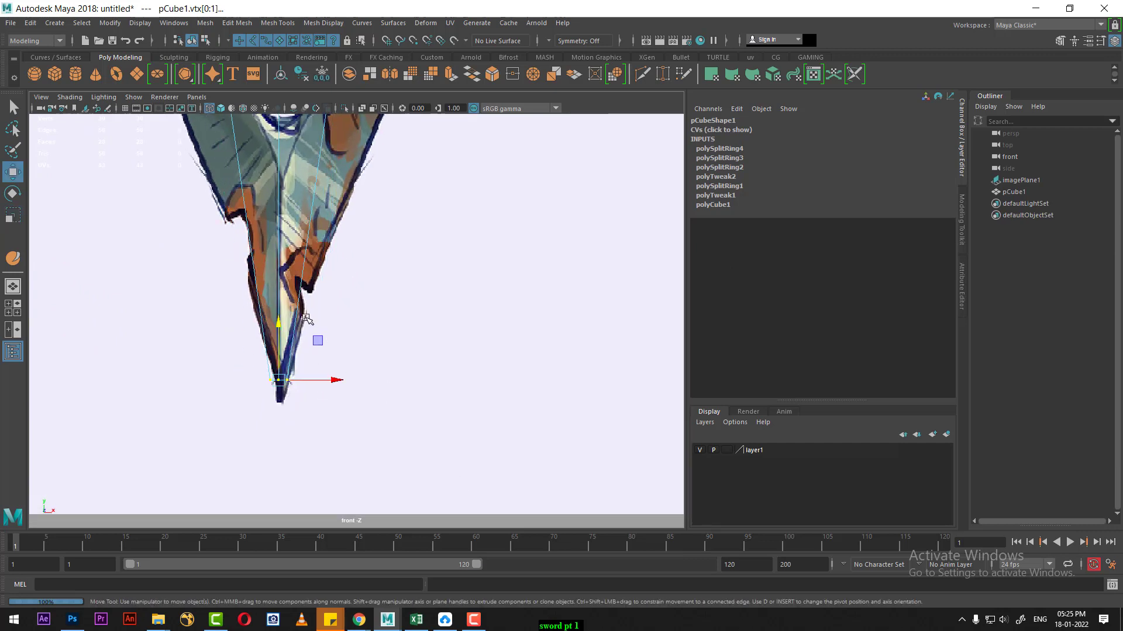
{"action": "mouse_move", "coordinate": [280, 329]}
{"action": "left_mouse_down"}
{"action": "mouse_move", "coordinate": [350, 420]}
{"action": "mouse_move", "coordinate": [320, 408]}
{"action": "left_mouse_up"}
{"action": "key", "text": "r"}
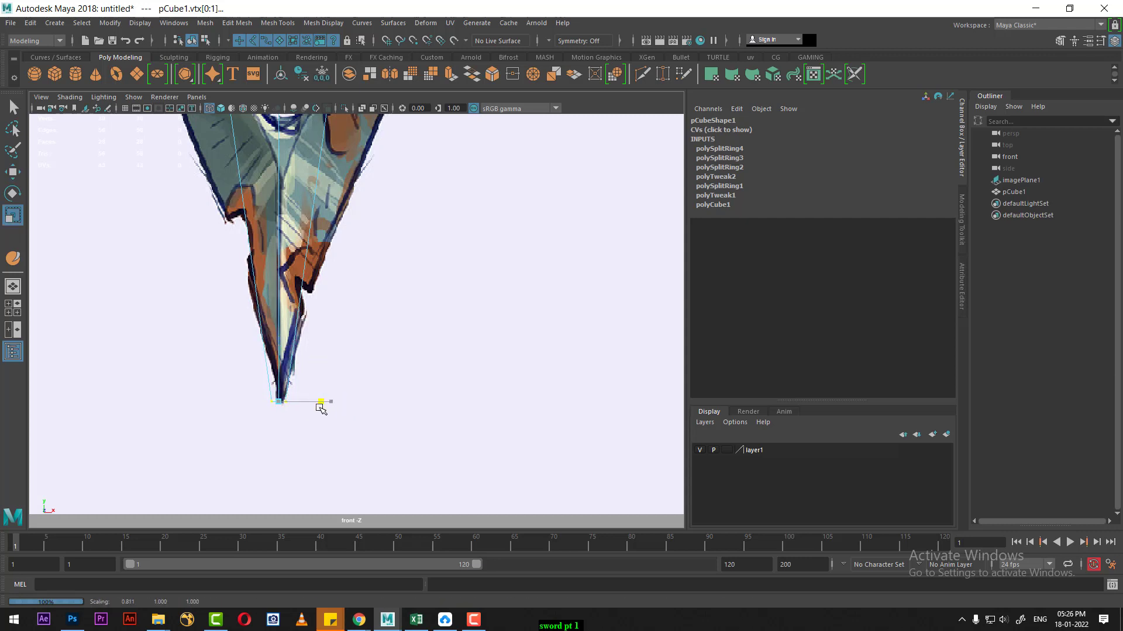
Raise a horizontal vertex loop to the guard's top and scale it wider to match.
{"action": "scroll", "coordinate": [351, 326], "scroll_direction": "down", "scroll_amount": 3}
{"action": "scroll", "coordinate": [344, 401], "scroll_direction": "up", "scroll_amount": 3}
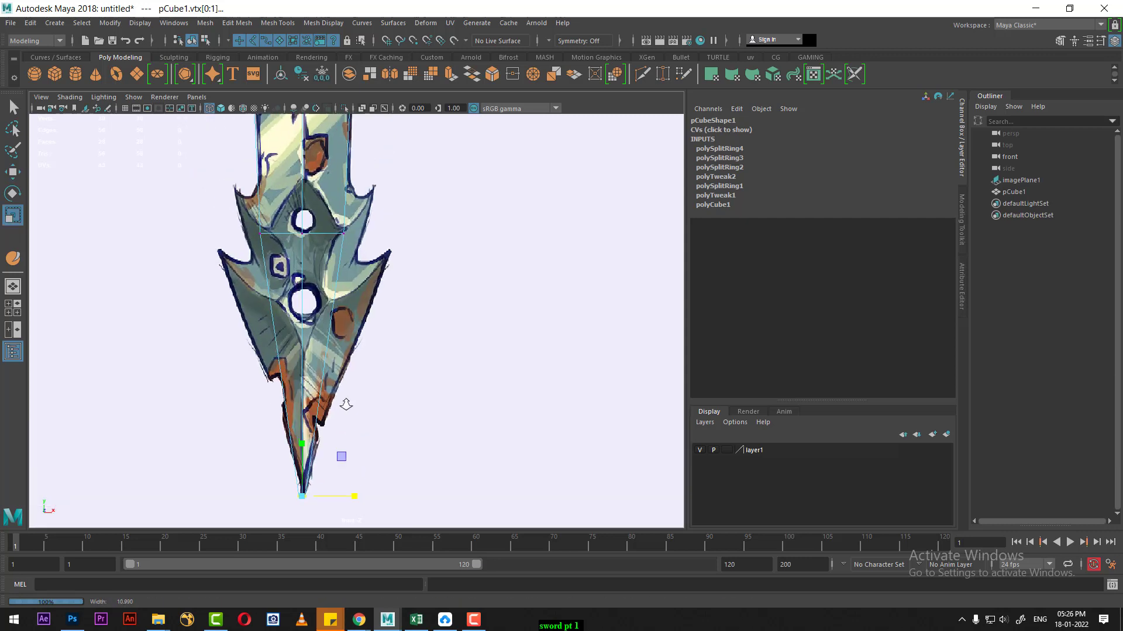
{"action": "middle_click_drag", "start_coordinate": [353, 212], "coordinate": [383, 331], "text": "alt"}
{"action": "scroll", "coordinate": [383, 331], "scroll_direction": "up", "scroll_amount": 1}
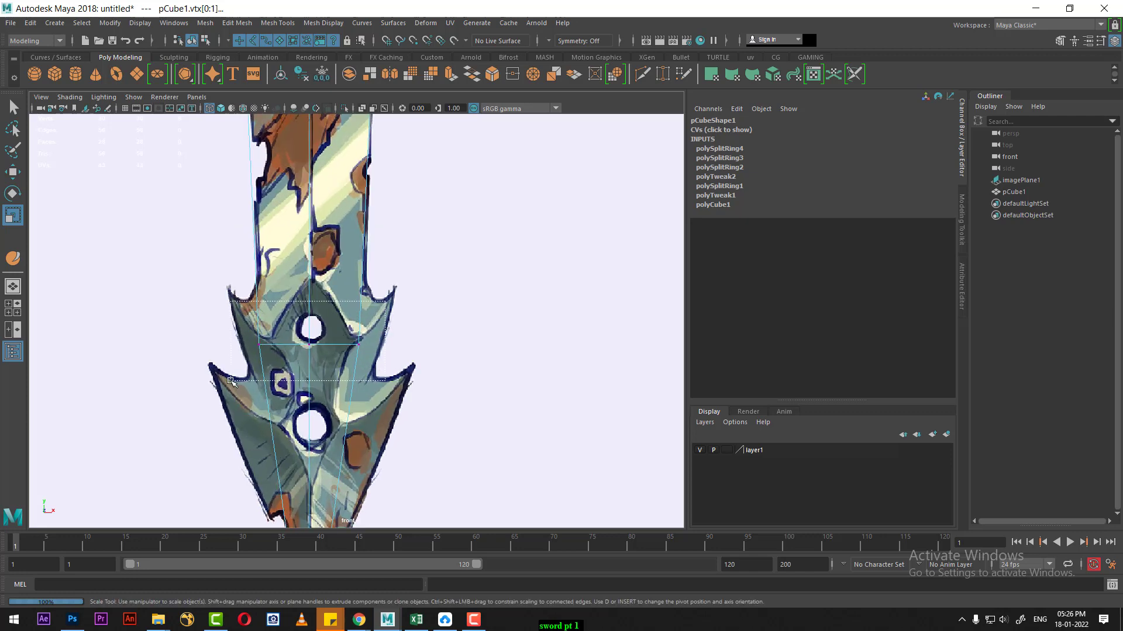
{"action": "left_click_drag", "start_coordinate": [380, 328], "coordinate": [253, 386]}
{"action": "key", "text": "w"}
{"action": "left_click_drag", "start_coordinate": [309, 285], "coordinate": [316, 223]}
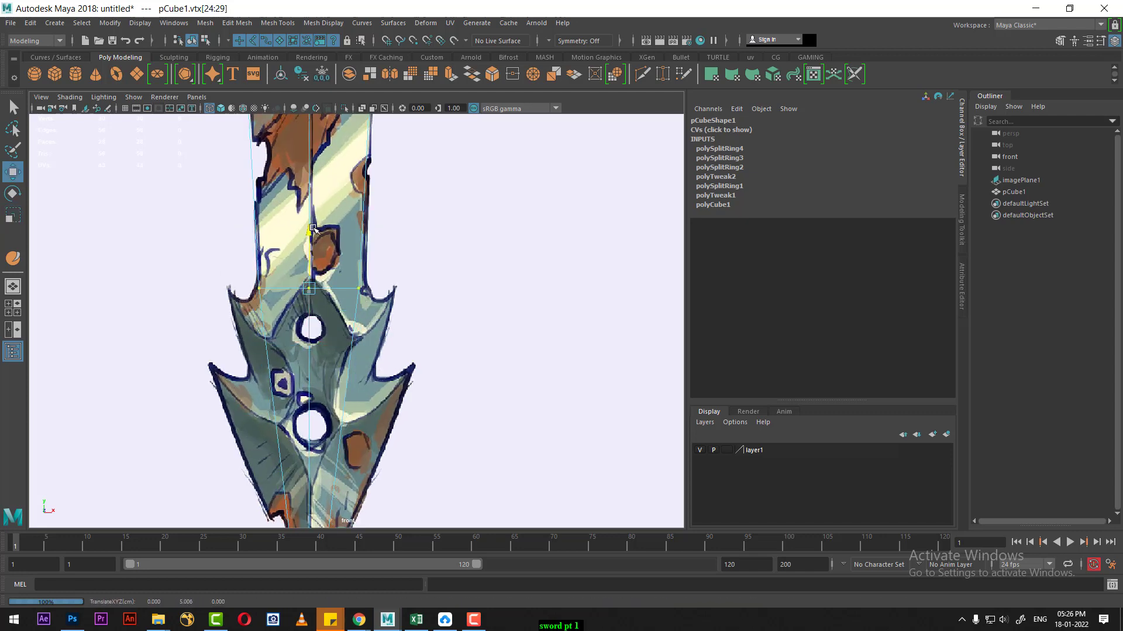
{"action": "key", "text": "r"}
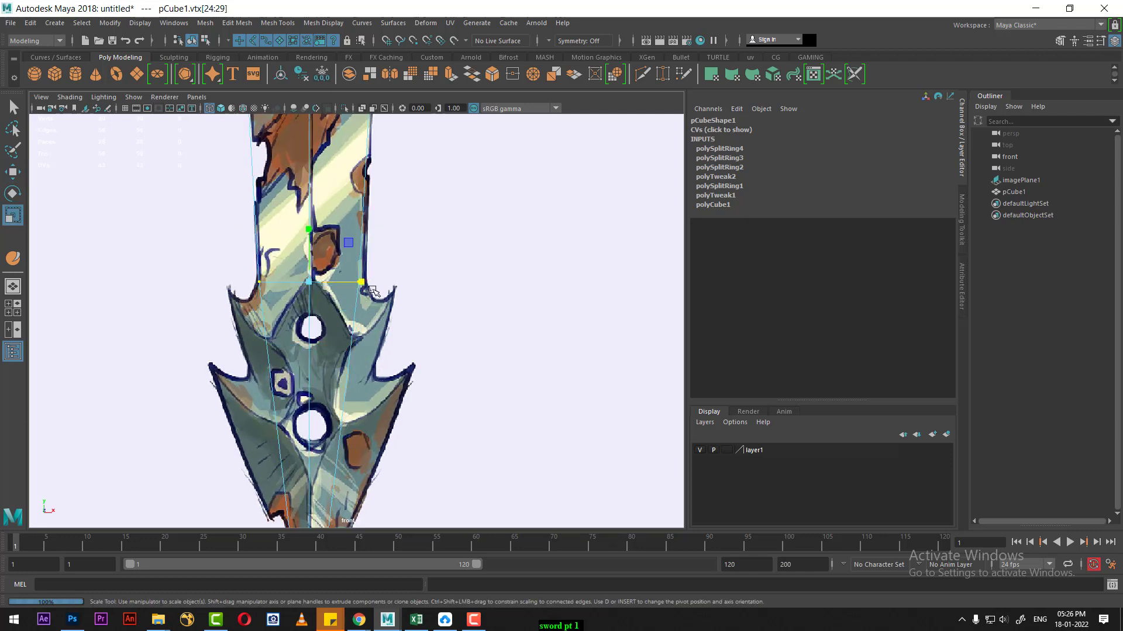
{"action": "left_click_drag", "start_coordinate": [357, 283], "coordinate": [364, 283]}
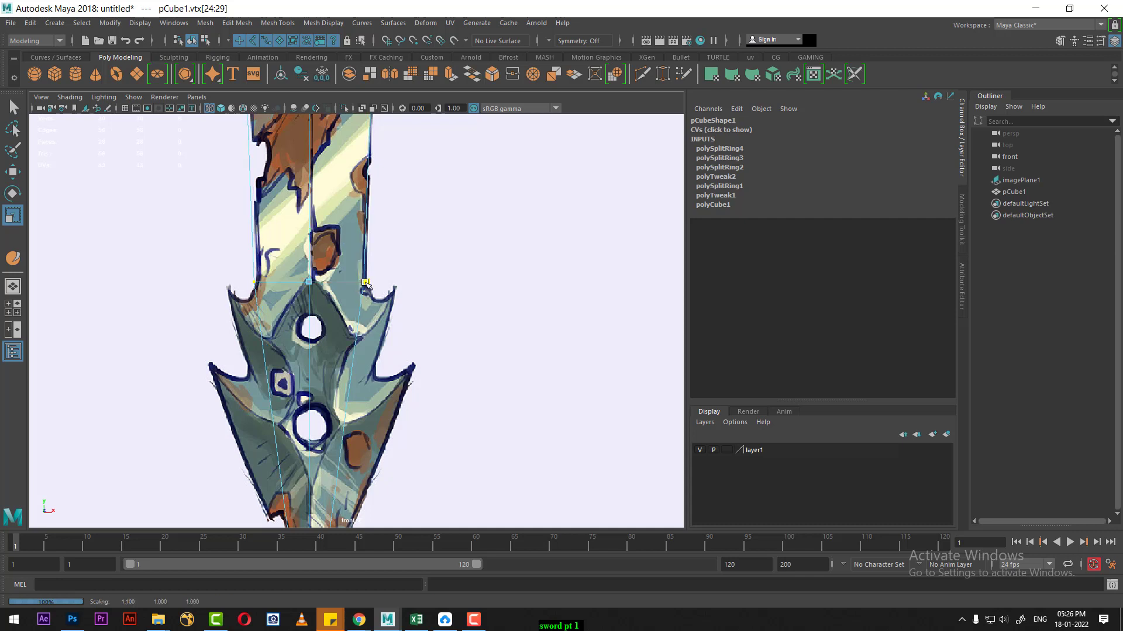
Split another edge loop across the guard's lower part, then set layer1 to reference and hide it.
{"action": "scroll", "coordinate": [357, 246], "scroll_direction": "down", "scroll_amount": 2}
{"action": "middle_click_drag", "start_coordinate": [351, 93], "coordinate": [348, 198], "text": "alt"}
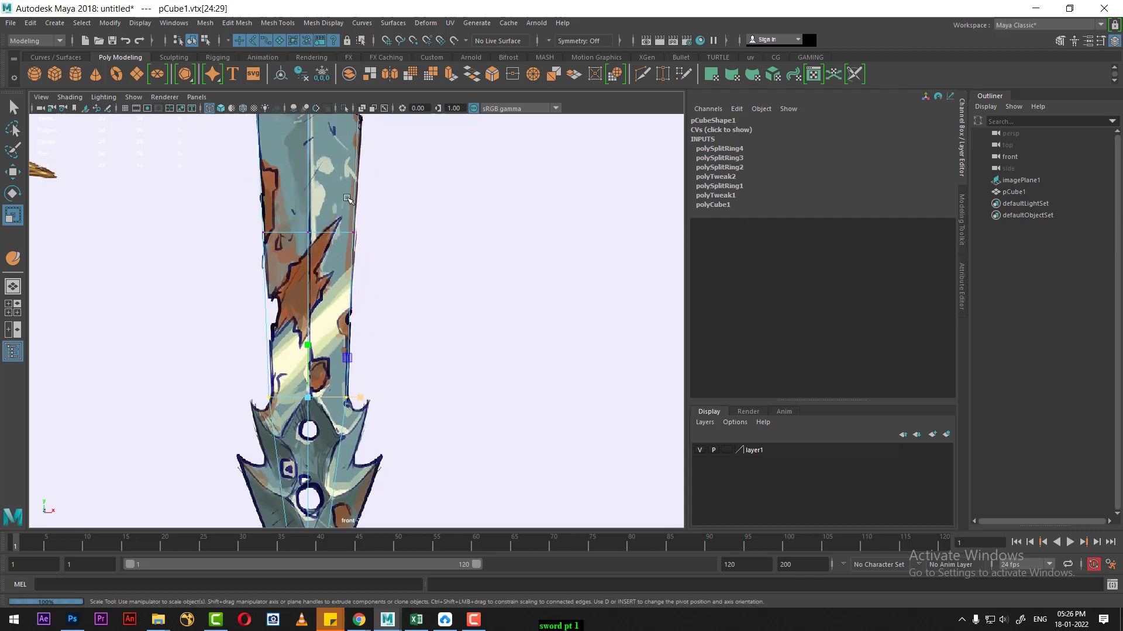
{"action": "scroll", "coordinate": [367, 367], "scroll_direction": "up", "scroll_amount": 2}
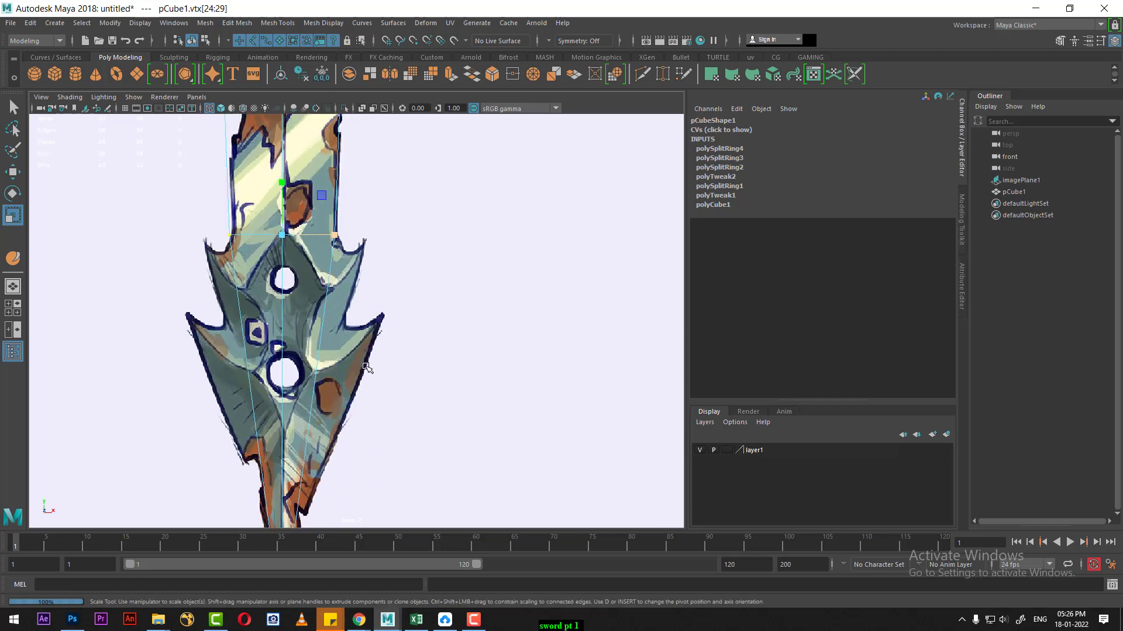
{"action": "scroll", "coordinate": [306, 341], "scroll_direction": "up", "scroll_amount": 2}
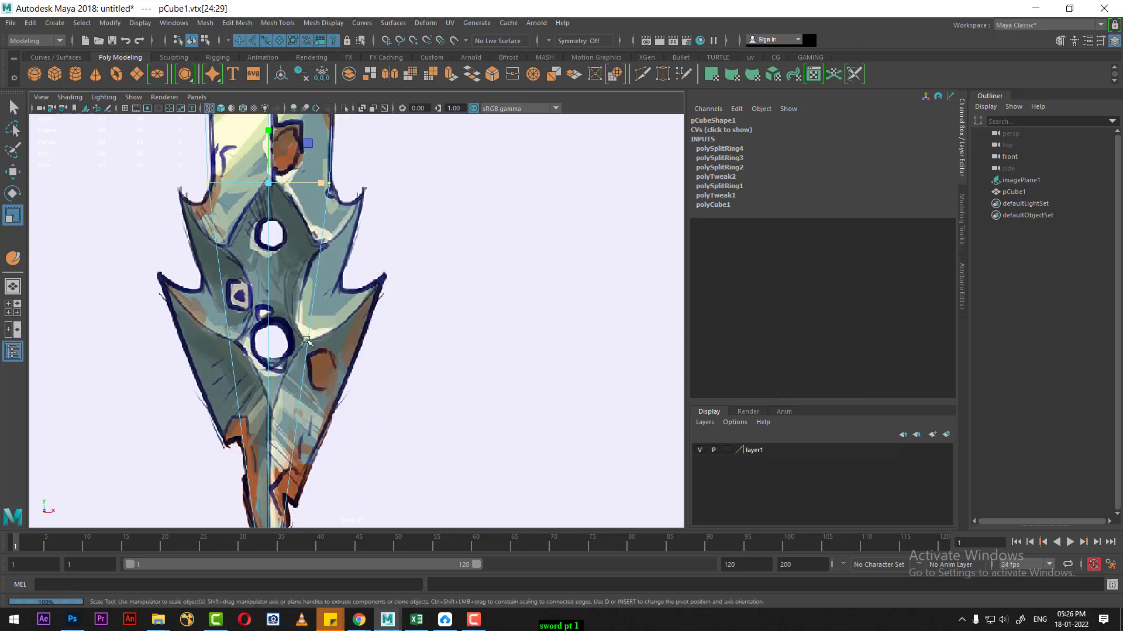
{"action": "right_click", "coordinate": [298, 289]}
{"action": "mouse_move", "coordinate": [317, 260]}
{"action": "right_mouse_down"}
{"action": "mouse_move", "coordinate": [326, 180]}
{"action": "mouse_move", "coordinate": [286, 170]}
{"action": "right_mouse_up"}
{"action": "left_click", "coordinate": [268, 391]}
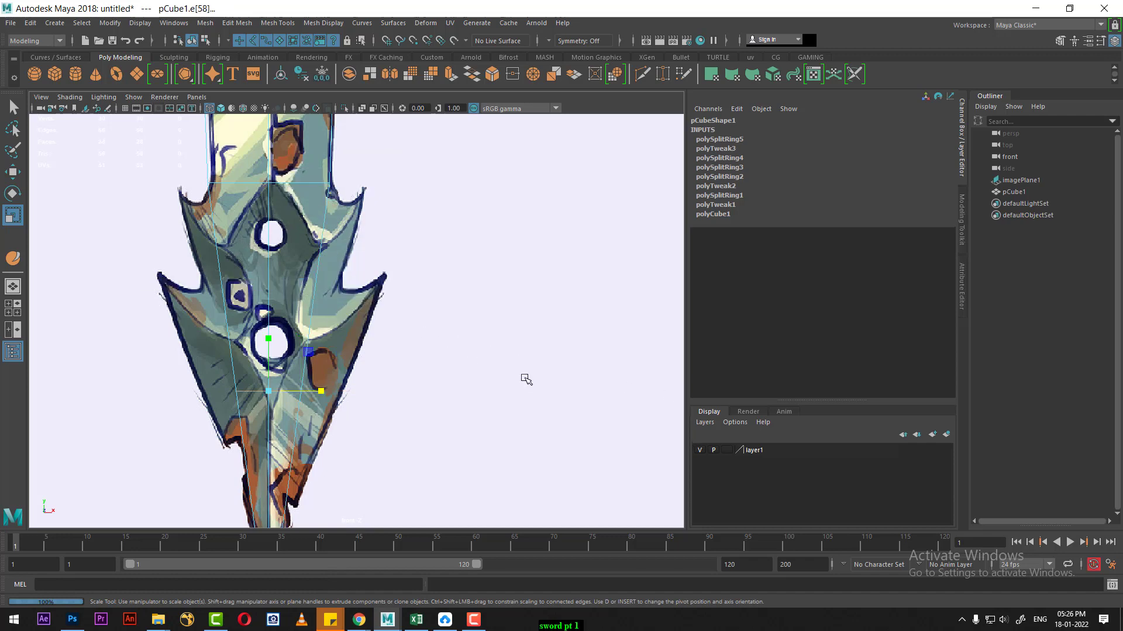
{"action": "left_click", "coordinate": [727, 450]}
{"action": "left_click", "coordinate": [699, 451]}
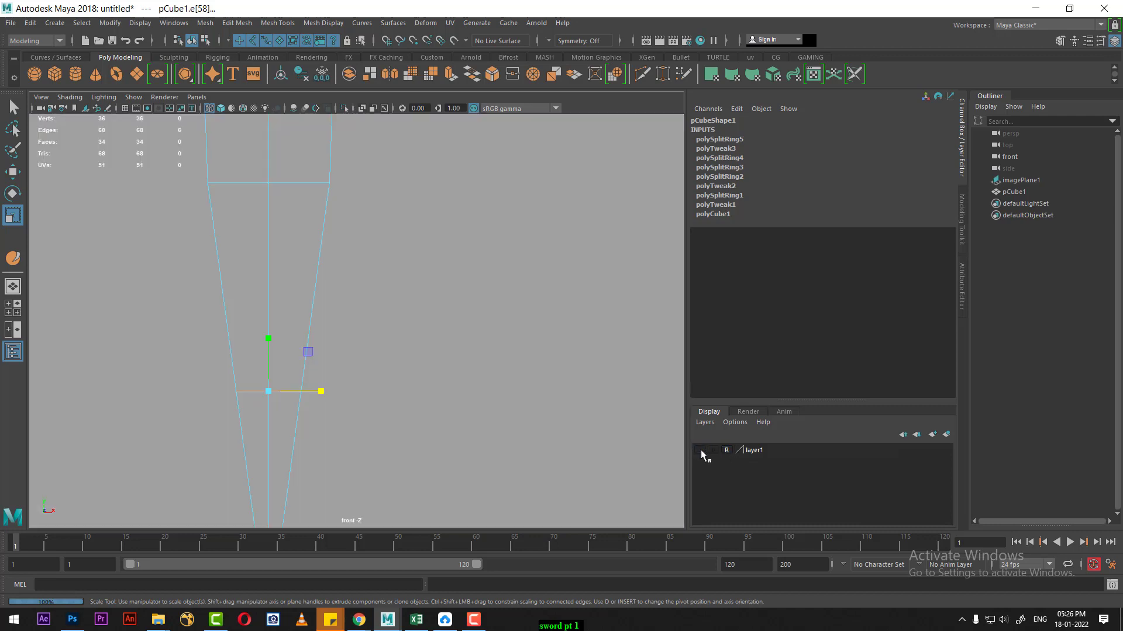
Return the blade to object mode, hide the reference, and select the whole blade mesh.
{"action": "left_click", "coordinate": [700, 450]}
{"action": "scroll", "coordinate": [381, 340], "scroll_direction": "down", "scroll_amount": 3}
{"action": "scroll", "coordinate": [421, 358], "scroll_direction": "down", "scroll_amount": 2}
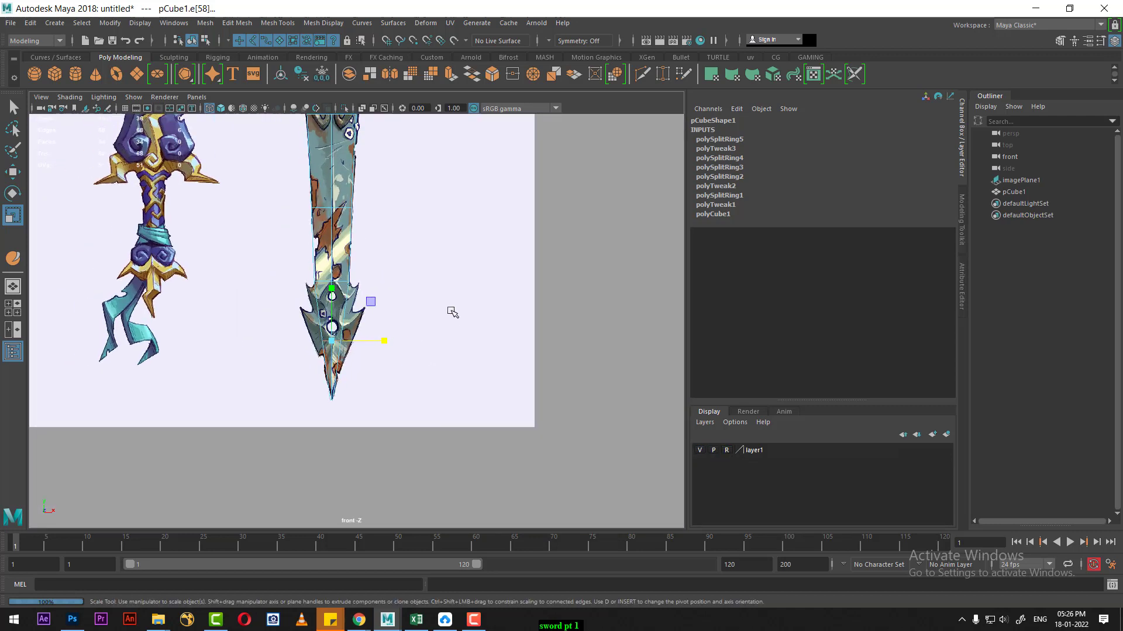
{"action": "right_click_drag", "start_coordinate": [449, 292], "coordinate": [543, 246]}
{"action": "left_click", "coordinate": [543, 246]}
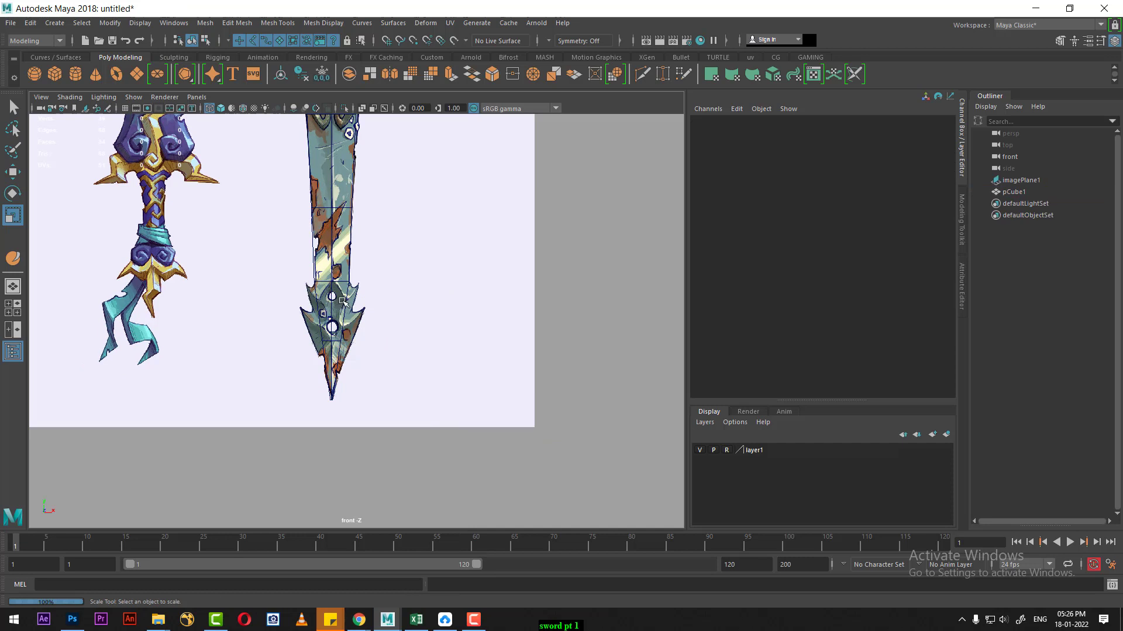
{"action": "left_click", "coordinate": [698, 451]}
{"action": "left_click_drag", "start_coordinate": [379, 226], "coordinate": [208, 295]}
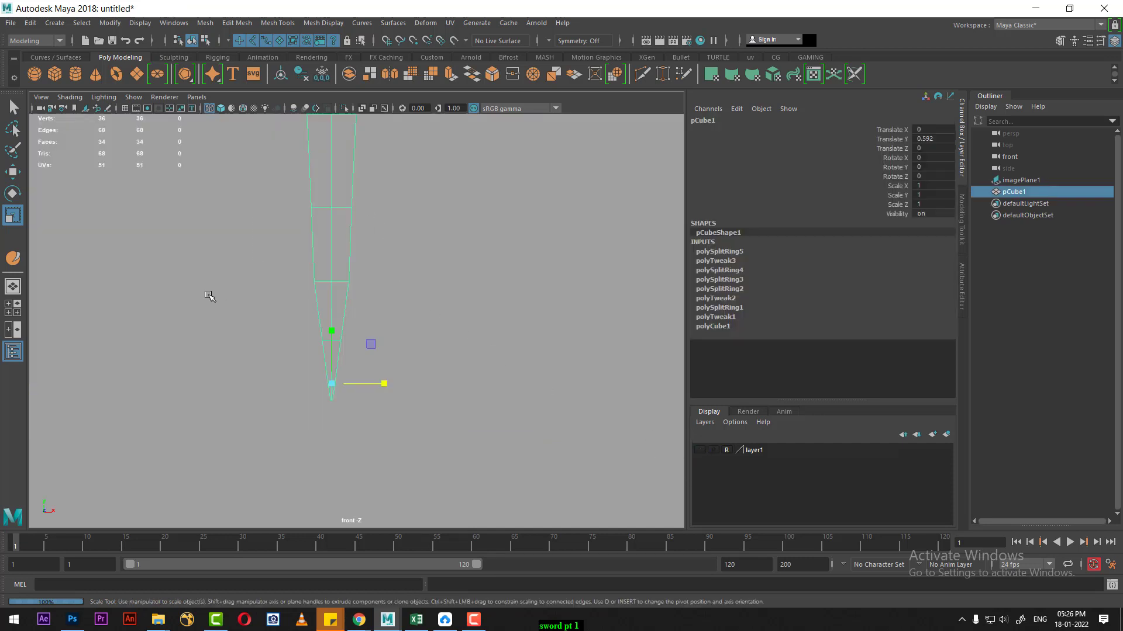
Assign the blade to a new layer, layer2, set it to template, and deselect.
{"action": "left_click", "coordinate": [947, 435]}
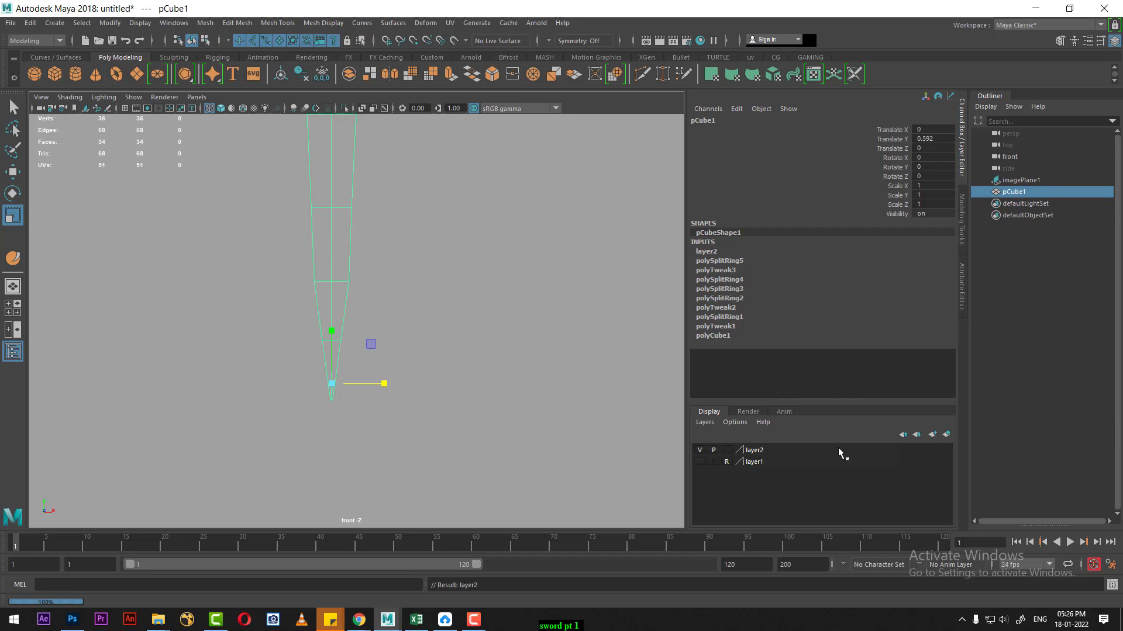
{"action": "left_click", "coordinate": [700, 450]}
{"action": "left_click", "coordinate": [700, 450]}
{"action": "left_click", "coordinate": [308, 270]}
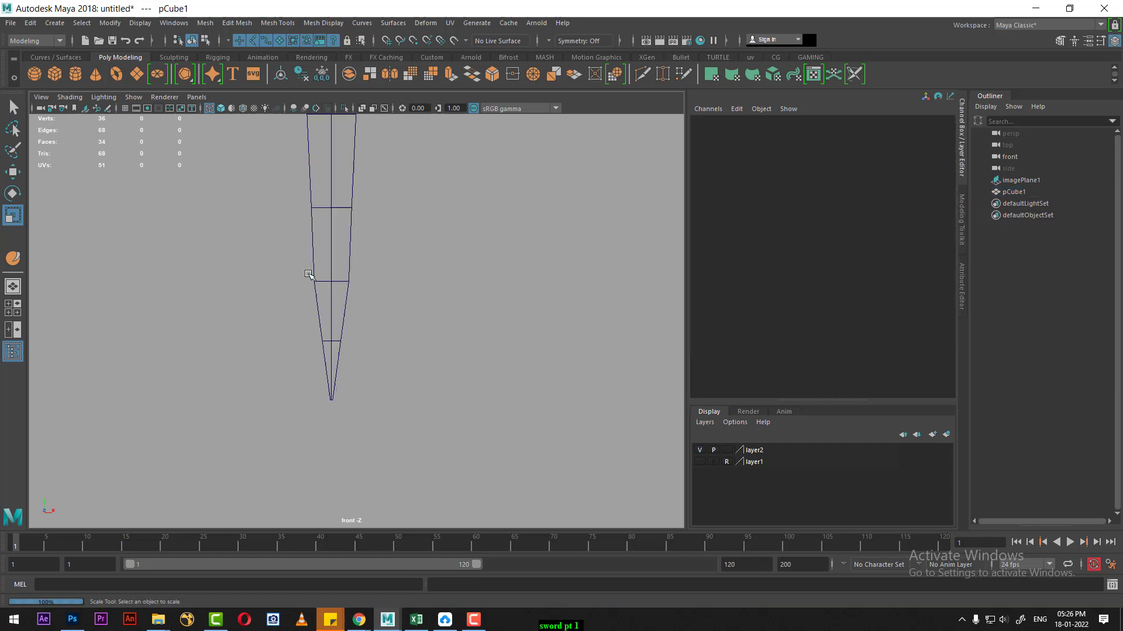
{"action": "left_click_drag", "start_coordinate": [308, 270], "coordinate": [483, 310]}
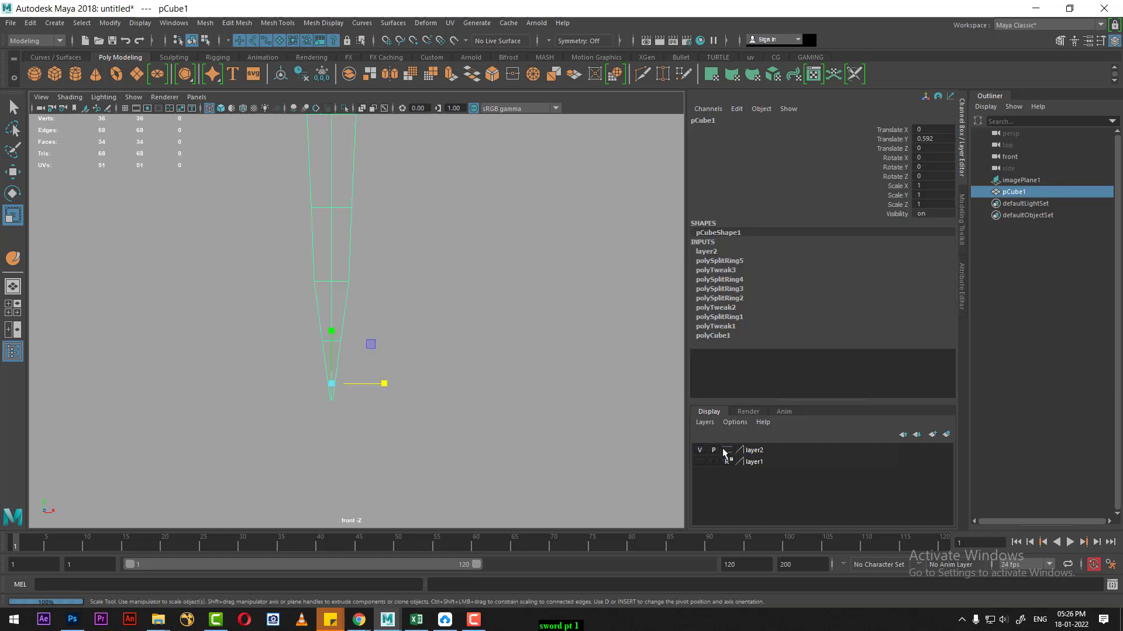
{"action": "left_click", "coordinate": [376, 237]}
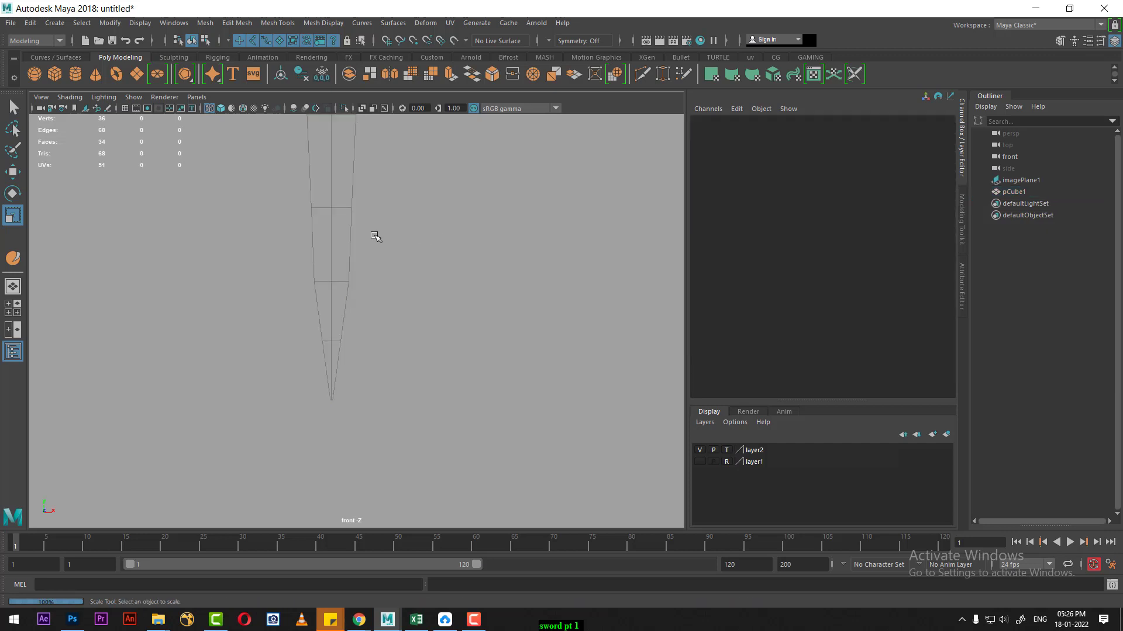
Set layer2's display type to Reference in its layer options and save.
{"action": "left_click", "coordinate": [768, 450]}
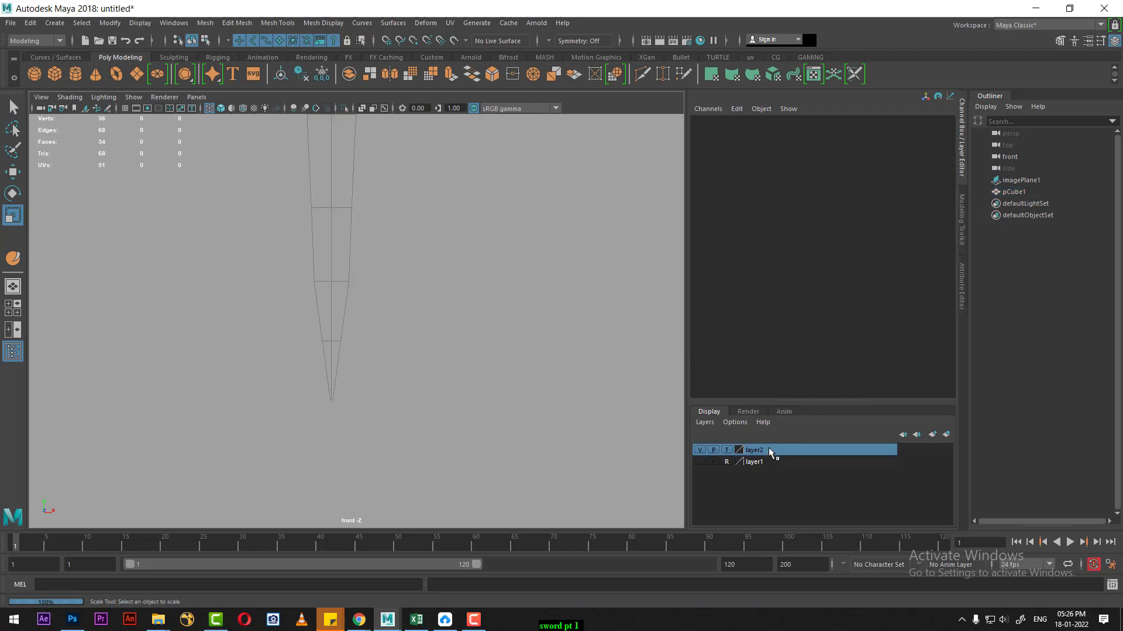
{"action": "right_click", "coordinate": [769, 451]}
{"action": "double_click", "coordinate": [757, 453]}
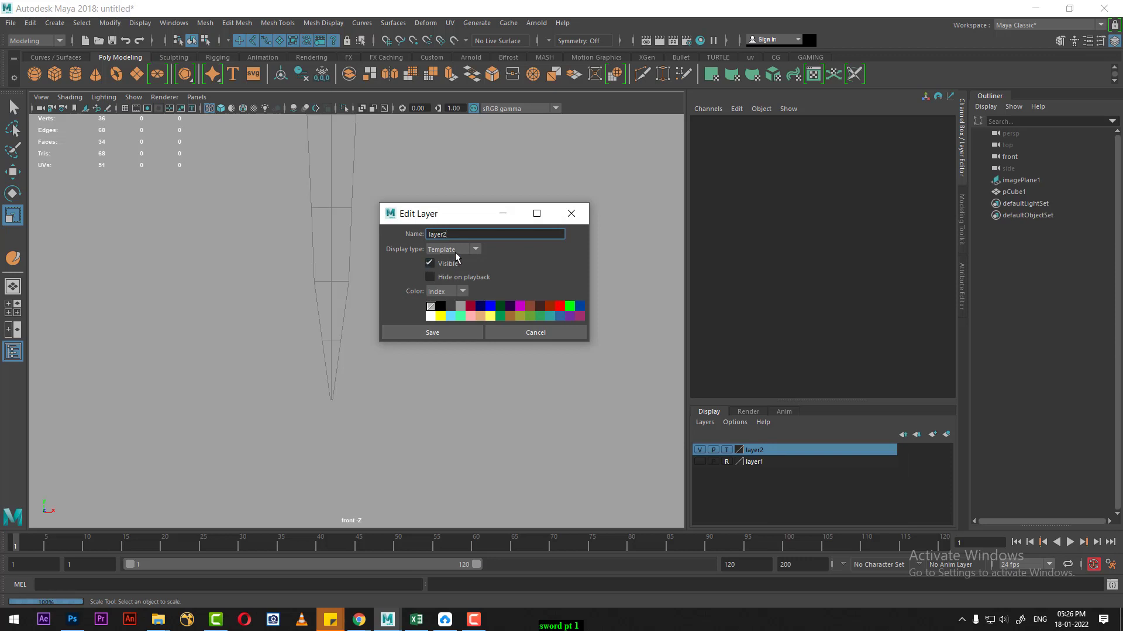
{"action": "left_click", "coordinate": [456, 250]}
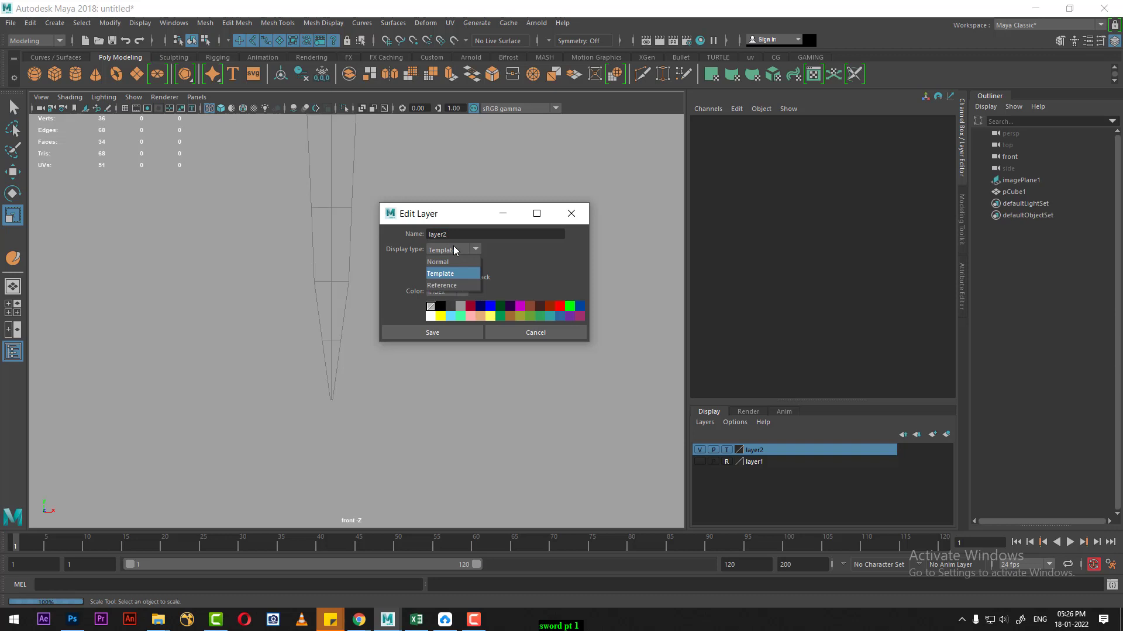
{"action": "left_click", "coordinate": [279, 217]}
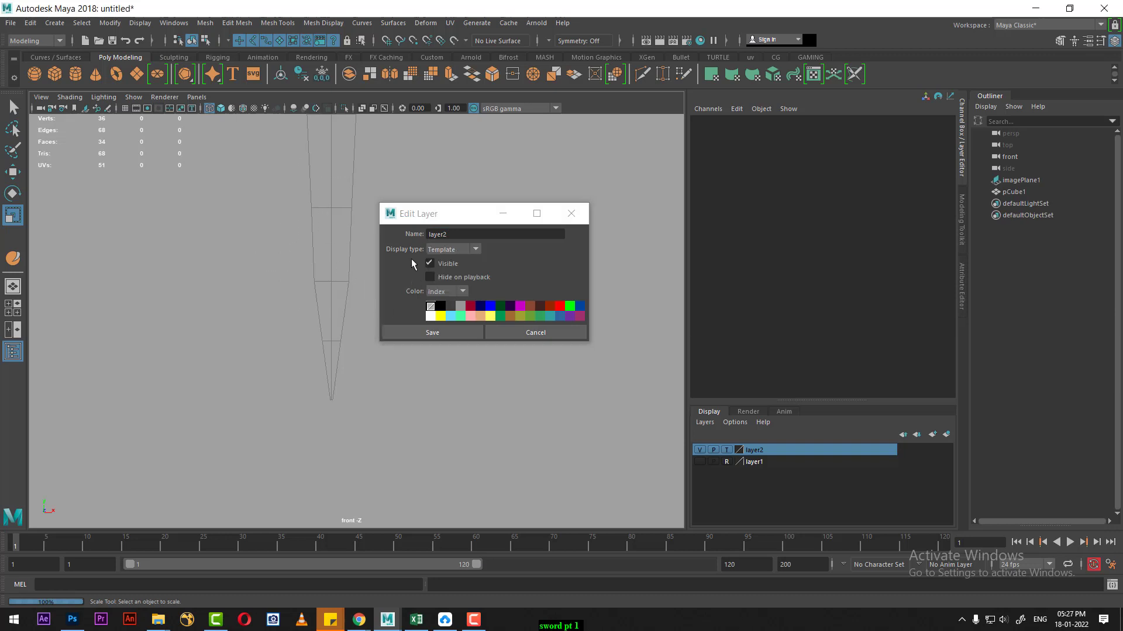
{"action": "left_click", "coordinate": [450, 255]}
{"action": "left_click", "coordinate": [457, 283]}
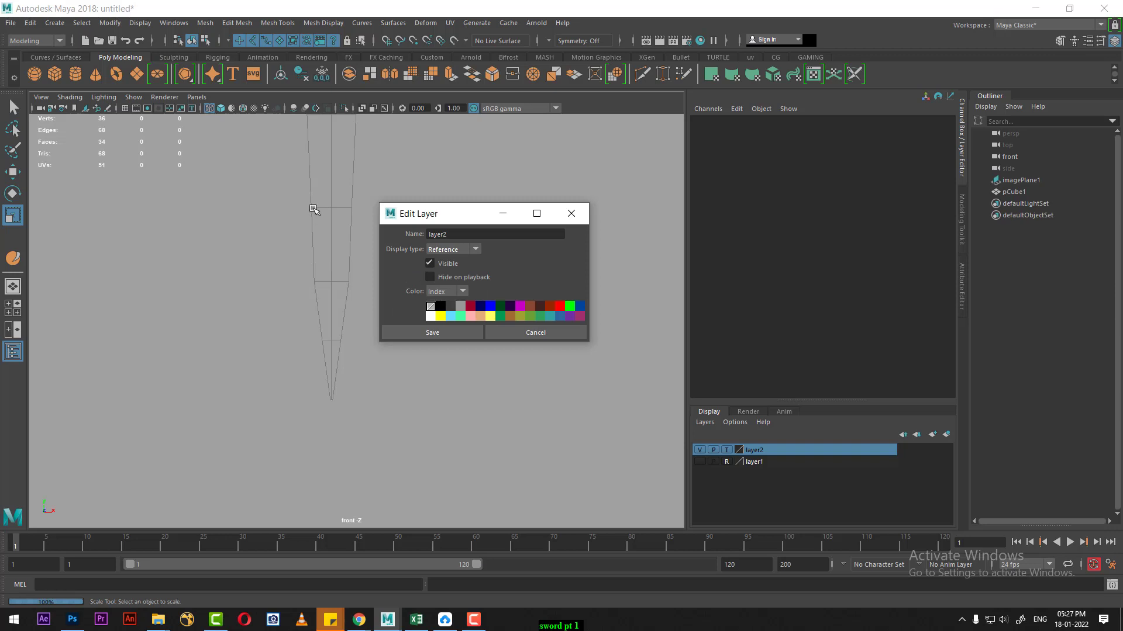
{"action": "left_click", "coordinate": [436, 333]}
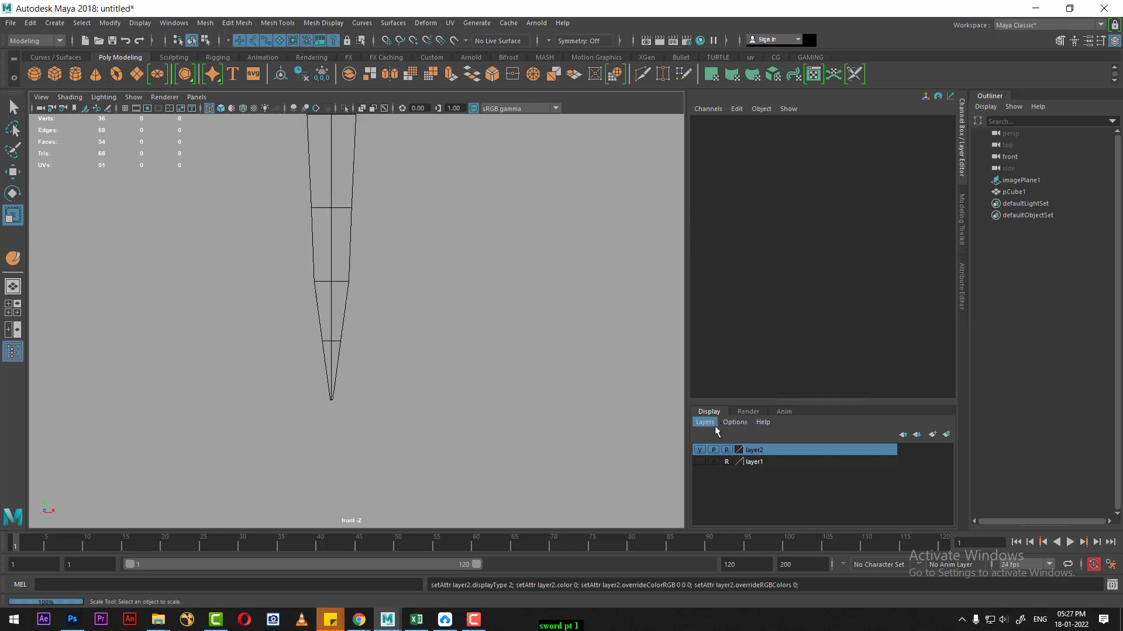
Cycle layer2's display toggle back to normal and select the blade mesh pCube1.
{"action": "left_click_drag", "start_coordinate": [271, 195], "coordinate": [363, 314]}
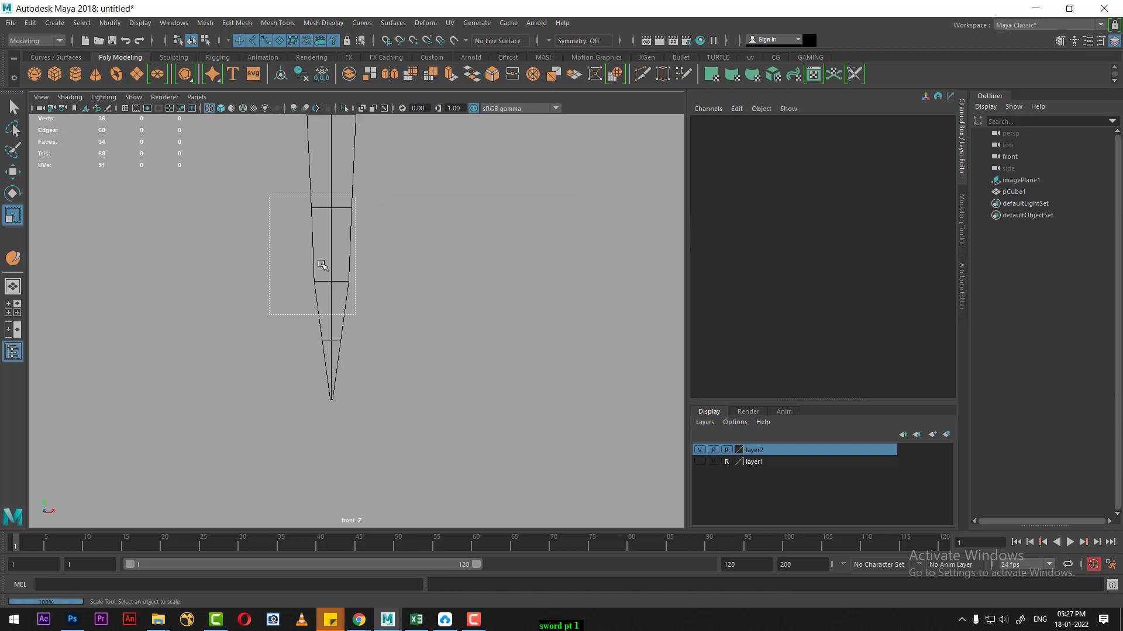
{"action": "left_click", "coordinate": [729, 451]}
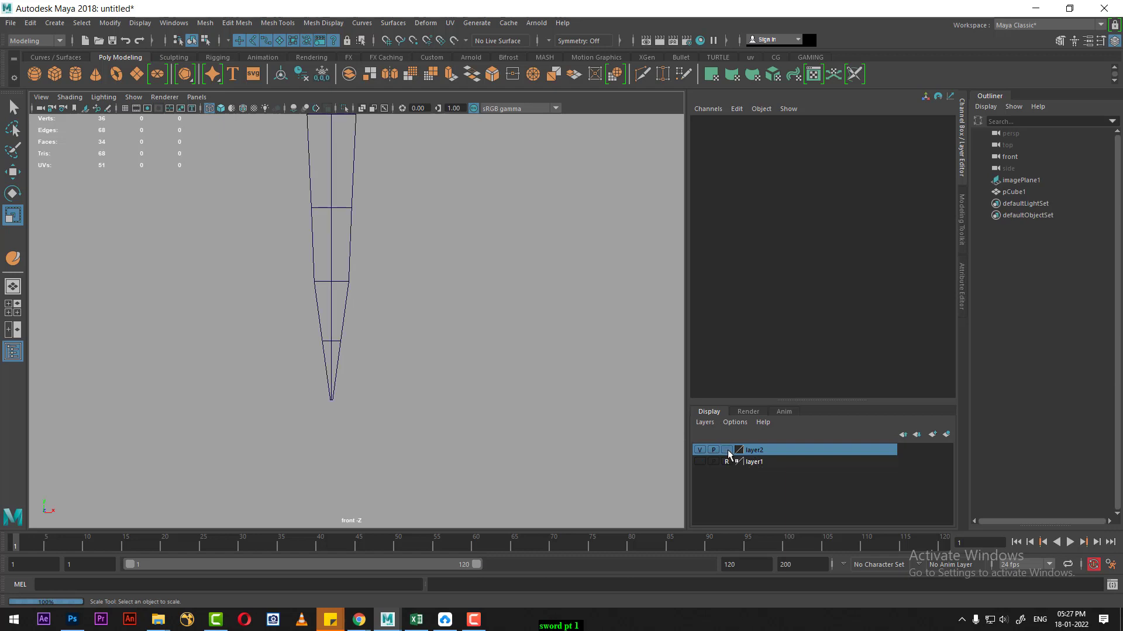
{"action": "left_click", "coordinate": [728, 450]}
{"action": "left_click", "coordinate": [727, 450]}
{"action": "left_click_drag", "start_coordinate": [434, 252], "coordinate": [269, 289]}
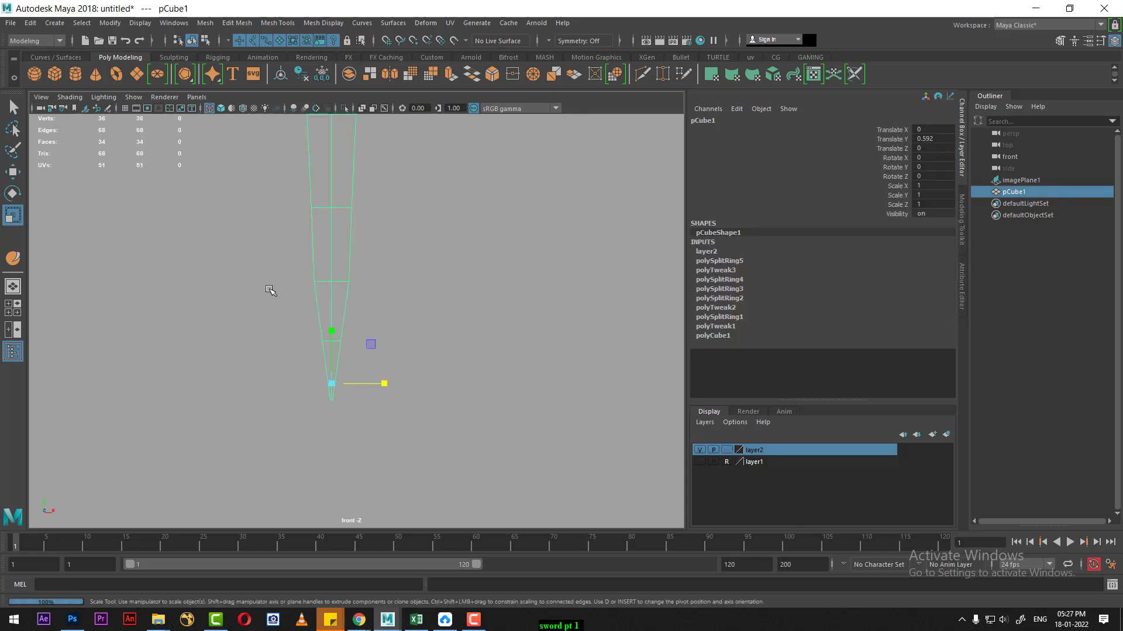
Show the layer1 reference, frame the guard, and select an edge on the blade.
{"action": "left_click", "coordinate": [701, 461]}
{"action": "right_click_drag", "start_coordinate": [413, 356], "coordinate": [445, 442], "text": "alt"}
{"action": "middle_click_drag", "start_coordinate": [444, 442], "coordinate": [363, 368], "text": "alt"}
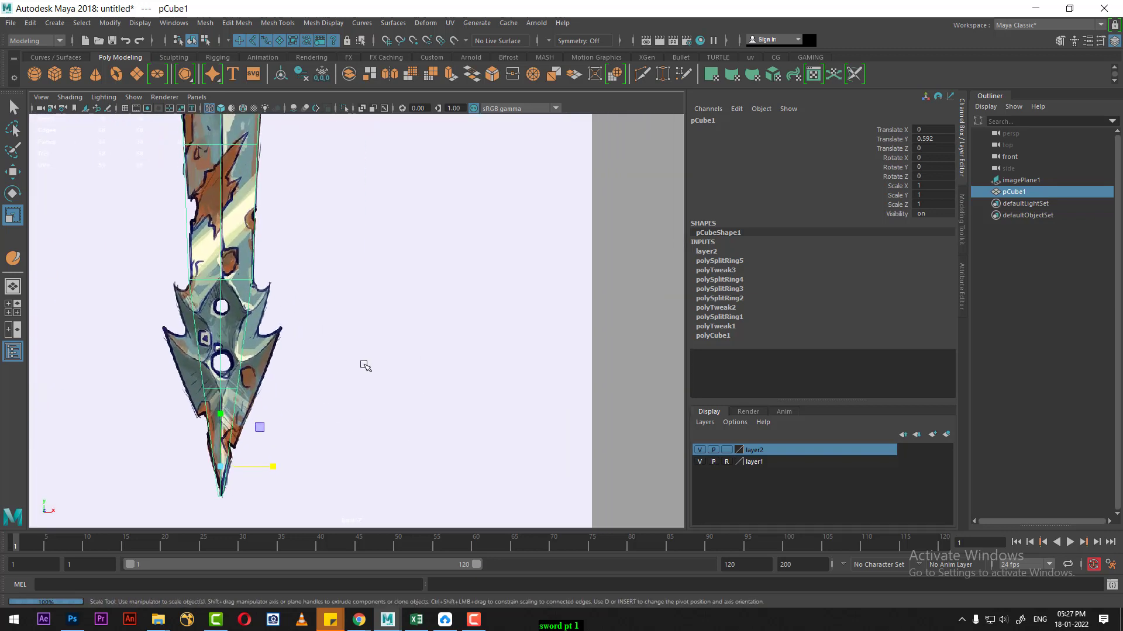
{"action": "scroll", "coordinate": [479, 376], "scroll_direction": "up", "scroll_amount": 2}
{"action": "right_click_drag", "start_coordinate": [648, 254], "coordinate": [531, 246]}
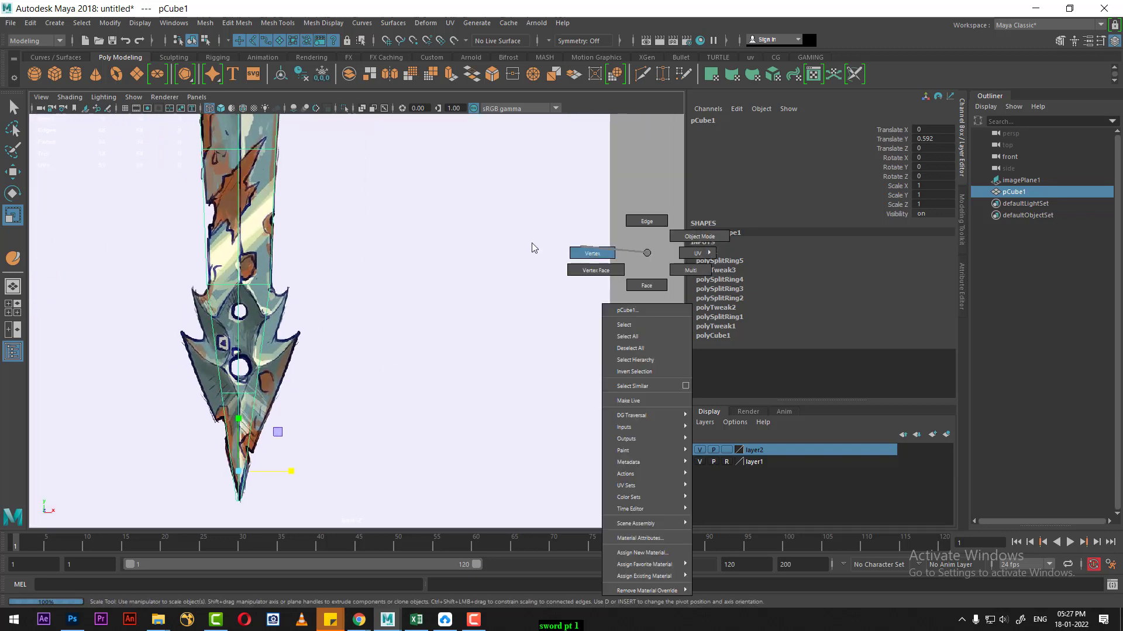
{"action": "scroll", "coordinate": [283, 283], "scroll_direction": "up", "scroll_amount": 2}
{"action": "left_click_drag", "start_coordinate": [168, 298], "coordinate": [286, 260]}
{"action": "middle_click_drag", "start_coordinate": [303, 323], "coordinate": [364, 283], "text": "alt"}
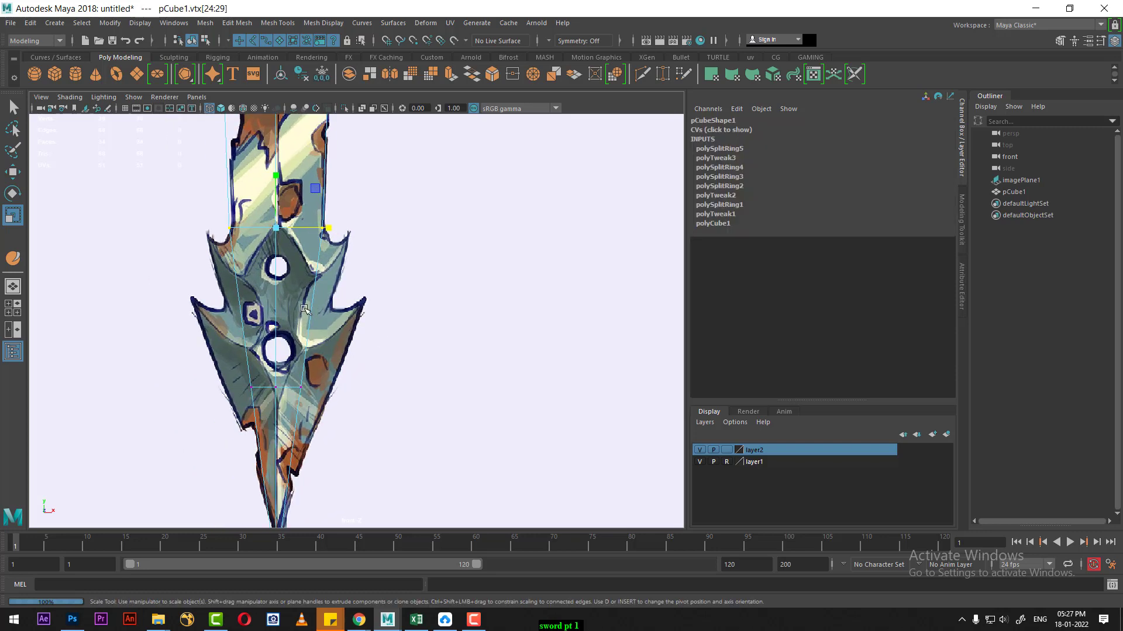
{"action": "mouse_move", "coordinate": [301, 313]}
{"action": "right_mouse_down"}
{"action": "mouse_move", "coordinate": [301, 281]}
{"action": "mouse_move", "coordinate": [374, 350]}
{"action": "right_mouse_up"}
{"action": "left_click", "coordinate": [332, 291]}
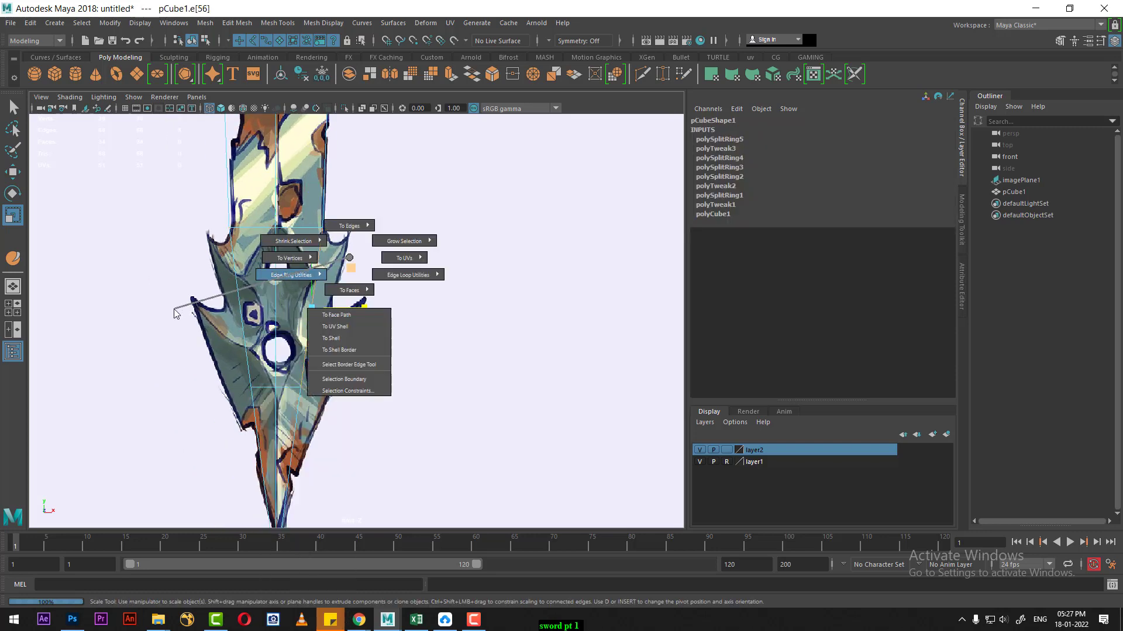
Insert another edge loop across the upper guard.
{"action": "scroll", "coordinate": [408, 379], "scroll_direction": "up", "scroll_amount": 2}
{"action": "scroll", "coordinate": [468, 414], "scroll_direction": "up", "scroll_amount": 2}
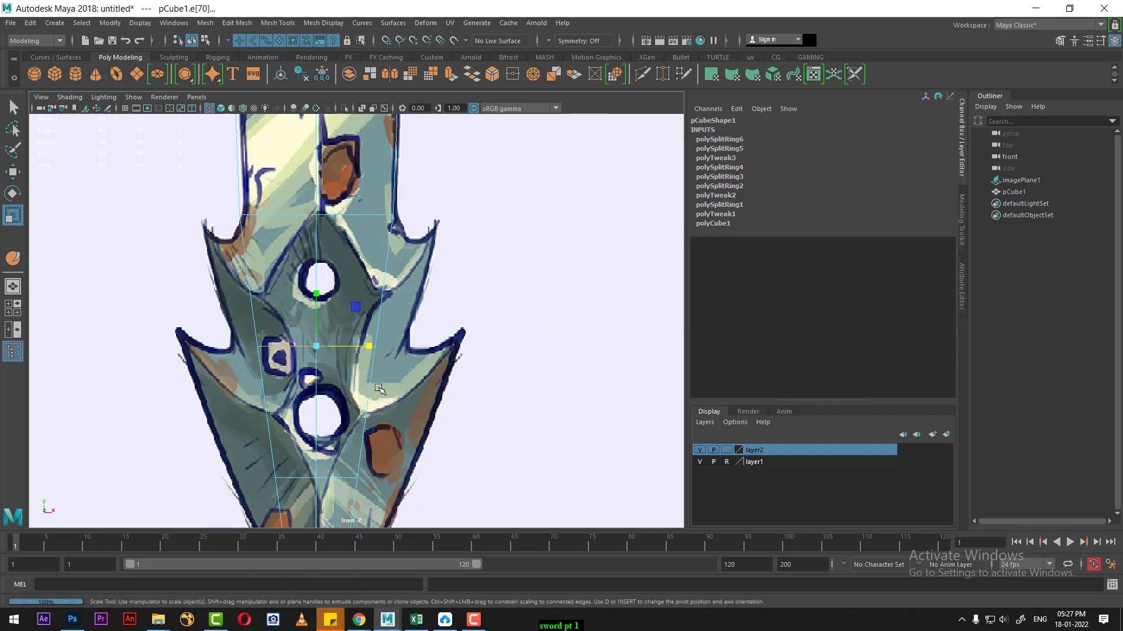
{"action": "middle_click_drag", "start_coordinate": [357, 389], "coordinate": [358, 377], "text": "alt"}
{"action": "left_click", "coordinate": [382, 258]}
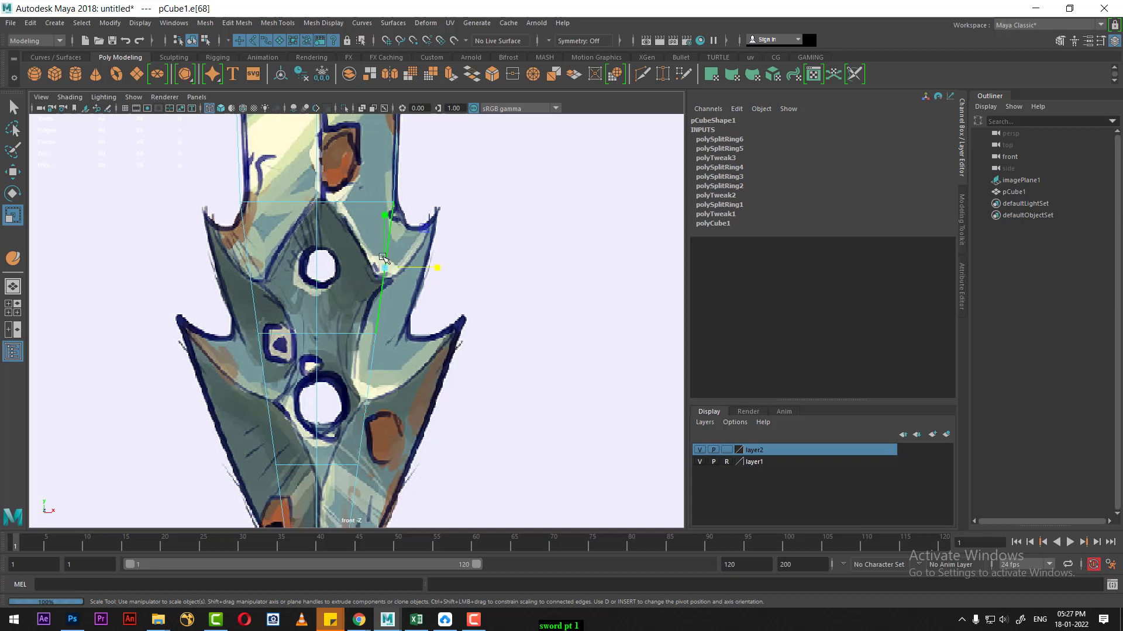
{"action": "right_click_drag", "start_coordinate": [411, 266], "coordinate": [323, 240], "text": "shift"}
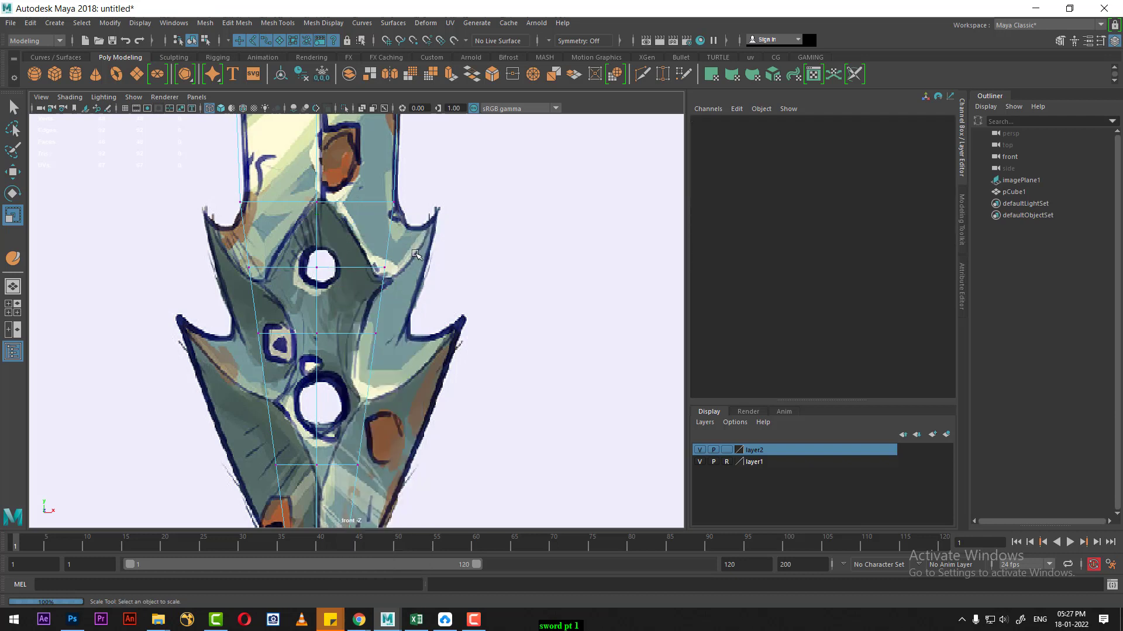
Pull a right-side vertex up to the spike tip and shift another vertex outward.
{"action": "left_click_drag", "start_coordinate": [418, 249], "coordinate": [369, 298]}
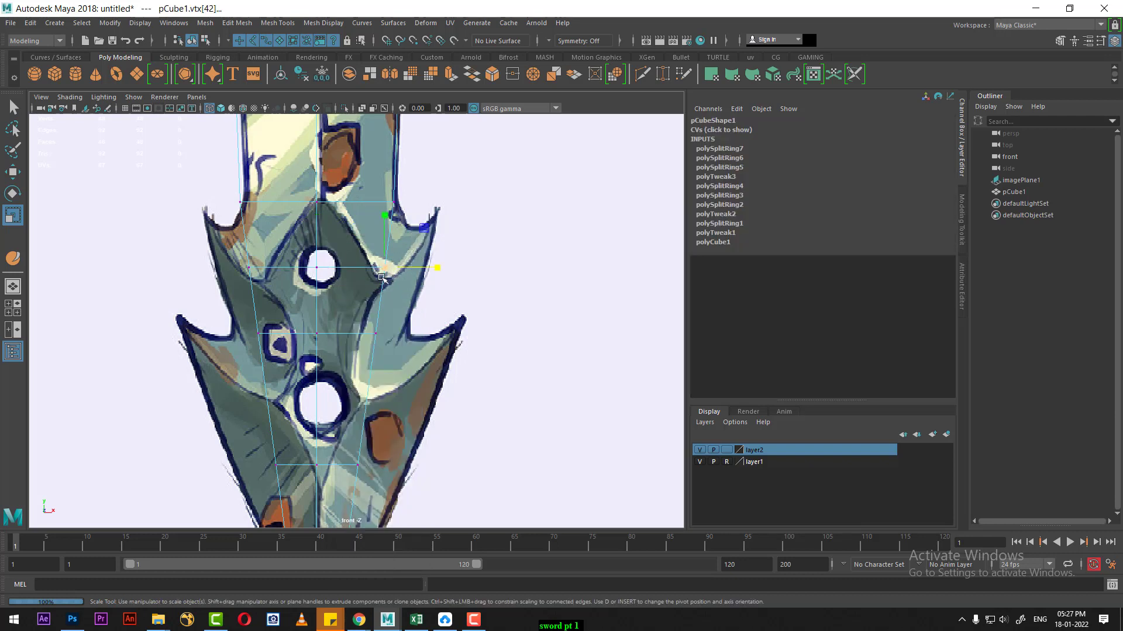
{"action": "key", "text": "w"}
{"action": "left_click_drag", "start_coordinate": [385, 270], "coordinate": [440, 219]}
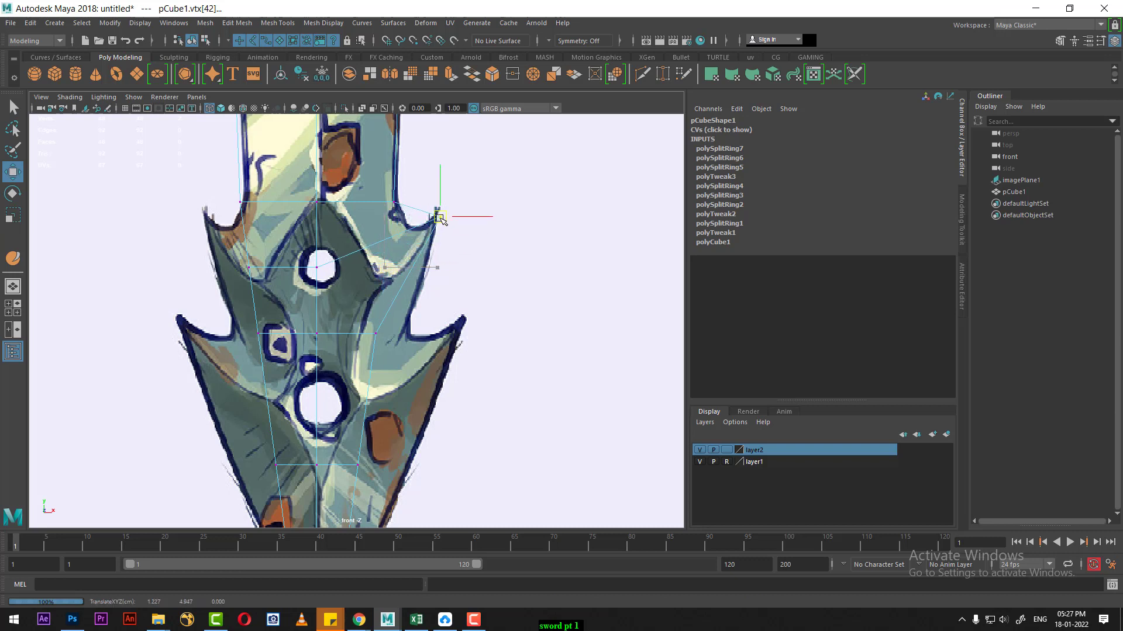
{"action": "mouse_move", "coordinate": [379, 334]}
{"action": "left_mouse_down"}
{"action": "mouse_move", "coordinate": [367, 333]}
{"action": "mouse_move", "coordinate": [377, 286]}
{"action": "left_mouse_up"}
Insert two new edge loops across the guard with To Edge Ring and Split.
{"action": "right_click", "coordinate": [377, 285]}
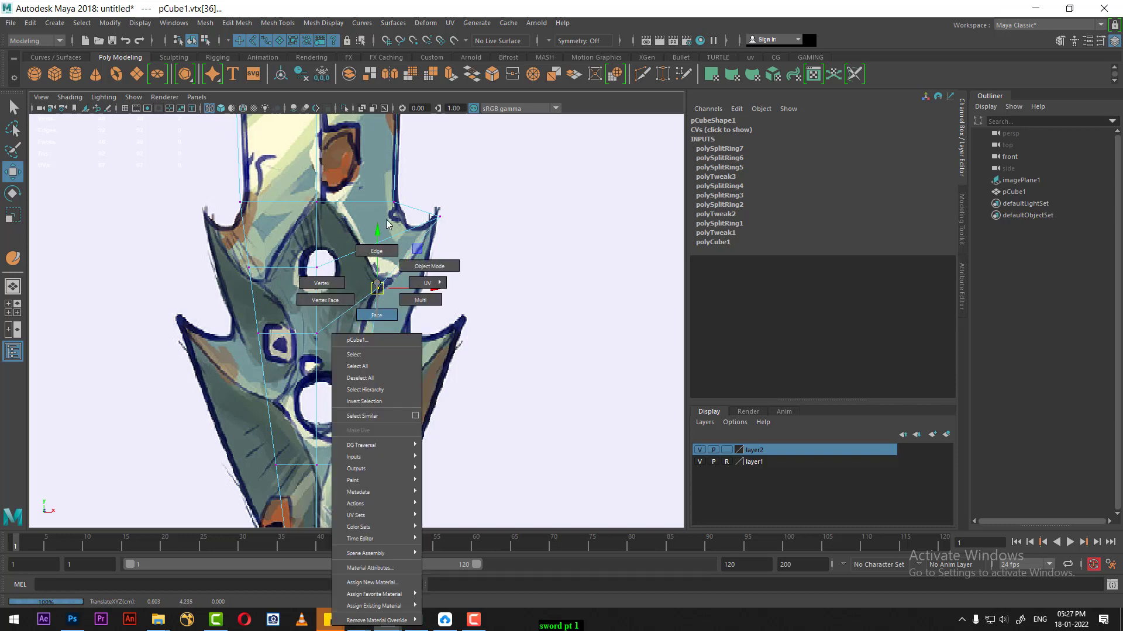
{"action": "right_click_drag", "start_coordinate": [463, 266], "coordinate": [578, 439], "text": "shift"}
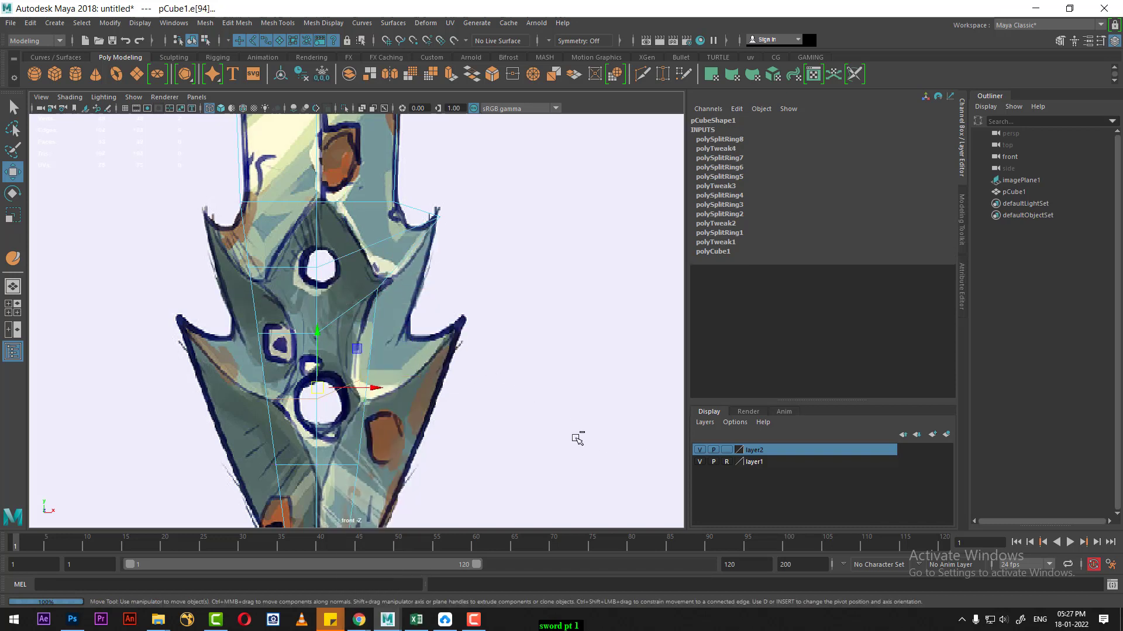
{"action": "right_click_drag", "start_coordinate": [372, 290], "coordinate": [285, 270]}
{"action": "mouse_move", "coordinate": [384, 369]}
{"action": "left_mouse_down"}
{"action": "mouse_move", "coordinate": [363, 395]}
{"action": "mouse_move", "coordinate": [357, 364]}
{"action": "left_mouse_up"}
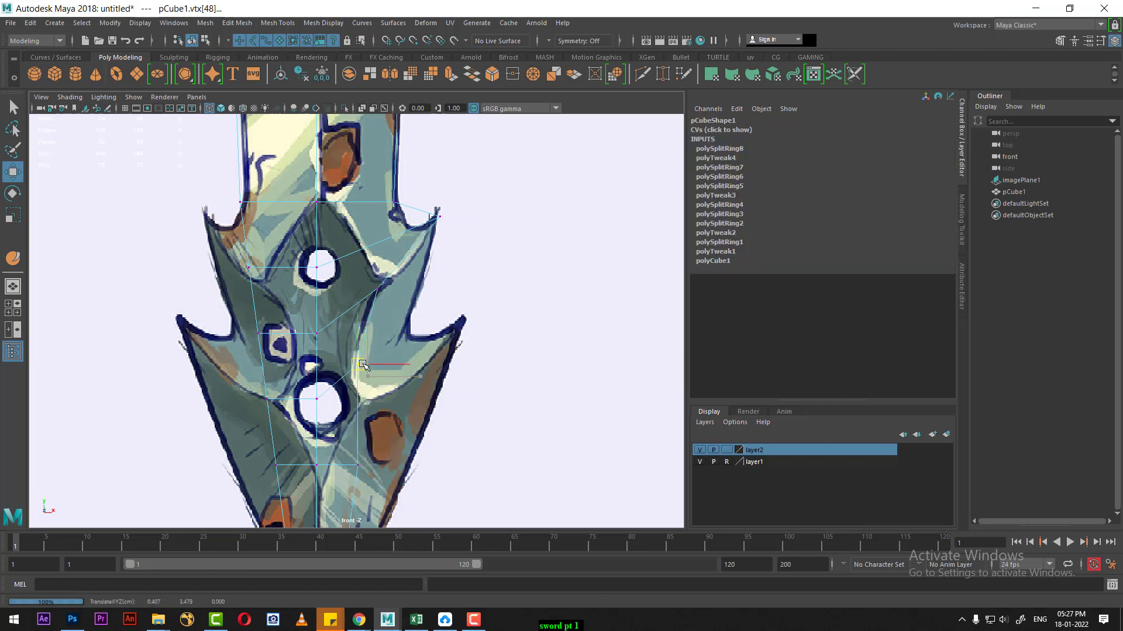
{"action": "right_click_drag", "start_coordinate": [351, 411], "coordinate": [351, 380]}
{"action": "left_click", "coordinate": [357, 409]}
{"action": "right_click_drag", "start_coordinate": [321, 345], "coordinate": [380, 362], "text": "ctrl"}
{"action": "right_click_drag", "start_coordinate": [327, 286], "coordinate": [272, 276]}
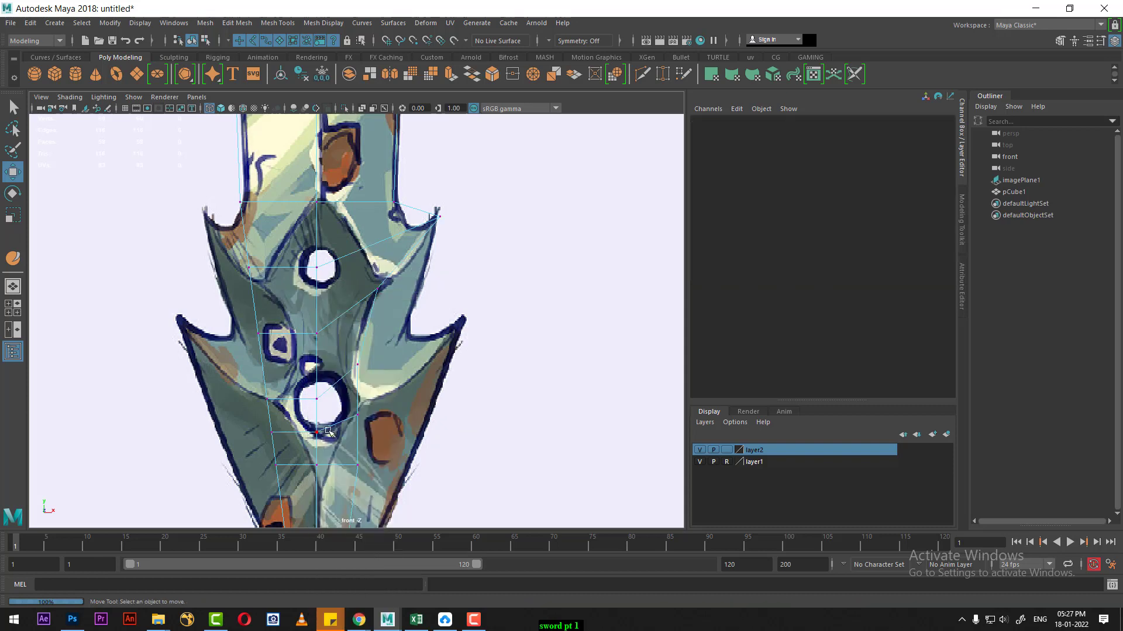
Move vertices vtx[54] and vtx[48] onto the reference's spike outlines.
{"action": "left_click", "coordinate": [358, 414]}
{"action": "mouse_move", "coordinate": [357, 414]}
{"action": "left_mouse_down"}
{"action": "mouse_move", "coordinate": [366, 398]}
{"action": "mouse_move", "coordinate": [348, 368]}
{"action": "left_mouse_up"}
{"action": "left_click", "coordinate": [357, 364]}
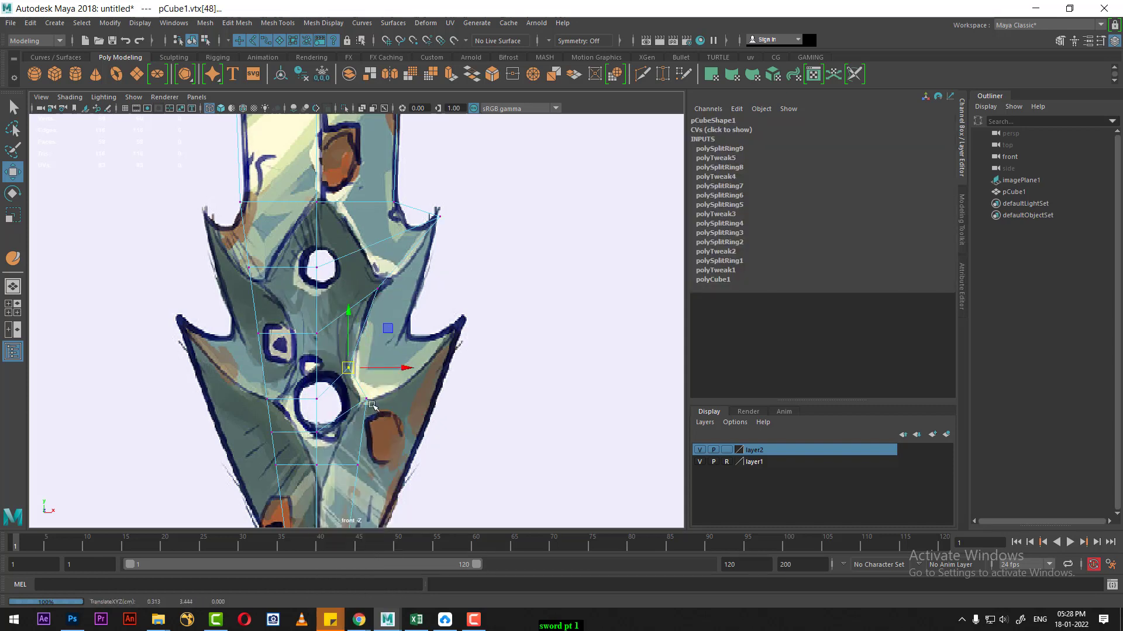
{"action": "scroll", "coordinate": [372, 404], "scroll_direction": "up", "scroll_amount": 1}
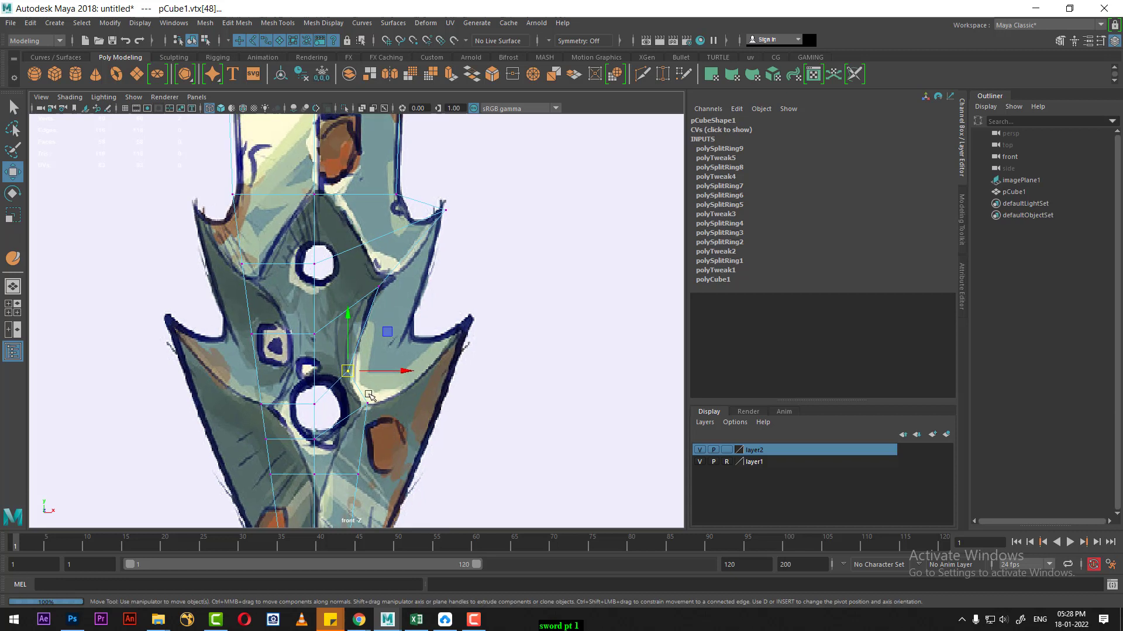
{"action": "middle_click_drag", "start_coordinate": [353, 237], "coordinate": [353, 354], "text": "alt"}
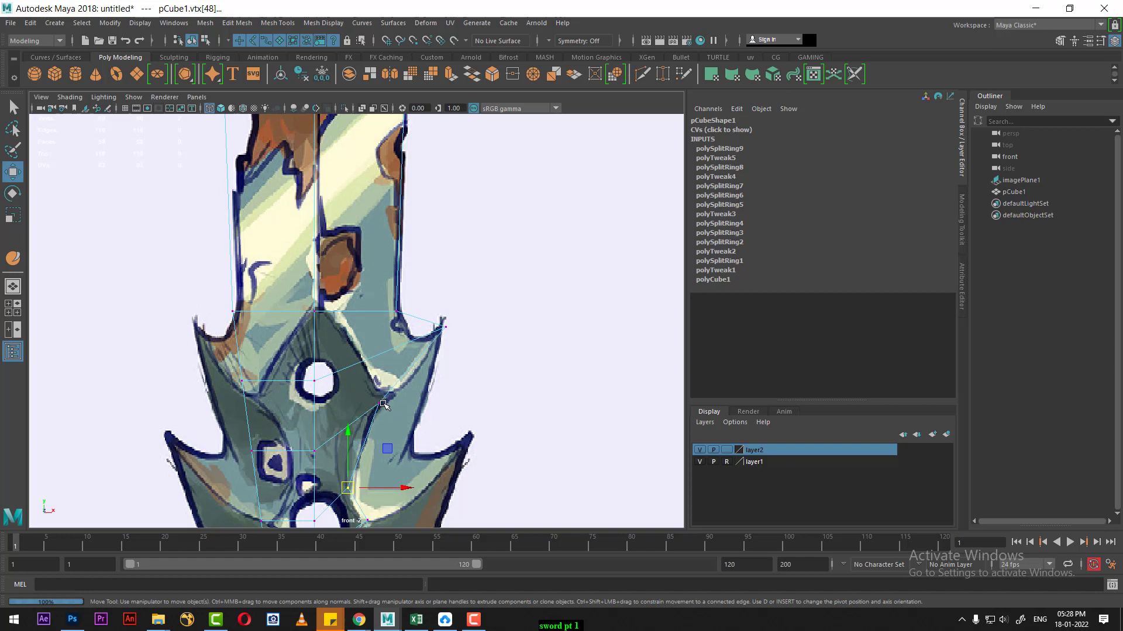
{"action": "middle_click_drag", "start_coordinate": [376, 319], "coordinate": [375, 373], "text": "alt"}
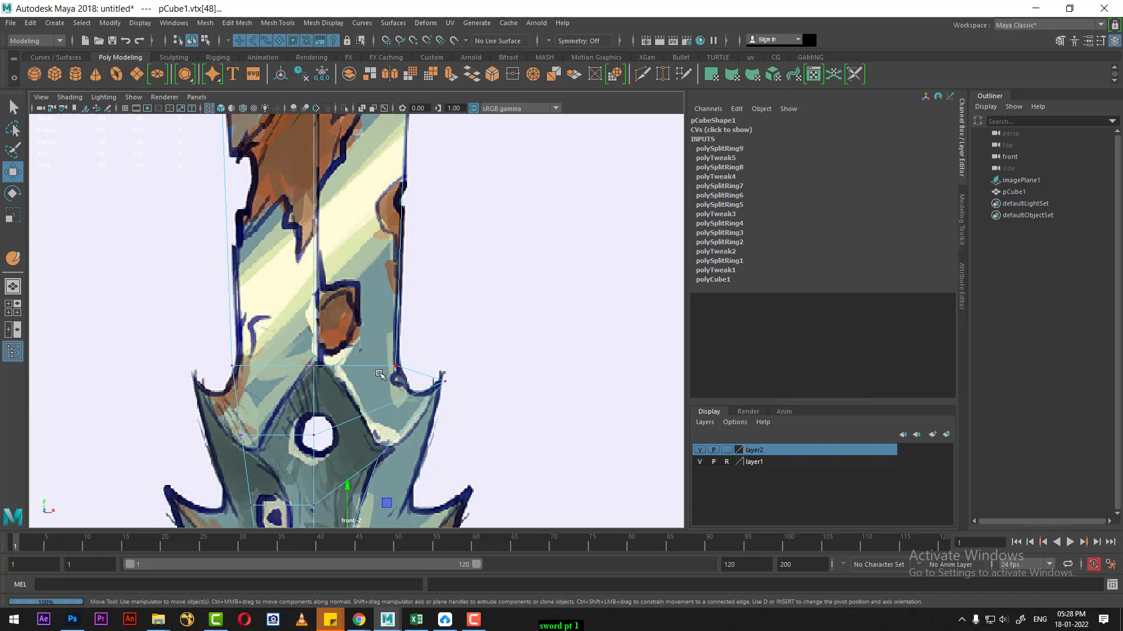
{"action": "middle_click_drag", "start_coordinate": [377, 439], "coordinate": [344, 319], "text": "alt"}
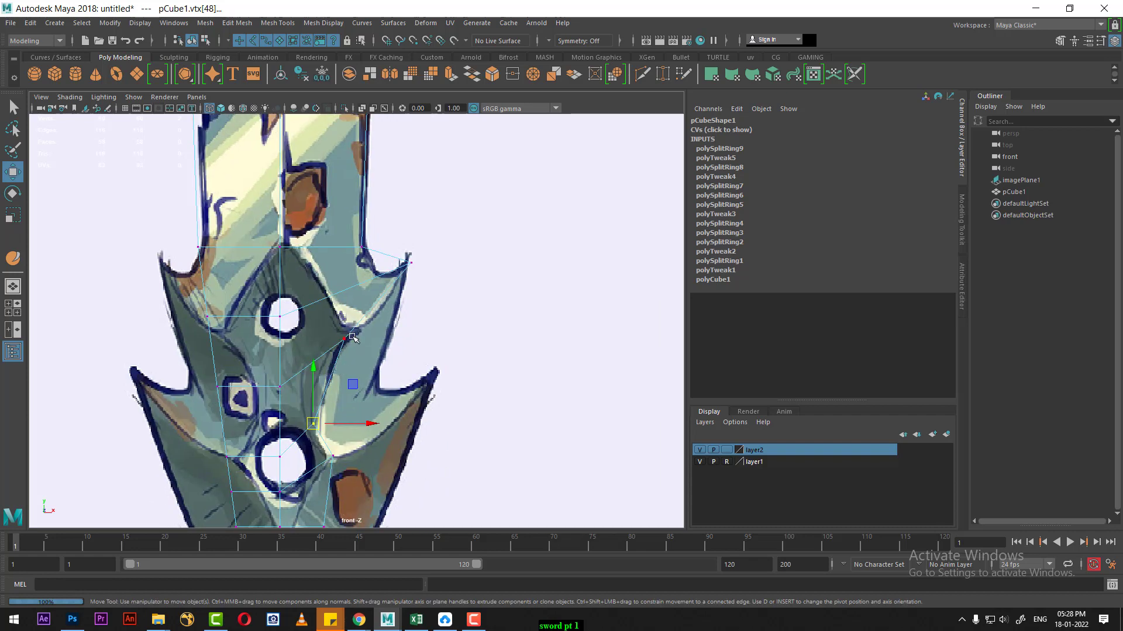
{"action": "middle_click_drag", "start_coordinate": [321, 403], "coordinate": [321, 292], "text": "alt"}
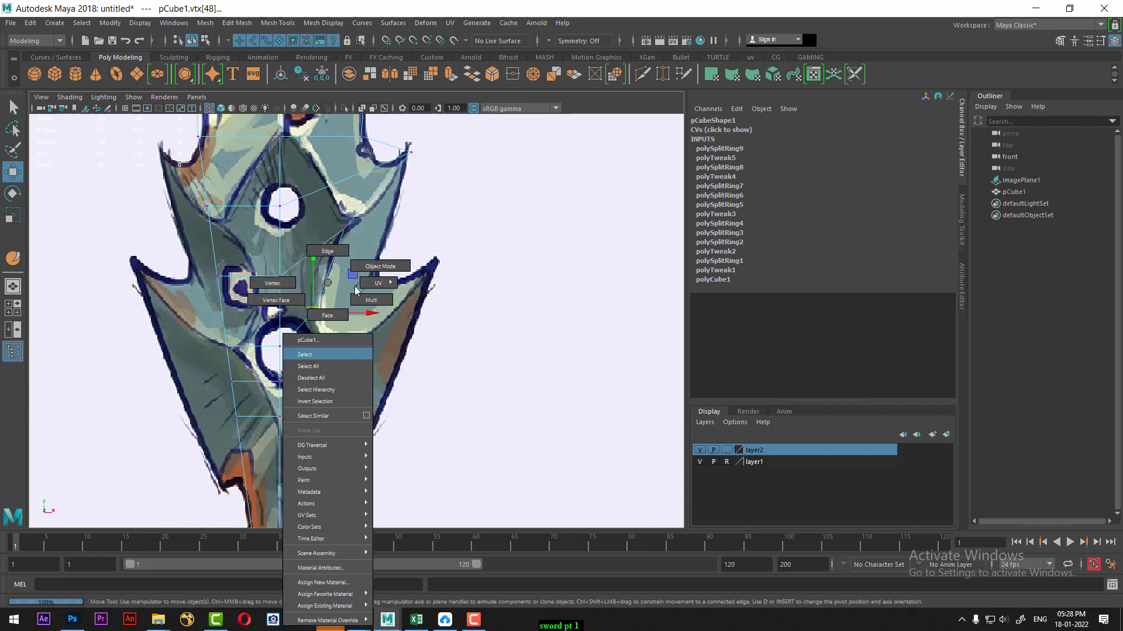
Insert another edge loop and pull vtx[60] out to the guard's right spike tip.
{"action": "right_click_drag", "start_coordinate": [326, 292], "coordinate": [325, 269]}
{"action": "left_click", "coordinate": [338, 384]}
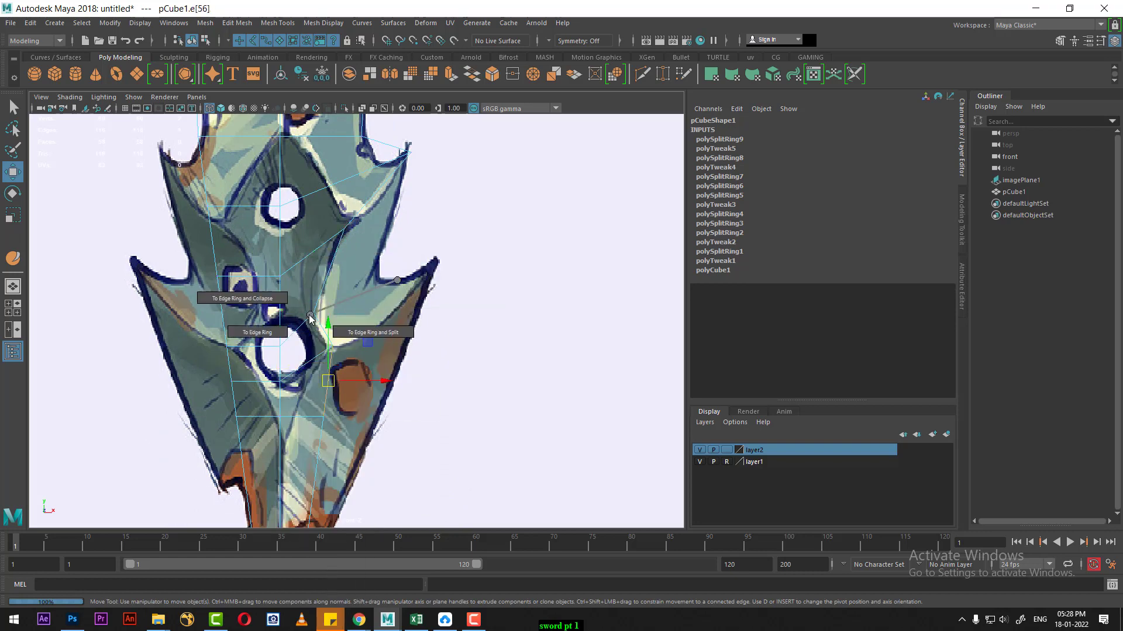
{"action": "mouse_move", "coordinate": [328, 336]}
{"action": "right_mouse_down", "text": "shift"}
{"action": "mouse_move", "coordinate": [374, 332]}
{"action": "mouse_move", "coordinate": [322, 318]}
{"action": "right_mouse_up", "text": "shift"}
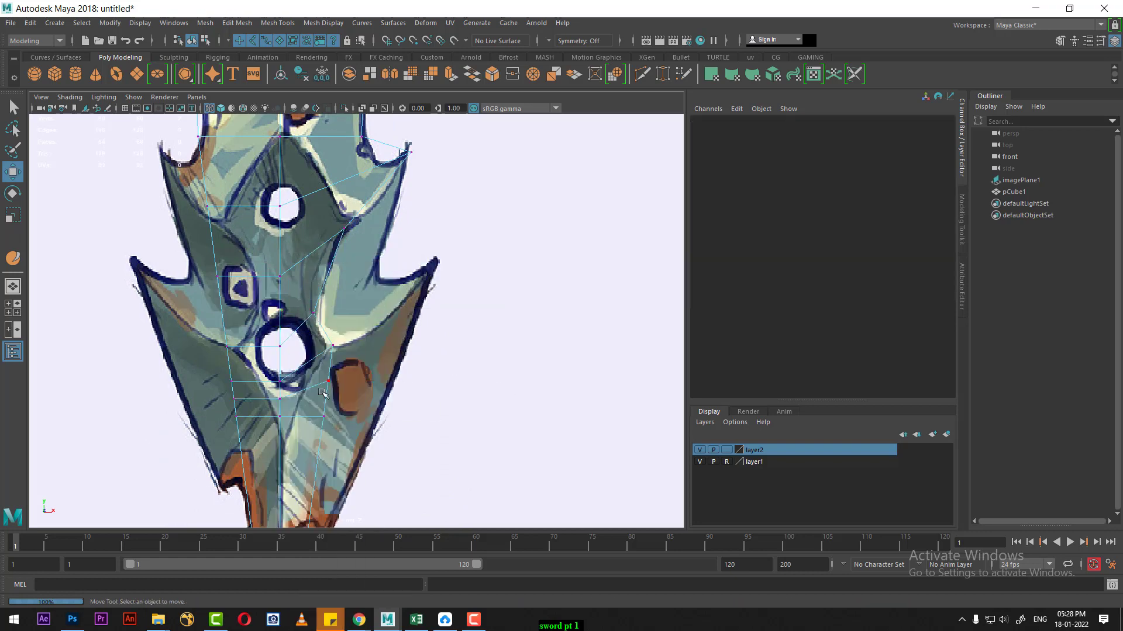
{"action": "left_click", "coordinate": [328, 382]}
{"action": "left_click_drag", "start_coordinate": [328, 381], "coordinate": [428, 279]}
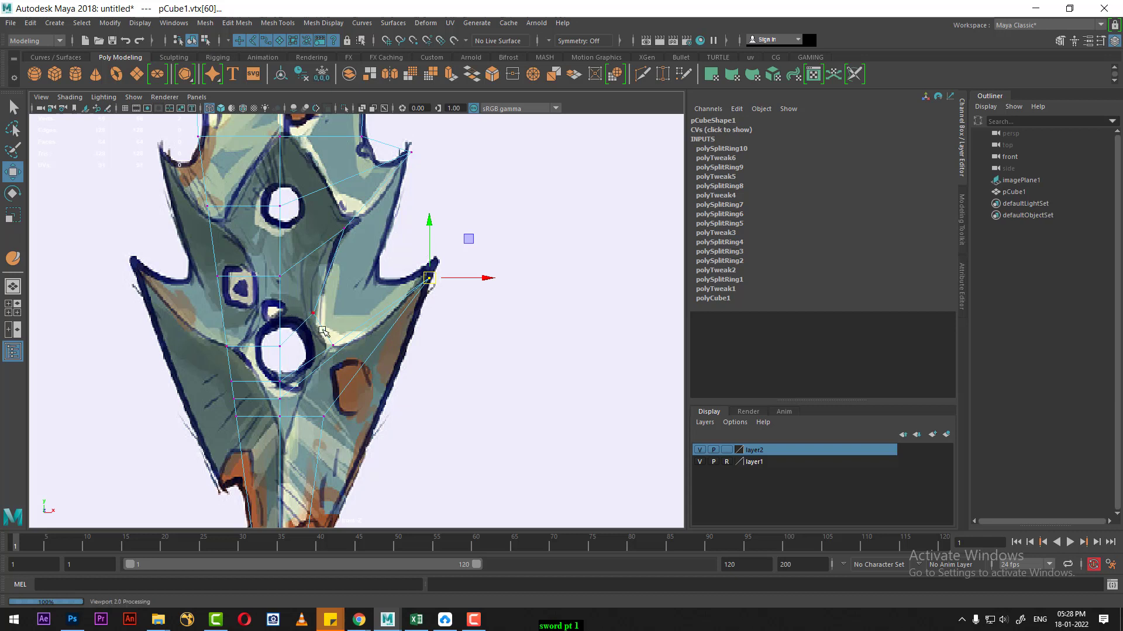
Reframe the sword, briefly select faces, then return to object mode with pCube1 selected.
{"action": "scroll", "coordinate": [322, 332], "scroll_direction": "down", "scroll_amount": 2}
{"action": "scroll", "coordinate": [274, 241], "scroll_direction": "down", "scroll_amount": 3}
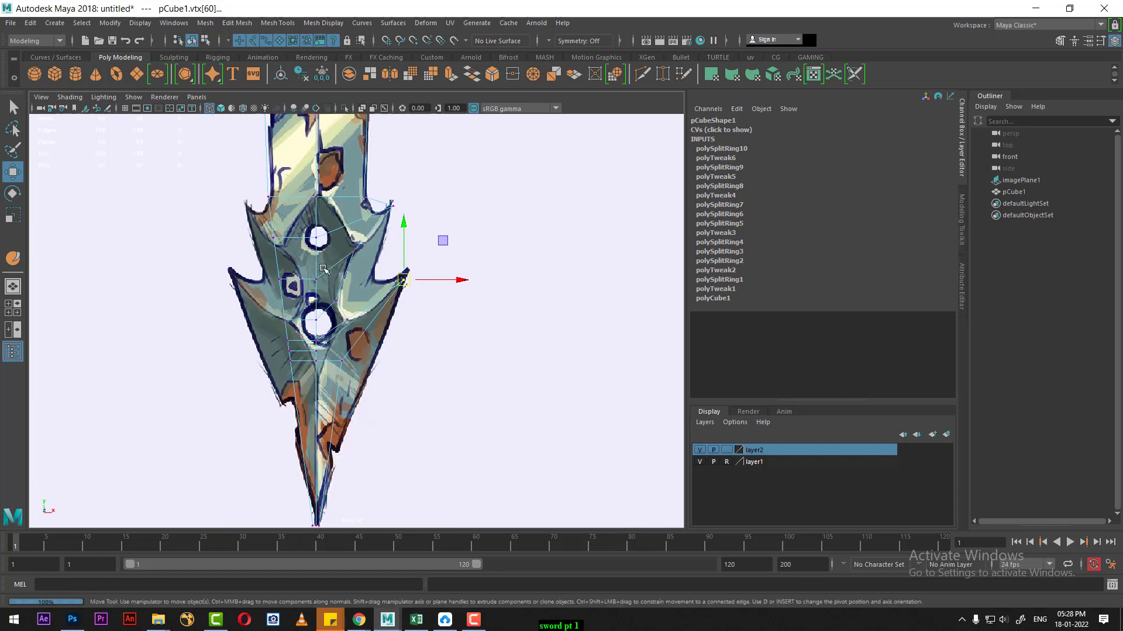
{"action": "middle_click_drag", "start_coordinate": [322, 311], "coordinate": [325, 360], "text": "alt"}
{"action": "right_click_drag", "start_coordinate": [334, 199], "coordinate": [334, 239]}
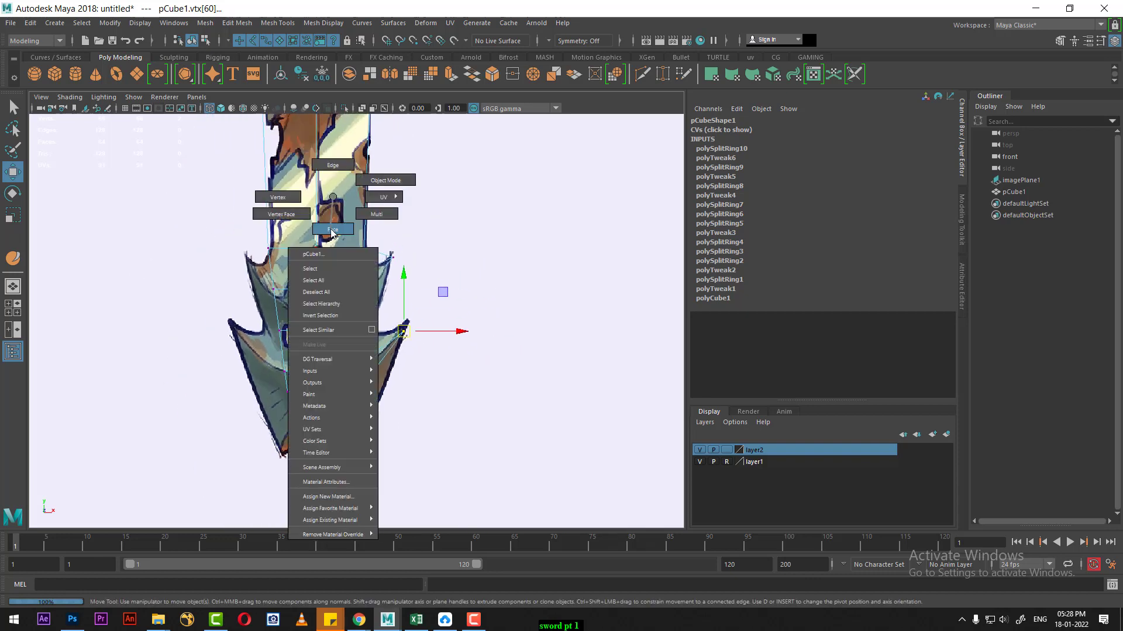
{"action": "middle_click_drag", "start_coordinate": [354, 345], "coordinate": [433, 257], "text": "alt"}
{"action": "left_click_drag", "start_coordinate": [452, 231], "coordinate": [113, 464]}
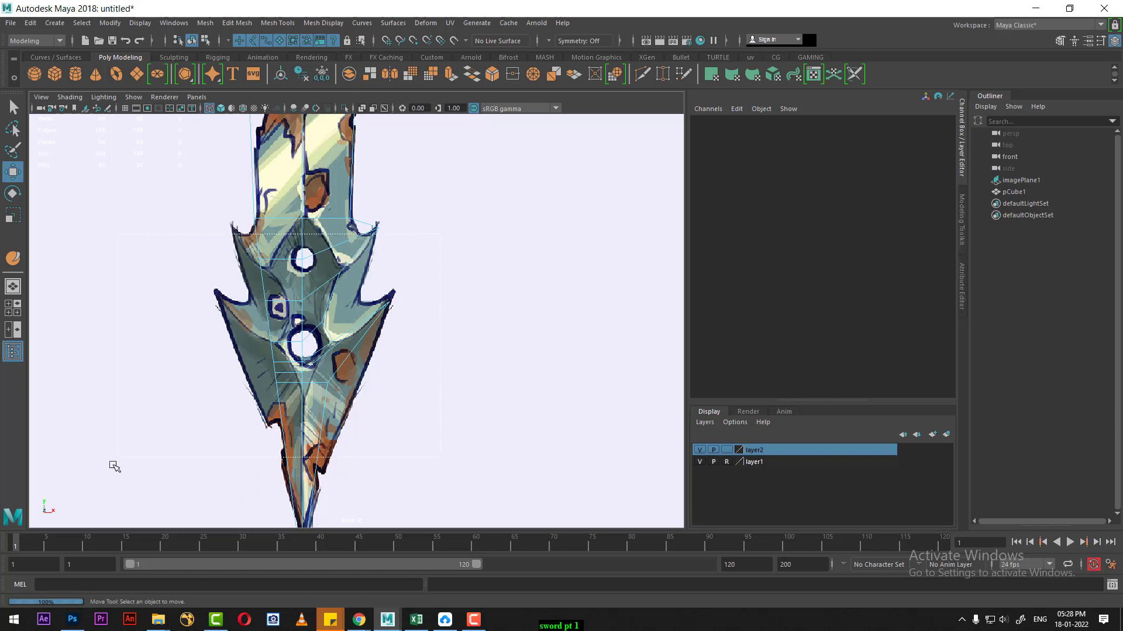
{"action": "left_click", "coordinate": [405, 310]}
{"action": "scroll", "coordinate": [355, 330], "scroll_direction": "up", "scroll_amount": 2}
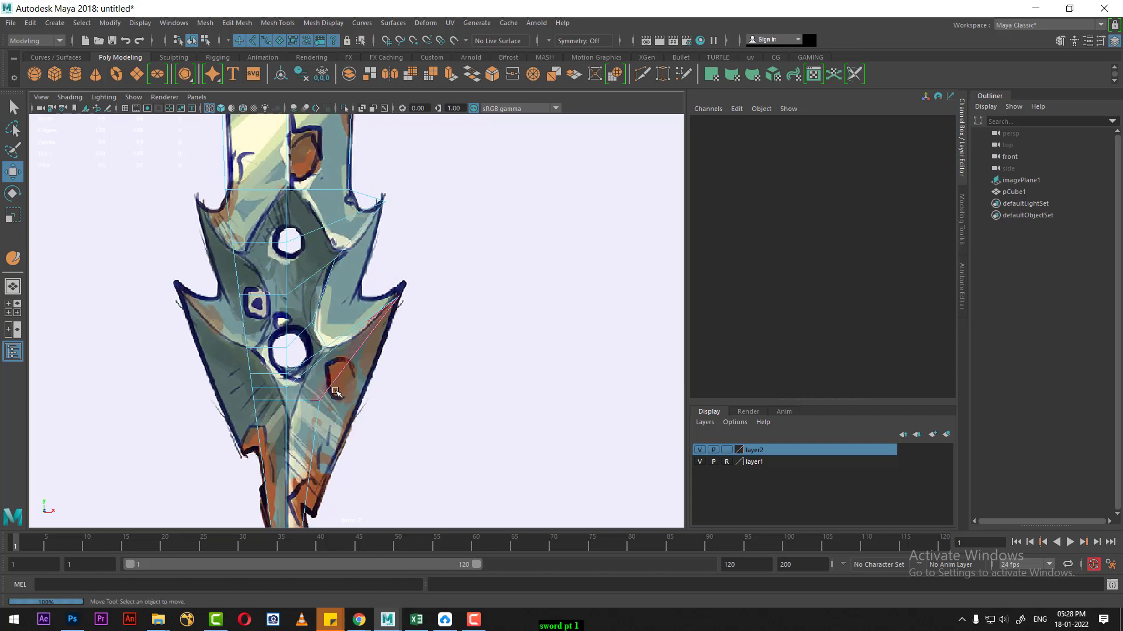
{"action": "right_click_drag", "start_coordinate": [309, 257], "coordinate": [310, 236]}
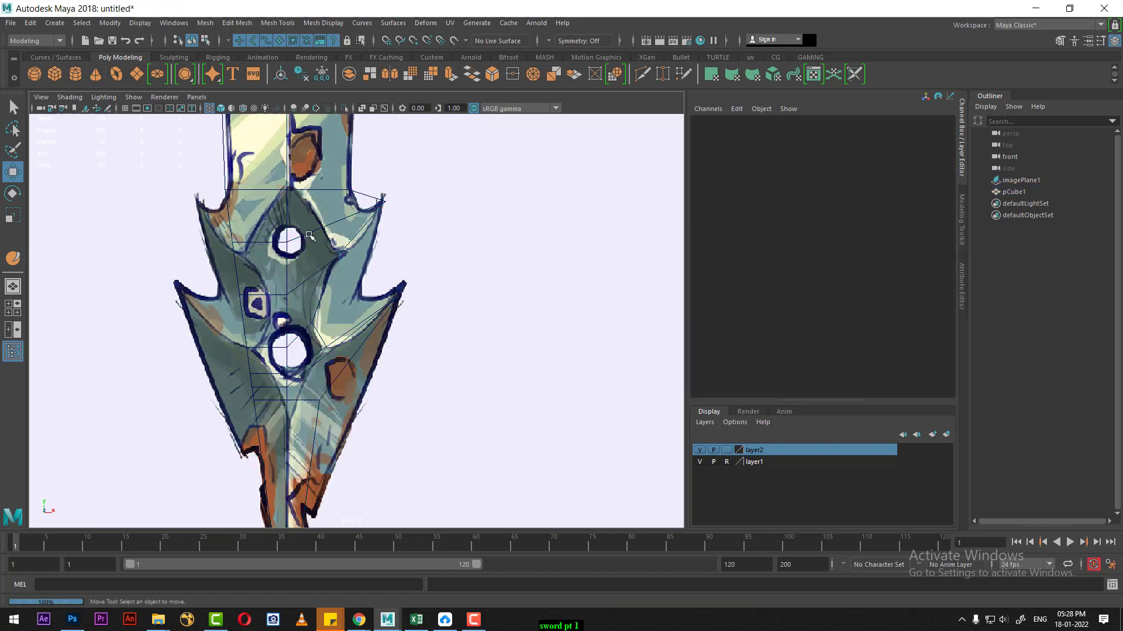
{"action": "left_click", "coordinate": [310, 236]}
Hide layer2, frame the guard area, and deselect the blade.
{"action": "left_click", "coordinate": [699, 450]}
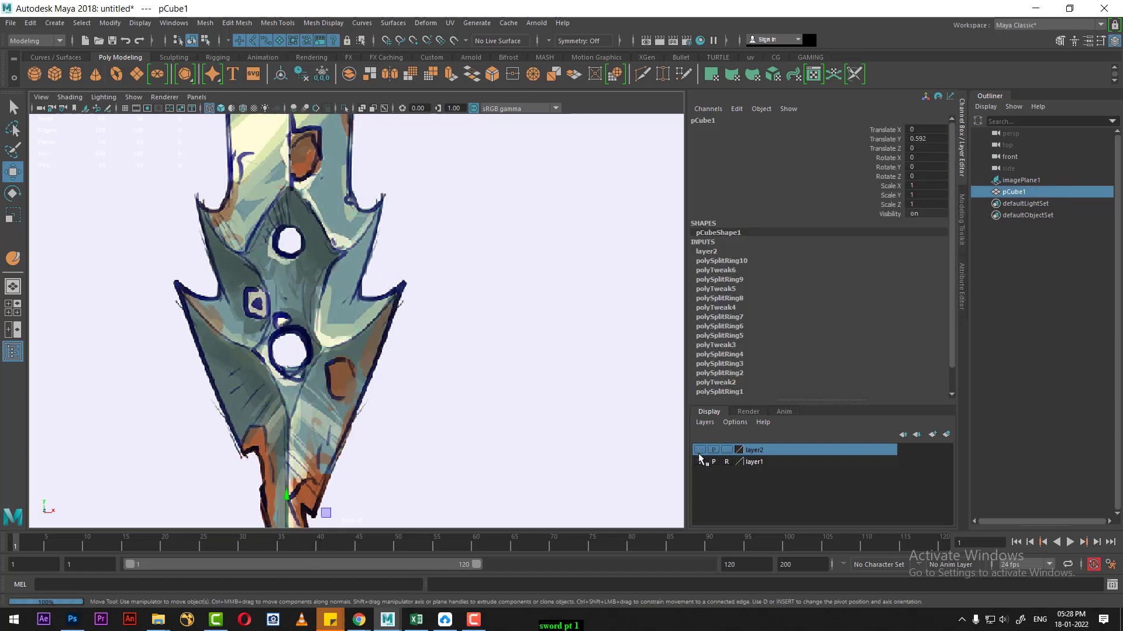
{"action": "scroll", "coordinate": [310, 264], "scroll_direction": "up", "scroll_amount": 1}
{"action": "mouse_move", "coordinate": [315, 264]}
{"action": "middle_mouse_down", "text": "alt"}
{"action": "mouse_move", "coordinate": [315, 315]}
{"action": "mouse_move", "coordinate": [332, 335]}
{"action": "middle_mouse_up", "text": "alt"}
{"action": "scroll", "coordinate": [315, 315], "scroll_direction": "up", "scroll_amount": 1}
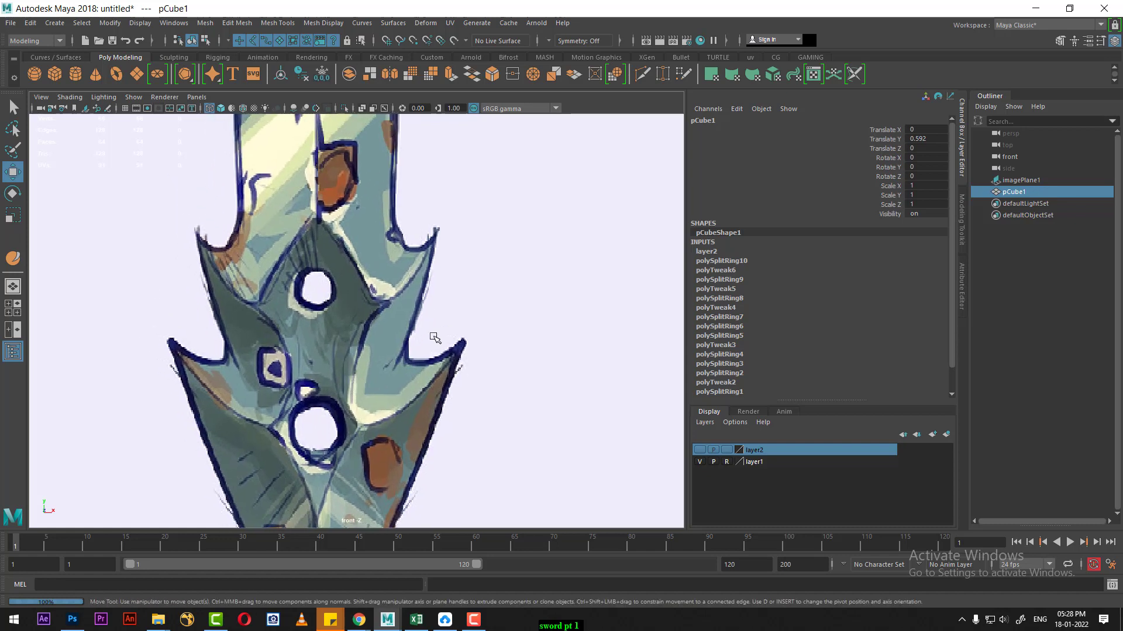
{"action": "right_click", "coordinate": [457, 248], "text": "shift"}
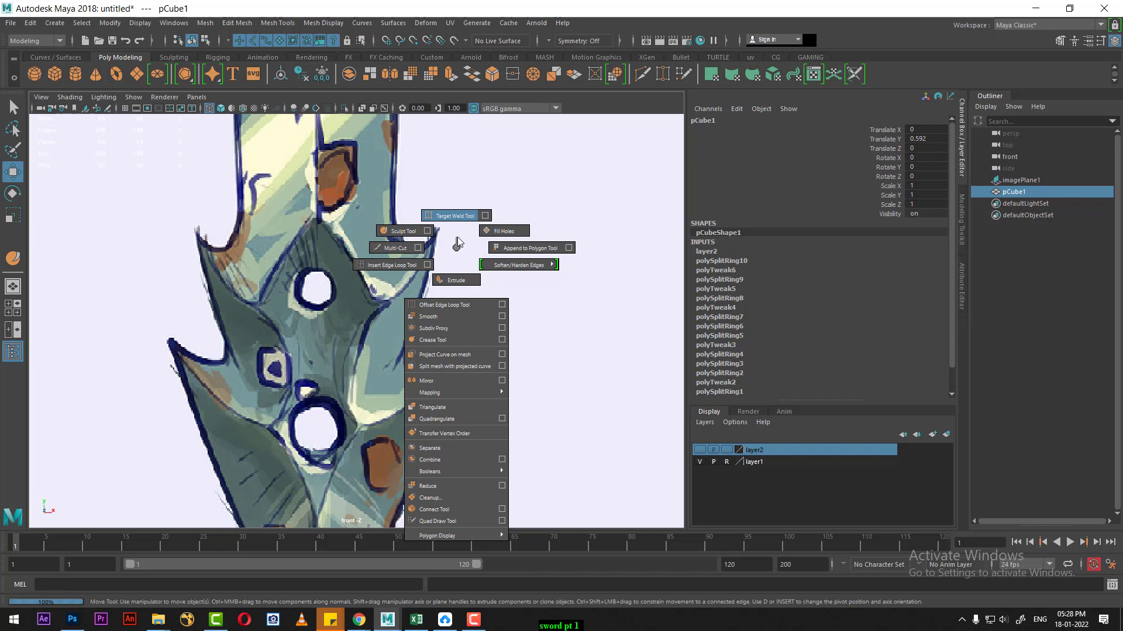
{"action": "left_click", "coordinate": [458, 242]}
{"action": "scroll", "coordinate": [366, 118], "scroll_direction": "down", "scroll_amount": 3}
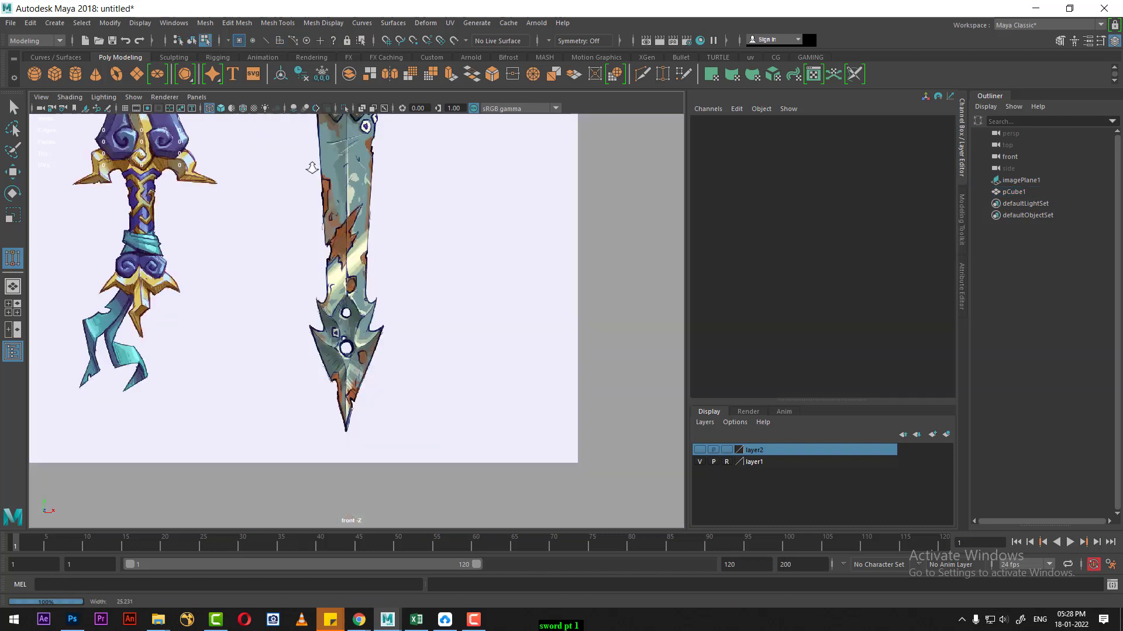
{"action": "scroll", "coordinate": [366, 305], "scroll_direction": "down", "scroll_amount": 1}
{"action": "scroll", "coordinate": [483, 328], "scroll_direction": "up", "scroll_amount": 1}
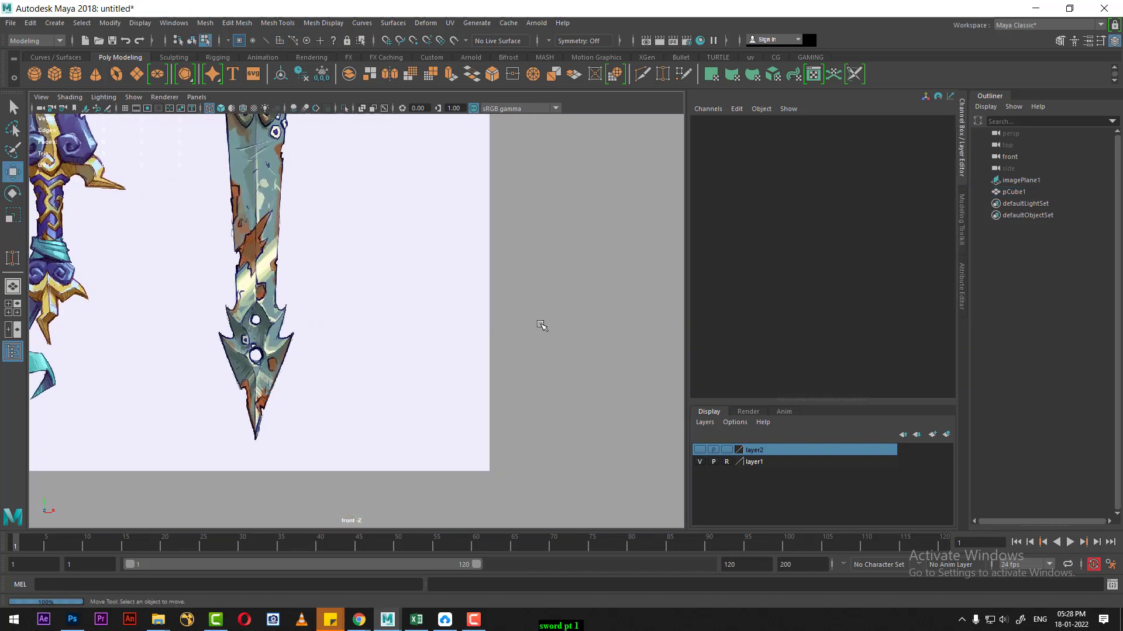
Create polygon plane pPlane1 and move it right to X 10.384.
{"action": "right_click", "coordinate": [562, 290], "text": "shift"}
{"action": "left_click", "coordinate": [512, 272]}
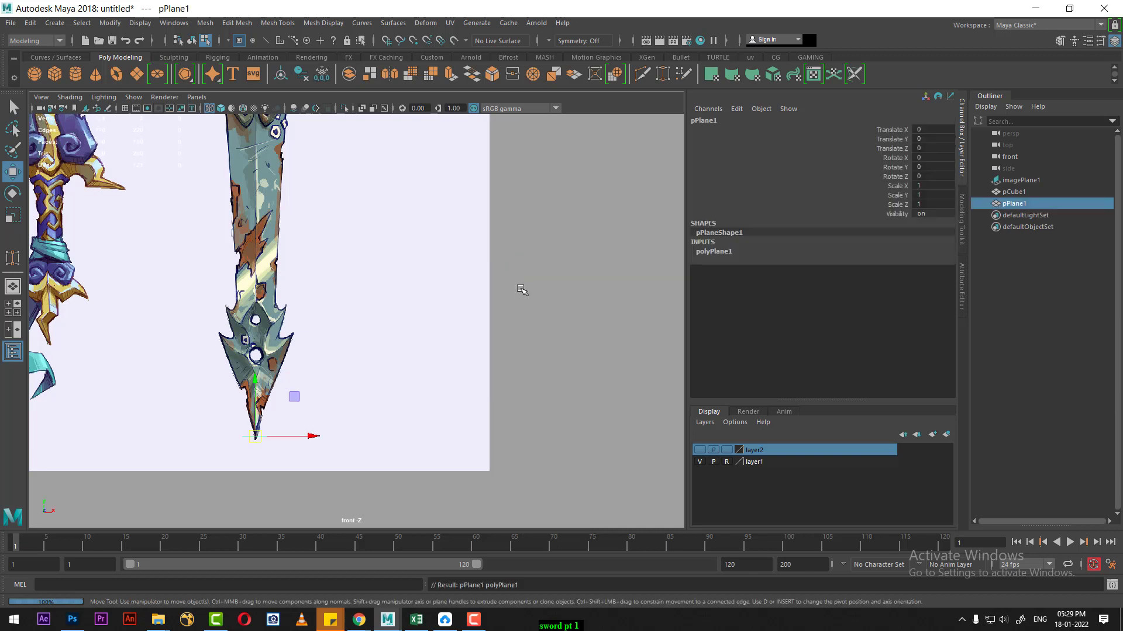
{"action": "left_click_drag", "start_coordinate": [350, 436], "coordinate": [571, 392]}
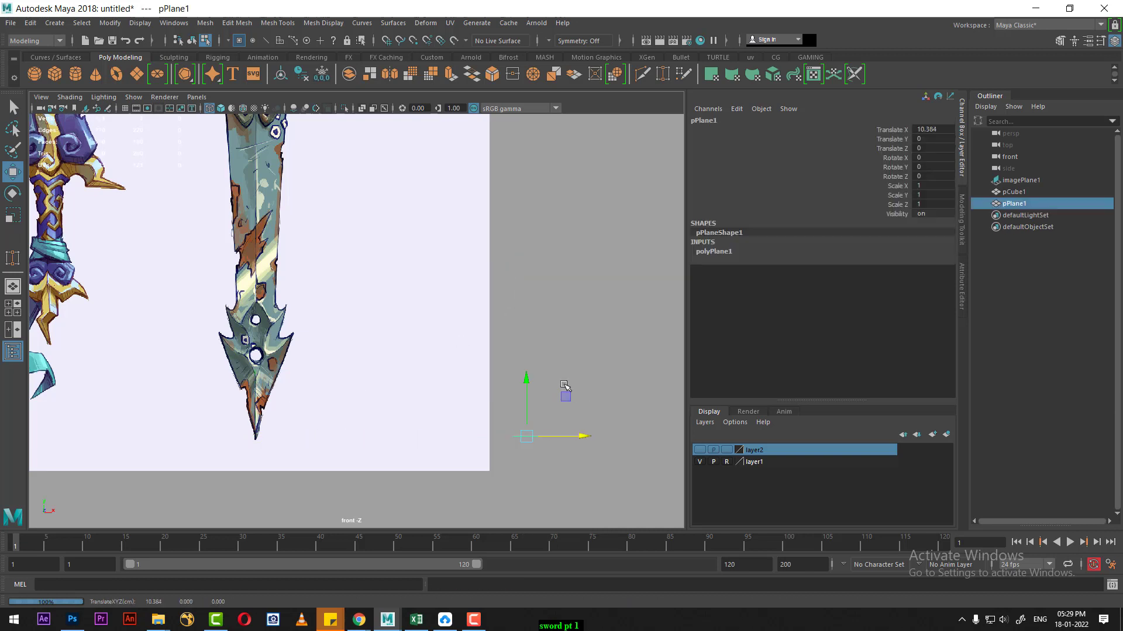
{"action": "left_click", "coordinate": [562, 321]}
{"action": "right_click", "coordinate": [560, 300], "text": "shift"}
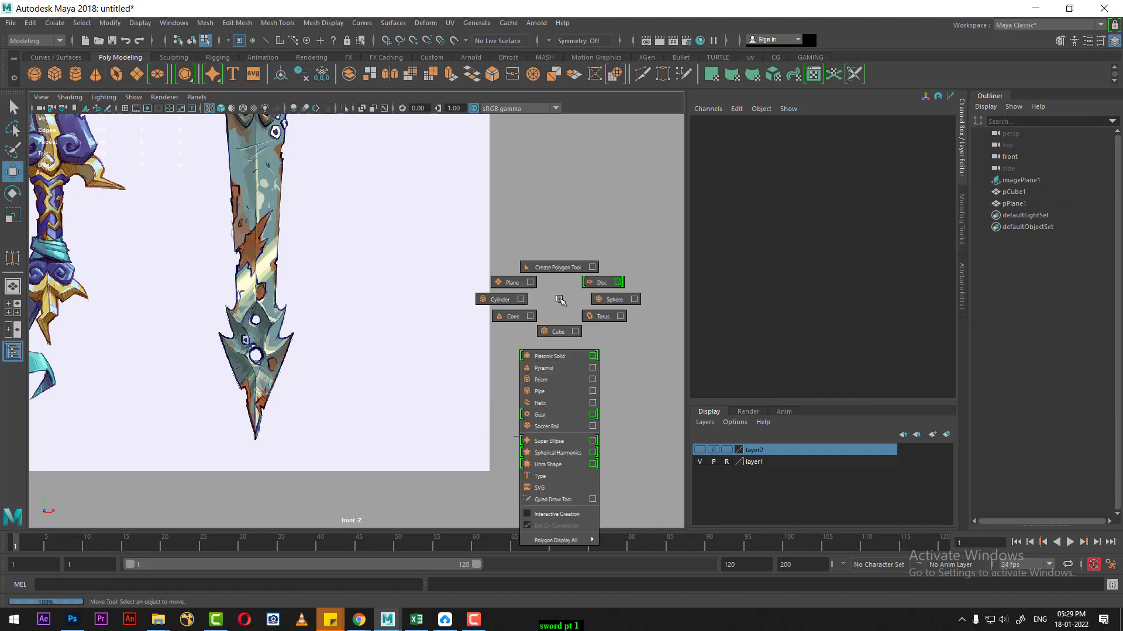
Start a new polygon and place points from the guard's top centre down its right outline.
{"action": "left_click", "coordinate": [556, 267]}
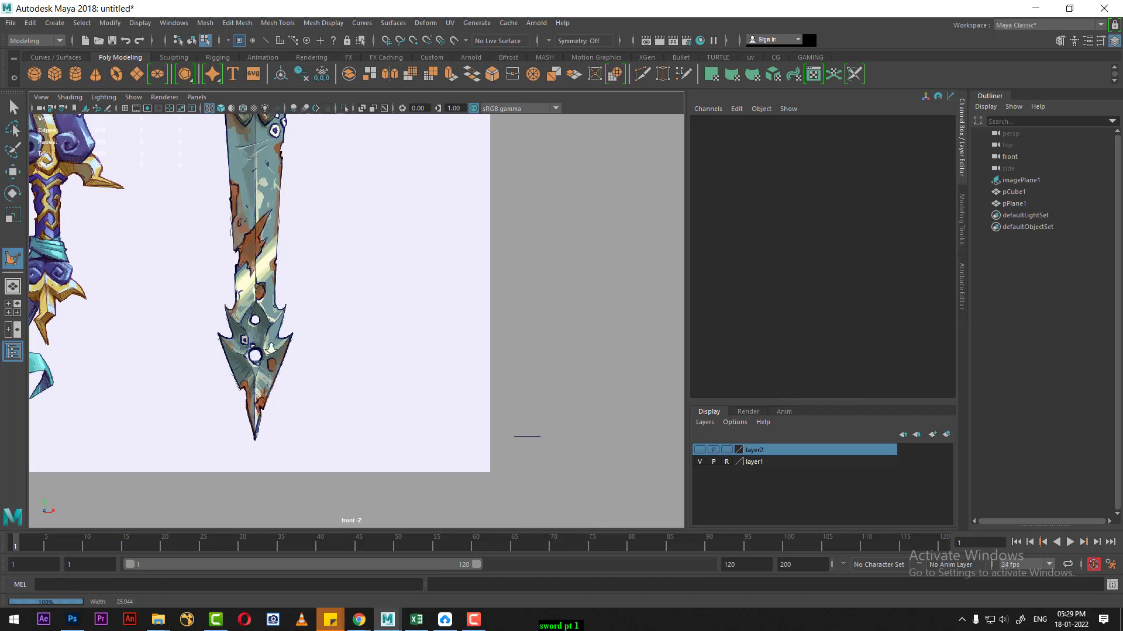
{"action": "scroll", "coordinate": [351, 341], "scroll_direction": "up", "scroll_amount": 3}
{"action": "scroll", "coordinate": [388, 316], "scroll_direction": "up", "scroll_amount": 2}
{"action": "scroll", "coordinate": [383, 343], "scroll_direction": "up", "scroll_amount": 1}
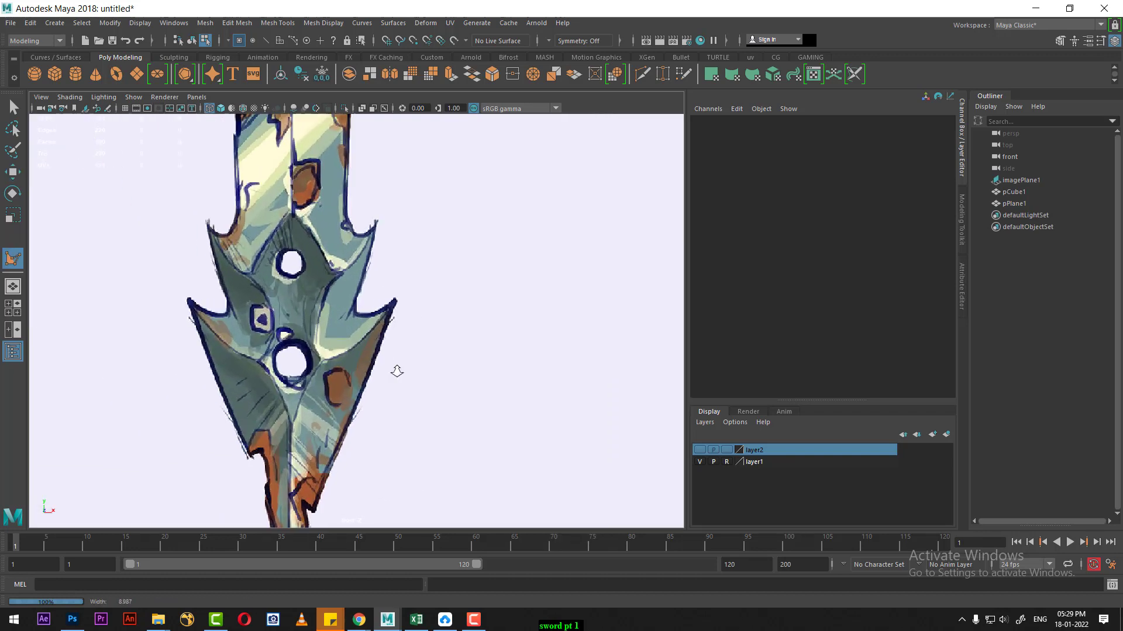
{"action": "scroll", "coordinate": [395, 371], "scroll_direction": "up", "scroll_amount": 2}
{"action": "scroll", "coordinate": [426, 383], "scroll_direction": "up", "scroll_amount": 1}
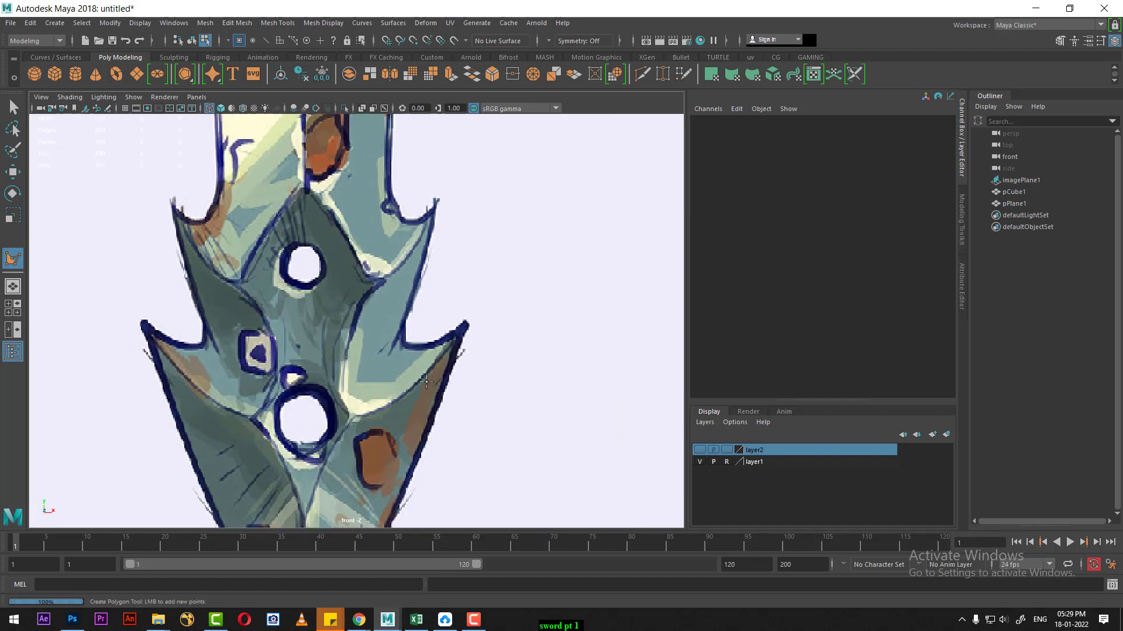
{"action": "left_click", "coordinate": [306, 187]}
{"action": "left_click", "coordinate": [369, 279]}
{"action": "middle_click_drag", "start_coordinate": [345, 443], "coordinate": [369, 296], "text": "alt"}
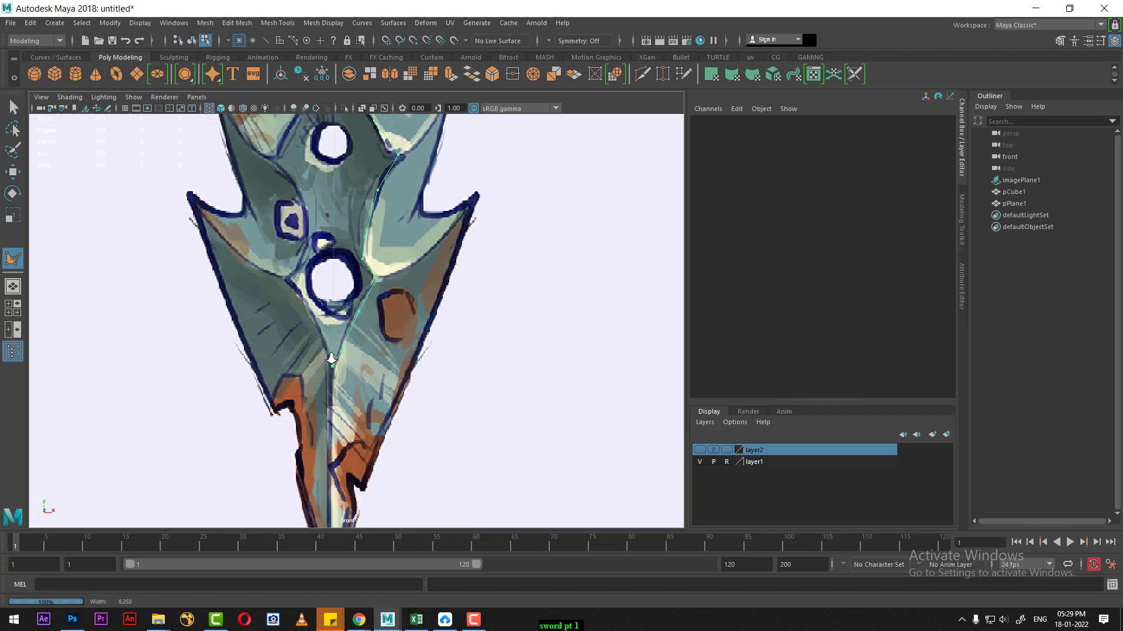
{"action": "middle_click_drag", "start_coordinate": [329, 370], "coordinate": [333, 521], "text": "alt"}
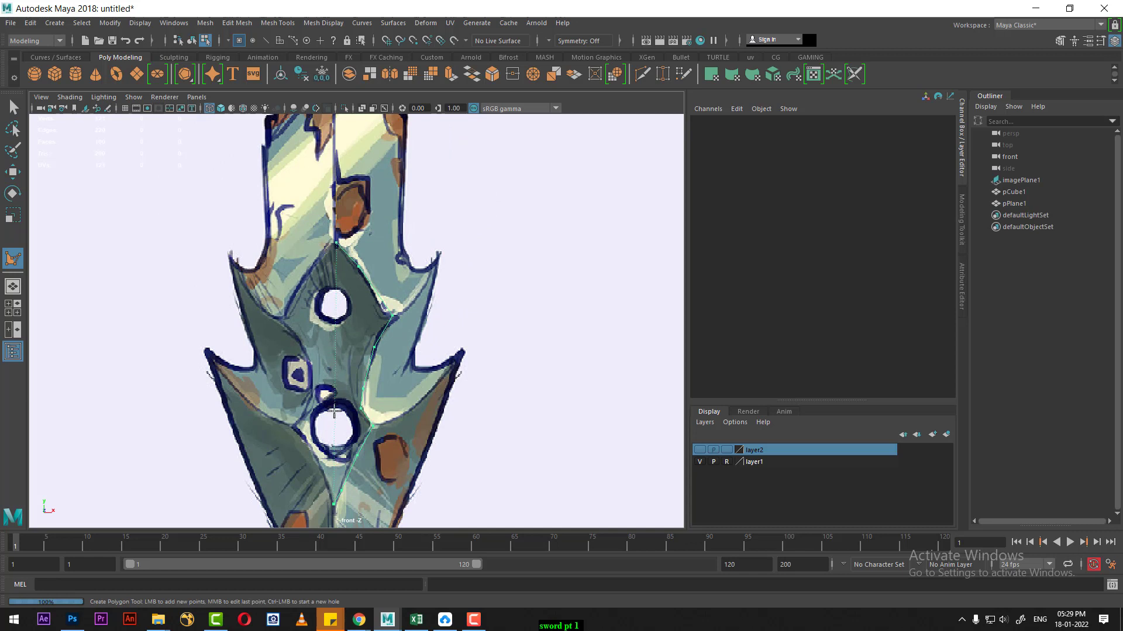
Finish the traced half-guard polygon, polySurface1.
{"action": "key", "text": "Return"}
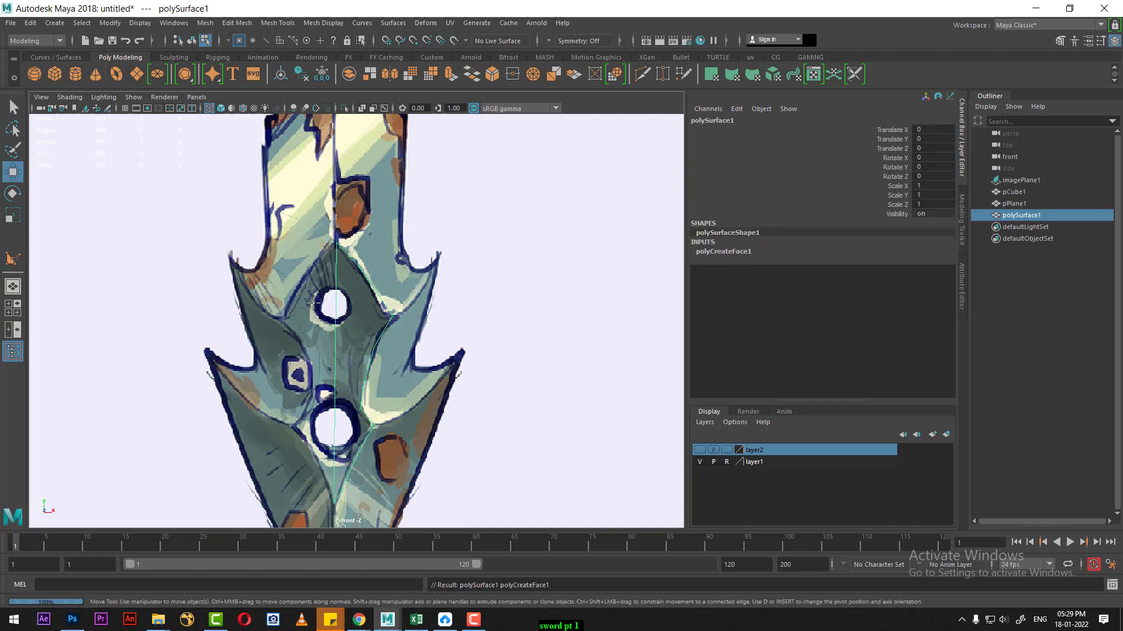
{"action": "scroll", "coordinate": [314, 286], "scroll_direction": "up", "scroll_amount": 2}
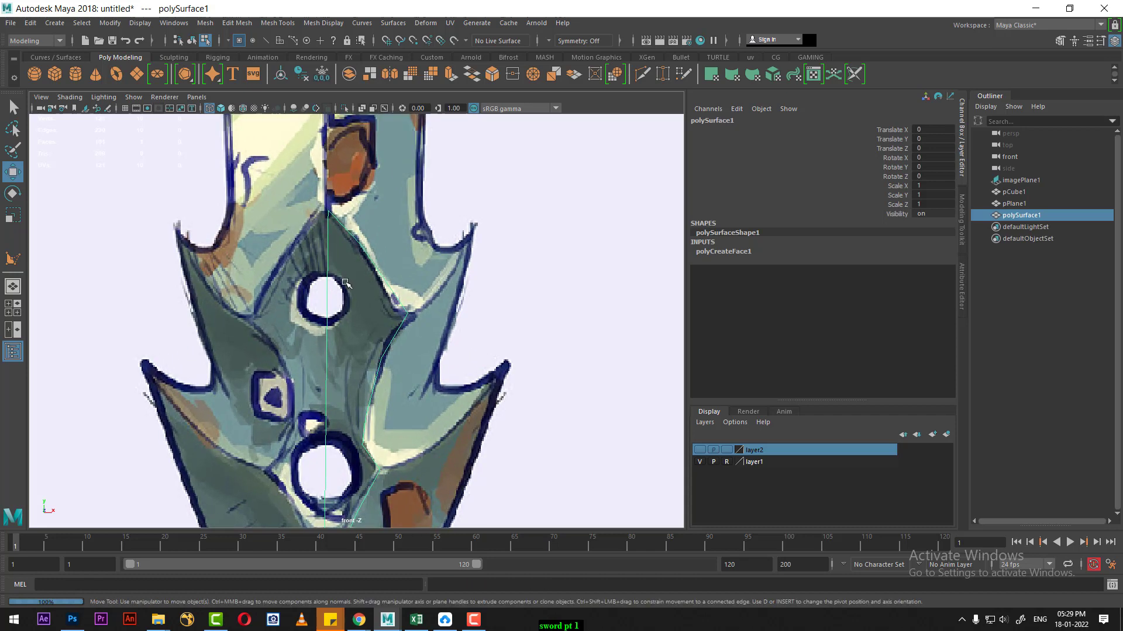
{"action": "scroll", "coordinate": [351, 280], "scroll_direction": "up", "scroll_amount": 2}
{"action": "scroll", "coordinate": [370, 275], "scroll_direction": "up", "scroll_amount": 2}
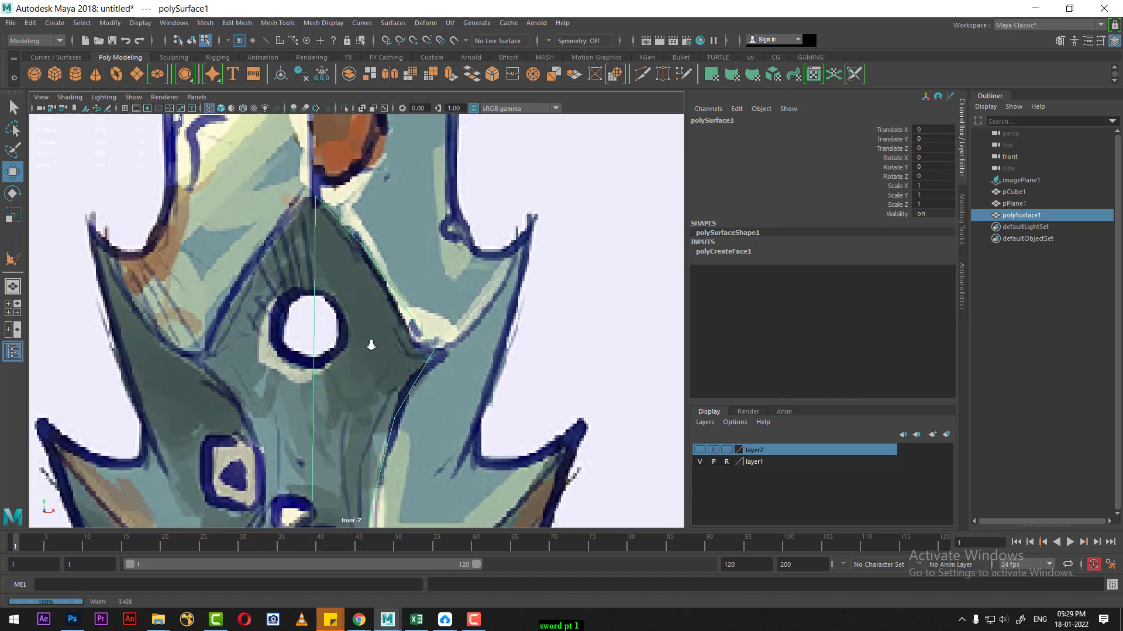
{"action": "right_click", "coordinate": [348, 259], "text": "shift"}
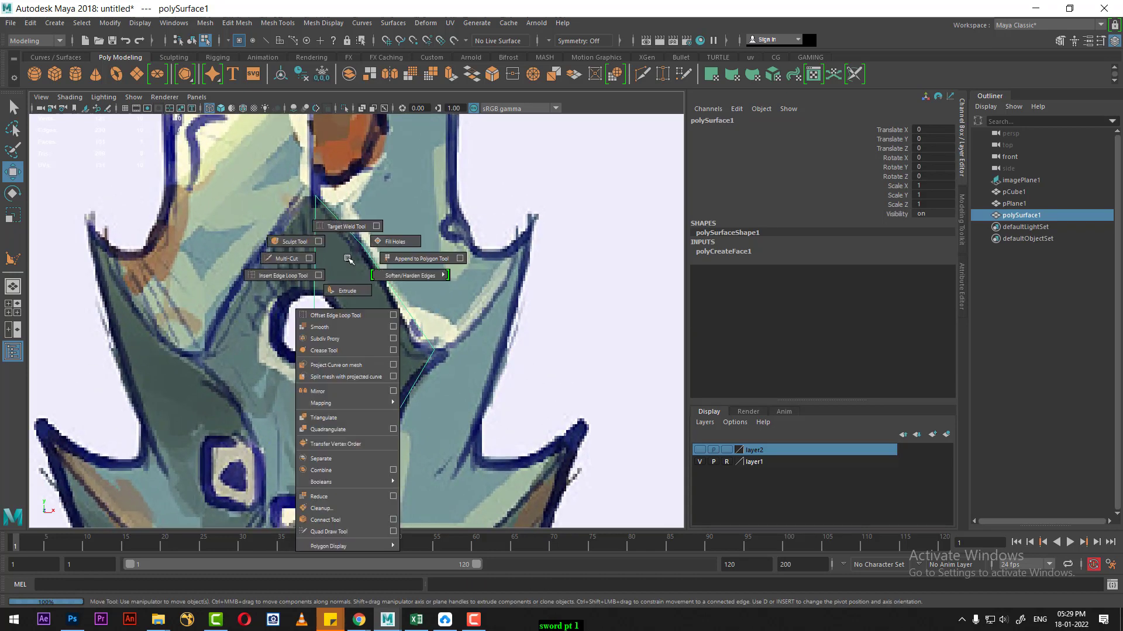
{"action": "left_click", "coordinate": [287, 258]}
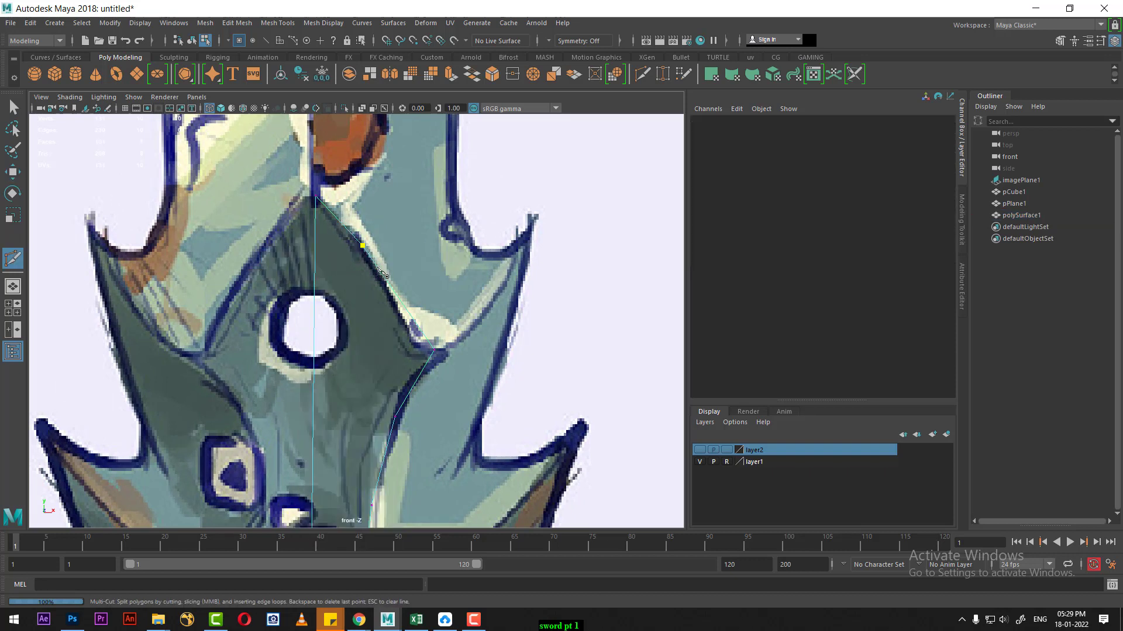
Cut three edges across the upper polygon from its right edge to the centre line.
{"action": "left_click", "coordinate": [362, 245]}
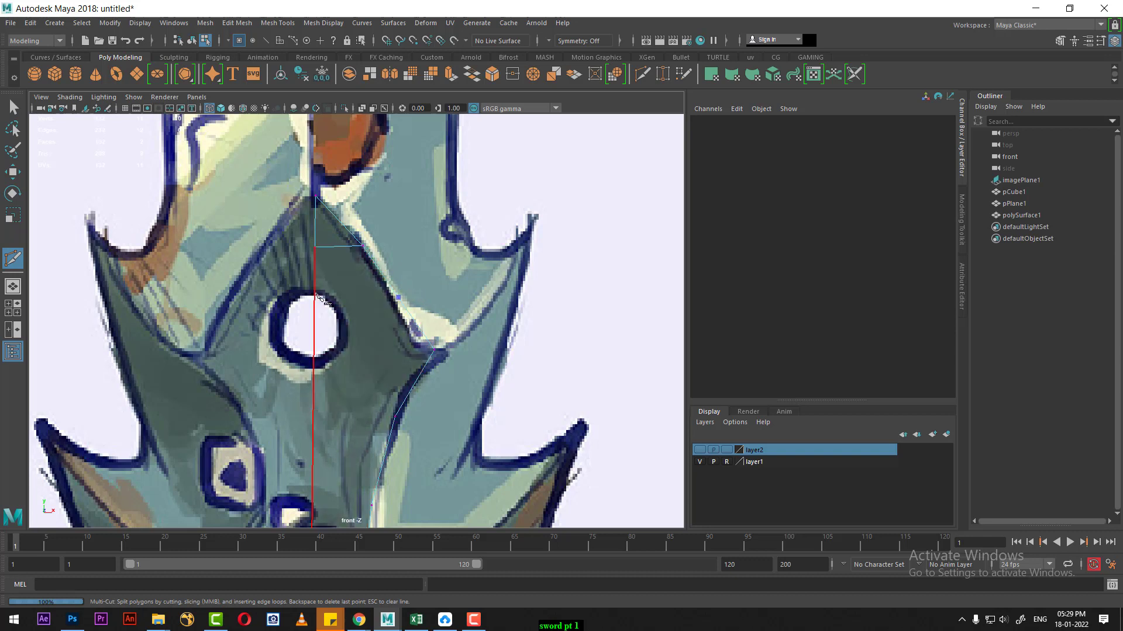
{"action": "left_click", "coordinate": [315, 317]}
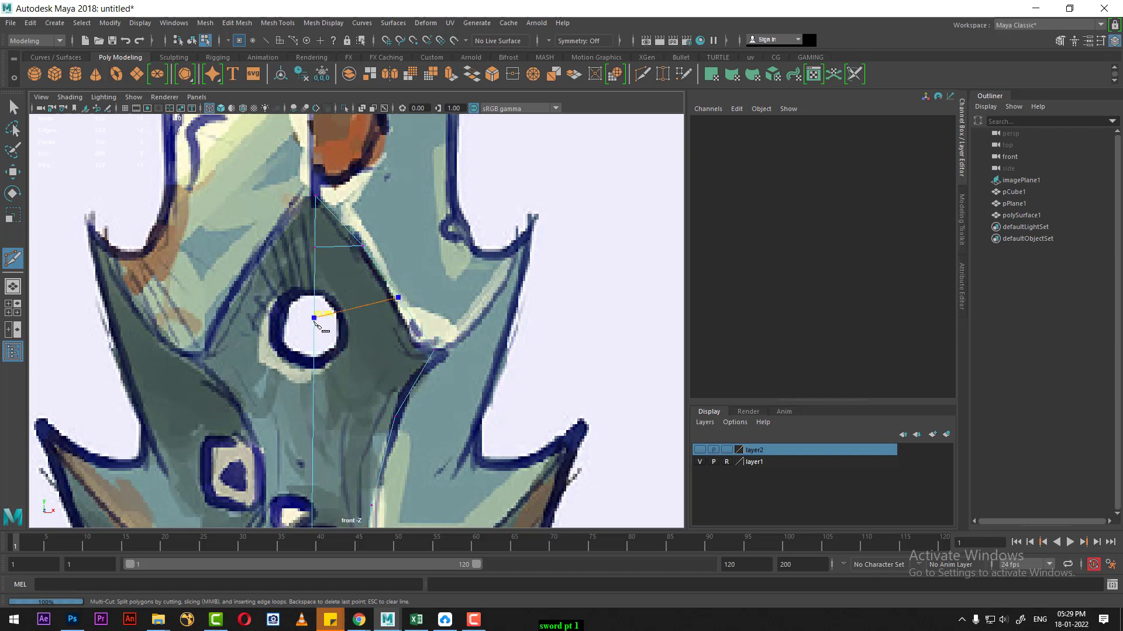
{"action": "left_click", "coordinate": [434, 351]}
{"action": "left_click", "coordinate": [315, 356]}
{"action": "key", "text": "Return"}
{"action": "left_click", "coordinate": [395, 417]}
{"action": "left_click", "coordinate": [313, 414]}
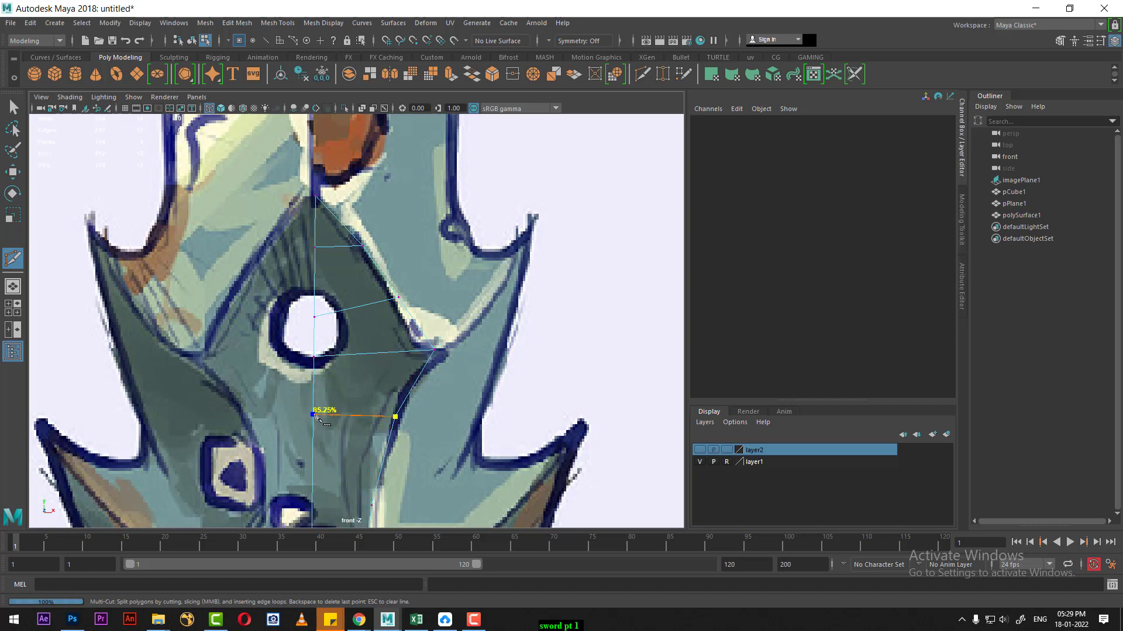
{"action": "key", "text": "Return"}
Add three more right-edge-to-centre cuts across the lower guard.
{"action": "middle_click_drag", "start_coordinate": [417, 403], "coordinate": [419, 266], "text": "alt"}
{"action": "scroll", "coordinate": [419, 266], "scroll_direction": "up", "scroll_amount": 2}
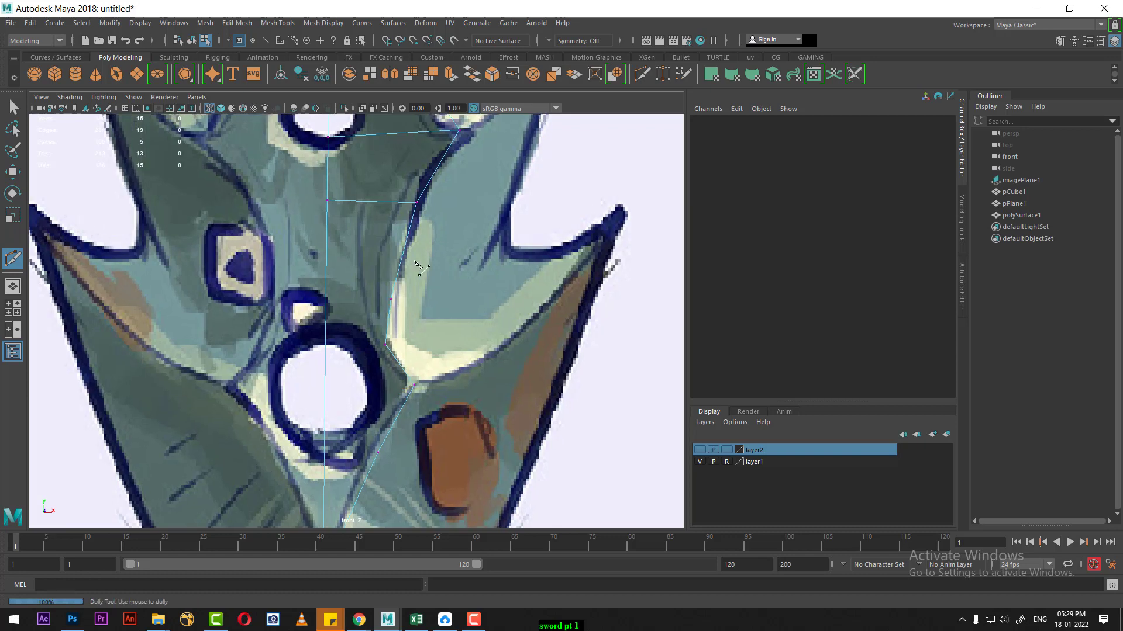
{"action": "left_click", "coordinate": [390, 299]}
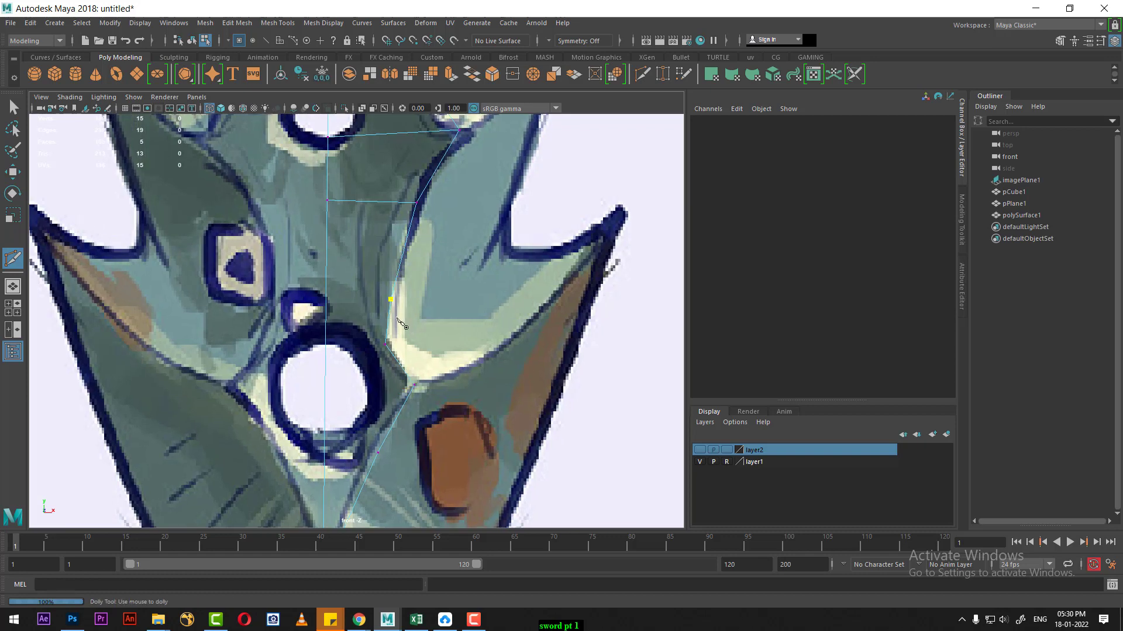
{"action": "left_click", "coordinate": [327, 294]}
{"action": "key", "text": "Return"}
{"action": "left_click", "coordinate": [325, 357]}
{"action": "right_click", "coordinate": [379, 392]}
{"action": "left_click", "coordinate": [414, 386]}
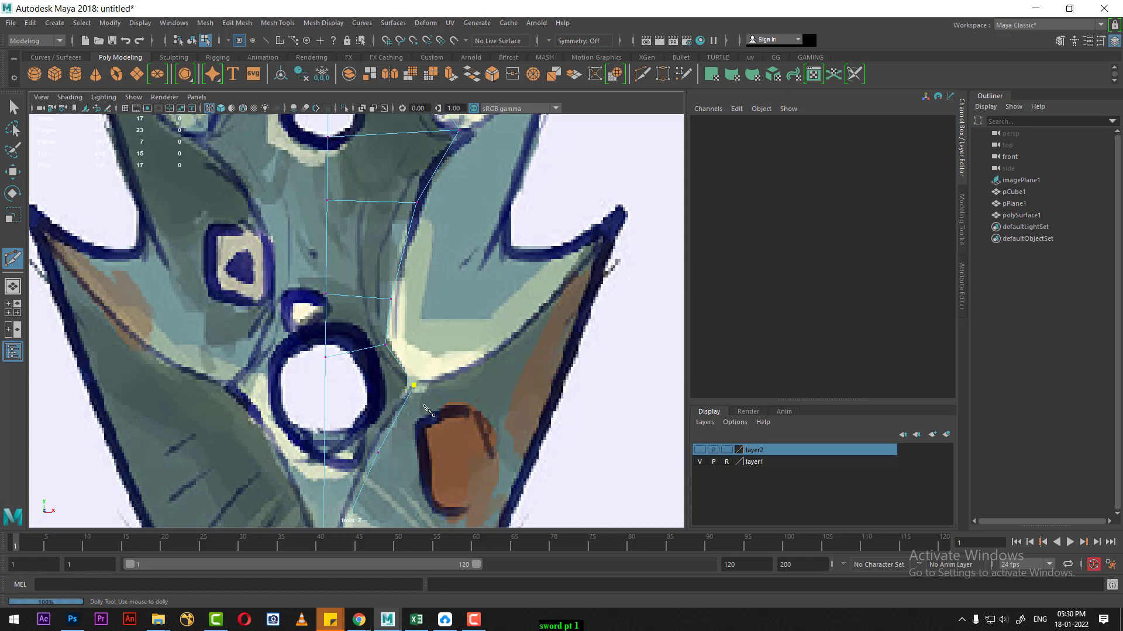
{"action": "left_click", "coordinate": [325, 393]}
{"action": "right_click", "coordinate": [331, 401]}
Cut across the blade face and start another cut from an existing vertex.
{"action": "middle_click_drag", "start_coordinate": [386, 430], "coordinate": [383, 331], "text": "alt"}
{"action": "scroll", "coordinate": [383, 330], "scroll_direction": "up", "scroll_amount": 1}
{"action": "left_click", "coordinate": [375, 356]}
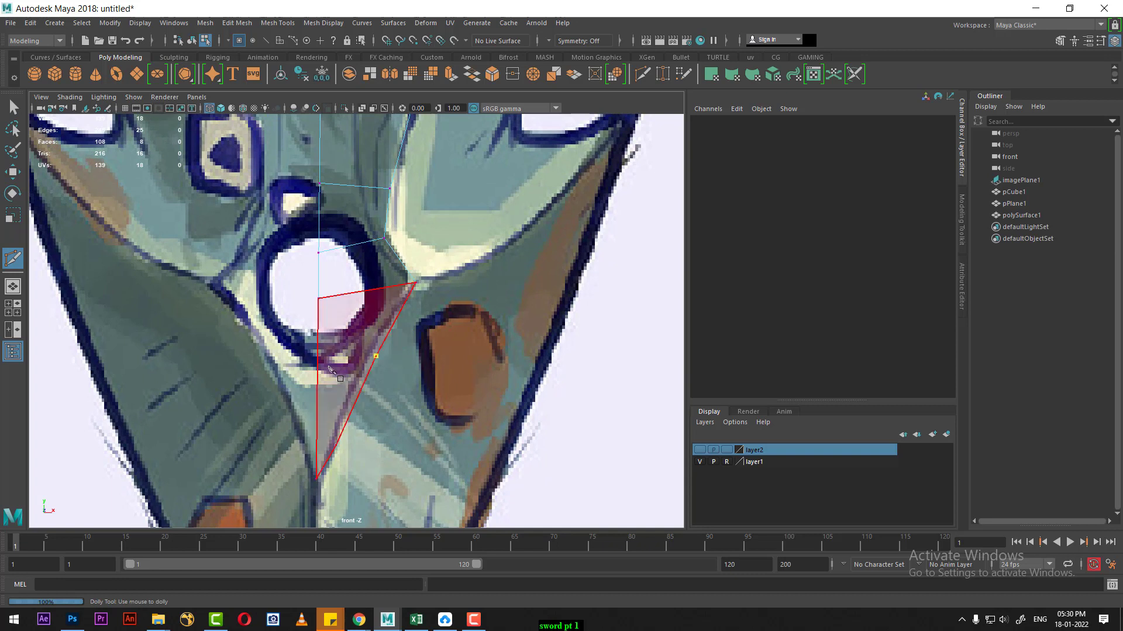
{"action": "left_click", "coordinate": [317, 352]}
{"action": "right_click", "coordinate": [337, 372]}
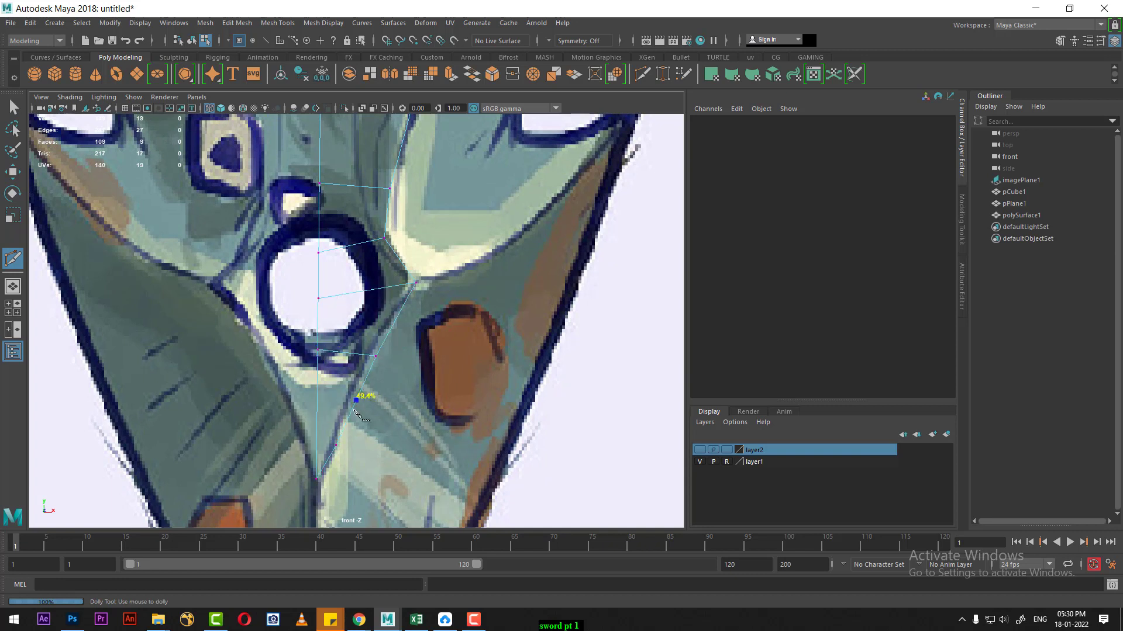
{"action": "left_click", "coordinate": [336, 446]}
{"action": "scroll", "coordinate": [327, 409], "scroll_direction": "down", "scroll_amount": 5}
{"action": "scroll", "coordinate": [363, 327], "scroll_direction": "up", "scroll_amount": 3}
Exit Multi-Cut to the Move tool and return to the four-view layout.
{"action": "key", "text": "w"}
{"action": "scroll", "coordinate": [407, 363], "scroll_direction": "up", "scroll_amount": 1}
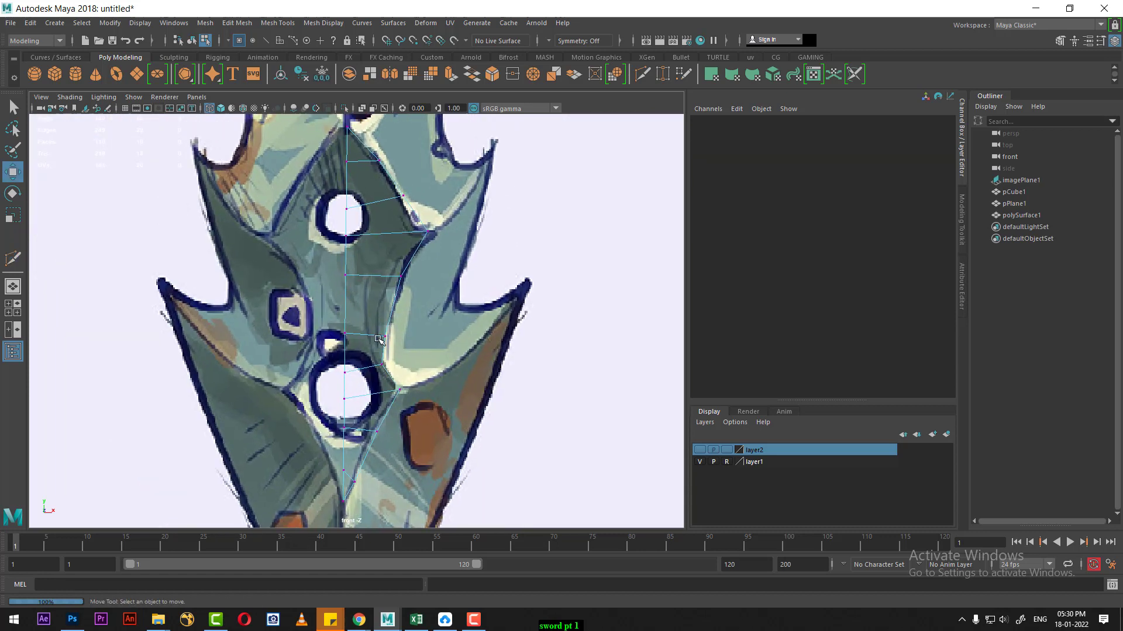
{"action": "middle_click_drag", "start_coordinate": [380, 286], "coordinate": [380, 353], "text": "alt"}
{"action": "middle_click_drag", "start_coordinate": [404, 289], "coordinate": [397, 293], "text": "alt"}
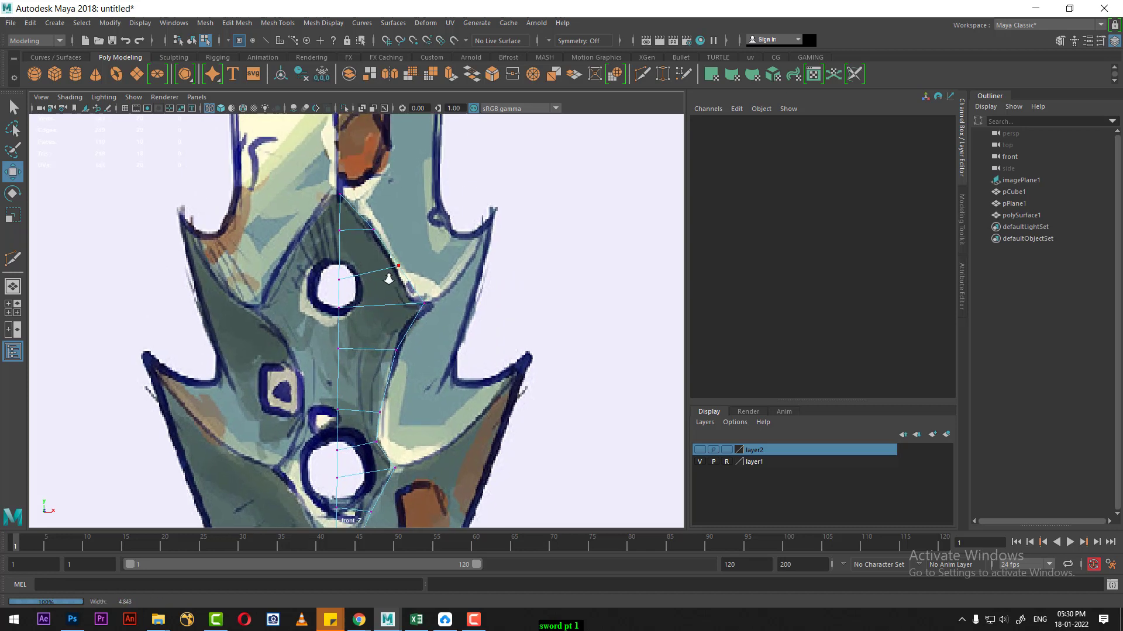
{"action": "key", "text": "space"}
Select polySurface1 and push it forward to Translate Z 0.875.
{"action": "scroll", "coordinate": [539, 227], "scroll_direction": "down", "scroll_amount": 3}
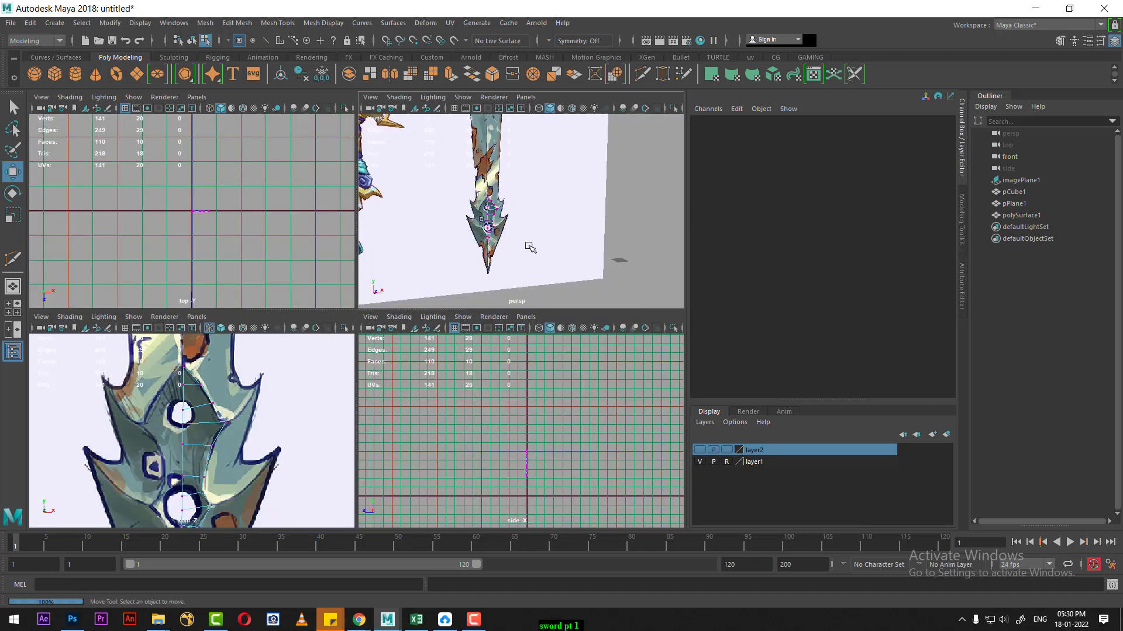
{"action": "scroll", "coordinate": [531, 243], "scroll_direction": "down", "scroll_amount": 2}
{"action": "mouse_move", "coordinate": [514, 252]}
{"action": "left_mouse_down", "text": "alt"}
{"action": "mouse_move", "coordinate": [504, 273]}
{"action": "mouse_move", "coordinate": [499, 253]}
{"action": "mouse_move", "coordinate": [529, 250]}
{"action": "left_mouse_up", "text": "alt"}
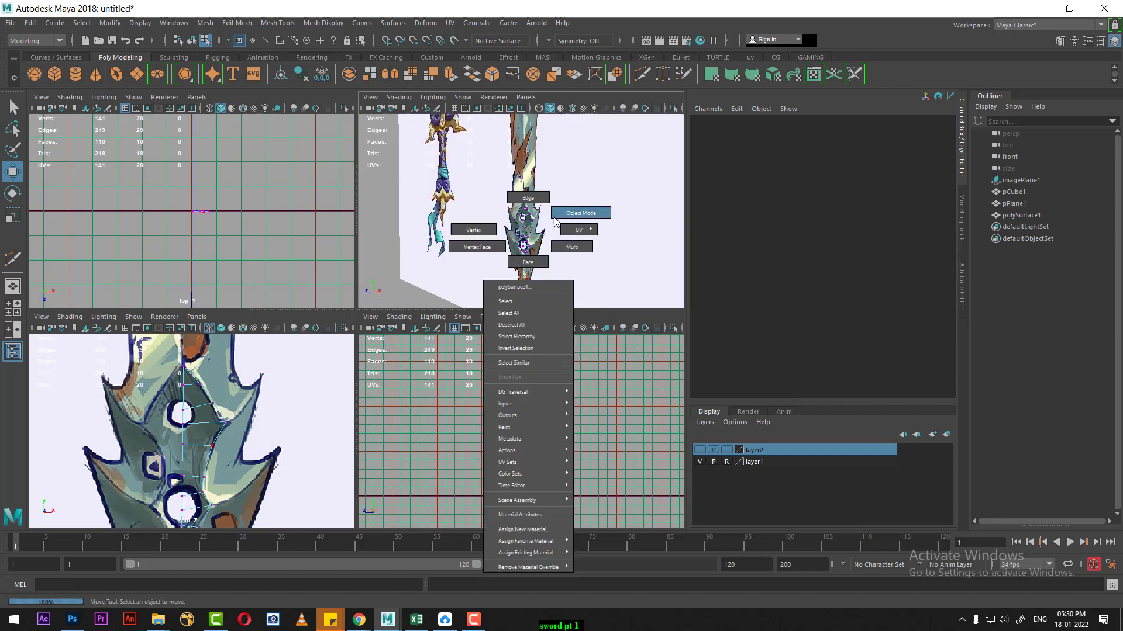
{"action": "right_click_drag", "start_coordinate": [529, 250], "coordinate": [578, 199]}
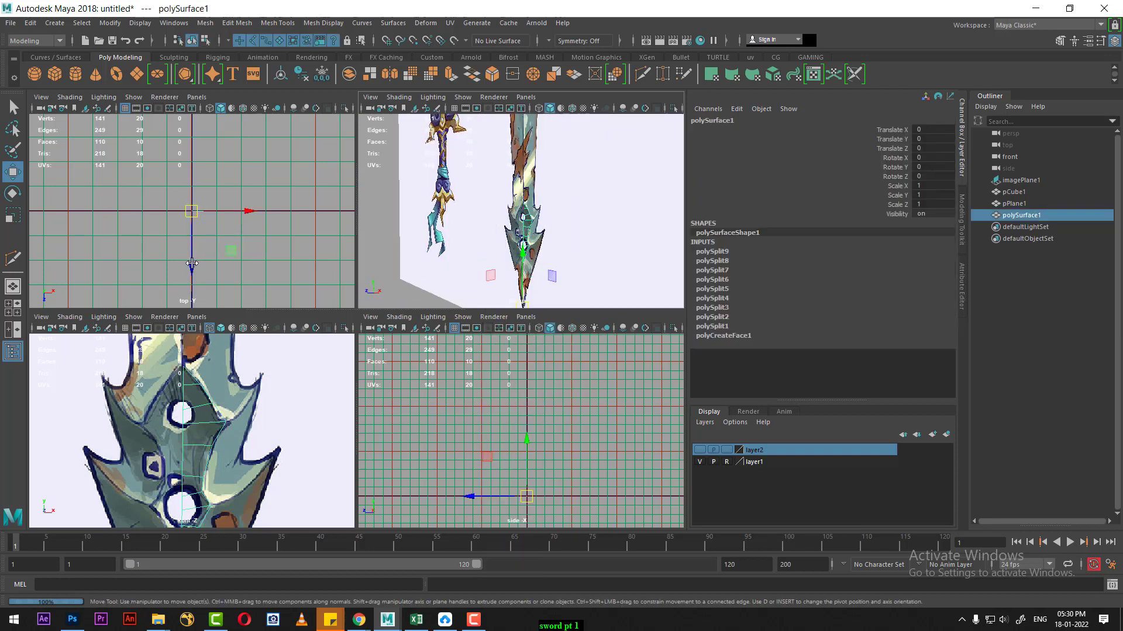
{"action": "left_click_drag", "start_coordinate": [192, 263], "coordinate": [192, 285]}
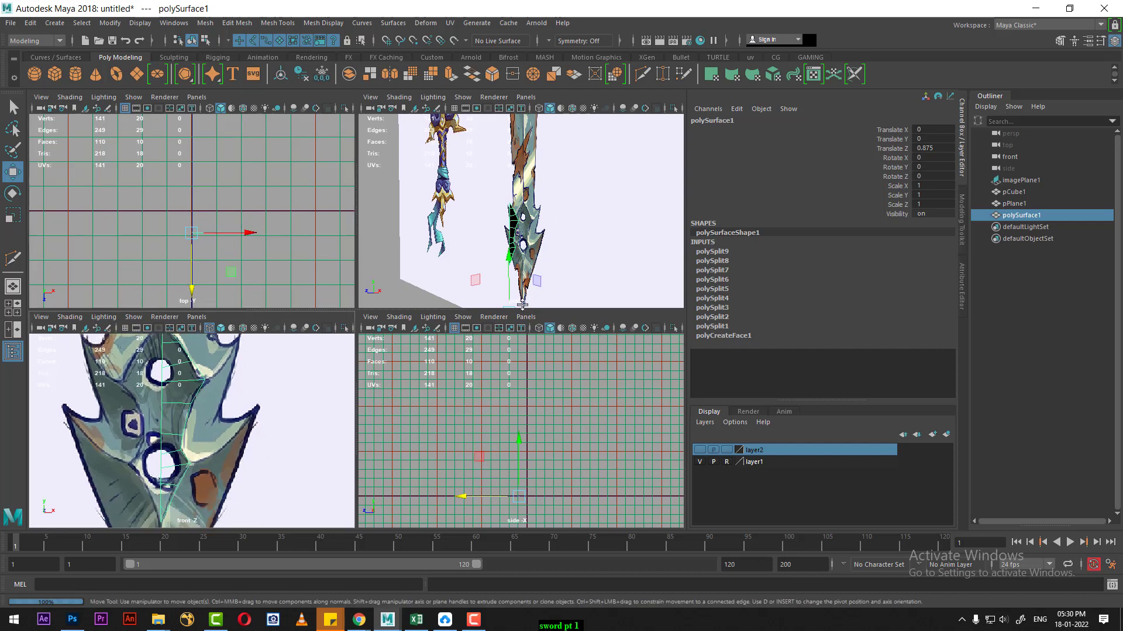
Maximise the perspective view and make layer2's grey sword mesh visible.
{"action": "scroll", "coordinate": [522, 305], "scroll_direction": "up", "scroll_amount": 1}
{"action": "key", "text": "space"}
{"action": "scroll", "coordinate": [509, 242], "scroll_direction": "up", "scroll_amount": 2}
{"action": "scroll", "coordinate": [470, 351], "scroll_direction": "up", "scroll_amount": 2}
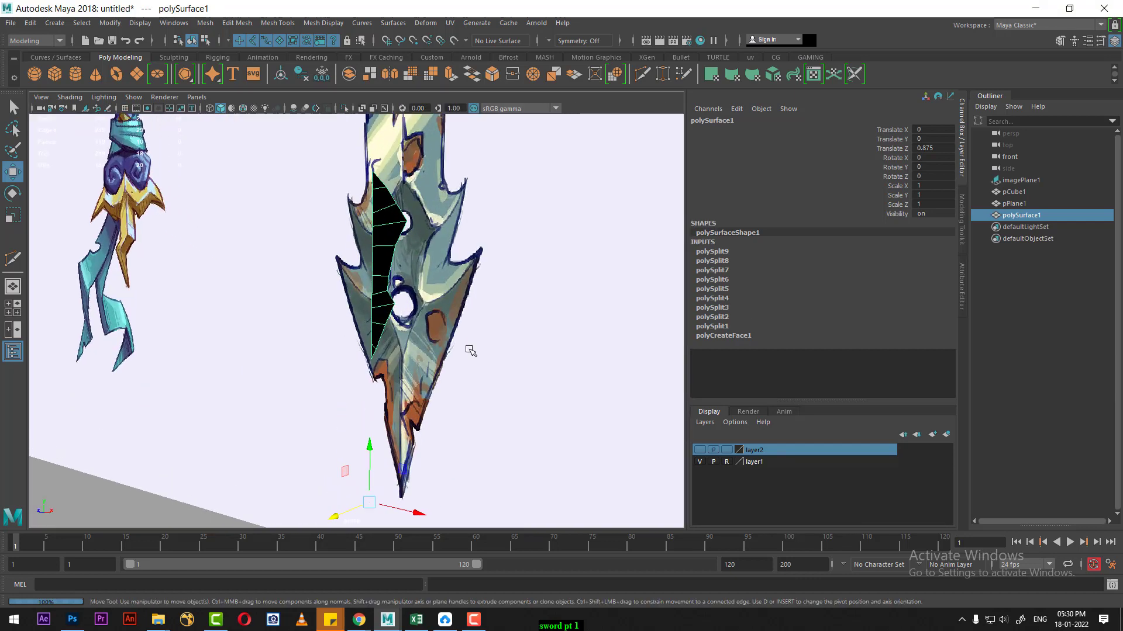
{"action": "left_click", "coordinate": [699, 450]}
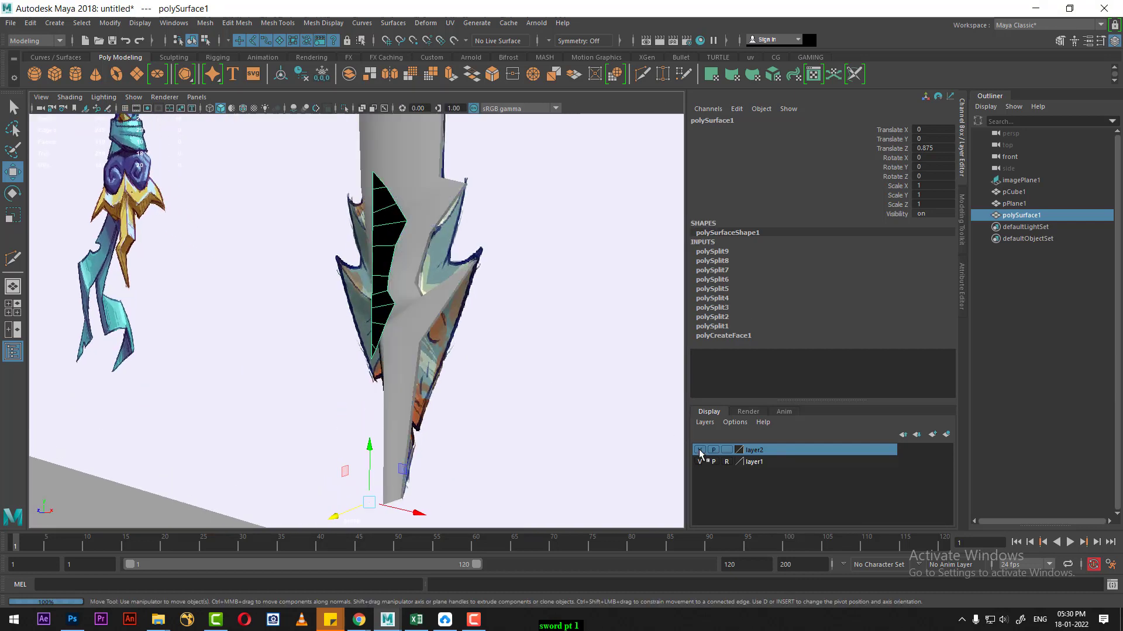
{"action": "scroll", "coordinate": [394, 268], "scroll_direction": "up", "scroll_amount": 2}
{"action": "scroll", "coordinate": [411, 222], "scroll_direction": "up", "scroll_amount": 1}
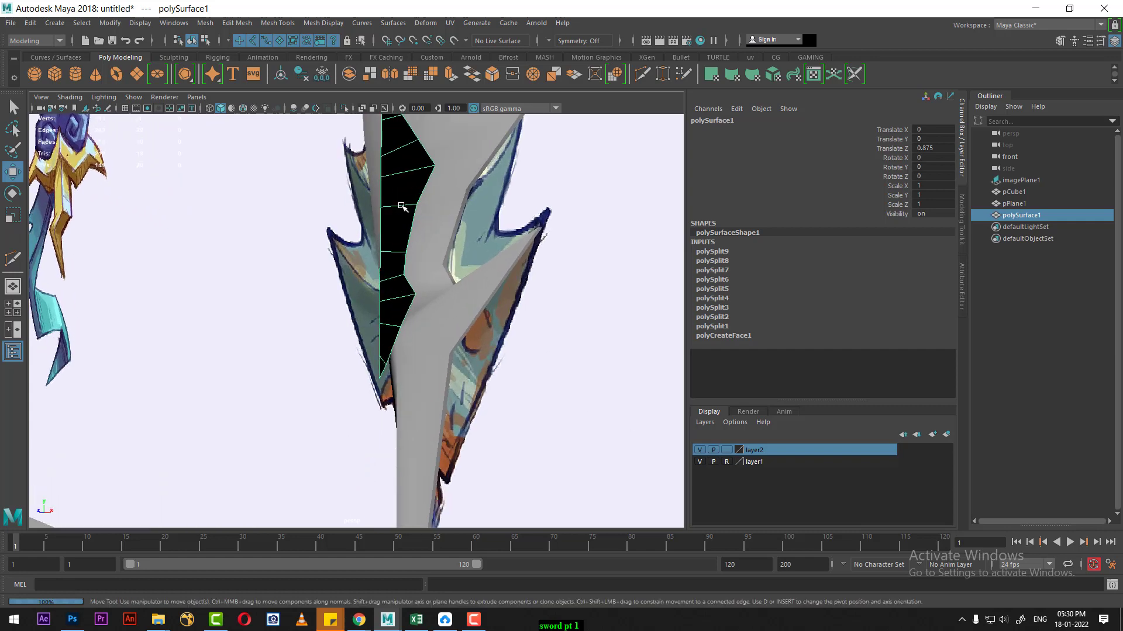
{"action": "right_click_drag", "start_coordinate": [402, 179], "coordinate": [403, 193]}
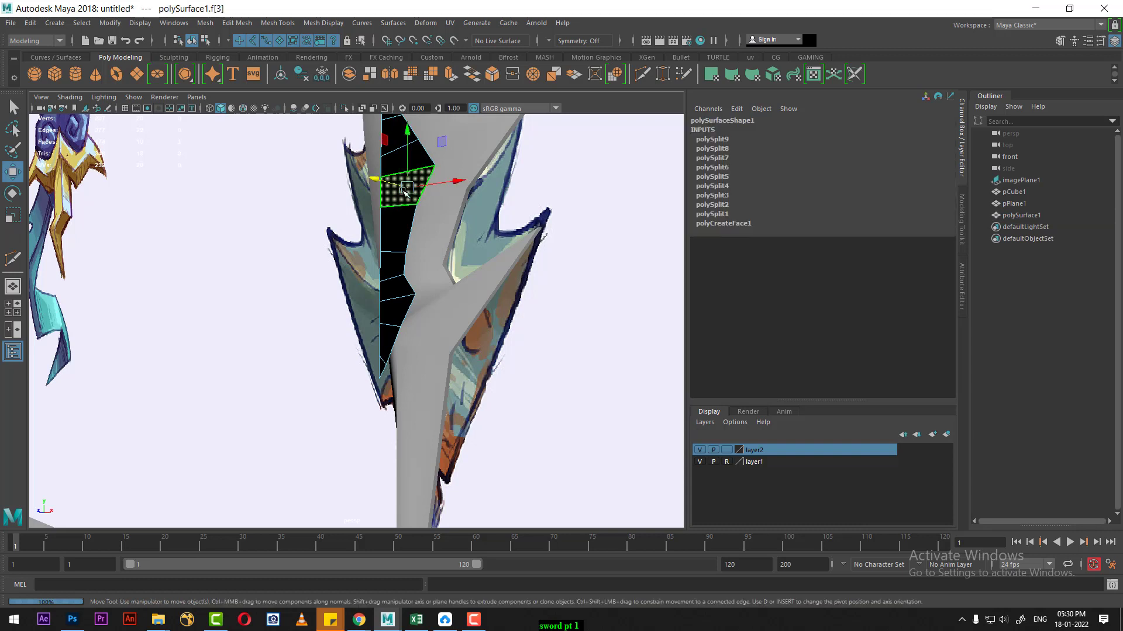
Select all of polySurface1's faces and reverse their normals.
{"action": "double_click", "coordinate": [404, 193]}
{"action": "right_click_drag", "start_coordinate": [404, 191], "coordinate": [447, 202], "text": "shift"}
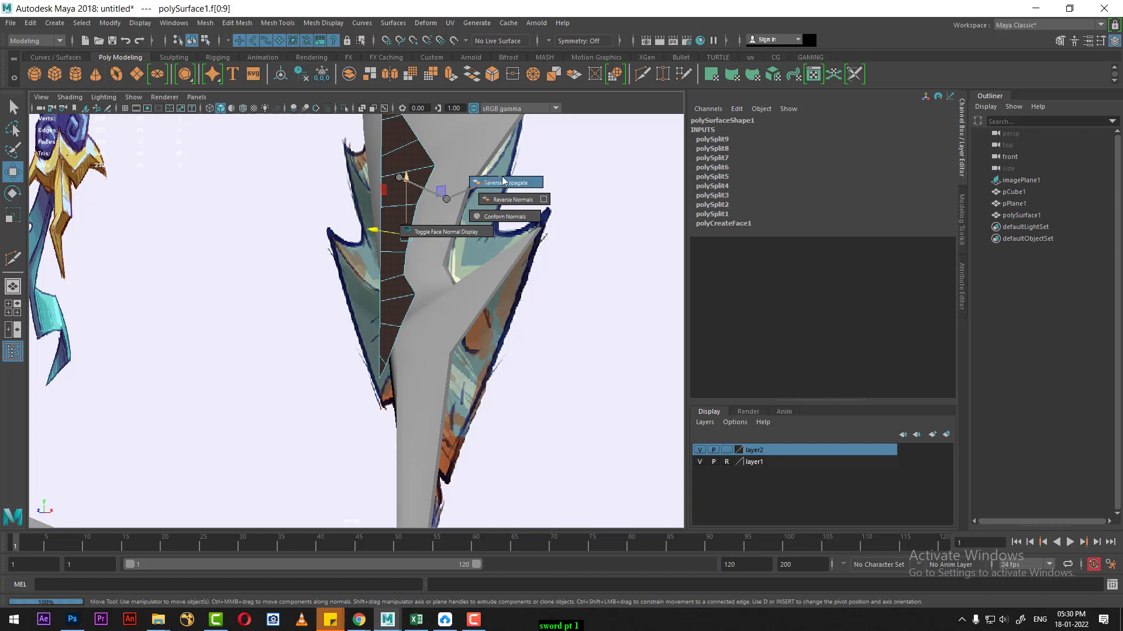
{"action": "right_click_drag", "start_coordinate": [503, 181], "coordinate": [504, 182], "text": "shift"}
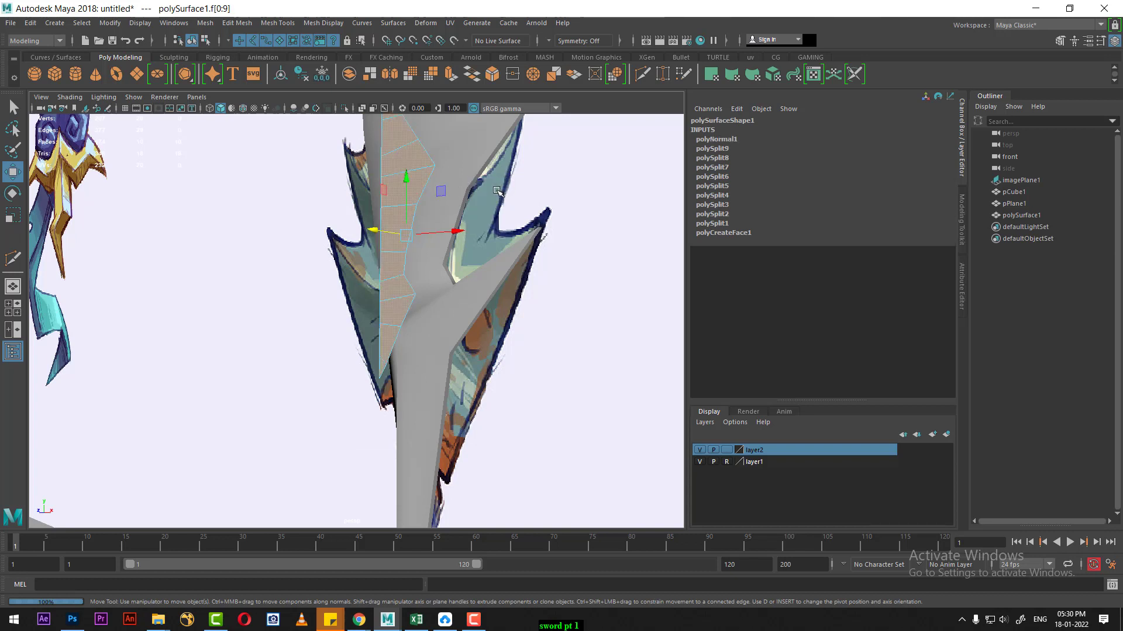
{"action": "left_click_drag", "start_coordinate": [404, 251], "coordinate": [448, 276], "text": "alt"}
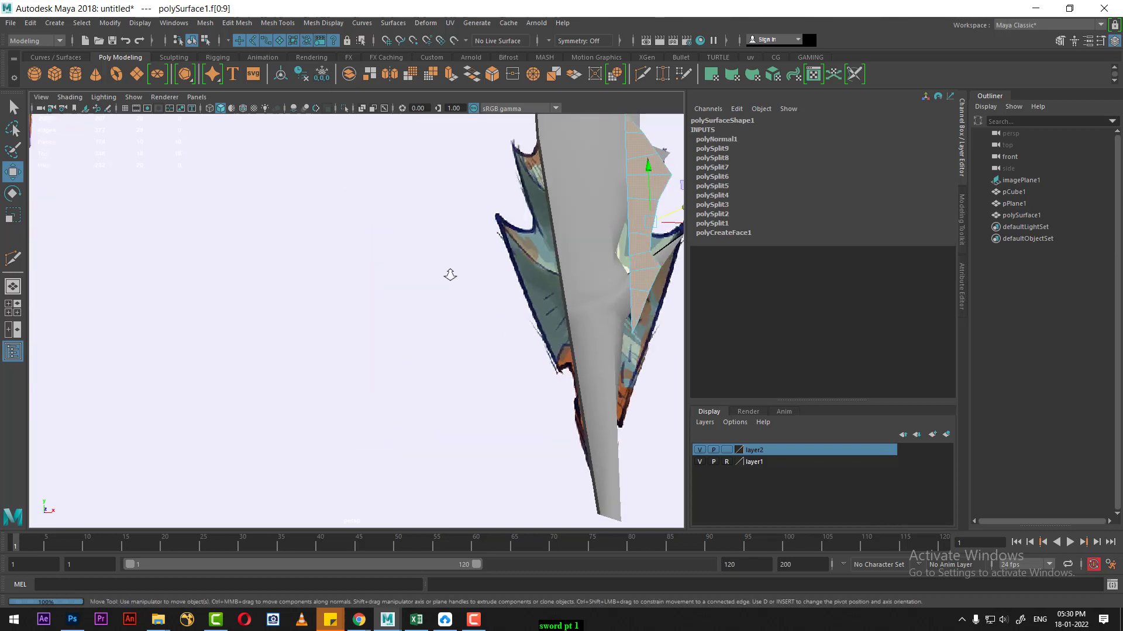
{"action": "right_click_drag", "start_coordinate": [449, 275], "coordinate": [238, 358], "text": "alt"}
{"action": "left_click_drag", "start_coordinate": [238, 358], "coordinate": [300, 297], "text": "alt"}
{"action": "scroll", "coordinate": [300, 296], "scroll_direction": "up", "scroll_amount": 4}
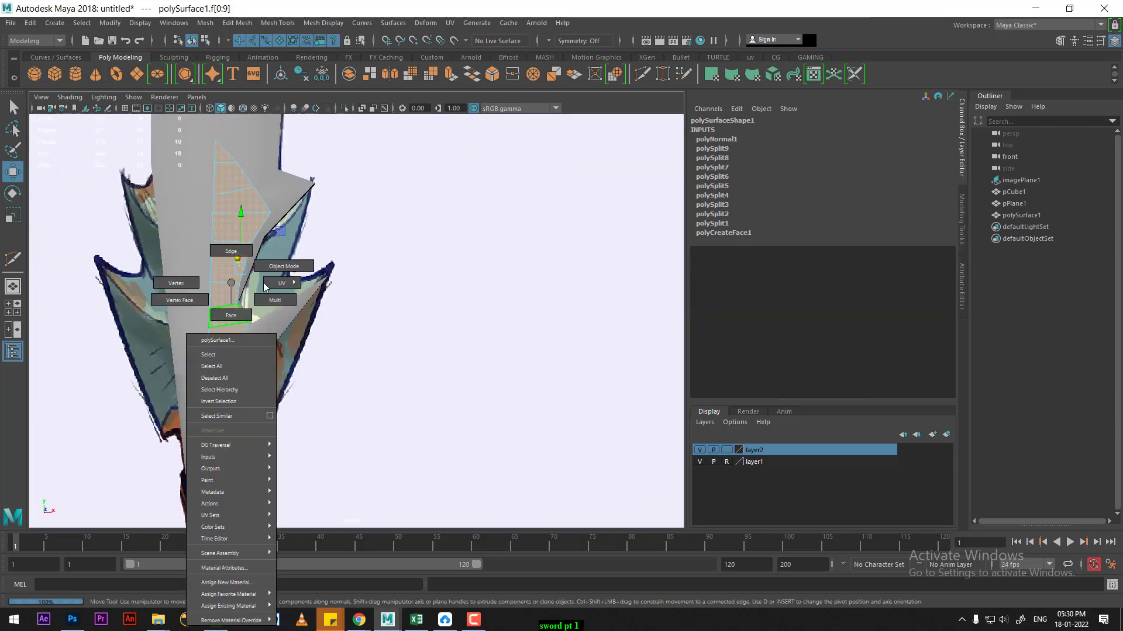
Return to Object Mode and reselect the blade surface.
{"action": "right_click_drag", "start_coordinate": [229, 274], "coordinate": [225, 313]}
{"action": "left_click", "coordinate": [353, 226]}
{"action": "left_click", "coordinate": [228, 267]}
Hide layer2's grey sword mesh and reselect polySurface1 in the front view.
{"action": "left_click", "coordinate": [289, 194]}
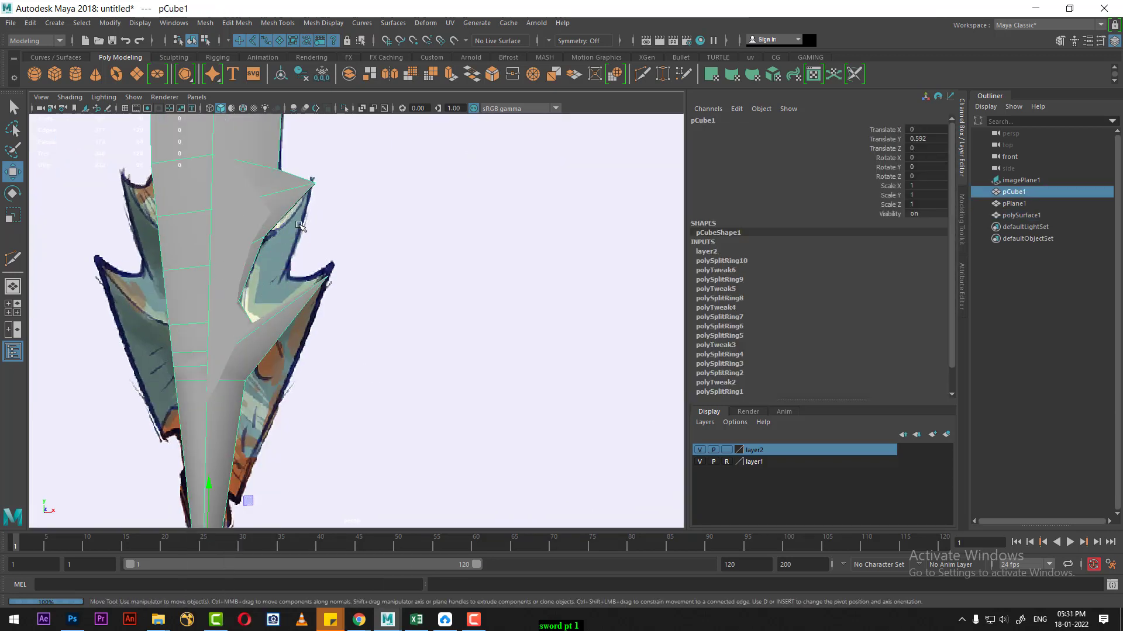
{"action": "left_click_drag", "start_coordinate": [289, 195], "coordinate": [198, 246], "text": "alt"}
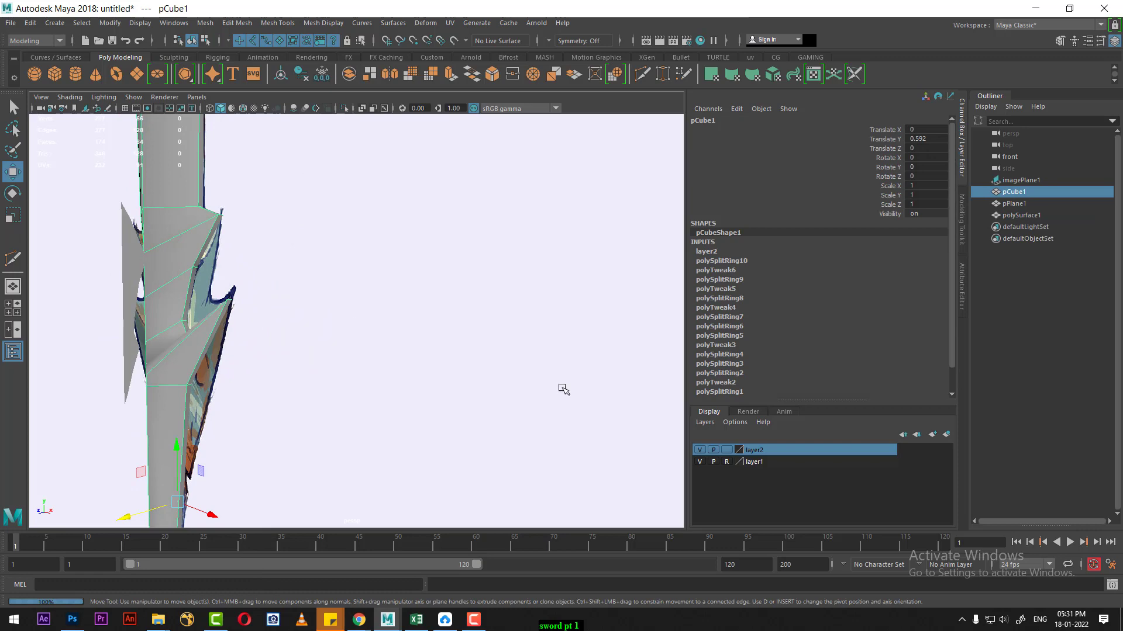
{"action": "left_click", "coordinate": [700, 449]}
{"action": "left_click", "coordinate": [135, 289]}
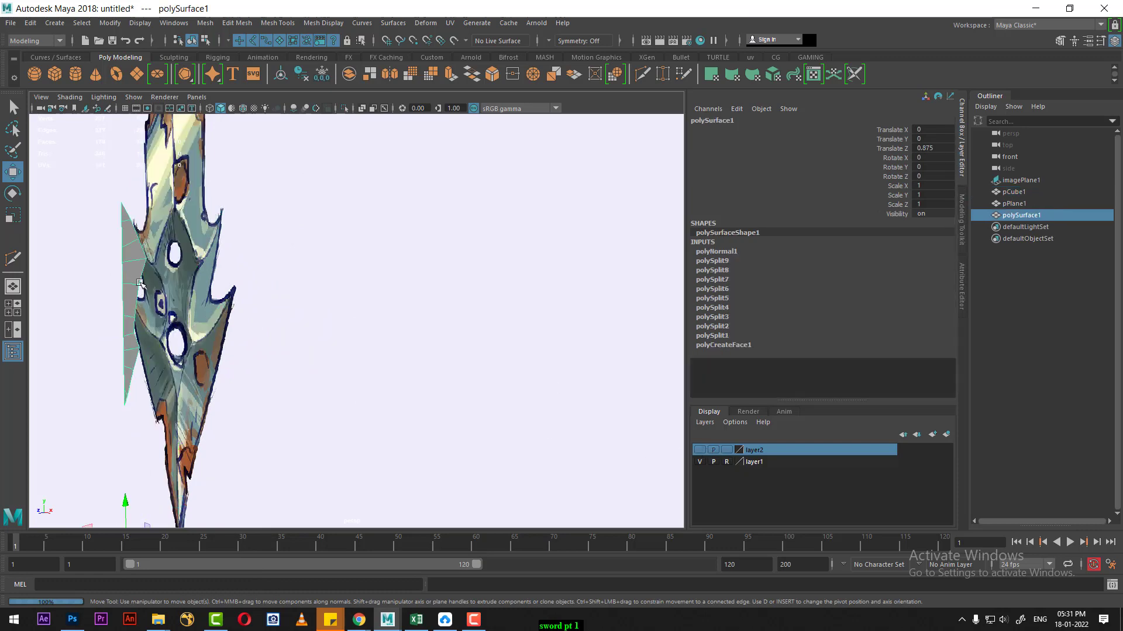
{"action": "key", "text": "space"}
{"action": "key", "text": "space"}
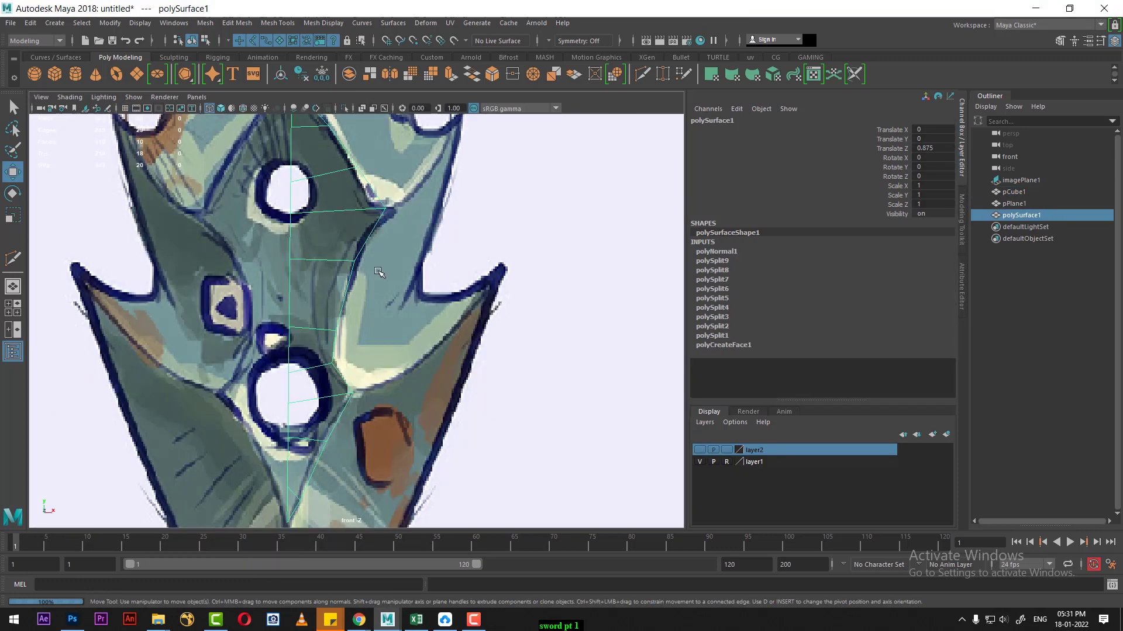
{"action": "middle_click_drag", "start_coordinate": [327, 217], "coordinate": [339, 372], "text": "alt"}
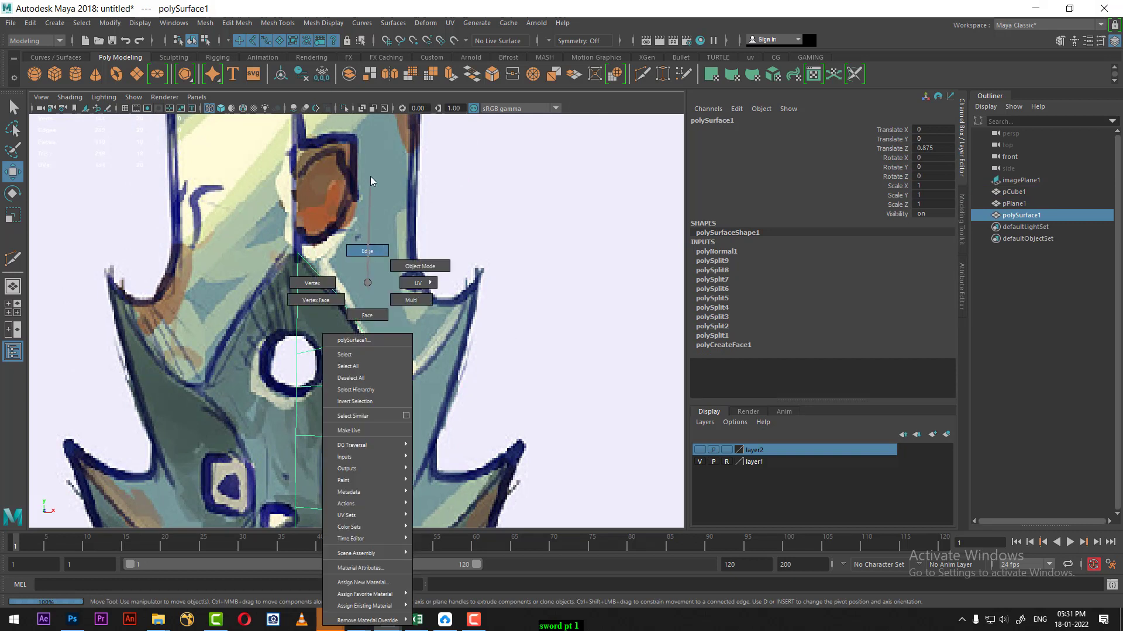
Select the two outer right edges, e[0:1], in Edge mode.
{"action": "right_click_drag", "start_coordinate": [369, 360], "coordinate": [367, 251]}
{"action": "left_click", "coordinate": [388, 365]}
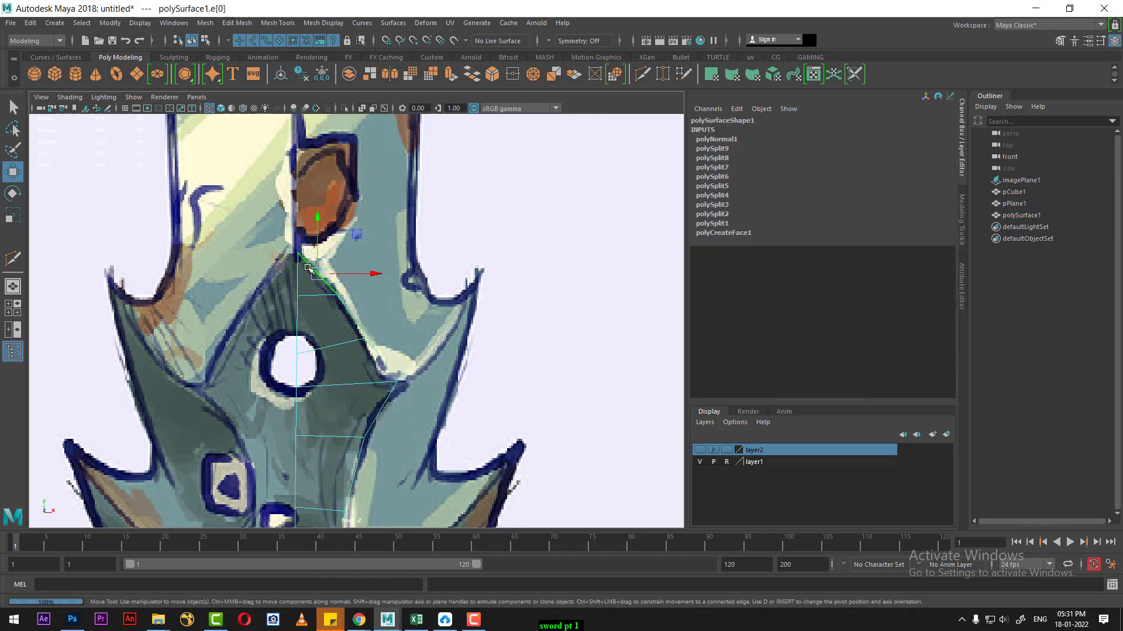
{"action": "double_click", "coordinate": [386, 360]}
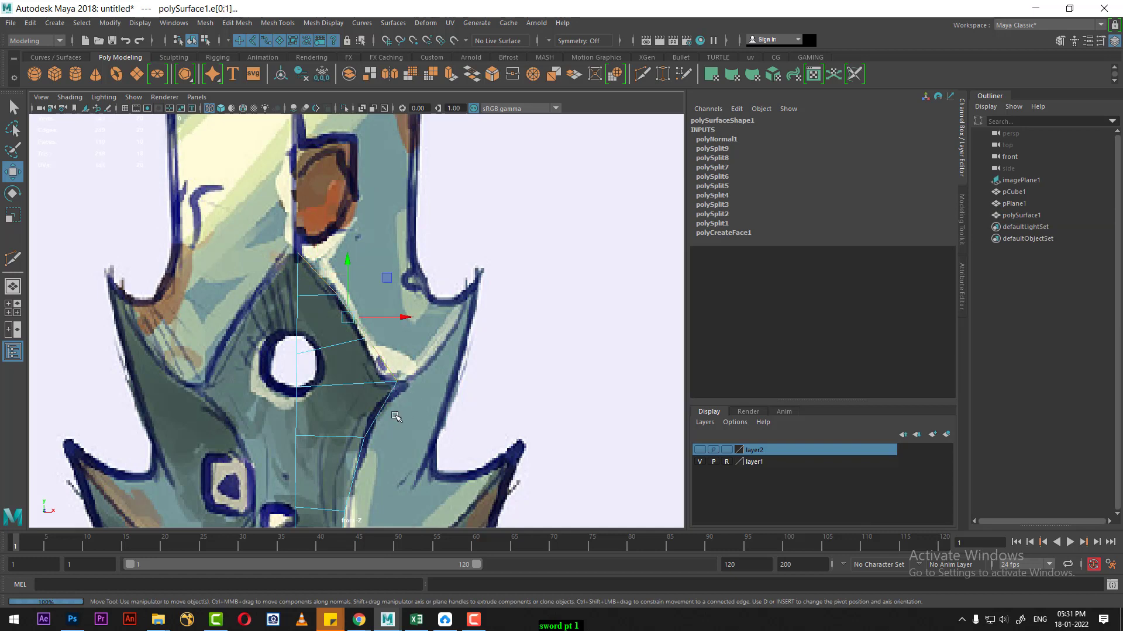
{"action": "middle_click_drag", "start_coordinate": [396, 367], "coordinate": [394, 303], "text": "alt"}
{"action": "scroll", "coordinate": [393, 269], "scroll_direction": "up", "scroll_amount": 1}
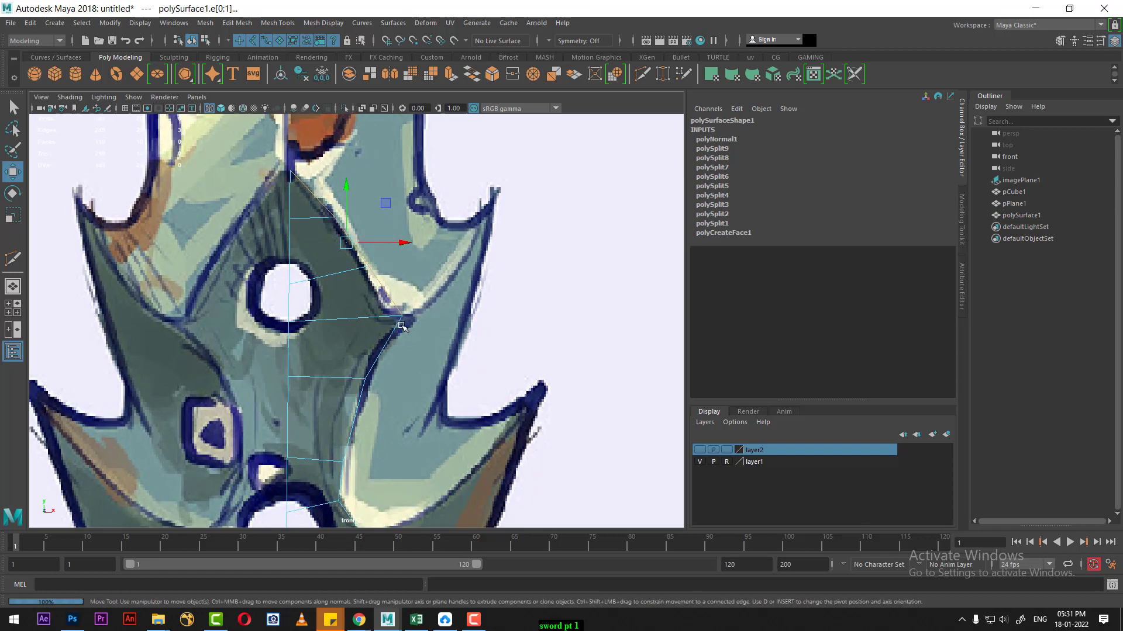
Extrude the right edges outward and place the first two new vertices on the guard outline.
{"action": "left_click_drag", "start_coordinate": [346, 243], "coordinate": [445, 191], "text": "shift"}
{"action": "middle_click_drag", "start_coordinate": [445, 191], "coordinate": [432, 307], "text": "alt"}
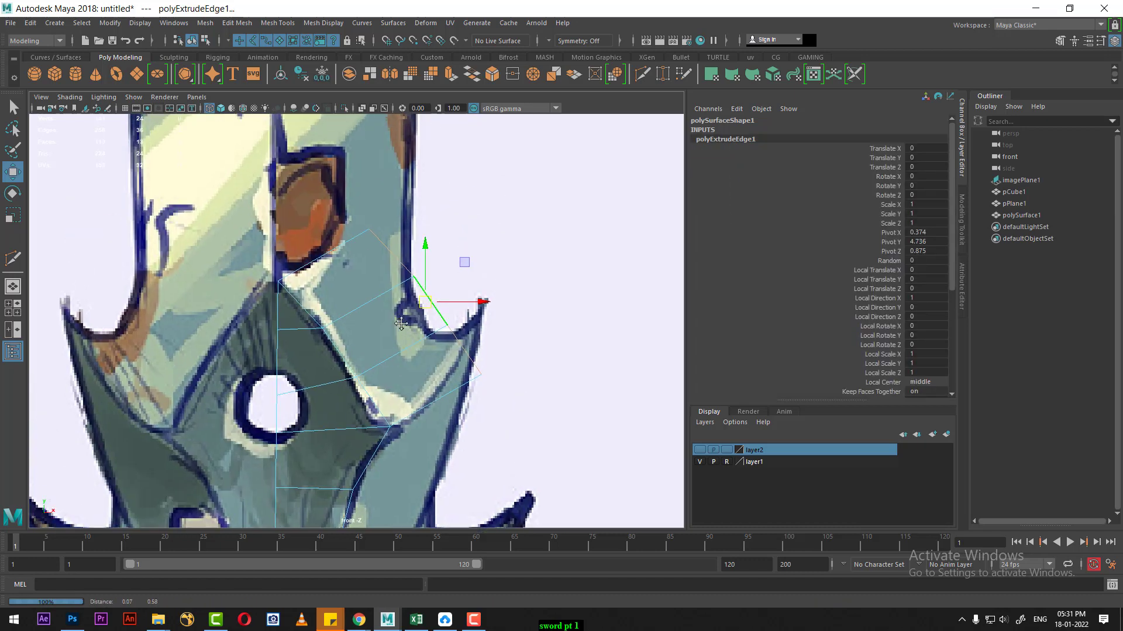
{"action": "key", "text": "w"}
{"action": "middle_click_drag", "start_coordinate": [356, 252], "coordinate": [393, 237]}
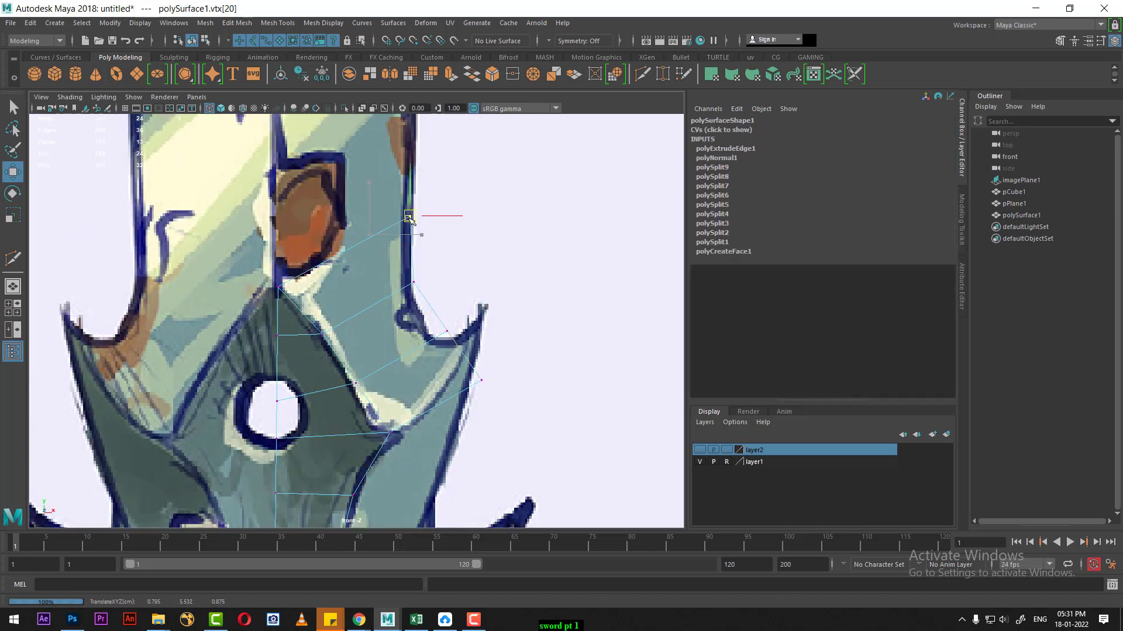
{"action": "left_click", "coordinate": [414, 283]}
{"action": "left_click_drag", "start_coordinate": [414, 283], "coordinate": [406, 287]}
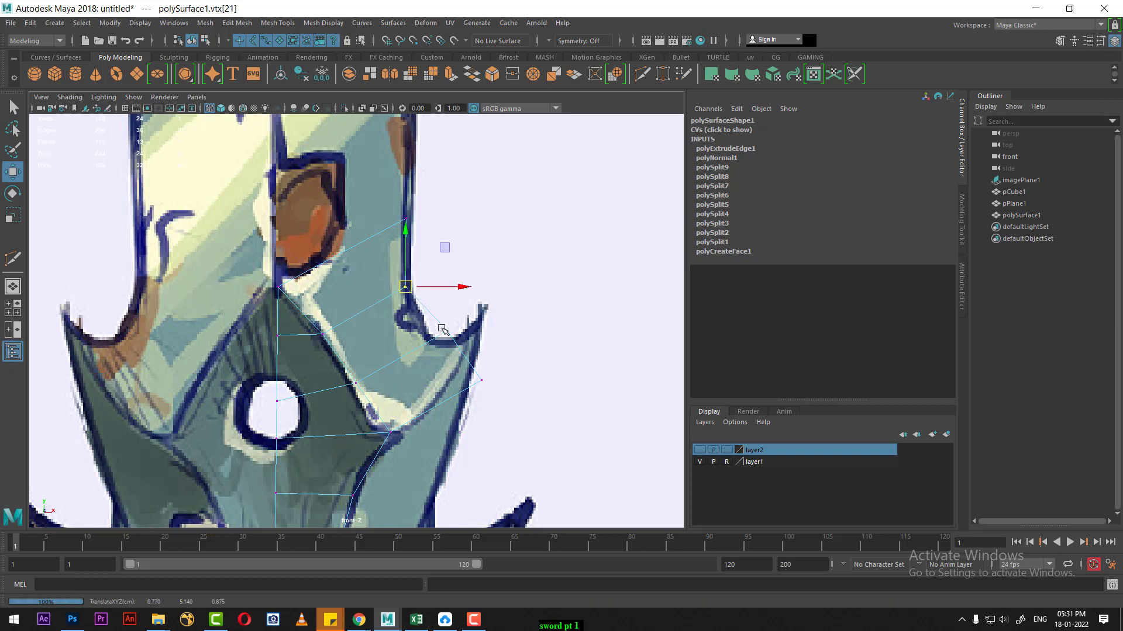
Pull the remaining new vertices into the inner curve and up to the spike tip.
{"action": "left_click", "coordinate": [447, 332]}
{"action": "left_click_drag", "start_coordinate": [447, 332], "coordinate": [429, 335]}
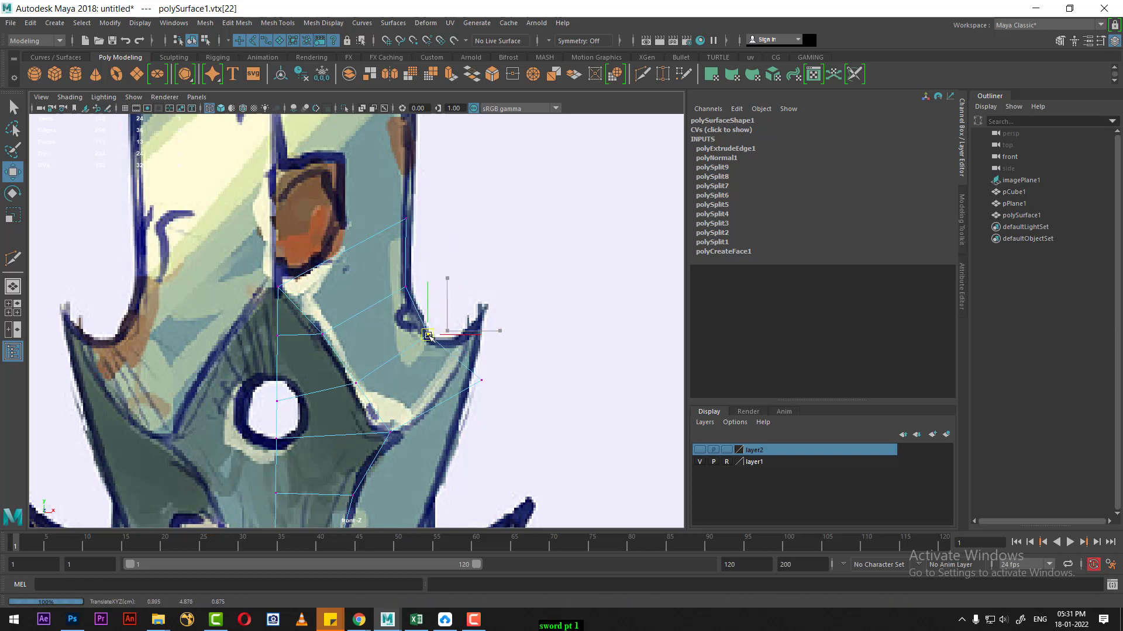
{"action": "left_click", "coordinate": [481, 381]}
{"action": "left_click_drag", "start_coordinate": [481, 381], "coordinate": [484, 327]}
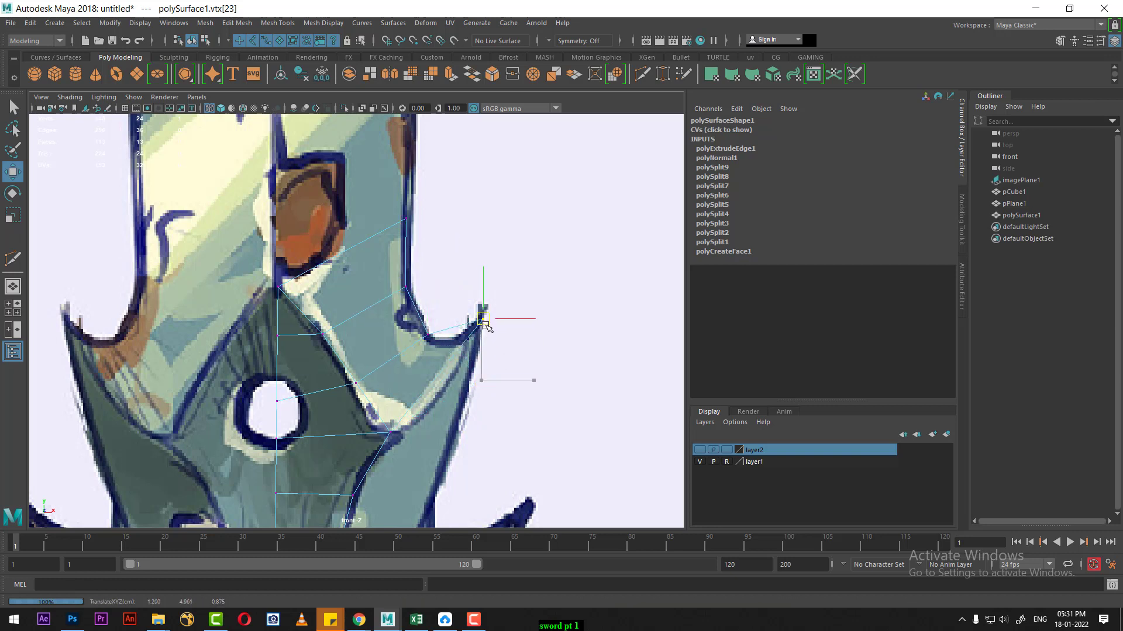
{"action": "left_click", "coordinate": [428, 336]}
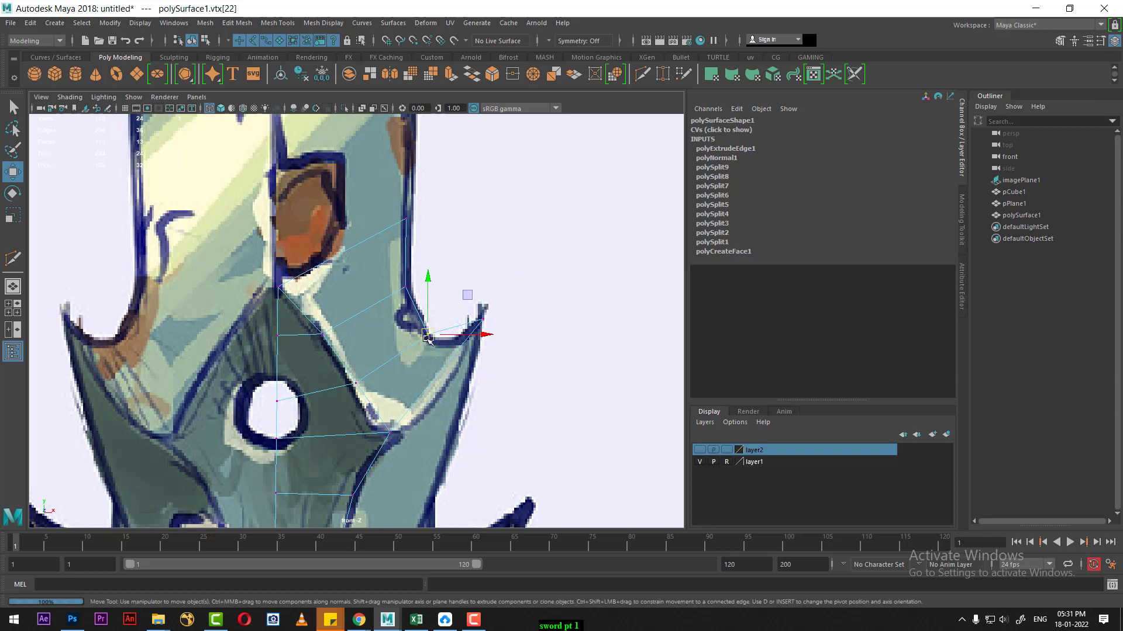
{"action": "left_click", "coordinate": [482, 320]}
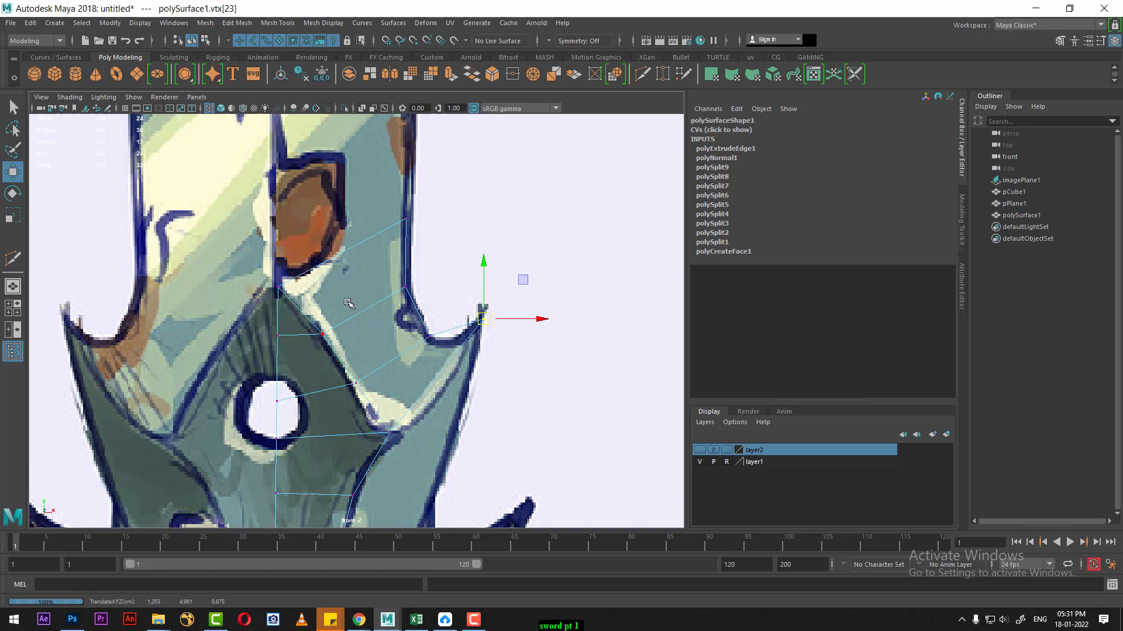
{"action": "left_click_drag", "start_coordinate": [395, 212], "coordinate": [504, 358]}
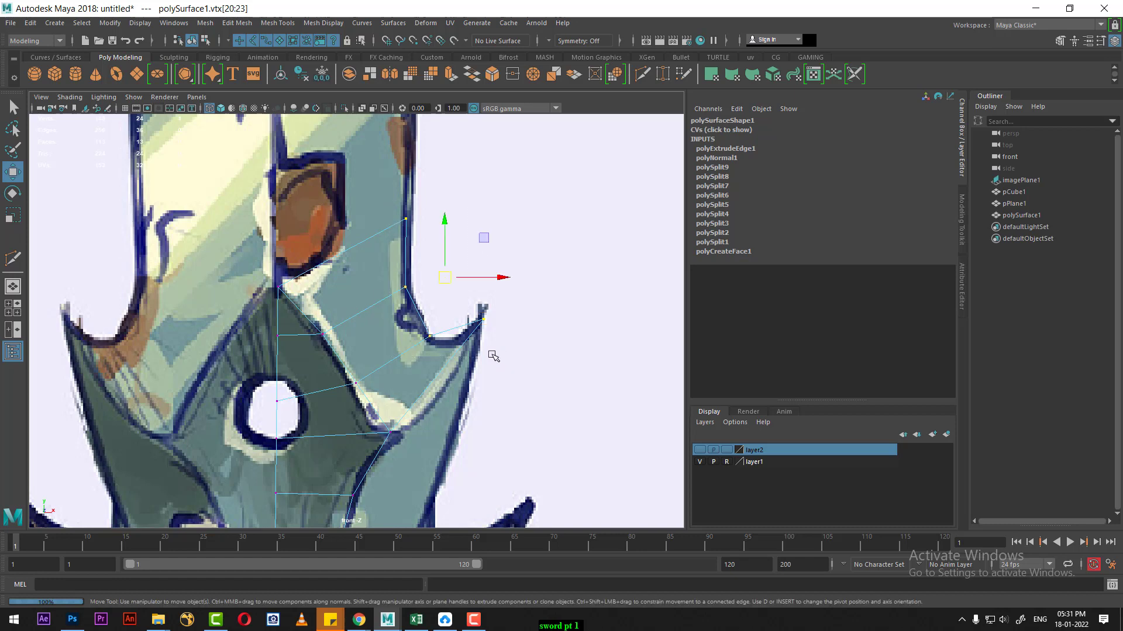
{"action": "key", "text": "space"}
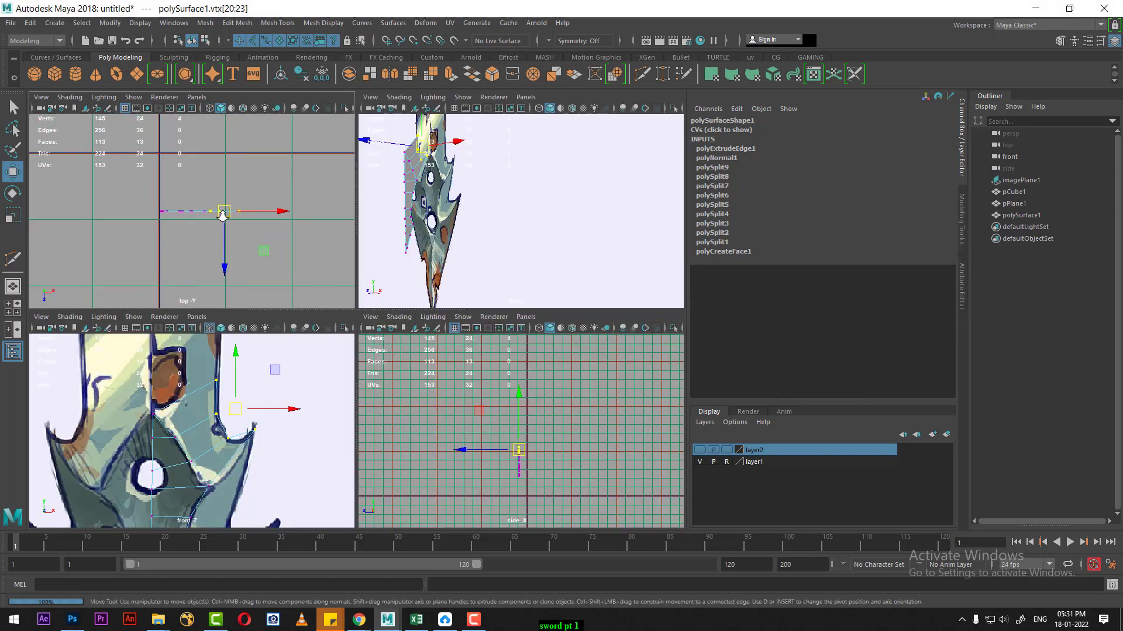
Push the selected spike vertices along Z to line up with the blade.
{"action": "scroll", "coordinate": [260, 257], "scroll_direction": "up", "scroll_amount": 3}
{"action": "left_click_drag", "start_coordinate": [261, 269], "coordinate": [262, 243]}
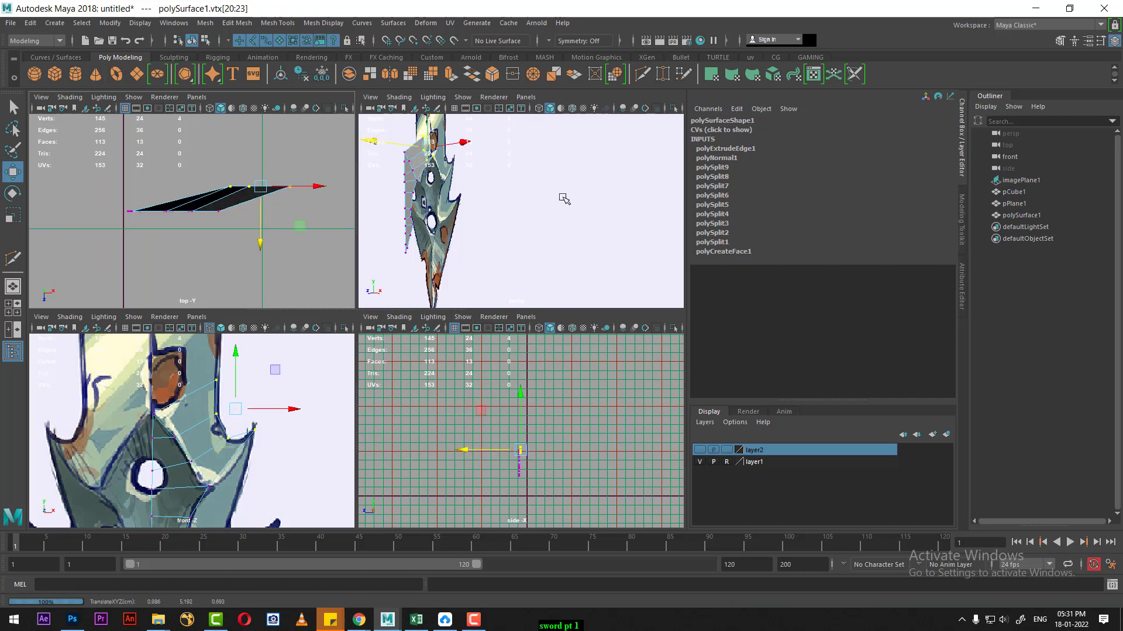
{"action": "left_click_drag", "start_coordinate": [562, 197], "coordinate": [541, 228], "text": "alt"}
{"action": "scroll", "coordinate": [541, 228], "scroll_direction": "up", "scroll_amount": 3}
{"action": "scroll", "coordinate": [542, 228], "scroll_direction": "up", "scroll_amount": 2}
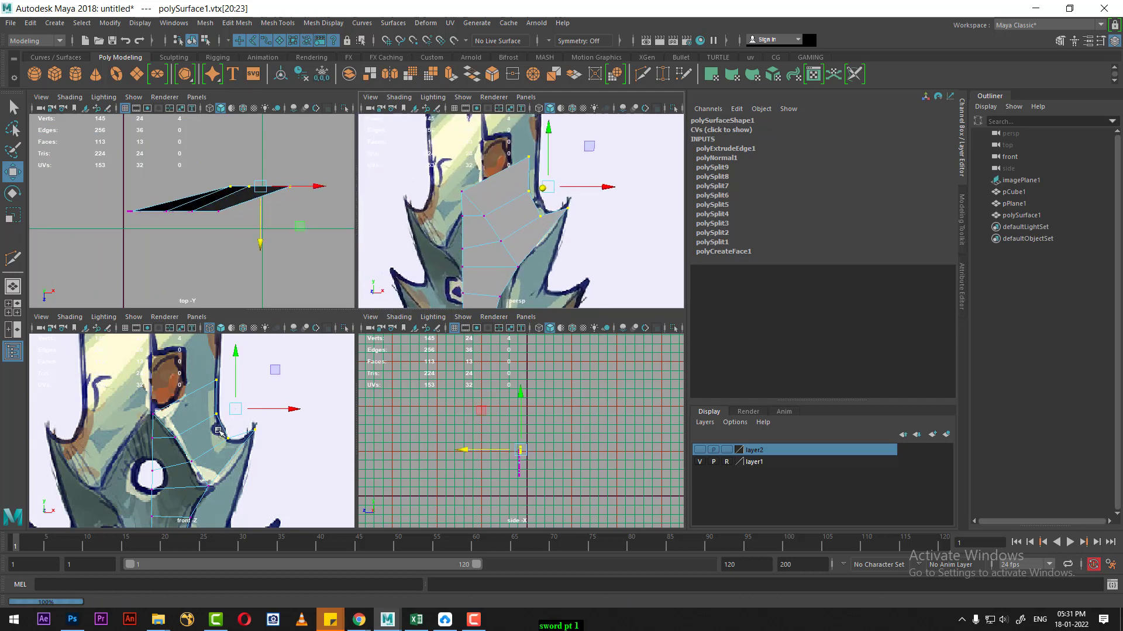
{"action": "scroll", "coordinate": [217, 431], "scroll_direction": "up", "scroll_amount": 1}
Show layer2 and move the whole polySurface1 to Translate Z 0.458.
{"action": "left_click", "coordinate": [700, 450]}
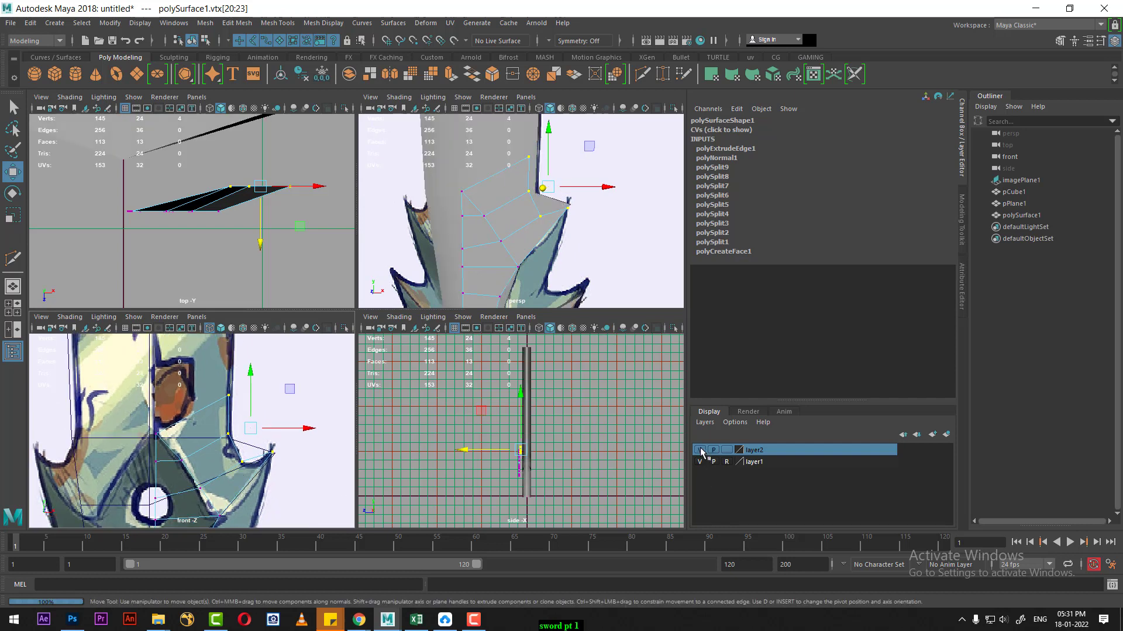
{"action": "scroll", "coordinate": [276, 279], "scroll_direction": "down", "scroll_amount": 2}
{"action": "scroll", "coordinate": [276, 279], "scroll_direction": "down", "scroll_amount": 1}
{"action": "key", "text": "space"}
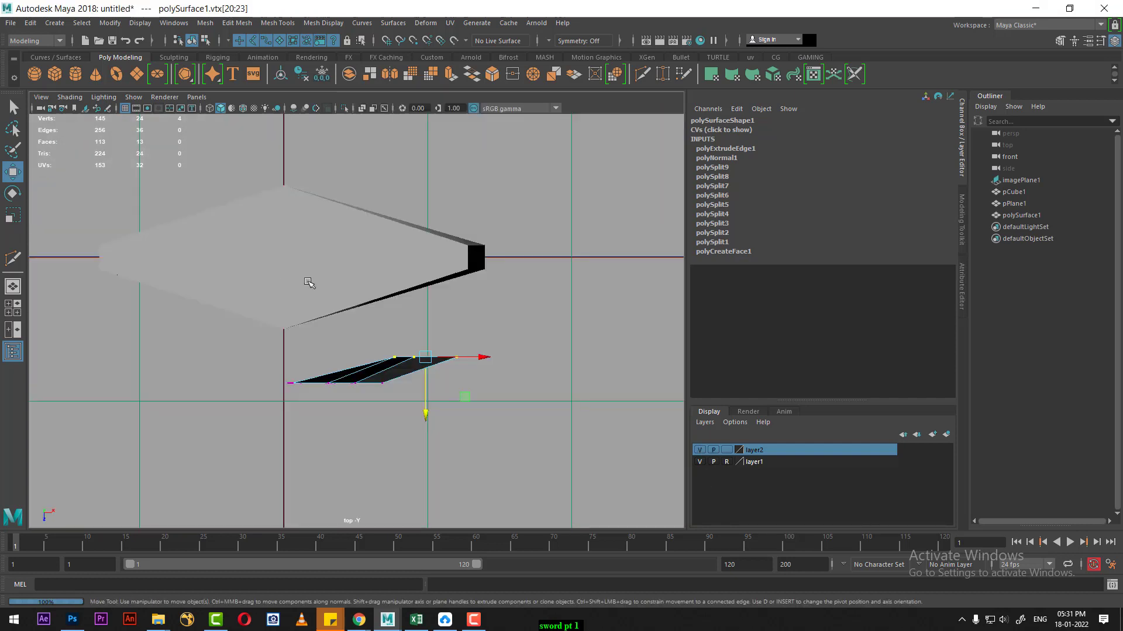
{"action": "scroll", "coordinate": [308, 280], "scroll_direction": "up", "scroll_amount": 1}
{"action": "right_click_drag", "start_coordinate": [358, 282], "coordinate": [513, 238]}
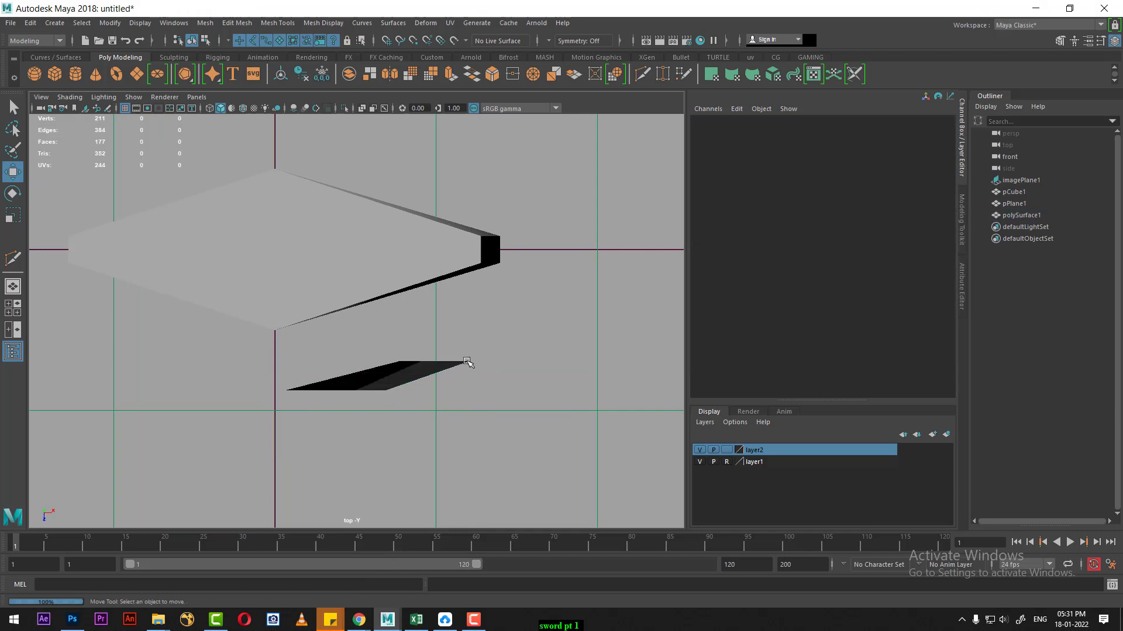
{"action": "left_click", "coordinate": [386, 377]}
{"action": "left_click_drag", "start_coordinate": [282, 447], "coordinate": [290, 383]}
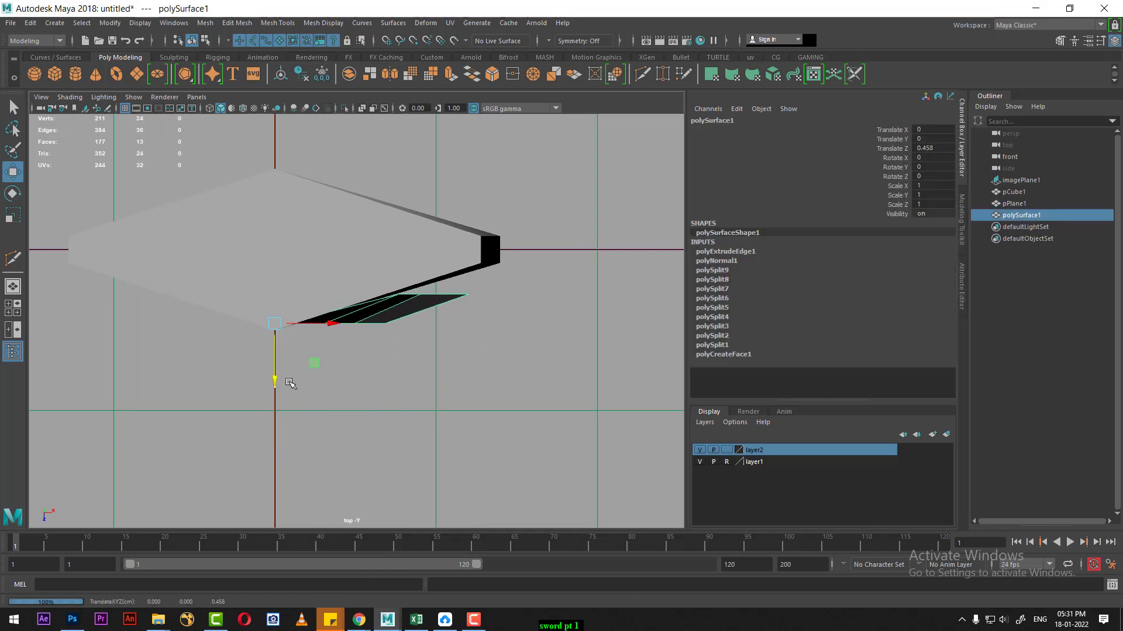
Return to the four-view layout and switch polySurface1 back to Vertex mode.
{"action": "key", "text": "space"}
{"action": "left_click_drag", "start_coordinate": [508, 251], "coordinate": [588, 262], "text": "alt"}
{"action": "scroll", "coordinate": [224, 454], "scroll_direction": "down", "scroll_amount": 2}
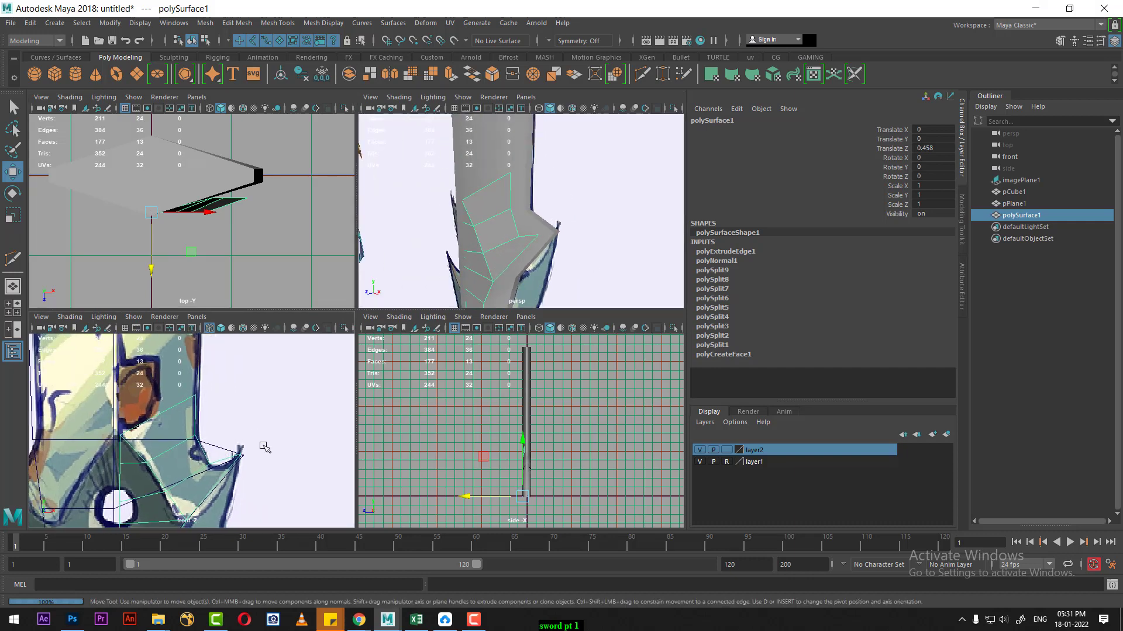
{"action": "scroll", "coordinate": [260, 446], "scroll_direction": "down", "scroll_amount": 3}
{"action": "middle_click_drag", "start_coordinate": [316, 455], "coordinate": [246, 453], "text": "alt"}
{"action": "right_click", "coordinate": [246, 454]}
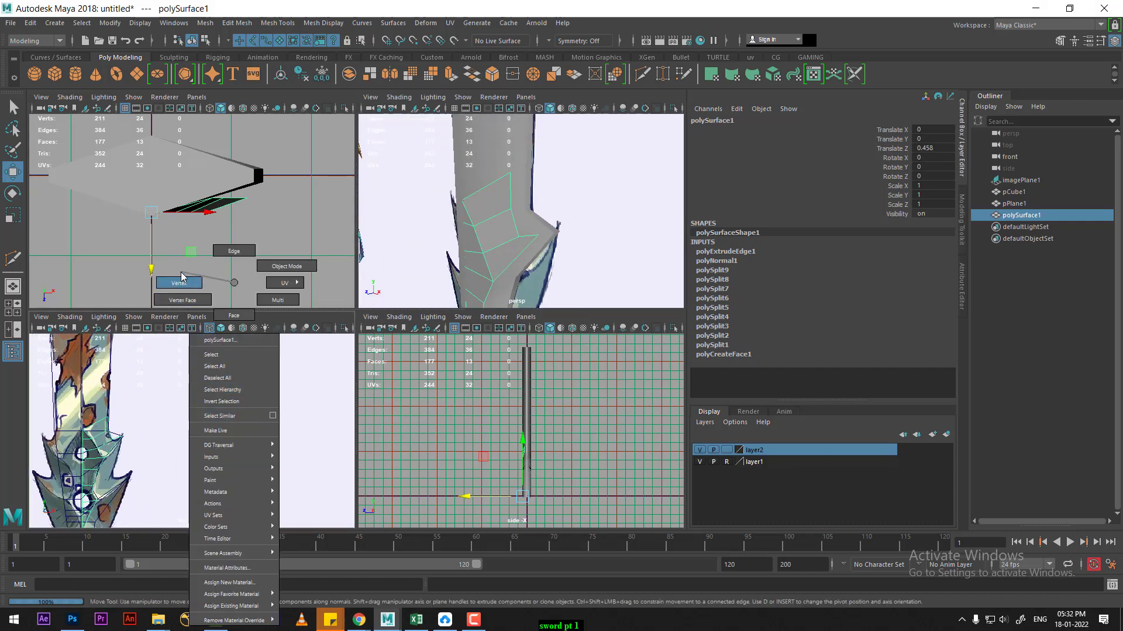
{"action": "right_click_drag", "start_coordinate": [214, 415], "coordinate": [179, 283]}
Orbit the perspective view around the blade, then maximise the front view.
{"action": "scroll", "coordinate": [150, 469], "scroll_direction": "up", "scroll_amount": 3}
{"action": "scroll", "coordinate": [242, 431], "scroll_direction": "up", "scroll_amount": 3}
{"action": "scroll", "coordinate": [241, 431], "scroll_direction": "up", "scroll_amount": 3}
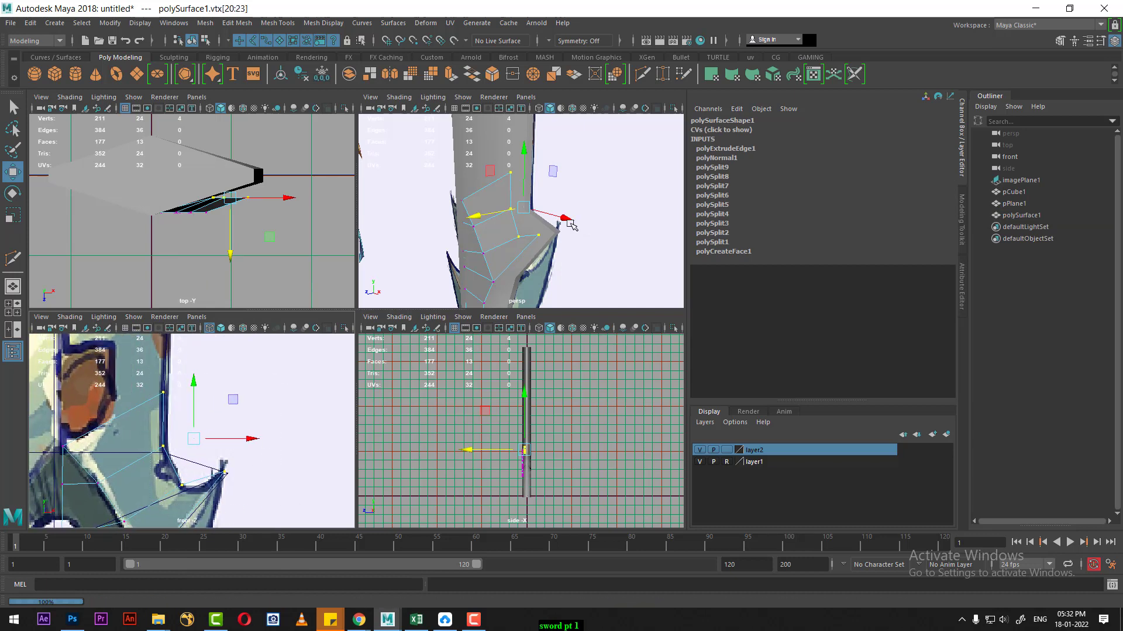
{"action": "mouse_move", "coordinate": [444, 228]}
{"action": "left_mouse_down", "text": "alt"}
{"action": "mouse_move", "coordinate": [388, 196]}
{"action": "mouse_move", "coordinate": [544, 248]}
{"action": "mouse_move", "coordinate": [442, 272]}
{"action": "left_mouse_up", "text": "alt"}
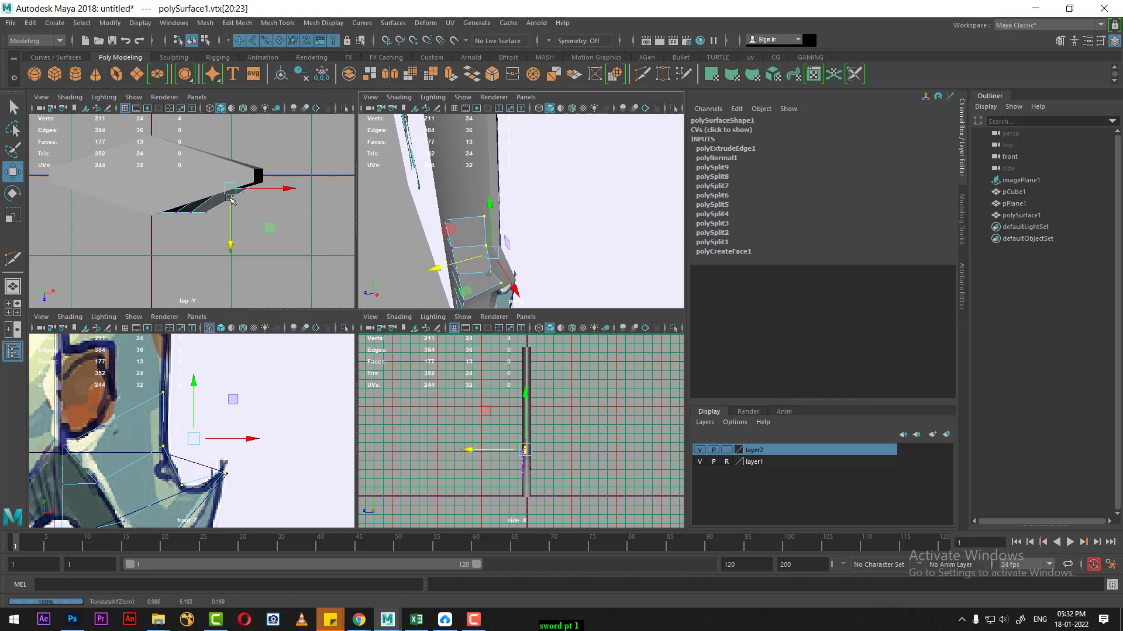
{"action": "scroll", "coordinate": [237, 223], "scroll_direction": "up", "scroll_amount": 1}
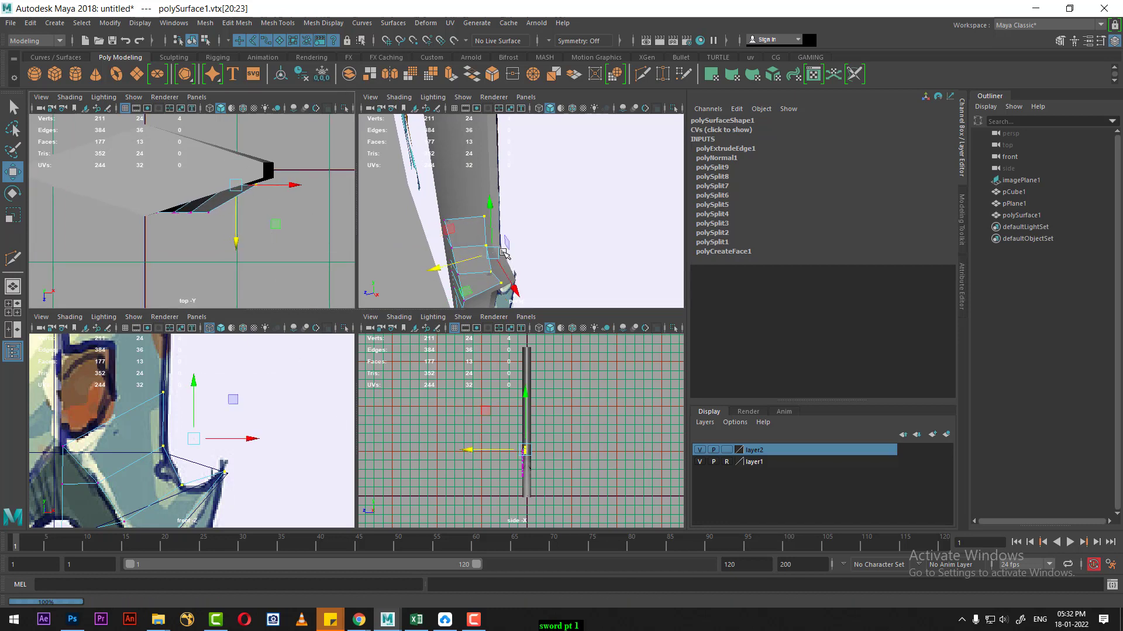
{"action": "mouse_move", "coordinate": [480, 234]}
{"action": "left_mouse_down", "text": "alt"}
{"action": "mouse_move", "coordinate": [497, 217]}
{"action": "mouse_move", "coordinate": [461, 206]}
{"action": "left_mouse_up", "text": "alt"}
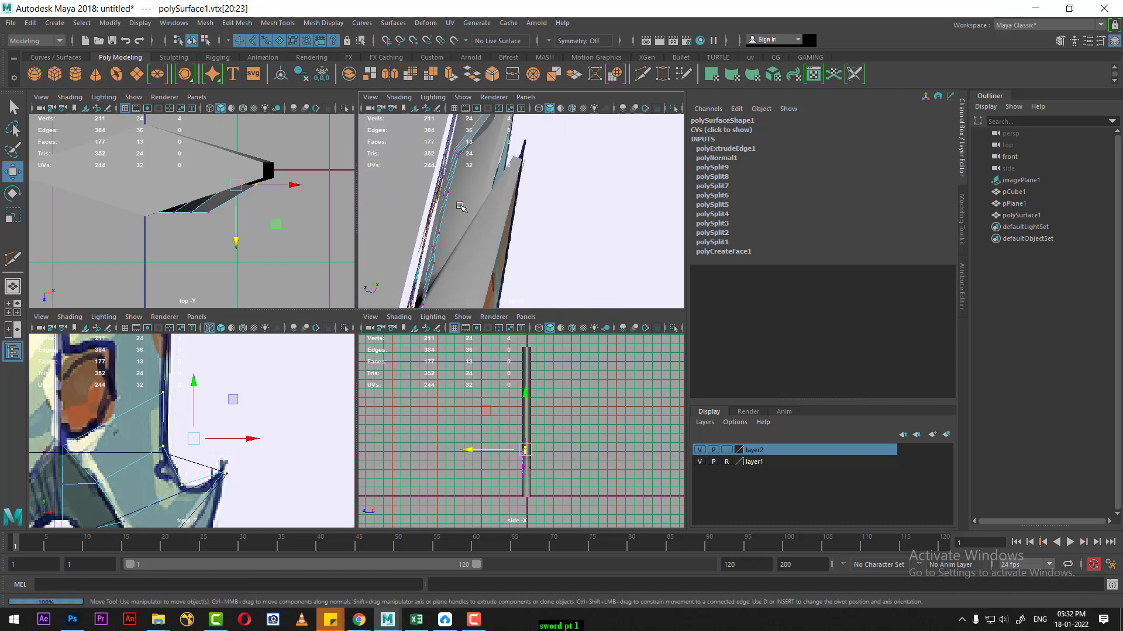
{"action": "scroll", "coordinate": [227, 456], "scroll_direction": "up", "scroll_amount": 2}
{"action": "scroll", "coordinate": [258, 426], "scroll_direction": "up", "scroll_amount": 2}
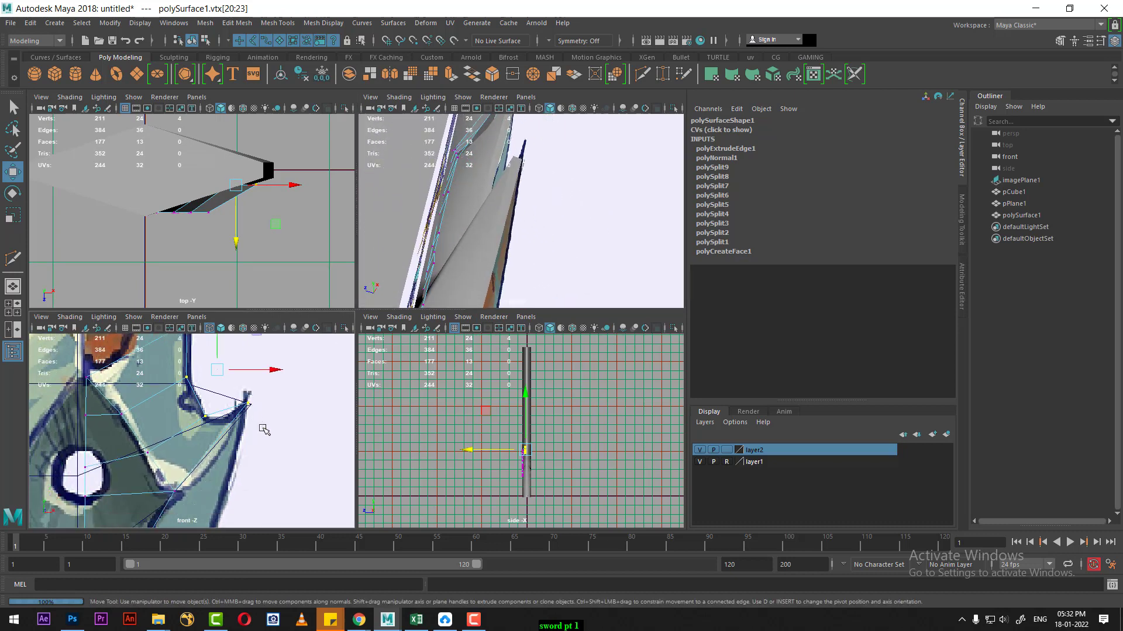
{"action": "key", "text": "space"}
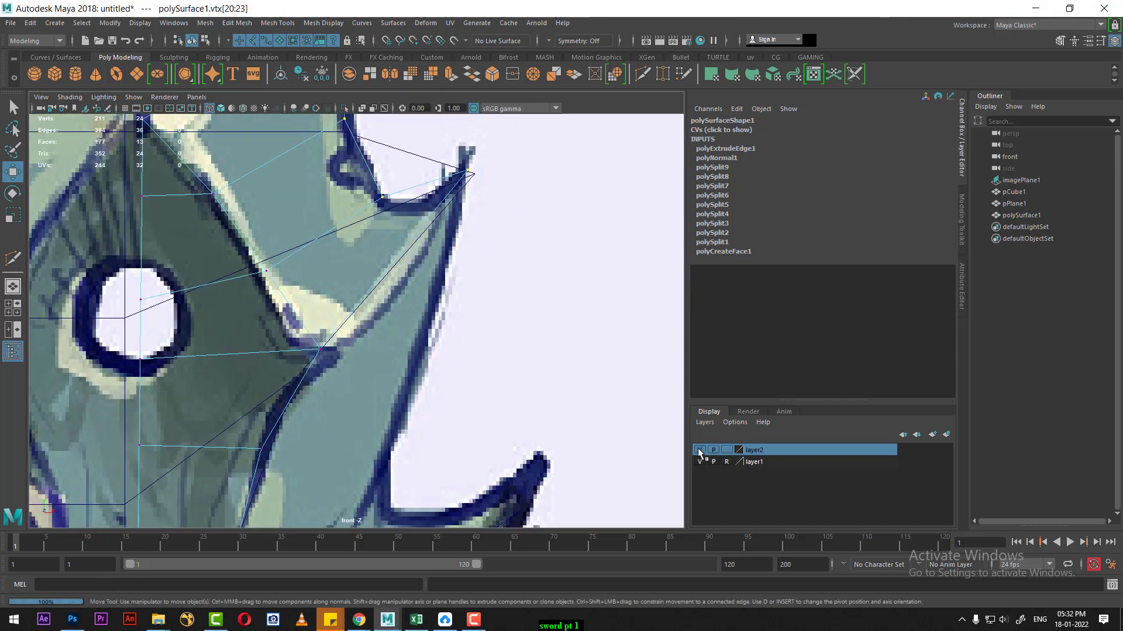
Set layer2 to Template so its geometry stays visible but unselectable.
{"action": "left_click", "coordinate": [700, 450]}
{"action": "middle_click_drag", "start_coordinate": [286, 390], "coordinate": [312, 279], "text": "alt"}
{"action": "right_click_drag", "start_coordinate": [316, 301], "coordinate": [313, 252]}
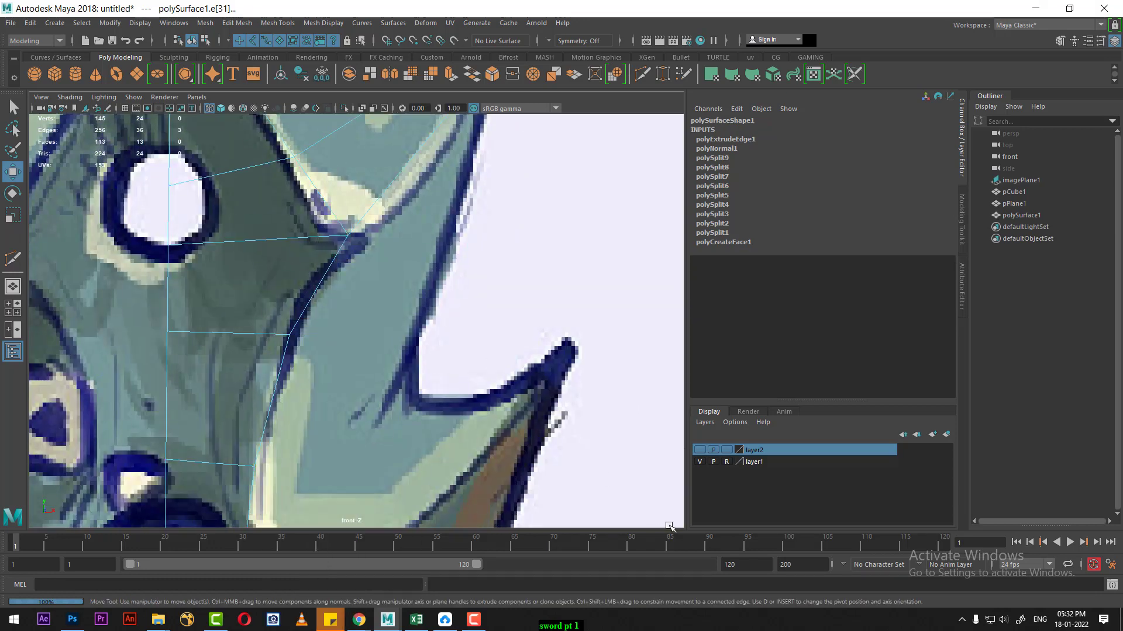
{"action": "left_click", "coordinate": [700, 450]}
{"action": "left_click", "coordinate": [728, 450]}
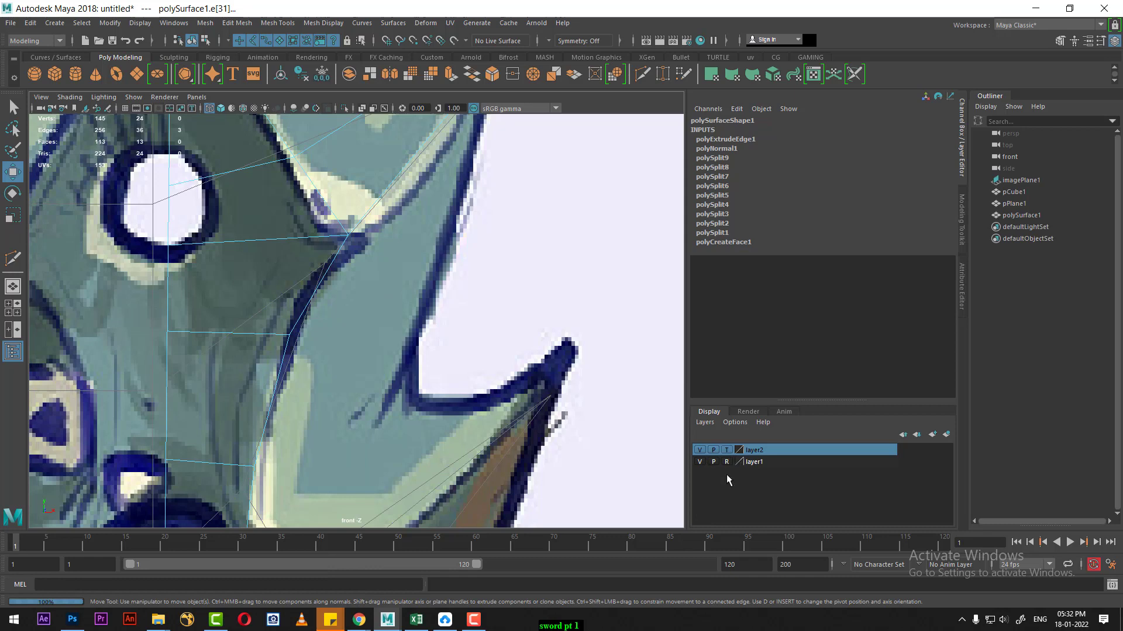
Select the guard's four outer edges, e[2:5], in Edge mode.
{"action": "middle_click_drag", "start_coordinate": [351, 334], "coordinate": [351, 283], "text": "alt"}
{"action": "right_click_drag", "start_coordinate": [305, 245], "coordinate": [333, 233]}
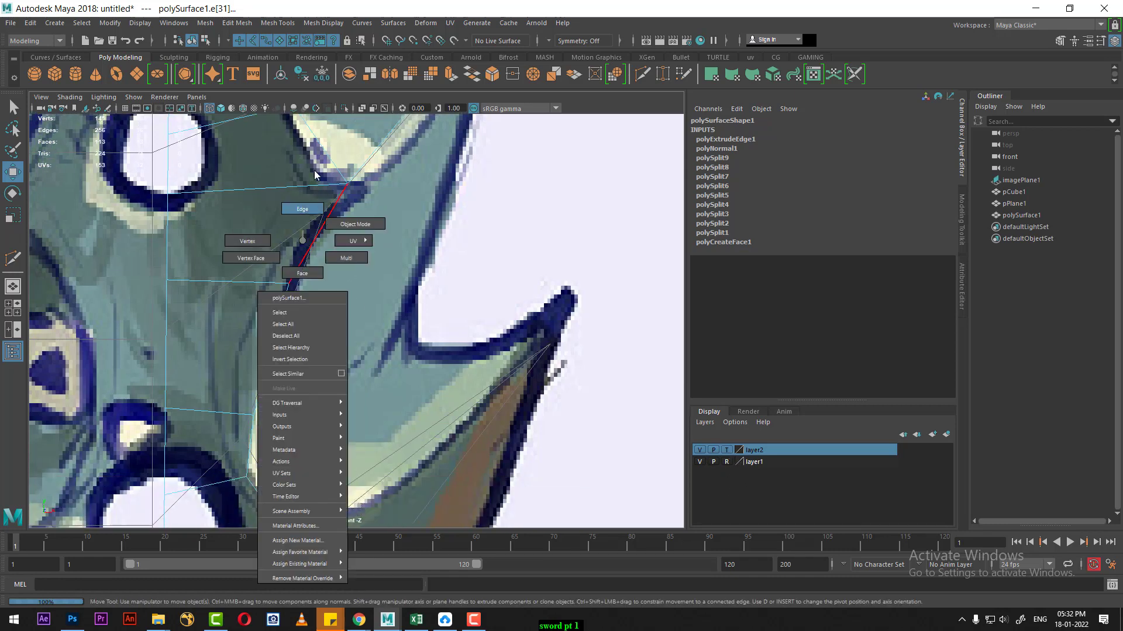
{"action": "left_click", "coordinate": [317, 235]}
{"action": "middle_click_drag", "start_coordinate": [292, 355], "coordinate": [293, 266], "text": "alt"}
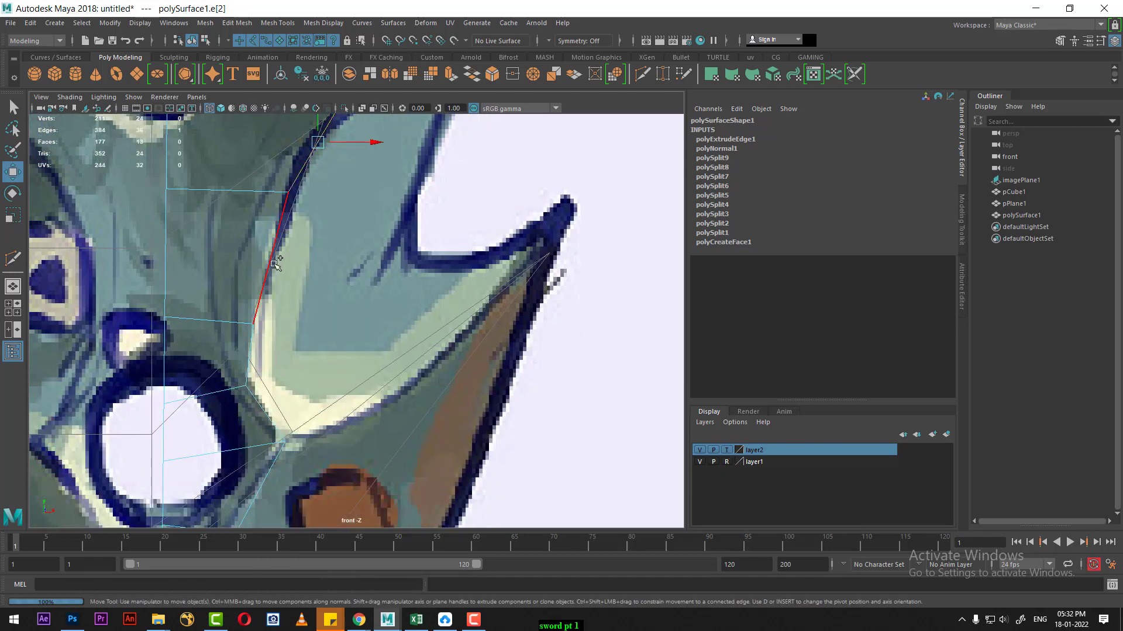
{"action": "left_click", "coordinate": [273, 264], "text": "shift"}
{"action": "left_click", "coordinate": [255, 375], "text": "shift"}
{"action": "left_click", "coordinate": [264, 407], "text": "shift"}
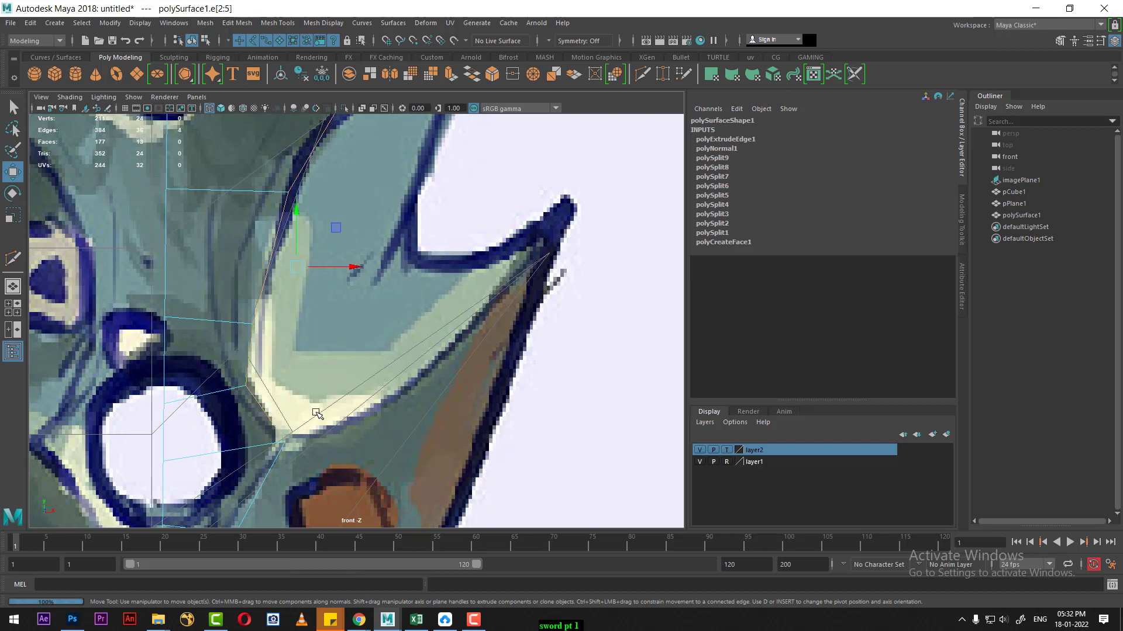
Extrude the selected edges outward toward the reference spike.
{"action": "scroll", "coordinate": [304, 289], "scroll_direction": "down", "scroll_amount": 3}
{"action": "scroll", "coordinate": [401, 366], "scroll_direction": "down", "scroll_amount": 2}
{"action": "scroll", "coordinate": [401, 366], "scroll_direction": "down", "scroll_amount": 1}
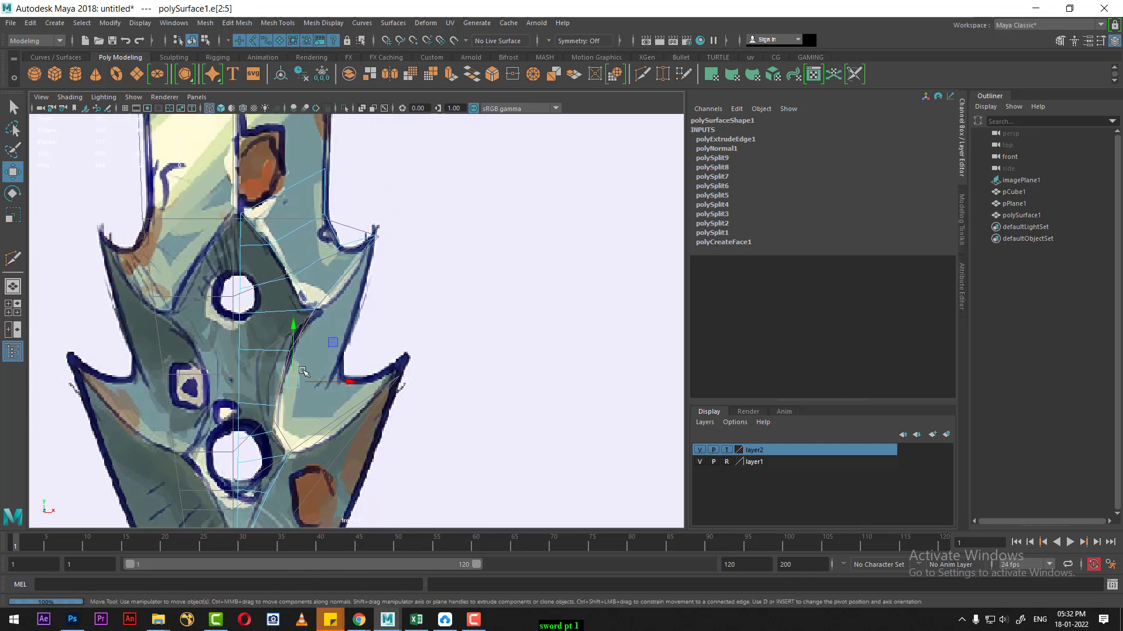
{"action": "scroll", "coordinate": [293, 400], "scroll_direction": "up", "scroll_amount": 2}
{"action": "left_click_drag", "start_coordinate": [294, 392], "coordinate": [360, 351], "text": "shift"}
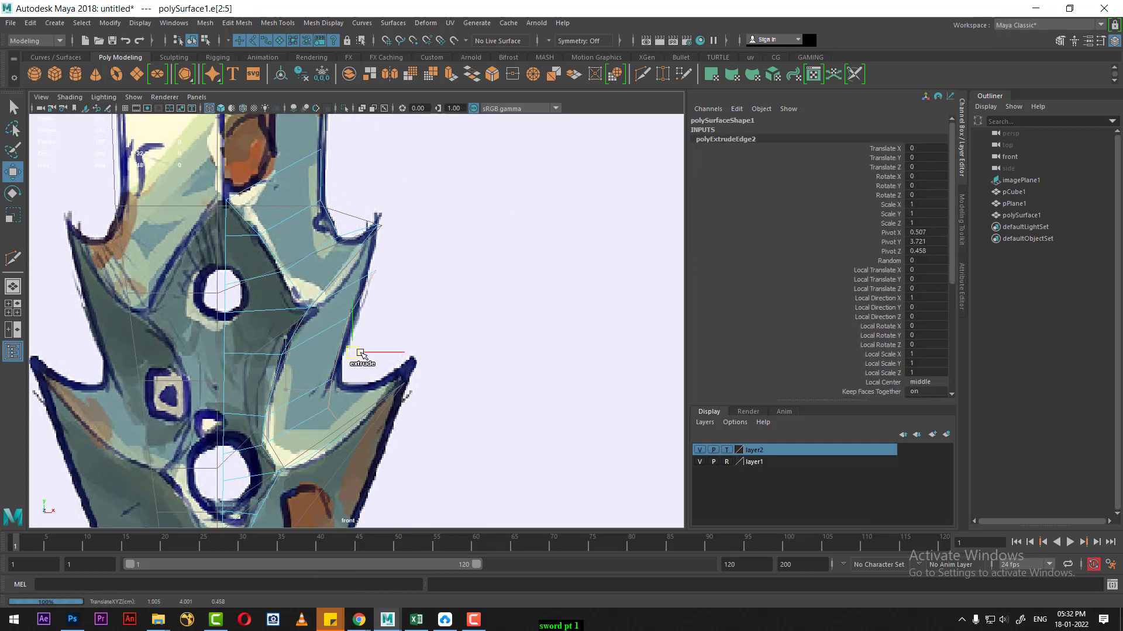
Move the new tip vertex onto the reference spike's point, nudging it slightly along X.
{"action": "scroll", "coordinate": [357, 298], "scroll_direction": "up", "scroll_amount": 2}
{"action": "right_click_drag", "start_coordinate": [336, 295], "coordinate": [316, 295]}
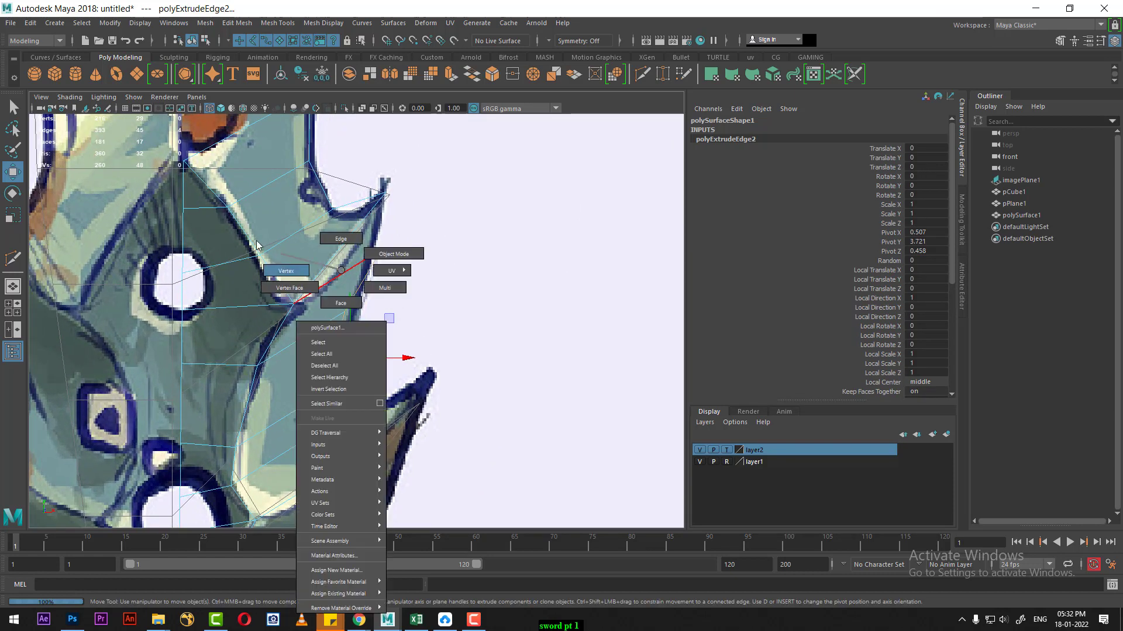
{"action": "scroll", "coordinate": [335, 300], "scroll_direction": "up", "scroll_amount": 2}
{"action": "mouse_move", "coordinate": [335, 300]}
{"action": "left_mouse_down"}
{"action": "mouse_move", "coordinate": [300, 344]}
{"action": "mouse_move", "coordinate": [321, 245]}
{"action": "left_mouse_up"}
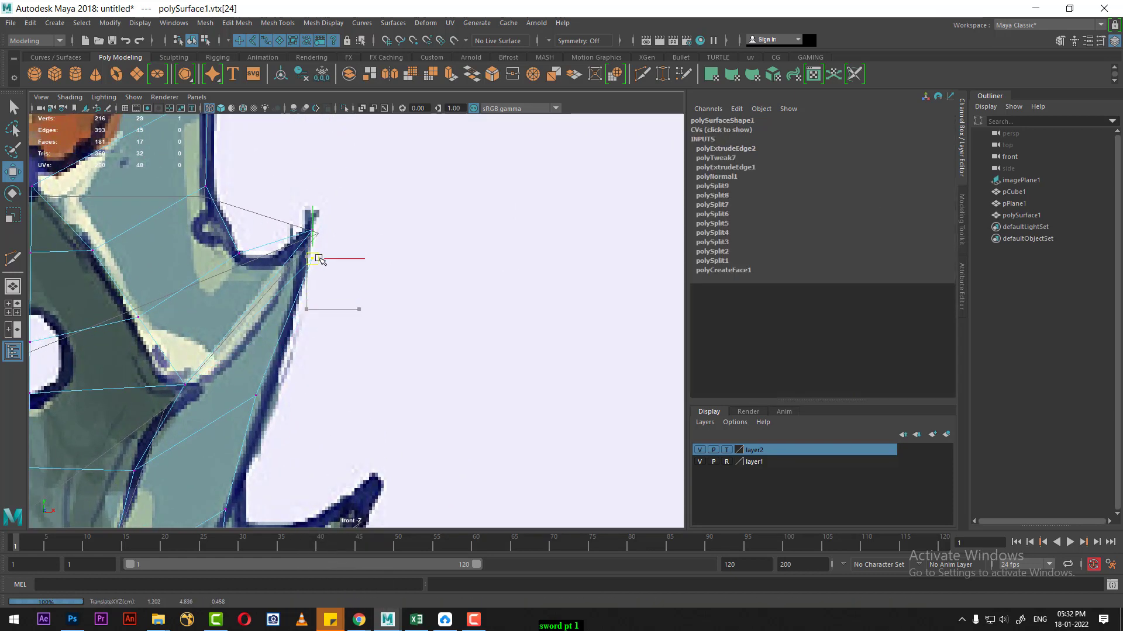
{"action": "scroll", "coordinate": [326, 306], "scroll_direction": "up", "scroll_amount": 2}
{"action": "middle_click_drag", "start_coordinate": [326, 306], "coordinate": [385, 377], "text": "alt"}
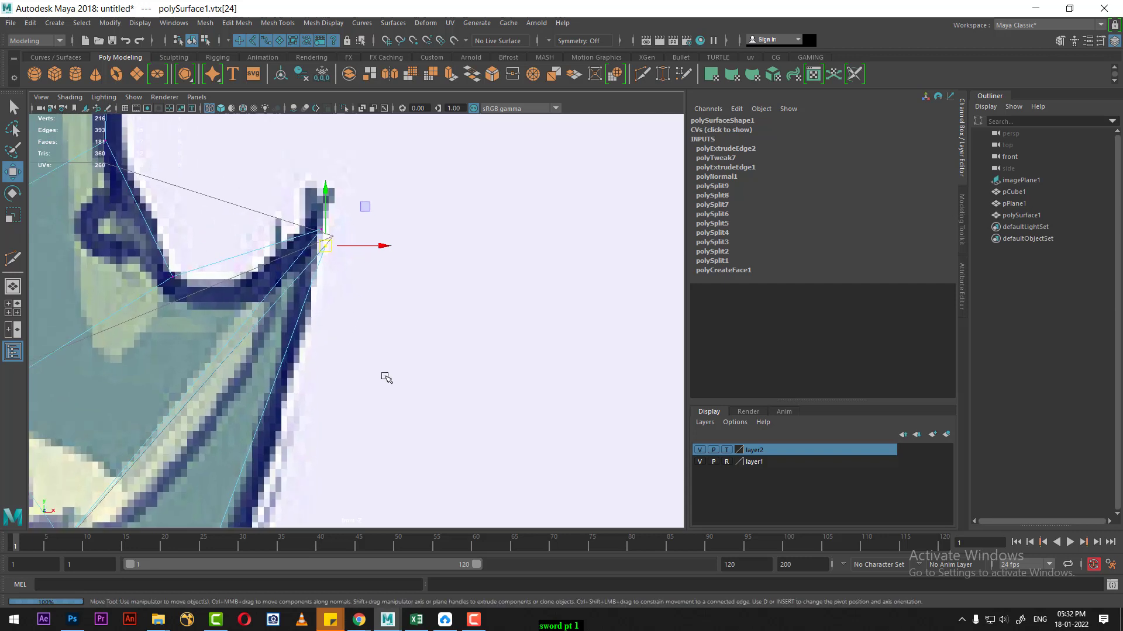
{"action": "left_click", "coordinate": [700, 450]}
{"action": "mouse_move", "coordinate": [341, 249]}
{"action": "left_mouse_down"}
{"action": "mouse_move", "coordinate": [307, 218]}
{"action": "mouse_move", "coordinate": [363, 259]}
{"action": "left_mouse_up"}
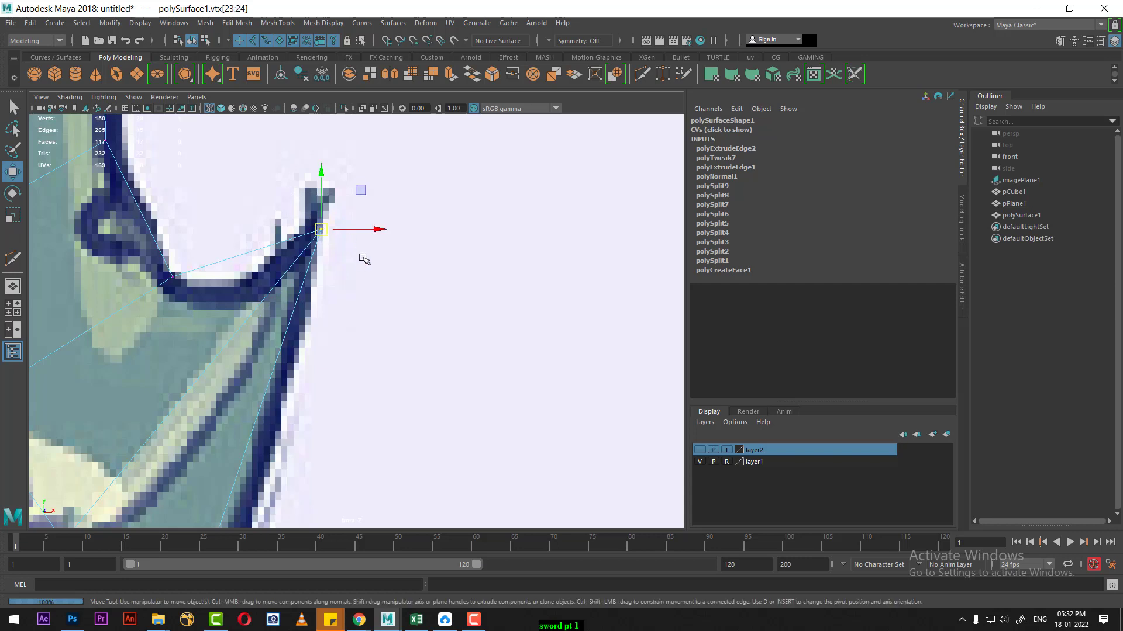
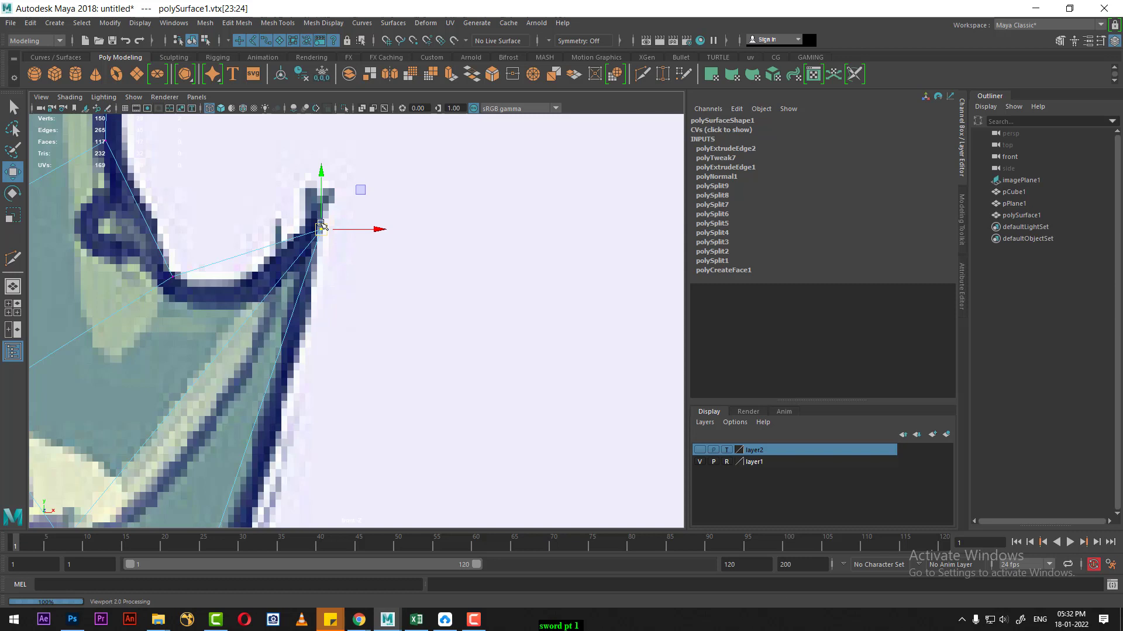
Merge the doubled vertices at the upper spike into one vertex at center.
{"action": "right_click_drag", "start_coordinate": [345, 260], "coordinate": [356, 171], "text": "shift"}
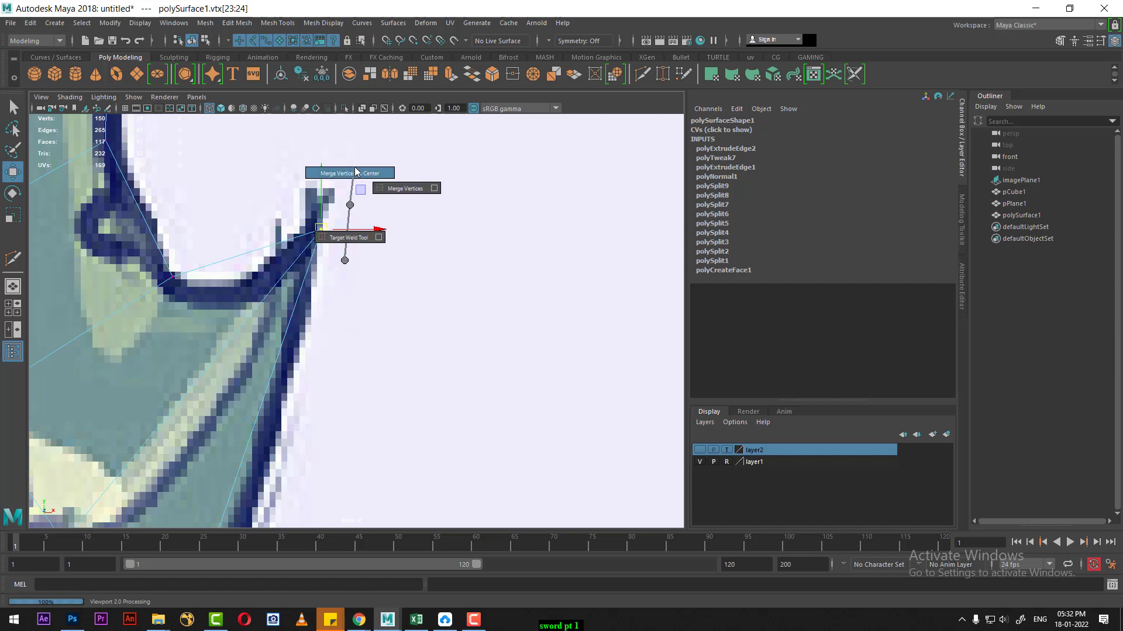
{"action": "right_click_drag", "start_coordinate": [379, 158], "coordinate": [357, 191], "text": "shift"}
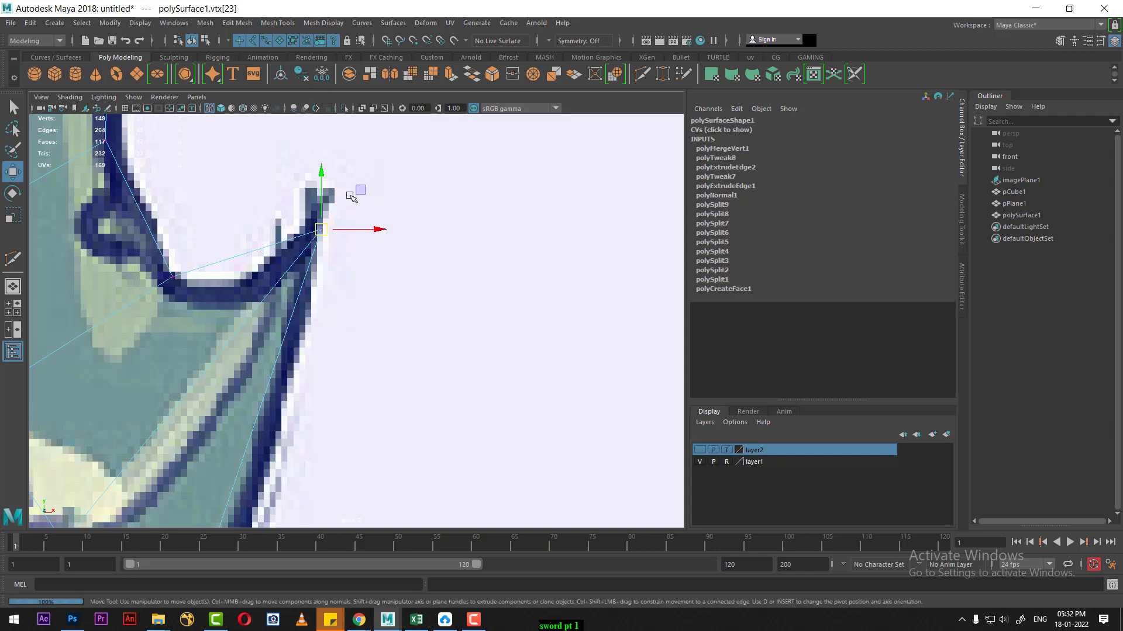
{"action": "scroll", "coordinate": [357, 190], "scroll_direction": "down", "scroll_amount": 5}
{"action": "scroll", "coordinate": [458, 446], "scroll_direction": "up", "scroll_amount": 3}
{"action": "mouse_move", "coordinate": [458, 446]}
{"action": "middle_mouse_down", "text": "alt"}
{"action": "mouse_move", "coordinate": [393, 440]}
{"action": "mouse_move", "coordinate": [383, 383]}
{"action": "middle_mouse_up", "text": "alt"}
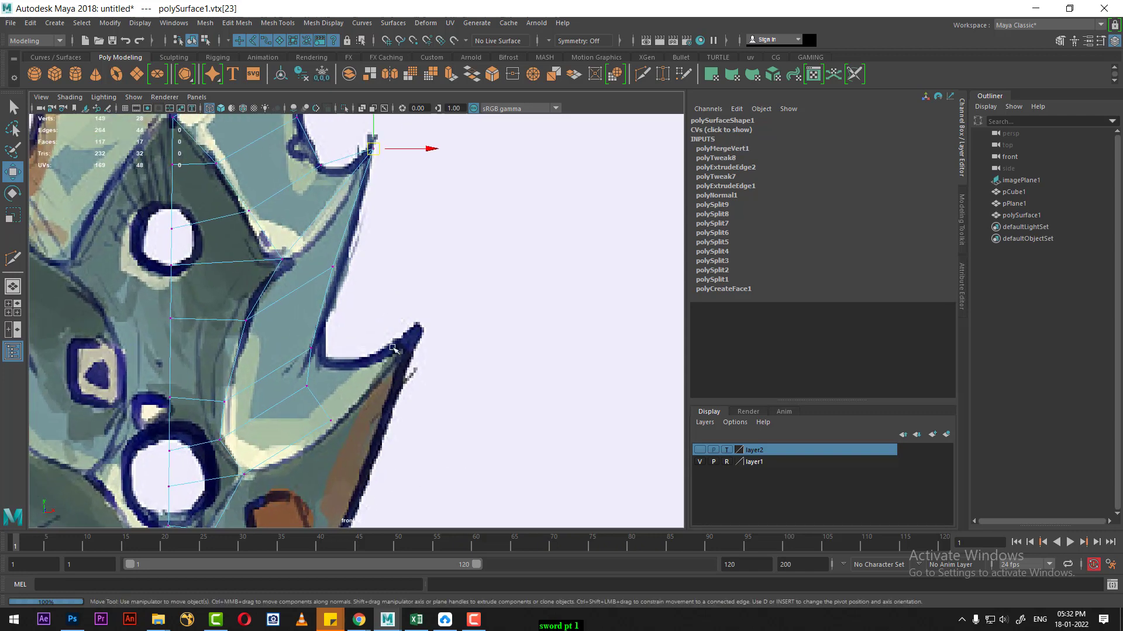
{"action": "scroll", "coordinate": [390, 337], "scroll_direction": "up", "scroll_amount": 4}
Slide the notch vertices onto the reference outline, including the notch's inner corner.
{"action": "left_click_drag", "start_coordinate": [321, 243], "coordinate": [330, 242]}
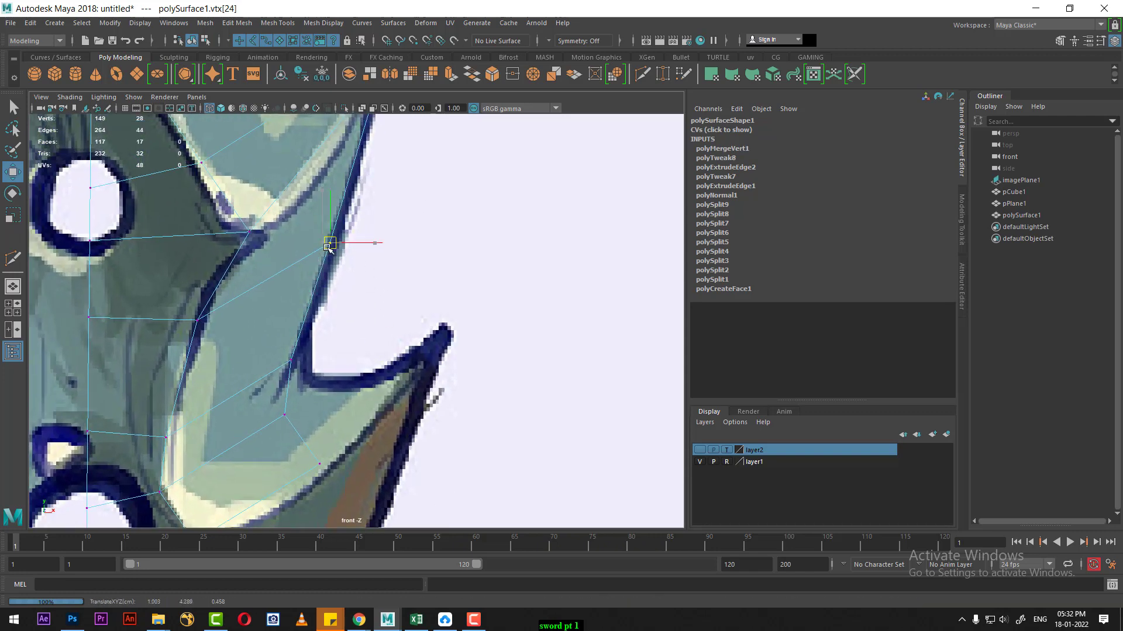
{"action": "left_click", "coordinate": [291, 361]}
{"action": "left_click_drag", "start_coordinate": [290, 360], "coordinate": [295, 354]}
{"action": "middle_click_drag", "start_coordinate": [299, 351], "coordinate": [313, 275], "text": "alt"}
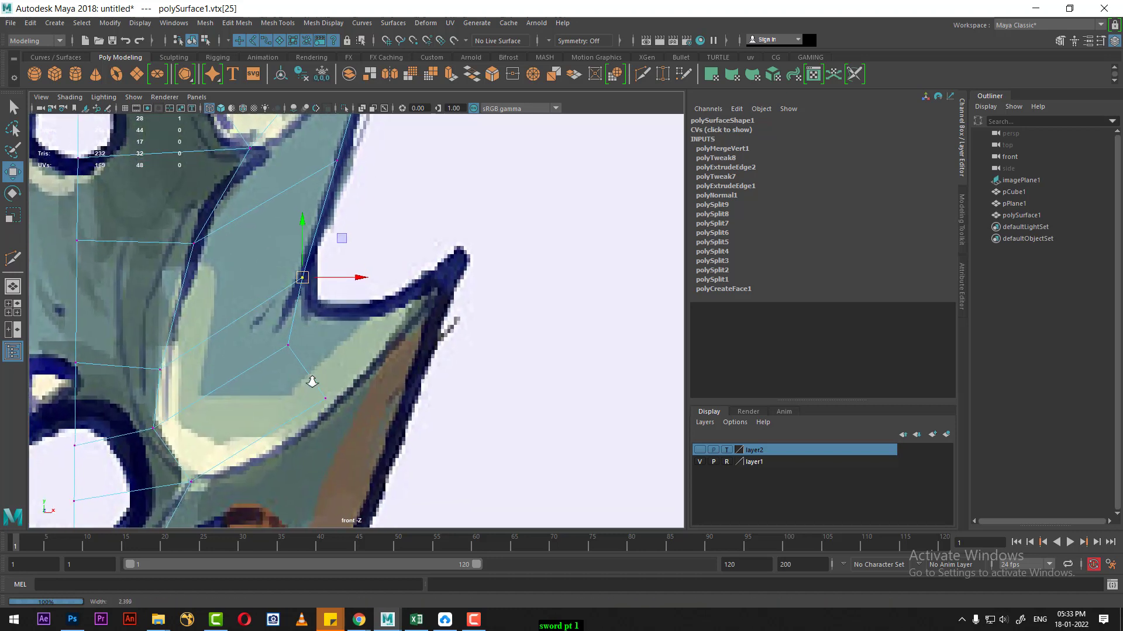
{"action": "left_click", "coordinate": [309, 325]}
{"action": "left_click_drag", "start_coordinate": [311, 320], "coordinate": [318, 310]}
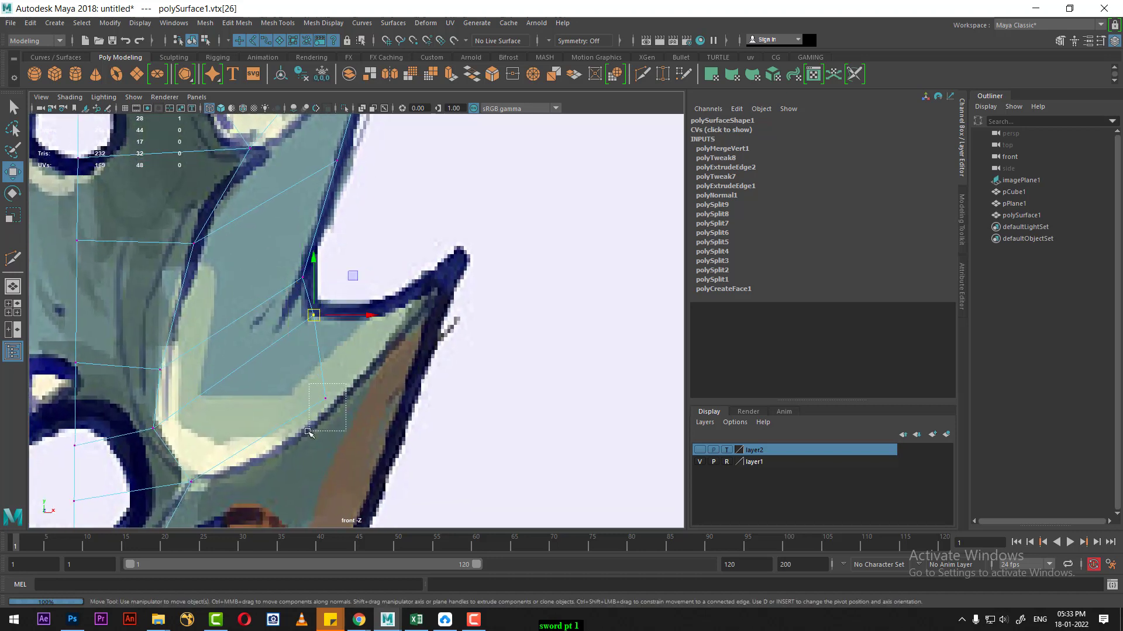
Pull a vertex out to the spike tip, then select the remaining notch vertices.
{"action": "left_click", "coordinate": [325, 398]}
{"action": "left_click_drag", "start_coordinate": [325, 398], "coordinate": [459, 276]}
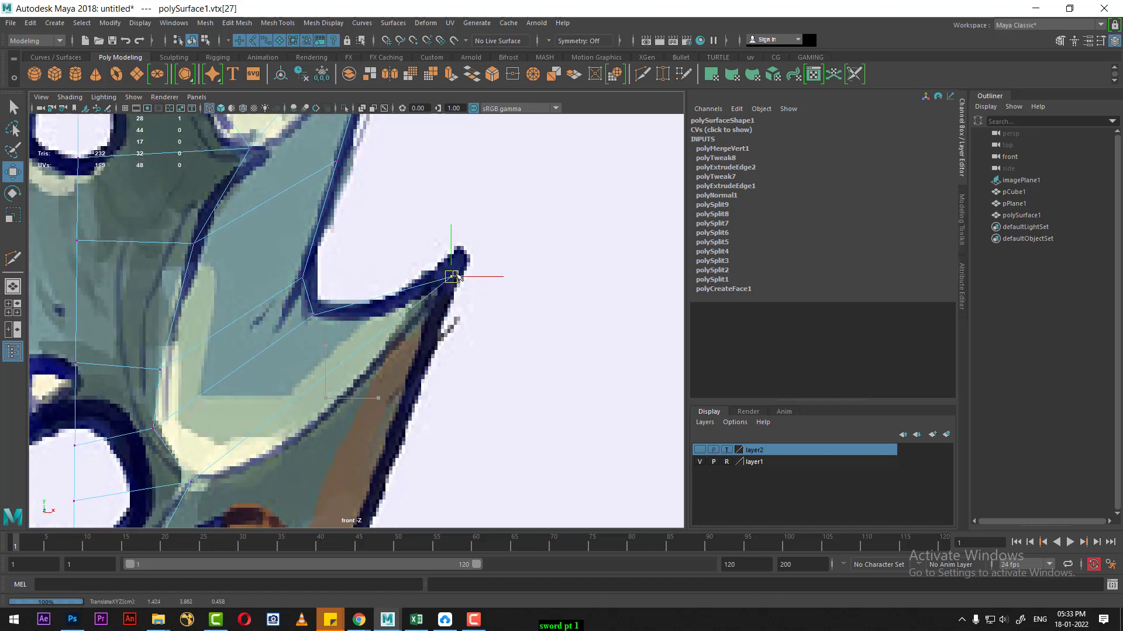
{"action": "middle_click_drag", "start_coordinate": [456, 276], "coordinate": [473, 193], "text": "alt"}
{"action": "scroll", "coordinate": [242, 363], "scroll_direction": "up", "scroll_amount": 1}
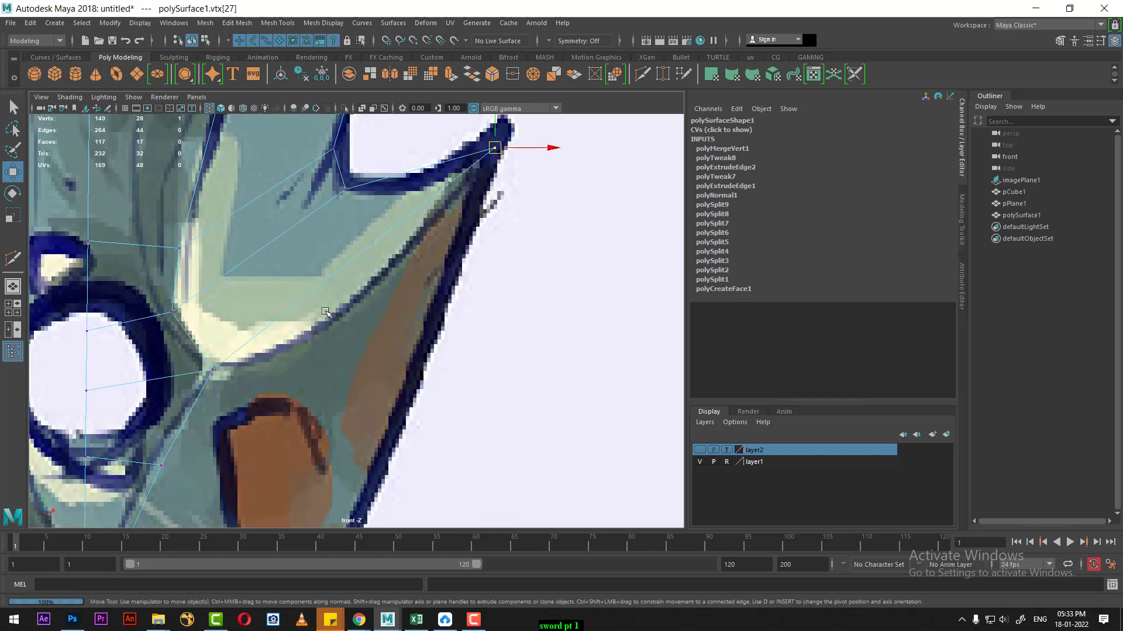
{"action": "mouse_move", "coordinate": [326, 311]}
{"action": "middle_mouse_down", "text": "alt"}
{"action": "mouse_move", "coordinate": [304, 333]}
{"action": "mouse_move", "coordinate": [330, 365]}
{"action": "middle_mouse_up", "text": "alt"}
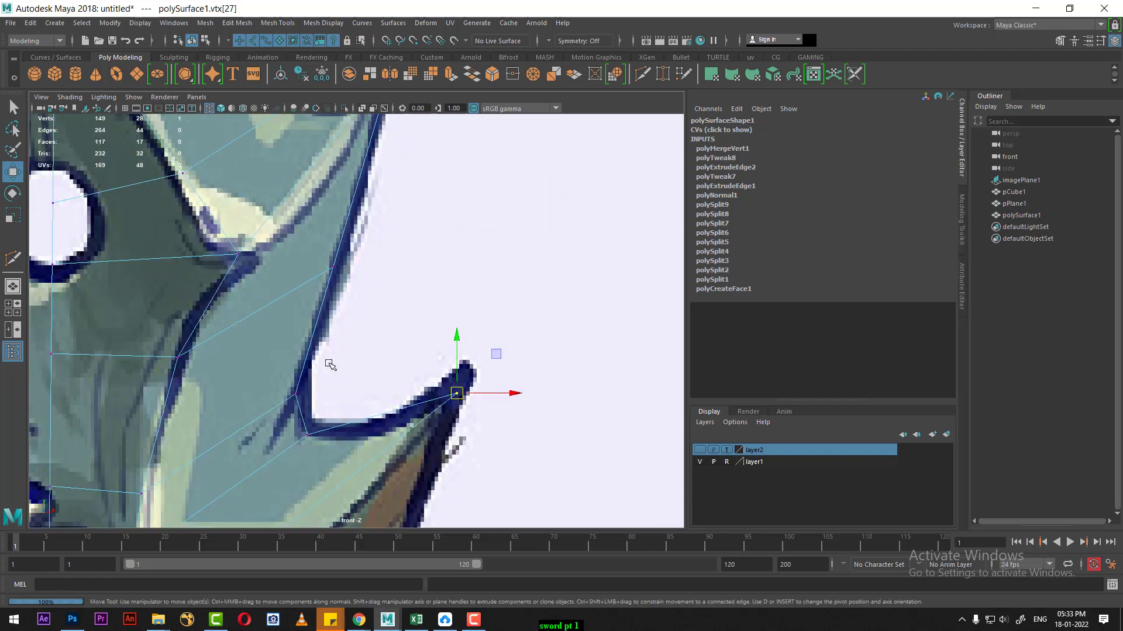
{"action": "left_click_drag", "start_coordinate": [333, 286], "coordinate": [330, 289], "text": "shift"}
{"action": "left_click_drag", "start_coordinate": [335, 336], "coordinate": [269, 471], "text": "shift"}
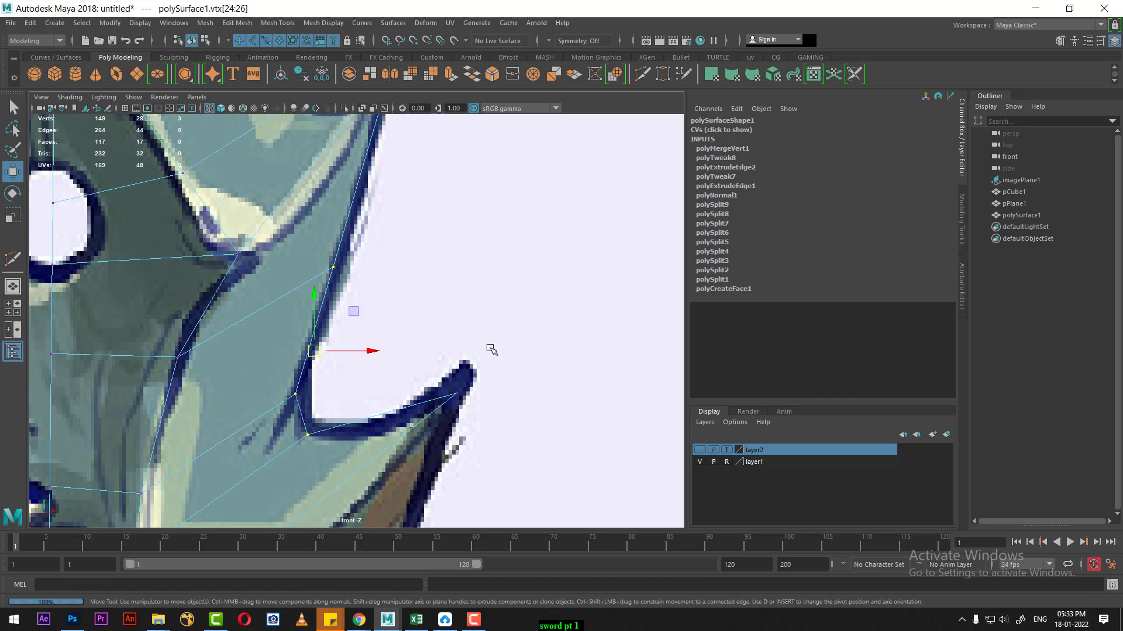
{"action": "left_click_drag", "start_coordinate": [492, 350], "coordinate": [401, 469], "text": "shift"}
{"action": "middle_click_drag", "start_coordinate": [373, 481], "coordinate": [409, 515], "text": "alt"}
{"action": "middle_click_drag", "start_coordinate": [235, 437], "coordinate": [248, 303], "text": "alt"}
Extrude the blade's right-side edges outward to the right.
{"action": "right_click_drag", "start_coordinate": [248, 302], "coordinate": [260, 295]}
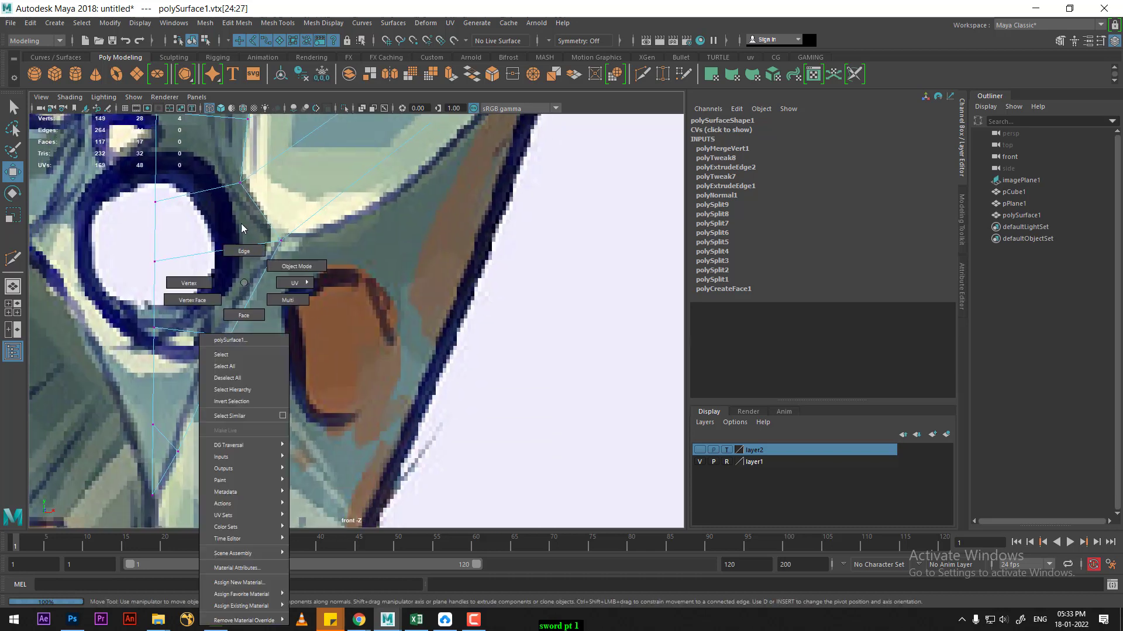
{"action": "left_click", "coordinate": [260, 295]}
{"action": "middle_click_drag", "start_coordinate": [260, 295], "coordinate": [284, 178], "text": "alt"}
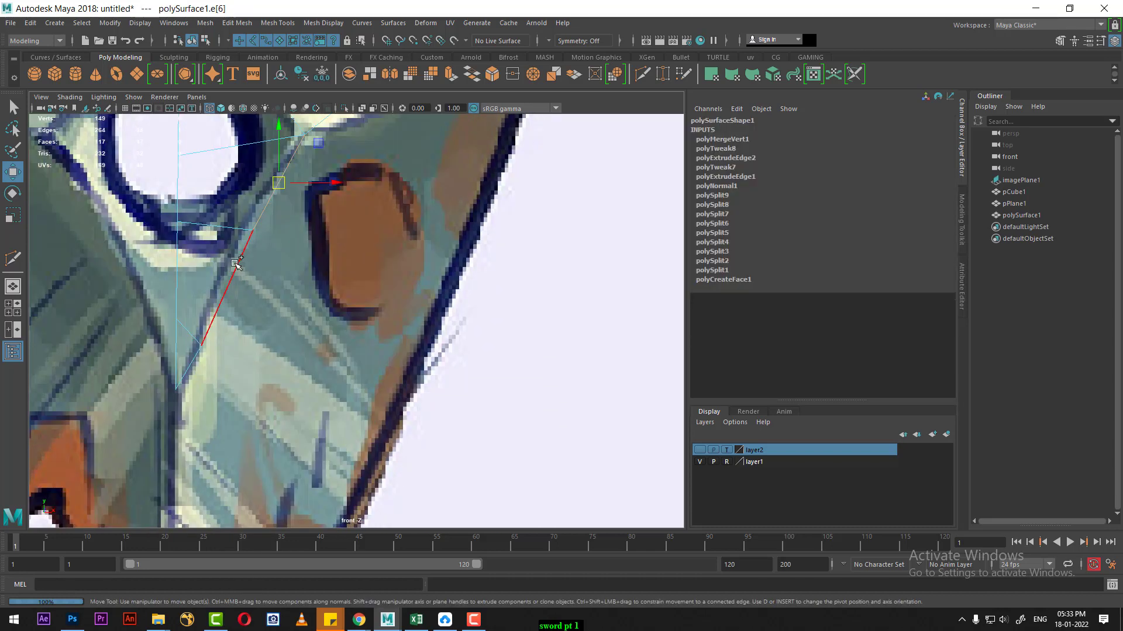
{"action": "left_click", "coordinate": [234, 274], "text": "shift"}
{"action": "left_click", "coordinate": [200, 362], "text": "shift"}
{"action": "scroll", "coordinate": [201, 363], "scroll_direction": "down", "scroll_amount": 3}
{"action": "scroll", "coordinate": [270, 286], "scroll_direction": "down", "scroll_amount": 2}
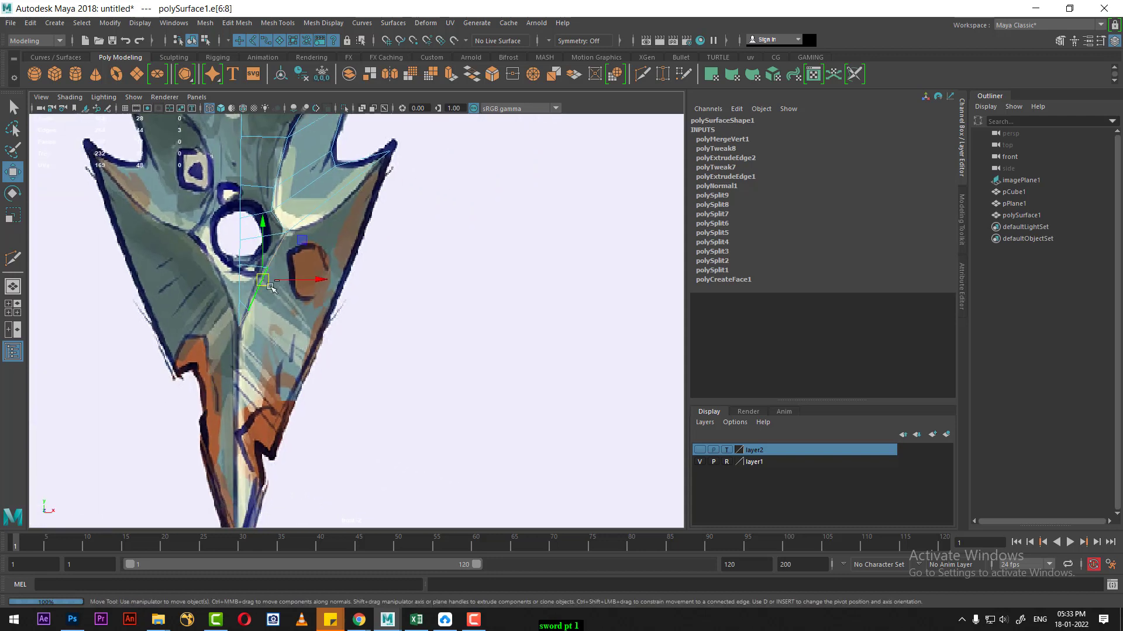
{"action": "left_click_drag", "start_coordinate": [266, 283], "coordinate": [317, 337], "text": "shift"}
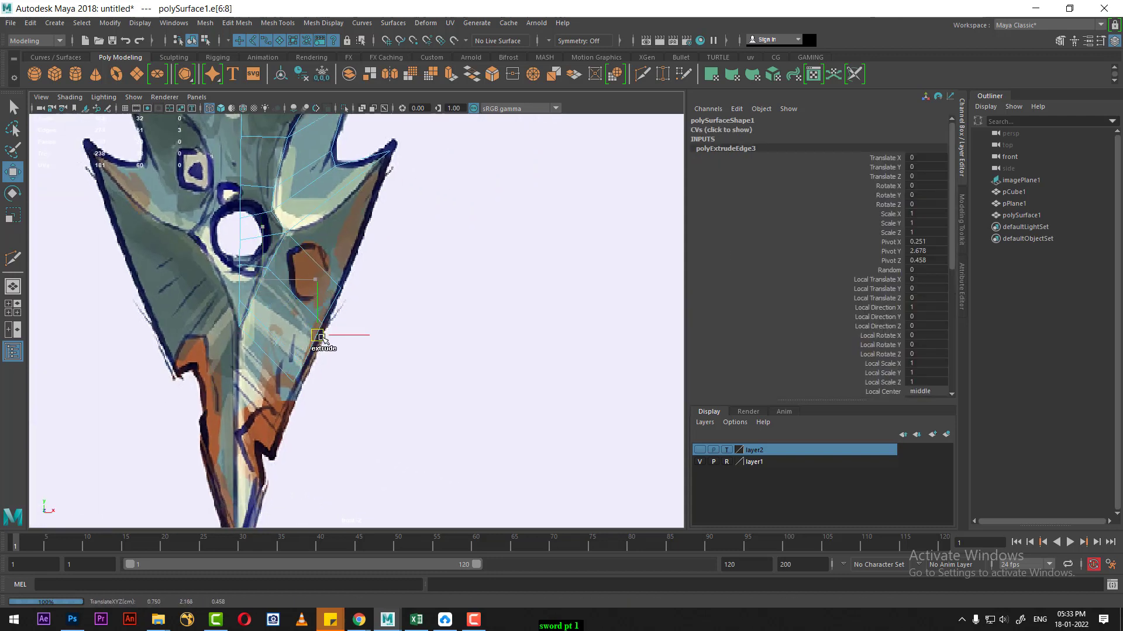
Move one of the new extruded vertices to the lower spike tip.
{"action": "scroll", "coordinate": [316, 337], "scroll_direction": "up", "scroll_amount": 2}
{"action": "mouse_move", "coordinate": [310, 401]}
{"action": "middle_mouse_down", "text": "alt"}
{"action": "mouse_move", "coordinate": [316, 360]}
{"action": "mouse_move", "coordinate": [291, 404]}
{"action": "middle_mouse_up", "text": "alt"}
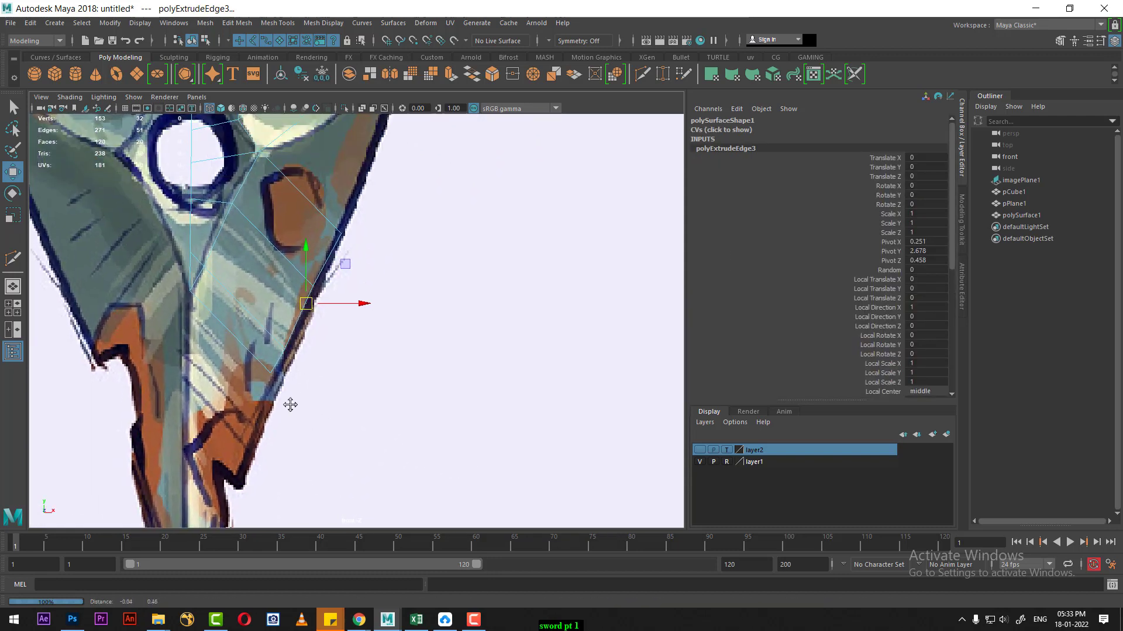
{"action": "scroll", "coordinate": [308, 316], "scroll_direction": "up", "scroll_amount": 1}
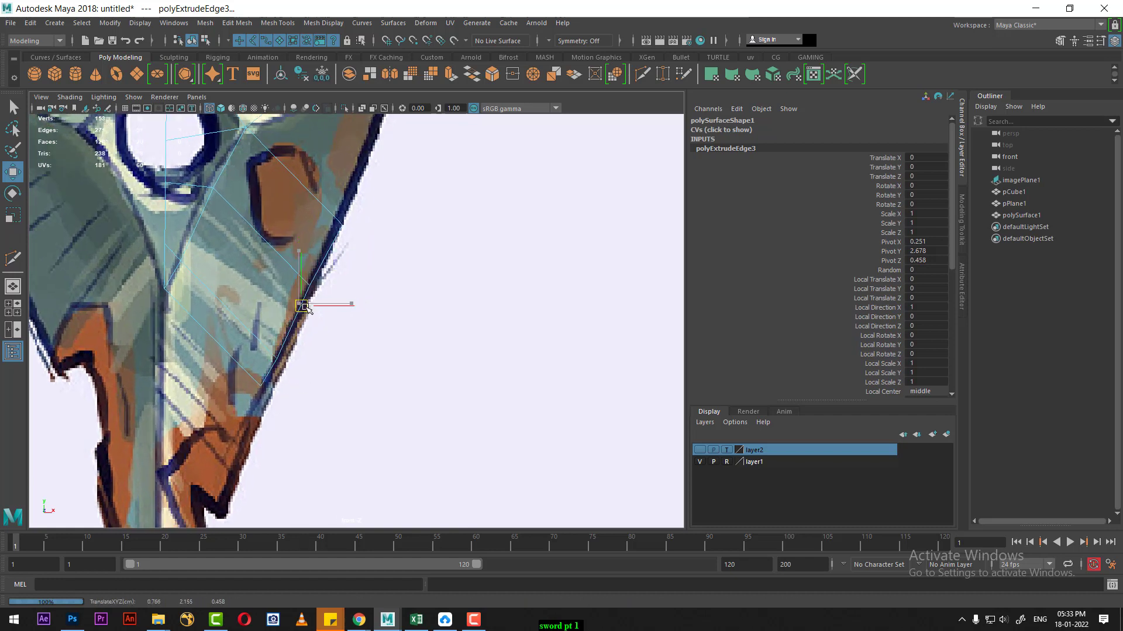
{"action": "scroll", "coordinate": [303, 306], "scroll_direction": "up", "scroll_amount": 2}
{"action": "middle_click_drag", "start_coordinate": [303, 305], "coordinate": [299, 386], "text": "alt"}
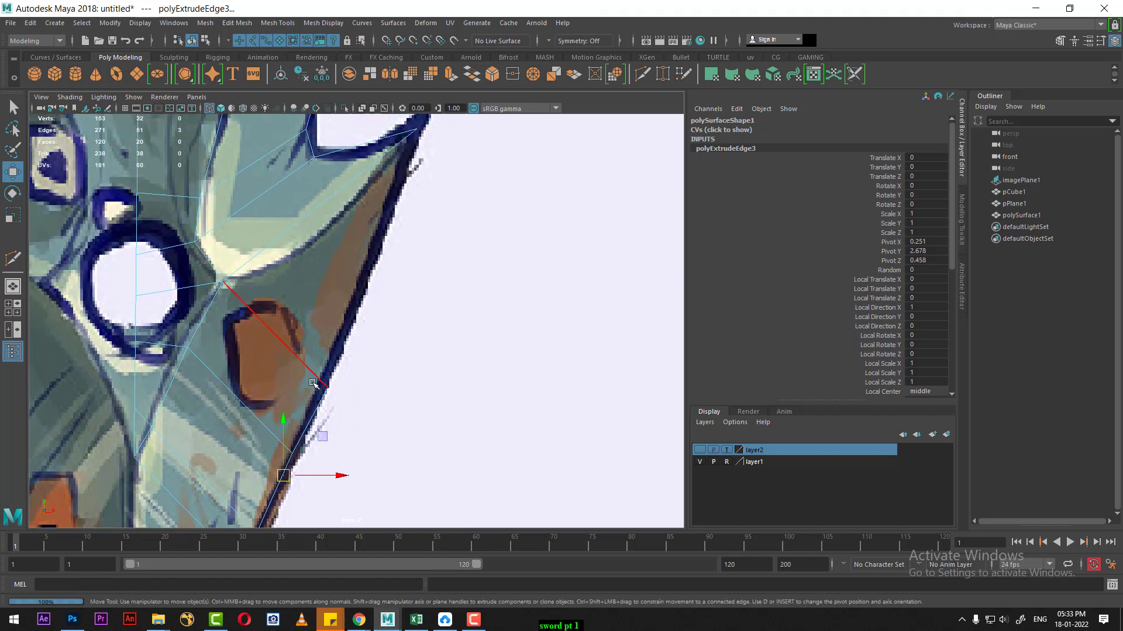
{"action": "right_click_drag", "start_coordinate": [313, 377], "coordinate": [362, 269]}
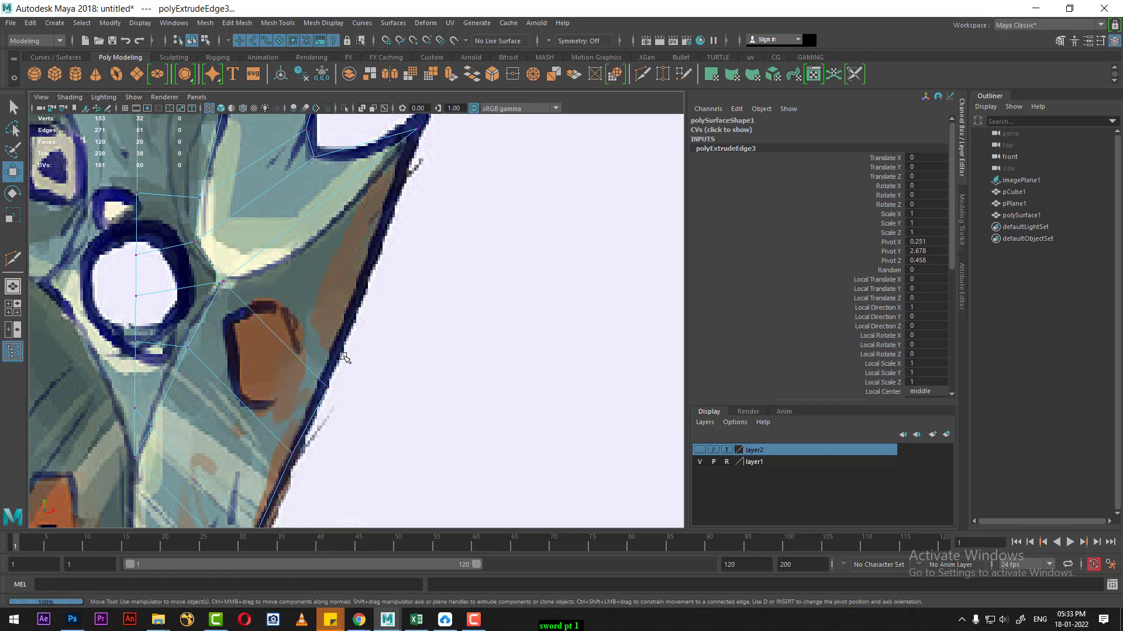
{"action": "left_click", "coordinate": [353, 335]}
{"action": "middle_click_drag", "start_coordinate": [377, 297], "coordinate": [392, 334], "text": "alt"}
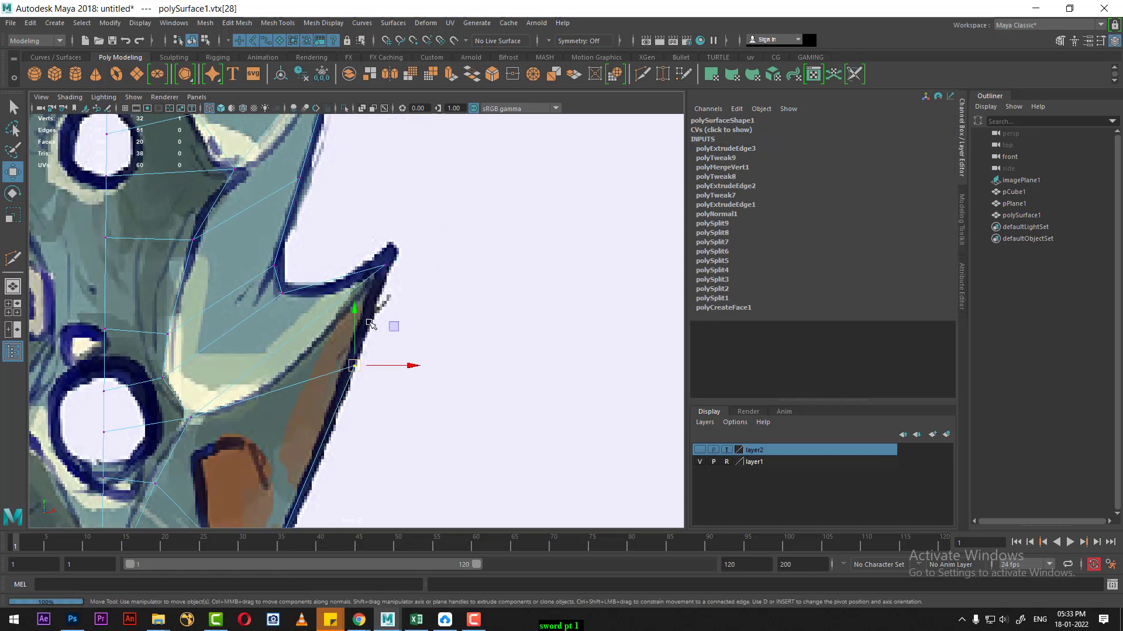
{"action": "middle_click_drag", "start_coordinate": [394, 259], "coordinate": [402, 241]}
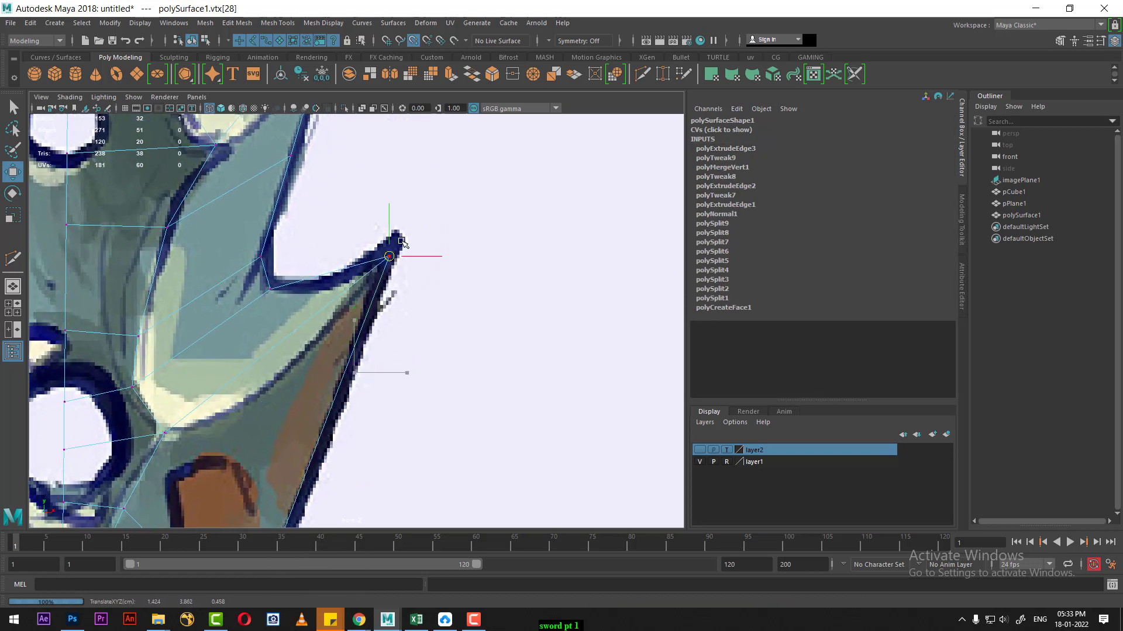
Place the other extruded vertices onto the blade's right edge and frame the whole blade.
{"action": "middle_click_drag", "start_coordinate": [338, 440], "coordinate": [395, 378], "text": "alt"}
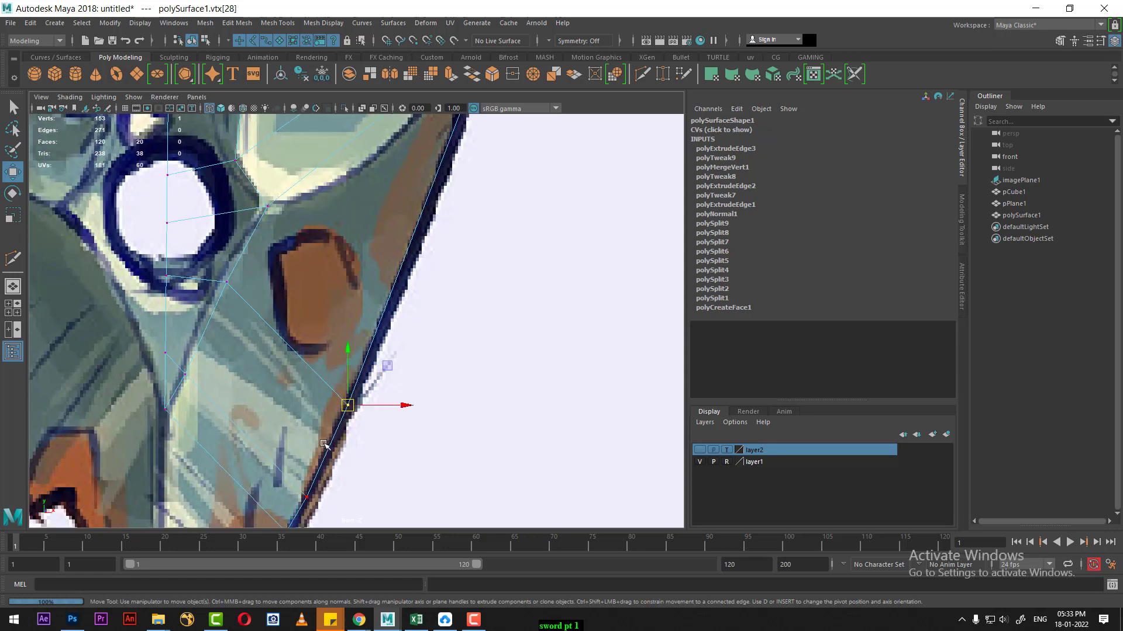
{"action": "mouse_move", "coordinate": [323, 444]}
{"action": "middle_mouse_down", "text": "alt"}
{"action": "mouse_move", "coordinate": [363, 381]}
{"action": "mouse_move", "coordinate": [386, 280]}
{"action": "mouse_move", "coordinate": [366, 305]}
{"action": "middle_mouse_up", "text": "alt"}
{"action": "left_click", "coordinate": [370, 349]}
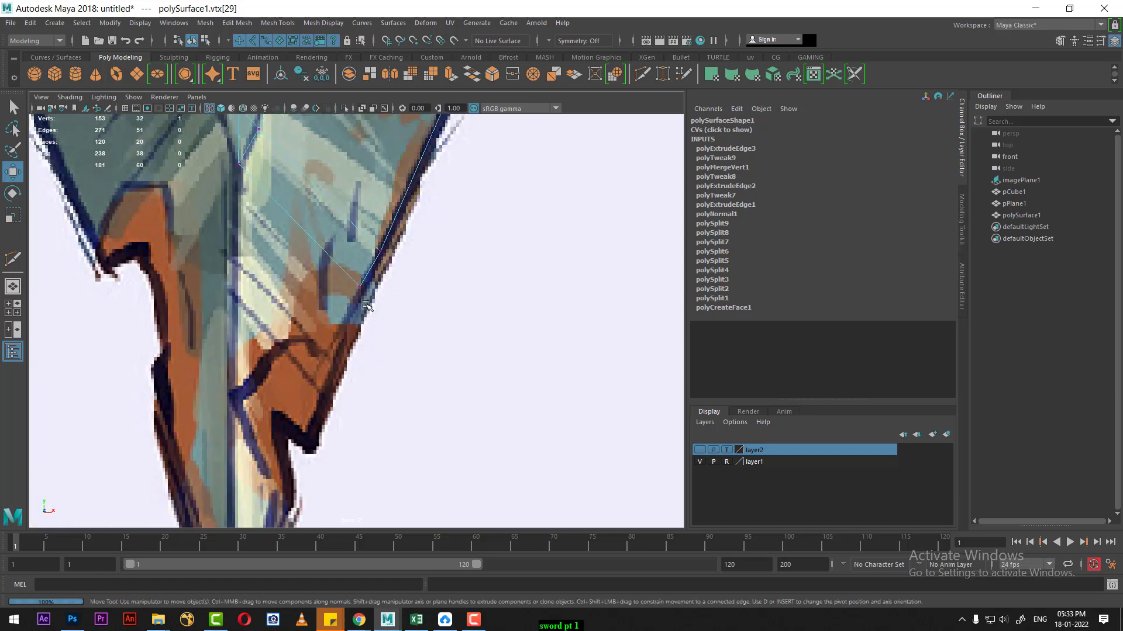
{"action": "mouse_move", "coordinate": [348, 335]}
{"action": "left_mouse_down"}
{"action": "mouse_move", "coordinate": [361, 290]}
{"action": "mouse_move", "coordinate": [357, 340]}
{"action": "left_mouse_up"}
{"action": "left_click", "coordinate": [380, 251]}
{"action": "left_click_drag", "start_coordinate": [380, 251], "coordinate": [396, 236]}
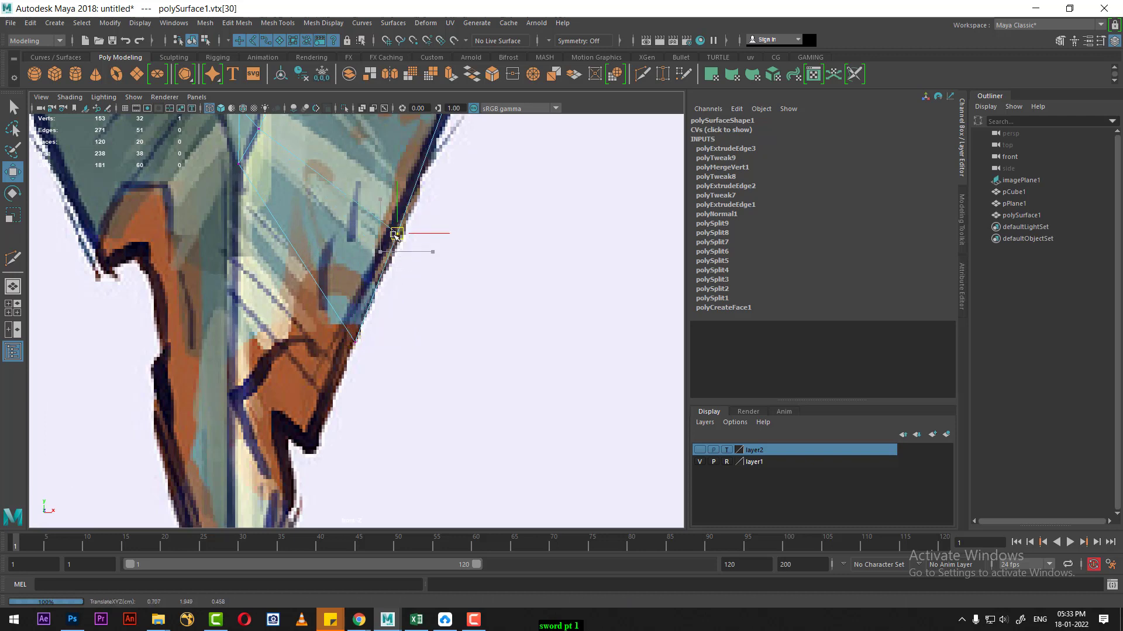
{"action": "scroll", "coordinate": [395, 250], "scroll_direction": "down", "scroll_amount": 5}
{"action": "scroll", "coordinate": [380, 264], "scroll_direction": "down", "scroll_amount": 2}
{"action": "middle_click_drag", "start_coordinate": [374, 275], "coordinate": [372, 363], "text": "alt"}
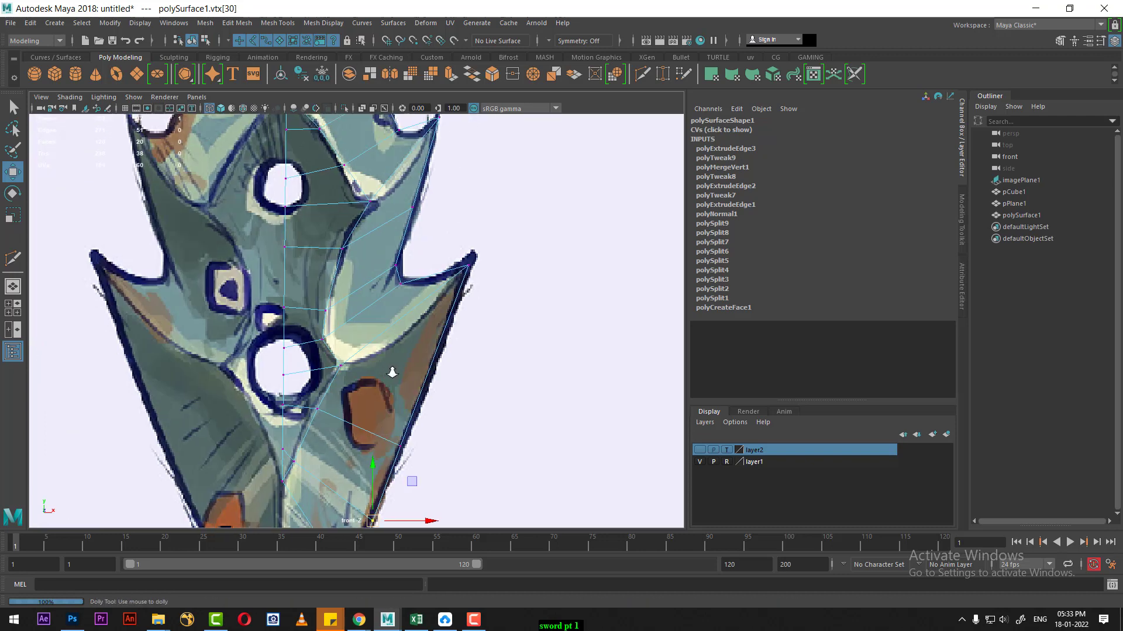
Maximise the perspective view and orbit to see the blade edge-on.
{"action": "key", "text": "space"}
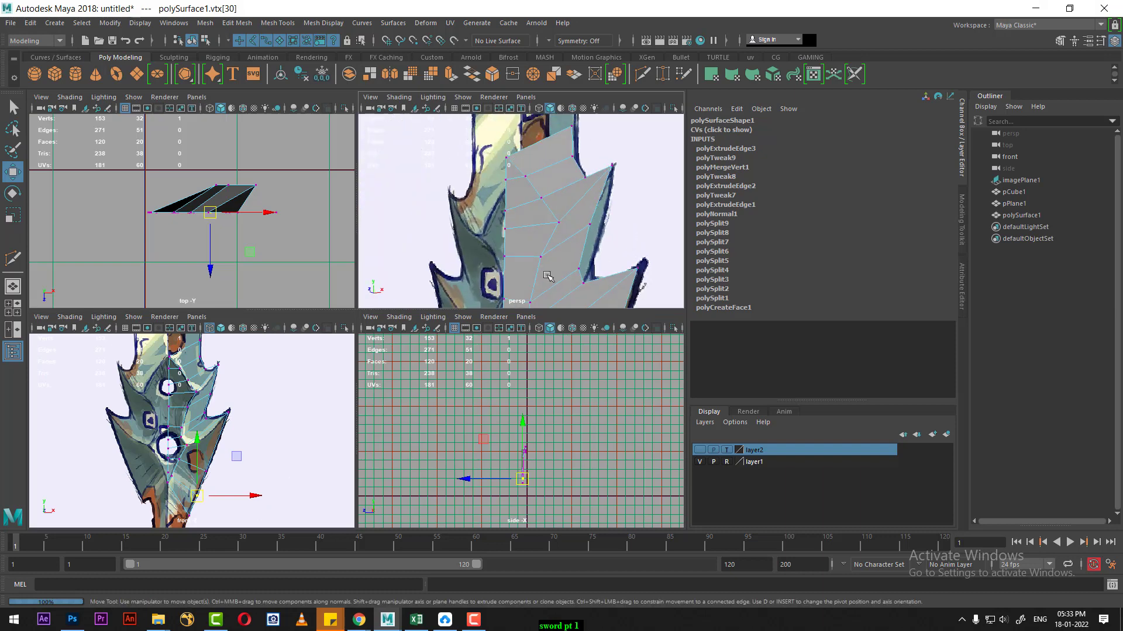
{"action": "middle_click_drag", "start_coordinate": [467, 223], "coordinate": [511, 250], "text": "alt"}
{"action": "key", "text": "space"}
{"action": "scroll", "coordinate": [424, 308], "scroll_direction": "up", "scroll_amount": 3}
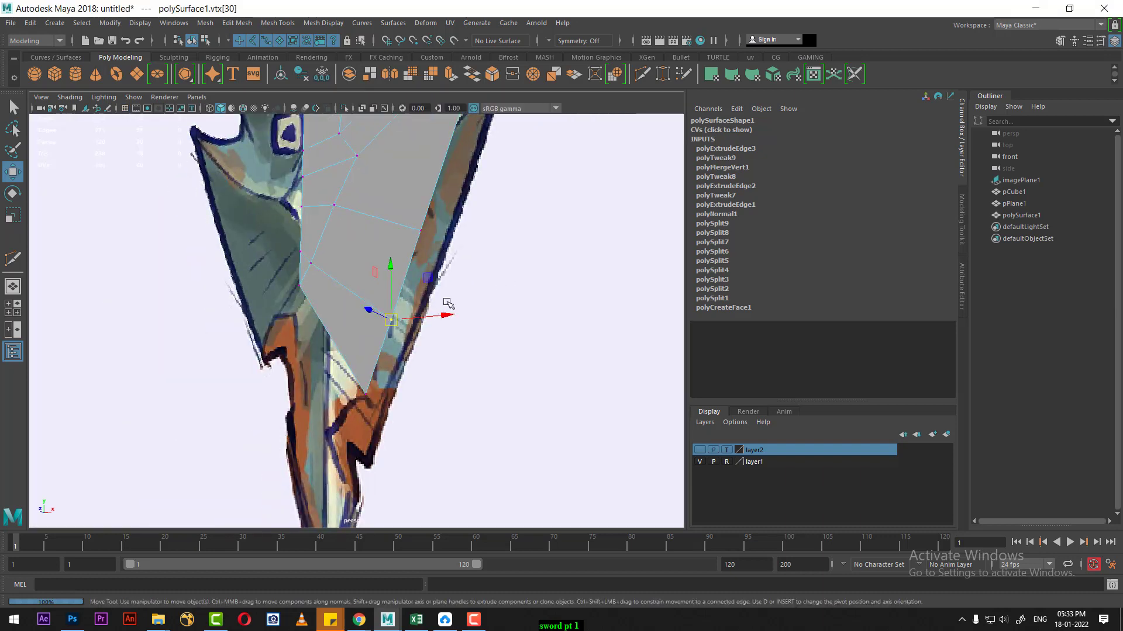
{"action": "mouse_move", "coordinate": [424, 308]}
{"action": "left_mouse_down", "text": "alt"}
{"action": "mouse_move", "coordinate": [445, 330]}
{"action": "mouse_move", "coordinate": [409, 333]}
{"action": "left_mouse_up", "text": "alt"}
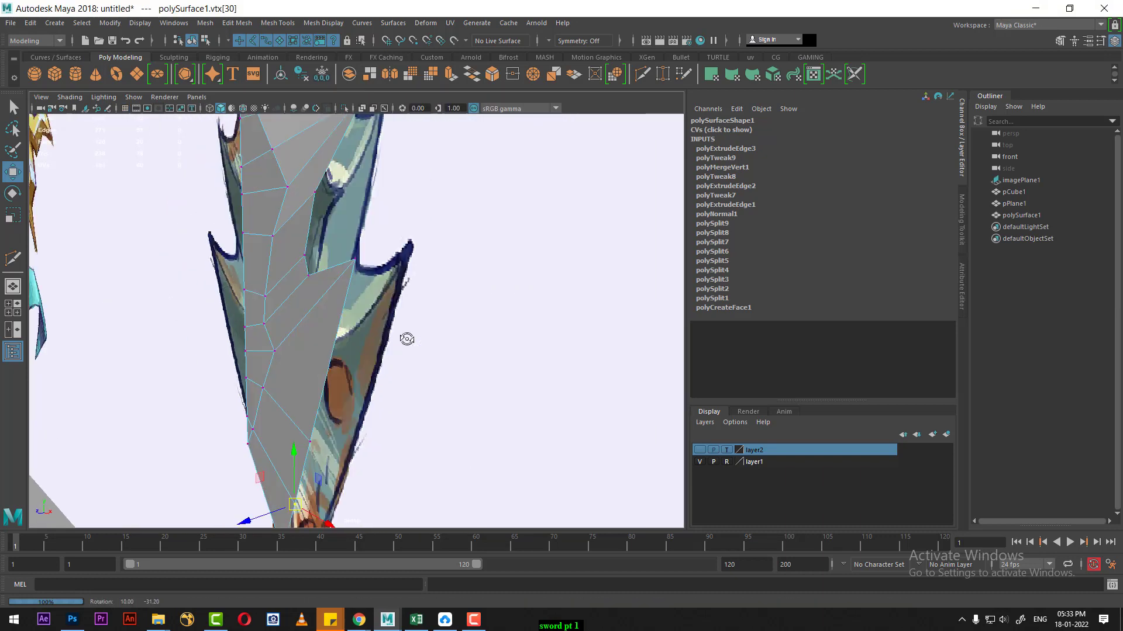
{"action": "middle_click_drag", "start_coordinate": [409, 333], "coordinate": [419, 368], "text": "alt"}
{"action": "mouse_move", "coordinate": [419, 368]}
{"action": "left_mouse_down", "text": "alt"}
{"action": "mouse_move", "coordinate": [345, 278]}
{"action": "mouse_move", "coordinate": [232, 358]}
{"action": "mouse_move", "coordinate": [263, 313]}
{"action": "mouse_move", "coordinate": [306, 290]}
{"action": "mouse_move", "coordinate": [353, 299]}
{"action": "mouse_move", "coordinate": [325, 325]}
{"action": "left_mouse_up", "text": "alt"}
Select the column of vertices along the blade's centre and right edge.
{"action": "left_click", "coordinate": [335, 239]}
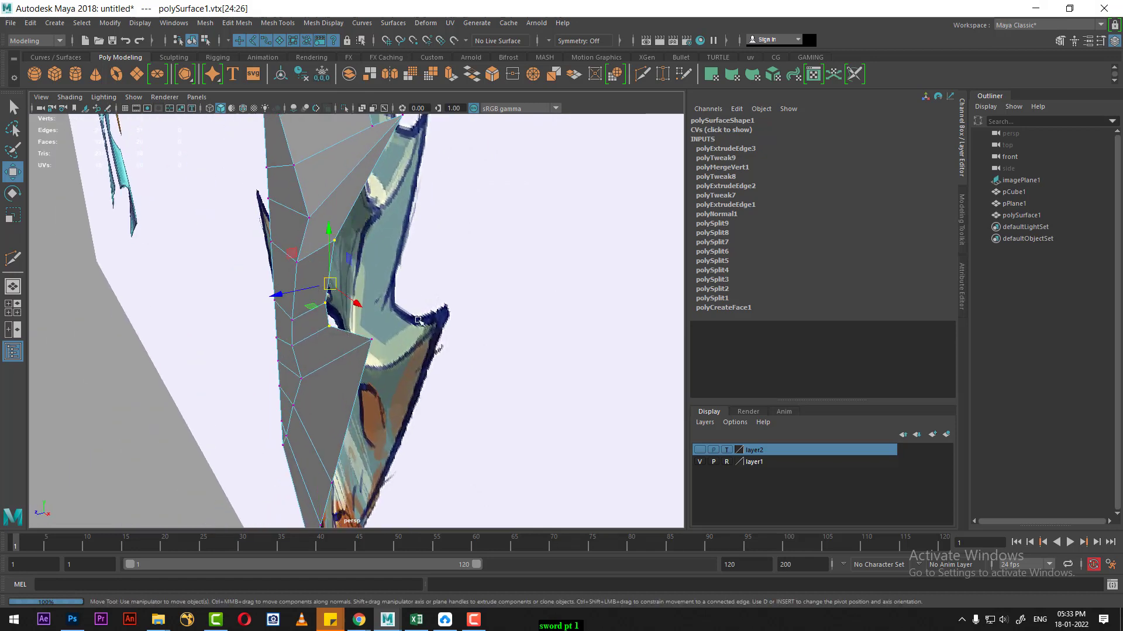
{"action": "left_click_drag", "start_coordinate": [400, 370], "coordinate": [433, 285], "text": "alt"}
{"action": "left_click_drag", "start_coordinate": [377, 366], "coordinate": [379, 366], "text": "shift"}
{"action": "left_click_drag", "start_coordinate": [379, 367], "coordinate": [440, 368], "text": "alt"}
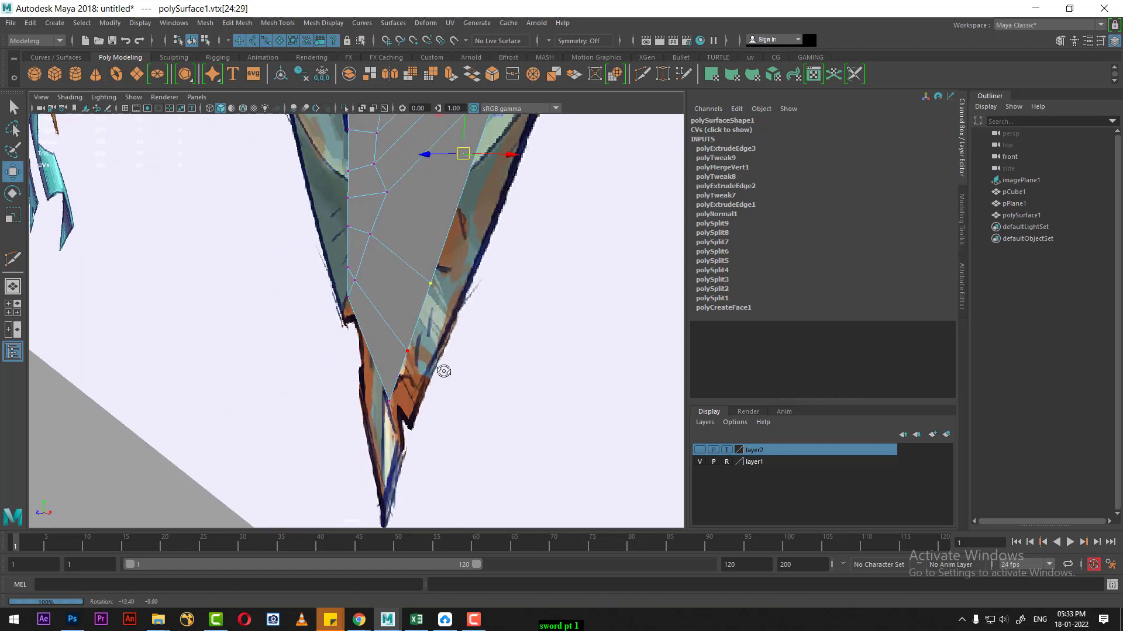
Offset the selected centre vertices in depth to form a raised ridge, checking it in perspective.
{"action": "key", "text": "space"}
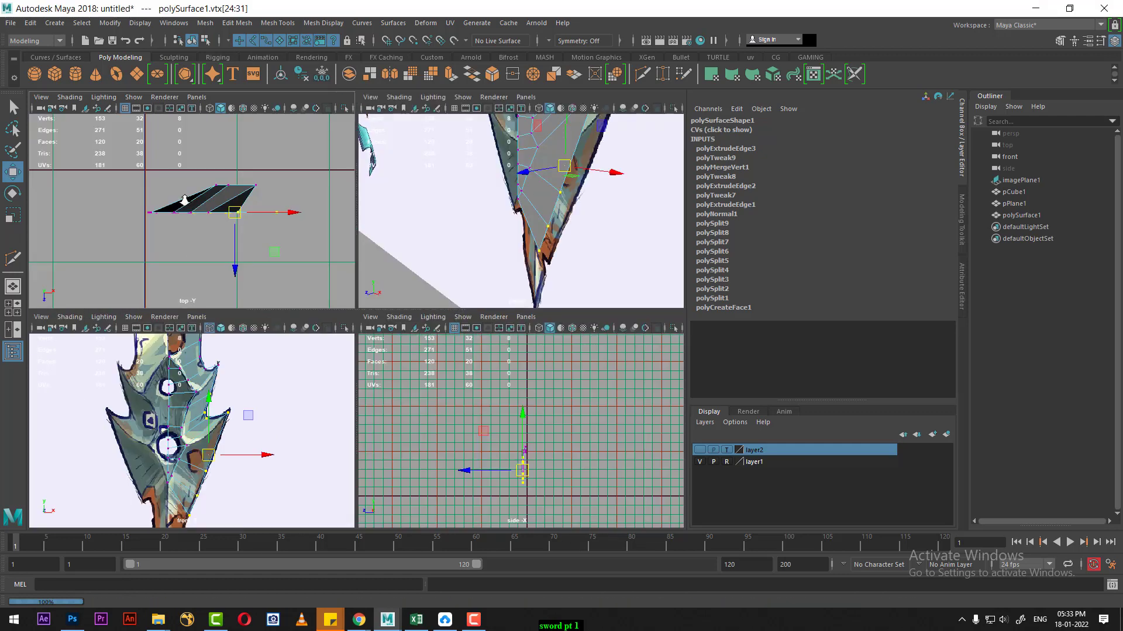
{"action": "left_click_drag", "start_coordinate": [274, 286], "coordinate": [276, 264]}
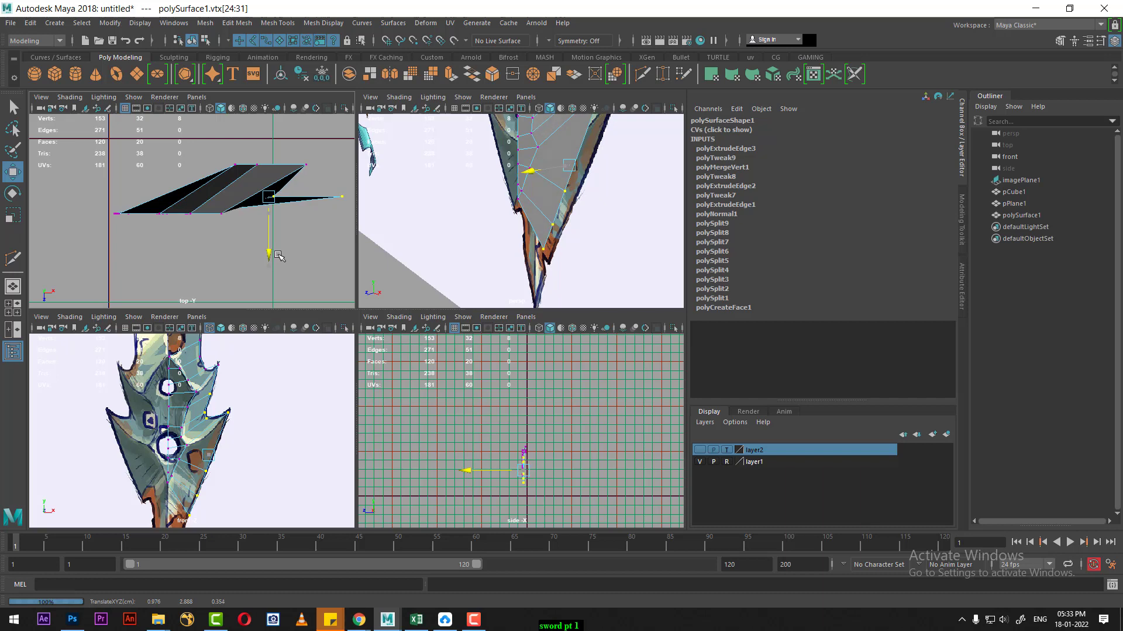
{"action": "right_click_drag", "start_coordinate": [399, 235], "coordinate": [561, 214], "text": "alt"}
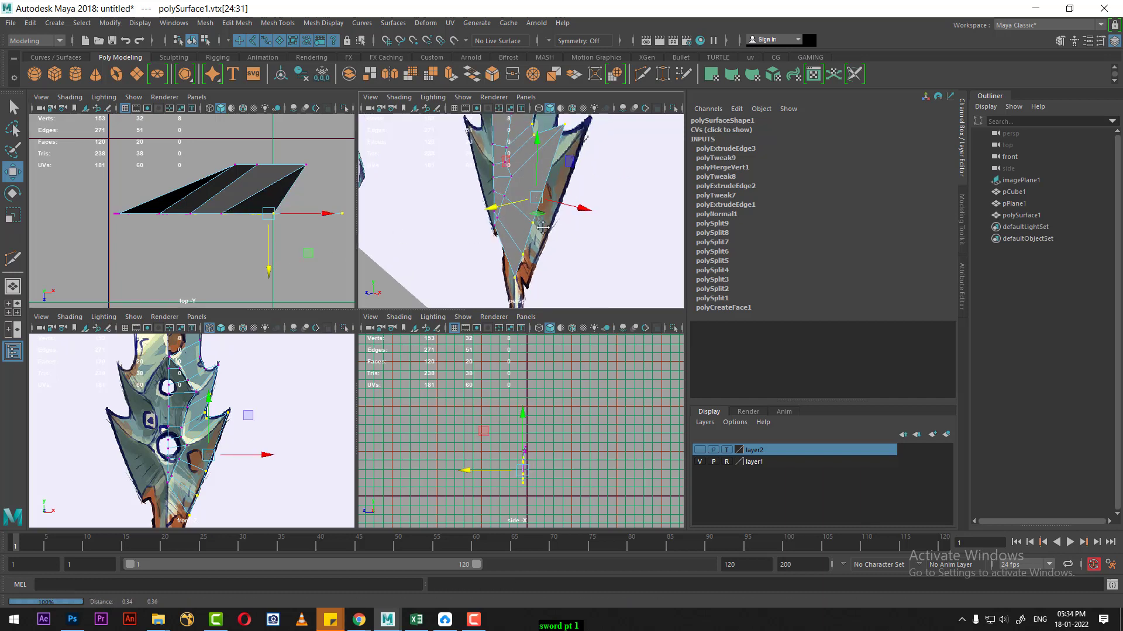
{"action": "left_click_drag", "start_coordinate": [548, 194], "coordinate": [468, 262], "text": "alt"}
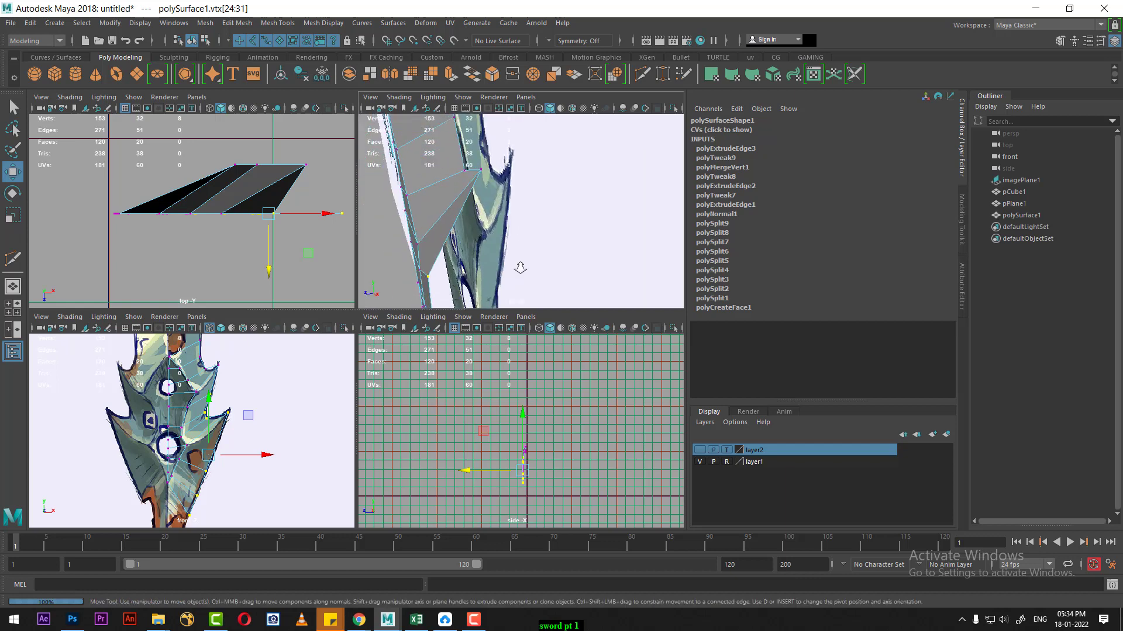
{"action": "middle_click_drag", "start_coordinate": [479, 243], "coordinate": [497, 199], "text": "alt"}
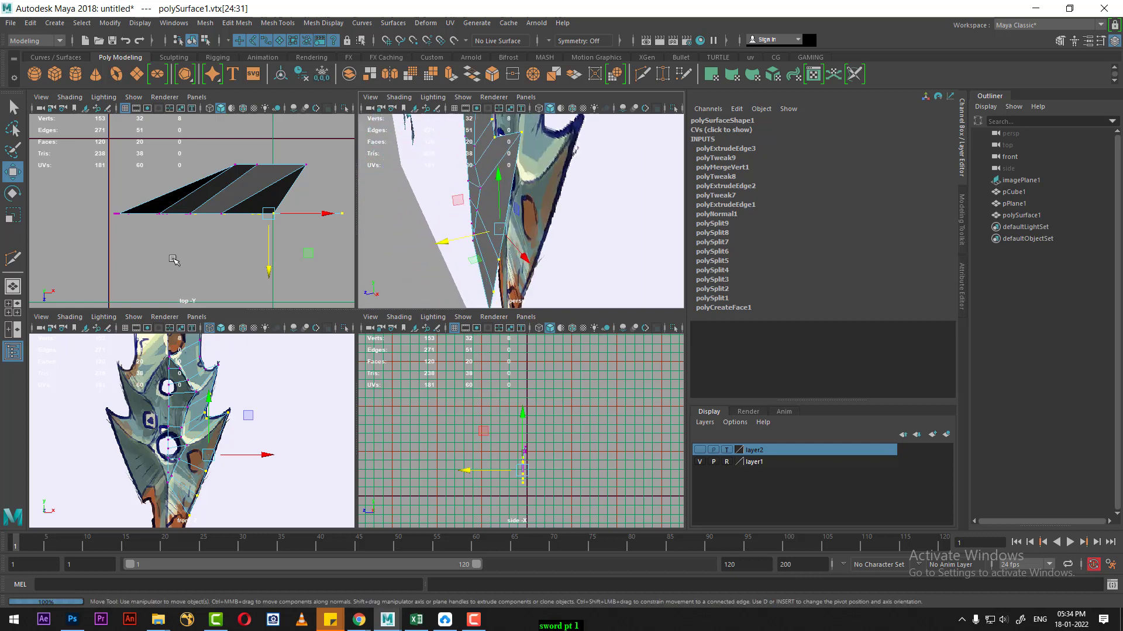
{"action": "left_click_drag", "start_coordinate": [269, 272], "coordinate": [295, 227]}
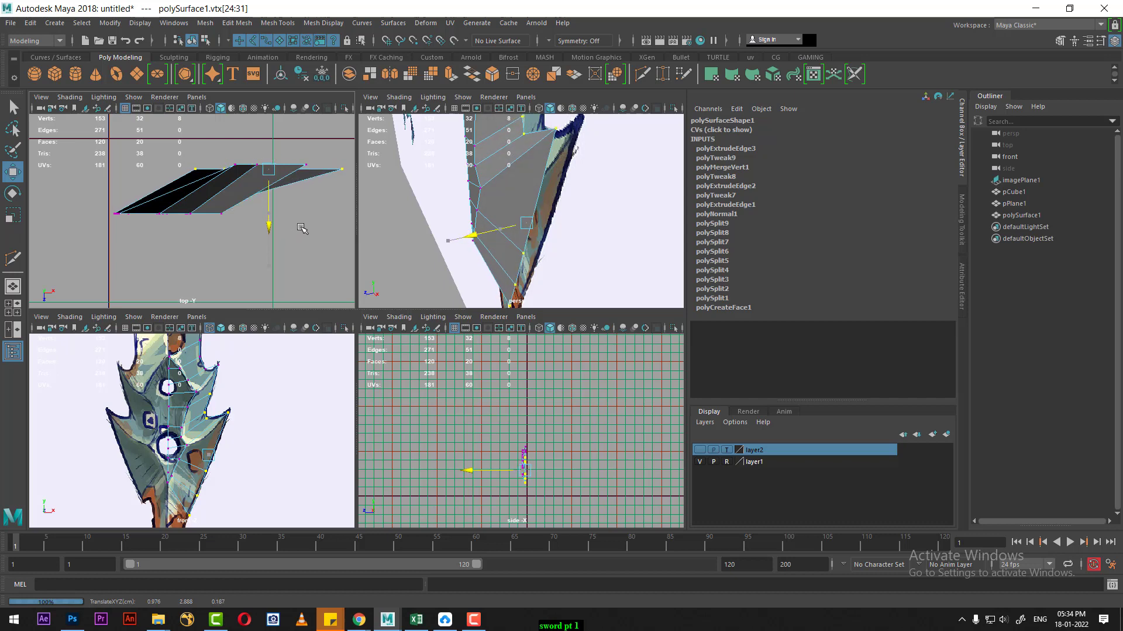
{"action": "mouse_move", "coordinate": [514, 199]}
{"action": "left_mouse_down", "text": "alt"}
{"action": "mouse_move", "coordinate": [550, 165]}
{"action": "mouse_move", "coordinate": [550, 247]}
{"action": "mouse_move", "coordinate": [471, 273]}
{"action": "mouse_move", "coordinate": [456, 342]}
{"action": "mouse_move", "coordinate": [415, 340]}
{"action": "mouse_move", "coordinate": [394, 181]}
{"action": "left_mouse_up", "text": "alt"}
{"action": "key", "text": "space"}
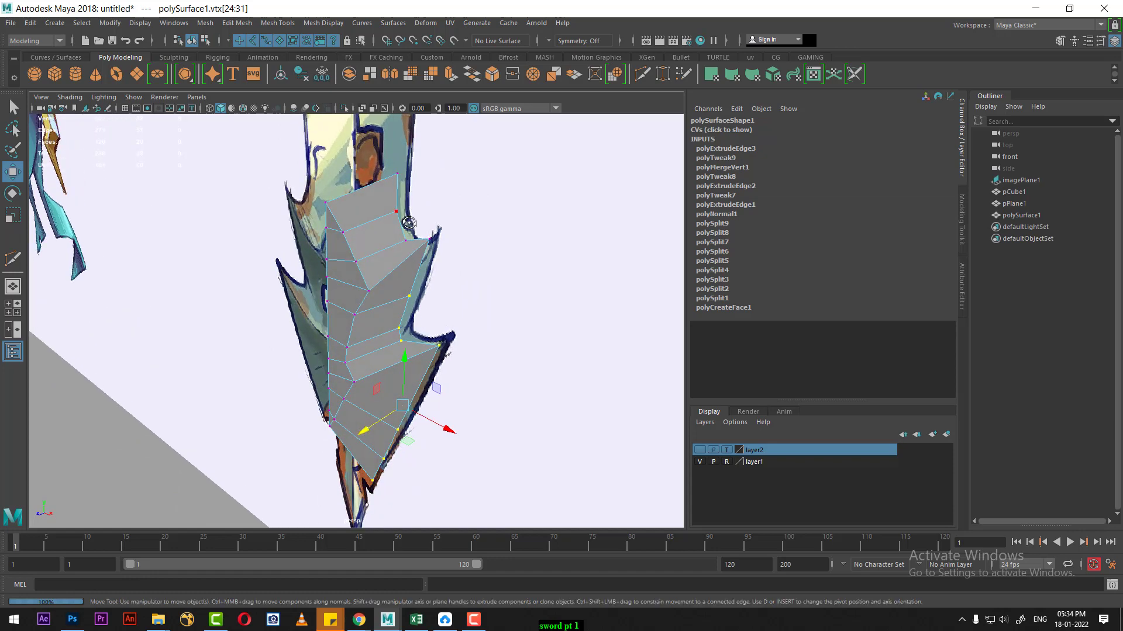
Select a group of ridge vertices and scale them flat onto one depth plane.
{"action": "left_click_drag", "start_coordinate": [492, 460], "coordinate": [490, 453]}
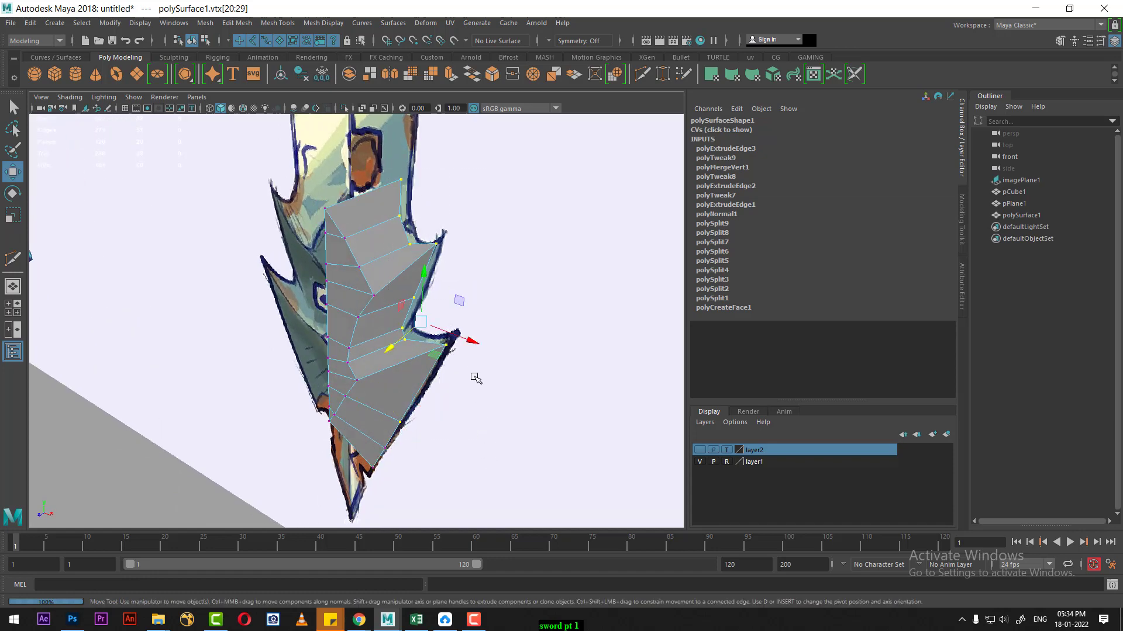
{"action": "left_click_drag", "start_coordinate": [473, 377], "coordinate": [474, 369], "text": "alt"}
{"action": "left_click_drag", "start_coordinate": [377, 477], "coordinate": [365, 491], "text": "shift"}
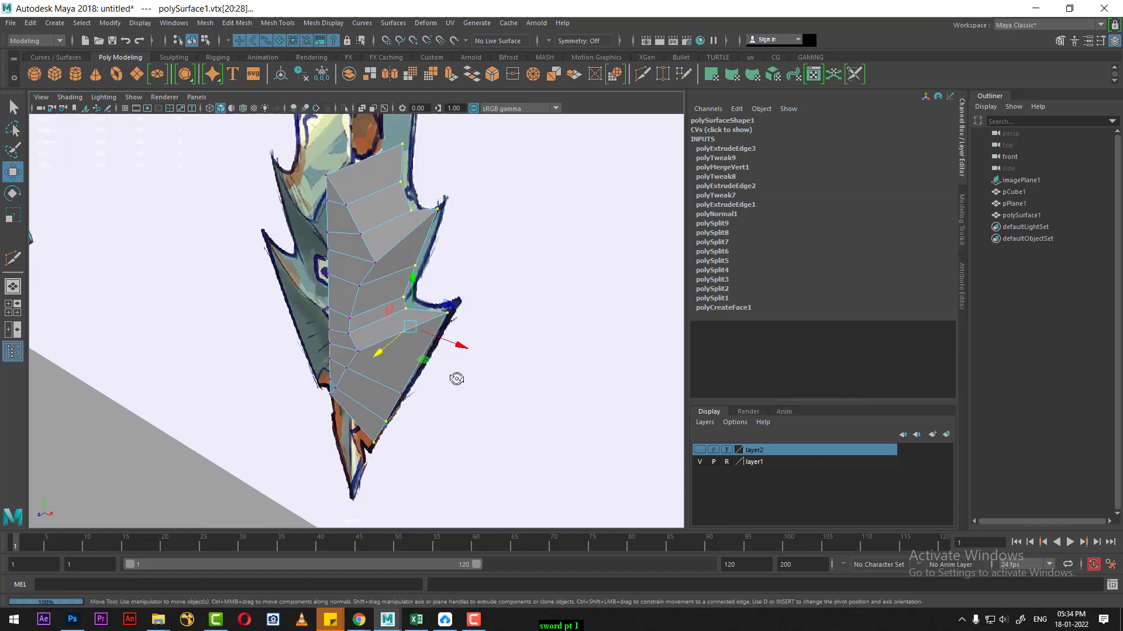
{"action": "left_click_drag", "start_coordinate": [457, 379], "coordinate": [438, 329], "text": "alt"}
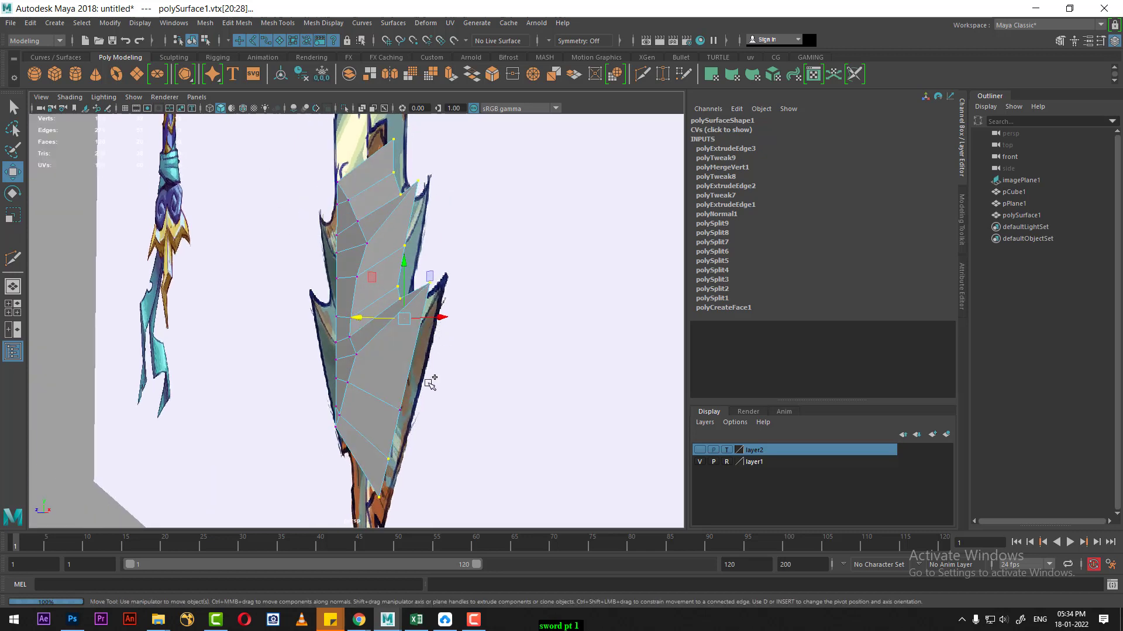
{"action": "left_click_drag", "start_coordinate": [443, 402], "coordinate": [380, 363], "text": "alt"}
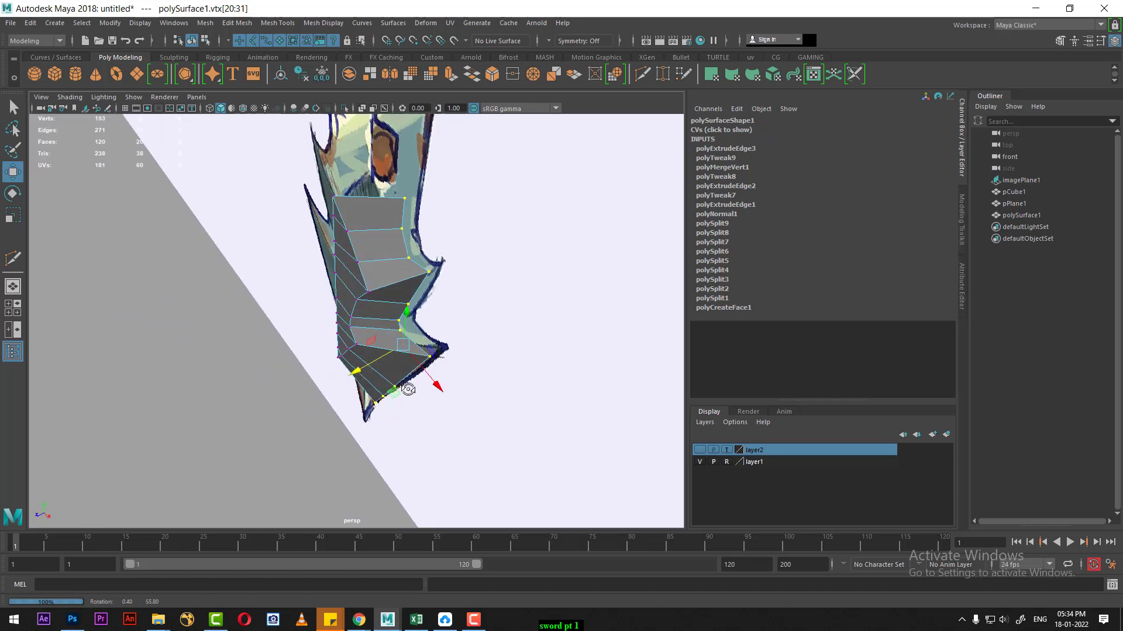
{"action": "key", "text": "r"}
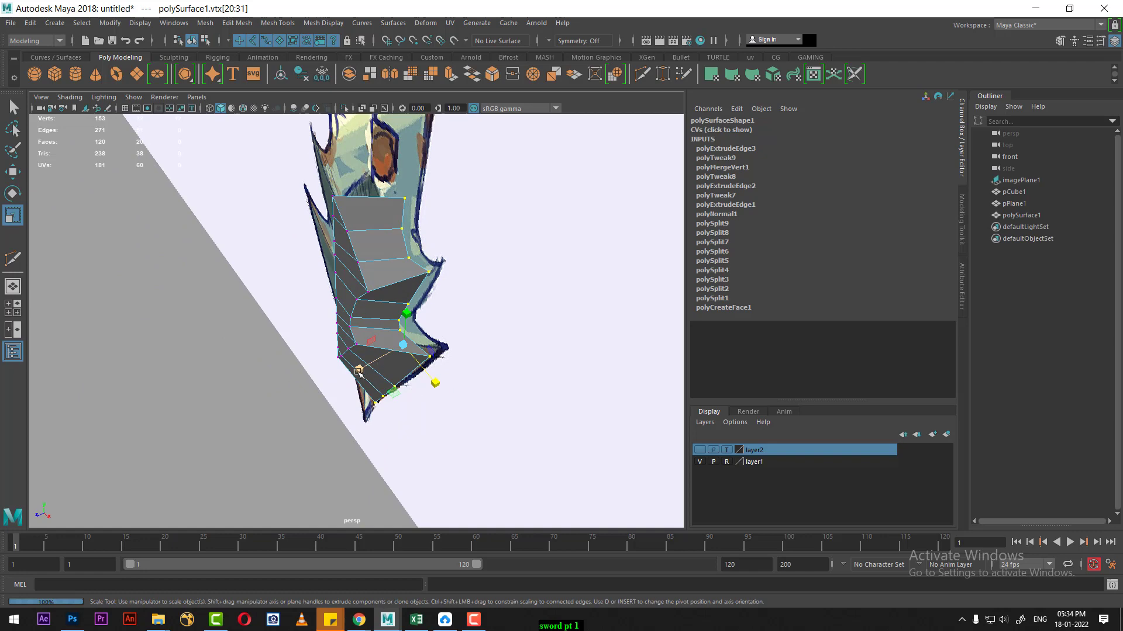
{"action": "left_click_drag", "start_coordinate": [358, 372], "coordinate": [428, 337]}
Check the result in four views, then maximise the front view.
{"action": "key", "text": "space"}
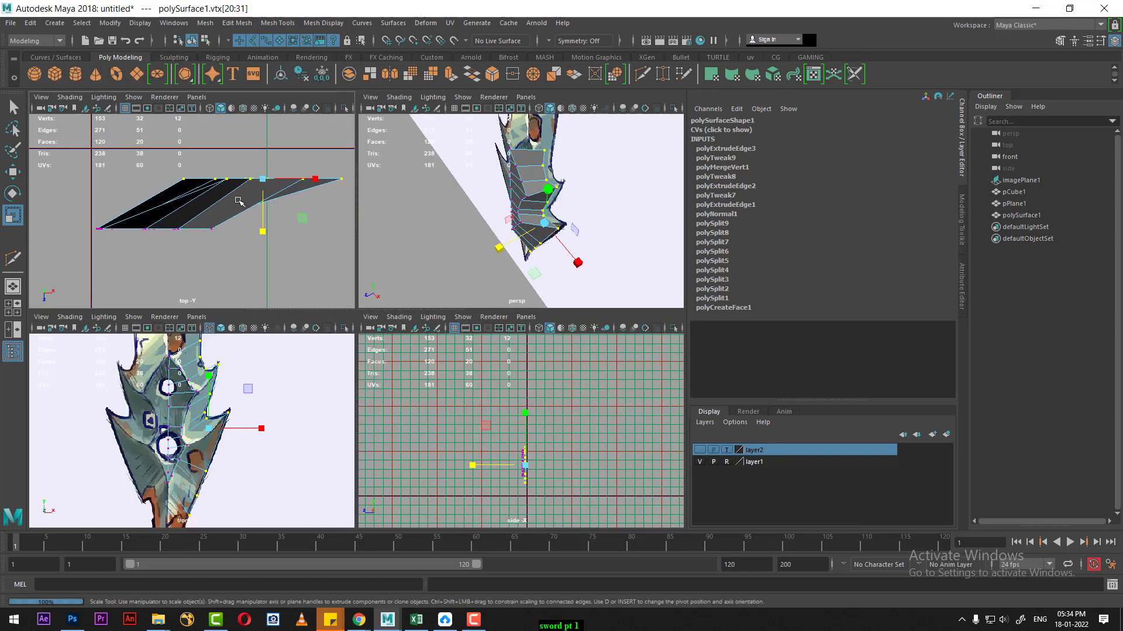
{"action": "mouse_move", "coordinate": [565, 196]}
{"action": "left_mouse_down", "text": "alt"}
{"action": "mouse_move", "coordinate": [581, 175]}
{"action": "mouse_move", "coordinate": [544, 258]}
{"action": "left_mouse_up", "text": "alt"}
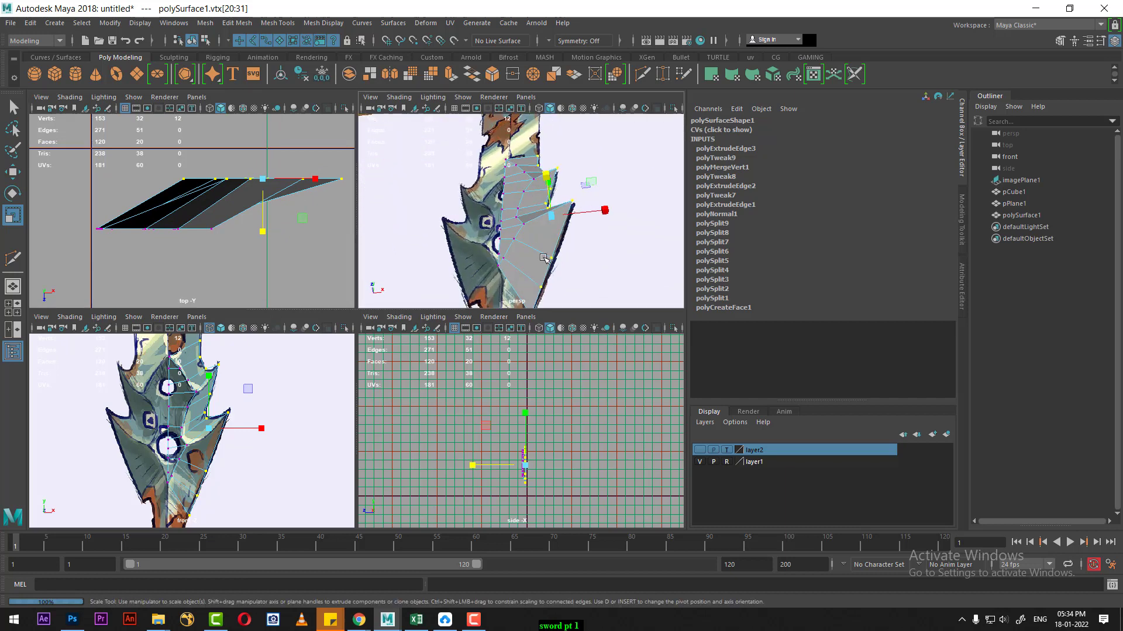
{"action": "scroll", "coordinate": [199, 436], "scroll_direction": "up", "scroll_amount": 3}
{"action": "key", "text": "space"}
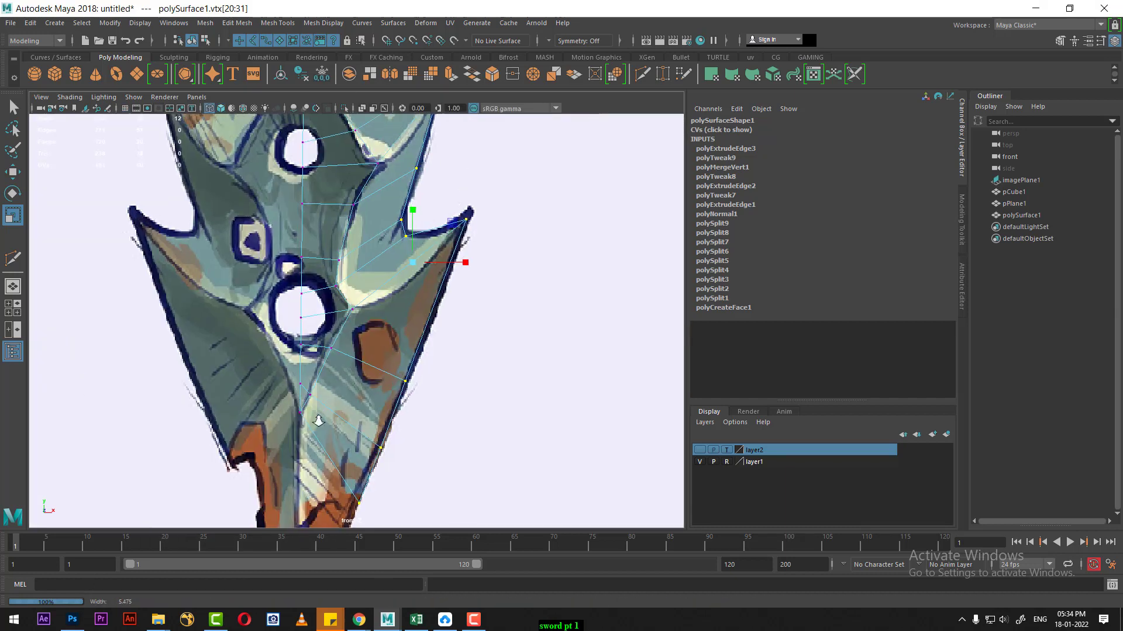
{"action": "middle_click_drag", "start_coordinate": [342, 294], "coordinate": [343, 243], "text": "alt"}
Drag the blade's lowest vertex down onto the sword tip in front view.
{"action": "right_click_drag", "start_coordinate": [345, 260], "coordinate": [345, 239]}
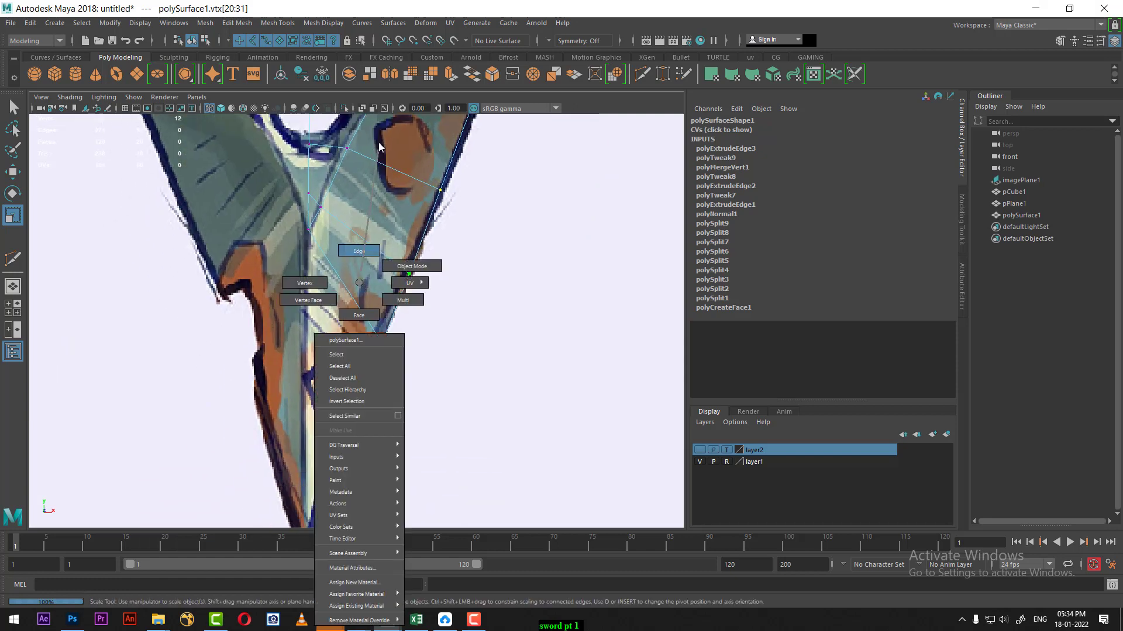
{"action": "left_click", "coordinate": [344, 269]}
{"action": "left_click", "coordinate": [345, 285]}
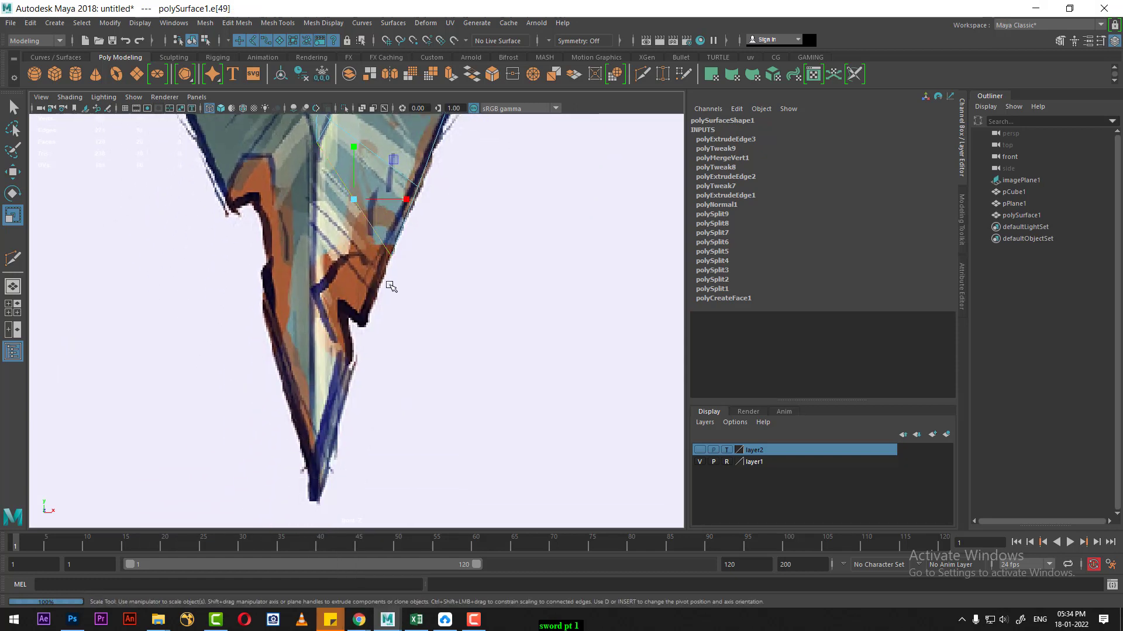
{"action": "middle_click_drag", "start_coordinate": [388, 283], "coordinate": [371, 342], "text": "alt"}
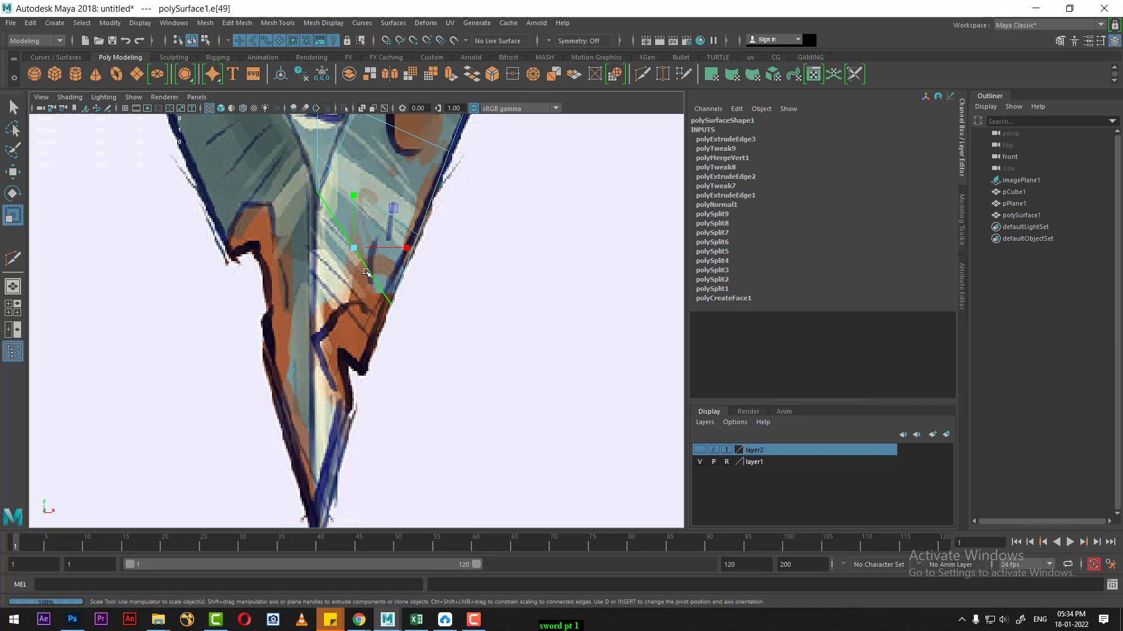
{"action": "key", "text": "w"}
{"action": "mouse_move", "coordinate": [395, 277]}
{"action": "right_mouse_down"}
{"action": "mouse_move", "coordinate": [327, 235]}
{"action": "mouse_move", "coordinate": [339, 277]}
{"action": "right_mouse_up"}
{"action": "middle_click_drag", "start_coordinate": [413, 356], "coordinate": [415, 246], "text": "alt"}
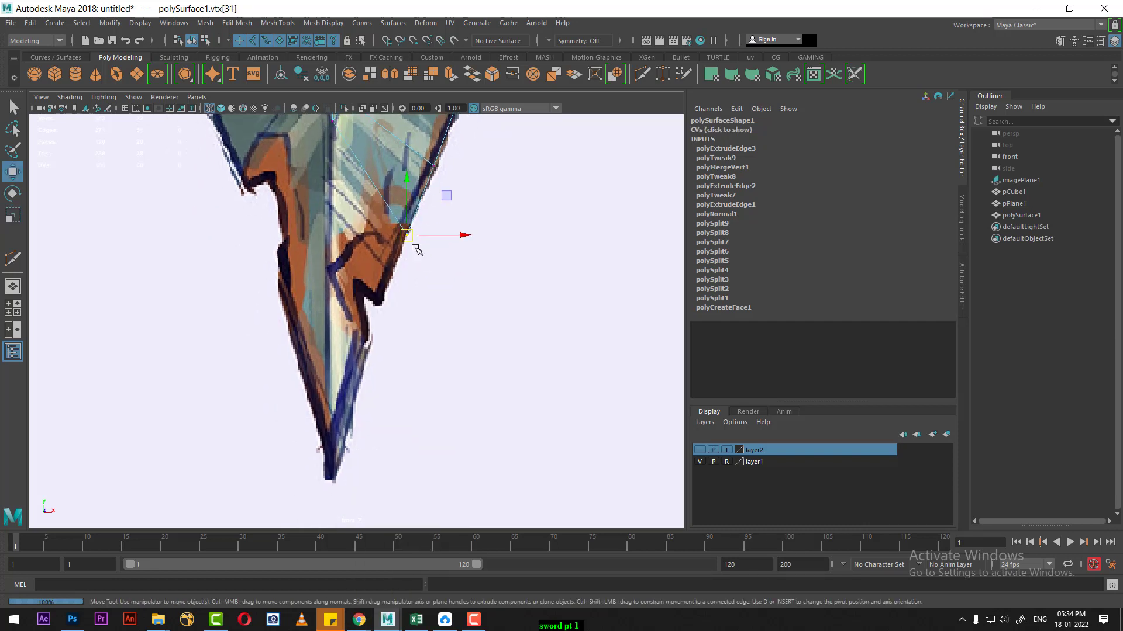
{"action": "left_click_drag", "start_coordinate": [409, 241], "coordinate": [333, 469]}
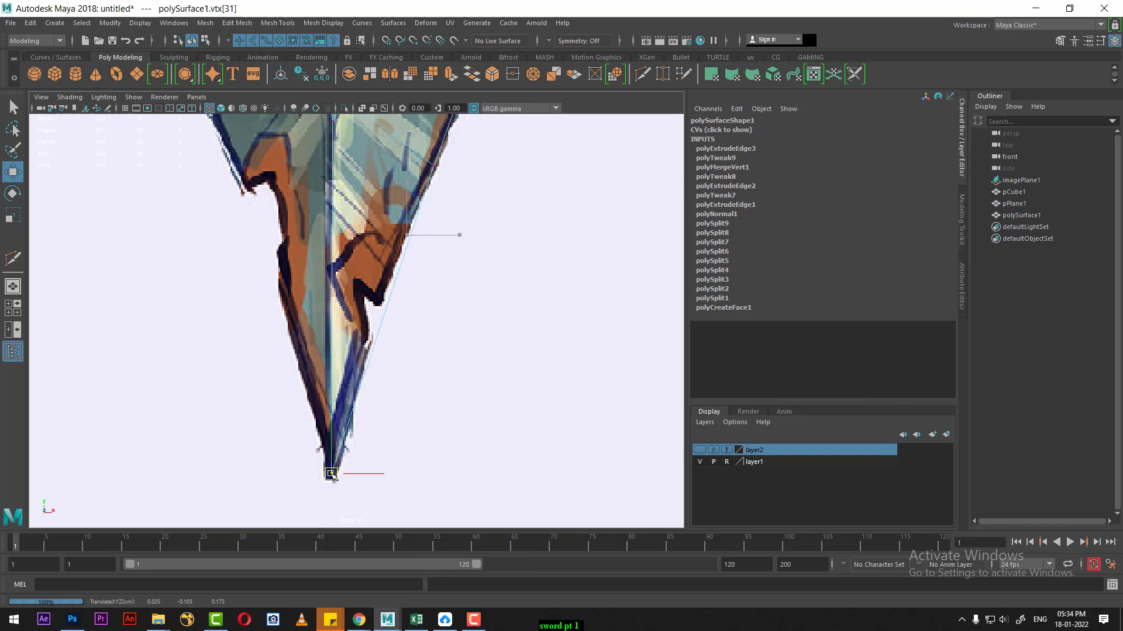
{"action": "middle_click_drag", "start_coordinate": [375, 412], "coordinate": [377, 466], "text": "alt"}
Select edge e[42] beside the lower ring hole and reframe the front view on the blade.
{"action": "key", "text": "space"}
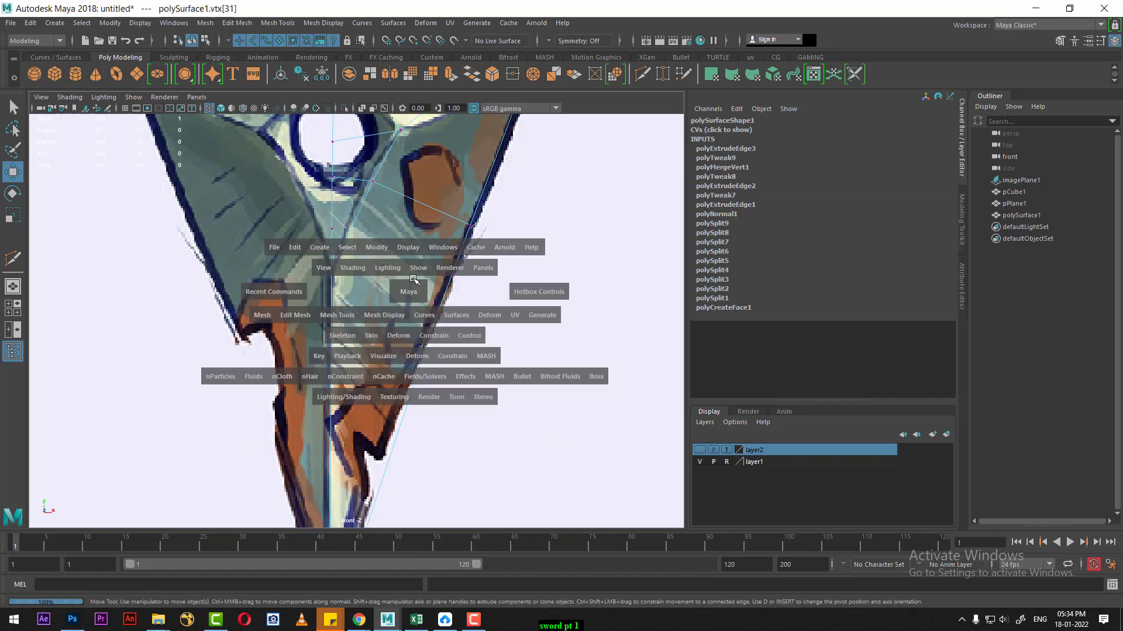
{"action": "mouse_move", "coordinate": [540, 227]}
{"action": "left_mouse_down", "text": "alt"}
{"action": "mouse_move", "coordinate": [526, 252]}
{"action": "mouse_move", "coordinate": [507, 256]}
{"action": "left_mouse_up", "text": "alt"}
{"action": "scroll", "coordinate": [203, 497], "scroll_direction": "up", "scroll_amount": 3}
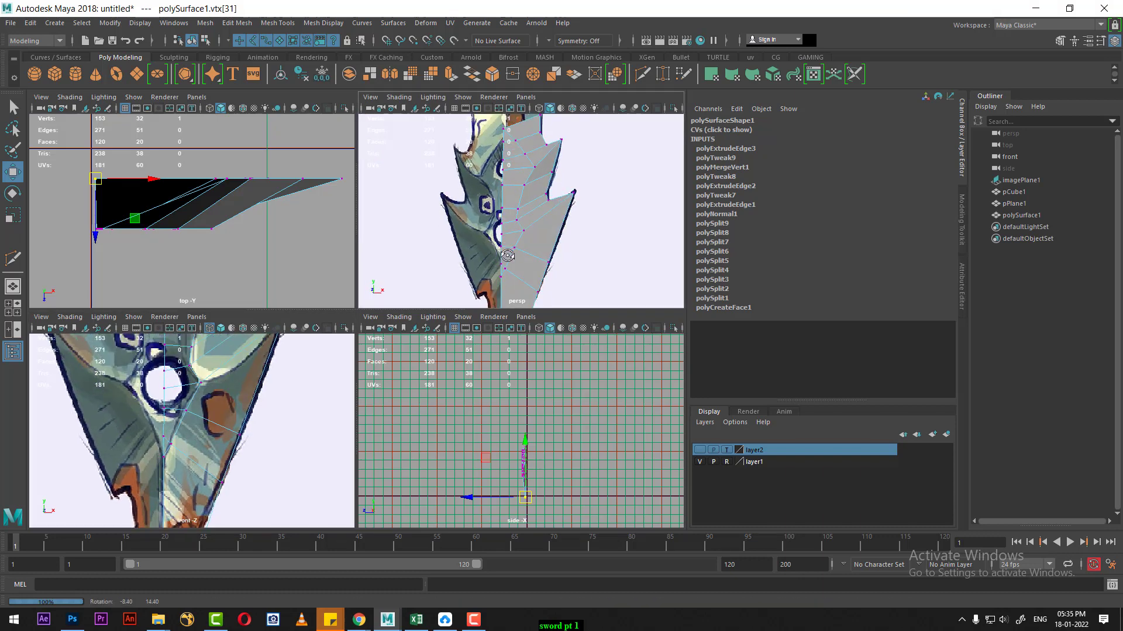
{"action": "scroll", "coordinate": [507, 256], "scroll_direction": "down", "scroll_amount": 3}
{"action": "key", "text": "space"}
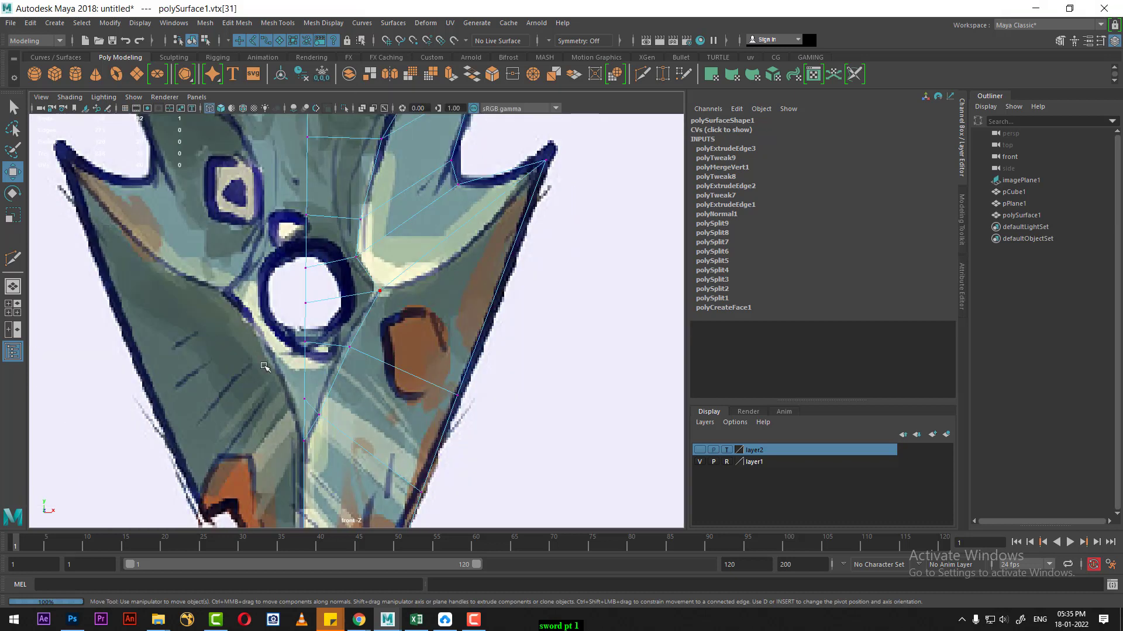
{"action": "scroll", "coordinate": [320, 373], "scroll_direction": "up", "scroll_amount": 3}
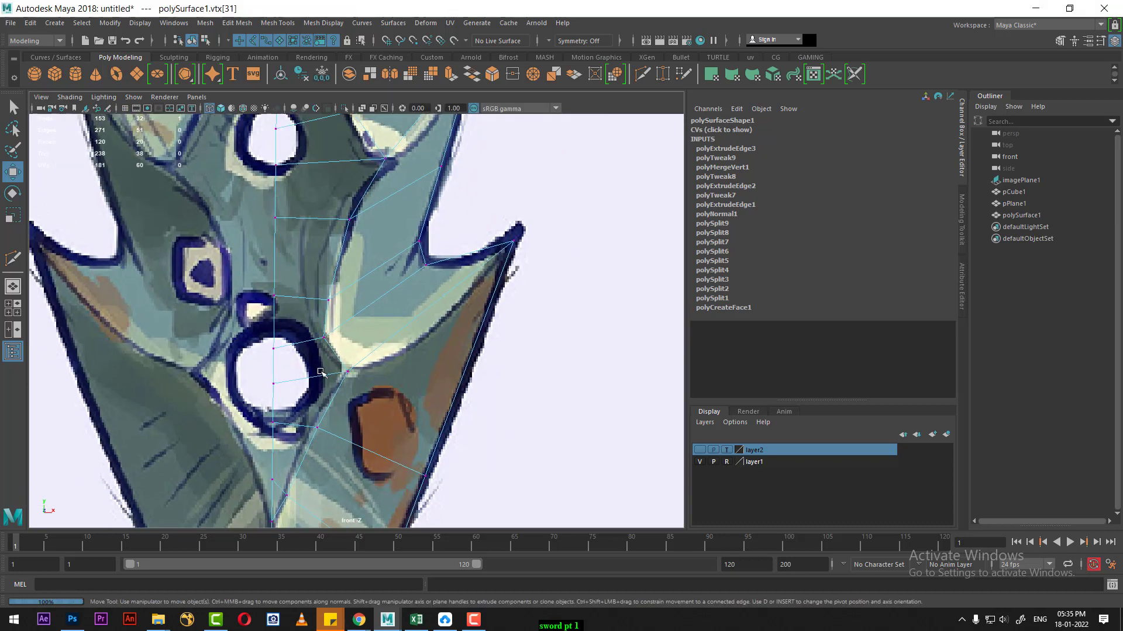
{"action": "right_click_drag", "start_coordinate": [399, 333], "coordinate": [398, 301]}
{"action": "left_click", "coordinate": [393, 325]}
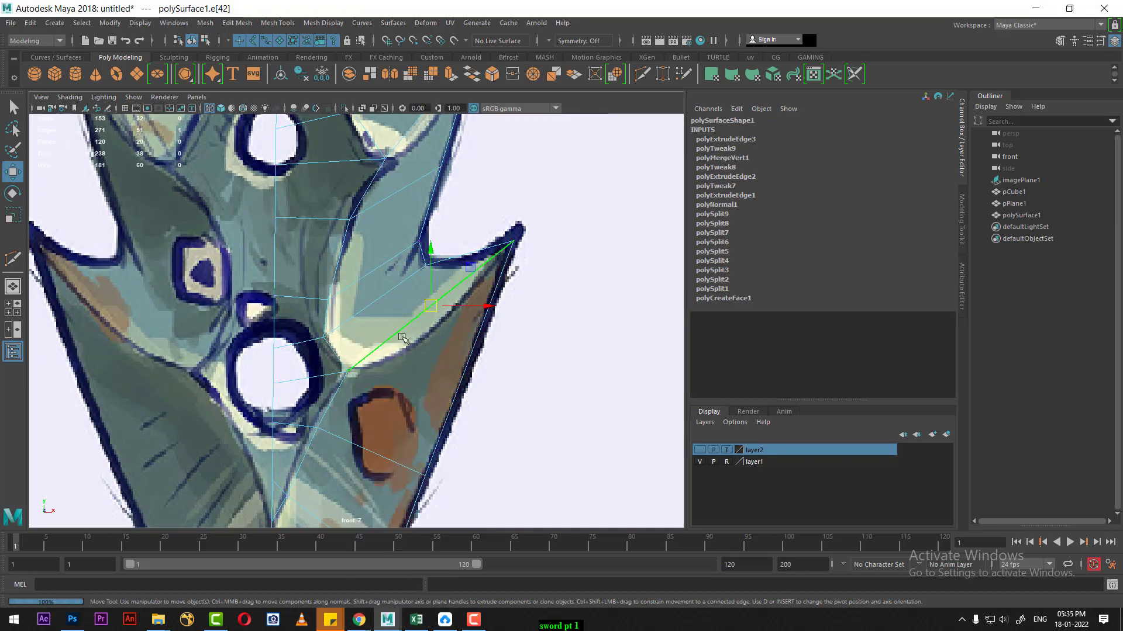
{"action": "middle_click_drag", "start_coordinate": [402, 338], "coordinate": [407, 396], "text": "alt"}
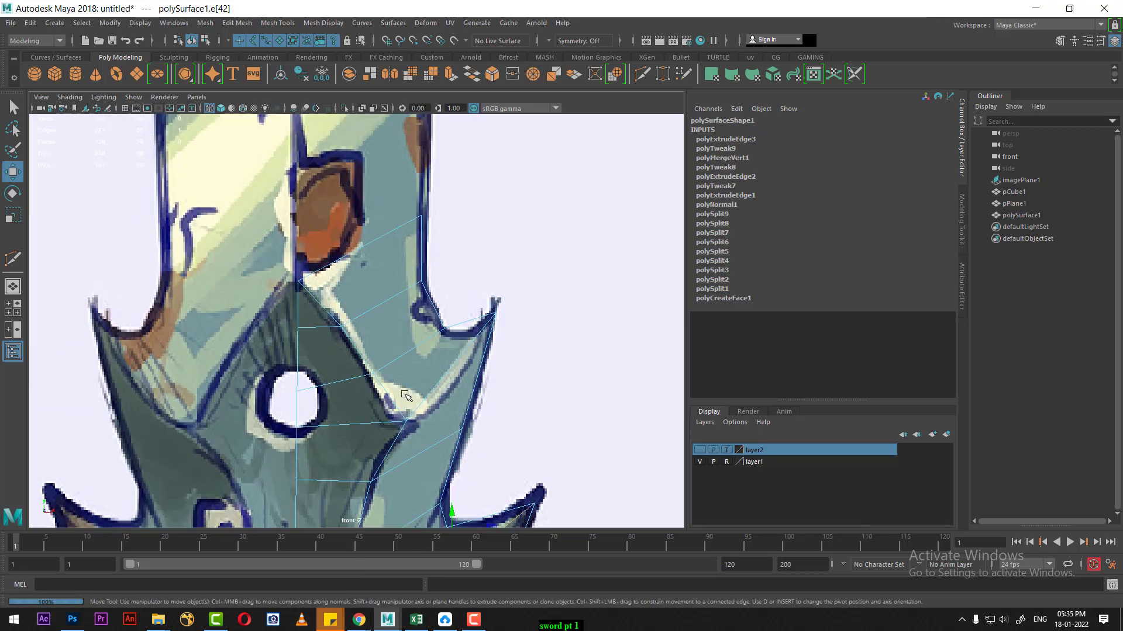
{"action": "scroll", "coordinate": [386, 326], "scroll_direction": "down", "scroll_amount": 3}
{"action": "scroll", "coordinate": [393, 334], "scroll_direction": "down", "scroll_amount": 2}
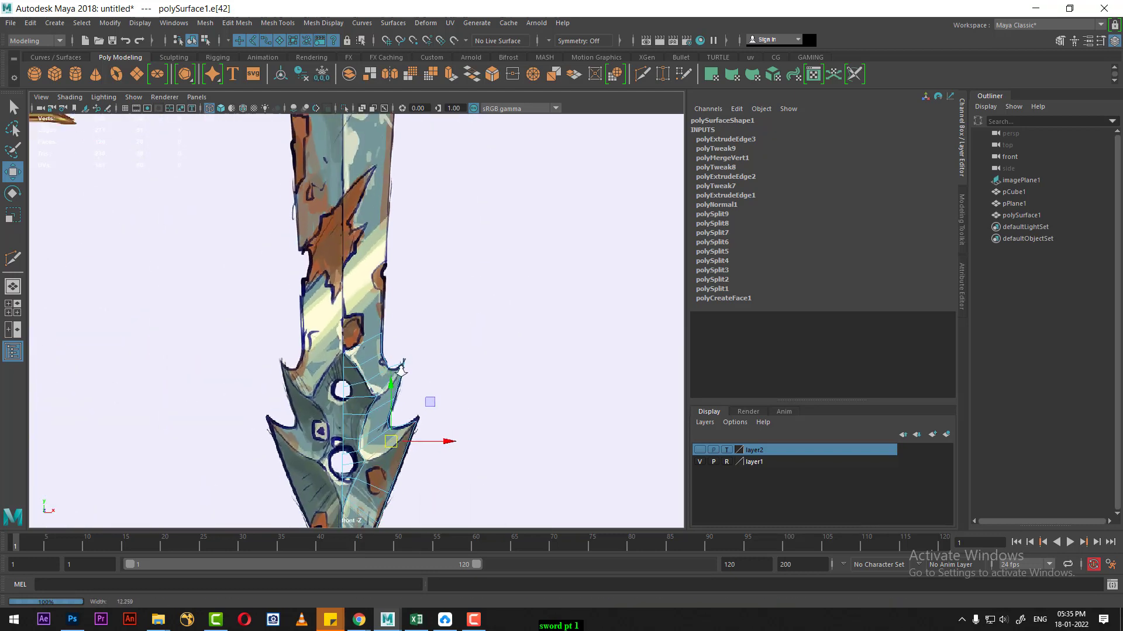
{"action": "mouse_move", "coordinate": [393, 333]}
{"action": "middle_mouse_down", "text": "alt"}
{"action": "mouse_move", "coordinate": [350, 279]}
{"action": "mouse_move", "coordinate": [367, 208]}
{"action": "mouse_move", "coordinate": [359, 164]}
{"action": "middle_mouse_up", "text": "alt"}
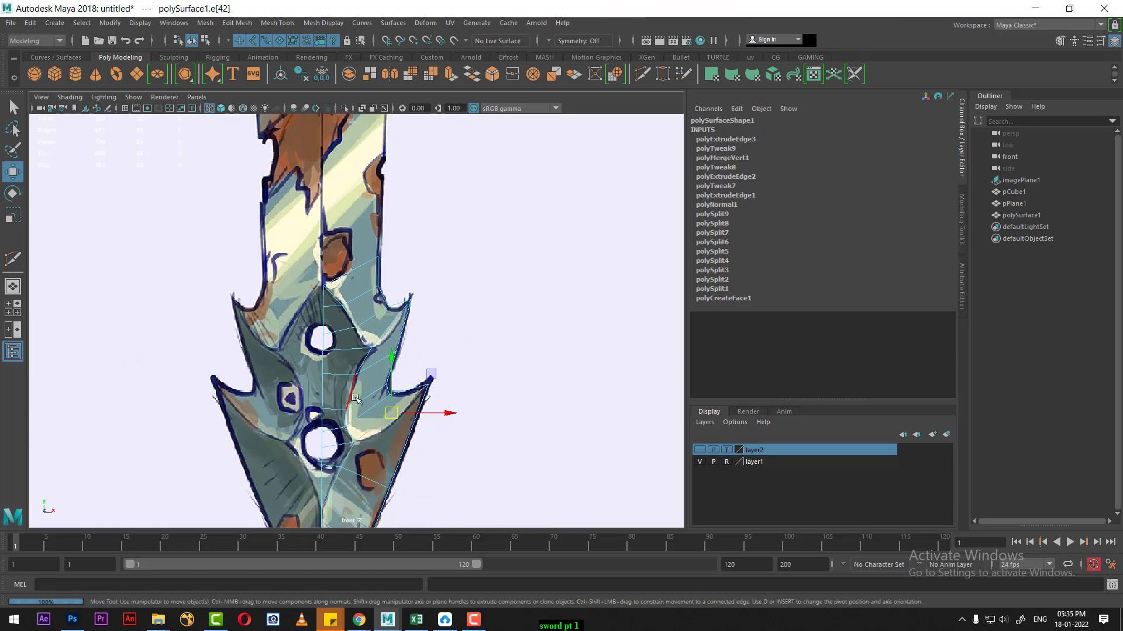
{"action": "middle_click_drag", "start_coordinate": [352, 316], "coordinate": [356, 433], "text": "alt"}
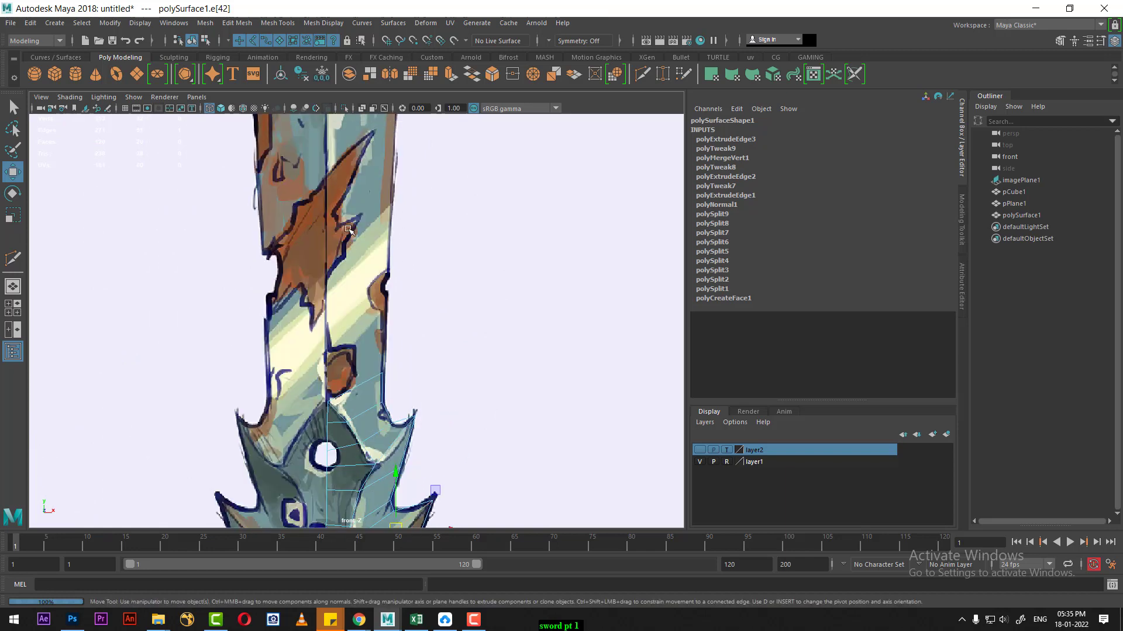
Set layer2 to Reference display while viewing the sword in perspective.
{"action": "key", "text": "space"}
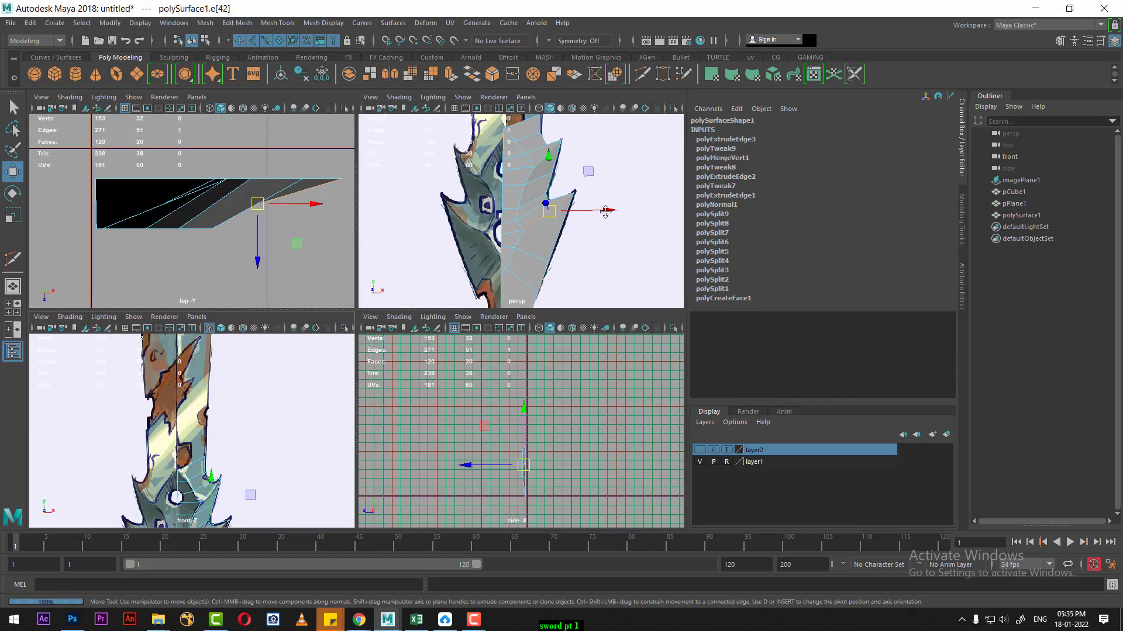
{"action": "key", "text": "space"}
{"action": "middle_click_drag", "start_coordinate": [460, 304], "coordinate": [453, 346], "text": "alt"}
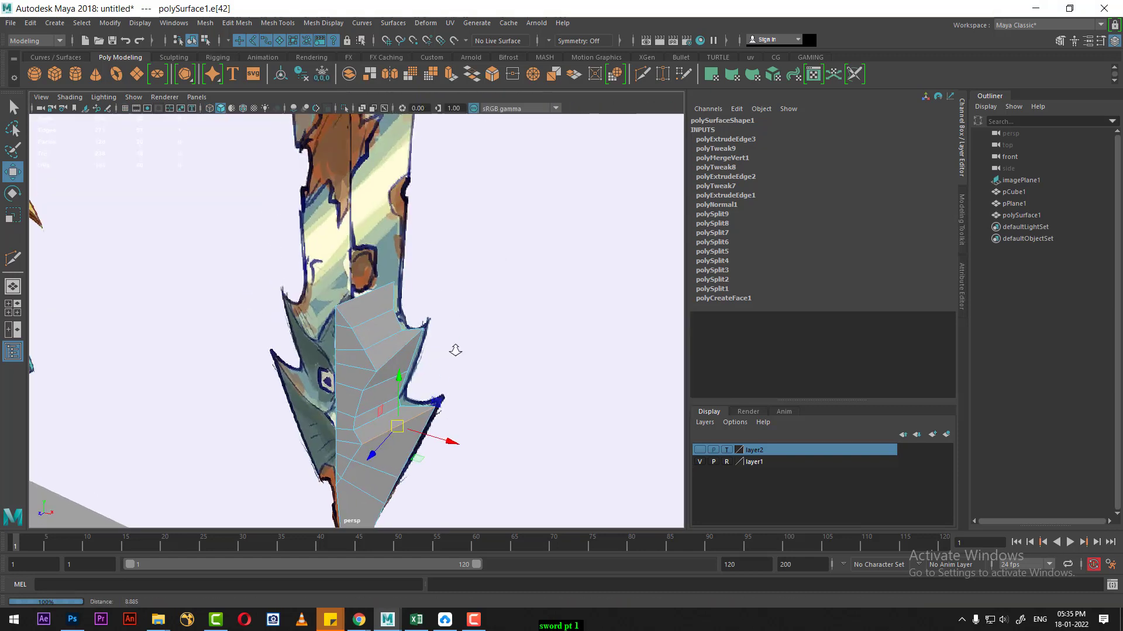
{"action": "left_click_drag", "start_coordinate": [452, 386], "coordinate": [468, 390], "text": "alt"}
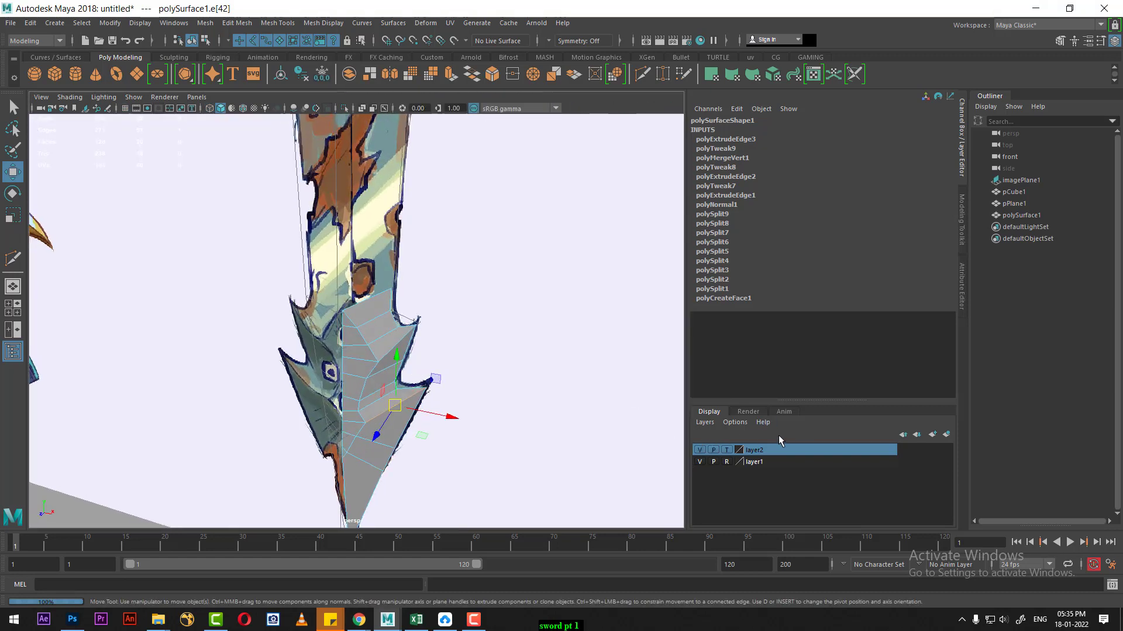
{"action": "left_click", "coordinate": [727, 450]}
{"action": "mouse_move", "coordinate": [446, 341]}
{"action": "left_mouse_down", "text": "alt"}
{"action": "mouse_move", "coordinate": [534, 371]}
{"action": "mouse_move", "coordinate": [518, 246]}
{"action": "mouse_move", "coordinate": [568, 304]}
{"action": "mouse_move", "coordinate": [446, 265]}
{"action": "mouse_move", "coordinate": [436, 302]}
{"action": "mouse_move", "coordinate": [514, 326]}
{"action": "mouse_move", "coordinate": [453, 416]}
{"action": "left_mouse_up", "text": "alt"}
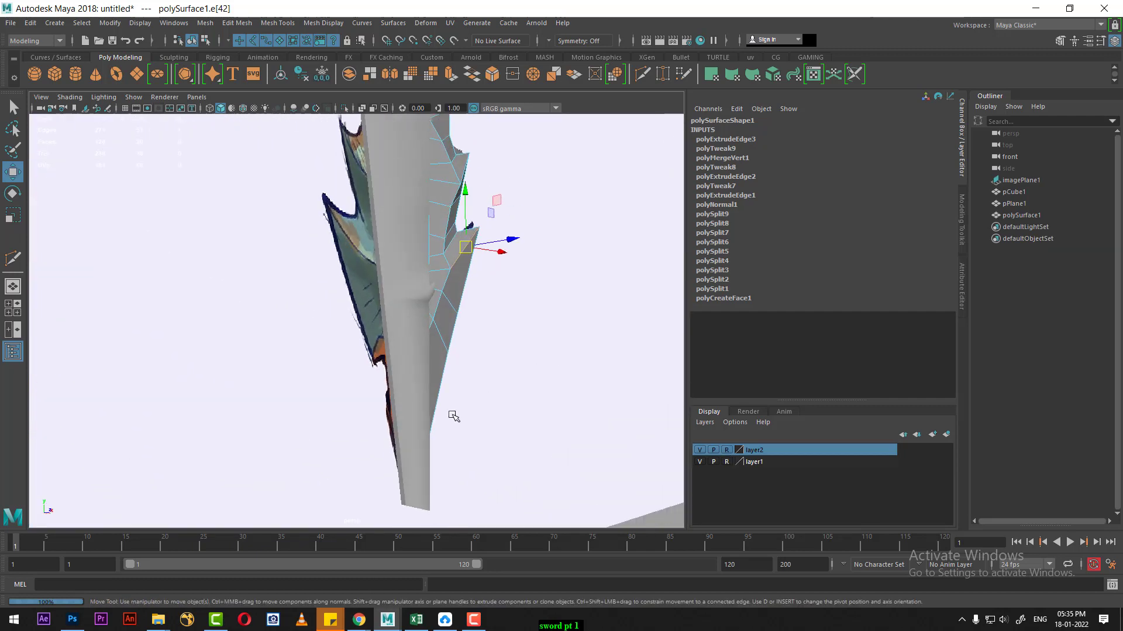
Select pCube1 and polySurface1, hide everything else, and show the four-view layout.
{"action": "left_click", "coordinate": [423, 419]}
{"action": "left_click_drag", "start_coordinate": [484, 368], "coordinate": [494, 365], "text": "alt"}
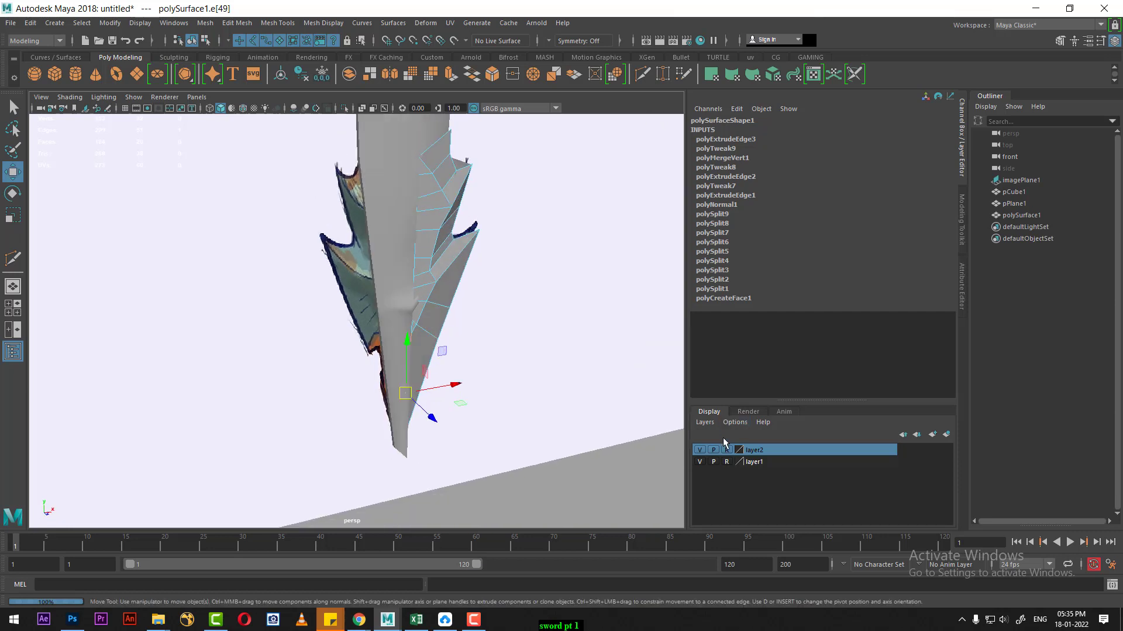
{"action": "mouse_move", "coordinate": [429, 241]}
{"action": "left_mouse_down", "text": "alt"}
{"action": "mouse_move", "coordinate": [423, 314]}
{"action": "mouse_move", "coordinate": [371, 291]}
{"action": "mouse_move", "coordinate": [338, 223]}
{"action": "left_mouse_up", "text": "alt"}
{"action": "key", "text": "F8"}
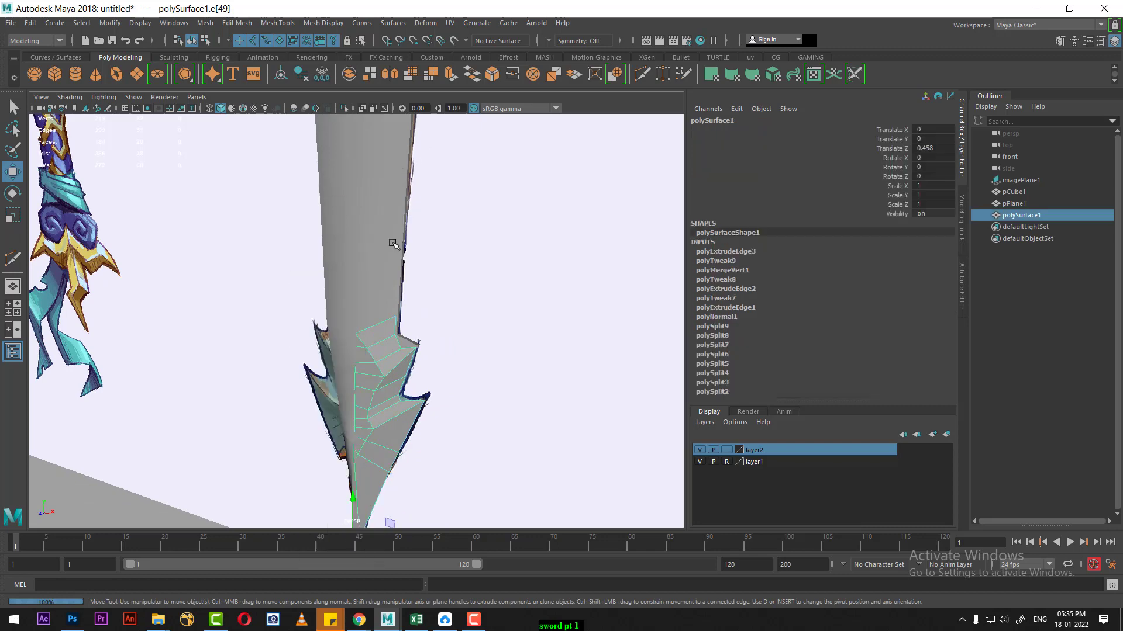
{"action": "left_click", "coordinate": [388, 320]}
{"action": "left_click", "coordinate": [392, 372], "text": "shift"}
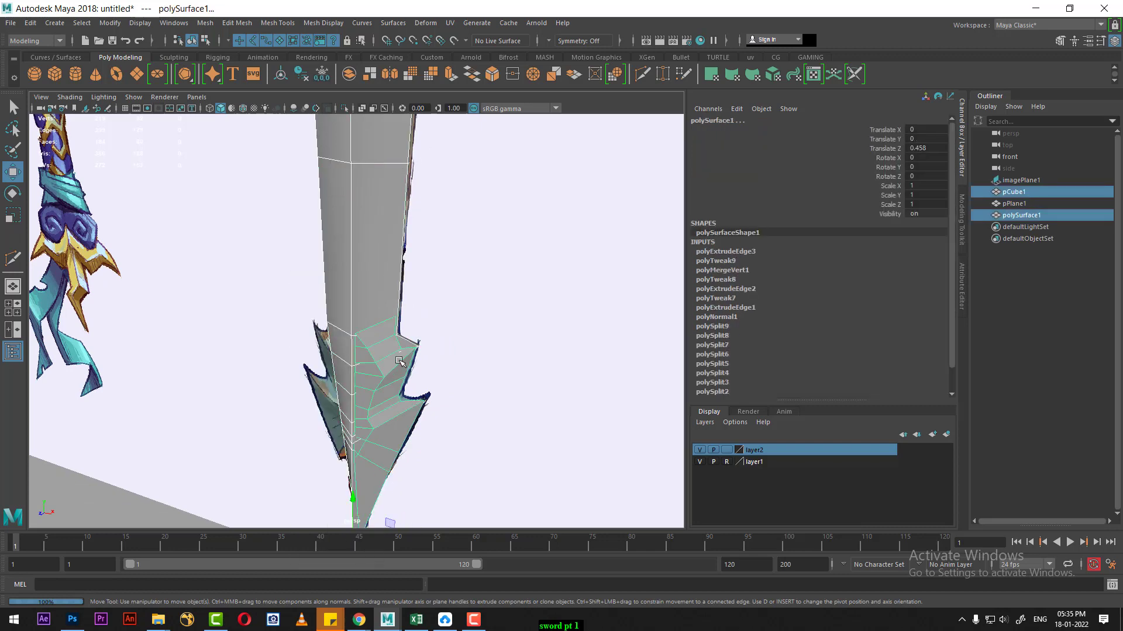
{"action": "key", "text": "alt+h"}
{"action": "left_click_drag", "start_coordinate": [400, 361], "coordinate": [486, 265], "text": "alt"}
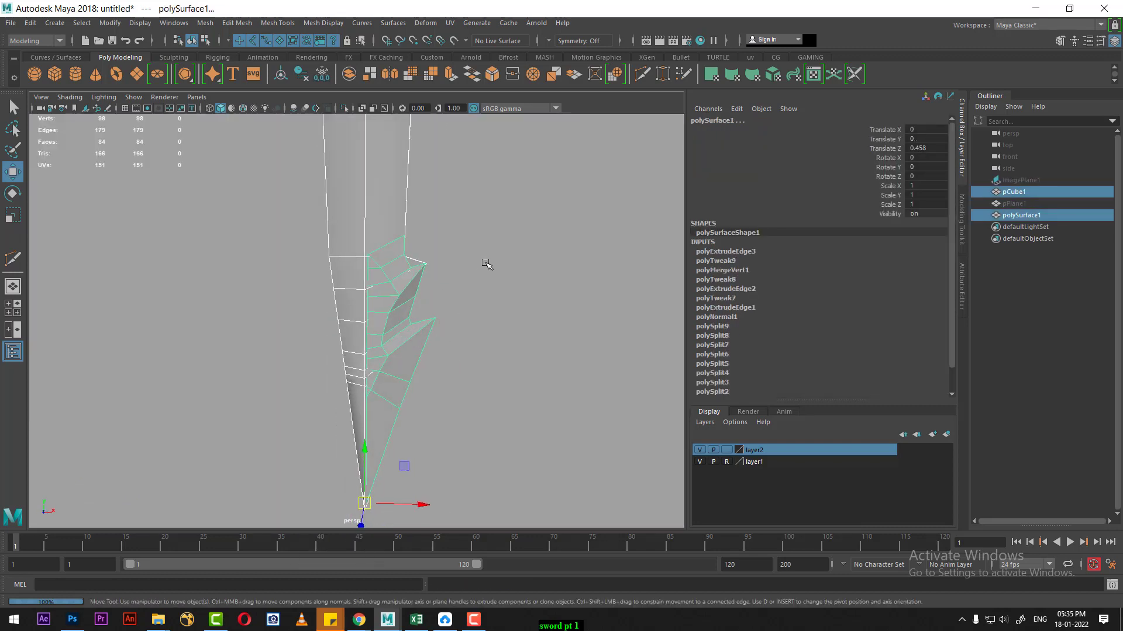
{"action": "key", "text": "space"}
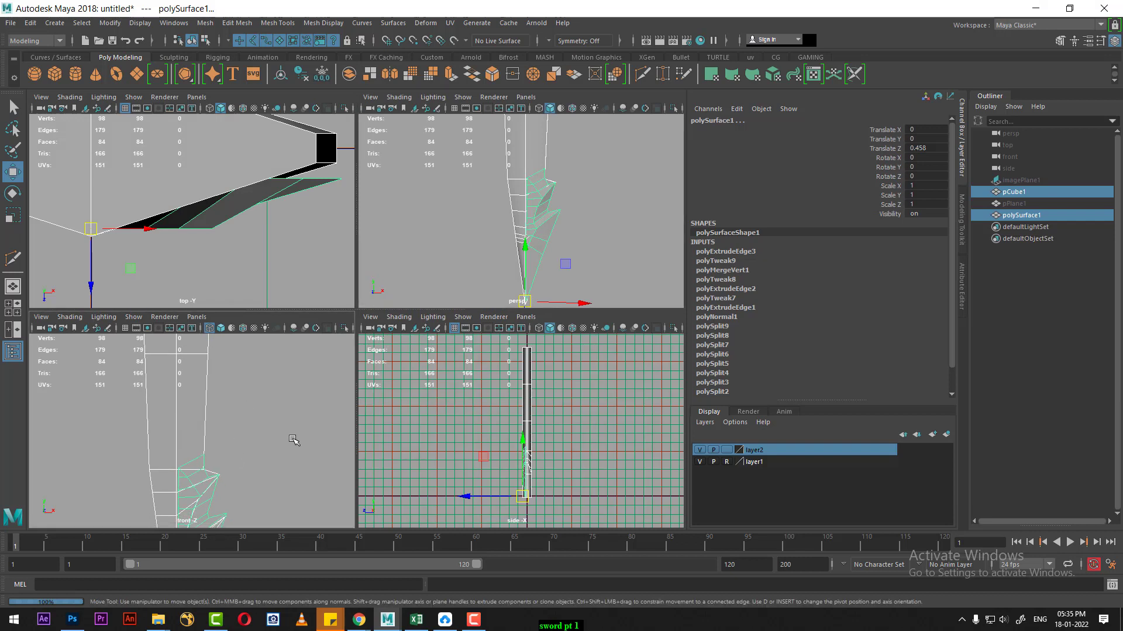
Delete the lower faces of the pCube1 blade block in front view.
{"action": "key", "text": "space"}
{"action": "middle_click_drag", "start_coordinate": [496, 156], "coordinate": [459, 244], "text": "alt"}
{"action": "left_click", "coordinate": [337, 260]}
{"action": "left_click_drag", "start_coordinate": [339, 258], "coordinate": [304, 259]}
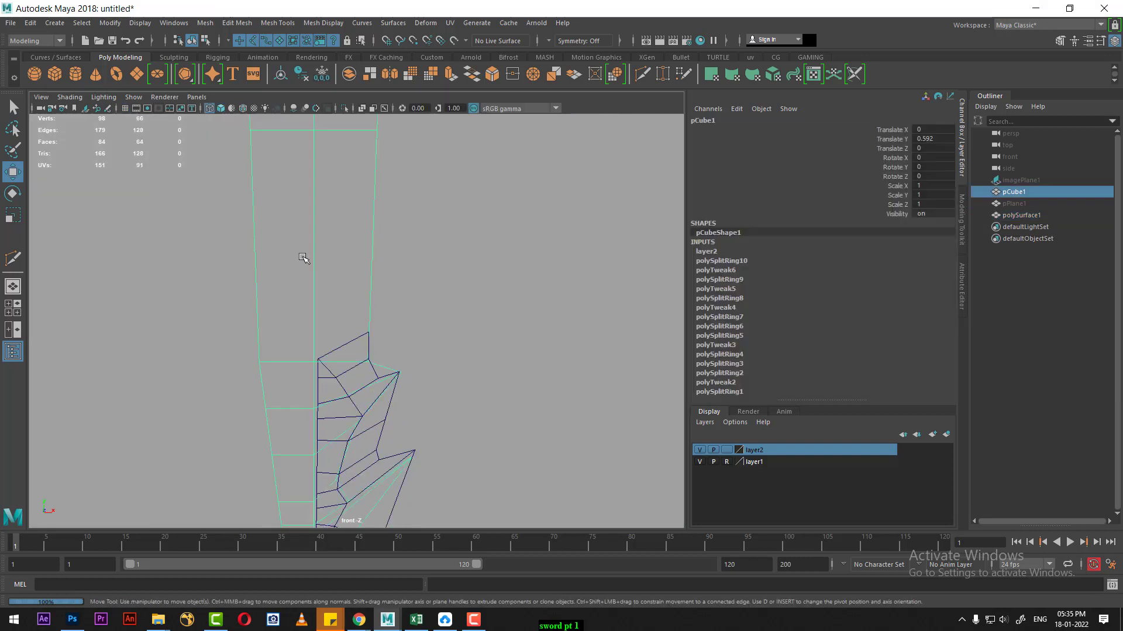
{"action": "scroll", "coordinate": [303, 258], "scroll_direction": "down", "scroll_amount": 3}
{"action": "right_click", "coordinate": [464, 251]}
{"action": "left_click", "coordinate": [431, 351]}
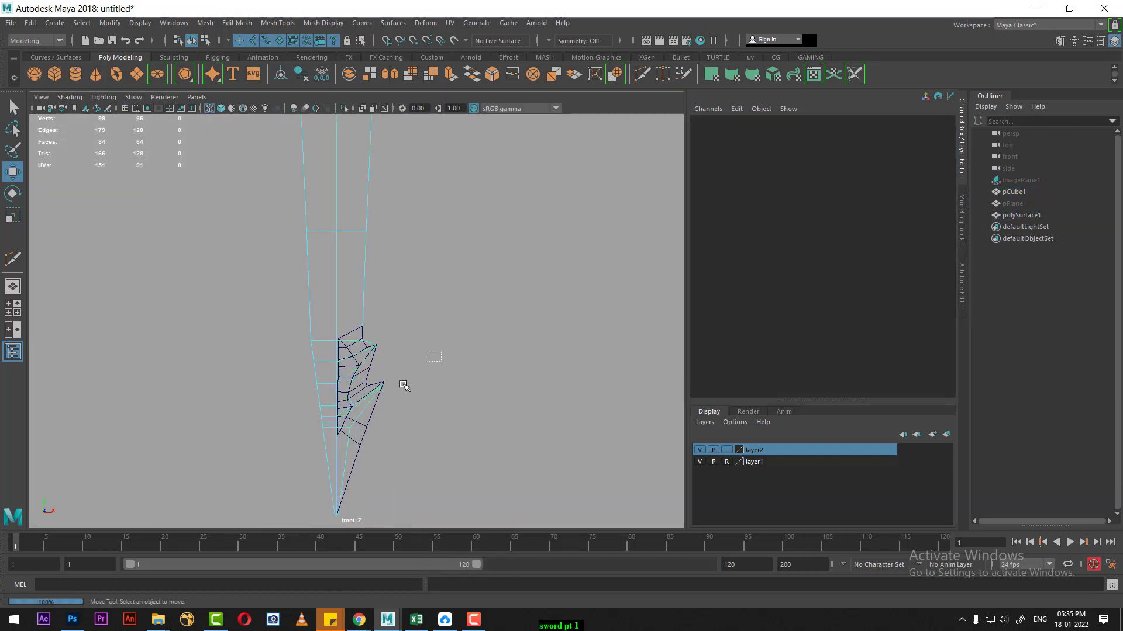
{"action": "left_click_drag", "start_coordinate": [404, 386], "coordinate": [271, 497]}
{"action": "key", "text": "Delete"}
Delete the leftover edge and show the hidden reference image again.
{"action": "scroll", "coordinate": [391, 340], "scroll_direction": "up", "scroll_amount": 2}
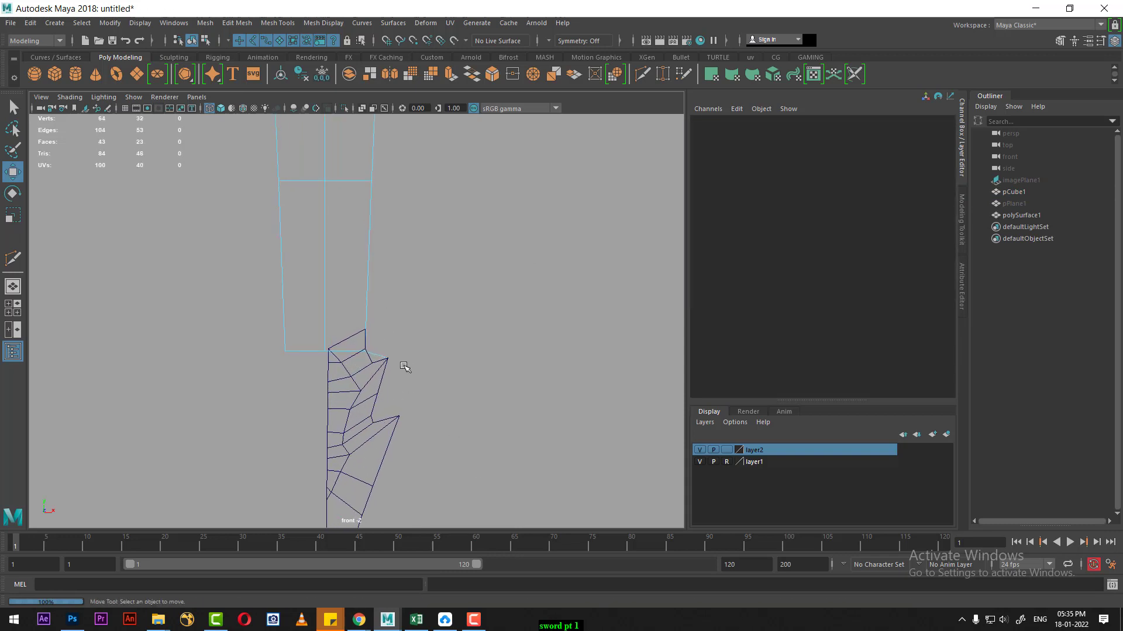
{"action": "left_click_drag", "start_coordinate": [378, 386], "coordinate": [379, 386]}
{"action": "key", "text": "Delete"}
{"action": "scroll", "coordinate": [361, 380], "scroll_direction": "up", "scroll_amount": 2}
{"action": "middle_click_drag", "start_coordinate": [384, 495], "coordinate": [438, 376], "text": "alt"}
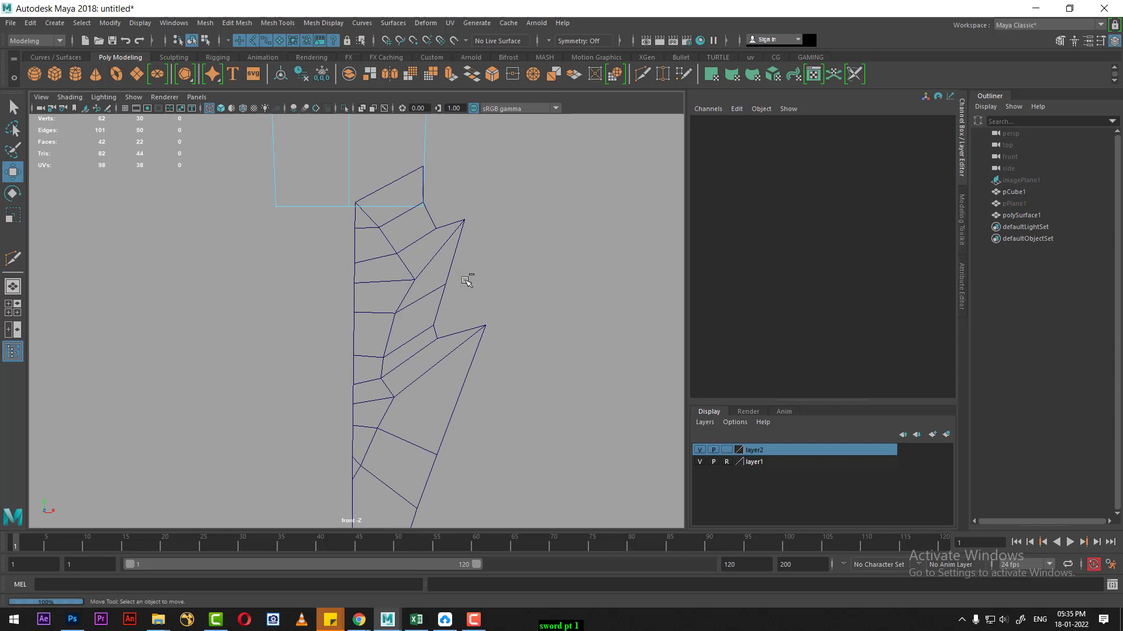
{"action": "key", "text": "ctrl+shift+h"}
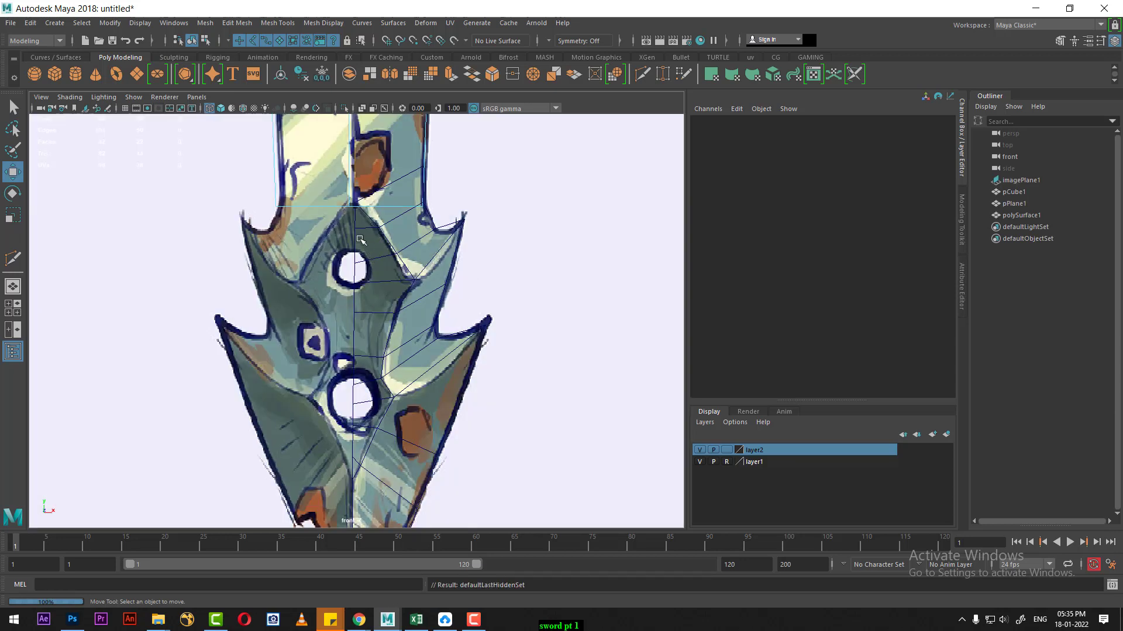
Frame the whole blade and put pCube1 into vertex editing, after briefly trying faces.
{"action": "scroll", "coordinate": [361, 239], "scroll_direction": "down", "scroll_amount": 2}
{"action": "mouse_move", "coordinate": [361, 240]}
{"action": "middle_mouse_down", "text": "alt"}
{"action": "mouse_move", "coordinate": [360, 278]}
{"action": "mouse_move", "coordinate": [397, 250]}
{"action": "middle_mouse_up", "text": "alt"}
{"action": "scroll", "coordinate": [364, 293], "scroll_direction": "down", "scroll_amount": 2}
{"action": "scroll", "coordinate": [380, 198], "scroll_direction": "up", "scroll_amount": 1}
{"action": "right_click", "coordinate": [379, 197]}
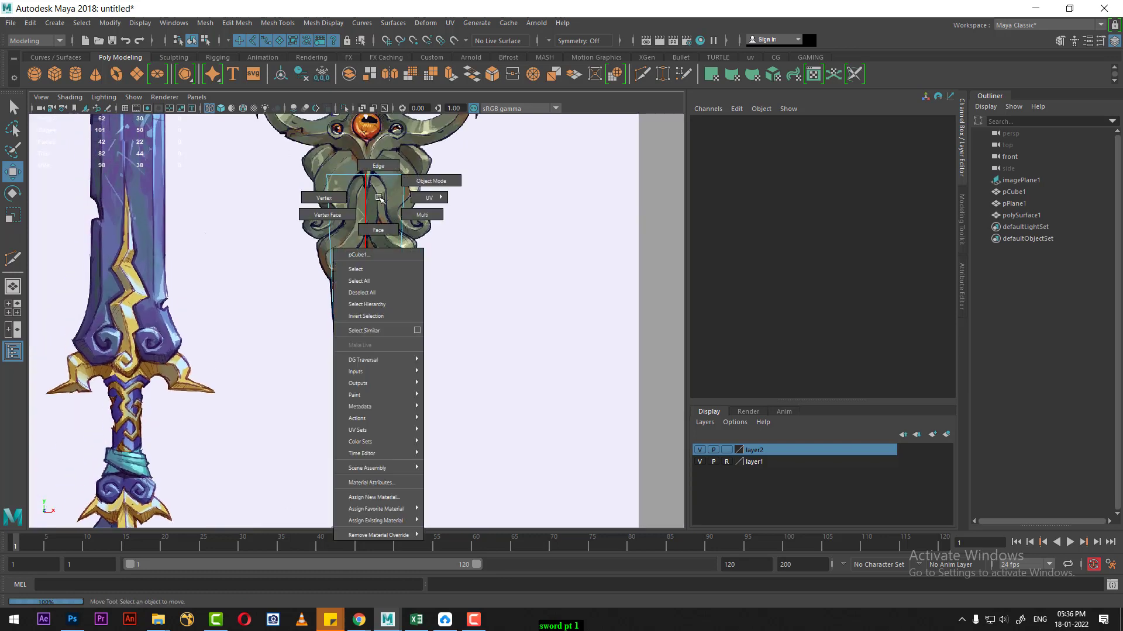
{"action": "left_click", "coordinate": [378, 229]}
{"action": "scroll", "coordinate": [326, 201], "scroll_direction": "down", "scroll_amount": 1}
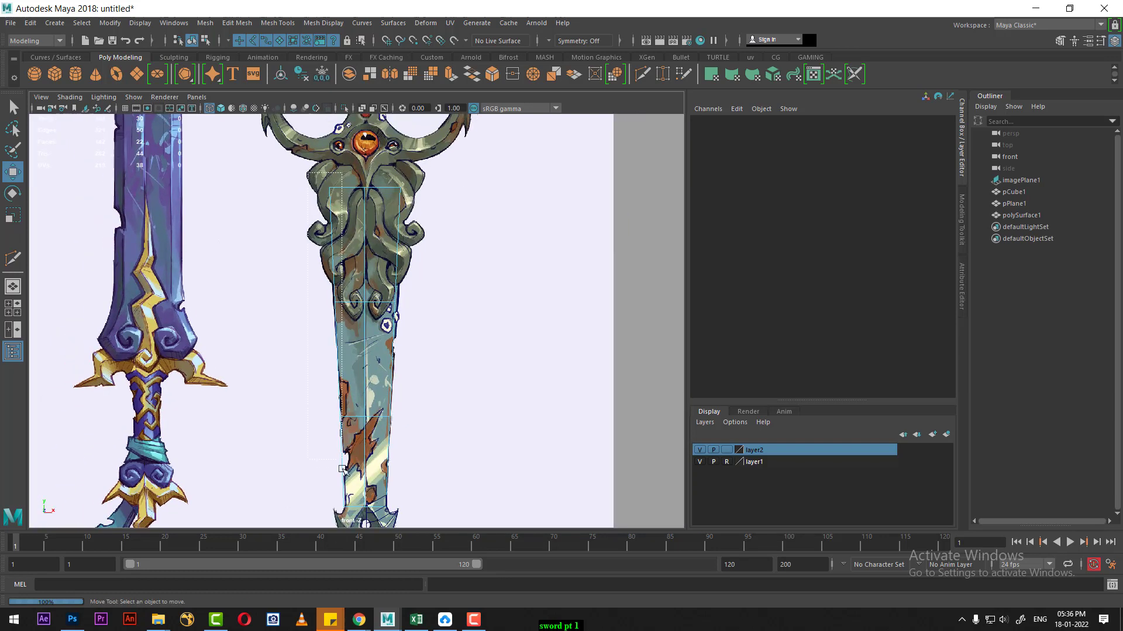
{"action": "left_click_drag", "start_coordinate": [349, 519], "coordinate": [359, 513]}
{"action": "left_click", "coordinate": [444, 409]}
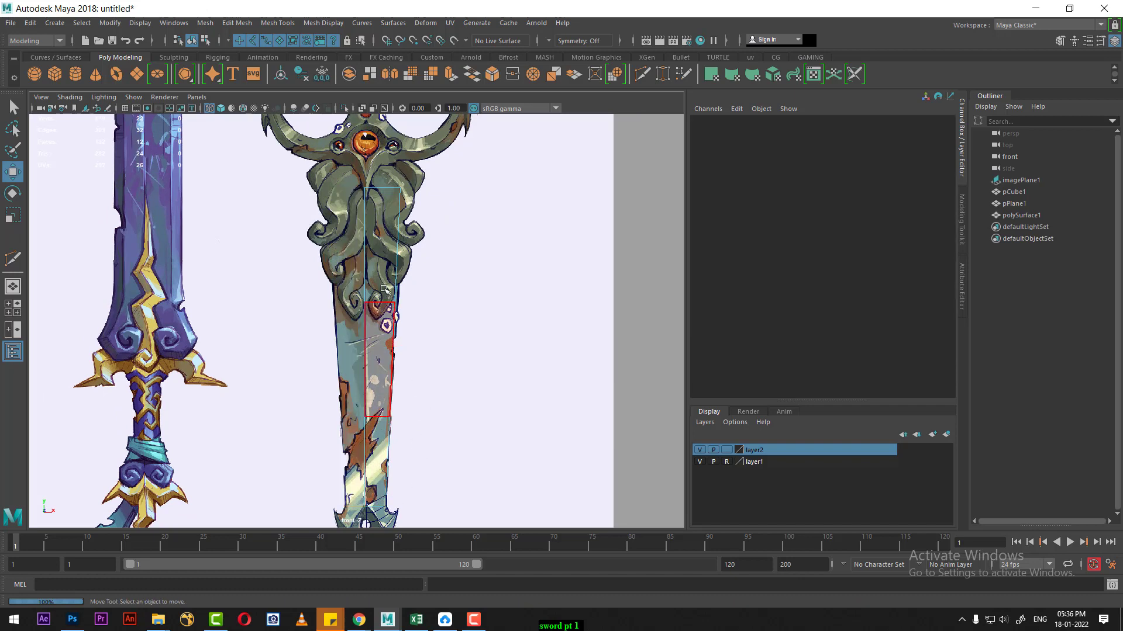
{"action": "right_click_drag", "start_coordinate": [380, 263], "coordinate": [384, 219]}
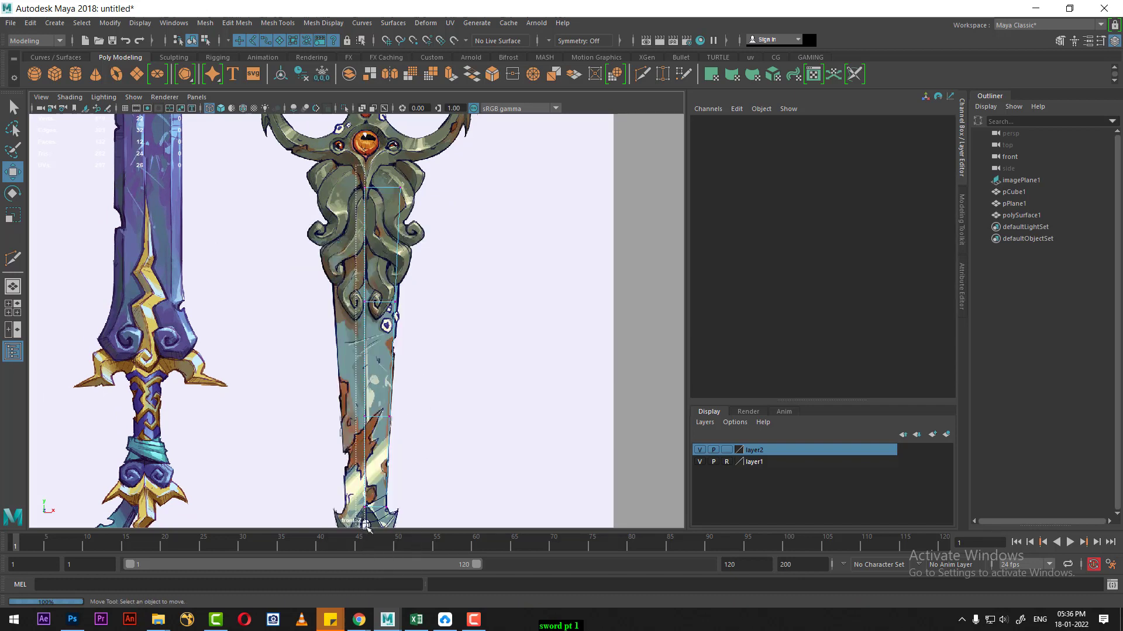
Select the block's top vertices and move them onto the reference blade outline.
{"action": "left_click_drag", "start_coordinate": [365, 524], "coordinate": [386, 350]}
{"action": "middle_click_drag", "start_coordinate": [394, 445], "coordinate": [394, 301], "text": "alt"}
{"action": "scroll", "coordinate": [426, 350], "scroll_direction": "up", "scroll_amount": 3}
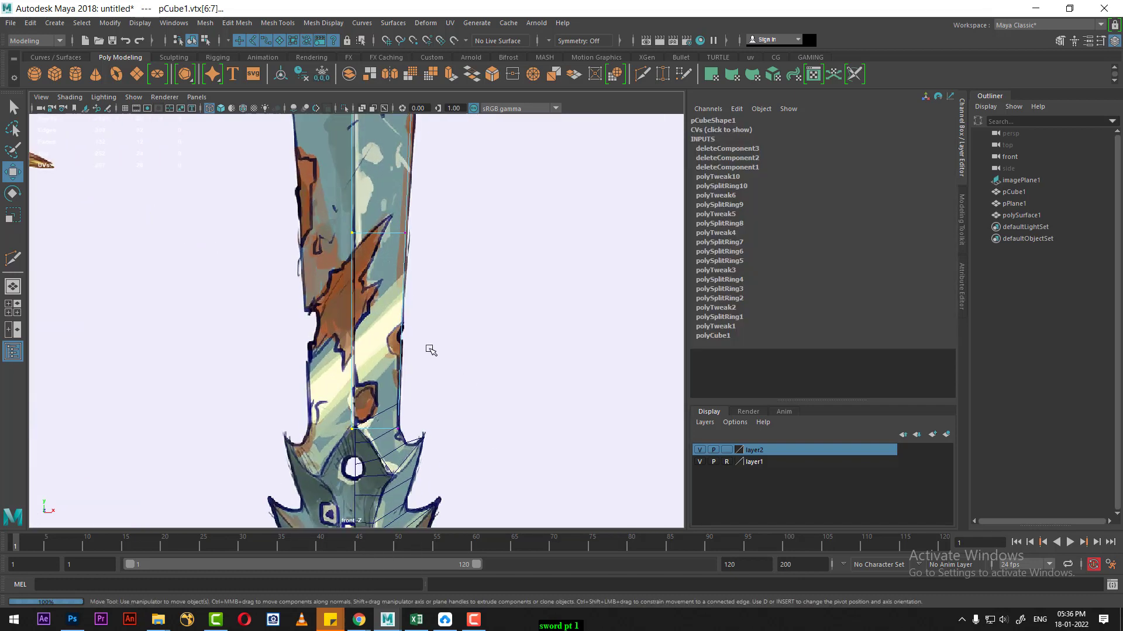
{"action": "middle_click_drag", "start_coordinate": [431, 350], "coordinate": [430, 402], "text": "alt"}
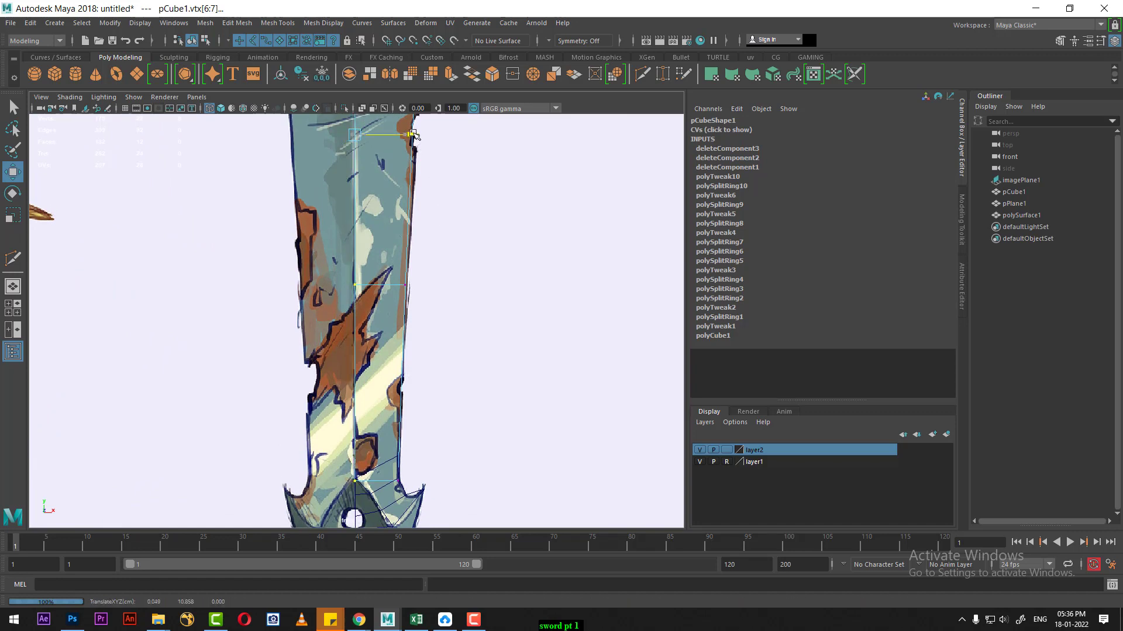
Frame the long blade block and jagged piece together in a full-size perspective view.
{"action": "key", "text": "space"}
{"action": "left_click_drag", "start_coordinate": [444, 176], "coordinate": [555, 211], "text": "alt"}
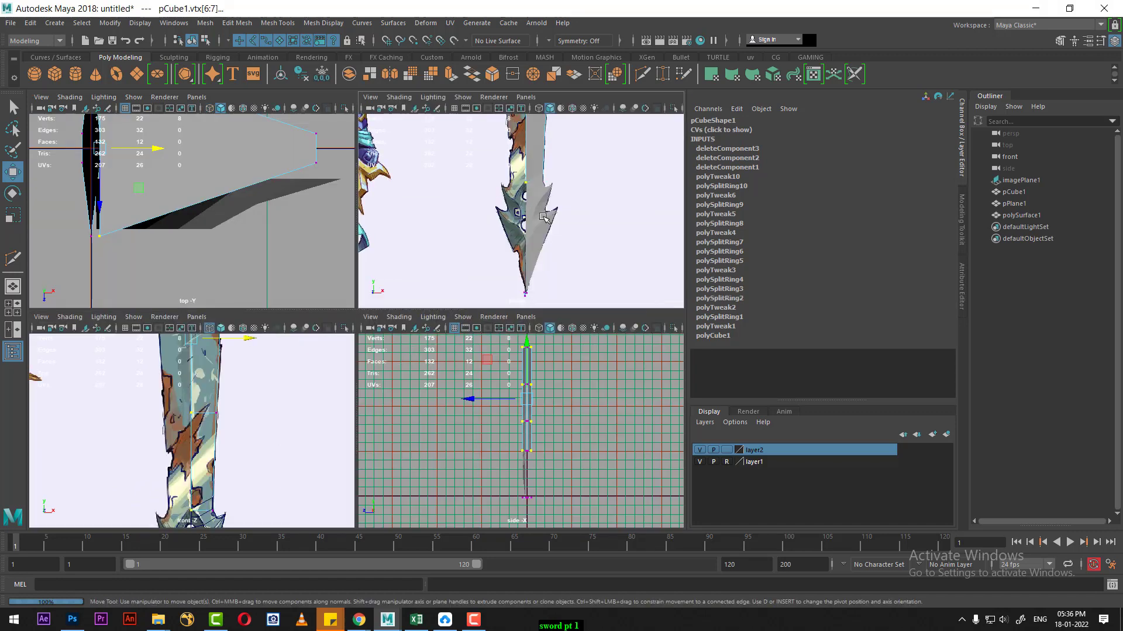
{"action": "key", "text": "space"}
{"action": "mouse_move", "coordinate": [382, 328]}
{"action": "left_mouse_down", "text": "alt"}
{"action": "mouse_move", "coordinate": [401, 196]}
{"action": "mouse_move", "coordinate": [459, 360]}
{"action": "mouse_move", "coordinate": [357, 328]}
{"action": "mouse_move", "coordinate": [376, 343]}
{"action": "mouse_move", "coordinate": [388, 319]}
{"action": "mouse_move", "coordinate": [396, 343]}
{"action": "mouse_move", "coordinate": [386, 328]}
{"action": "left_mouse_up", "text": "alt"}
Hide everything except the blade block and the jagged blade piece, viewing the blade edge-on.
{"action": "scroll", "coordinate": [401, 195], "scroll_direction": "up", "scroll_amount": 3}
{"action": "key", "text": "F8"}
{"action": "left_click", "coordinate": [459, 359], "text": "shift"}
{"action": "key", "text": "alt+h"}
{"action": "mouse_move", "coordinate": [338, 268]}
{"action": "left_mouse_down", "text": "alt"}
{"action": "mouse_move", "coordinate": [427, 374]}
{"action": "mouse_move", "coordinate": [473, 367]}
{"action": "mouse_move", "coordinate": [523, 242]}
{"action": "left_mouse_up", "text": "alt"}
Select polySurface1's outer-edge vertices along the upper teeth and tip in vertex mode.
{"action": "left_click", "coordinate": [472, 367]}
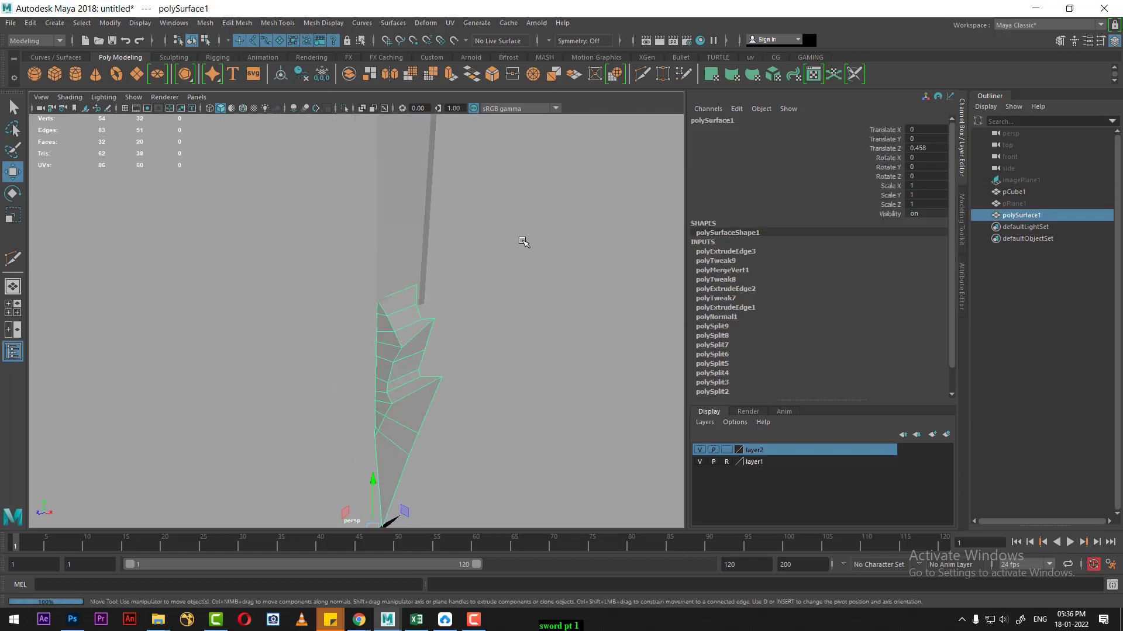
{"action": "right_click_drag", "start_coordinate": [523, 242], "coordinate": [468, 240]}
{"action": "left_click_drag", "start_coordinate": [486, 301], "coordinate": [452, 215], "text": "alt"}
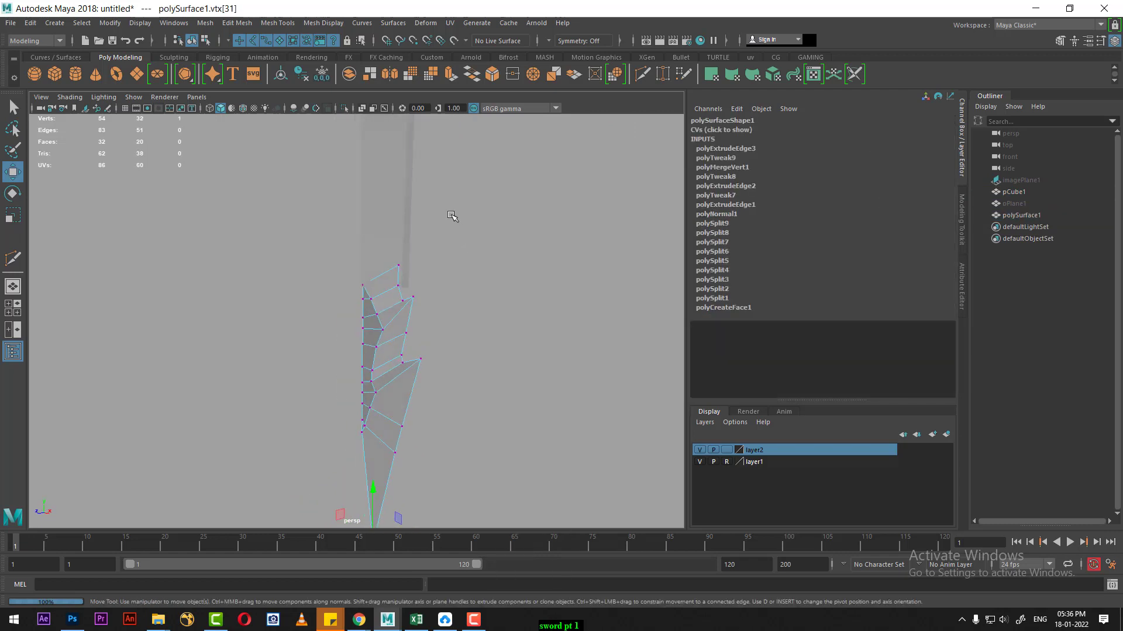
{"action": "left_click_drag", "start_coordinate": [398, 325], "coordinate": [398, 417]}
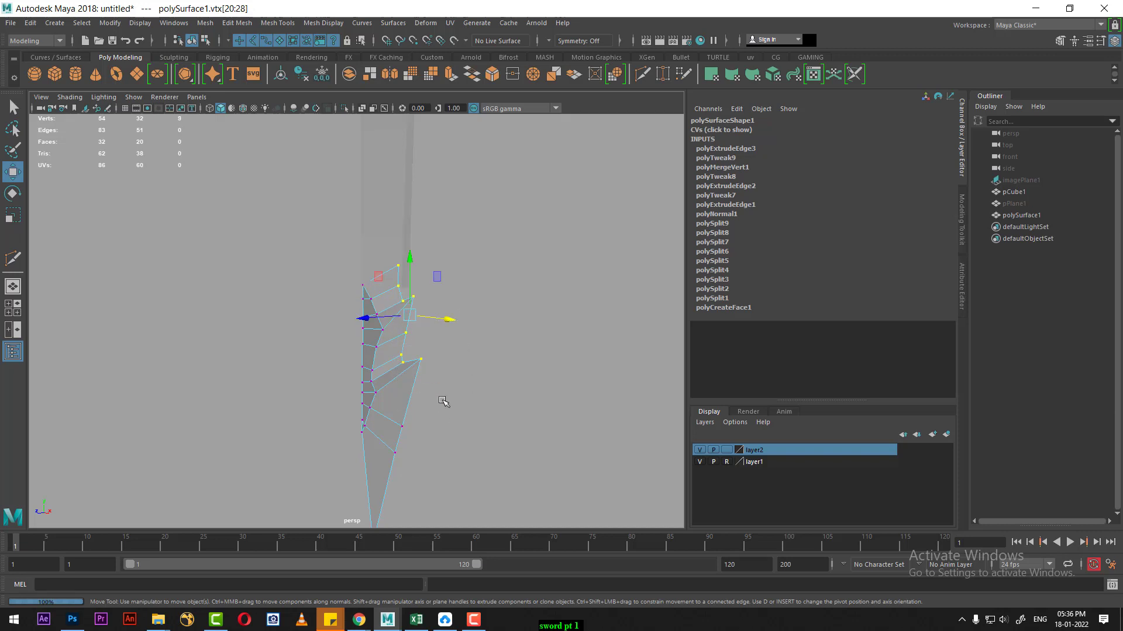
{"action": "middle_click_drag", "start_coordinate": [442, 401], "coordinate": [436, 301], "text": "alt"}
{"action": "left_click_drag", "start_coordinate": [425, 345], "coordinate": [432, 386], "text": "shift"}
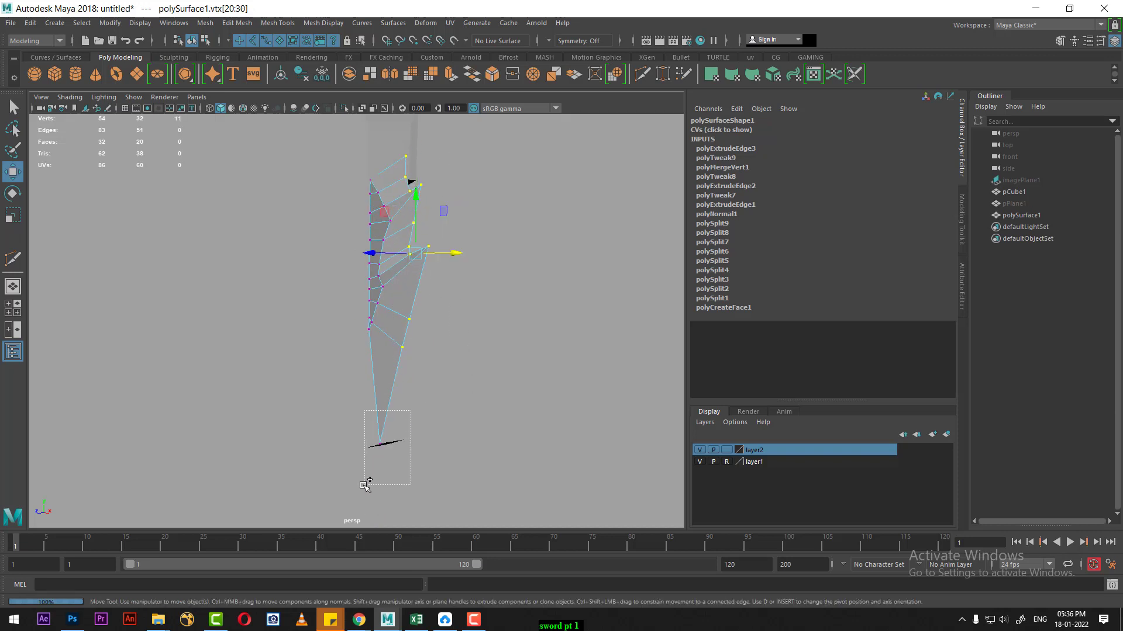
{"action": "left_click_drag", "start_coordinate": [365, 486], "coordinate": [364, 486], "text": "shift"}
{"action": "mouse_move", "coordinate": [469, 251]}
{"action": "left_mouse_down", "text": "alt"}
{"action": "mouse_move", "coordinate": [431, 288]}
{"action": "mouse_move", "coordinate": [471, 313]}
{"action": "left_mouse_up", "text": "alt"}
In wireframe top view, push the selected outer vertices back along Z to bevel the teeth.
{"action": "key", "text": "space"}
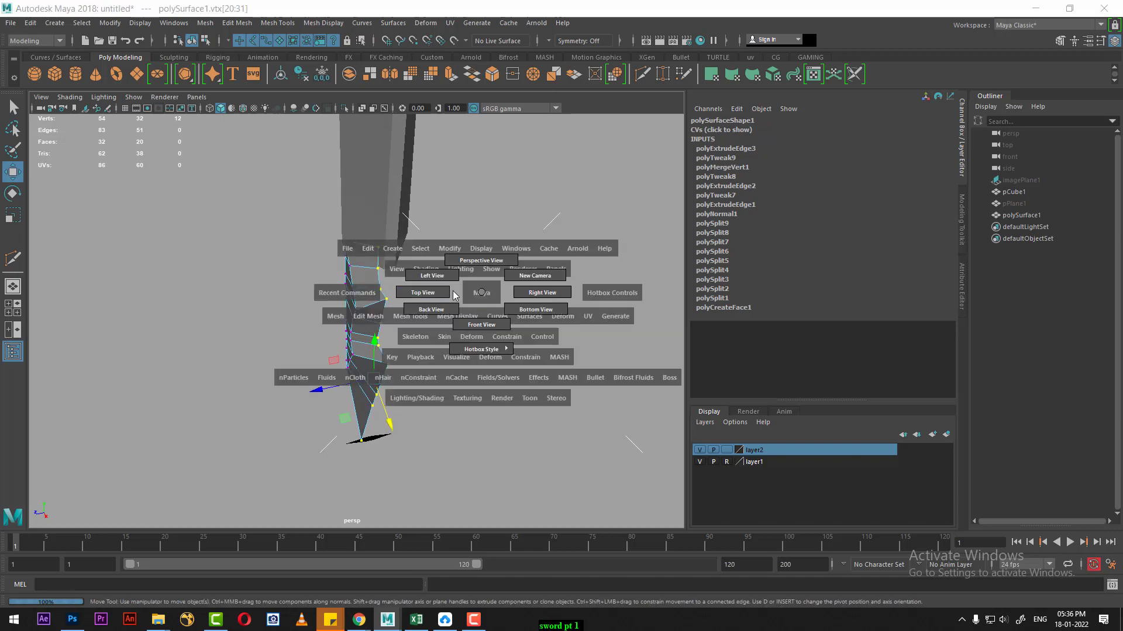
{"action": "left_click", "coordinate": [419, 294]}
{"action": "key", "text": "4"}
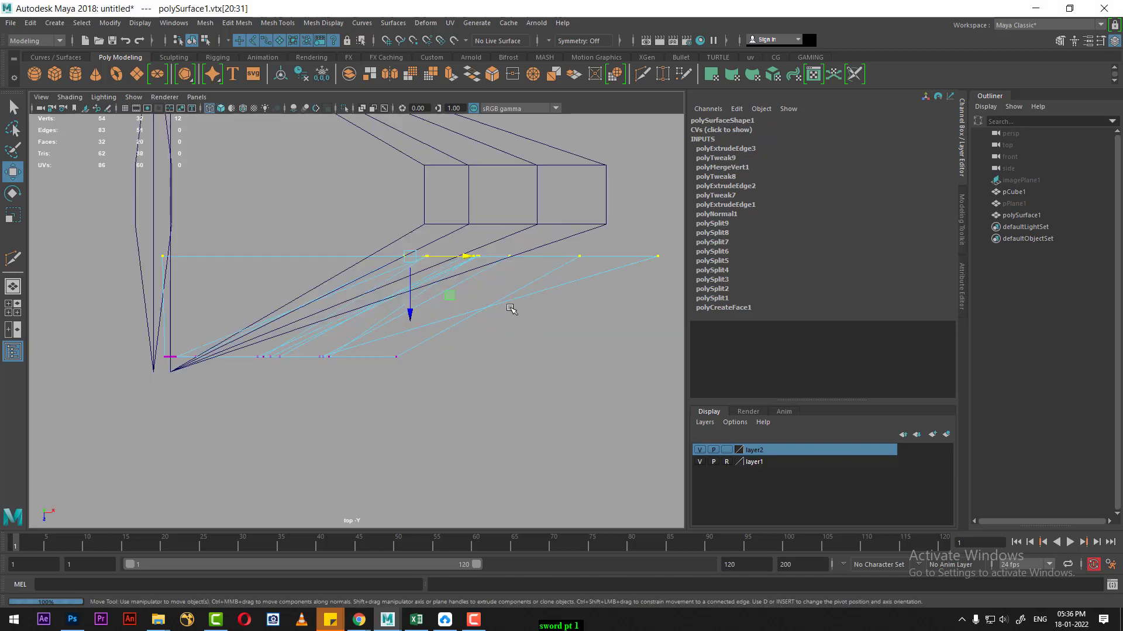
{"action": "middle_click_drag", "start_coordinate": [514, 308], "coordinate": [379, 353], "text": "alt"}
{"action": "mouse_move", "coordinate": [339, 351]}
{"action": "left_mouse_down"}
{"action": "mouse_move", "coordinate": [334, 316]}
{"action": "mouse_move", "coordinate": [342, 324]}
{"action": "left_mouse_up"}
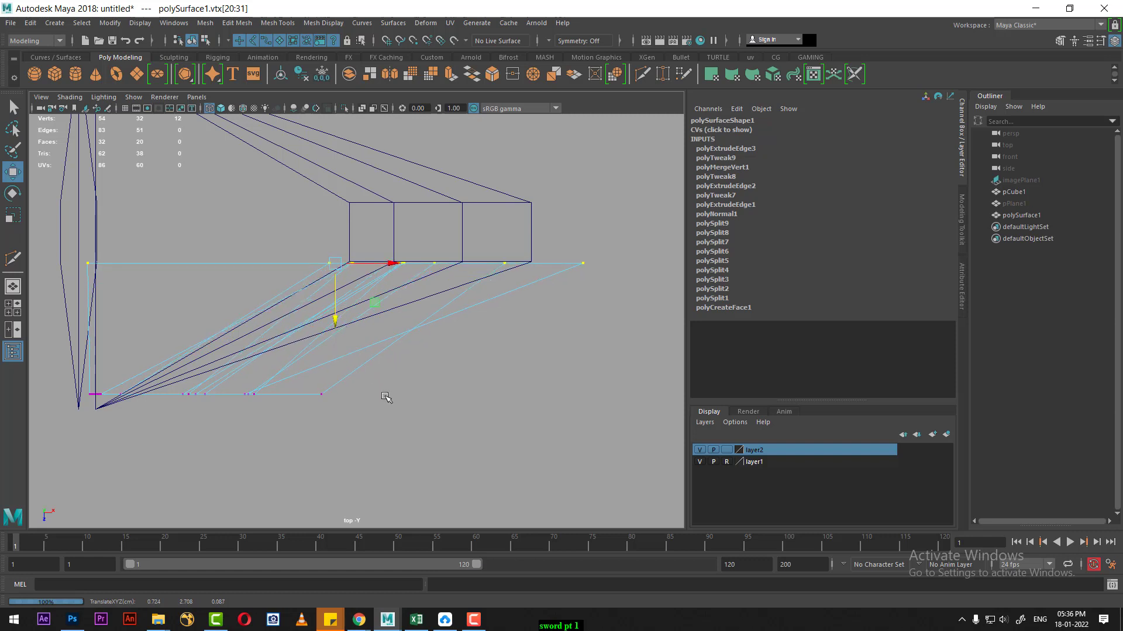
Return to shaded perspective and inspect the reshaped blade edge.
{"action": "key", "text": "space"}
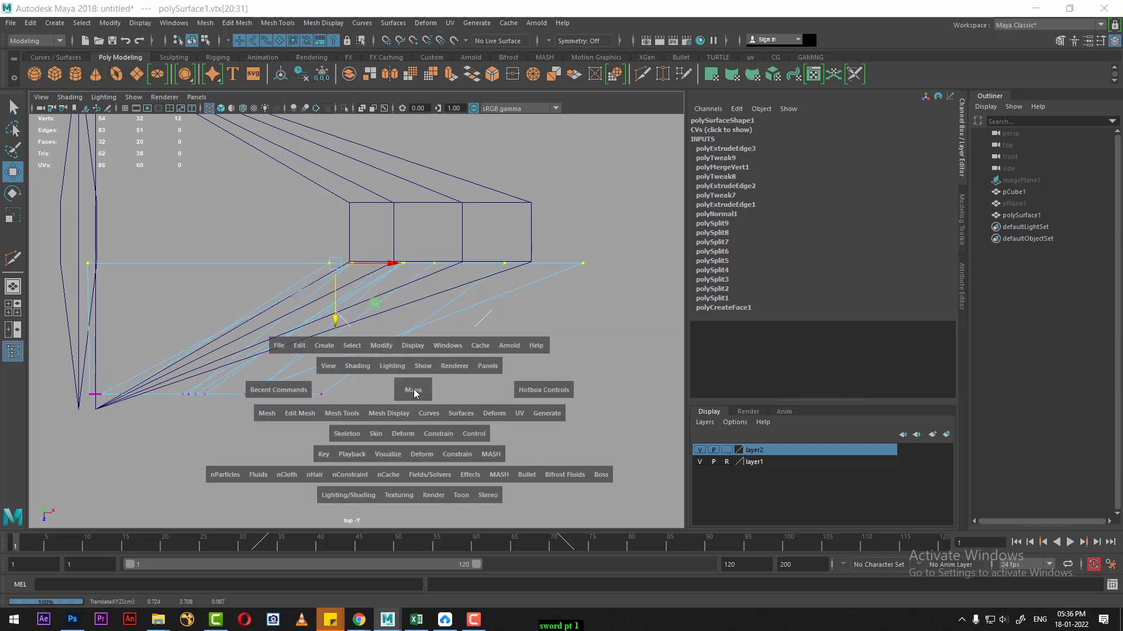
{"action": "left_click", "coordinate": [414, 390]}
{"action": "key", "text": "5"}
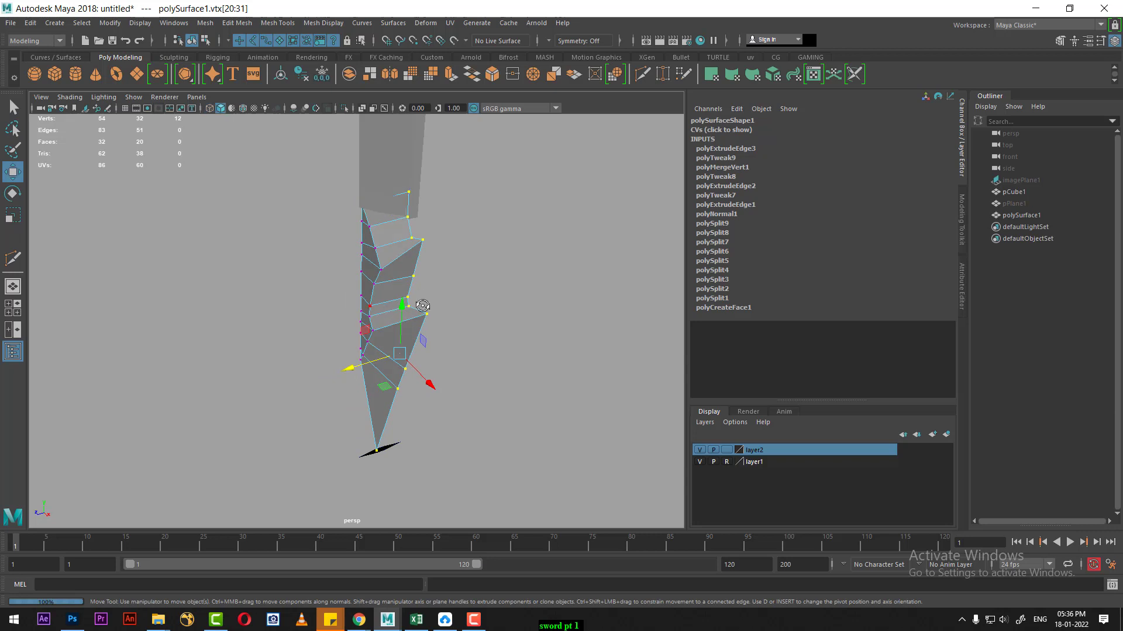
{"action": "mouse_move", "coordinate": [441, 289]}
{"action": "left_mouse_down", "text": "alt"}
{"action": "mouse_move", "coordinate": [400, 312]}
{"action": "mouse_move", "coordinate": [426, 325]}
{"action": "left_mouse_up", "text": "alt"}
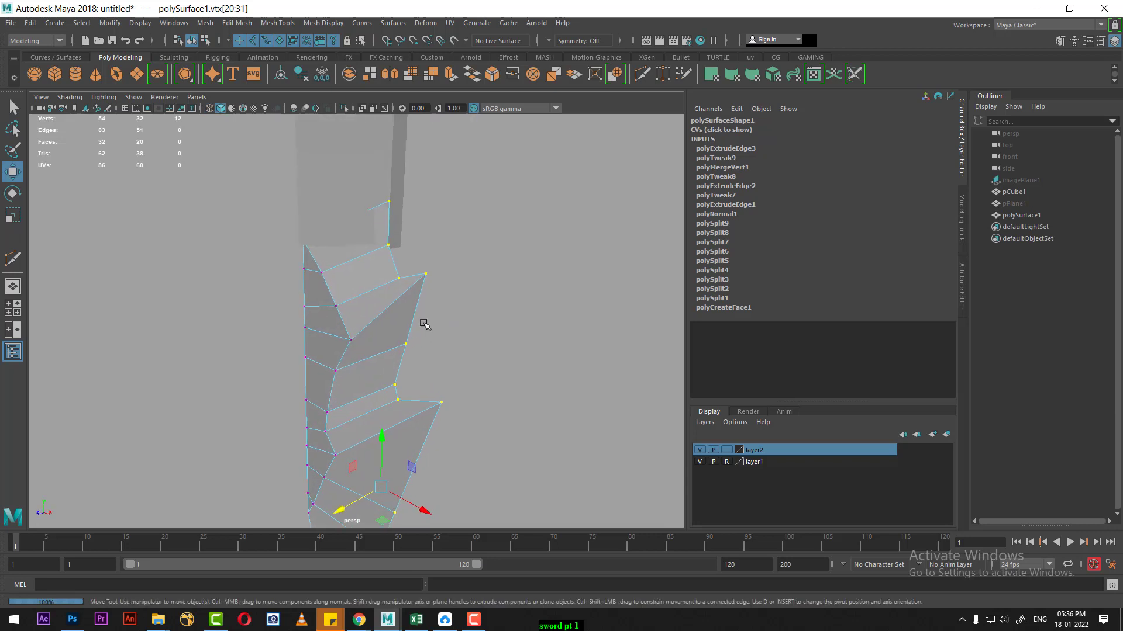
{"action": "key", "text": "space"}
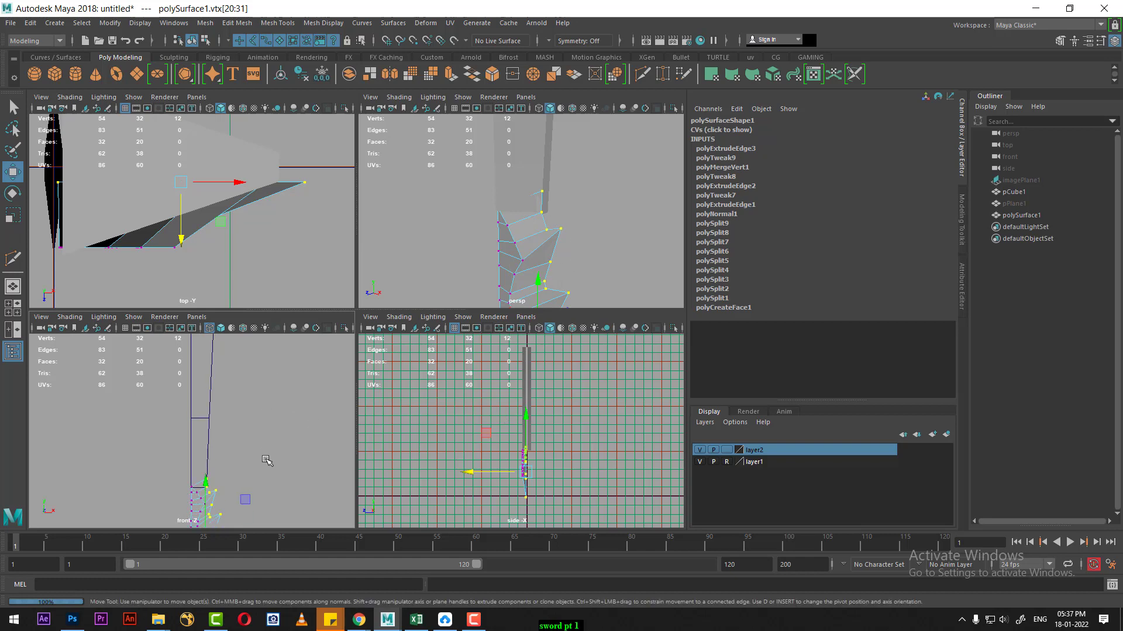
Maximize the front view, unhide the reference image plane, and zoom in on the blade.
{"action": "key", "text": "space"}
{"action": "right_click_drag", "start_coordinate": [333, 441], "coordinate": [394, 419], "text": "alt"}
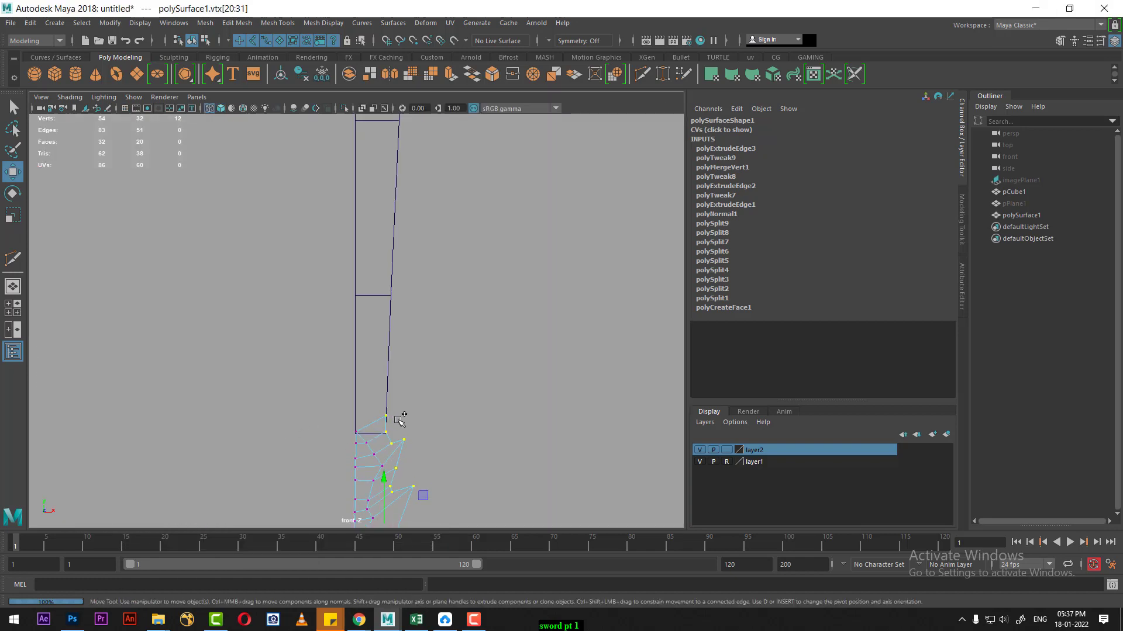
{"action": "key", "text": "ctrl+shift+h"}
{"action": "scroll", "coordinate": [413, 415], "scroll_direction": "up", "scroll_amount": 3}
{"action": "scroll", "coordinate": [503, 491], "scroll_direction": "up", "scroll_amount": 3}
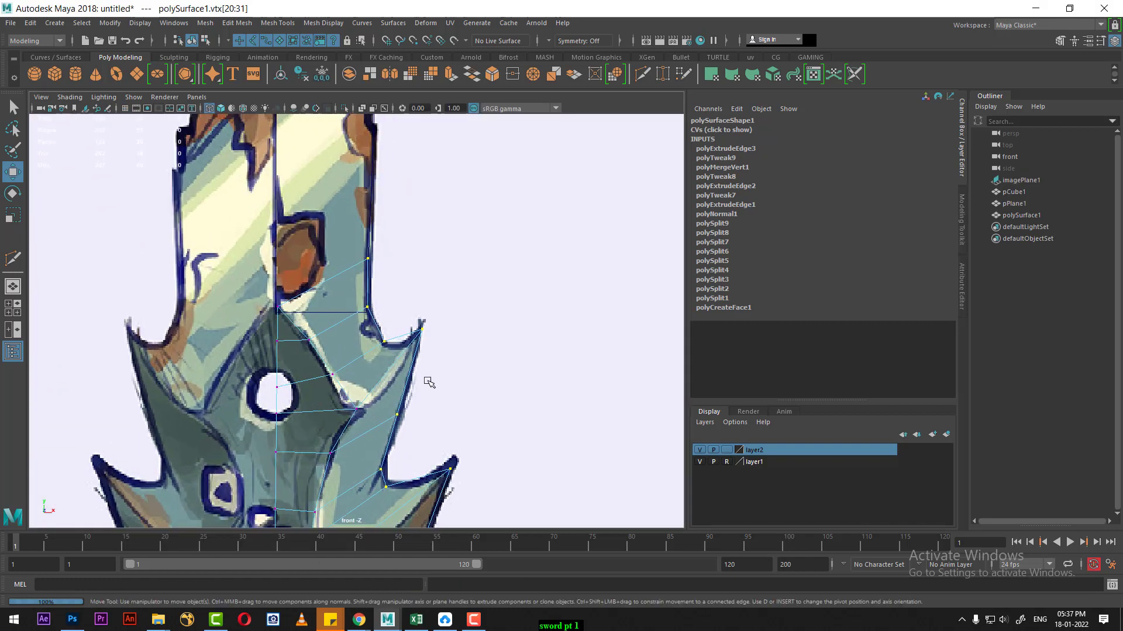
{"action": "scroll", "coordinate": [429, 380], "scroll_direction": "up", "scroll_amount": 3}
{"action": "scroll", "coordinate": [424, 402], "scroll_direction": "up", "scroll_amount": 2}
{"action": "scroll", "coordinate": [376, 310], "scroll_direction": "up", "scroll_amount": 1}
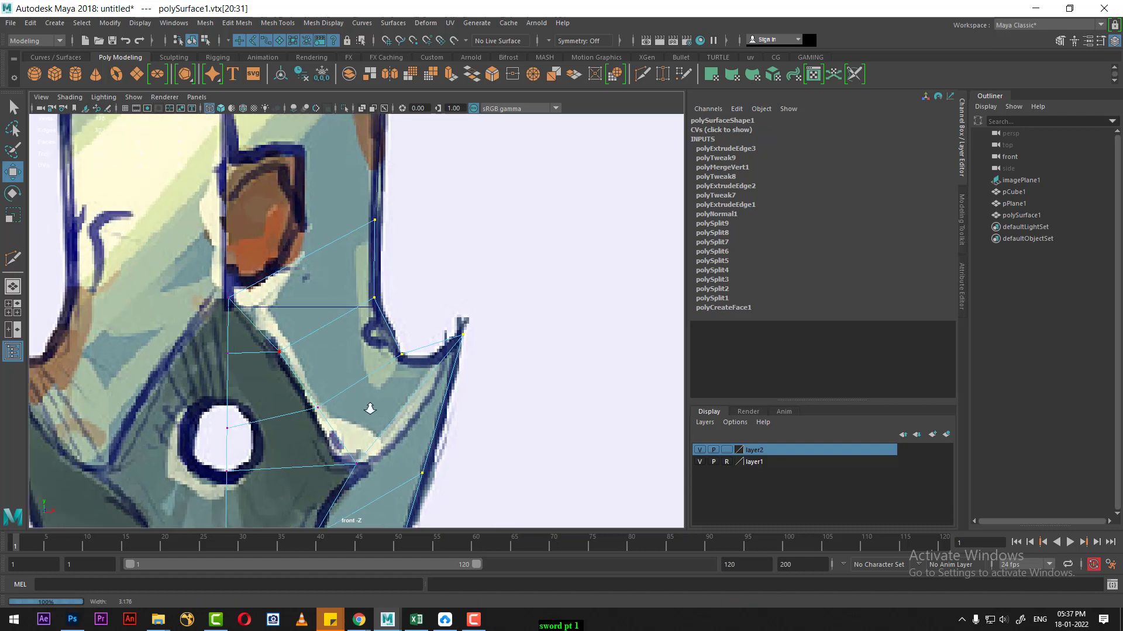
{"action": "scroll", "coordinate": [389, 242], "scroll_direction": "up", "scroll_amount": 1}
Raise pCube1's lower right and lower left vertices to follow the reference outline.
{"action": "left_click", "coordinate": [391, 214]}
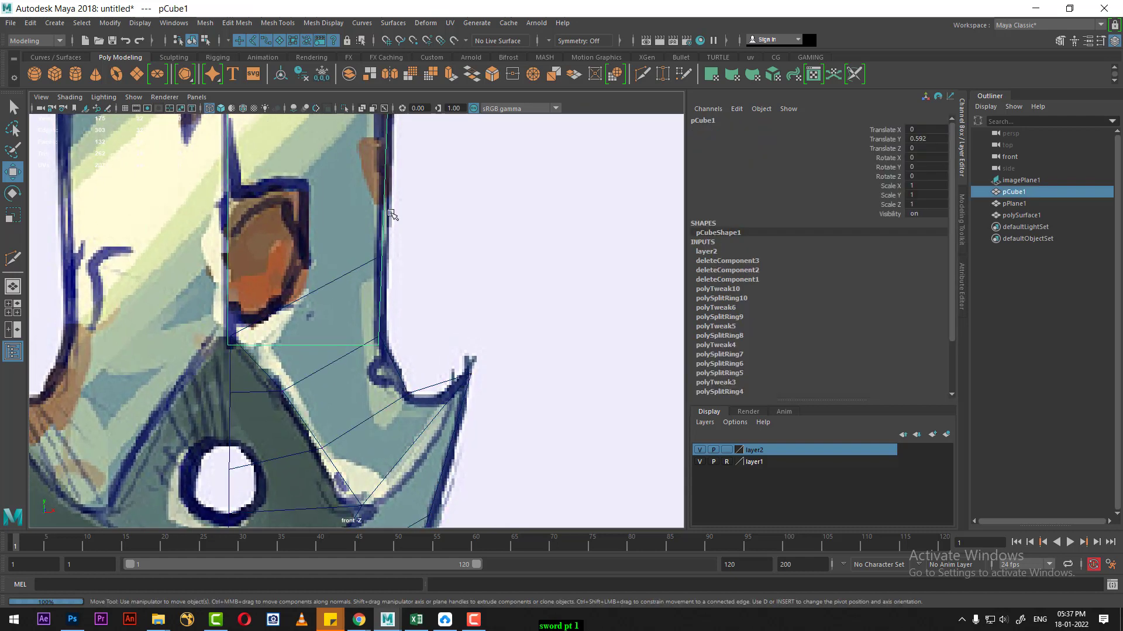
{"action": "right_click_drag", "start_coordinate": [471, 206], "coordinate": [431, 216]}
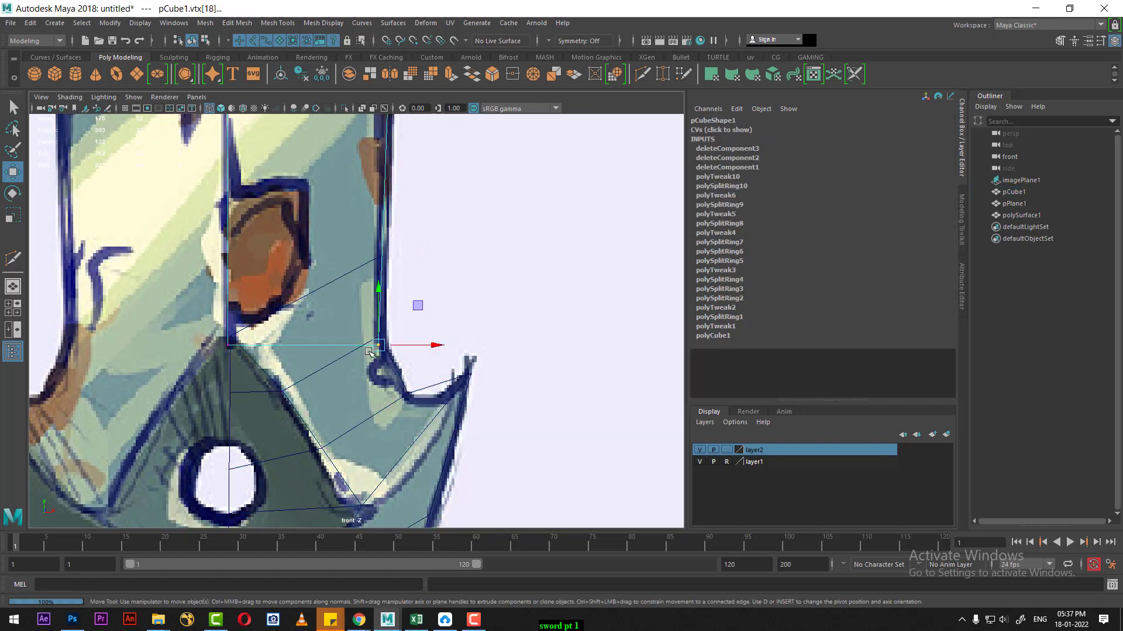
{"action": "left_click_drag", "start_coordinate": [378, 291], "coordinate": [378, 215]}
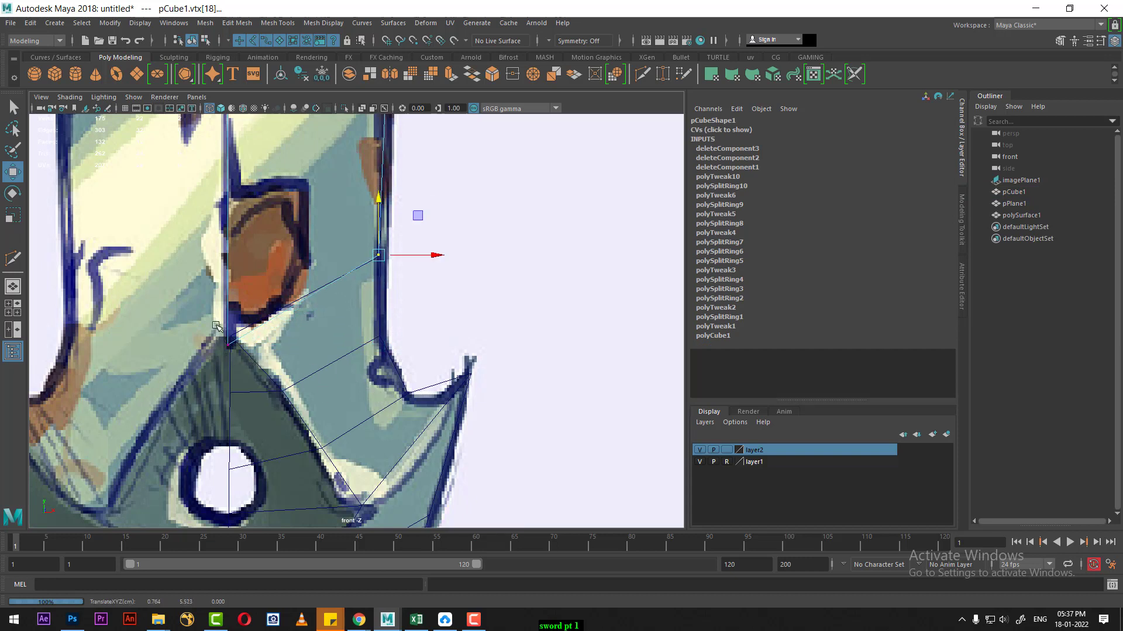
{"action": "left_click_drag", "start_coordinate": [216, 326], "coordinate": [239, 367]}
{"action": "left_click_drag", "start_coordinate": [229, 294], "coordinate": [228, 284]}
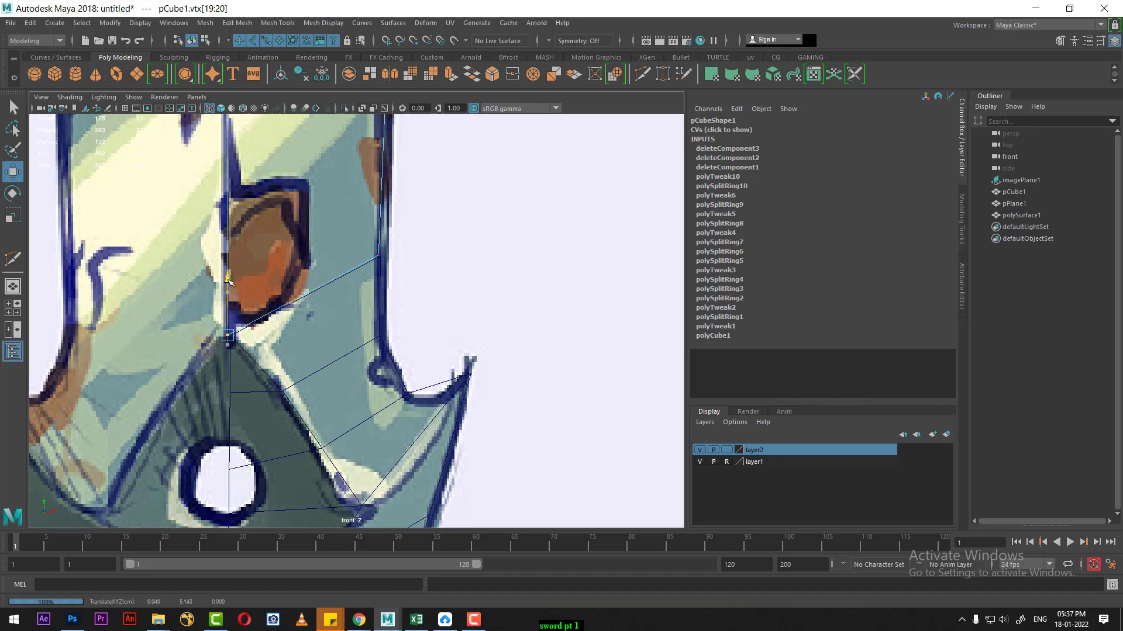
Face the sword in full-size perspective and return to whole-object selection.
{"action": "key", "text": "space"}
{"action": "right_click_drag", "start_coordinate": [468, 210], "coordinate": [462, 245], "text": "alt"}
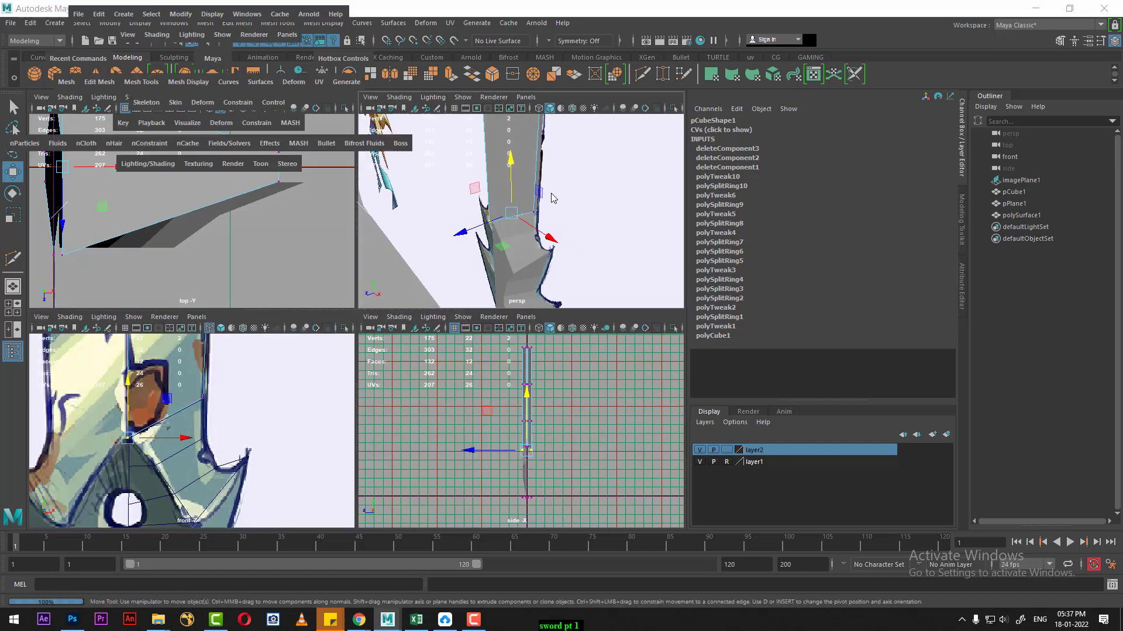
{"action": "key", "text": "space"}
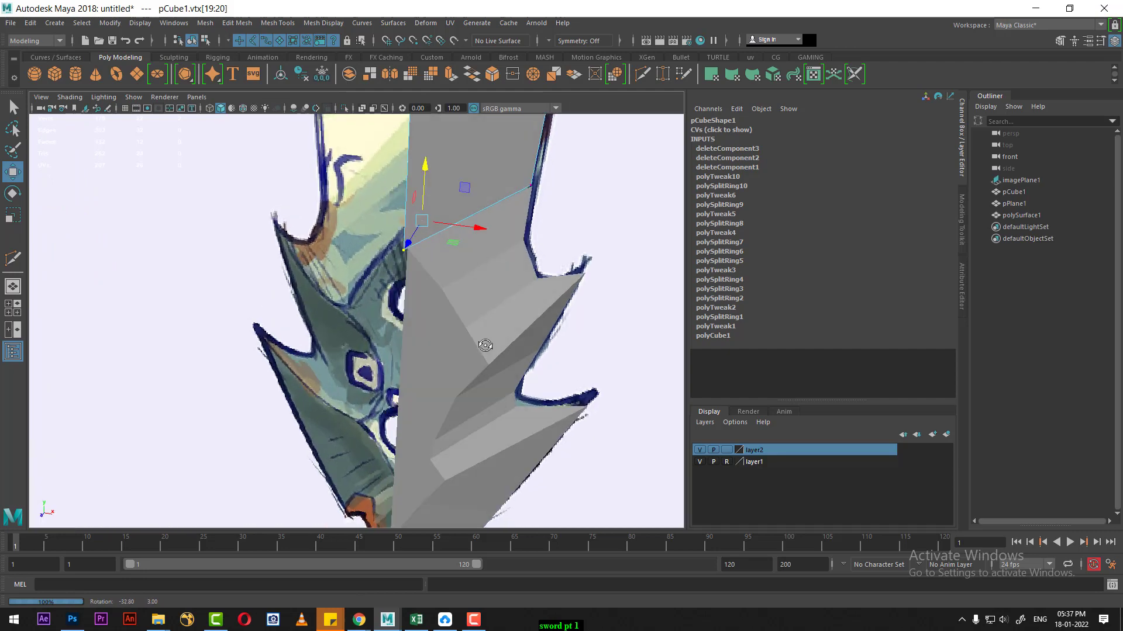
{"action": "left_click_drag", "start_coordinate": [460, 335], "coordinate": [466, 185], "text": "alt"}
{"action": "key", "text": "F8"}
Isolate the blade and spiked lower mesh, hiding the reference, and orbit around them.
{"action": "left_click", "coordinate": [460, 310], "text": "shift"}
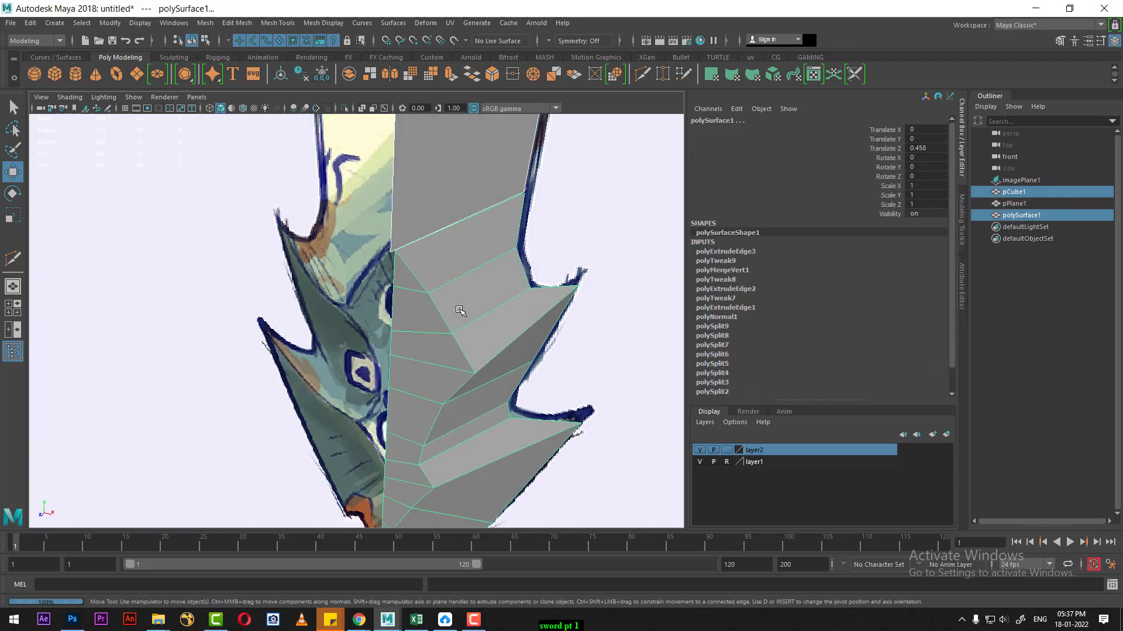
{"action": "key", "text": "alt+h"}
{"action": "mouse_move", "coordinate": [460, 316]}
{"action": "left_mouse_down", "text": "alt"}
{"action": "mouse_move", "coordinate": [323, 331]}
{"action": "mouse_move", "coordinate": [389, 301]}
{"action": "mouse_move", "coordinate": [401, 333]}
{"action": "mouse_move", "coordinate": [395, 363]}
{"action": "mouse_move", "coordinate": [416, 368]}
{"action": "mouse_move", "coordinate": [451, 343]}
{"action": "left_mouse_up", "text": "alt"}
{"action": "mouse_move", "coordinate": [451, 343]}
{"action": "right_mouse_down", "text": "alt"}
{"action": "mouse_move", "coordinate": [454, 300]}
{"action": "mouse_move", "coordinate": [414, 378]}
{"action": "mouse_move", "coordinate": [469, 306]}
{"action": "right_mouse_up", "text": "alt"}
{"action": "left_click_drag", "start_coordinate": [457, 340], "coordinate": [494, 311], "text": "alt"}
Select pCube1 and polySurface1 together and bring up the mesh editing menu to combine them.
{"action": "left_click", "coordinate": [408, 211]}
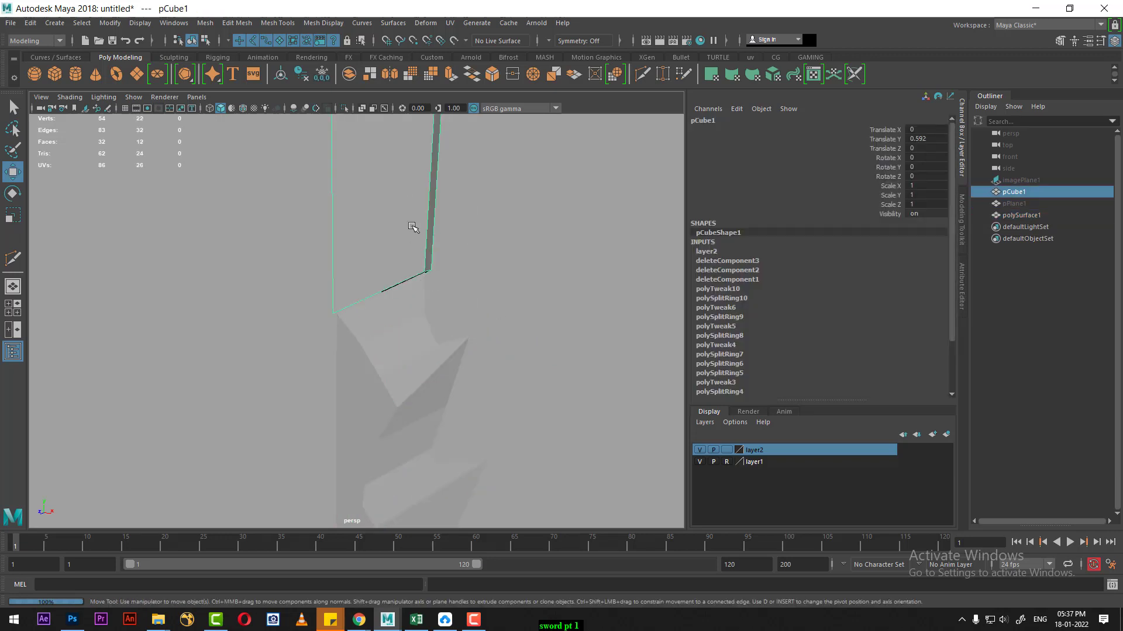
{"action": "left_click", "coordinate": [395, 340], "text": "shift"}
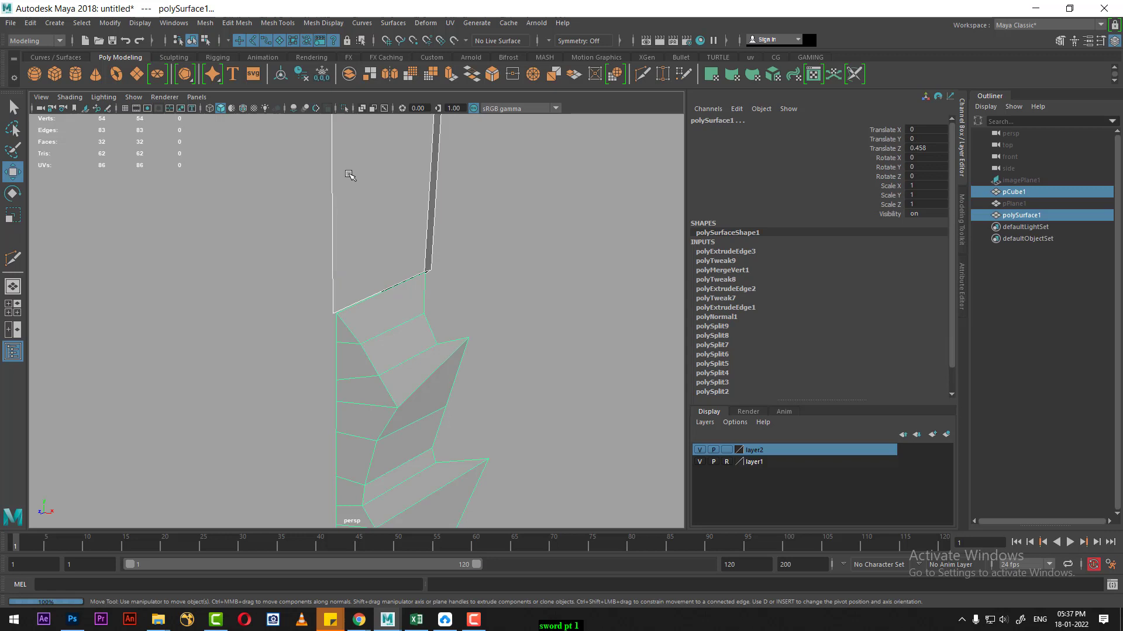
{"action": "mouse_move", "coordinate": [422, 404]}
{"action": "left_mouse_down", "text": "alt"}
{"action": "mouse_move", "coordinate": [409, 409]}
{"action": "mouse_move", "coordinate": [421, 428]}
{"action": "mouse_move", "coordinate": [432, 393]}
{"action": "mouse_move", "coordinate": [355, 380]}
{"action": "mouse_move", "coordinate": [399, 411]}
{"action": "left_mouse_up", "text": "alt"}
{"action": "right_click", "coordinate": [350, 229], "text": "shift"}
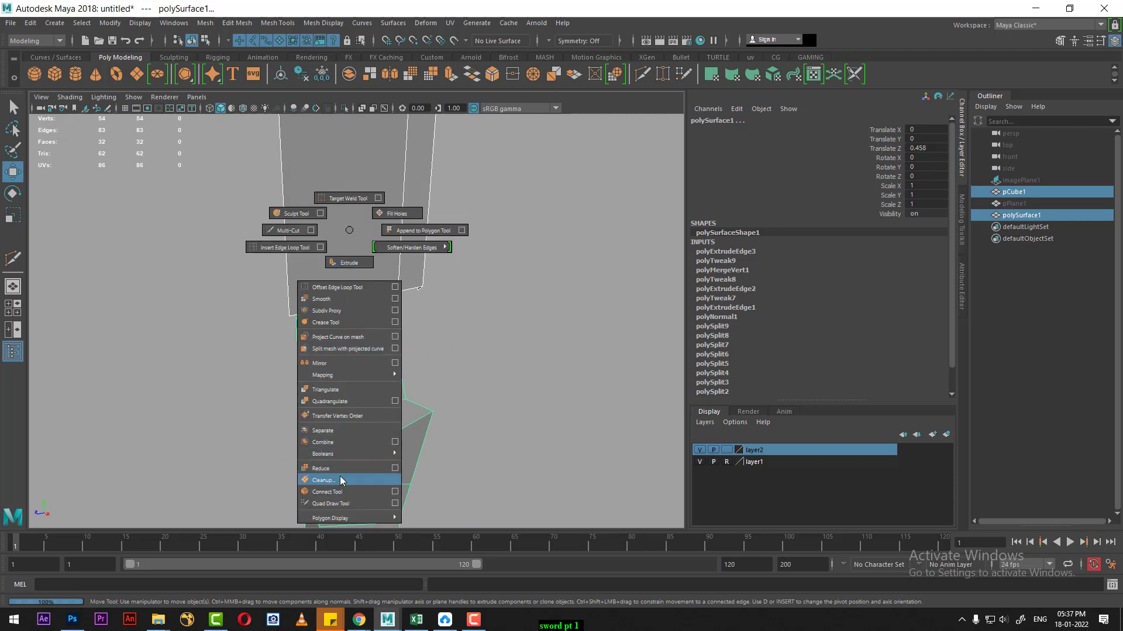
{"action": "left_click", "coordinate": [340, 443]}
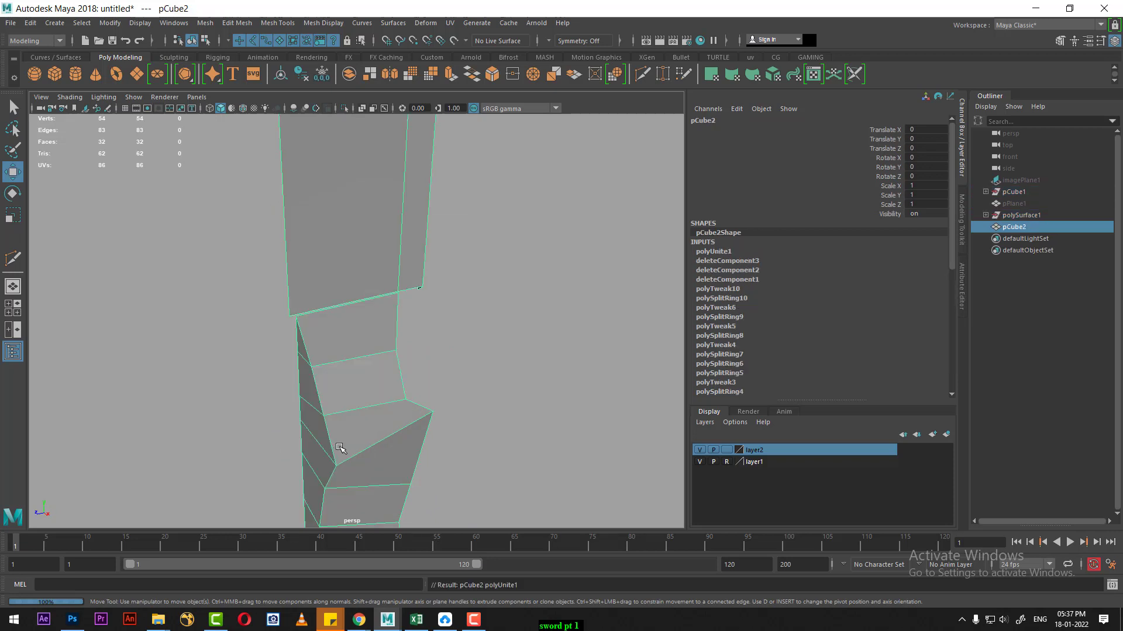
{"action": "mouse_move", "coordinate": [431, 324]}
{"action": "left_mouse_down", "text": "alt"}
{"action": "mouse_move", "coordinate": [491, 318]}
{"action": "mouse_move", "coordinate": [504, 356]}
{"action": "mouse_move", "coordinate": [308, 339]}
{"action": "left_mouse_up", "text": "alt"}
{"action": "right_click_drag", "start_coordinate": [309, 339], "coordinate": [334, 374], "text": "alt"}
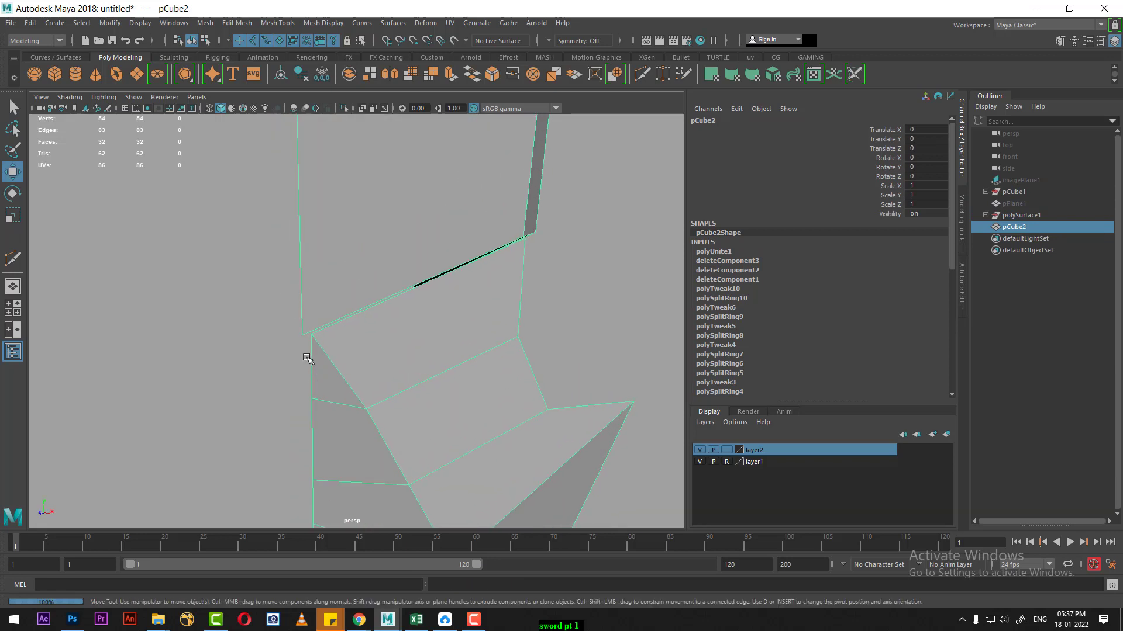
{"action": "scroll", "coordinate": [325, 331], "scroll_direction": "down", "scroll_amount": 1}
{"action": "key", "text": "F9"}
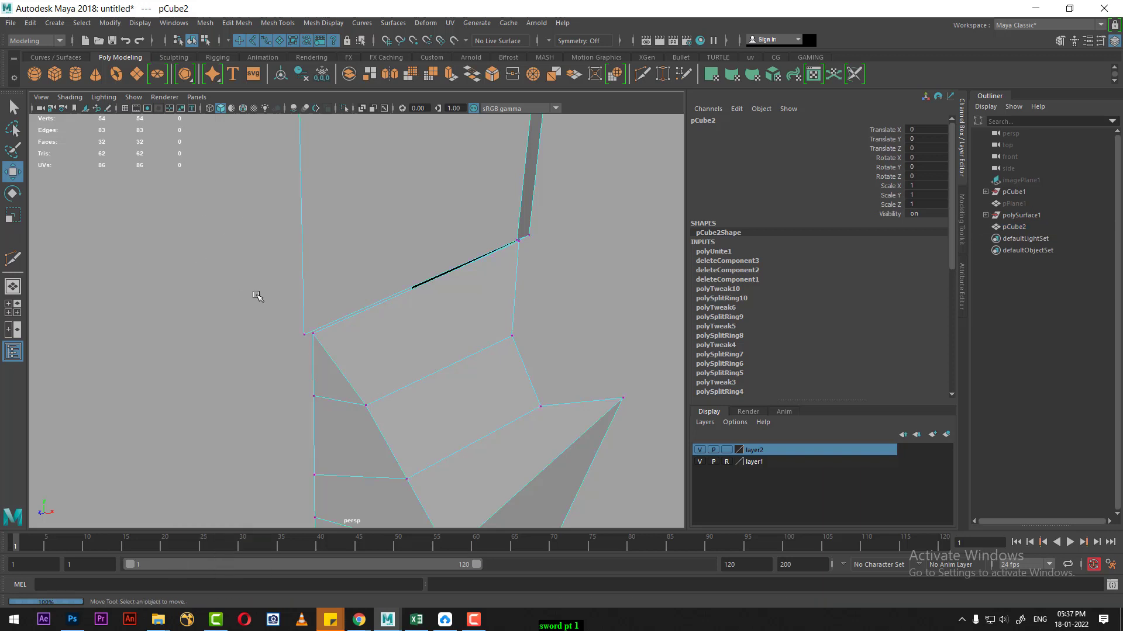
{"action": "left_click", "coordinate": [321, 337]}
{"action": "right_click_drag", "start_coordinate": [343, 302], "coordinate": [341, 241], "text": "shift"}
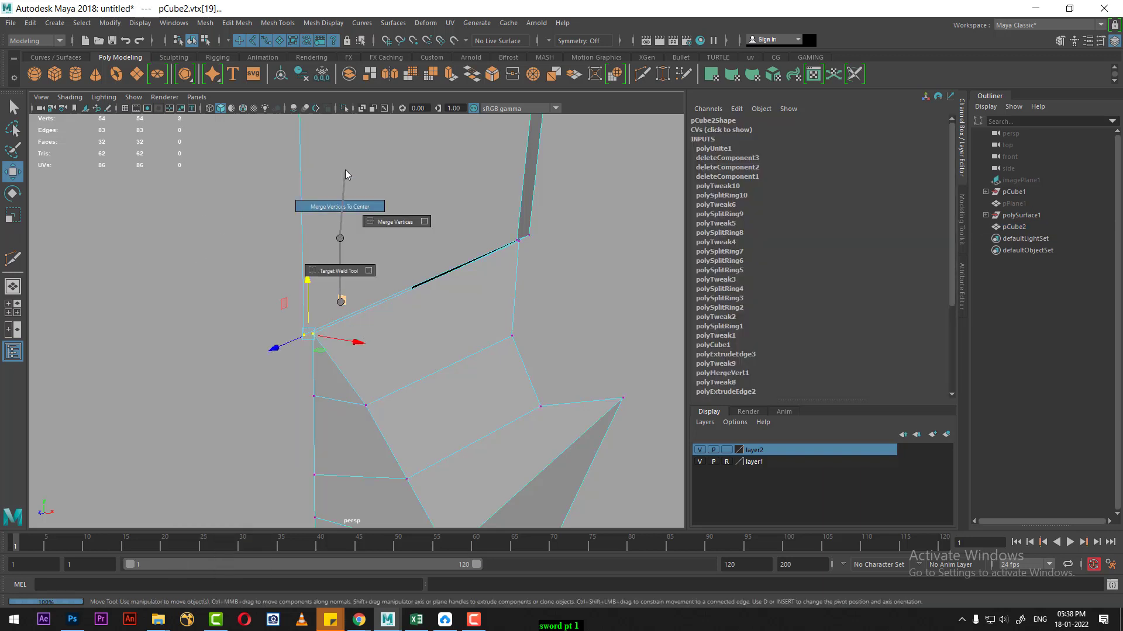
{"action": "right_click_drag", "start_coordinate": [345, 175], "coordinate": [345, 175], "text": "shift"}
{"action": "key", "text": "ctrl+z"}
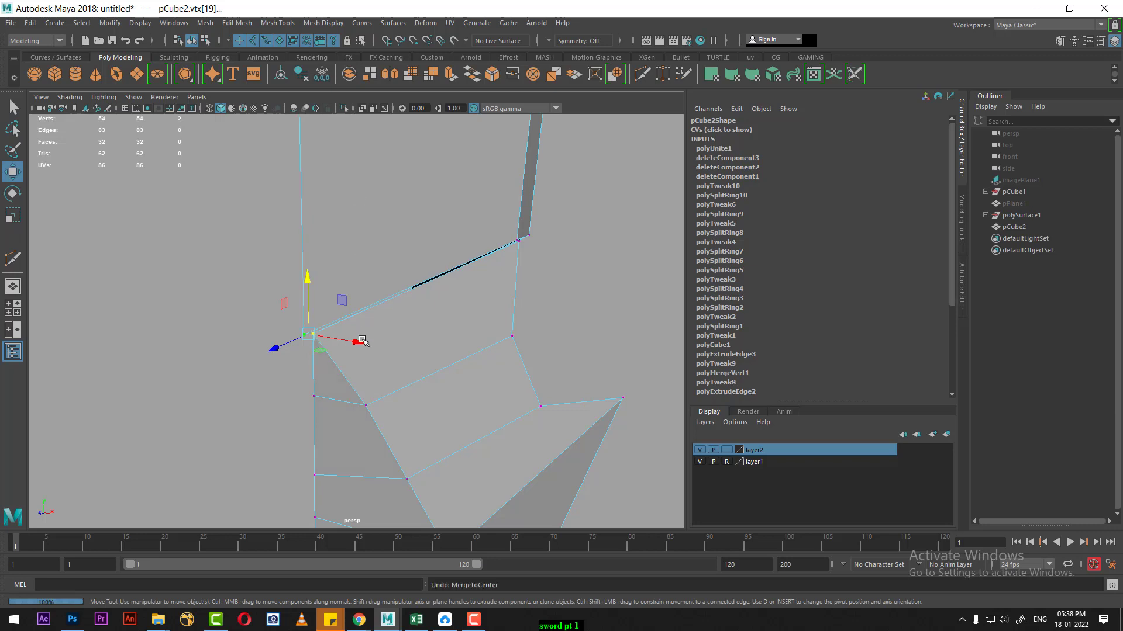
{"action": "mouse_move", "coordinate": [349, 332]}
{"action": "left_mouse_down", "text": "alt"}
{"action": "mouse_move", "coordinate": [345, 246]}
{"action": "mouse_move", "coordinate": [371, 243]}
{"action": "mouse_move", "coordinate": [286, 284]}
{"action": "mouse_move", "coordinate": [298, 211]}
{"action": "mouse_move", "coordinate": [326, 231]}
{"action": "left_mouse_up", "text": "alt"}
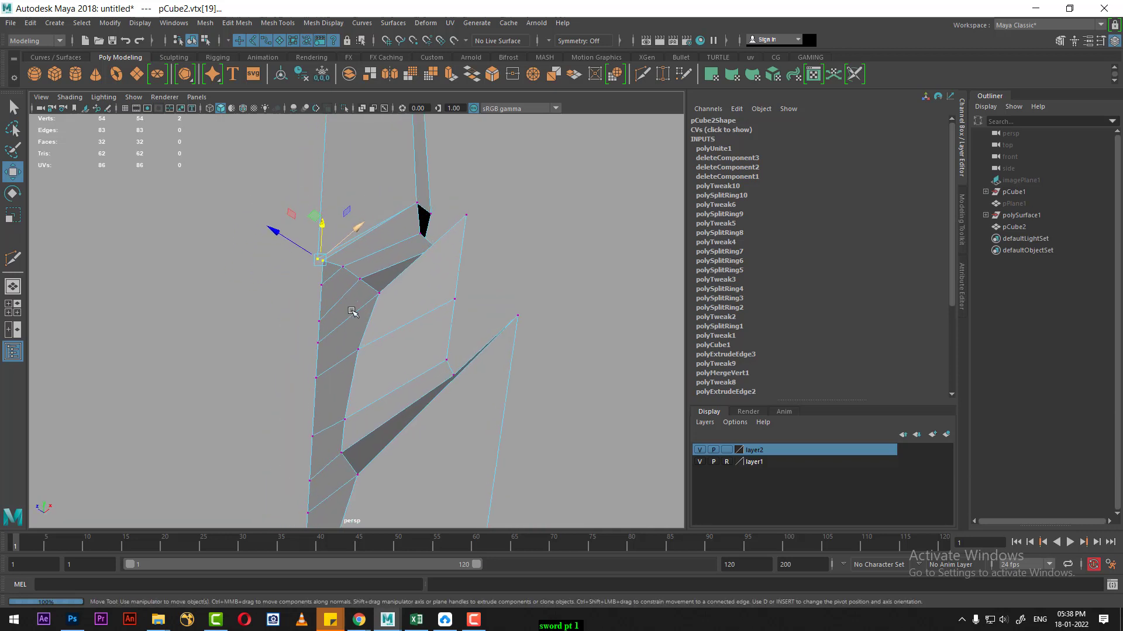
{"action": "right_click_drag", "start_coordinate": [326, 231], "coordinate": [345, 301], "text": "alt"}
{"action": "middle_click_drag", "start_coordinate": [345, 301], "coordinate": [351, 364], "text": "alt"}
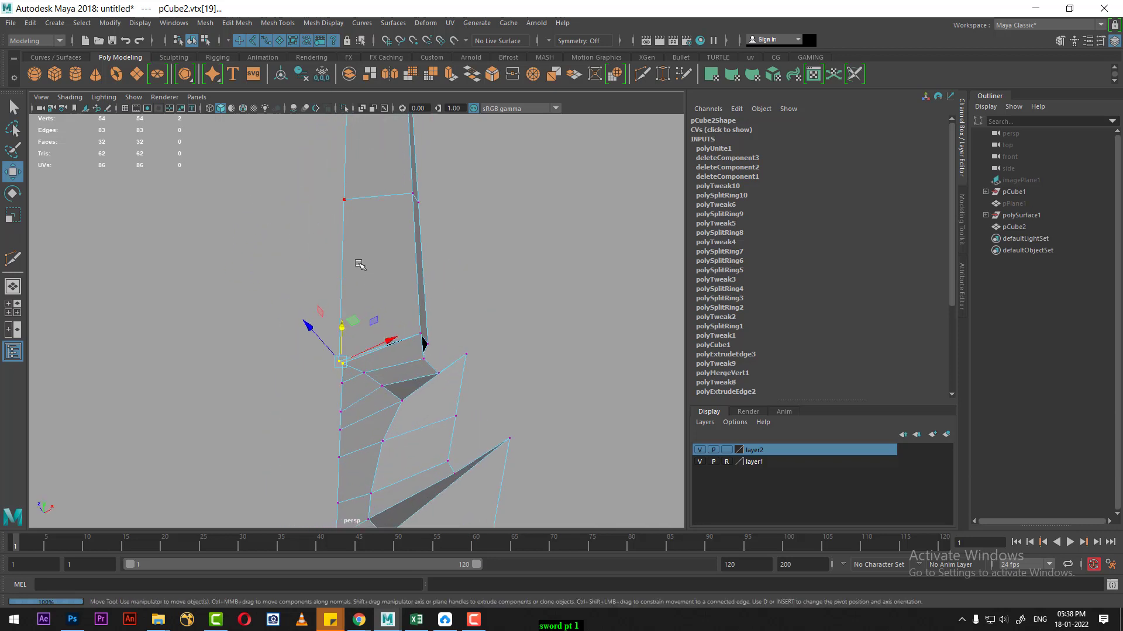
{"action": "middle_click_drag", "start_coordinate": [364, 263], "coordinate": [355, 321], "text": "alt"}
{"action": "mouse_move", "coordinate": [355, 322]}
{"action": "left_mouse_down", "text": "alt"}
{"action": "mouse_move", "coordinate": [371, 314]}
{"action": "mouse_move", "coordinate": [340, 391]}
{"action": "mouse_move", "coordinate": [366, 359]}
{"action": "mouse_move", "coordinate": [369, 246]}
{"action": "mouse_move", "coordinate": [390, 354]}
{"action": "left_mouse_up", "text": "alt"}
Select the edge loop along the blade seam and view the blade upright toward its tip.
{"action": "left_click", "coordinate": [349, 234]}
{"action": "double_click", "coordinate": [349, 234]}
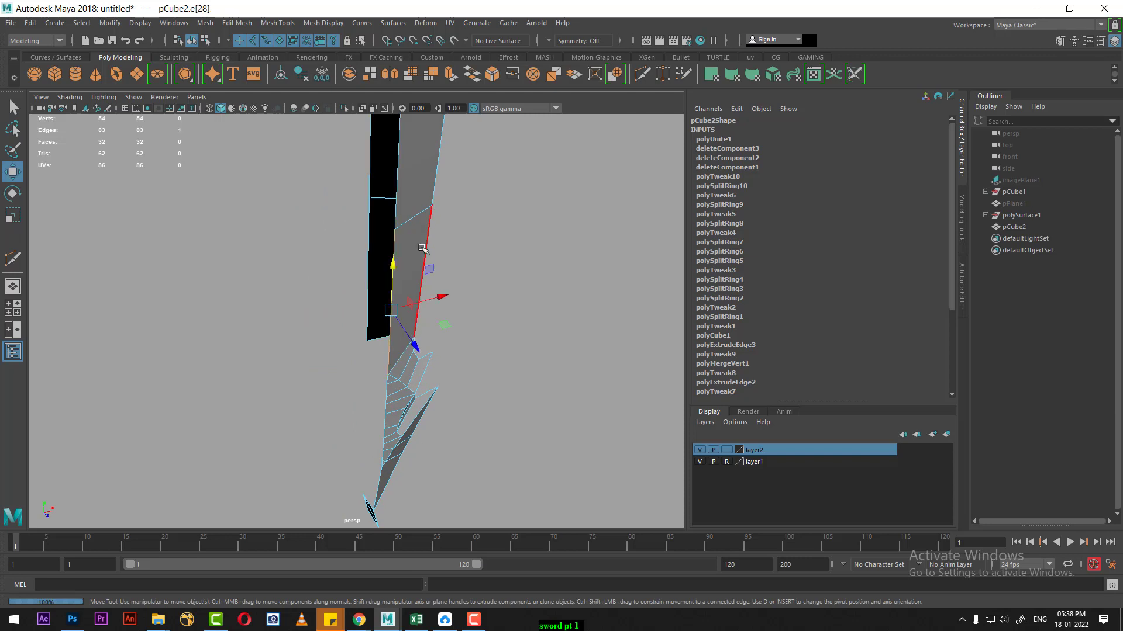
{"action": "mouse_move", "coordinate": [422, 248]}
{"action": "left_mouse_down", "text": "alt"}
{"action": "mouse_move", "coordinate": [388, 283]}
{"action": "mouse_move", "coordinate": [371, 366]}
{"action": "mouse_move", "coordinate": [426, 343]}
{"action": "mouse_move", "coordinate": [401, 347]}
{"action": "left_mouse_up", "text": "alt"}
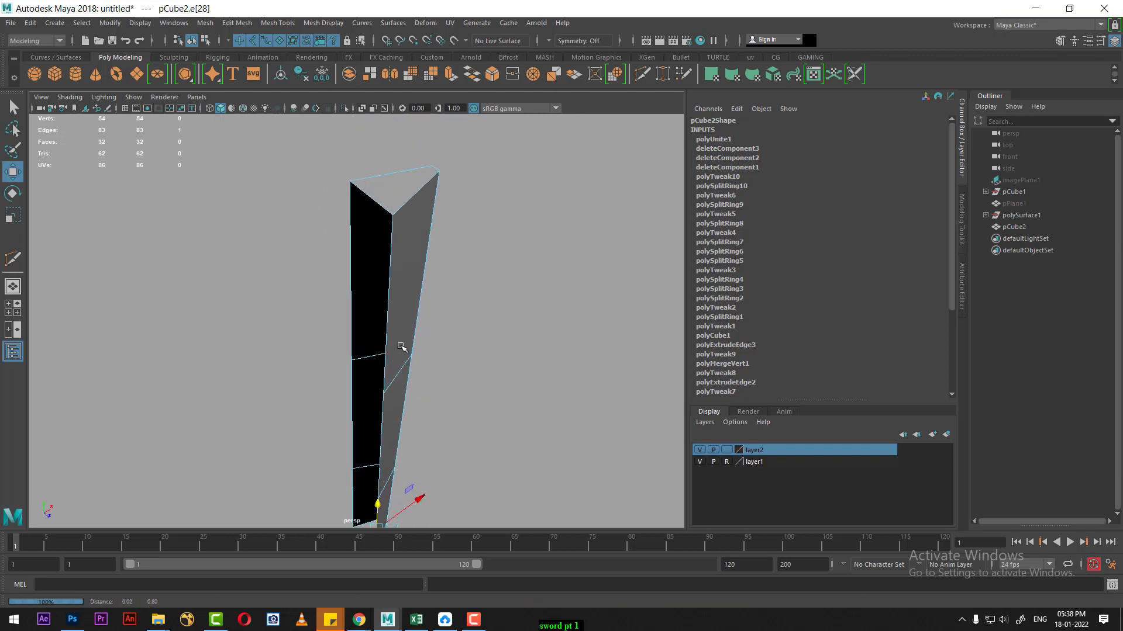
{"action": "mouse_move", "coordinate": [390, 265]}
{"action": "left_mouse_down", "text": "alt"}
{"action": "mouse_move", "coordinate": [380, 339]}
{"action": "mouse_move", "coordinate": [423, 318]}
{"action": "mouse_move", "coordinate": [388, 304]}
{"action": "mouse_move", "coordinate": [377, 365]}
{"action": "mouse_move", "coordinate": [396, 401]}
{"action": "left_mouse_up", "text": "alt"}
Show the four views with interface panels hidden, zoomed in on the blade tip in side view.
{"action": "key", "text": "space"}
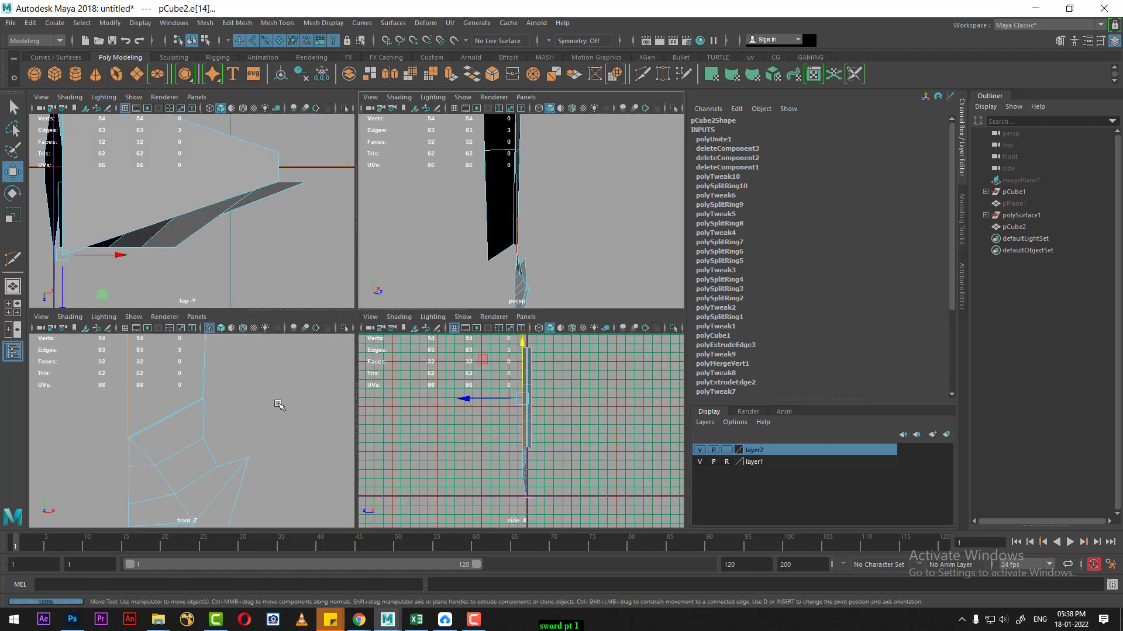
{"action": "scroll", "coordinate": [555, 489], "scroll_direction": "up", "scroll_amount": 3}
{"action": "scroll", "coordinate": [526, 402], "scroll_direction": "up", "scroll_amount": 2}
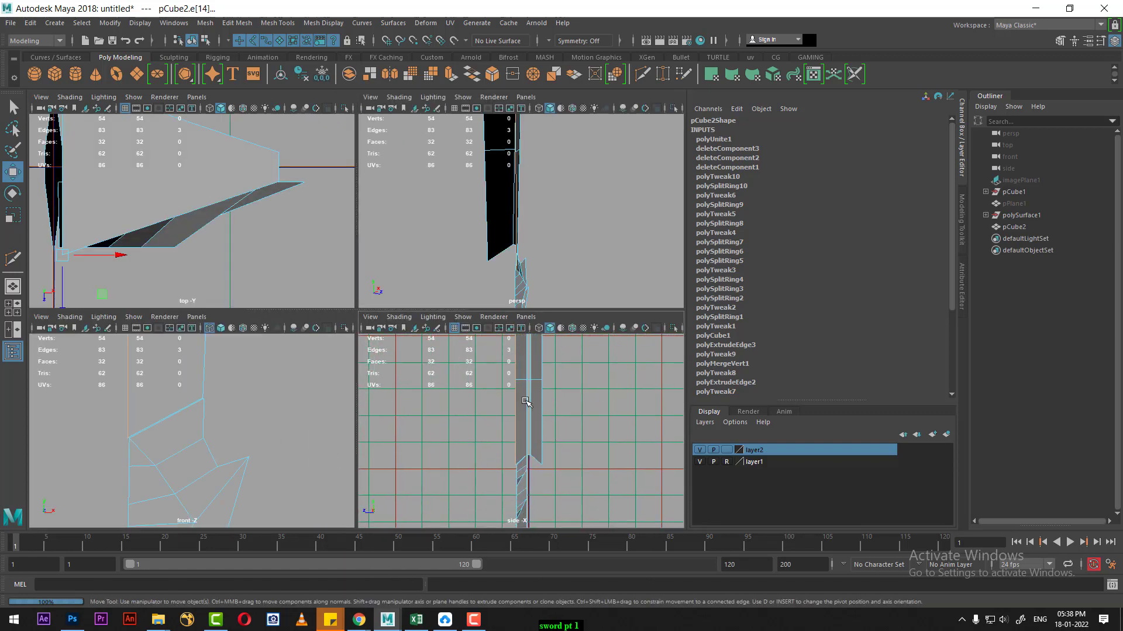
{"action": "key", "text": "ctrl+space"}
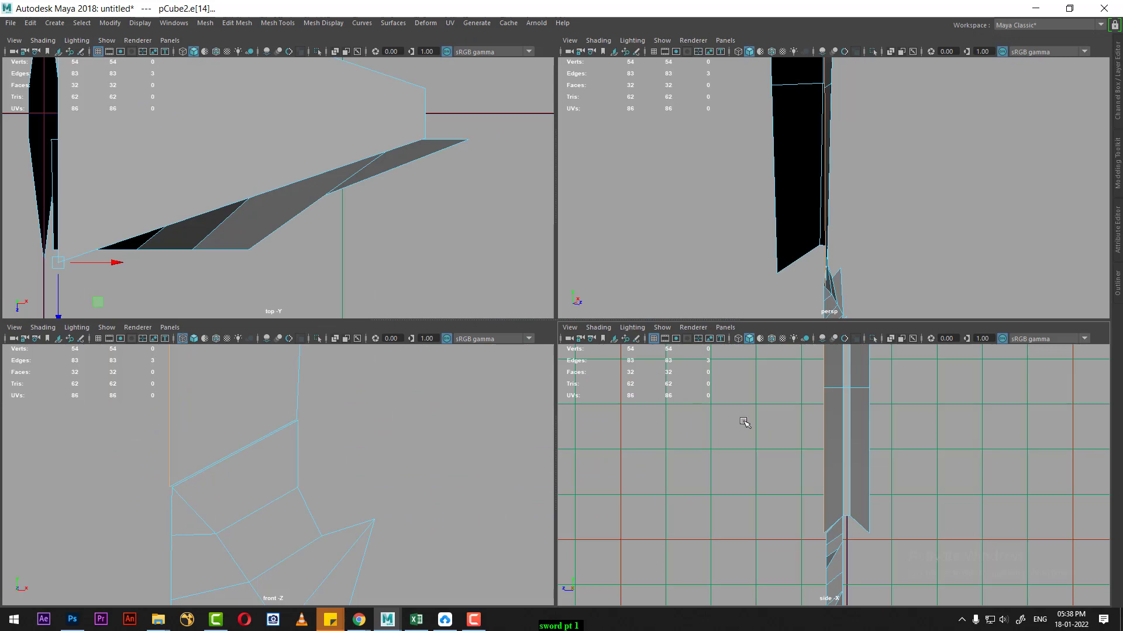
{"action": "middle_click_drag", "start_coordinate": [744, 422], "coordinate": [663, 413], "text": "alt"}
{"action": "right_click_drag", "start_coordinate": [663, 413], "coordinate": [788, 528], "text": "alt"}
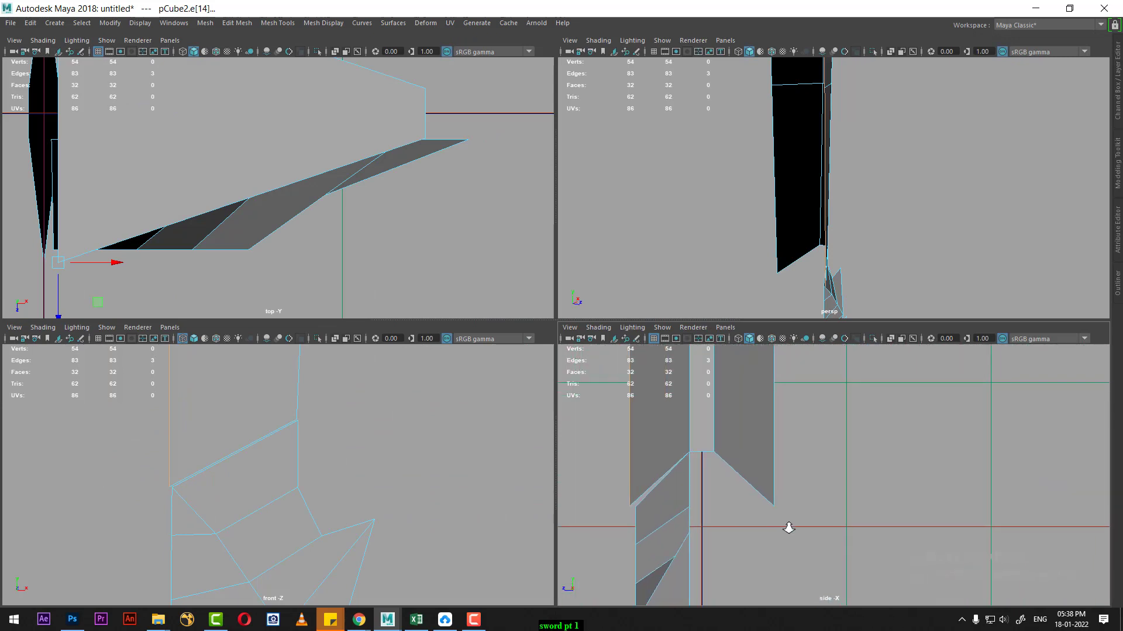
{"action": "middle_click_drag", "start_coordinate": [677, 492], "coordinate": [725, 514], "text": "alt"}
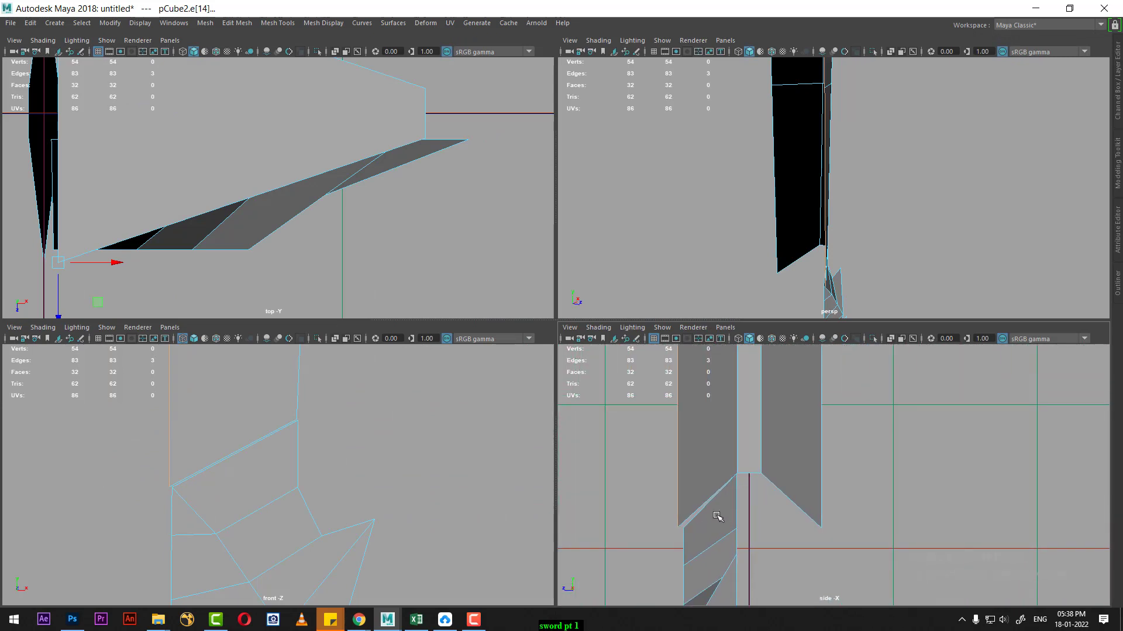
{"action": "scroll", "coordinate": [728, 501], "scroll_direction": "down", "scroll_amount": 3}
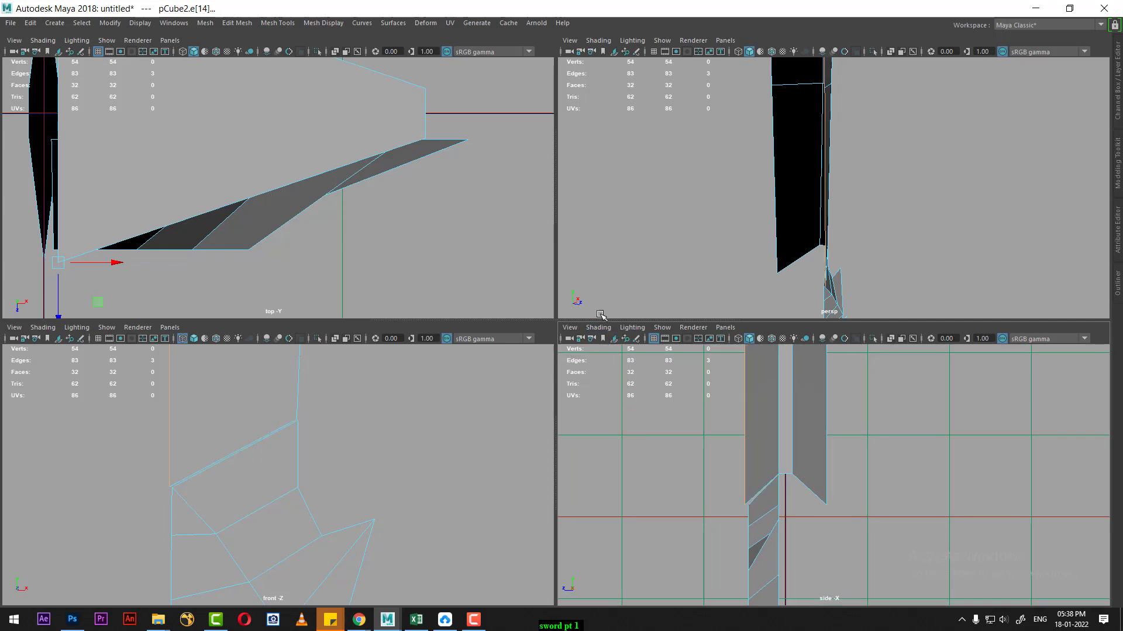
{"action": "left_click_drag", "start_coordinate": [600, 318], "coordinate": [606, 188]}
{"action": "scroll", "coordinate": [778, 459], "scroll_direction": "down", "scroll_amount": 5}
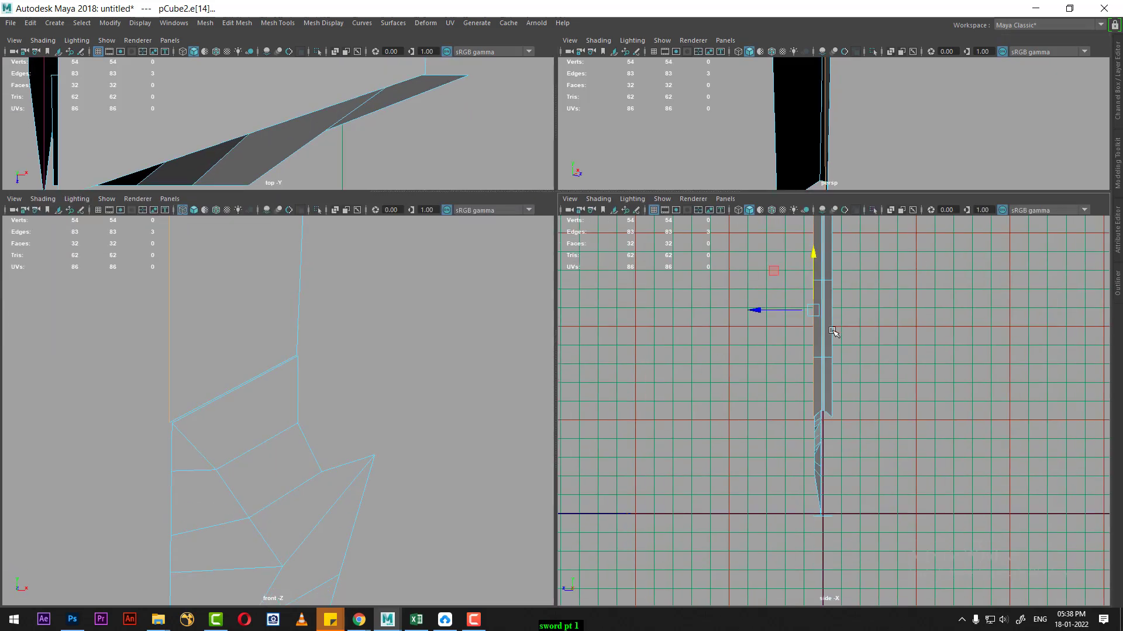
{"action": "scroll", "coordinate": [834, 328], "scroll_direction": "up", "scroll_amount": 2}
{"action": "scroll", "coordinate": [826, 441], "scroll_direction": "up", "scroll_amount": 2}
{"action": "scroll", "coordinate": [688, 458], "scroll_direction": "down", "scroll_amount": 3}
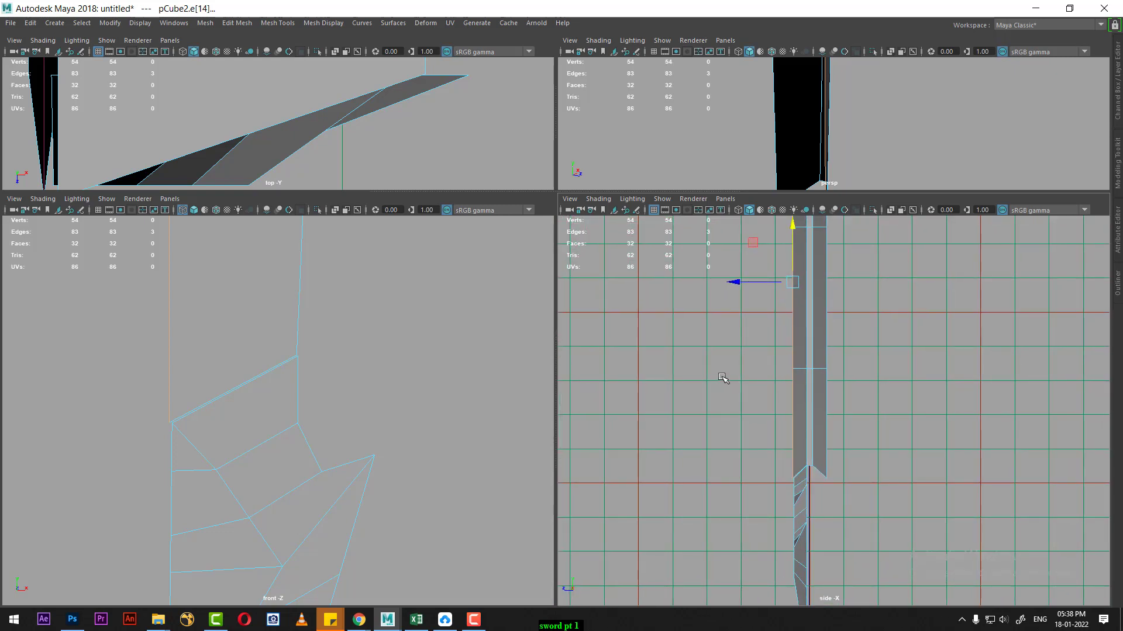
Maximize the side view and zoom in on the blade's upper-left edge.
{"action": "key", "text": "space"}
{"action": "scroll", "coordinate": [589, 370], "scroll_direction": "down", "scroll_amount": 2}
{"action": "scroll", "coordinate": [503, 295], "scroll_direction": "up", "scroll_amount": 1}
{"action": "scroll", "coordinate": [490, 287], "scroll_direction": "up", "scroll_amount": 1}
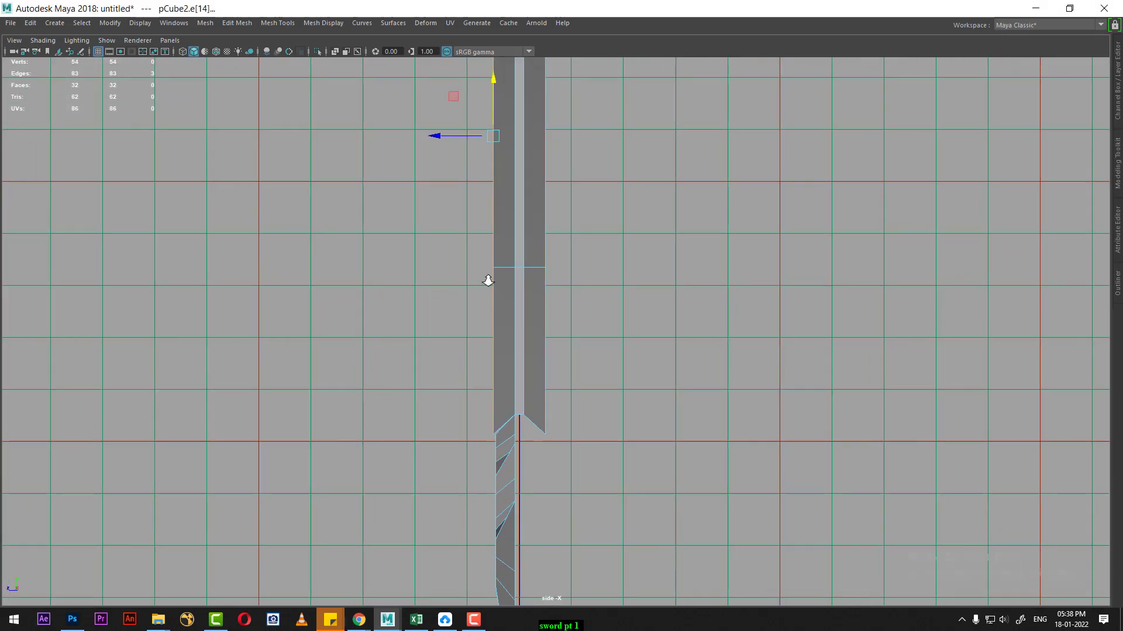
{"action": "scroll", "coordinate": [462, 210], "scroll_direction": "up", "scroll_amount": 1}
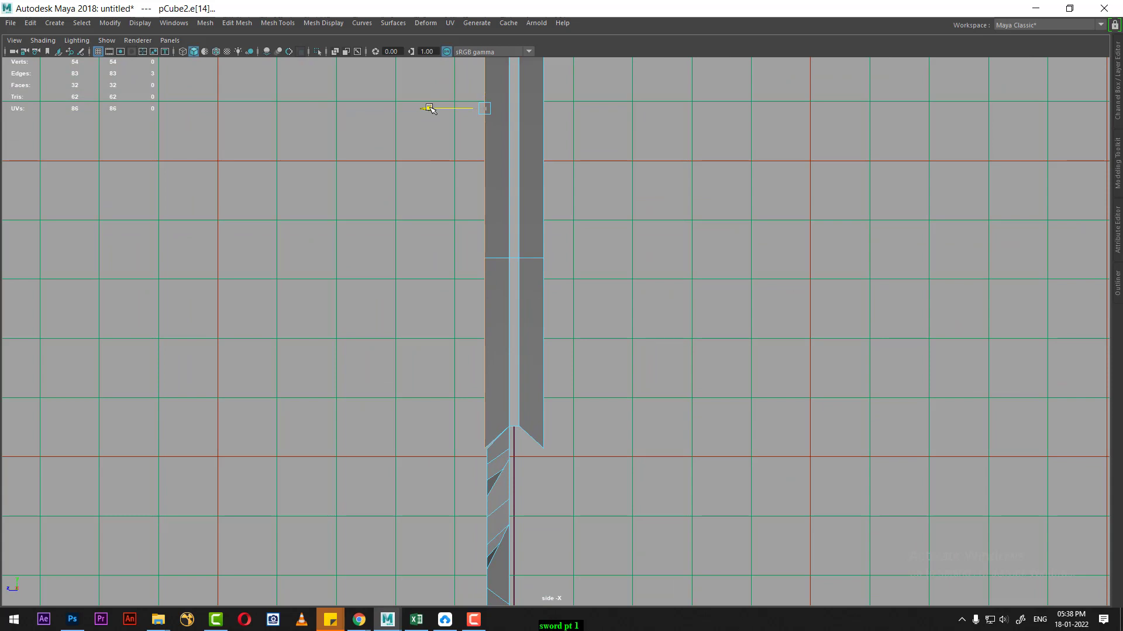
{"action": "scroll", "coordinate": [577, 394], "scroll_direction": "up", "scroll_amount": 1}
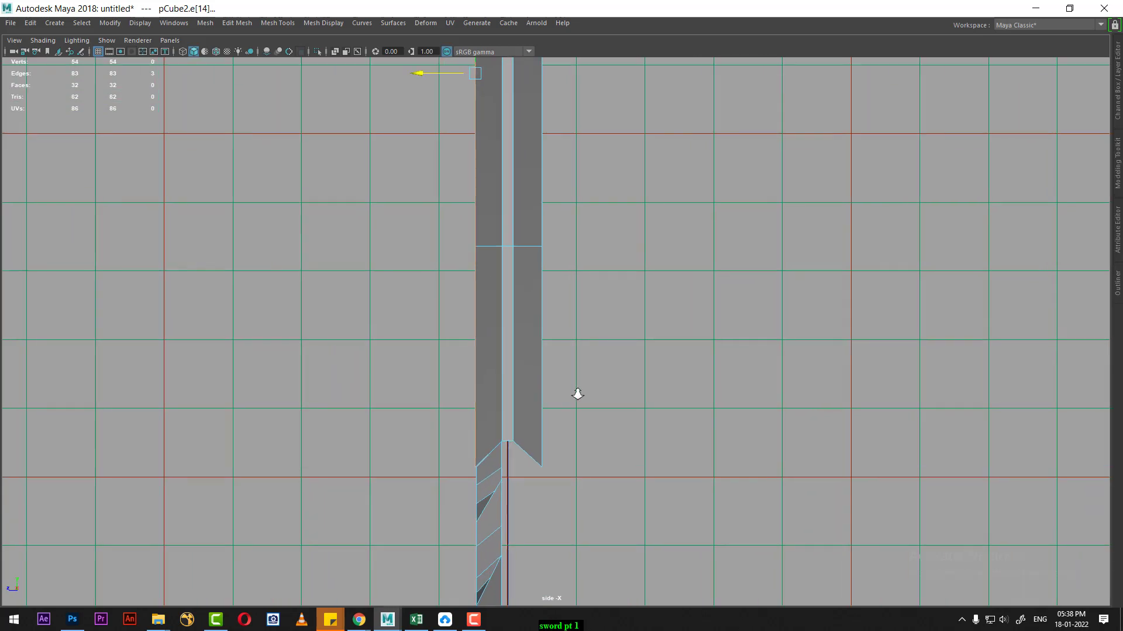
{"action": "scroll", "coordinate": [621, 328], "scroll_direction": "up", "scroll_amount": 1}
{"action": "scroll", "coordinate": [659, 433], "scroll_direction": "up", "scroll_amount": 3}
{"action": "scroll", "coordinate": [572, 329], "scroll_direction": "up", "scroll_amount": 1}
{"action": "scroll", "coordinate": [576, 351], "scroll_direction": "down", "scroll_amount": 2}
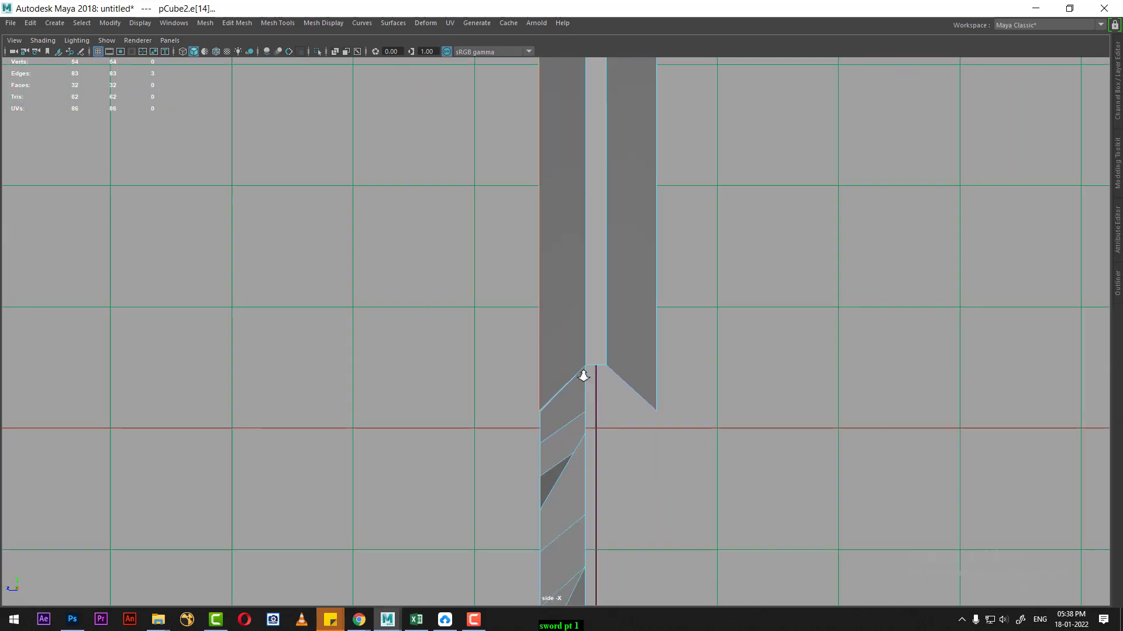
{"action": "scroll", "coordinate": [549, 304], "scroll_direction": "down", "scroll_amount": 3}
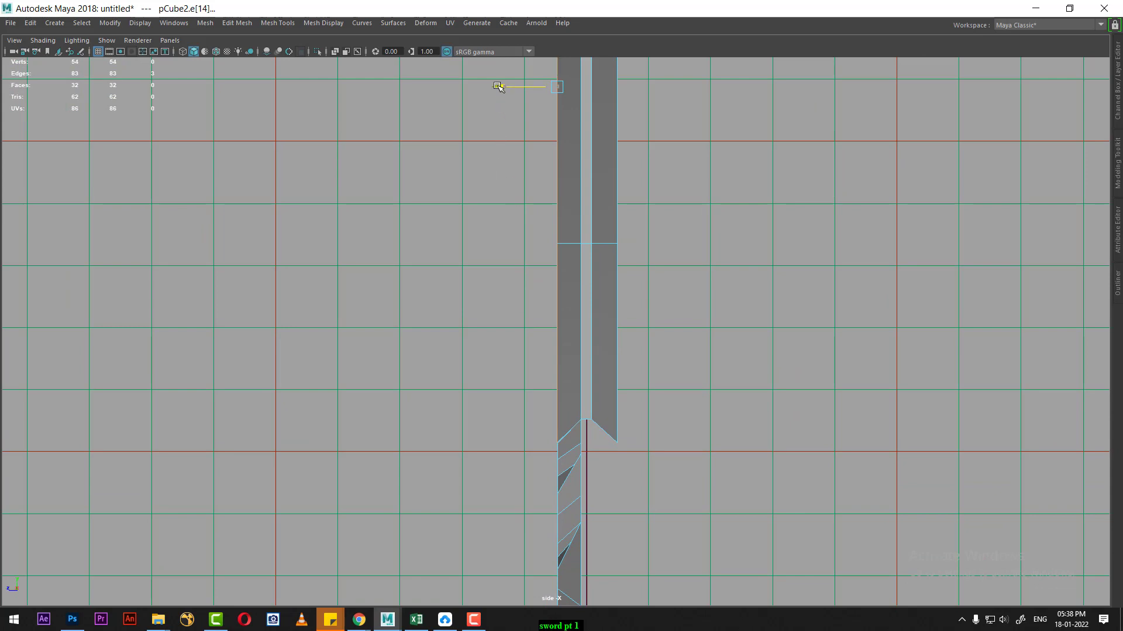
Move the upper-left blade edge to line up with the lower section's edge, undoing one misstep.
{"action": "left_click_drag", "start_coordinate": [499, 87], "coordinate": [497, 89]}
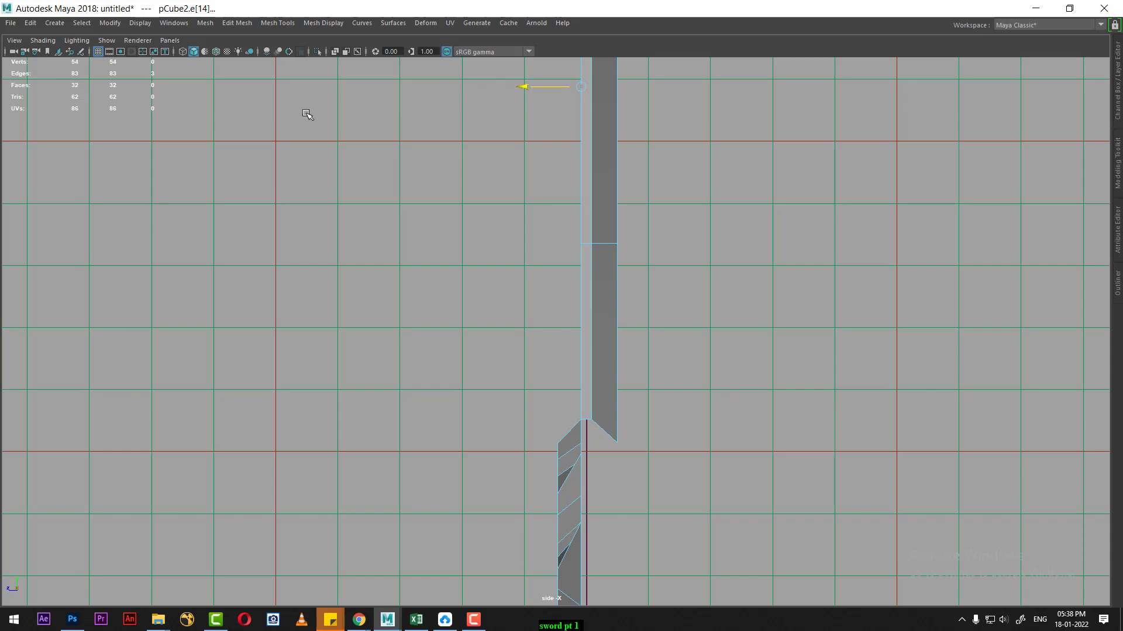
{"action": "key", "text": "ctrl+z"}
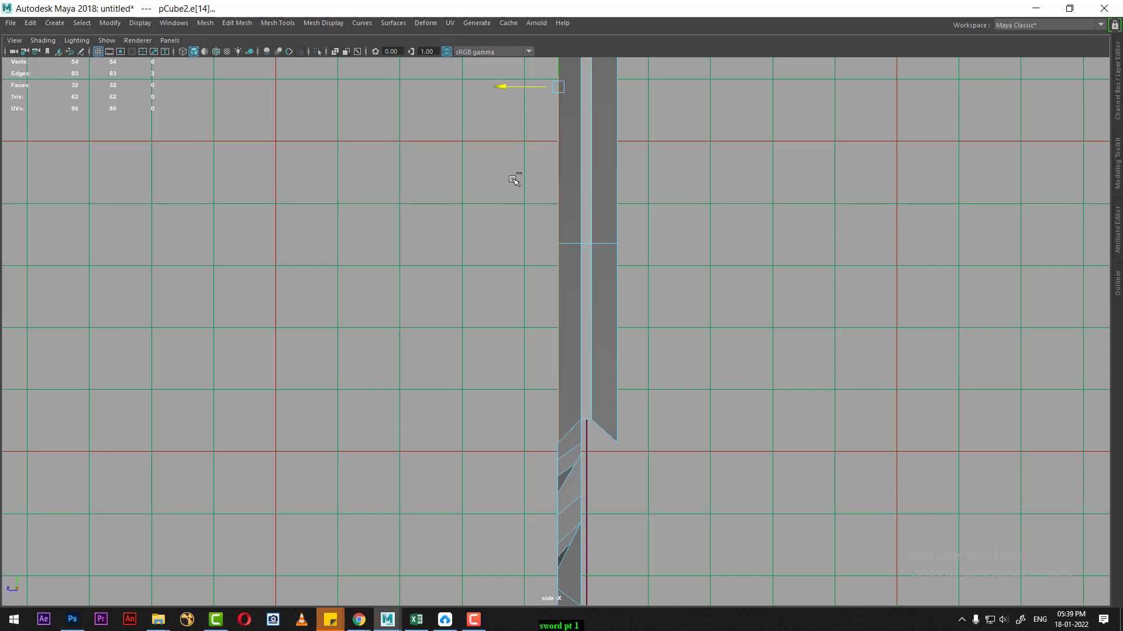
{"action": "scroll", "coordinate": [546, 404], "scroll_direction": "up", "scroll_amount": 3}
{"action": "scroll", "coordinate": [556, 414], "scroll_direction": "up", "scroll_amount": 2}
{"action": "scroll", "coordinate": [592, 383], "scroll_direction": "up", "scroll_amount": 2}
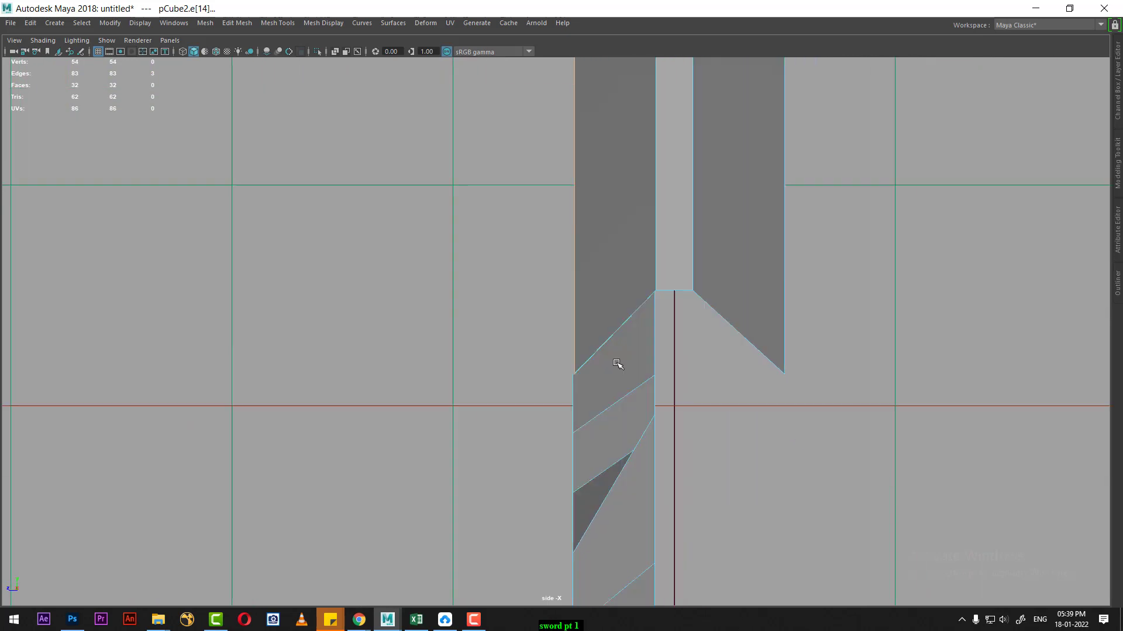
{"action": "scroll", "coordinate": [620, 366], "scroll_direction": "up", "scroll_amount": 1}
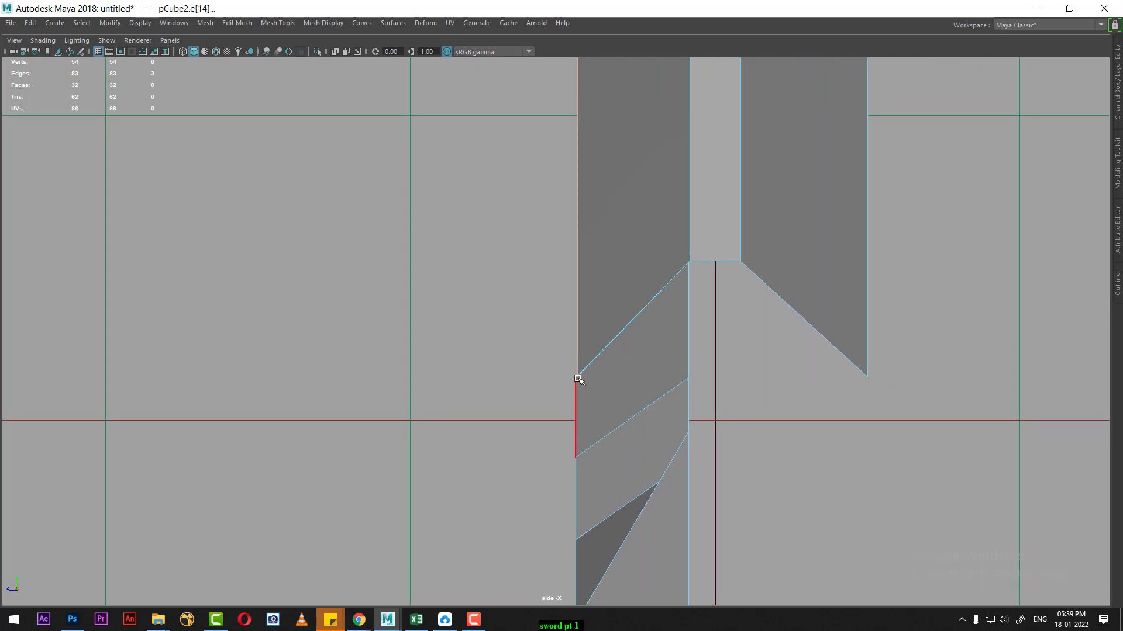
{"action": "left_click_drag", "start_coordinate": [578, 379], "coordinate": [573, 379]}
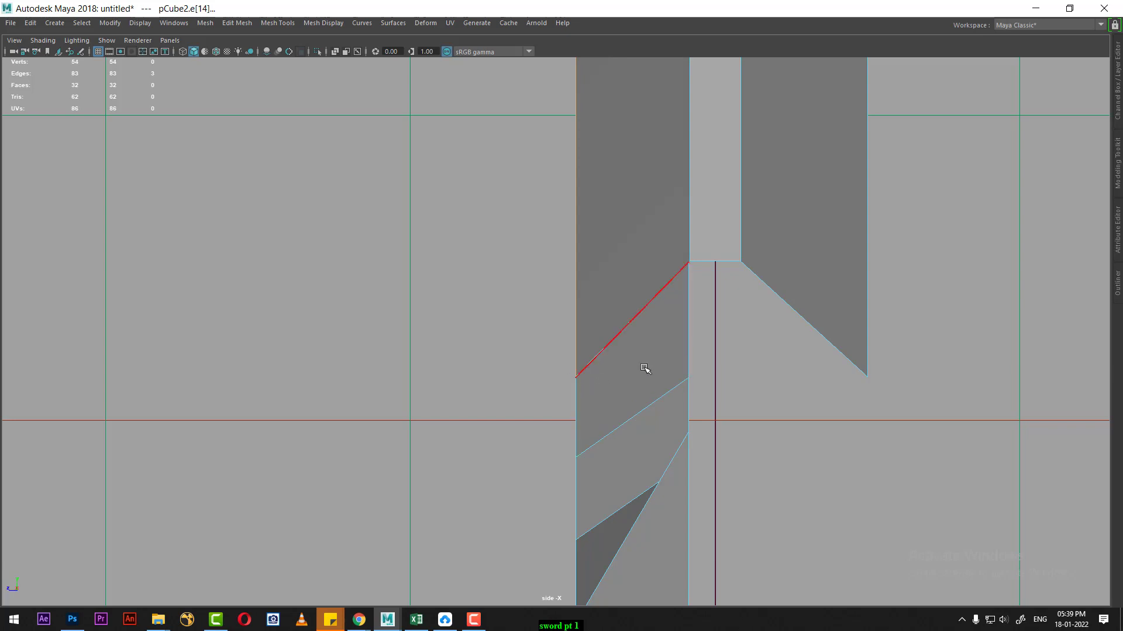
{"action": "key", "text": "space"}
{"action": "key", "text": "space"}
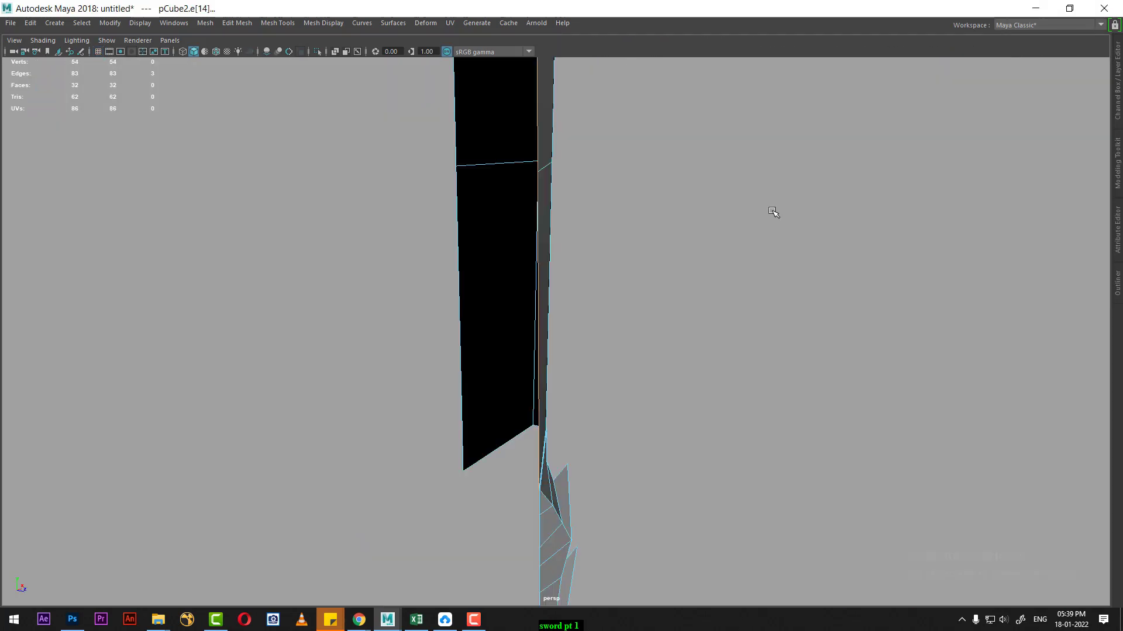
Frame the junction between the blade and the lower section in perspective.
{"action": "mouse_move", "coordinate": [771, 211]}
{"action": "left_mouse_down", "text": "alt"}
{"action": "mouse_move", "coordinate": [694, 294]}
{"action": "mouse_move", "coordinate": [421, 278]}
{"action": "mouse_move", "coordinate": [501, 369]}
{"action": "left_mouse_up", "text": "alt"}
{"action": "mouse_move", "coordinate": [501, 369]}
{"action": "middle_mouse_down", "text": "alt"}
{"action": "mouse_move", "coordinate": [690, 414]}
{"action": "mouse_move", "coordinate": [651, 402]}
{"action": "middle_mouse_up", "text": "alt"}
{"action": "mouse_move", "coordinate": [652, 401]}
{"action": "left_mouse_down", "text": "alt"}
{"action": "mouse_move", "coordinate": [622, 343]}
{"action": "mouse_move", "coordinate": [595, 447]}
{"action": "mouse_move", "coordinate": [576, 334]}
{"action": "left_mouse_up", "text": "alt"}
{"action": "left_click_drag", "start_coordinate": [614, 406], "coordinate": [656, 483], "text": "alt"}
{"action": "middle_click_drag", "start_coordinate": [657, 483], "coordinate": [631, 381], "text": "alt"}
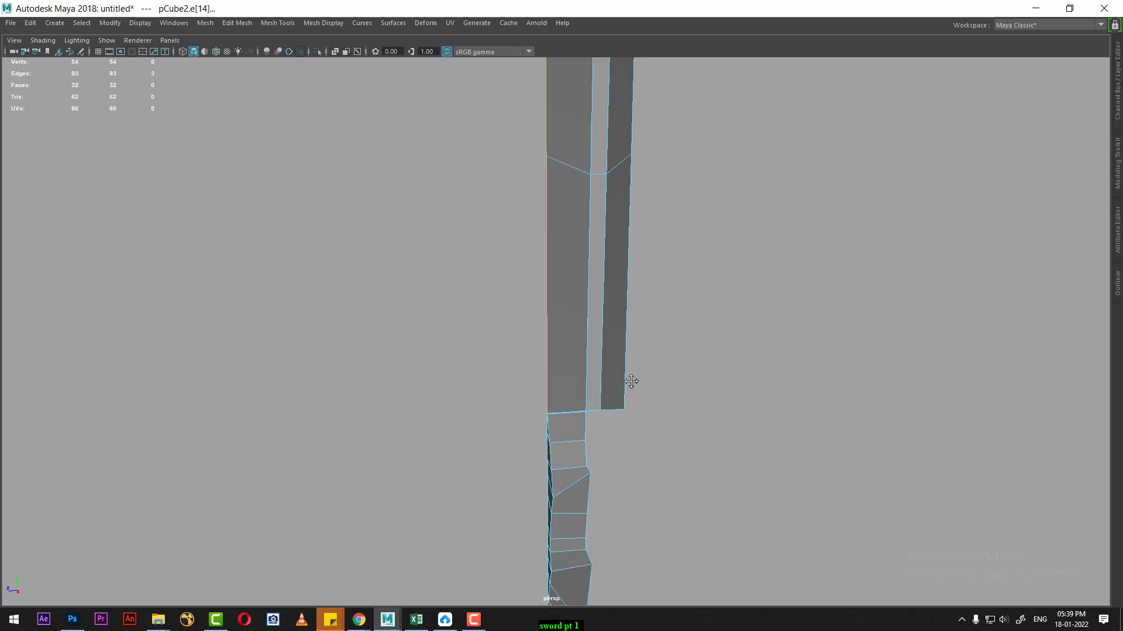
{"action": "left_click_drag", "start_coordinate": [631, 381], "coordinate": [627, 370], "text": "alt"}
{"action": "right_click", "coordinate": [594, 170]}
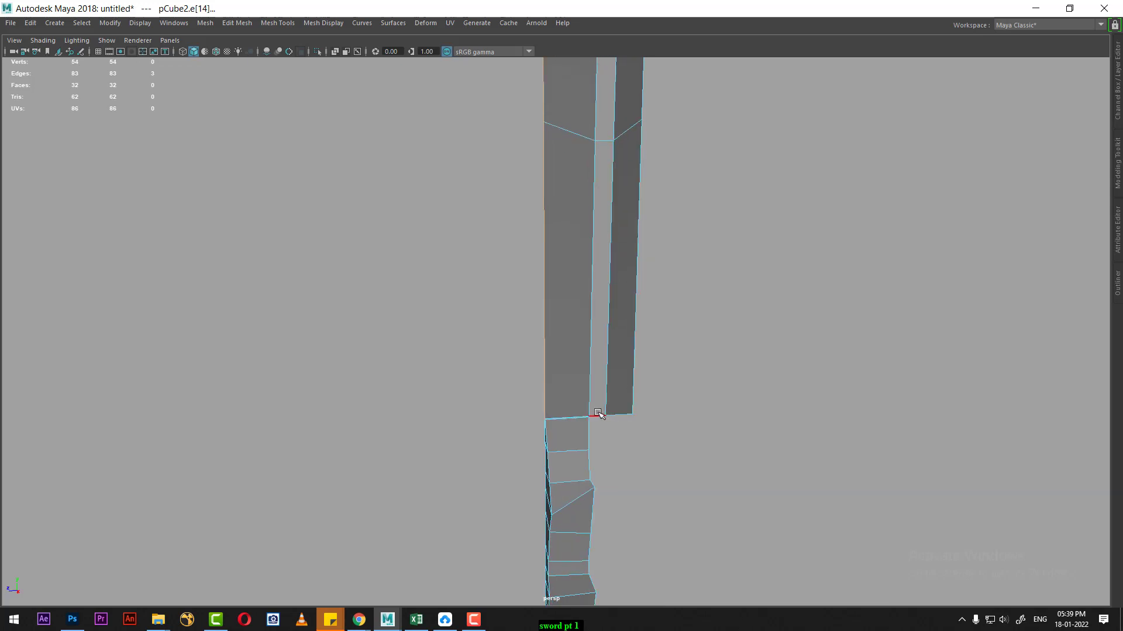
Merge the two doubled vertex pairs at the blade junction.
{"action": "mouse_move", "coordinate": [626, 408]}
{"action": "left_mouse_down", "text": "alt"}
{"action": "mouse_move", "coordinate": [621, 471]}
{"action": "mouse_move", "coordinate": [614, 393]}
{"action": "mouse_move", "coordinate": [590, 337]}
{"action": "mouse_move", "coordinate": [413, 354]}
{"action": "left_mouse_up", "text": "alt"}
{"action": "right_click_drag", "start_coordinate": [411, 281], "coordinate": [269, 276]}
{"action": "left_click", "coordinate": [380, 396]}
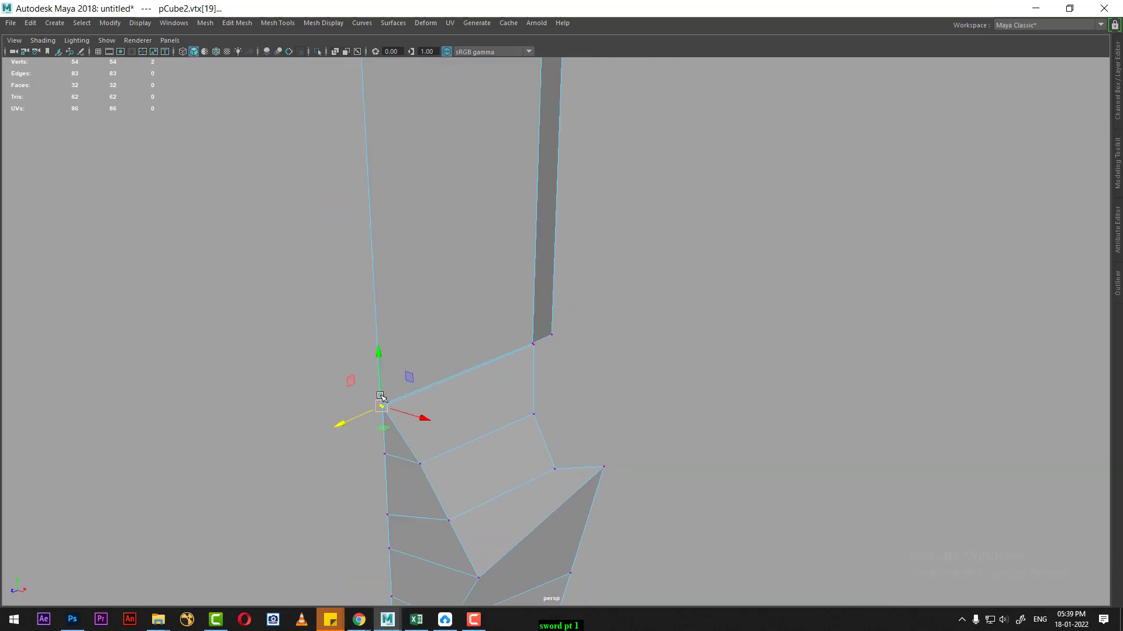
{"action": "right_click_drag", "start_coordinate": [431, 403], "coordinate": [425, 307], "text": "shift"}
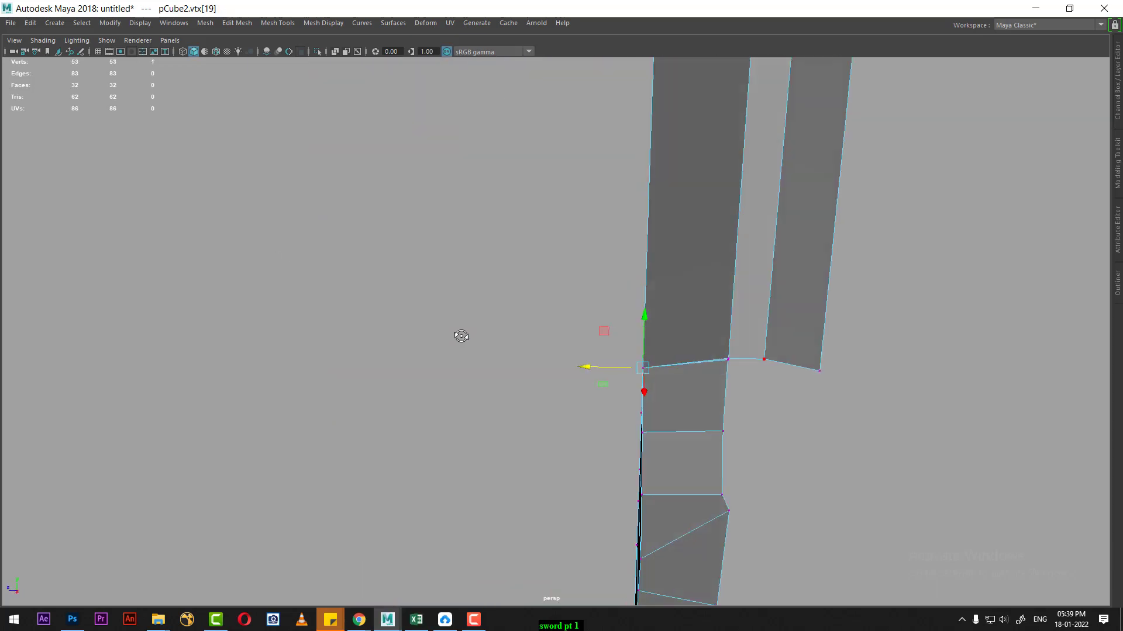
{"action": "mouse_move", "coordinate": [501, 271]}
{"action": "left_mouse_down", "text": "alt"}
{"action": "mouse_move", "coordinate": [736, 350]}
{"action": "mouse_move", "coordinate": [724, 376]}
{"action": "left_mouse_up", "text": "alt"}
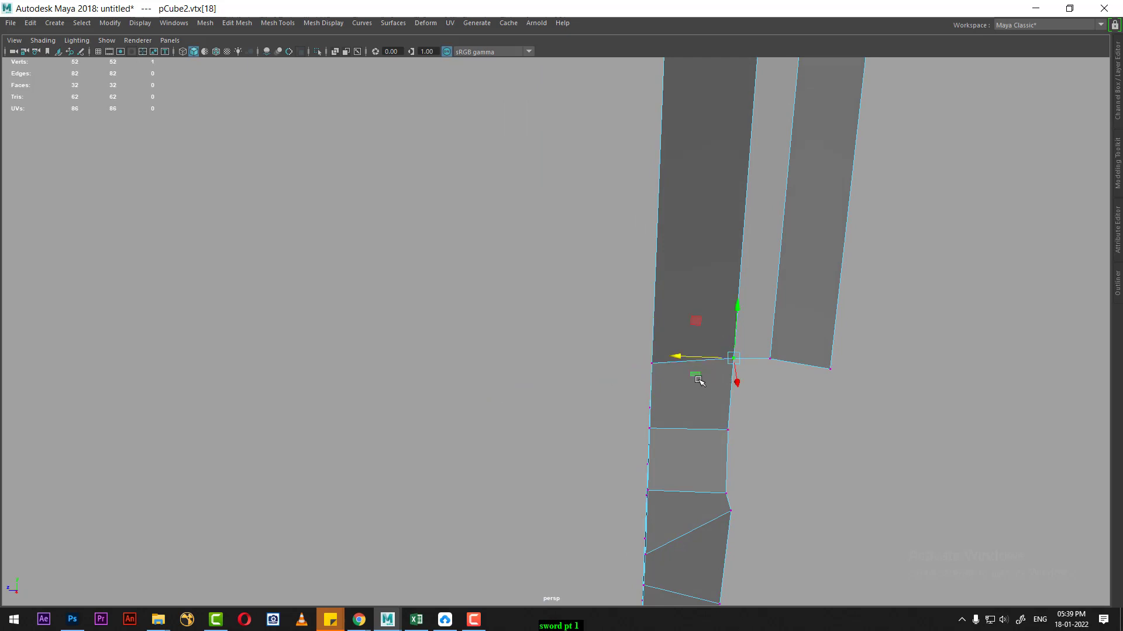
Delete the two thin sliver faces at the sword tip.
{"action": "mouse_move", "coordinate": [655, 404]}
{"action": "left_mouse_down", "text": "alt"}
{"action": "mouse_move", "coordinate": [611, 334]}
{"action": "mouse_move", "coordinate": [634, 304]}
{"action": "mouse_move", "coordinate": [609, 428]}
{"action": "mouse_move", "coordinate": [701, 459]}
{"action": "mouse_move", "coordinate": [451, 393]}
{"action": "left_mouse_up", "text": "alt"}
{"action": "right_click_drag", "start_coordinate": [451, 392], "coordinate": [511, 328], "text": "alt"}
{"action": "mouse_move", "coordinate": [511, 328]}
{"action": "left_mouse_down", "text": "alt"}
{"action": "mouse_move", "coordinate": [416, 333]}
{"action": "mouse_move", "coordinate": [419, 359]}
{"action": "left_mouse_up", "text": "alt"}
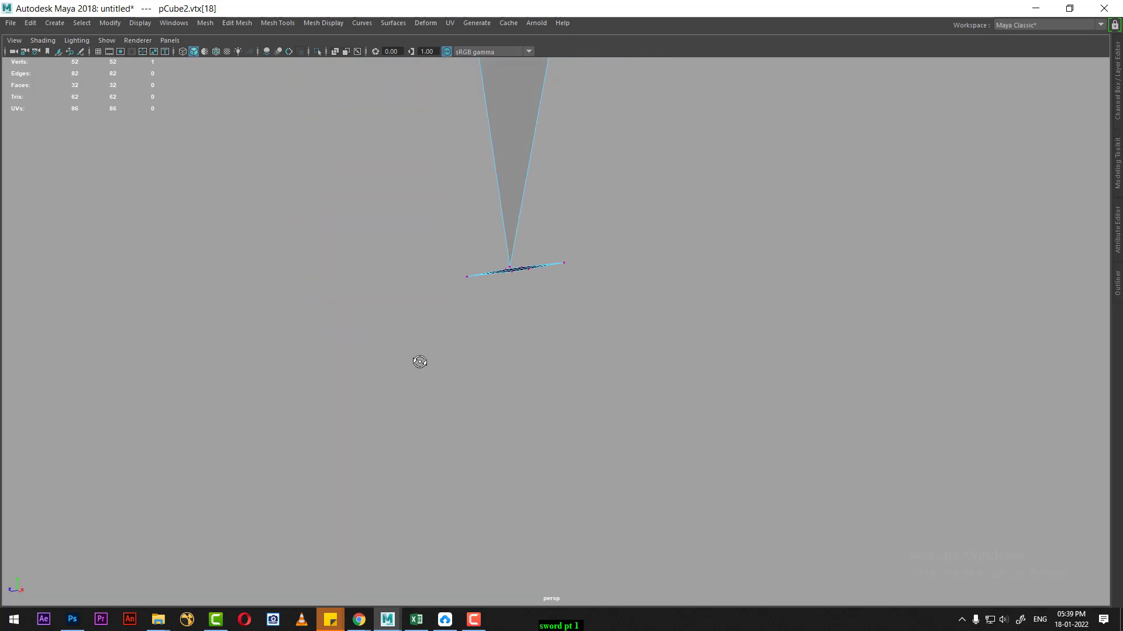
{"action": "mouse_move", "coordinate": [418, 358]}
{"action": "middle_mouse_down", "text": "alt"}
{"action": "mouse_move", "coordinate": [509, 342]}
{"action": "mouse_move", "coordinate": [492, 400]}
{"action": "middle_mouse_up", "text": "alt"}
{"action": "key", "text": "F11"}
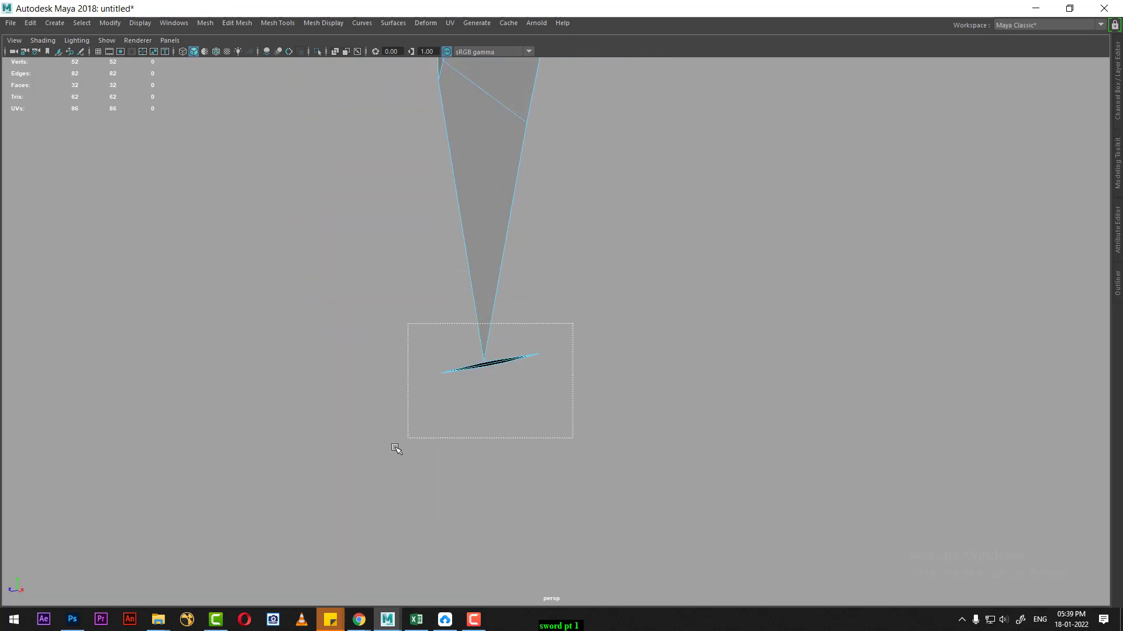
{"action": "left_click_drag", "start_coordinate": [570, 325], "coordinate": [404, 444]}
{"action": "left_click_drag", "start_coordinate": [655, 167], "coordinate": [363, 276], "text": "ctrl"}
{"action": "key", "text": "Delete"}
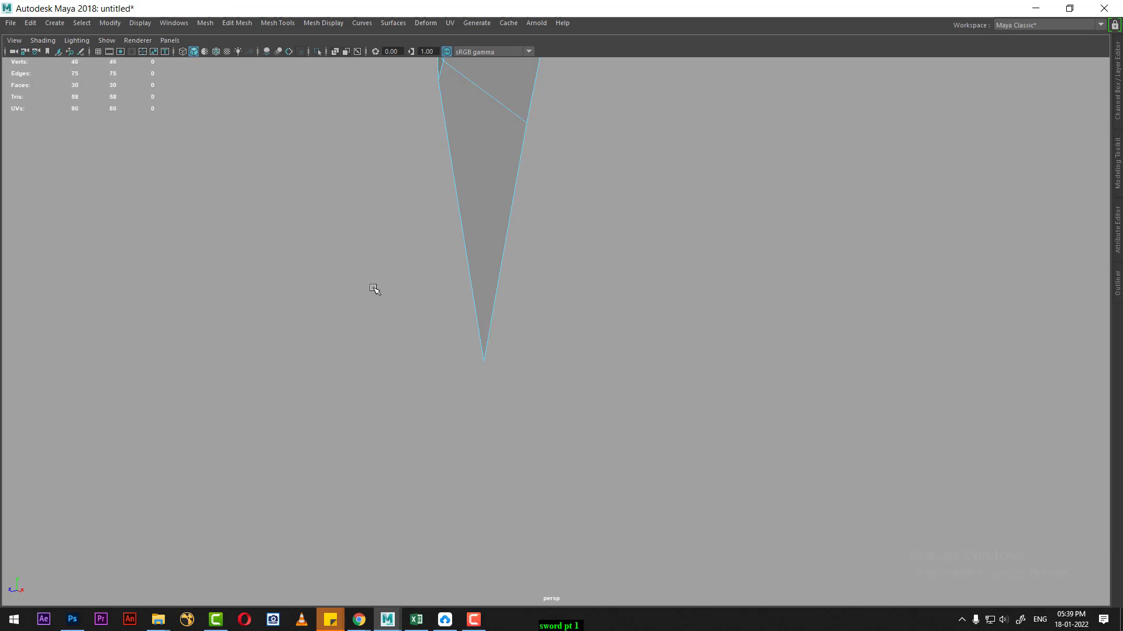
Select an edge on the blade's narrow face near the notches.
{"action": "mouse_move", "coordinate": [448, 304]}
{"action": "left_mouse_down", "text": "alt"}
{"action": "mouse_move", "coordinate": [359, 524]}
{"action": "mouse_move", "coordinate": [531, 108]}
{"action": "left_mouse_up", "text": "alt"}
{"action": "scroll", "coordinate": [551, 376], "scroll_direction": "up", "scroll_amount": 3}
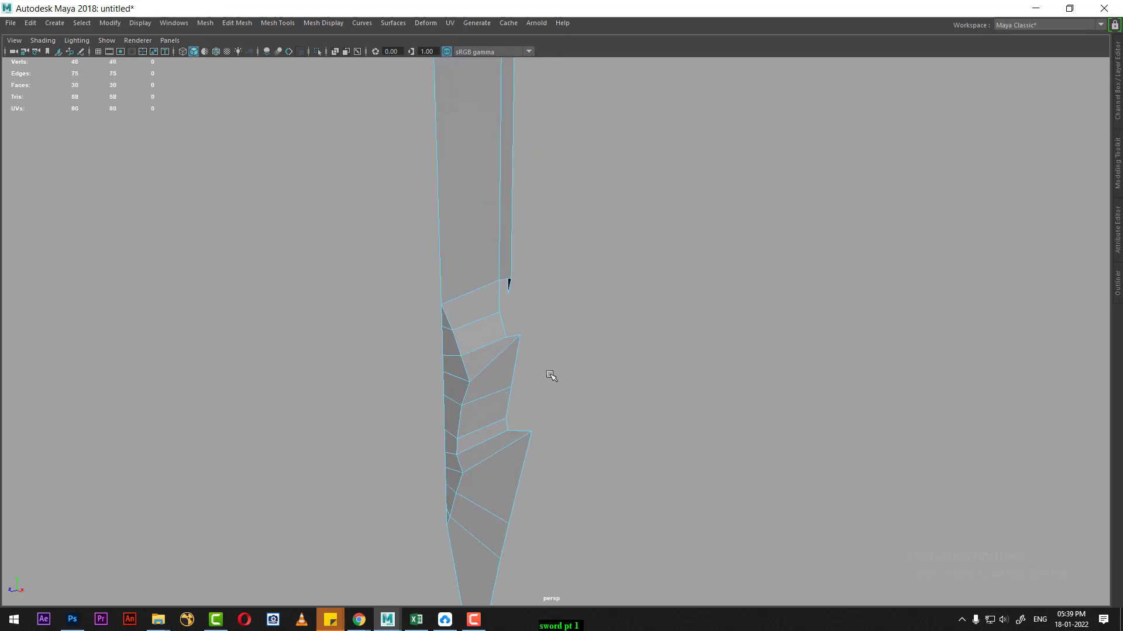
{"action": "scroll", "coordinate": [558, 277], "scroll_direction": "up", "scroll_amount": 2}
{"action": "left_click_drag", "start_coordinate": [557, 277], "coordinate": [528, 333], "text": "alt"}
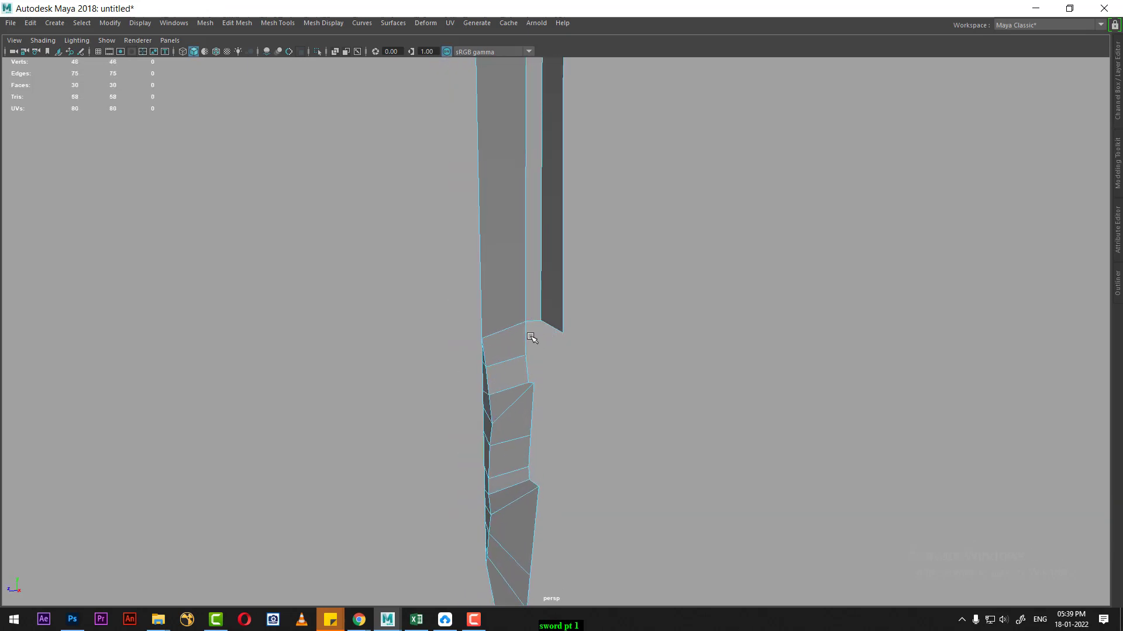
{"action": "right_click_drag", "start_coordinate": [509, 284], "coordinate": [506, 178]}
{"action": "left_click", "coordinate": [526, 330]}
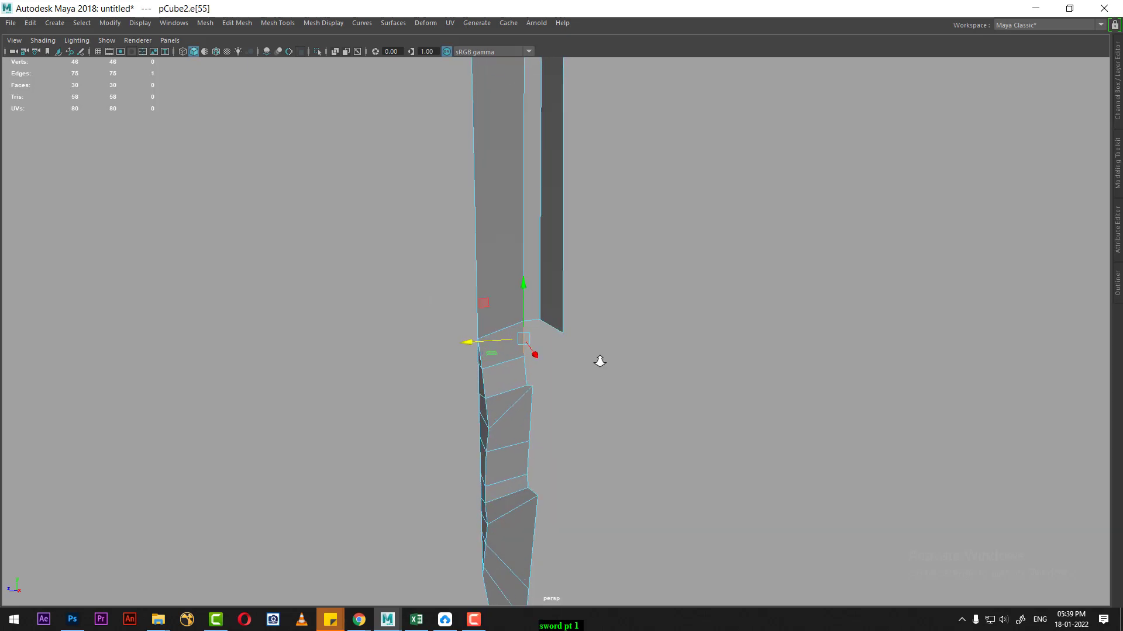
Insert a vertical edge loop down the narrow face, bringing pCube2 to 34 faces.
{"action": "middle_click_drag", "start_coordinate": [599, 358], "coordinate": [569, 457], "text": "alt"}
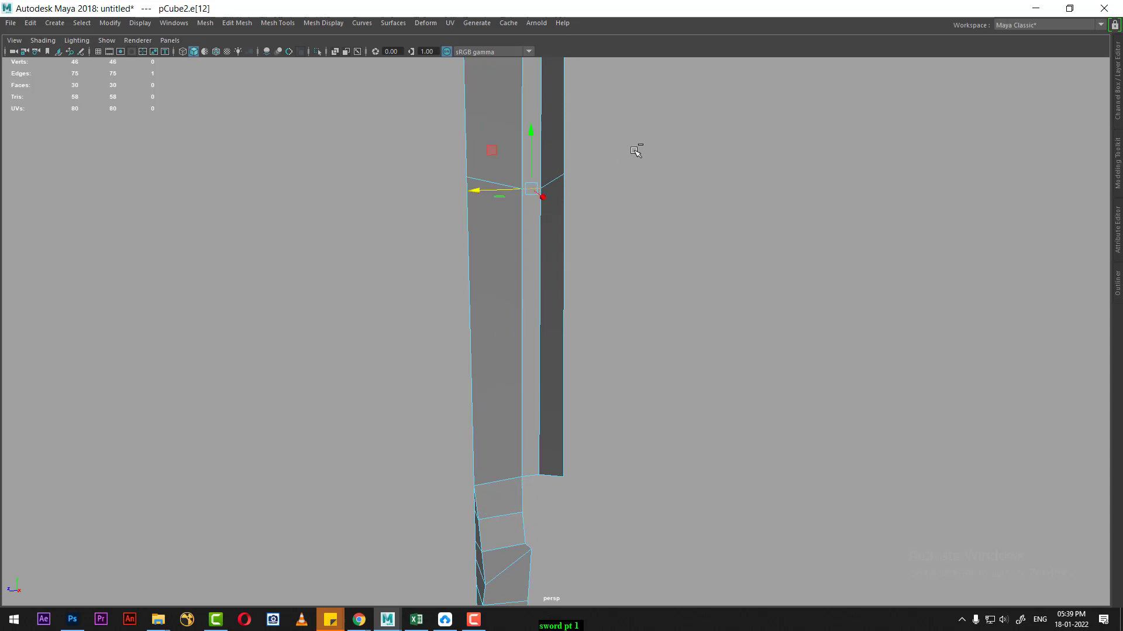
{"action": "right_click_drag", "start_coordinate": [635, 151], "coordinate": [444, 187], "text": "shift"}
{"action": "left_click", "coordinate": [531, 188]}
{"action": "scroll", "coordinate": [651, 436], "scroll_direction": "down", "scroll_amount": 2}
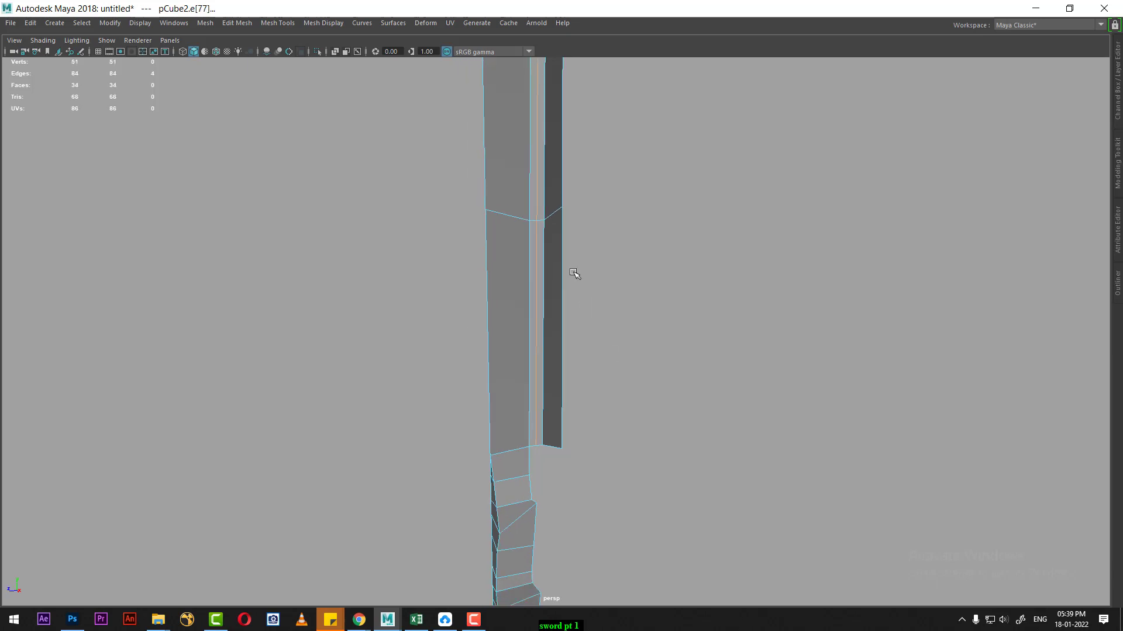
{"action": "middle_click_drag", "start_coordinate": [512, 225], "coordinate": [591, 346], "text": "alt"}
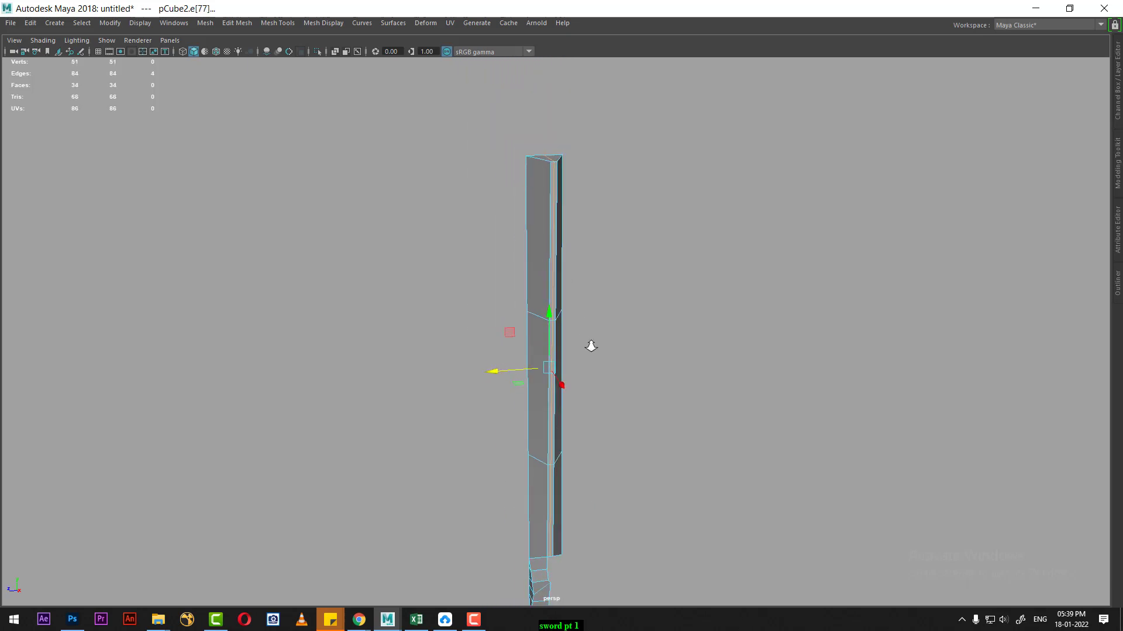
{"action": "left_click_drag", "start_coordinate": [591, 346], "coordinate": [543, 173], "text": "alt"}
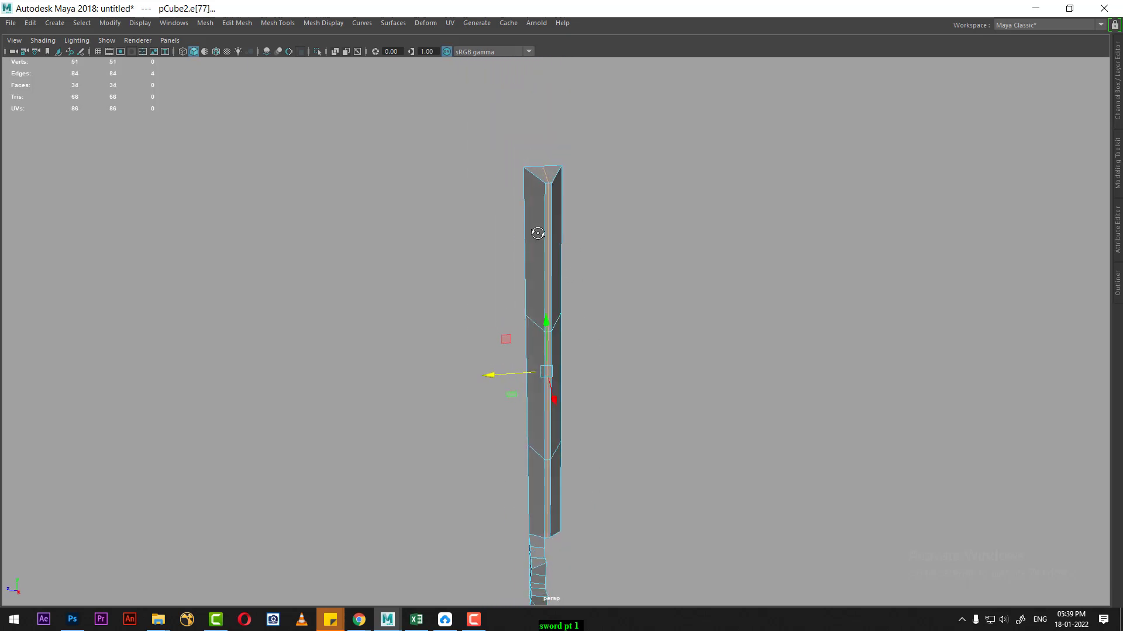
In the maximised side view, select the seven faces on the blade's lower section and delete them.
{"action": "key", "text": "space"}
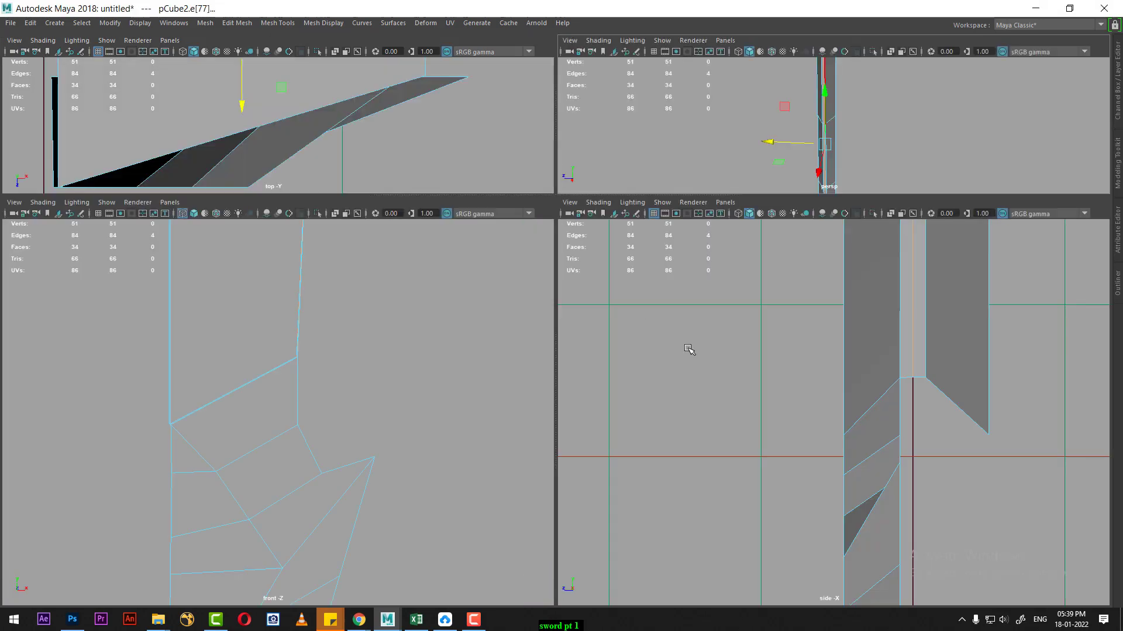
{"action": "scroll", "coordinate": [760, 357], "scroll_direction": "down", "scroll_amount": 3}
{"action": "key", "text": "space"}
{"action": "scroll", "coordinate": [845, 403], "scroll_direction": "down", "scroll_amount": 5}
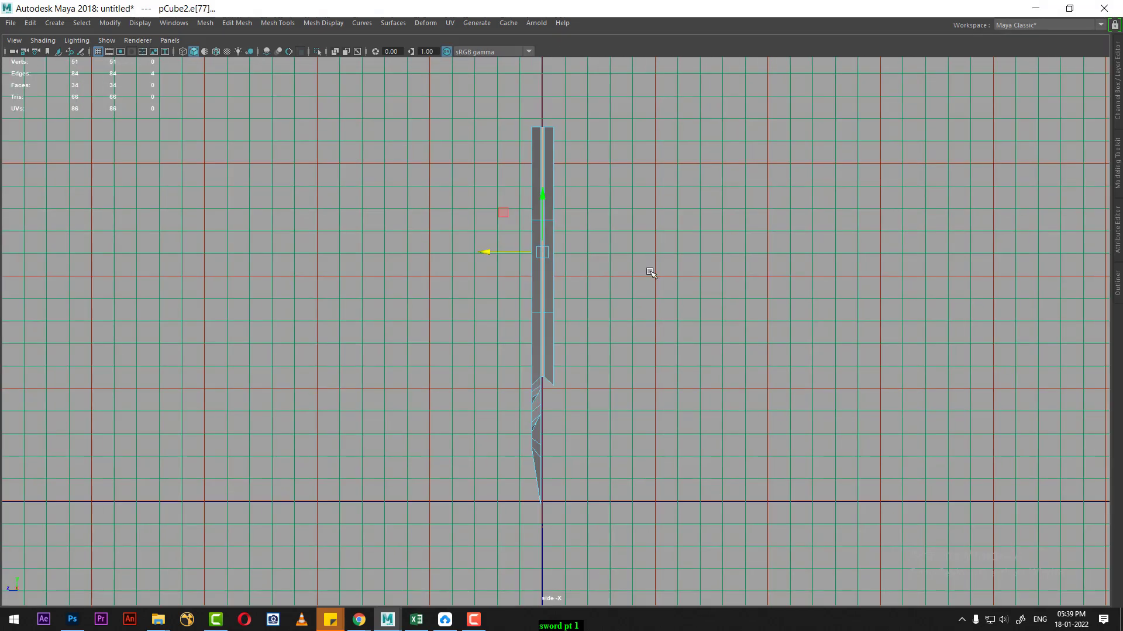
{"action": "scroll", "coordinate": [729, 379], "scroll_direction": "up", "scroll_amount": 1}
{"action": "scroll", "coordinate": [729, 374], "scroll_direction": "up", "scroll_amount": 2}
{"action": "scroll", "coordinate": [749, 164], "scroll_direction": "up", "scroll_amount": 2}
{"action": "right_click_drag", "start_coordinate": [752, 188], "coordinate": [690, 269]}
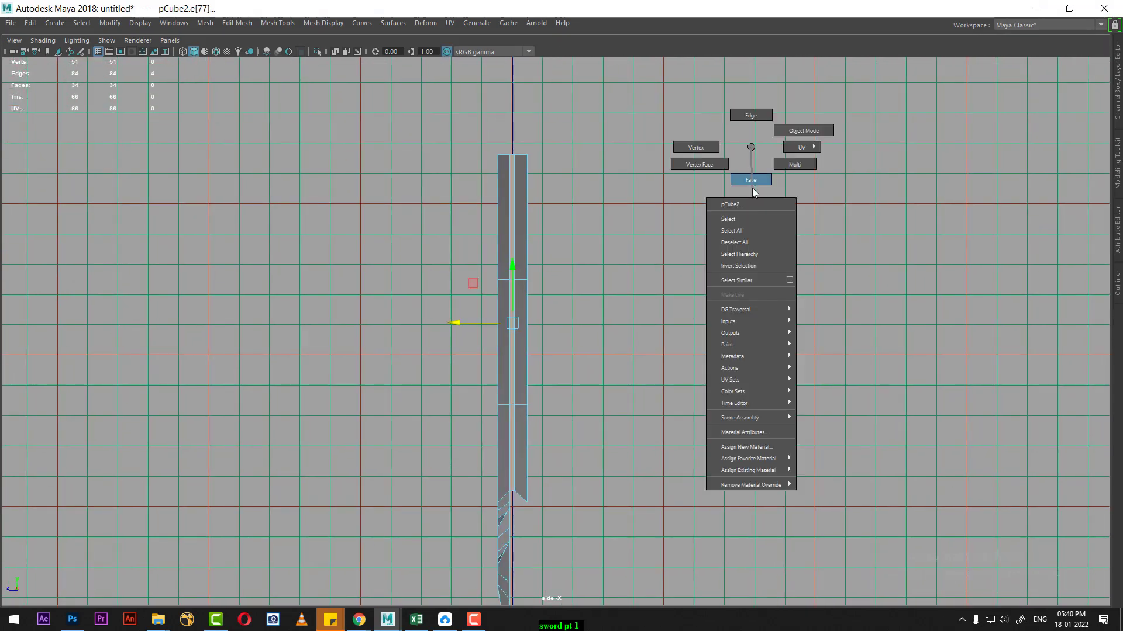
{"action": "left_click_drag", "start_coordinate": [531, 478], "coordinate": [516, 544]}
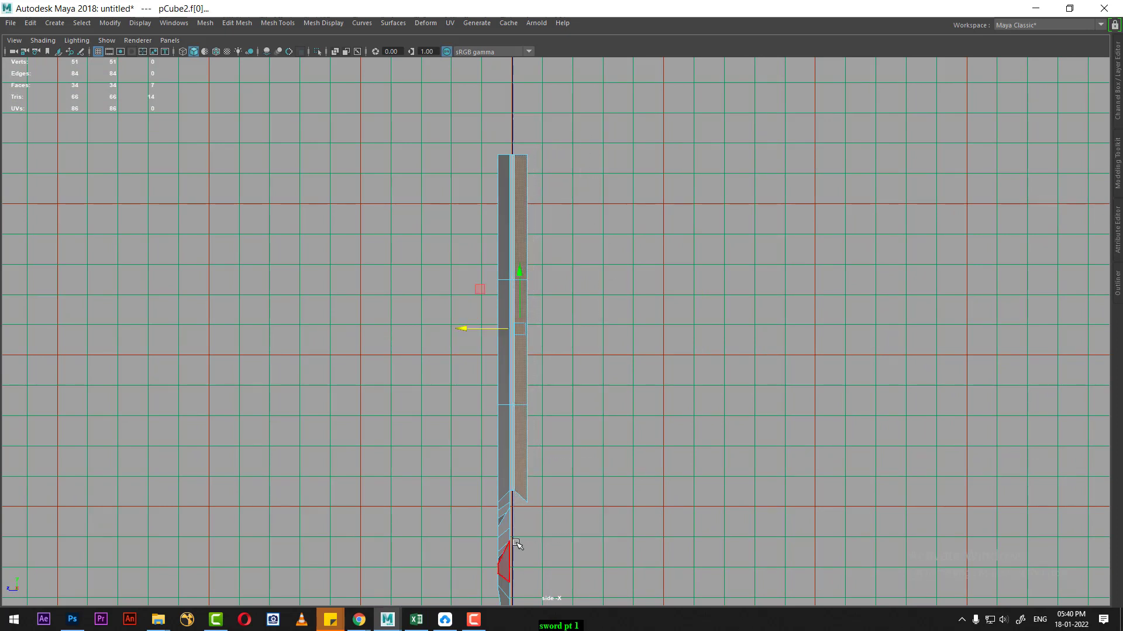
Switch the viewport to the perspective view.
{"action": "scroll", "coordinate": [568, 312], "scroll_direction": "up", "scroll_amount": 3}
{"action": "scroll", "coordinate": [562, 414], "scroll_direction": "up", "scroll_amount": 2}
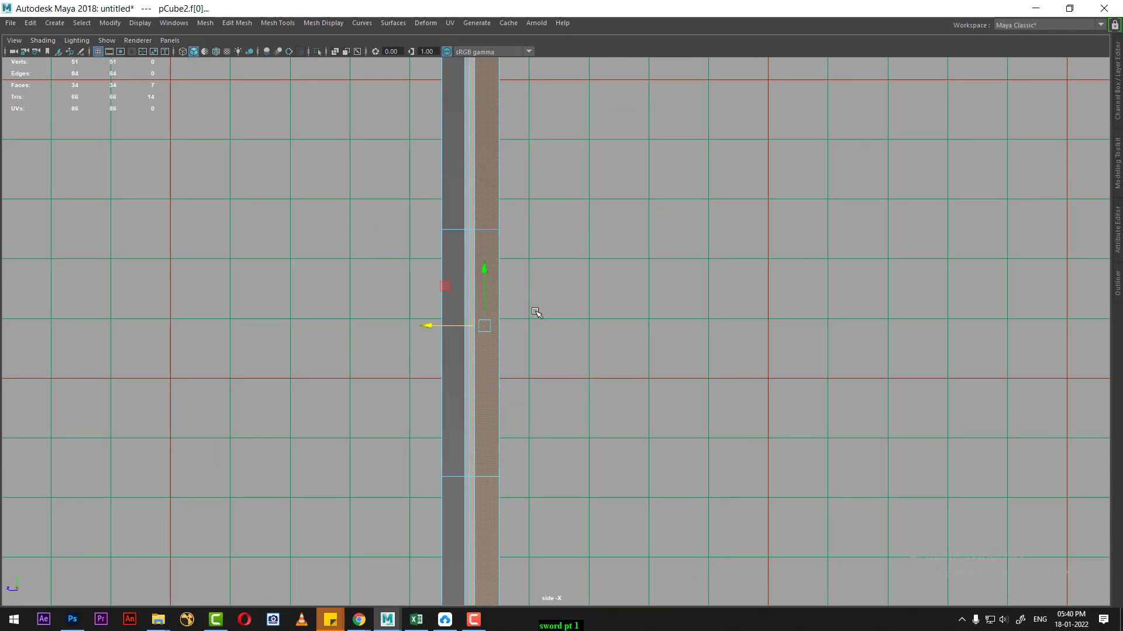
{"action": "scroll", "coordinate": [534, 314], "scroll_direction": "up", "scroll_amount": 1}
{"action": "left_click", "coordinate": [602, 386]}
Orbit around the blade and select one edge along its side.
{"action": "left_click_drag", "start_coordinate": [594, 382], "coordinate": [550, 201]}
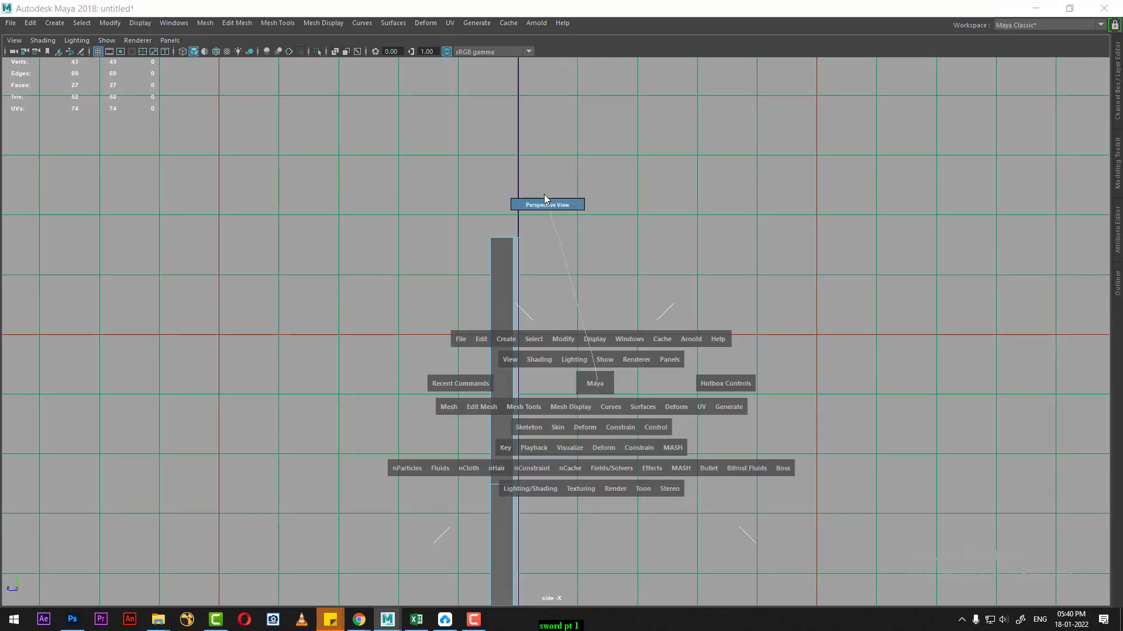
{"action": "mouse_move", "coordinate": [557, 351]}
{"action": "left_mouse_down", "text": "alt"}
{"action": "mouse_move", "coordinate": [596, 358]}
{"action": "mouse_move", "coordinate": [607, 492]}
{"action": "mouse_move", "coordinate": [552, 371]}
{"action": "mouse_move", "coordinate": [584, 360]}
{"action": "mouse_move", "coordinate": [576, 383]}
{"action": "mouse_move", "coordinate": [519, 283]}
{"action": "left_mouse_up", "text": "alt"}
{"action": "right_click_drag", "start_coordinate": [497, 261], "coordinate": [494, 200]}
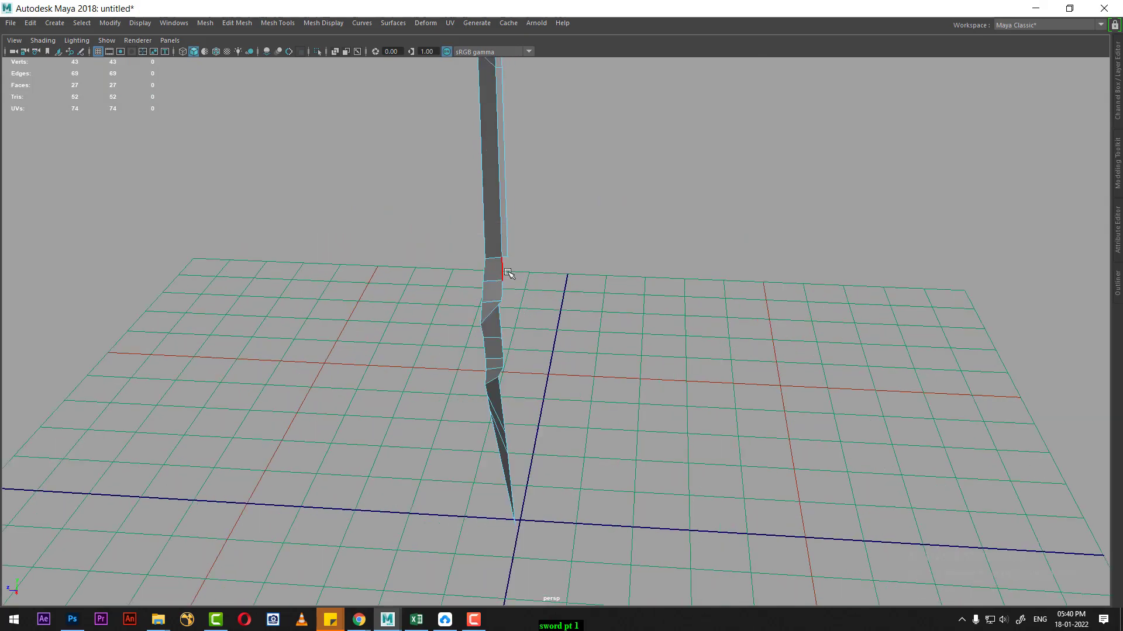
{"action": "left_click", "coordinate": [507, 270]}
{"action": "mouse_move", "coordinate": [564, 419]}
{"action": "left_mouse_down", "text": "alt"}
{"action": "mouse_move", "coordinate": [521, 429]}
{"action": "mouse_move", "coordinate": [579, 441]}
{"action": "mouse_move", "coordinate": [597, 490]}
{"action": "mouse_move", "coordinate": [486, 459]}
{"action": "left_mouse_up", "text": "alt"}
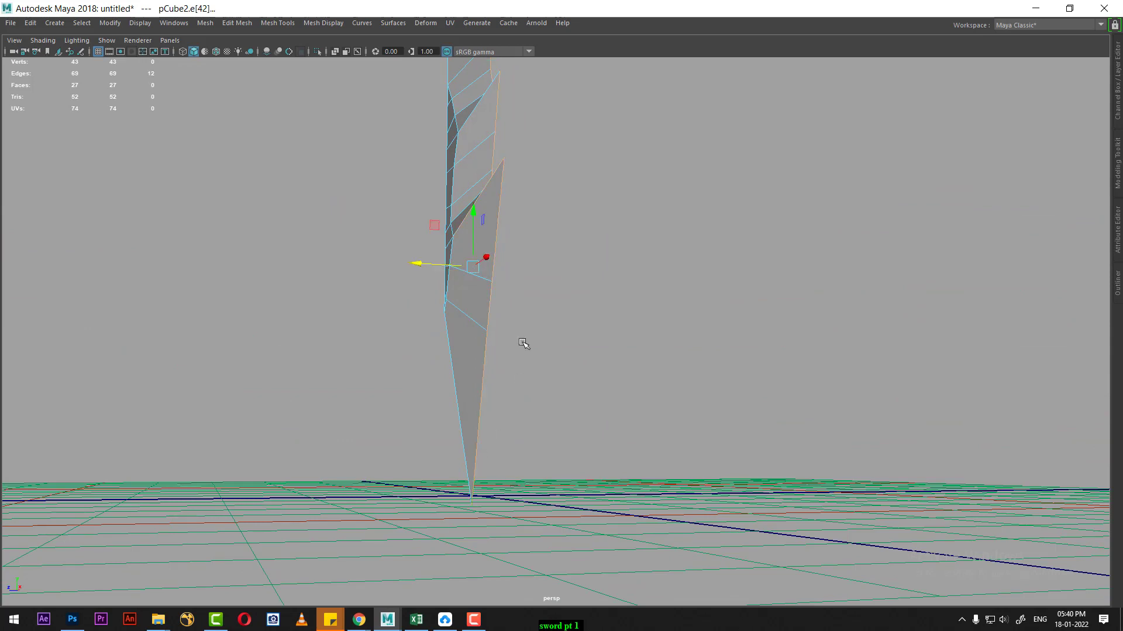
{"action": "left_click_drag", "start_coordinate": [523, 344], "coordinate": [484, 383], "text": "alt"}
Change the lower-right panel to Left View, maximise it and centre the blade.
{"action": "key", "text": "space"}
{"action": "key", "text": "space"}
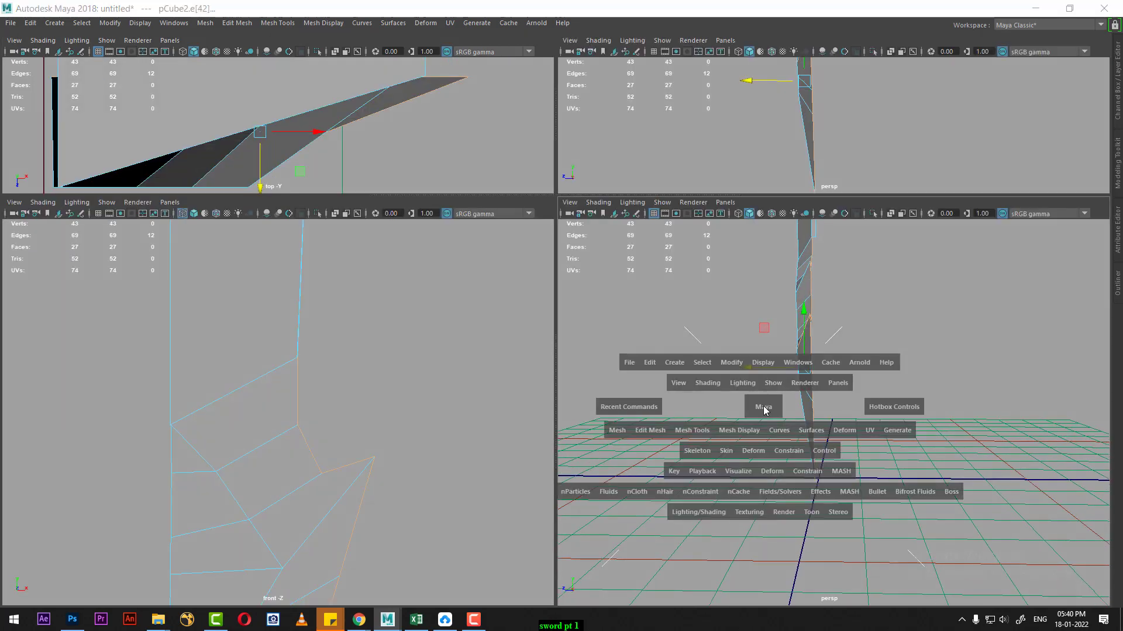
{"action": "left_click", "coordinate": [763, 411]}
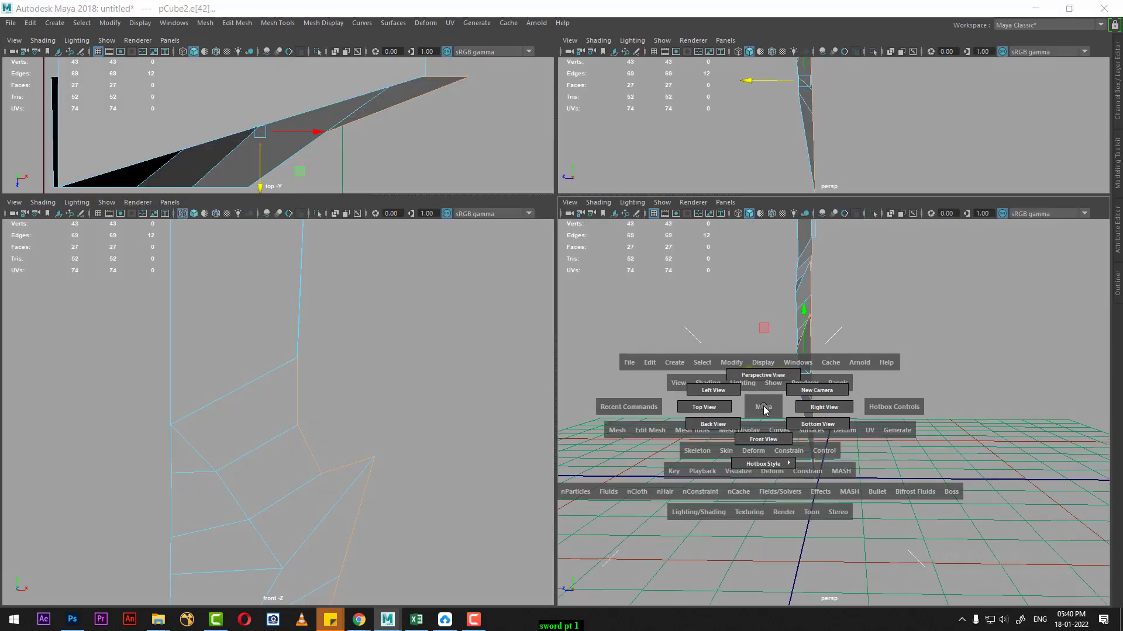
{"action": "left_click", "coordinate": [709, 391]}
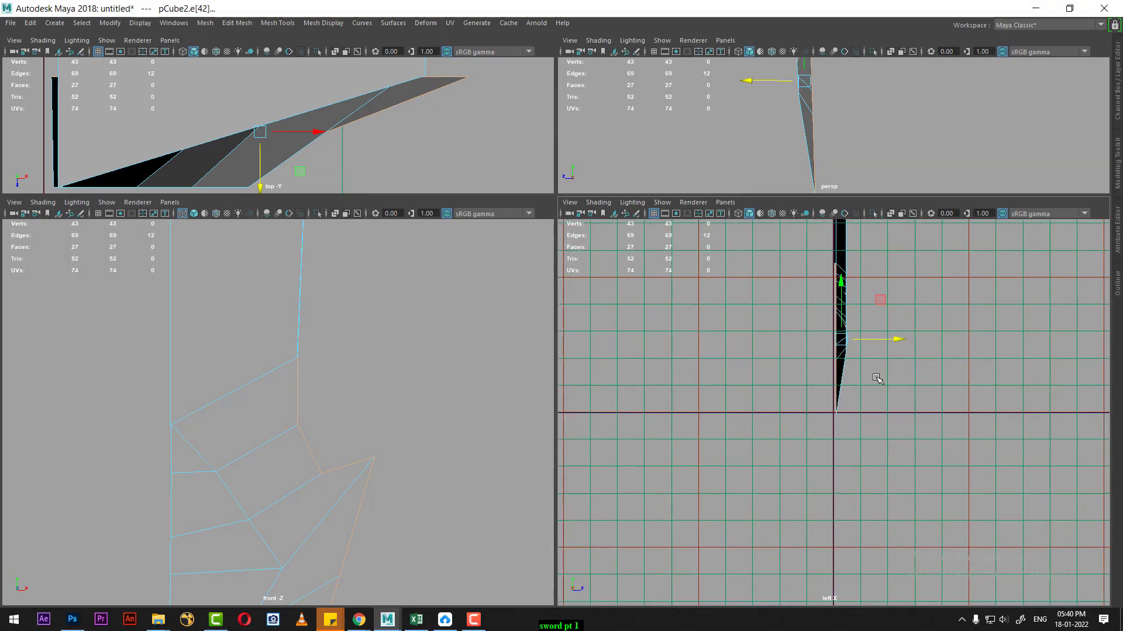
{"action": "key", "text": "space"}
{"action": "scroll", "coordinate": [608, 379], "scroll_direction": "up", "scroll_amount": 3}
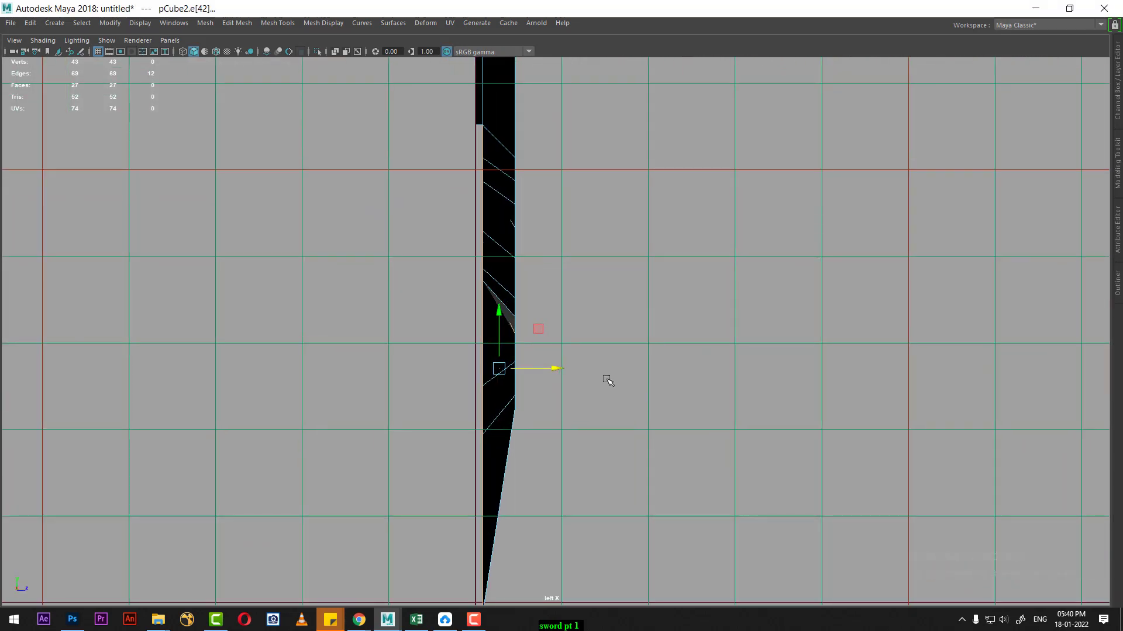
{"action": "middle_click_drag", "start_coordinate": [606, 379], "coordinate": [665, 437], "text": "alt"}
Extrude the selected edge outward and check it in wireframe from the top view.
{"action": "left_click_drag", "start_coordinate": [602, 418], "coordinate": [594, 420]}
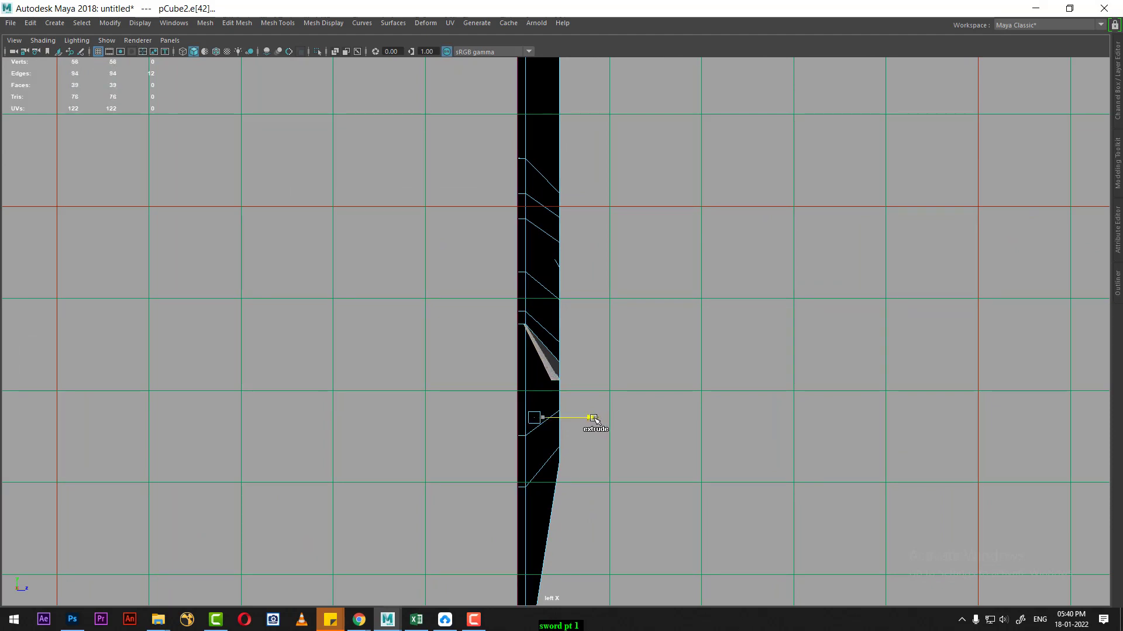
{"action": "key", "text": "space"}
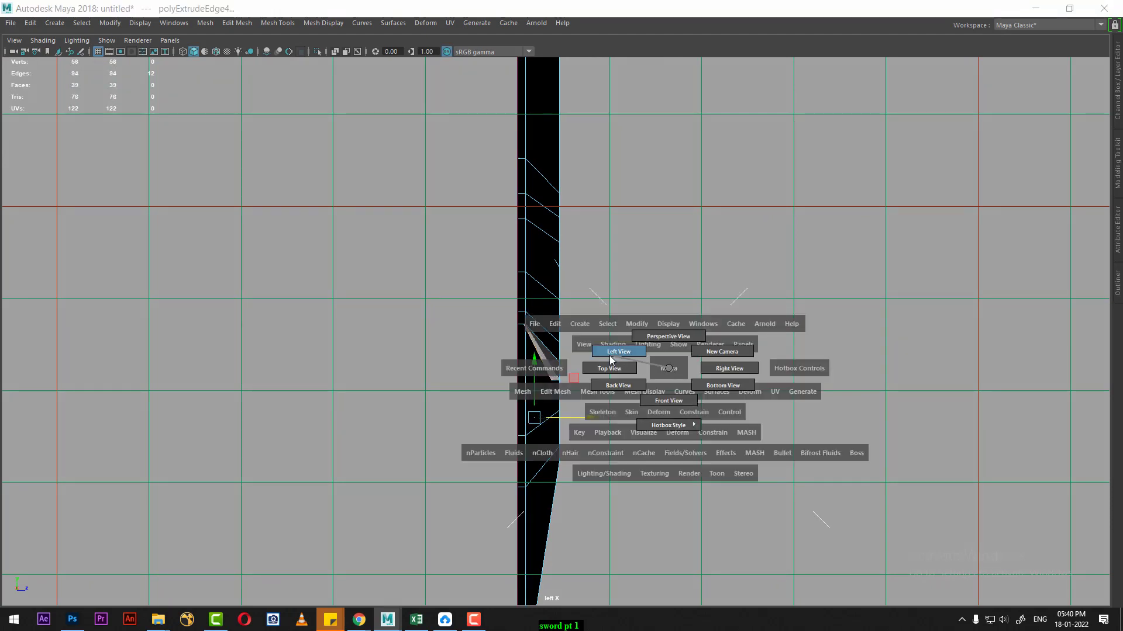
{"action": "left_click_drag", "start_coordinate": [610, 355], "coordinate": [609, 369]}
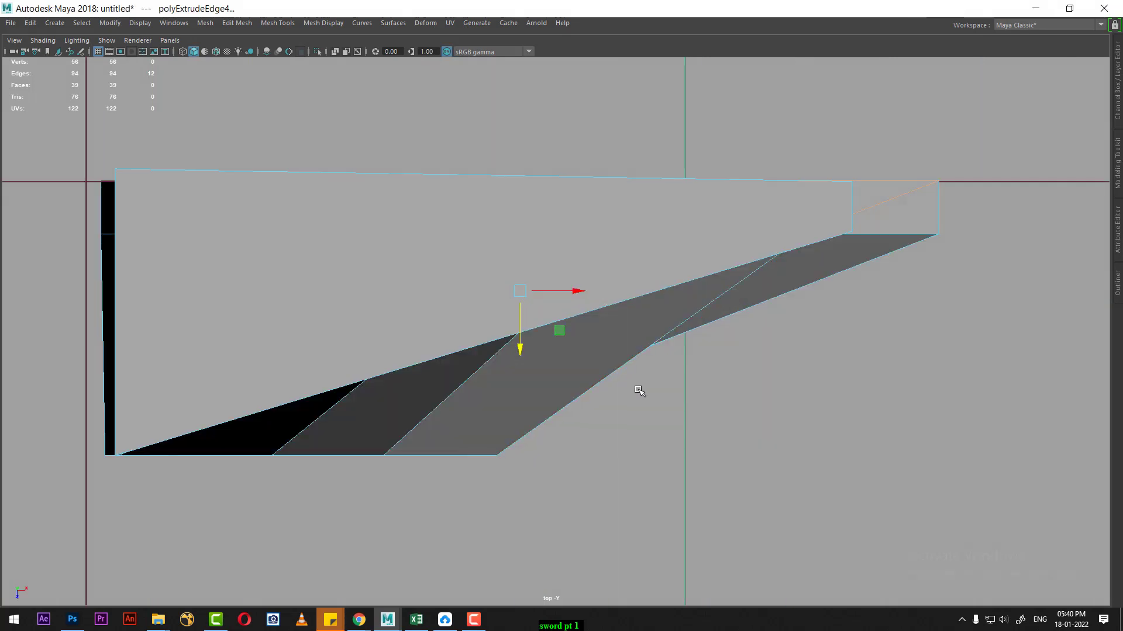
{"action": "scroll", "coordinate": [666, 414], "scroll_direction": "up", "scroll_amount": 2}
{"action": "key", "text": "4"}
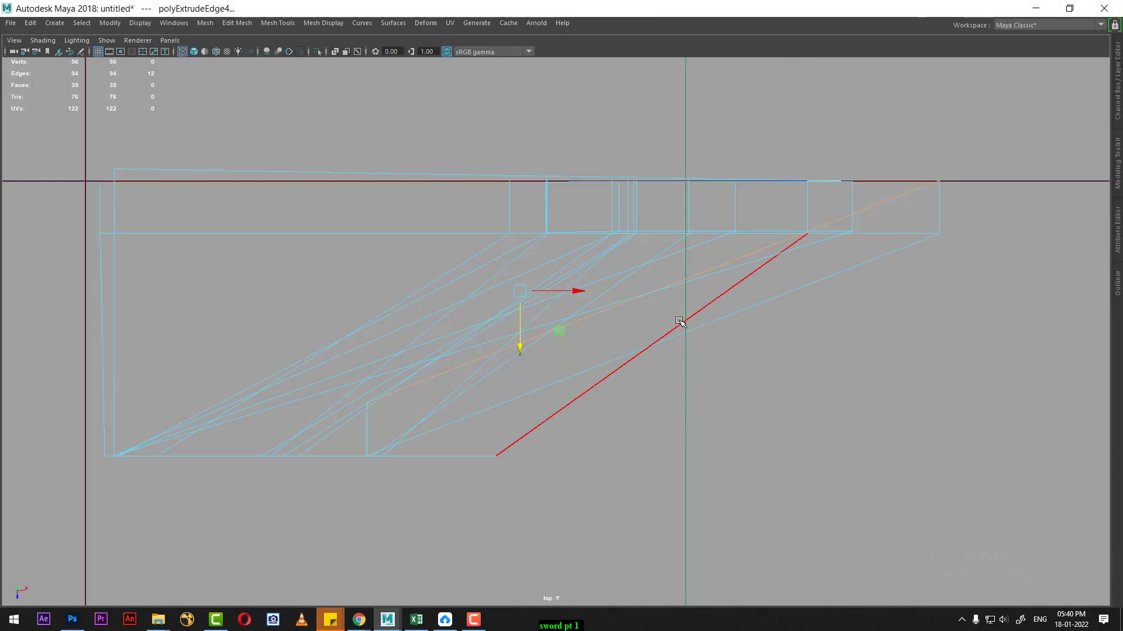
Check the extrusion in the front view, then return to a shaded perspective view.
{"action": "key", "text": "space"}
{"action": "mouse_move", "coordinate": [704, 401]}
{"action": "left_mouse_down"}
{"action": "mouse_move", "coordinate": [707, 415]}
{"action": "mouse_move", "coordinate": [669, 327]}
{"action": "mouse_move", "coordinate": [699, 326]}
{"action": "left_mouse_up"}
{"action": "scroll", "coordinate": [699, 457], "scroll_direction": "down", "scroll_amount": 3}
{"action": "scroll", "coordinate": [632, 300], "scroll_direction": "down", "scroll_amount": 3}
{"action": "key", "text": "space"}
{"action": "key", "text": "5"}
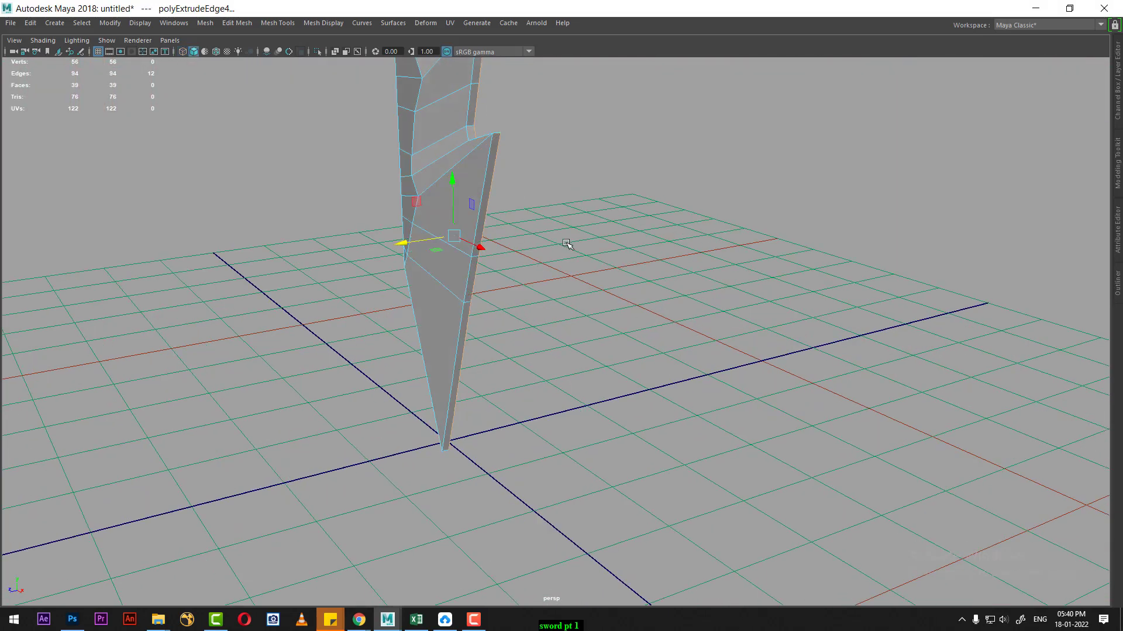
{"action": "scroll", "coordinate": [581, 275], "scroll_direction": "up", "scroll_amount": 2}
{"action": "scroll", "coordinate": [574, 328], "scroll_direction": "up", "scroll_amount": 2}
{"action": "mouse_move", "coordinate": [573, 328]}
{"action": "left_mouse_down", "text": "alt"}
{"action": "mouse_move", "coordinate": [540, 341]}
{"action": "mouse_move", "coordinate": [560, 299]}
{"action": "mouse_move", "coordinate": [549, 322]}
{"action": "mouse_move", "coordinate": [514, 343]}
{"action": "mouse_move", "coordinate": [608, 408]}
{"action": "left_mouse_up", "text": "alt"}
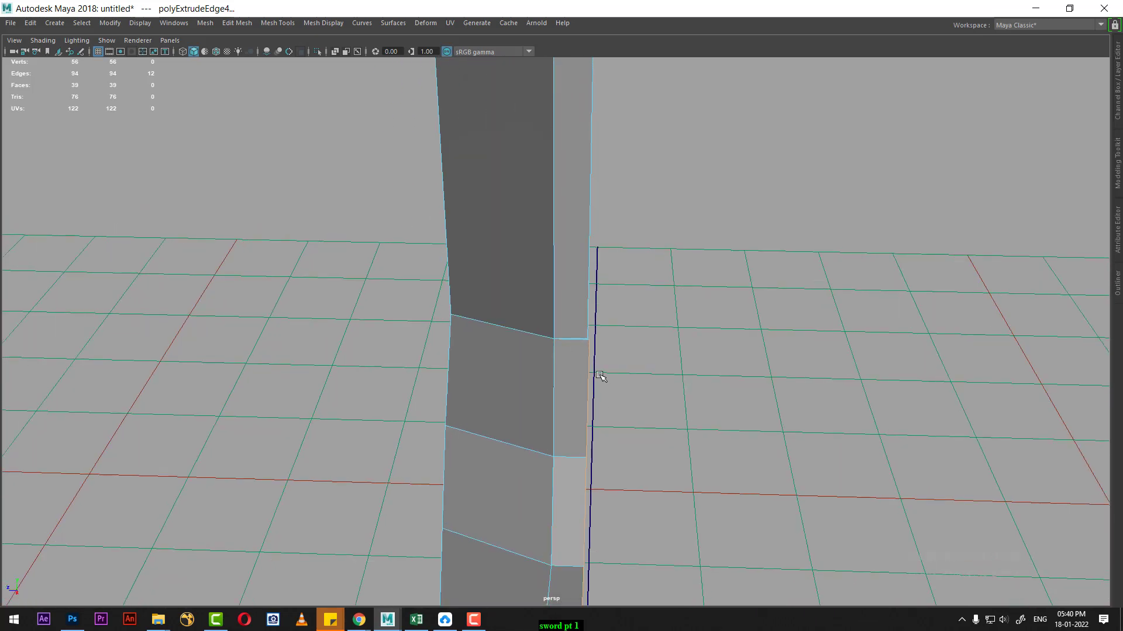
Push the extruded strip further outward from the blade's narrow side.
{"action": "left_click_drag", "start_coordinate": [584, 340], "coordinate": [605, 345]}
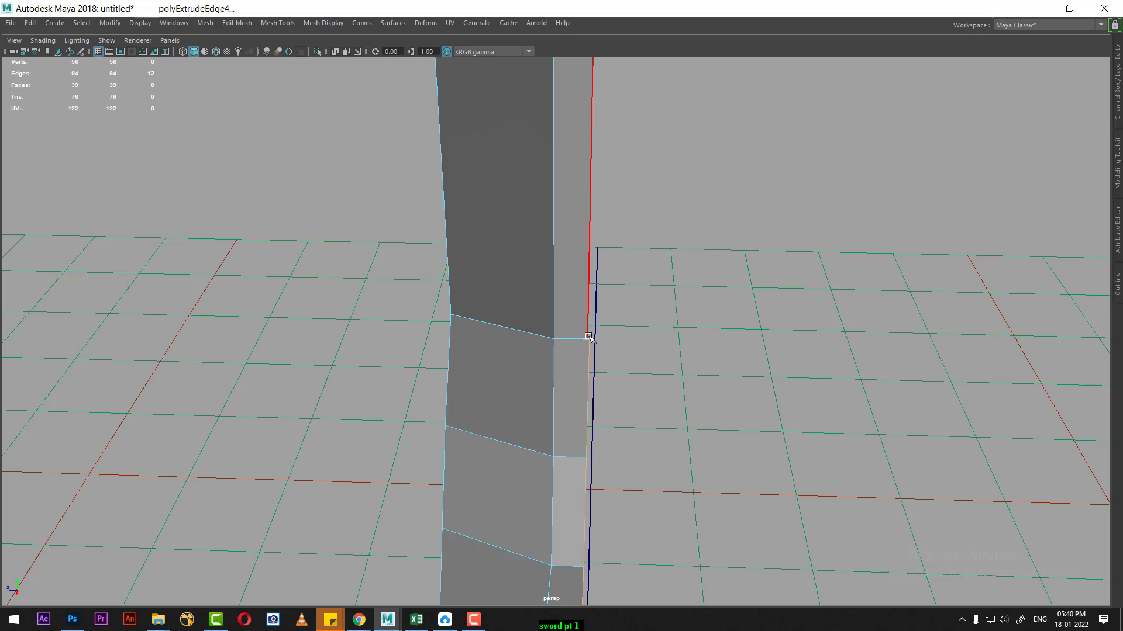
{"action": "key", "text": "ctrl+z"}
{"action": "key", "text": "ctrl+z"}
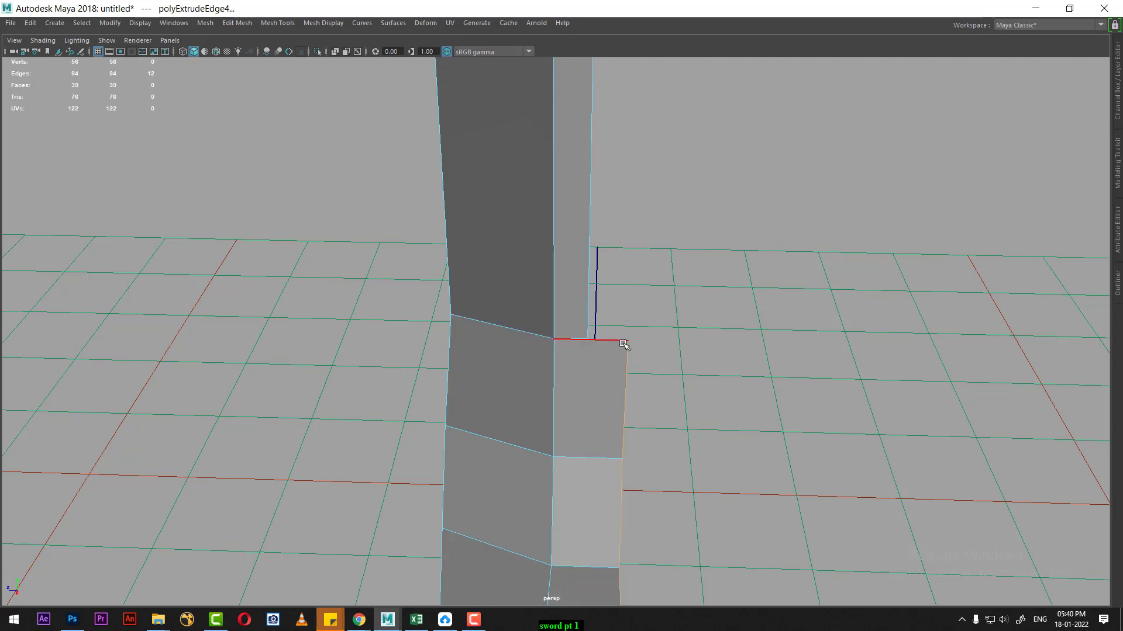
{"action": "key", "text": "space"}
{"action": "key", "text": "space"}
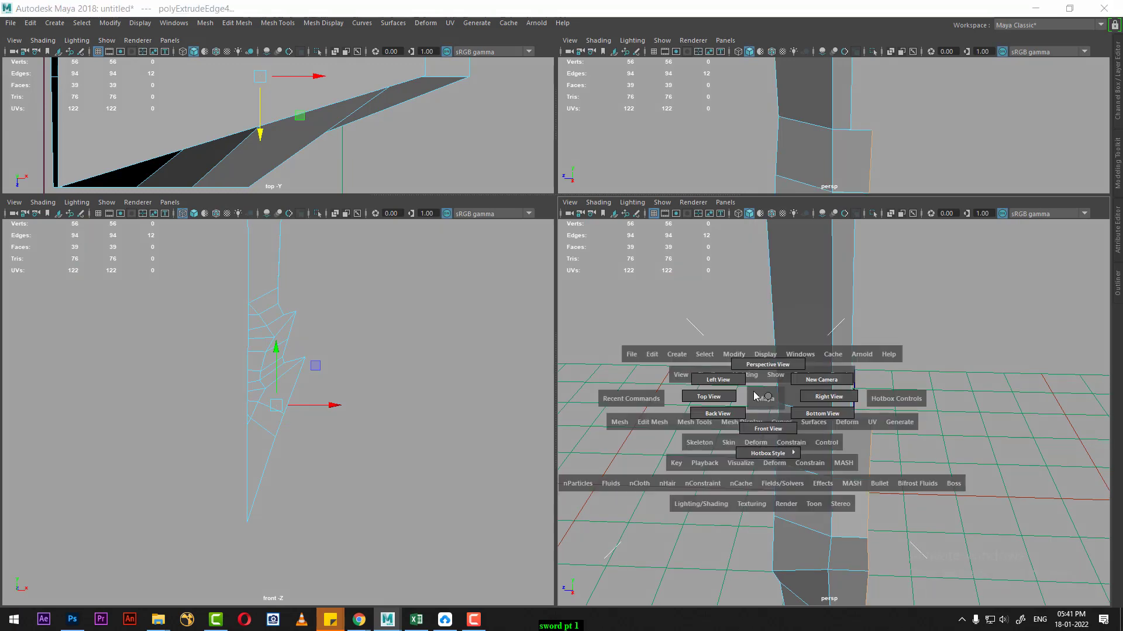
Move the strip's edge sideways in the lower-right Left view to begin the notch.
{"action": "left_click_drag", "start_coordinate": [755, 396], "coordinate": [718, 379]}
{"action": "scroll", "coordinate": [827, 459], "scroll_direction": "up", "scroll_amount": 3}
{"action": "scroll", "coordinate": [860, 462], "scroll_direction": "up", "scroll_amount": 3}
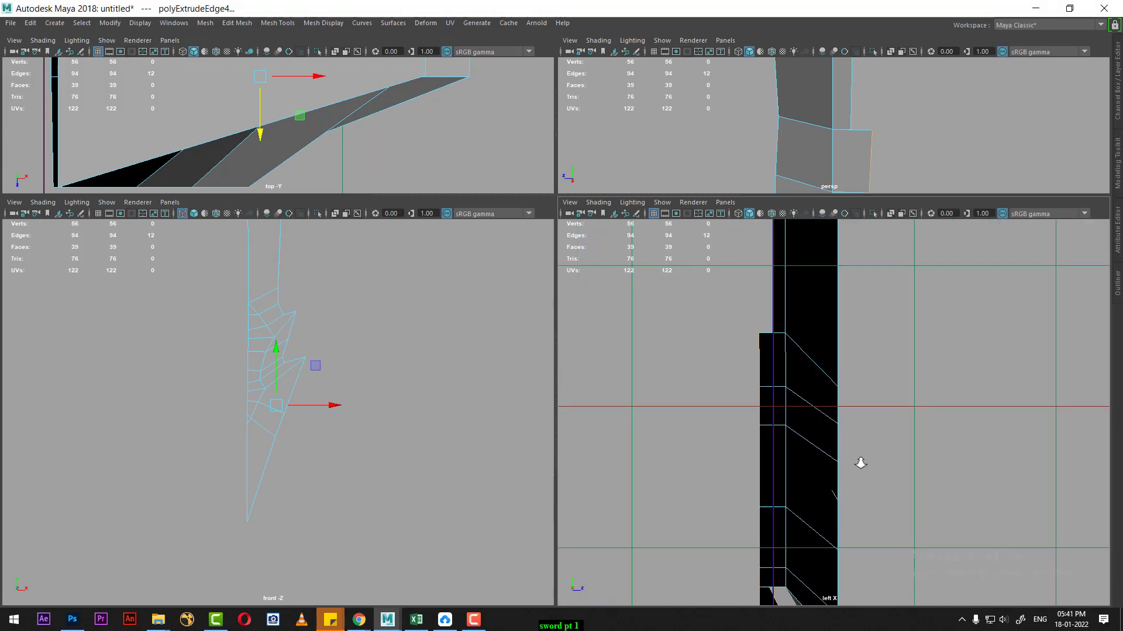
{"action": "scroll", "coordinate": [756, 341], "scroll_direction": "up", "scroll_amount": 2}
{"action": "scroll", "coordinate": [914, 501], "scroll_direction": "up", "scroll_amount": 2}
{"action": "scroll", "coordinate": [720, 453], "scroll_direction": "up", "scroll_amount": 2}
{"action": "scroll", "coordinate": [834, 468], "scroll_direction": "up", "scroll_amount": 2}
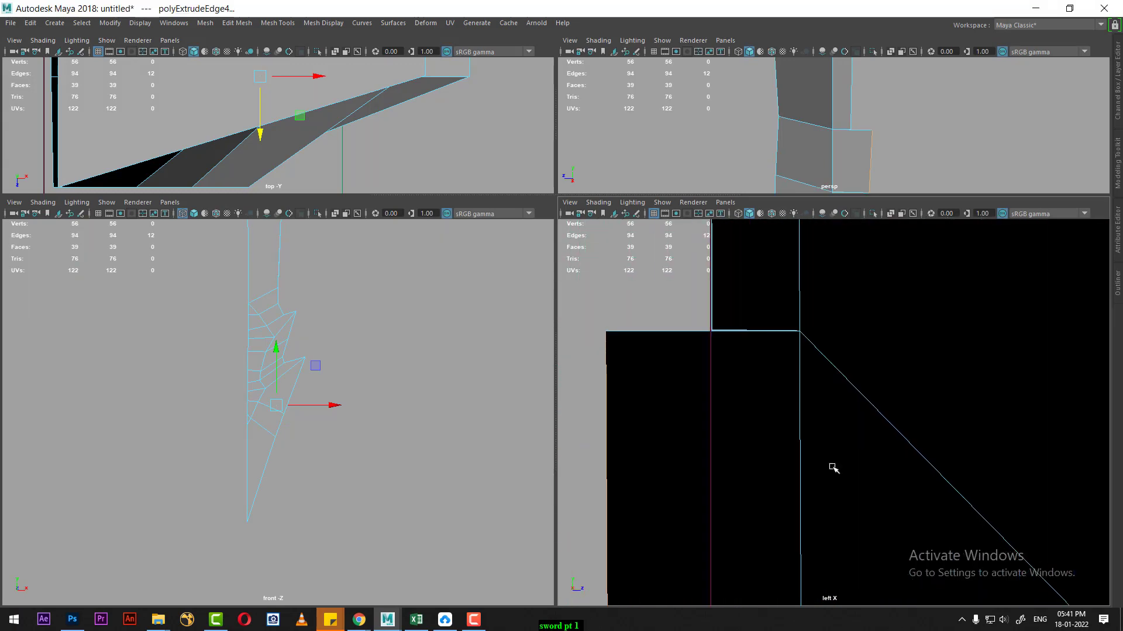
{"action": "mouse_move", "coordinate": [715, 333]}
{"action": "middle_mouse_down", "text": "alt"}
{"action": "mouse_move", "coordinate": [755, 398]}
{"action": "mouse_move", "coordinate": [890, 375]}
{"action": "middle_mouse_up", "text": "alt"}
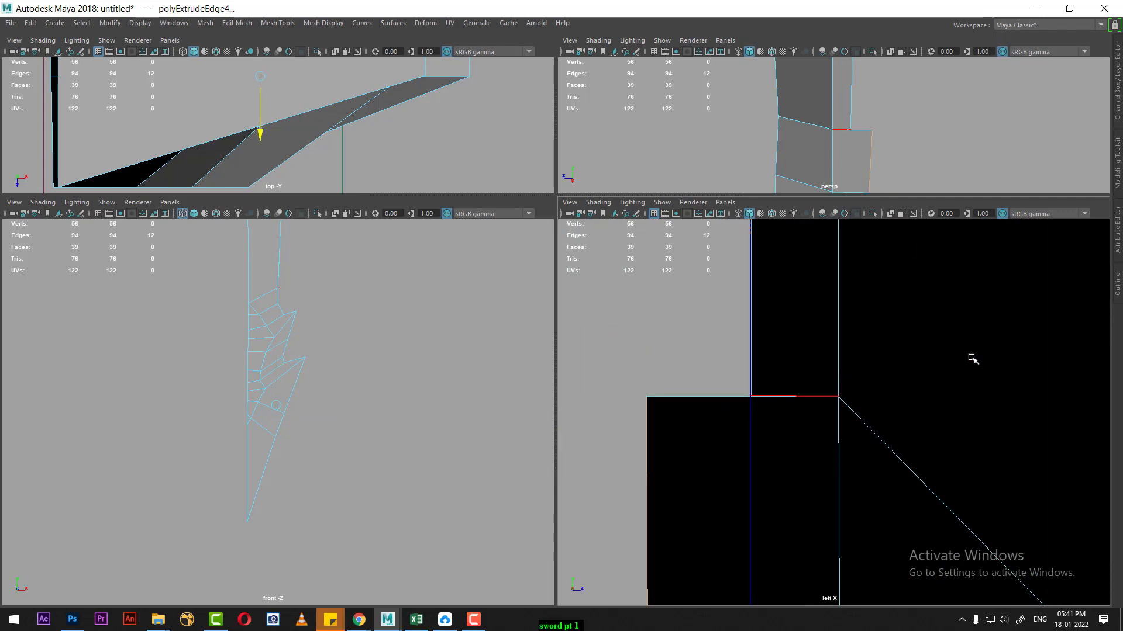
{"action": "middle_click_drag", "start_coordinate": [973, 358], "coordinate": [972, 358]}
{"action": "middle_click_drag", "start_coordinate": [771, 424], "coordinate": [781, 426]}
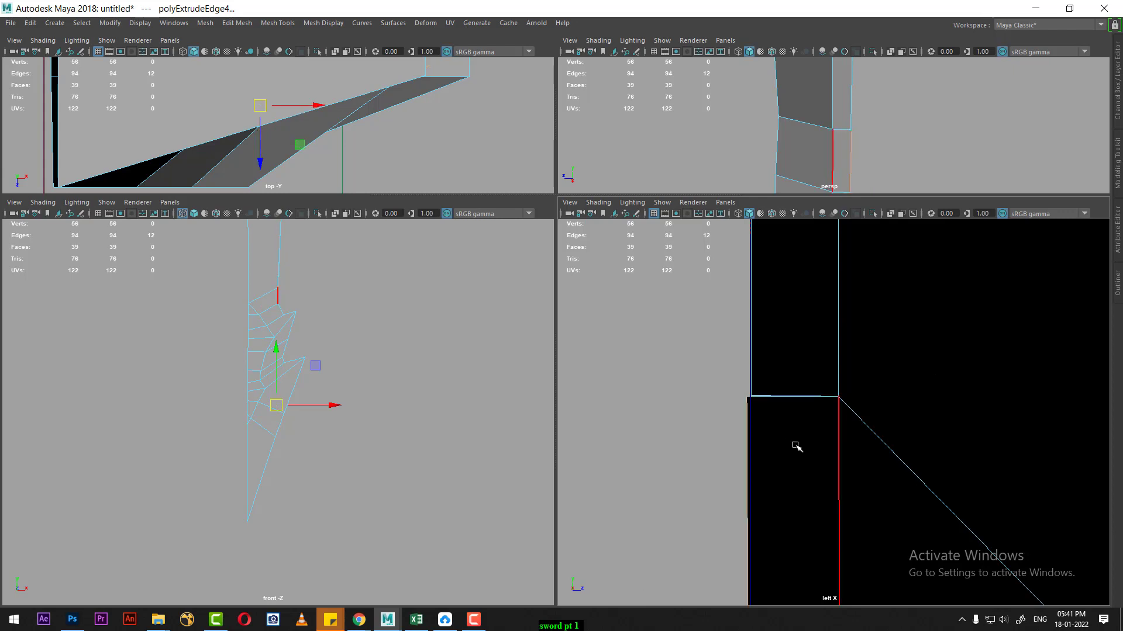
{"action": "middle_click_drag", "start_coordinate": [776, 423], "coordinate": [793, 428]}
Maximise the Left view and push the extruded edge further left.
{"action": "scroll", "coordinate": [710, 417], "scroll_direction": "down", "scroll_amount": 5}
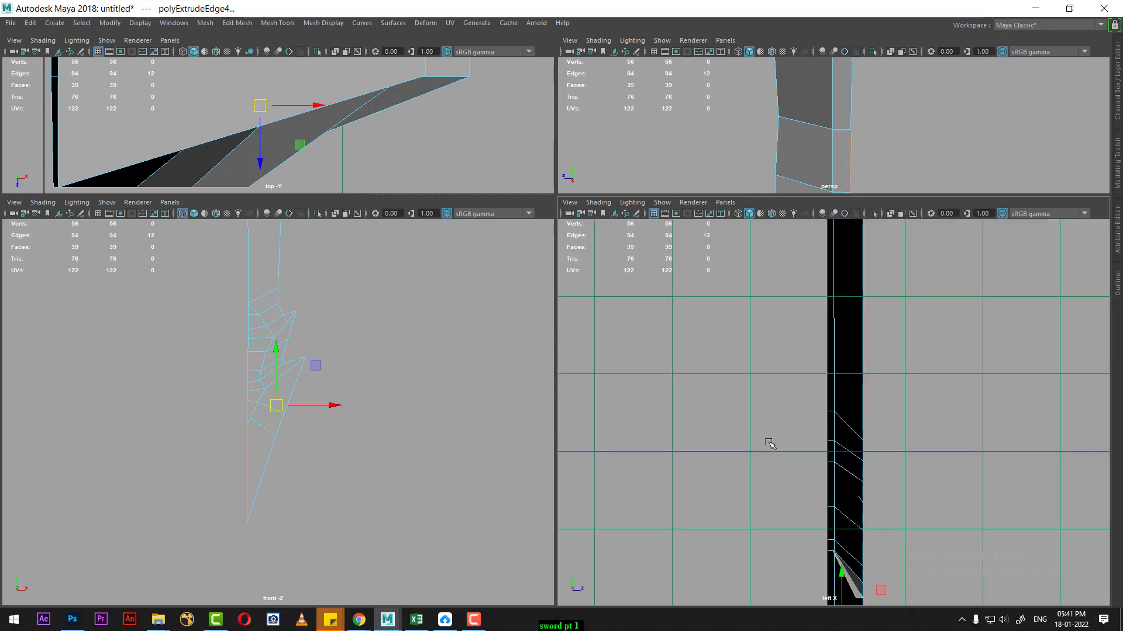
{"action": "scroll", "coordinate": [852, 502], "scroll_direction": "up", "scroll_amount": 1}
{"action": "scroll", "coordinate": [819, 462], "scroll_direction": "up", "scroll_amount": 1}
{"action": "scroll", "coordinate": [791, 421], "scroll_direction": "up", "scroll_amount": 2}
{"action": "key", "text": "space"}
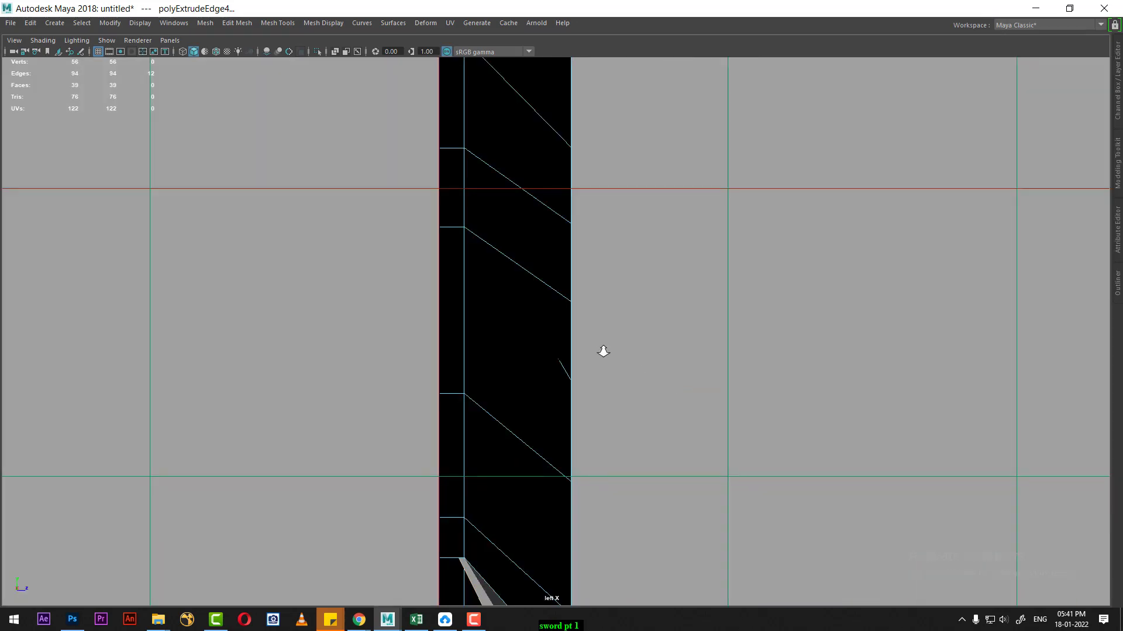
{"action": "middle_click_drag", "start_coordinate": [528, 401], "coordinate": [559, 413], "text": "alt"}
{"action": "scroll", "coordinate": [669, 479], "scroll_direction": "down", "scroll_amount": 3}
{"action": "right_click_drag", "start_coordinate": [670, 480], "coordinate": [703, 546], "text": "alt"}
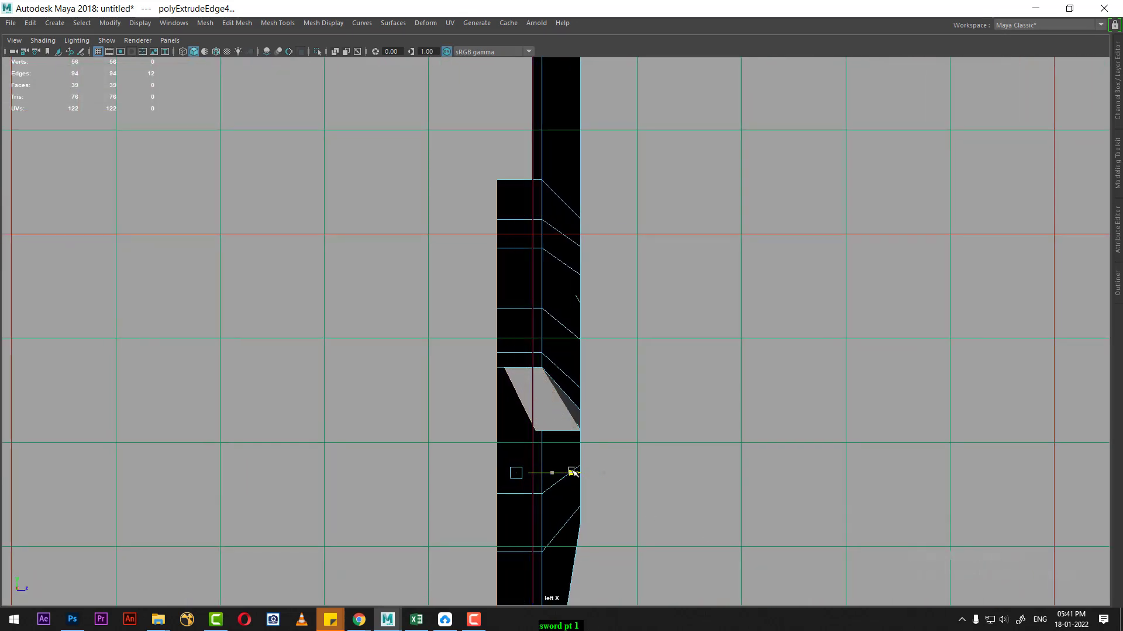
{"action": "left_click_drag", "start_coordinate": [611, 473], "coordinate": [585, 473]}
Inspect the notched side wall in the maximised perspective view.
{"action": "key", "text": "space"}
{"action": "left_click_drag", "start_coordinate": [808, 176], "coordinate": [788, 141], "text": "alt"}
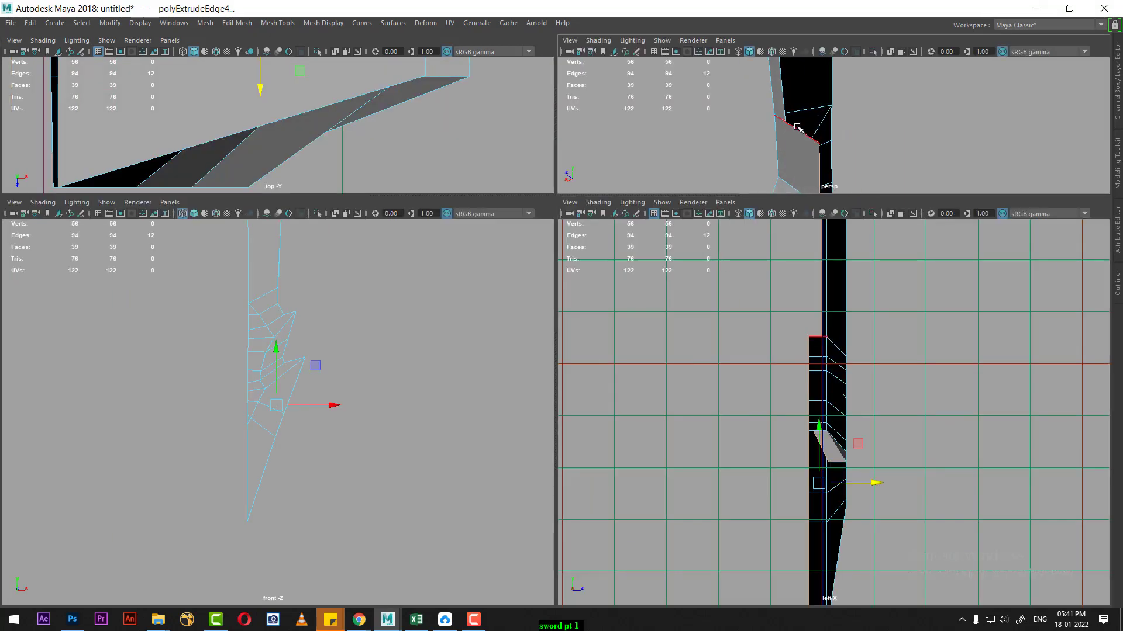
{"action": "key", "text": "space"}
{"action": "left_click_drag", "start_coordinate": [728, 241], "coordinate": [689, 316], "text": "alt"}
{"action": "scroll", "coordinate": [529, 299], "scroll_direction": "up", "scroll_amount": 5}
{"action": "mouse_move", "coordinate": [528, 298]}
{"action": "left_mouse_down", "text": "alt"}
{"action": "mouse_move", "coordinate": [601, 351]}
{"action": "mouse_move", "coordinate": [565, 186]}
{"action": "mouse_move", "coordinate": [597, 459]}
{"action": "mouse_move", "coordinate": [614, 370]}
{"action": "mouse_move", "coordinate": [689, 326]}
{"action": "mouse_move", "coordinate": [716, 334]}
{"action": "mouse_move", "coordinate": [597, 395]}
{"action": "mouse_move", "coordinate": [642, 398]}
{"action": "left_mouse_up", "text": "alt"}
Delete the two narrow faces of the extruded strip.
{"action": "mouse_move", "coordinate": [605, 459]}
{"action": "left_mouse_down", "text": "alt"}
{"action": "mouse_move", "coordinate": [582, 228]}
{"action": "mouse_move", "coordinate": [634, 511]}
{"action": "mouse_move", "coordinate": [605, 461]}
{"action": "mouse_move", "coordinate": [630, 436]}
{"action": "left_mouse_up", "text": "alt"}
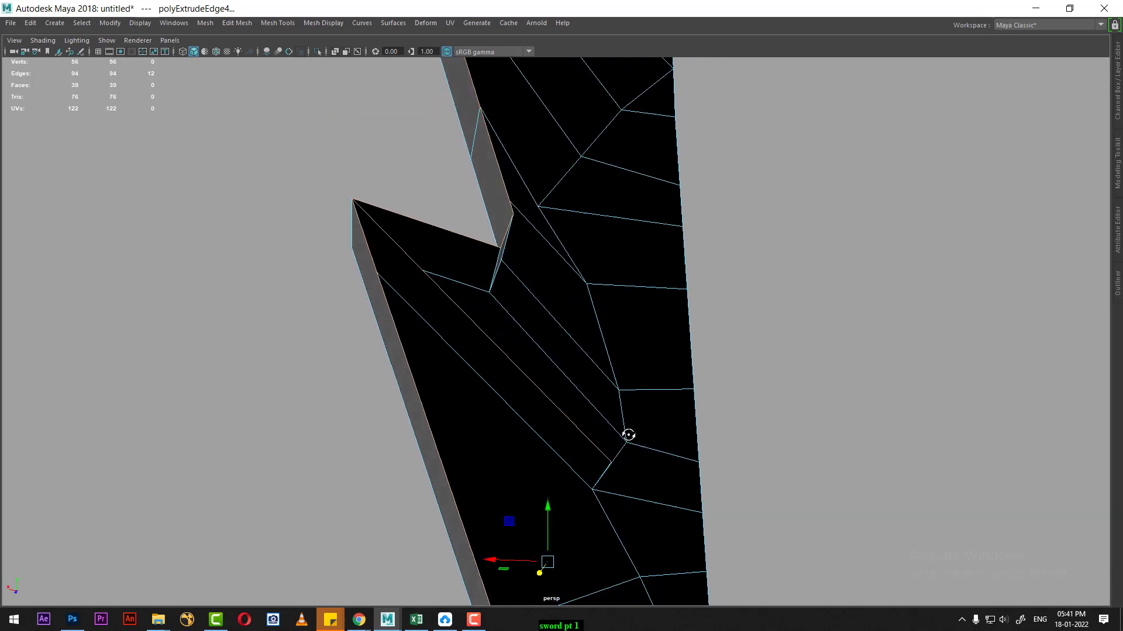
{"action": "right_click_drag", "start_coordinate": [599, 283], "coordinate": [602, 321]}
{"action": "mouse_move", "coordinate": [601, 321]}
{"action": "left_mouse_down", "text": "alt"}
{"action": "mouse_move", "coordinate": [544, 408]}
{"action": "mouse_move", "coordinate": [557, 401]}
{"action": "left_mouse_up", "text": "alt"}
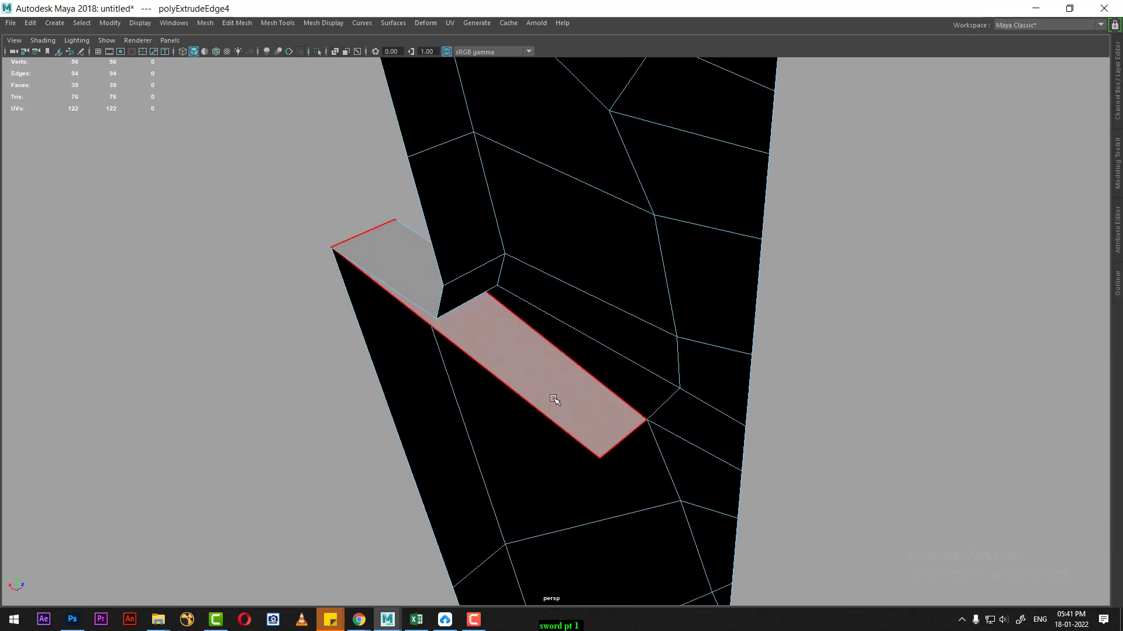
{"action": "left_click", "coordinate": [557, 394]}
{"action": "key", "text": "Delete"}
{"action": "left_click", "coordinate": [569, 394]}
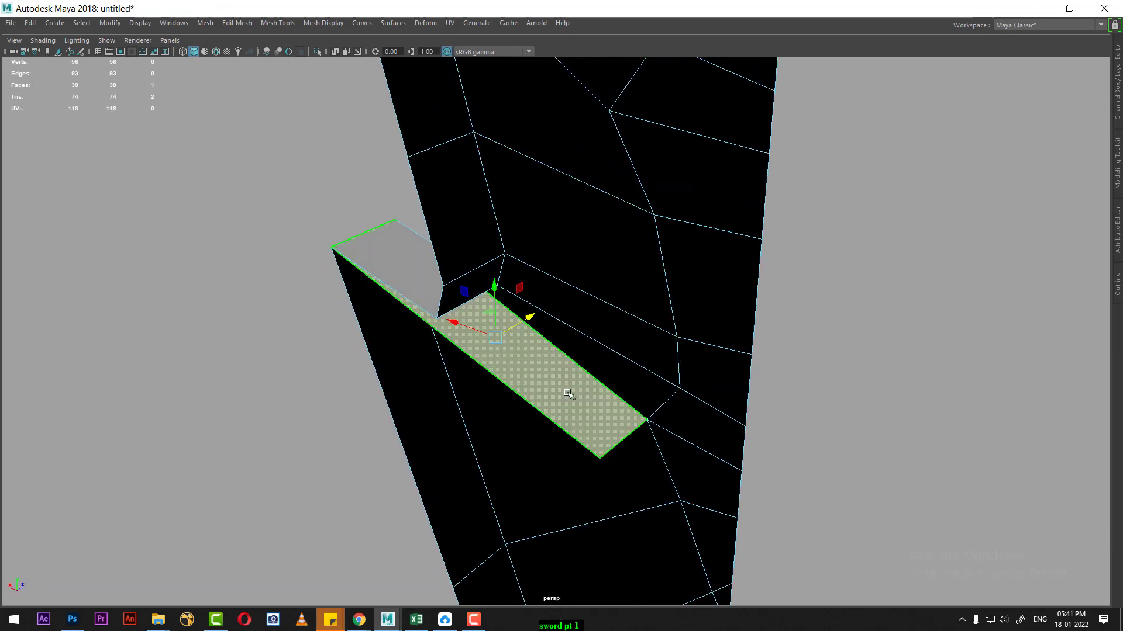
{"action": "key", "text": "Delete"}
Switch to vertex mode and box-select all of the blade's vertices.
{"action": "left_click_drag", "start_coordinate": [595, 398], "coordinate": [620, 281], "text": "alt"}
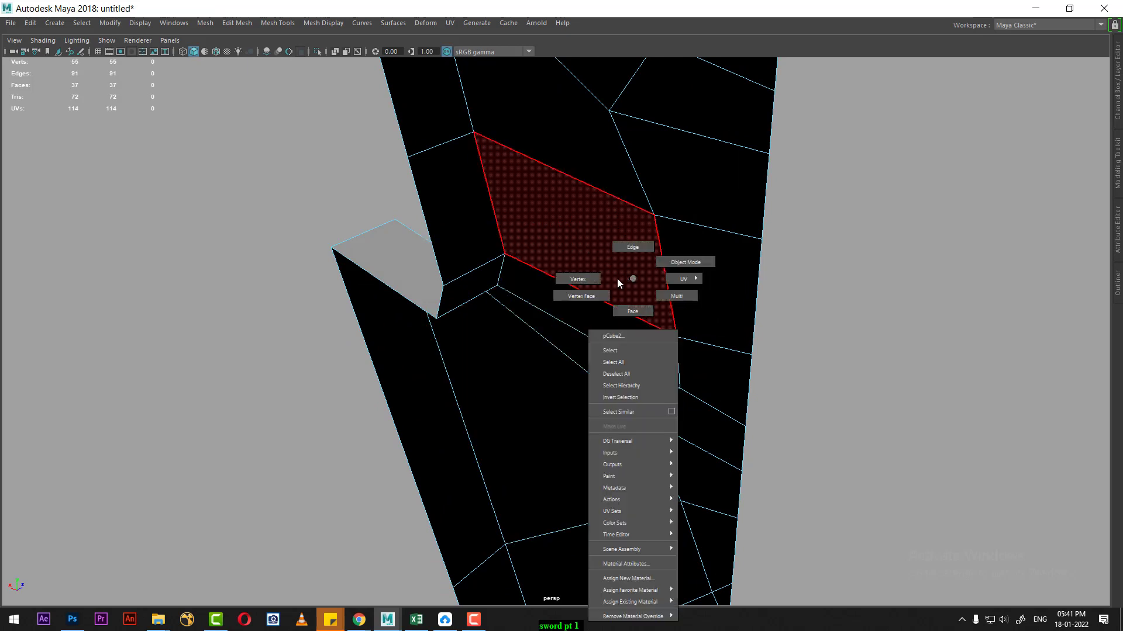
{"action": "right_click_drag", "start_coordinate": [620, 280], "coordinate": [576, 276]}
{"action": "left_click_drag", "start_coordinate": [503, 311], "coordinate": [437, 332], "text": "alt"}
{"action": "left_click_drag", "start_coordinate": [305, 281], "coordinate": [304, 280]}
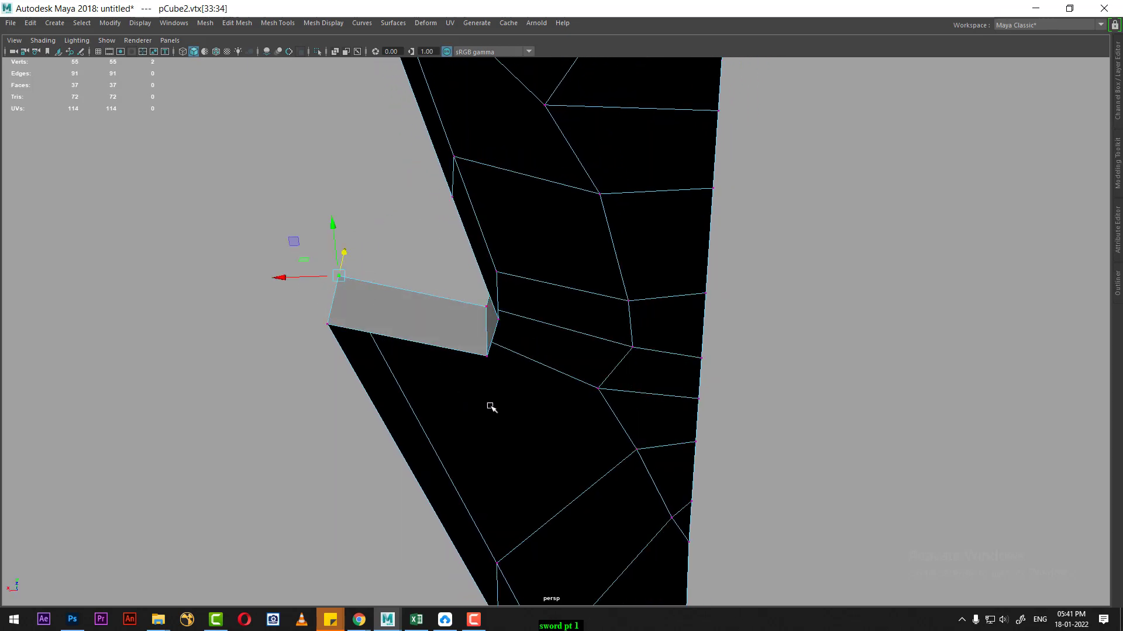
{"action": "mouse_move", "coordinate": [491, 406]}
{"action": "left_mouse_down", "text": "alt"}
{"action": "mouse_move", "coordinate": [652, 329]}
{"action": "mouse_move", "coordinate": [532, 376]}
{"action": "mouse_move", "coordinate": [472, 282]}
{"action": "mouse_move", "coordinate": [520, 352]}
{"action": "mouse_move", "coordinate": [512, 360]}
{"action": "left_mouse_up", "text": "alt"}
{"action": "left_click_drag", "start_coordinate": [446, 207], "coordinate": [431, 248], "text": "alt"}
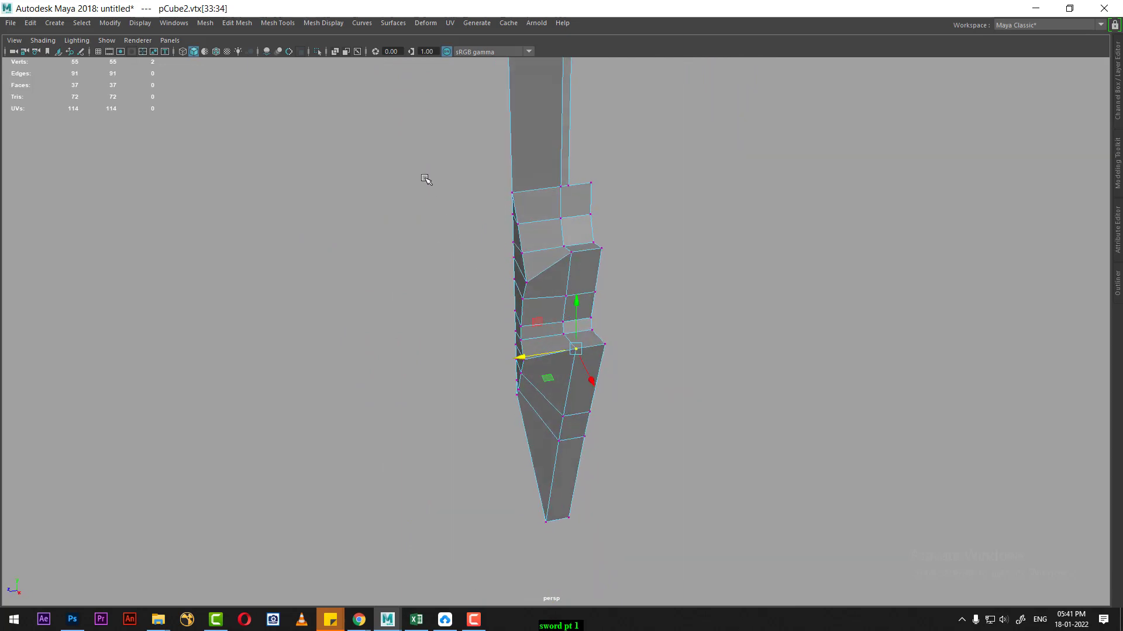
{"action": "left_click_drag", "start_coordinate": [411, 137], "coordinate": [652, 506]}
Merge the selected vertices with a 0.001 distance threshold.
{"action": "mouse_move", "coordinate": [588, 453]}
{"action": "left_mouse_down", "text": "alt"}
{"action": "mouse_move", "coordinate": [608, 409]}
{"action": "mouse_move", "coordinate": [538, 324]}
{"action": "left_mouse_up", "text": "alt"}
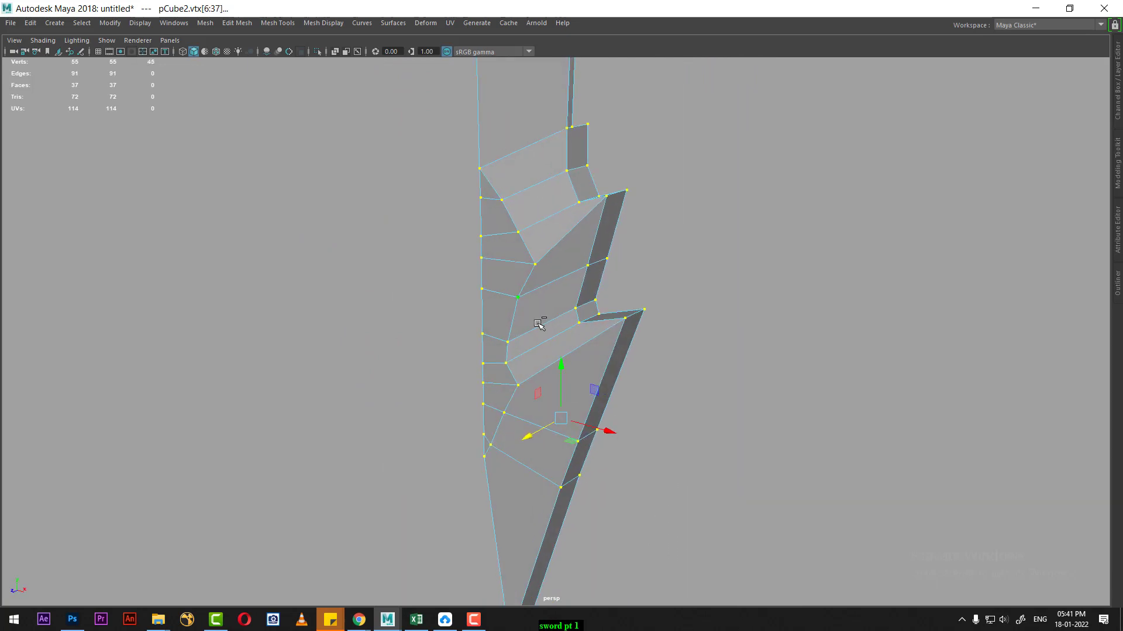
{"action": "right_click_drag", "start_coordinate": [537, 323], "coordinate": [595, 256], "text": "shift"}
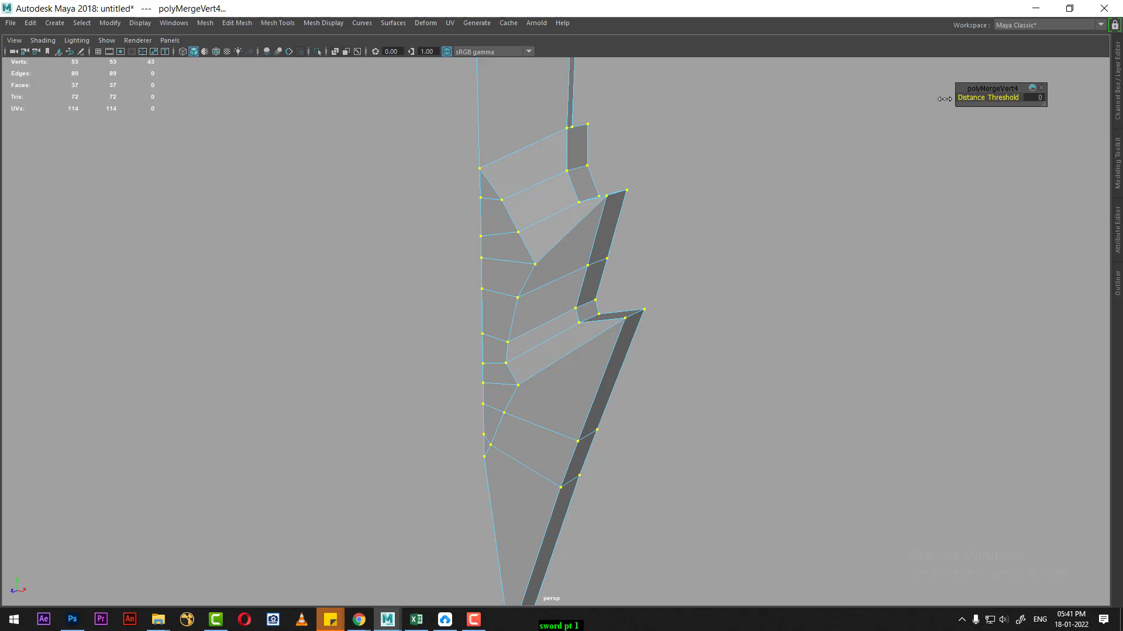
{"action": "left_click_drag", "start_coordinate": [944, 98], "coordinate": [971, 98]}
{"action": "type", "text": "01"}
{"action": "key", "text": "Return"}
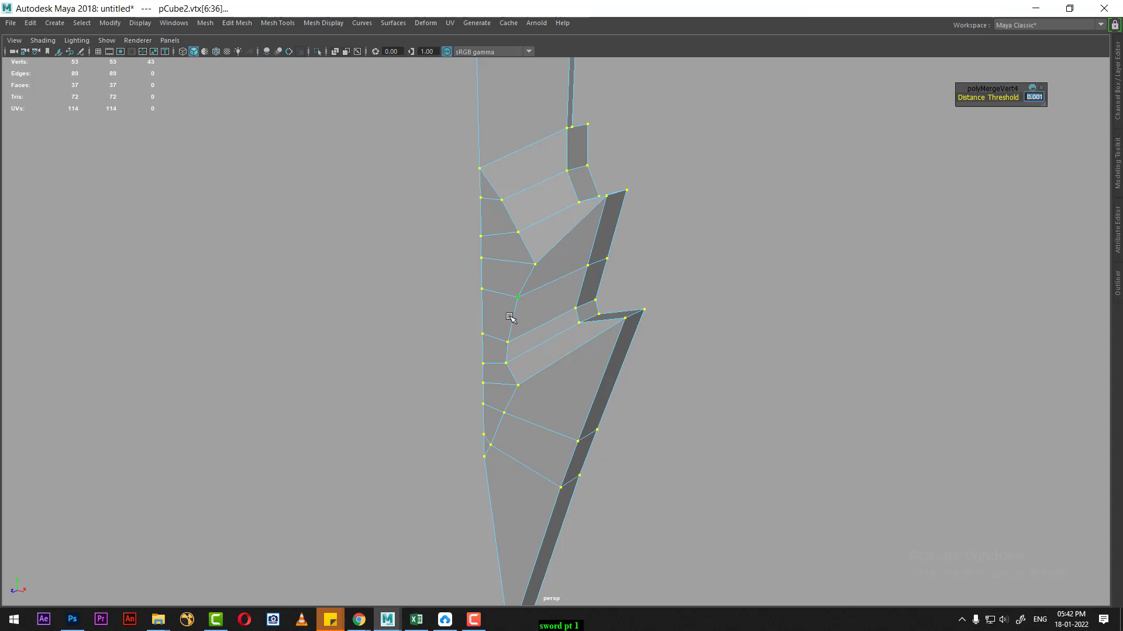
Select the edge loop along the blade's back.
{"action": "mouse_move", "coordinate": [528, 327]}
{"action": "left_mouse_down", "text": "alt"}
{"action": "mouse_move", "coordinate": [670, 286]}
{"action": "mouse_move", "coordinate": [652, 219]}
{"action": "left_mouse_up", "text": "alt"}
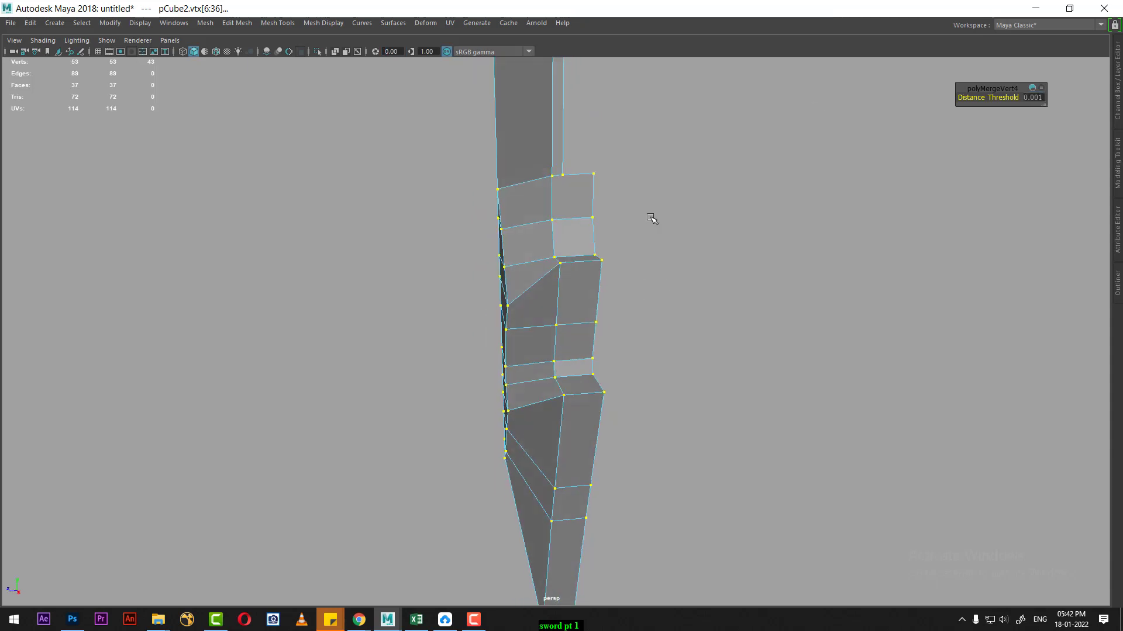
{"action": "right_click_drag", "start_coordinate": [625, 217], "coordinate": [619, 149]}
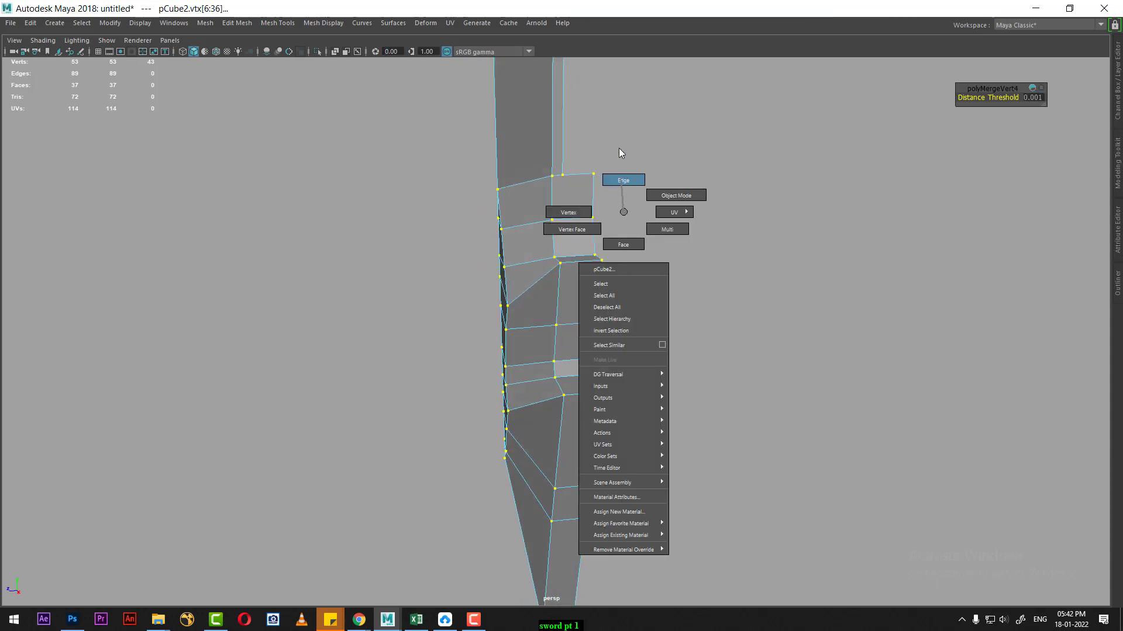
{"action": "double_click", "coordinate": [588, 197]}
{"action": "mouse_move", "coordinate": [589, 197]}
{"action": "left_mouse_down", "text": "alt"}
{"action": "mouse_move", "coordinate": [571, 421]}
{"action": "mouse_move", "coordinate": [594, 413]}
{"action": "left_mouse_up", "text": "alt"}
Move the selected back edge loop outward along Z in the side view.
{"action": "key", "text": "space"}
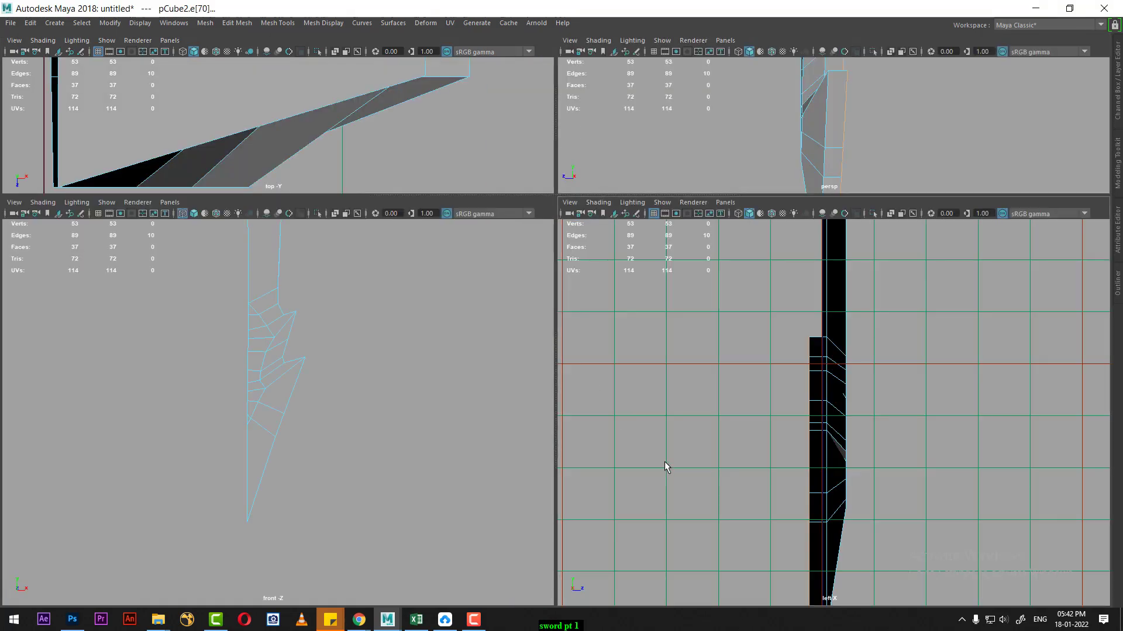
{"action": "scroll", "coordinate": [665, 466], "scroll_direction": "up", "scroll_amount": 2}
{"action": "scroll", "coordinate": [675, 467], "scroll_direction": "up", "scroll_amount": 1}
{"action": "key", "text": "w"}
{"action": "scroll", "coordinate": [811, 533], "scroll_direction": "up", "scroll_amount": 1}
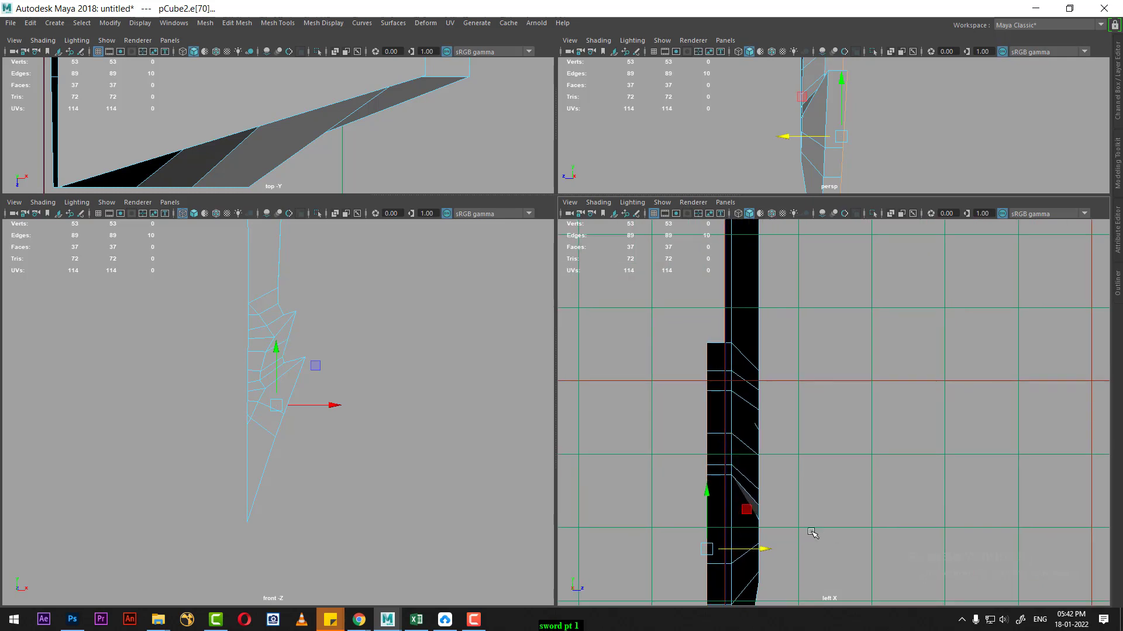
{"action": "left_click_drag", "start_coordinate": [767, 546], "coordinate": [782, 547]}
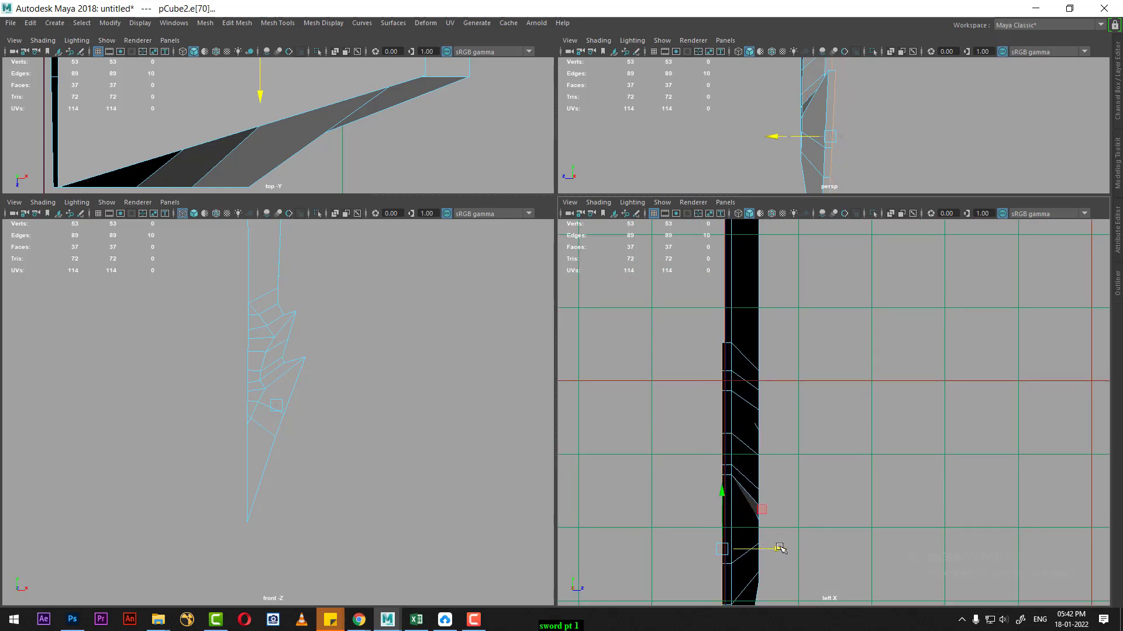
{"action": "scroll", "coordinate": [738, 418], "scroll_direction": "up", "scroll_amount": 2}
{"action": "middle_click_drag", "start_coordinate": [739, 418], "coordinate": [778, 381], "text": "alt"}
{"action": "scroll", "coordinate": [799, 508], "scroll_direction": "up", "scroll_amount": 1}
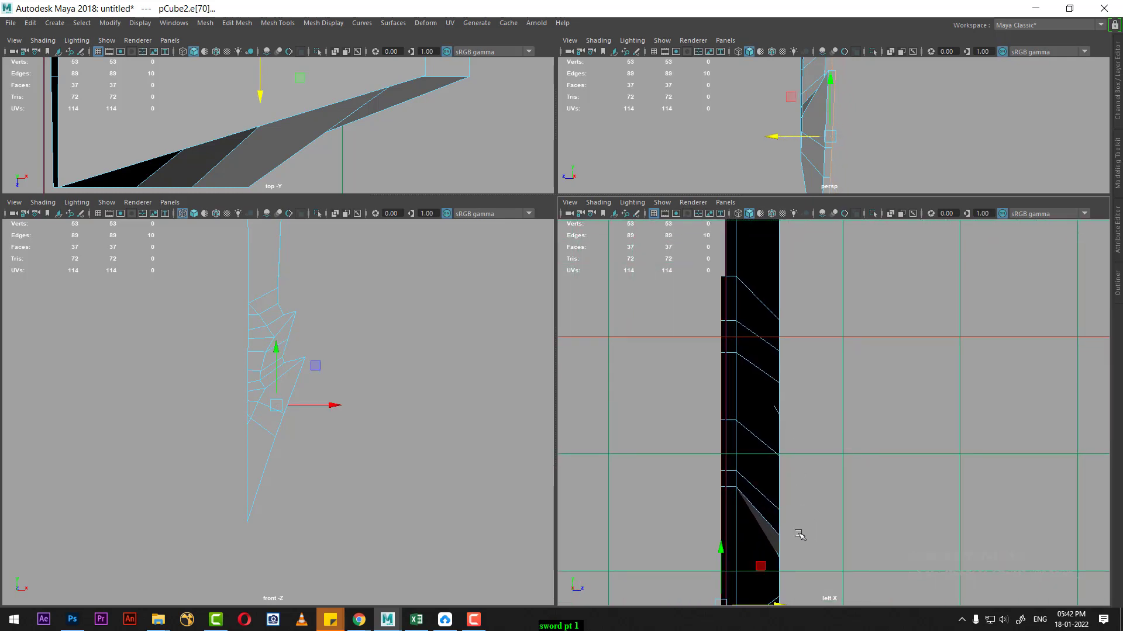
{"action": "middle_click_drag", "start_coordinate": [799, 535], "coordinate": [808, 519], "text": "alt"}
{"action": "left_click_drag", "start_coordinate": [786, 588], "coordinate": [791, 586]}
{"action": "left_click_drag", "start_coordinate": [844, 175], "coordinate": [867, 131], "text": "alt"}
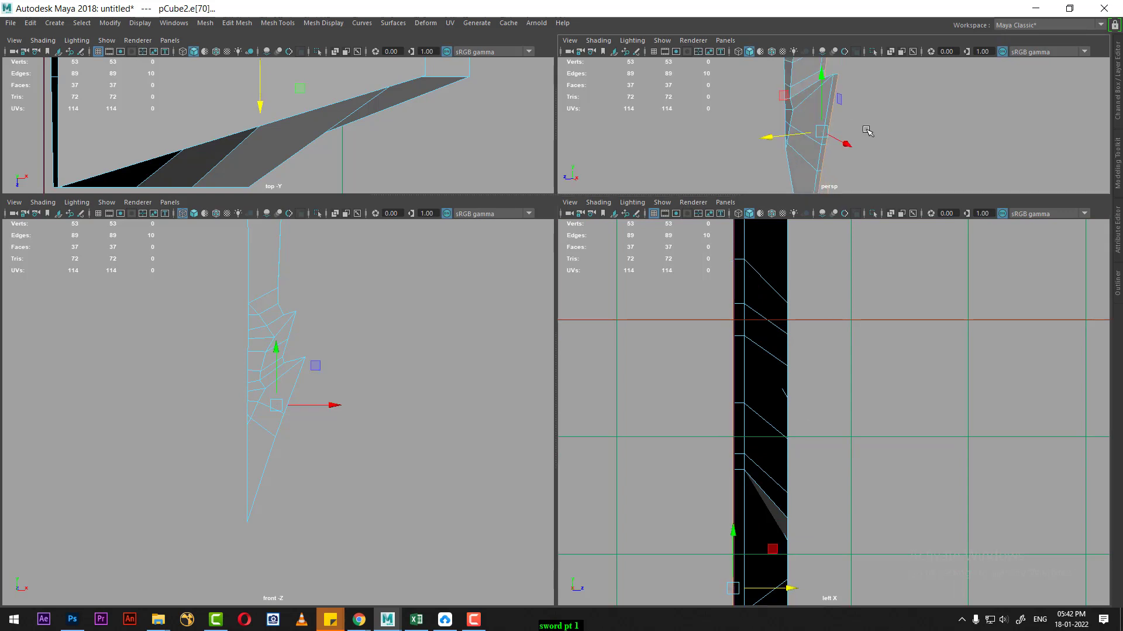
Merge the two stray vertices at the blade's back corner into one.
{"action": "key", "text": "space"}
{"action": "middle_click_drag", "start_coordinate": [777, 126], "coordinate": [657, 226], "text": "alt"}
{"action": "scroll", "coordinate": [577, 216], "scroll_direction": "up", "scroll_amount": 2}
{"action": "scroll", "coordinate": [585, 157], "scroll_direction": "up", "scroll_amount": 2}
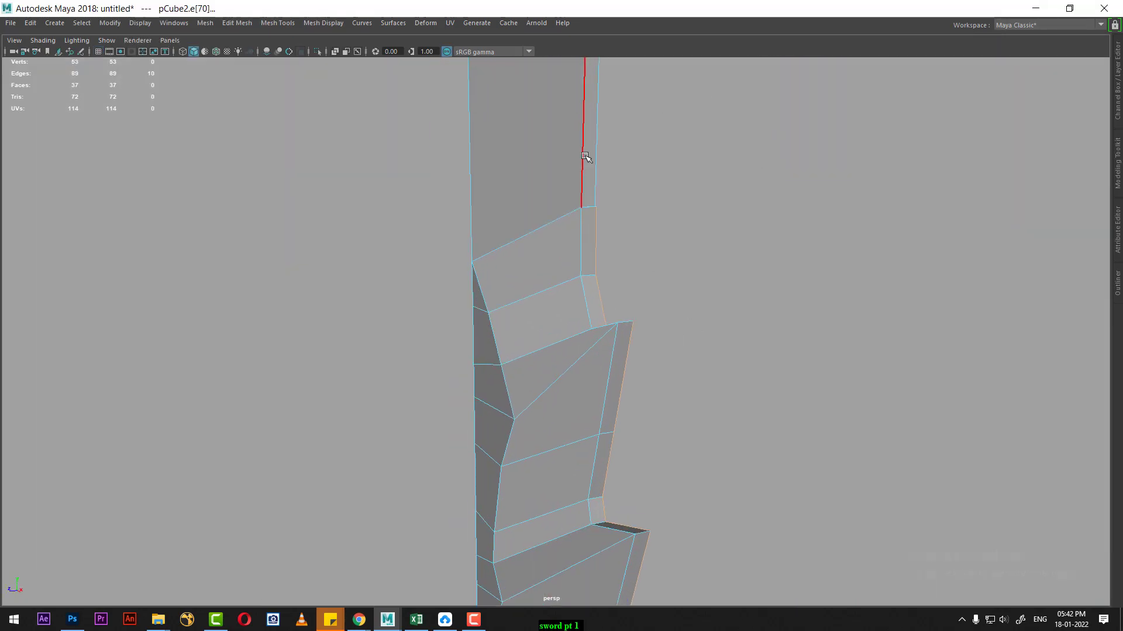
{"action": "right_click_drag", "start_coordinate": [585, 157], "coordinate": [486, 161]}
{"action": "left_click_drag", "start_coordinate": [631, 184], "coordinate": [587, 228]}
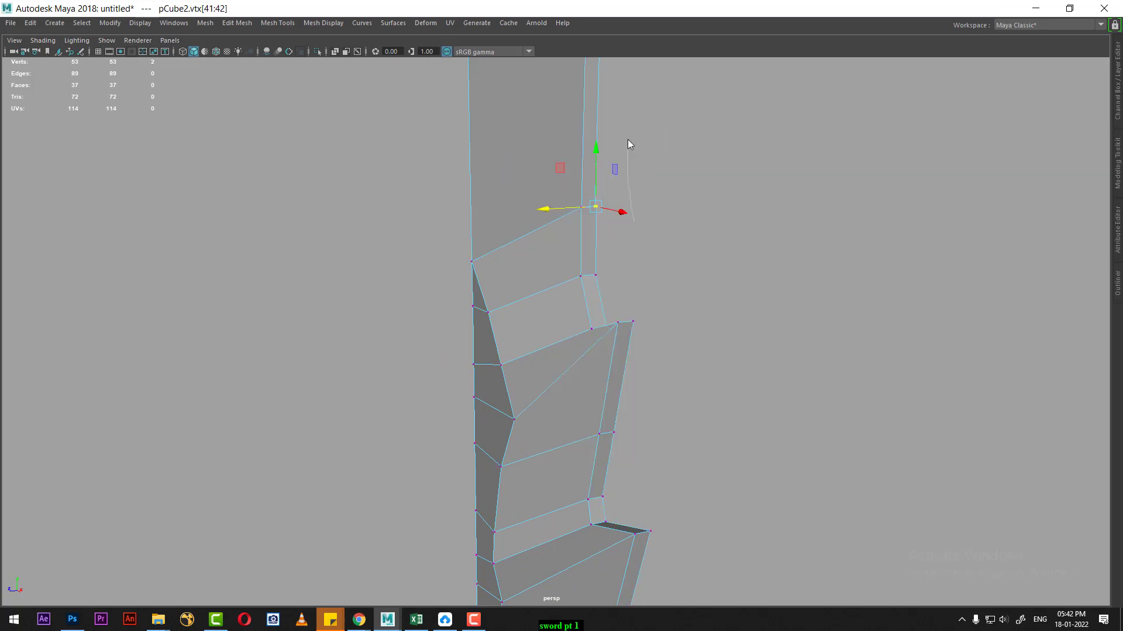
{"action": "right_click_drag", "start_coordinate": [629, 144], "coordinate": [625, 102], "text": "shift"}
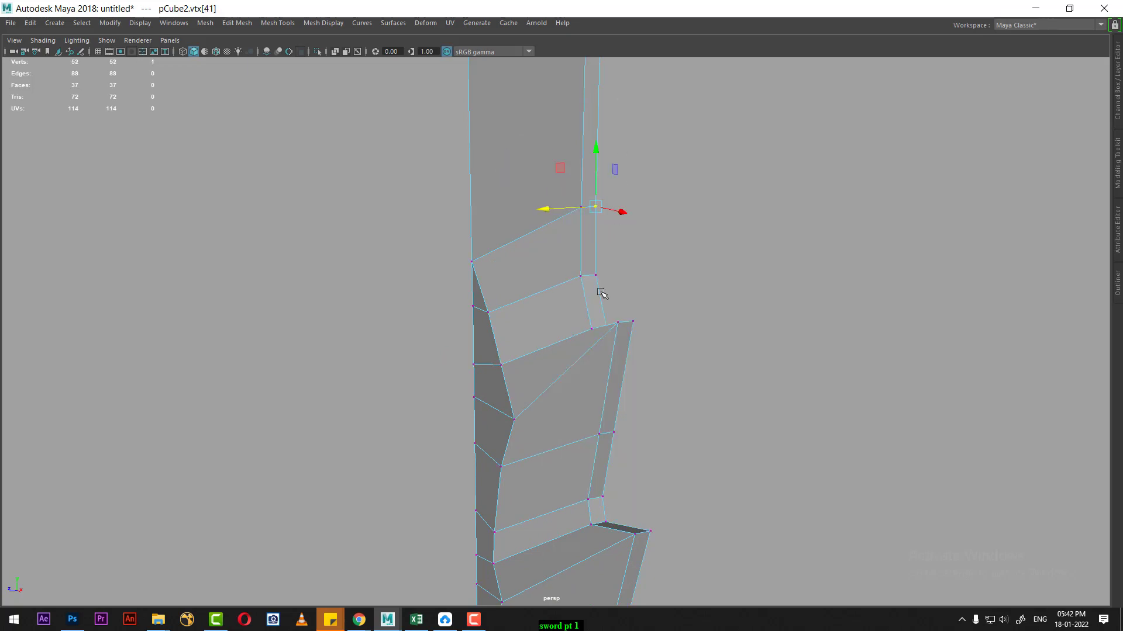
Select the edge loop running along the blade's top edge.
{"action": "right_click_drag", "start_coordinate": [574, 262], "coordinate": [563, 91]}
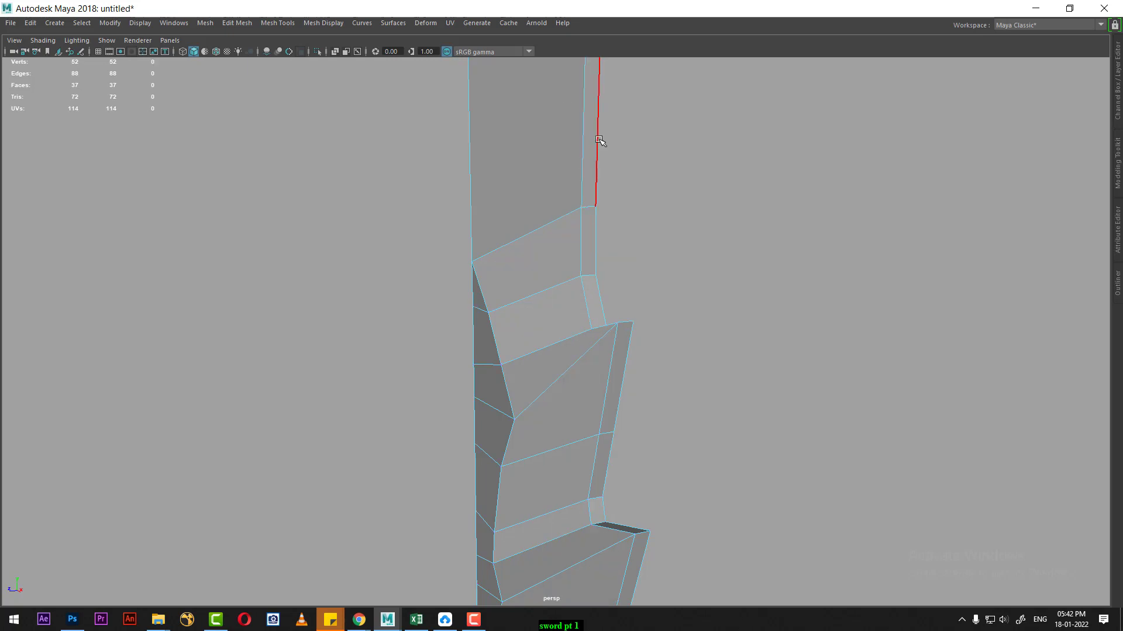
{"action": "left_click", "coordinate": [599, 139]}
{"action": "mouse_move", "coordinate": [593, 217]}
{"action": "left_mouse_down", "text": "alt"}
{"action": "mouse_move", "coordinate": [613, 357]}
{"action": "mouse_move", "coordinate": [577, 201]}
{"action": "mouse_move", "coordinate": [564, 250]}
{"action": "left_mouse_up", "text": "alt"}
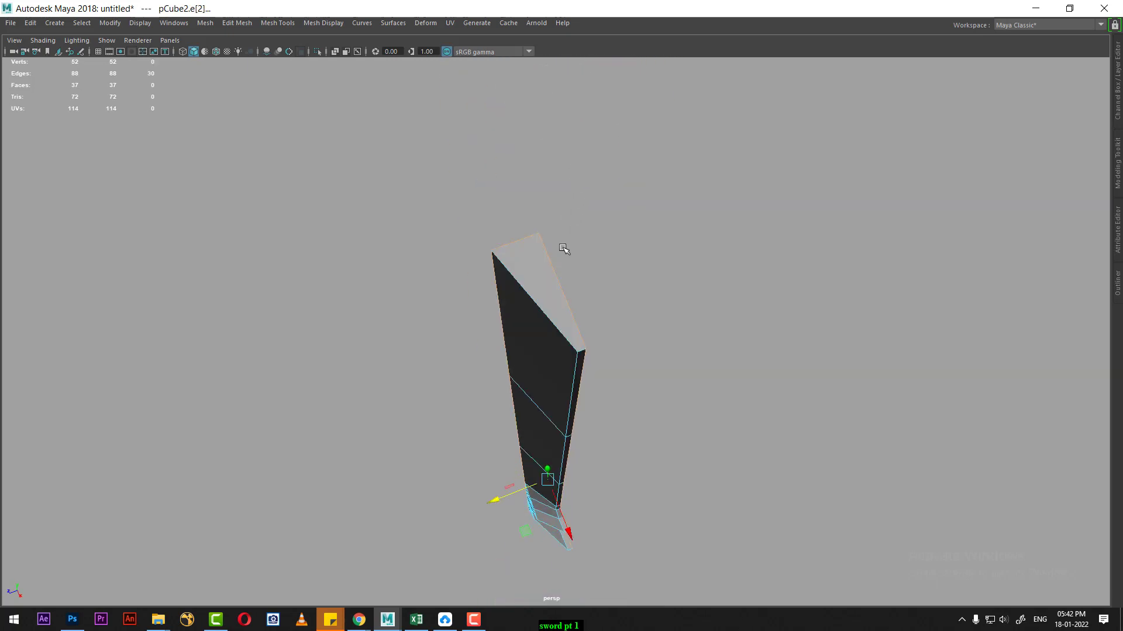
{"action": "left_click", "coordinate": [552, 266]}
{"action": "mouse_move", "coordinate": [611, 380]}
{"action": "left_mouse_down", "text": "alt"}
{"action": "mouse_move", "coordinate": [569, 378]}
{"action": "mouse_move", "coordinate": [591, 384]}
{"action": "left_mouse_up", "text": "alt"}
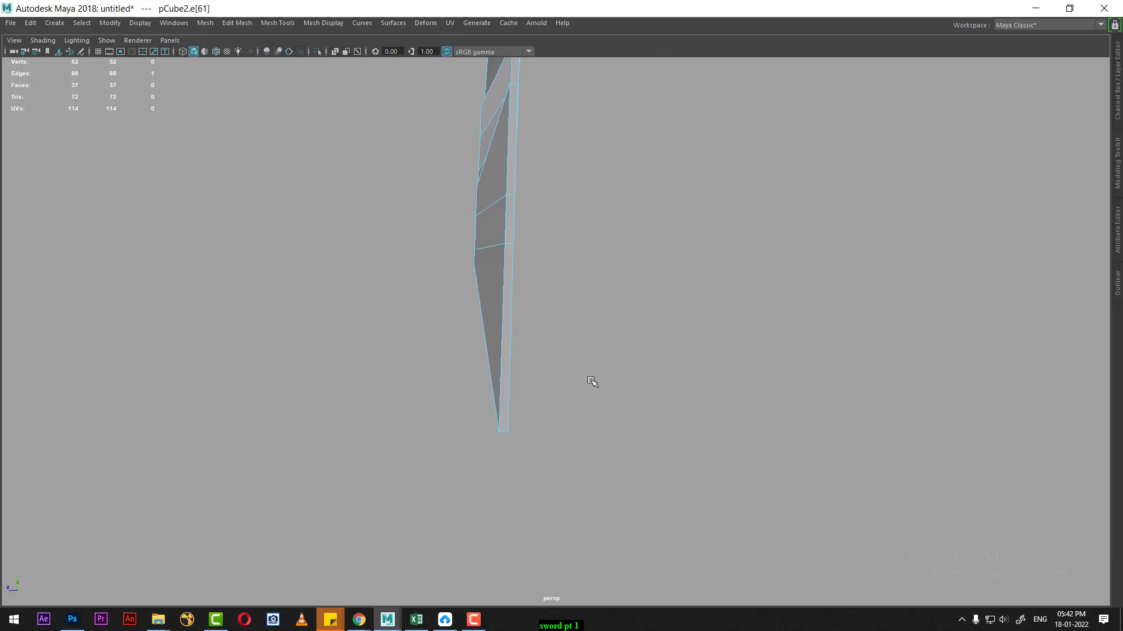
{"action": "double_click", "coordinate": [510, 371], "text": "shift"}
{"action": "mouse_move", "coordinate": [511, 373]}
{"action": "left_mouse_down", "text": "alt"}
{"action": "mouse_move", "coordinate": [563, 296]}
{"action": "mouse_move", "coordinate": [561, 336]}
{"action": "left_mouse_up", "text": "alt"}
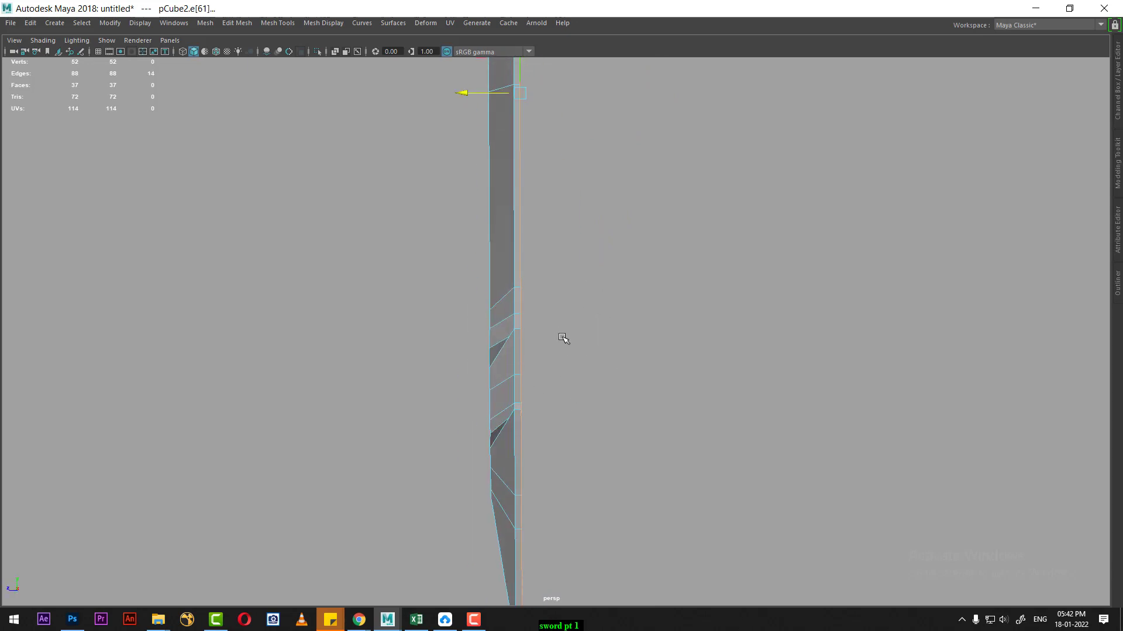
Scale the selected edge loop in Z to adjust the blade's thickness.
{"action": "key", "text": "space"}
{"action": "scroll", "coordinate": [759, 376], "scroll_direction": "down", "scroll_amount": 5}
{"action": "key", "text": "r"}
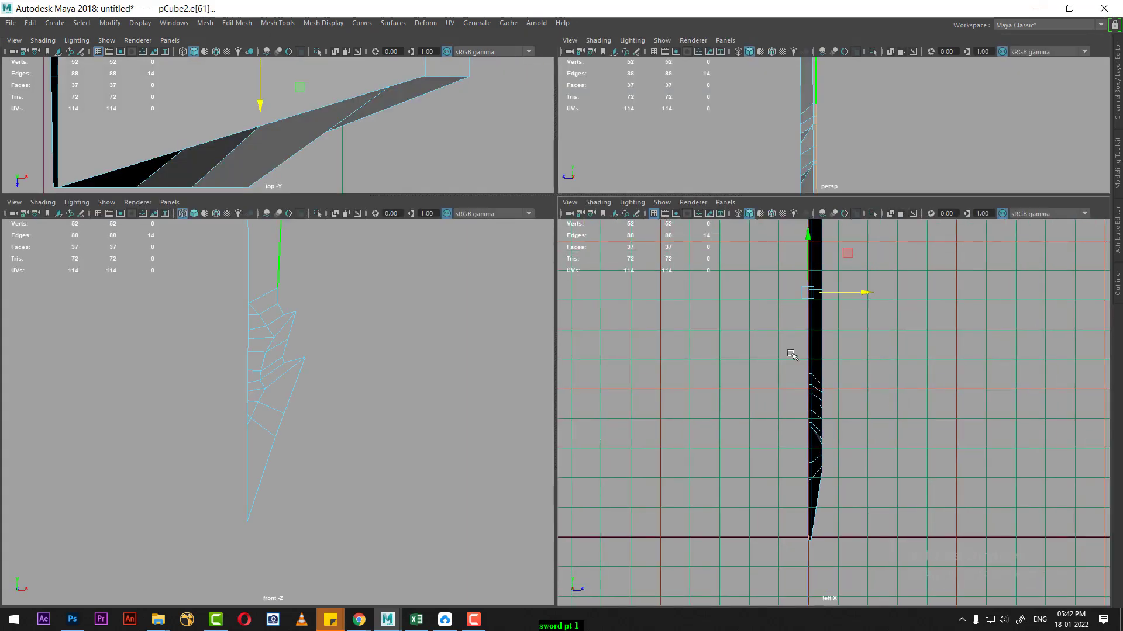
{"action": "left_click_drag", "start_coordinate": [860, 295], "coordinate": [809, 295]}
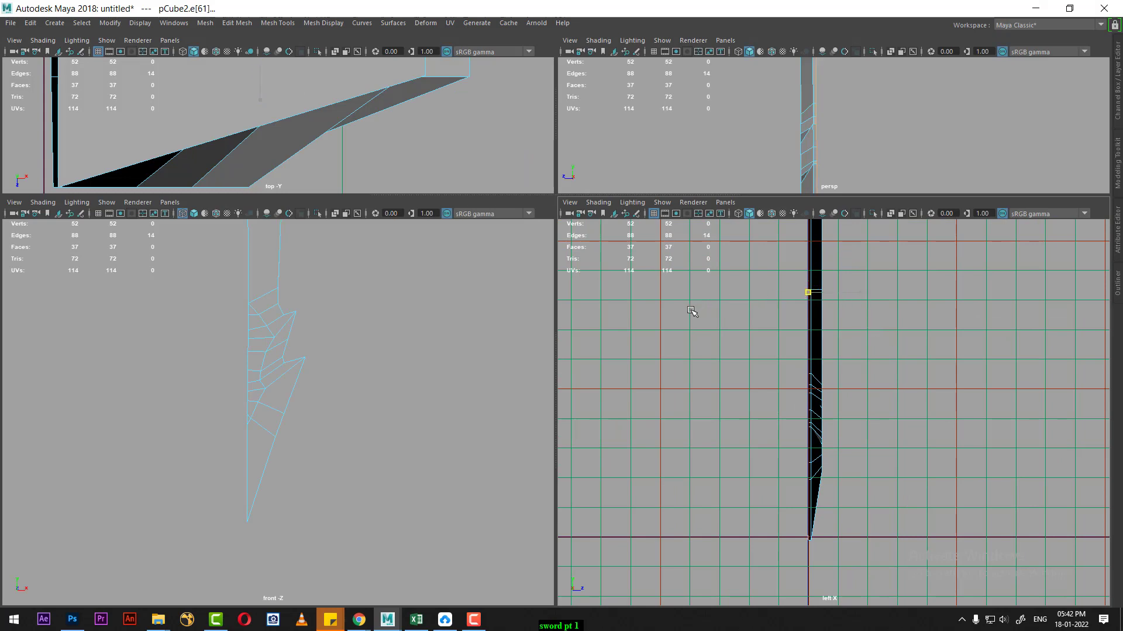
{"action": "mouse_move", "coordinate": [690, 310]}
{"action": "left_mouse_down"}
{"action": "mouse_move", "coordinate": [908, 282]}
{"action": "mouse_move", "coordinate": [811, 293]}
{"action": "left_mouse_up"}
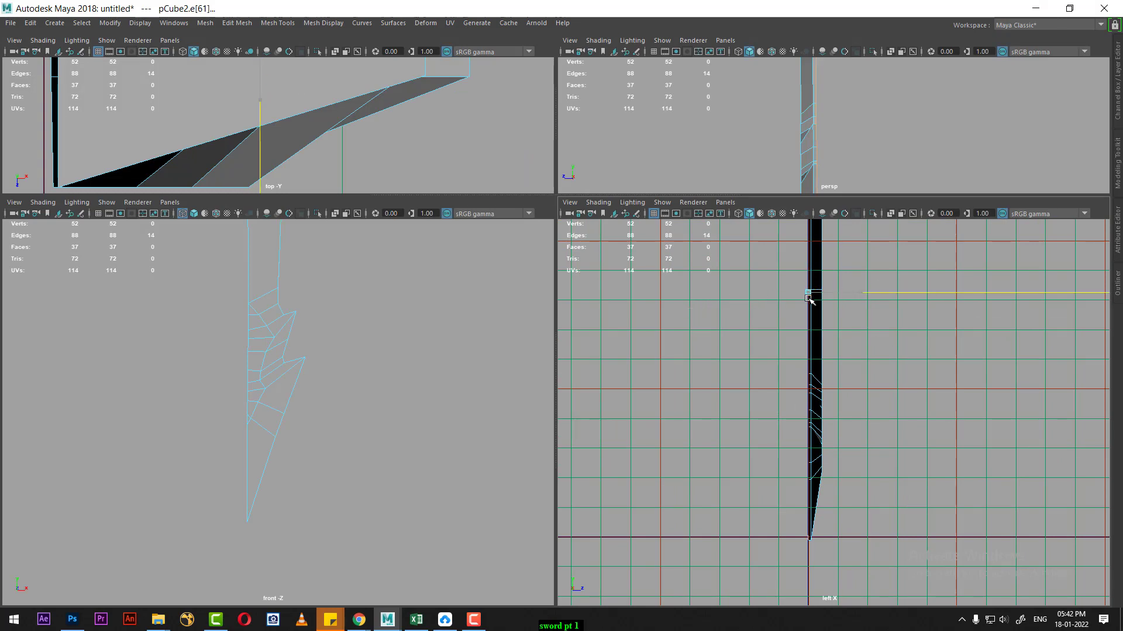
{"action": "left_click_drag", "start_coordinate": [871, 150], "coordinate": [846, 130], "text": "alt"}
{"action": "key", "text": "space"}
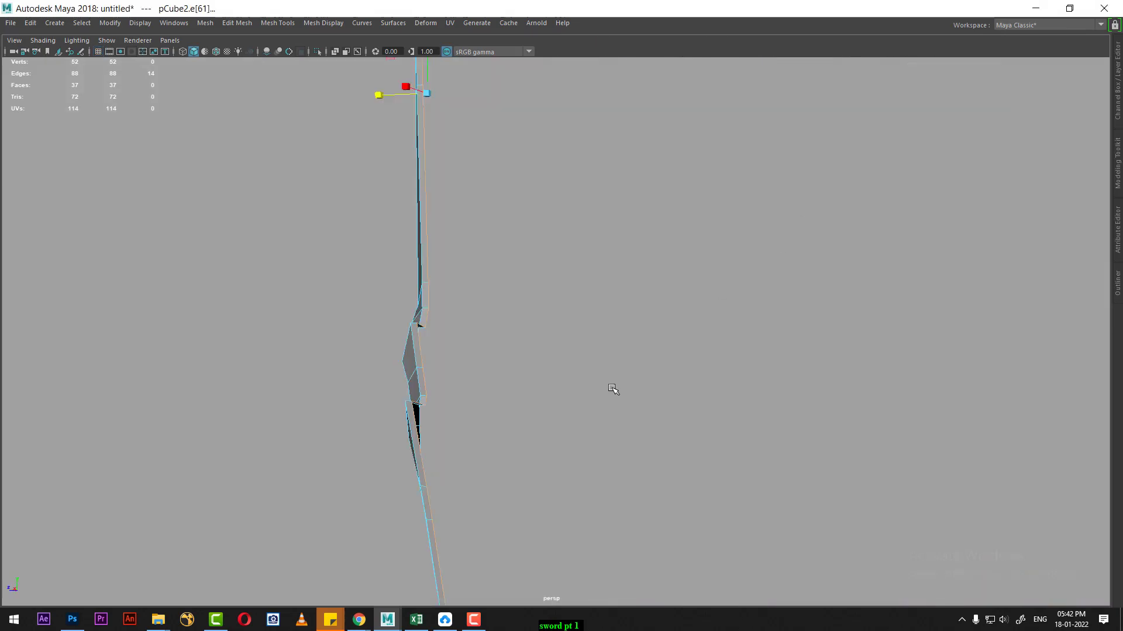
{"action": "mouse_move", "coordinate": [608, 389]}
{"action": "left_mouse_down", "text": "alt"}
{"action": "mouse_move", "coordinate": [489, 333]}
{"action": "mouse_move", "coordinate": [540, 384]}
{"action": "mouse_move", "coordinate": [596, 383]}
{"action": "mouse_move", "coordinate": [561, 371]}
{"action": "left_mouse_up", "text": "alt"}
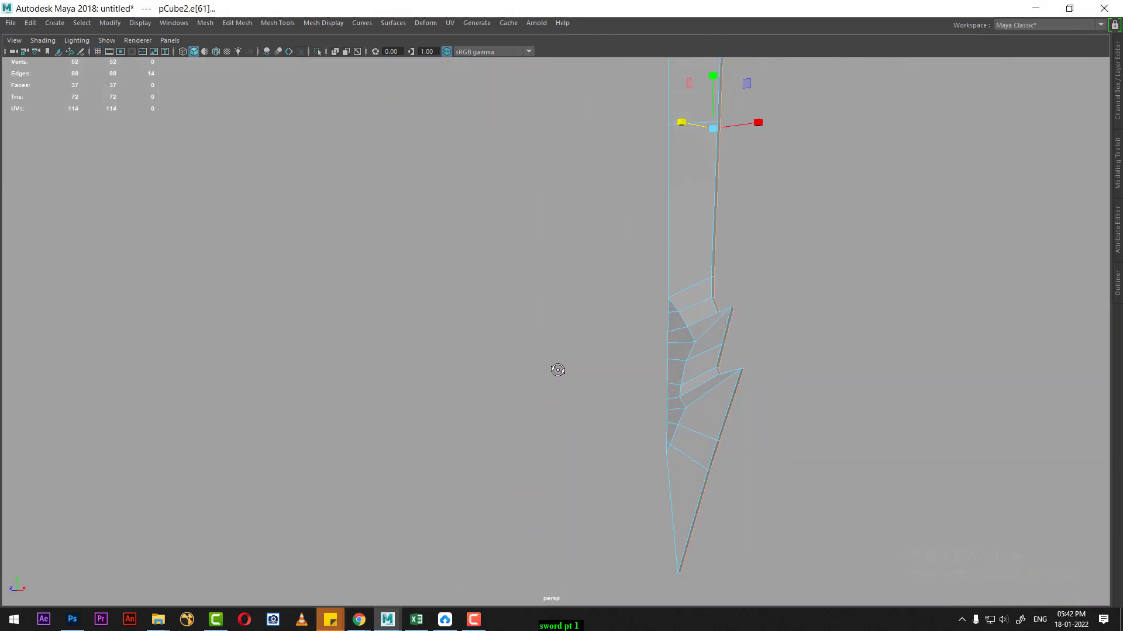
Unhide the sword reference image and frame the blade in a full-screen front view.
{"action": "key", "text": "ctrl+1"}
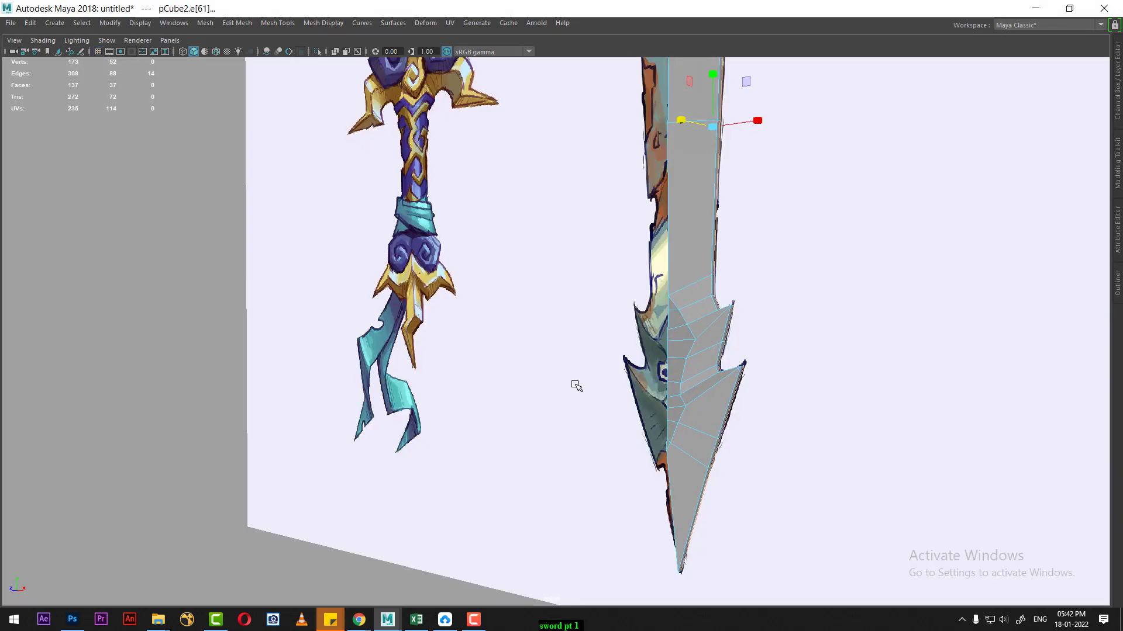
{"action": "key", "text": "space"}
{"action": "middle_click_drag", "start_coordinate": [353, 396], "coordinate": [348, 452], "text": "alt"}
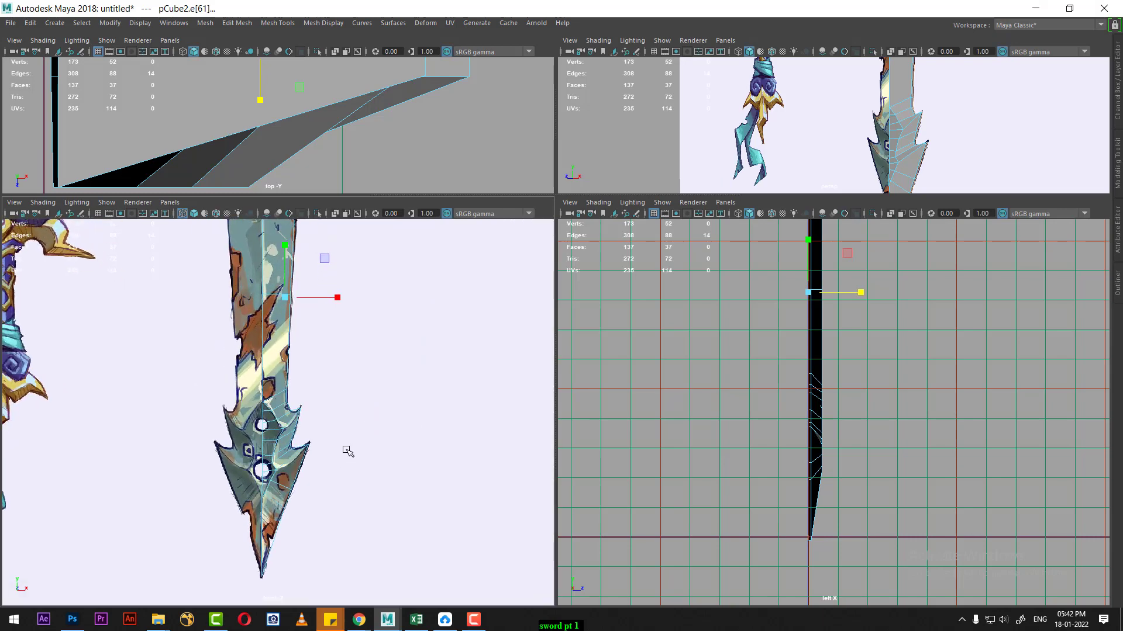
{"action": "key", "text": "space"}
{"action": "scroll", "coordinate": [426, 346], "scroll_direction": "up", "scroll_amount": 3}
{"action": "scroll", "coordinate": [558, 333], "scroll_direction": "up", "scroll_amount": 2}
{"action": "scroll", "coordinate": [565, 278], "scroll_direction": "up", "scroll_amount": 2}
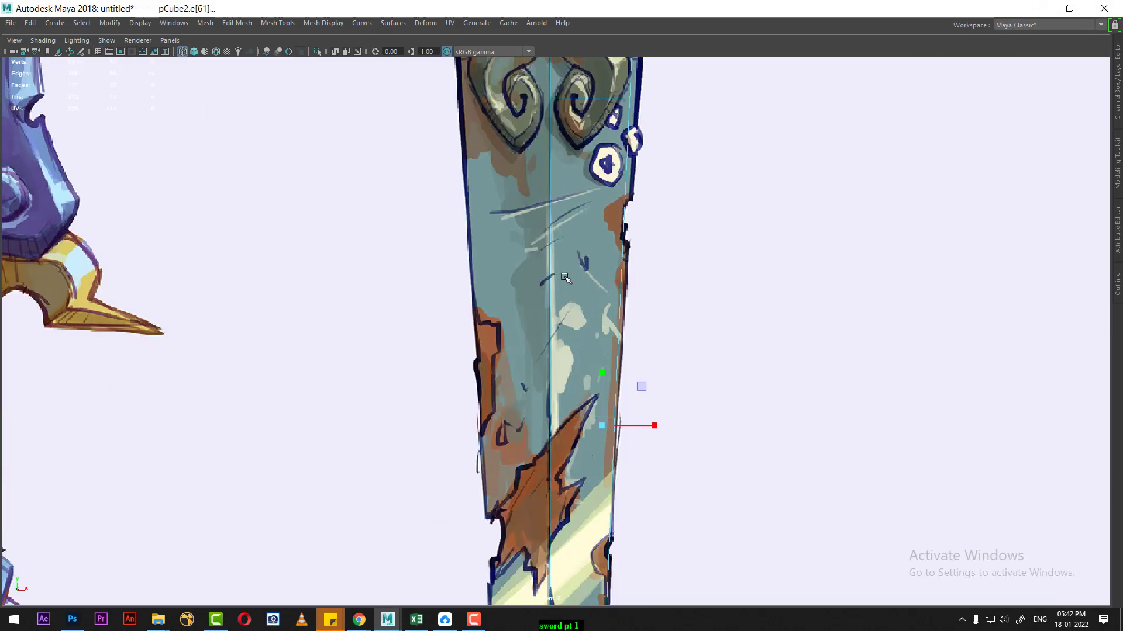
{"action": "scroll", "coordinate": [563, 263], "scroll_direction": "down", "scroll_amount": 2}
{"action": "scroll", "coordinate": [560, 246], "scroll_direction": "down", "scroll_amount": 1}
{"action": "scroll", "coordinate": [556, 215], "scroll_direction": "down", "scroll_amount": 3}
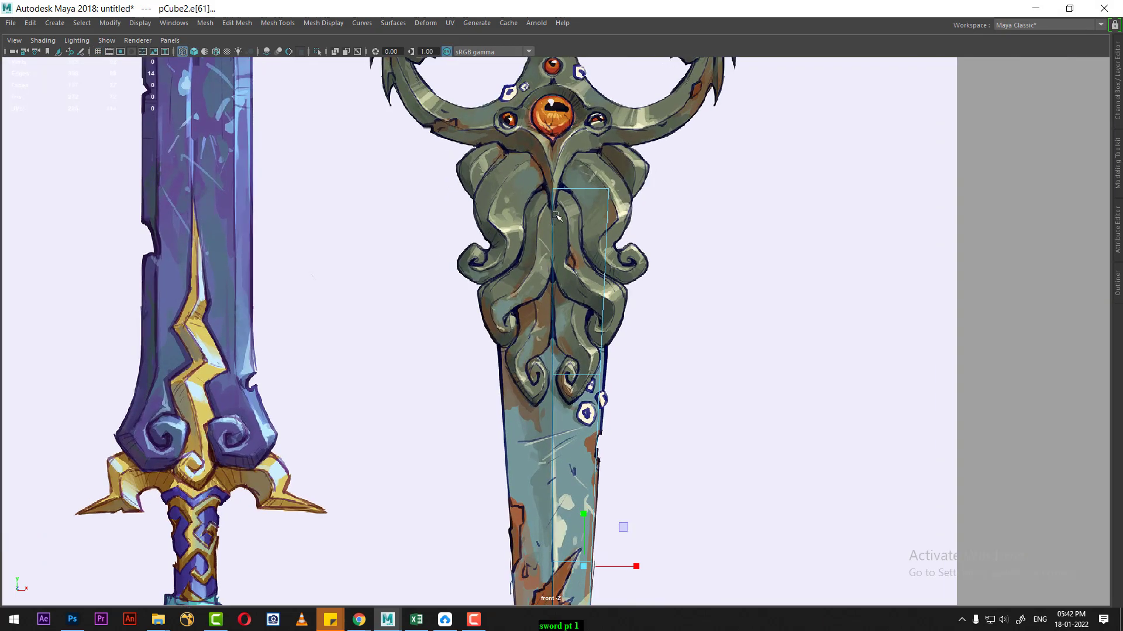
{"action": "scroll", "coordinate": [556, 216], "scroll_direction": "down", "scroll_amount": 1}
{"action": "scroll", "coordinate": [545, 230], "scroll_direction": "up", "scroll_amount": 2}
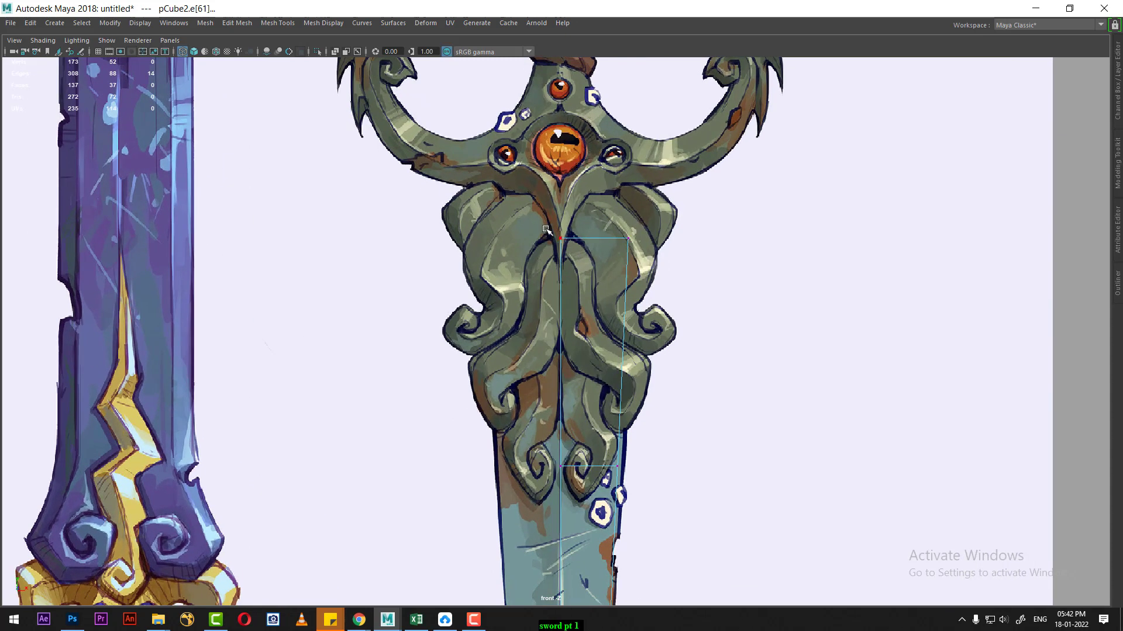
Raise the blade's top vertices toward the hilt and widen the top-right vertex to the reference.
{"action": "left_click_drag", "start_coordinate": [546, 230], "coordinate": [665, 276]}
{"action": "scroll", "coordinate": [664, 276], "scroll_direction": "up", "scroll_amount": 2}
{"action": "scroll", "coordinate": [598, 229], "scroll_direction": "up", "scroll_amount": 2}
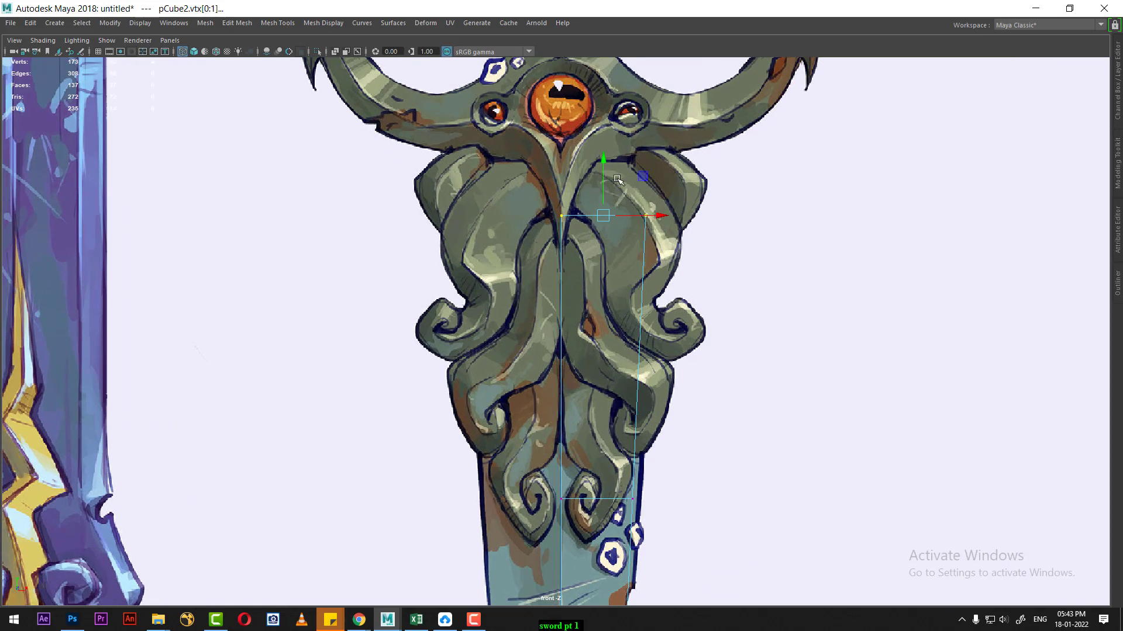
{"action": "left_click_drag", "start_coordinate": [605, 161], "coordinate": [605, 87]}
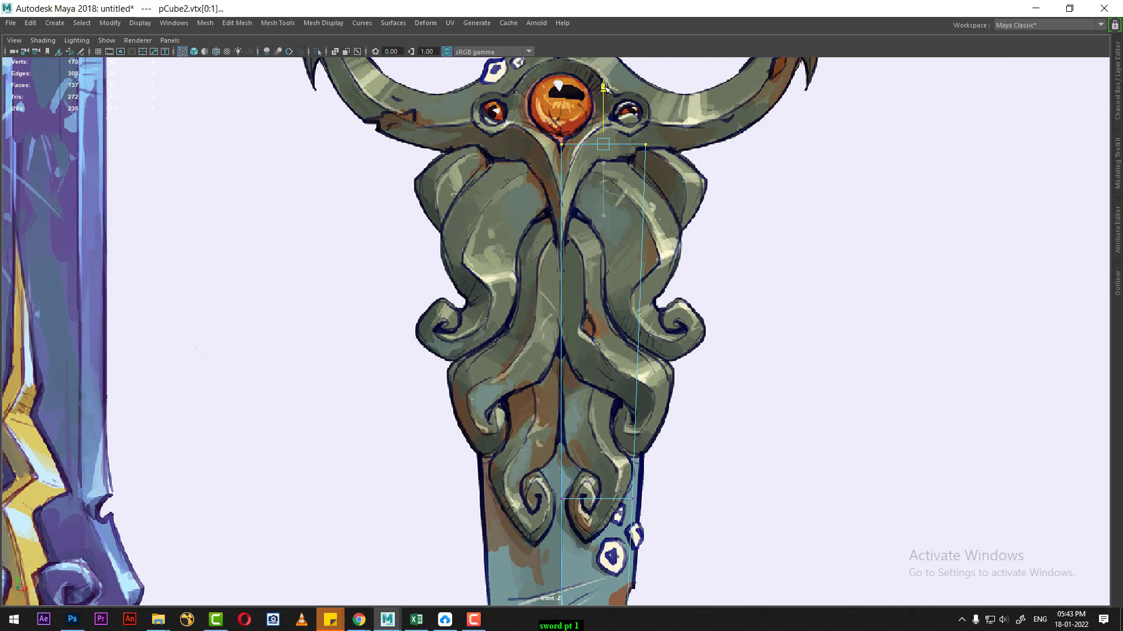
{"action": "left_click_drag", "start_coordinate": [673, 120], "coordinate": [624, 197]}
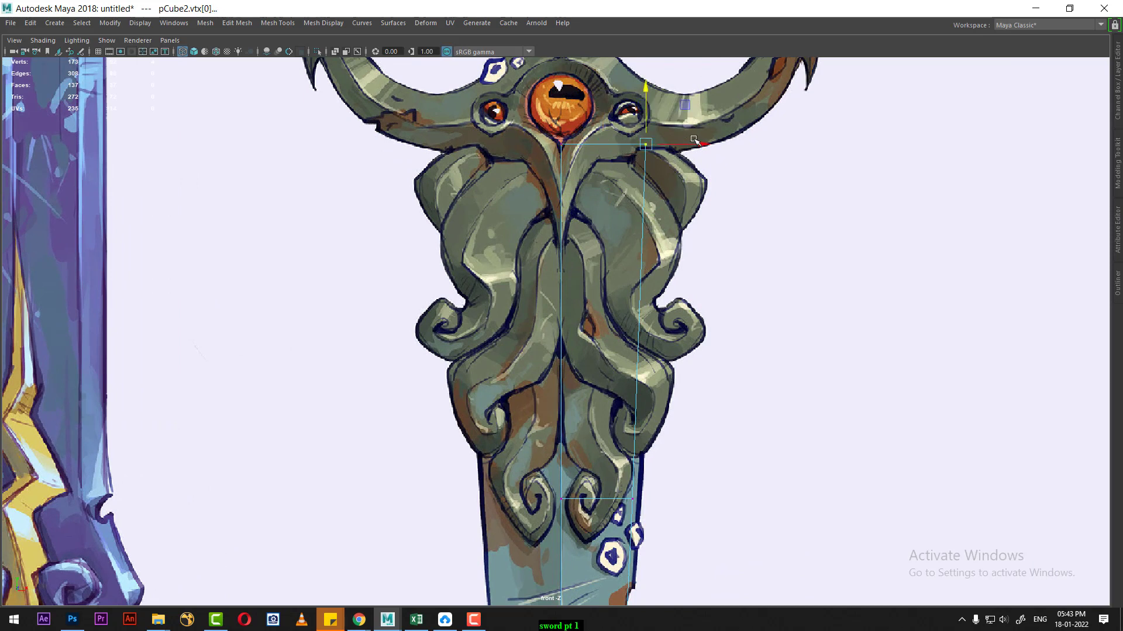
{"action": "left_click_drag", "start_coordinate": [694, 140], "coordinate": [719, 142]}
Slide the lower-right blade vertex out along X onto the reference edge.
{"action": "middle_click_drag", "start_coordinate": [725, 263], "coordinate": [713, 150], "text": "alt"}
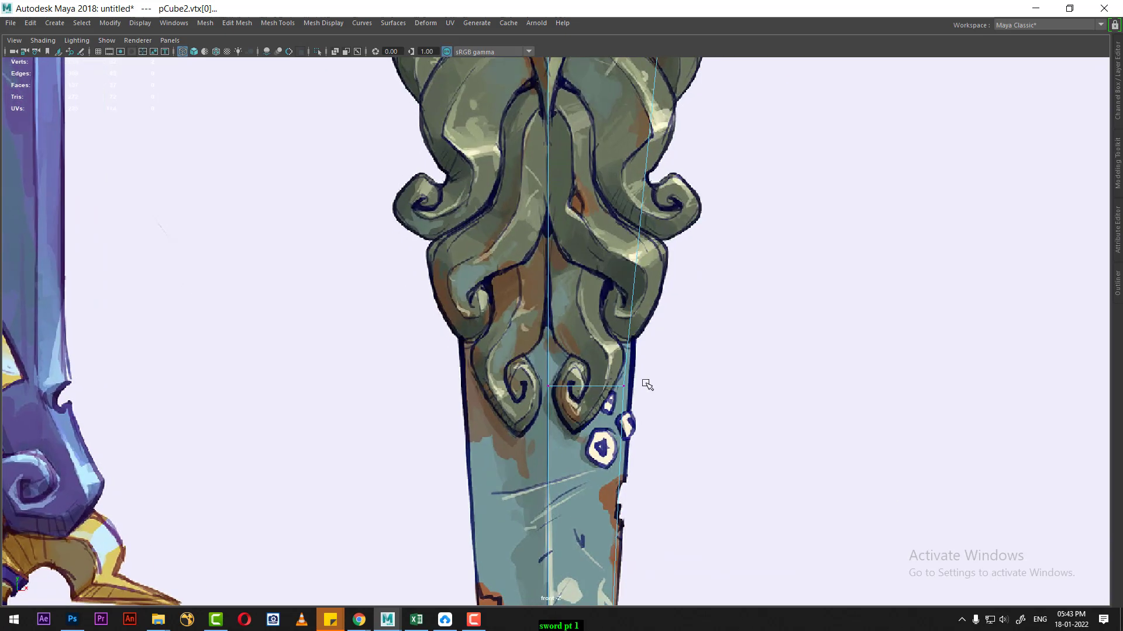
{"action": "left_click_drag", "start_coordinate": [647, 374], "coordinate": [614, 404]}
{"action": "left_click_drag", "start_coordinate": [680, 390], "coordinate": [689, 388]}
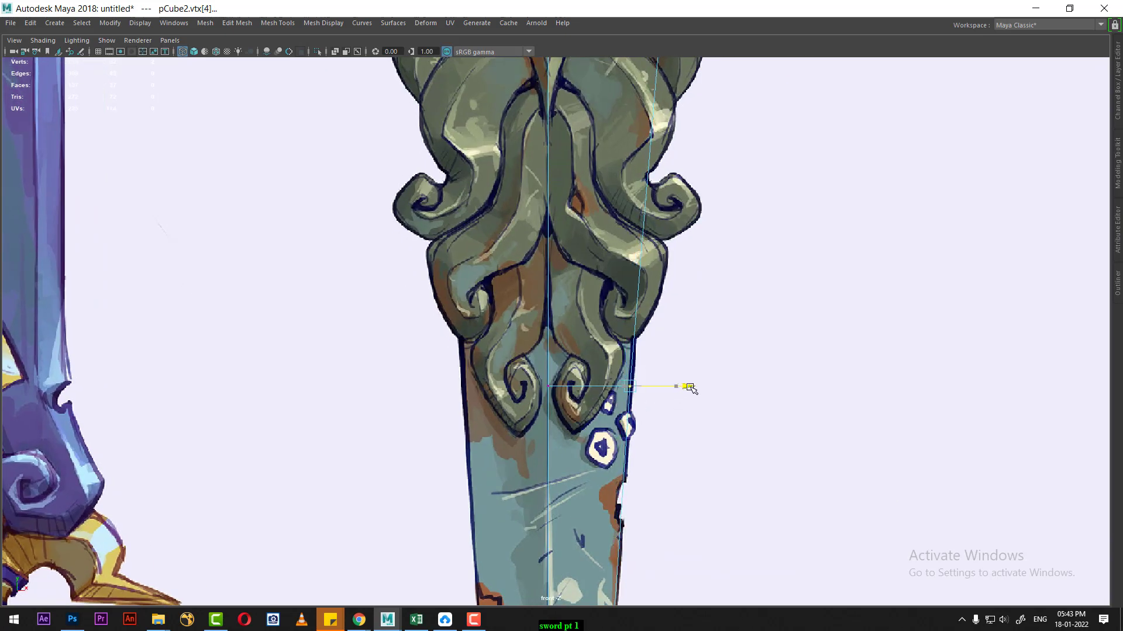
{"action": "middle_click_drag", "start_coordinate": [672, 473], "coordinate": [636, 282], "text": "alt"}
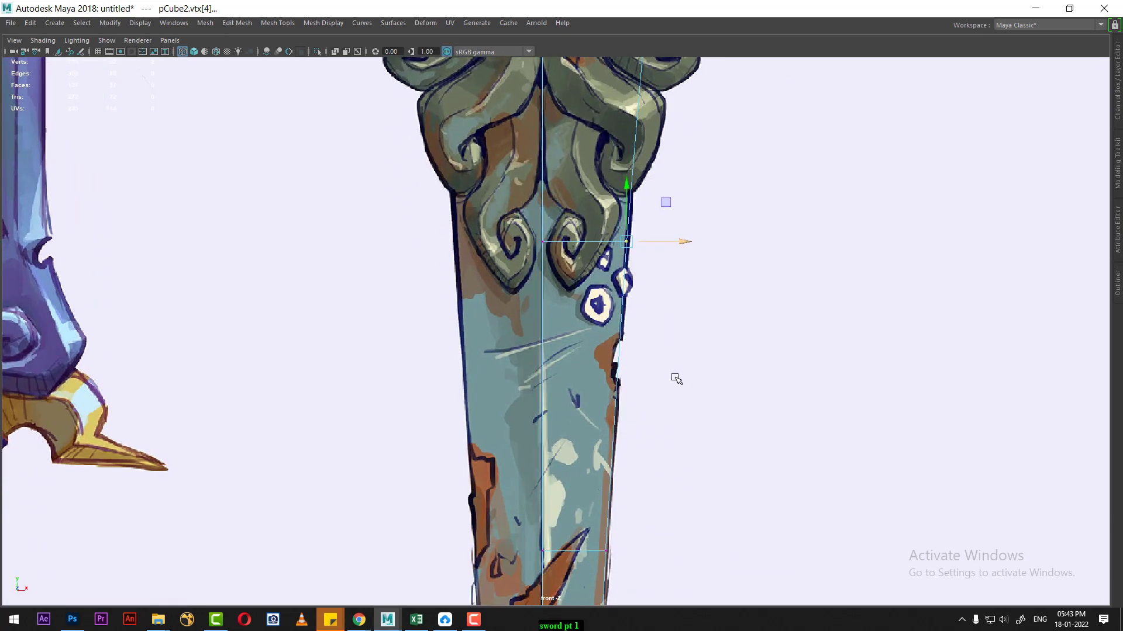
{"action": "scroll", "coordinate": [636, 282], "scroll_direction": "up", "scroll_amount": 1}
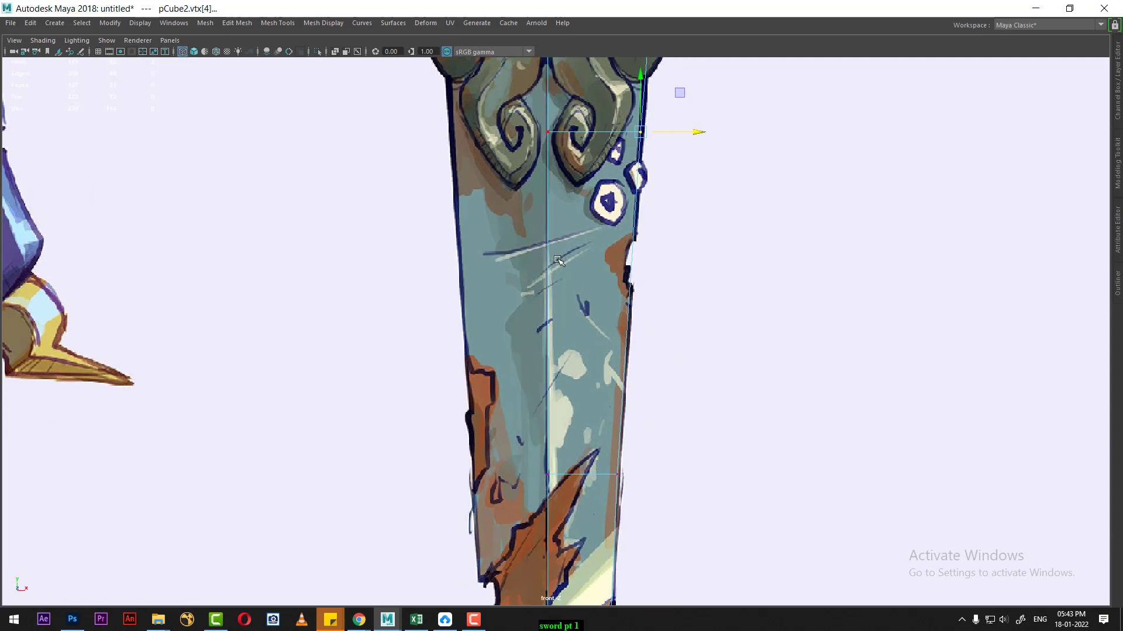
{"action": "scroll", "coordinate": [527, 291], "scroll_direction": "down", "scroll_amount": 2}
{"action": "middle_click_drag", "start_coordinate": [526, 290], "coordinate": [538, 180], "text": "alt"}
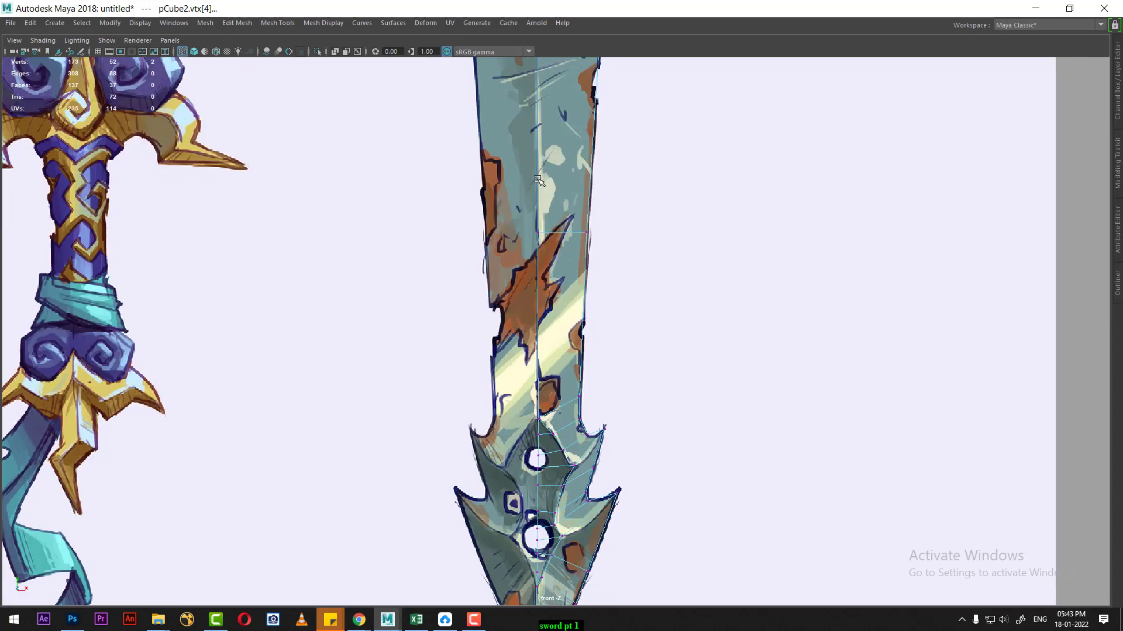
Return to object mode with the spiked blade tip and its holes framed.
{"action": "mouse_move", "coordinate": [552, 376]}
{"action": "middle_mouse_down", "text": "alt"}
{"action": "mouse_move", "coordinate": [601, 363]}
{"action": "mouse_move", "coordinate": [612, 403]}
{"action": "middle_mouse_up", "text": "alt"}
{"action": "scroll", "coordinate": [601, 364], "scroll_direction": "up", "scroll_amount": 1}
{"action": "scroll", "coordinate": [643, 401], "scroll_direction": "up", "scroll_amount": 1}
{"action": "scroll", "coordinate": [587, 362], "scroll_direction": "up", "scroll_amount": 1}
{"action": "scroll", "coordinate": [507, 292], "scroll_direction": "up", "scroll_amount": 1}
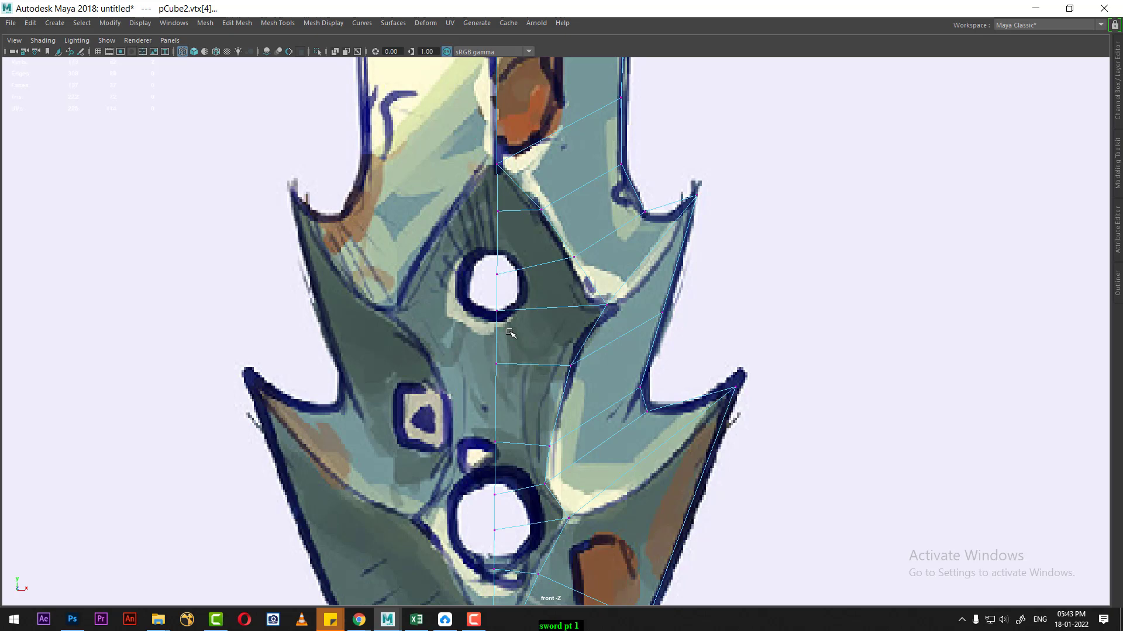
{"action": "scroll", "coordinate": [528, 284], "scroll_direction": "up", "scroll_amount": 1}
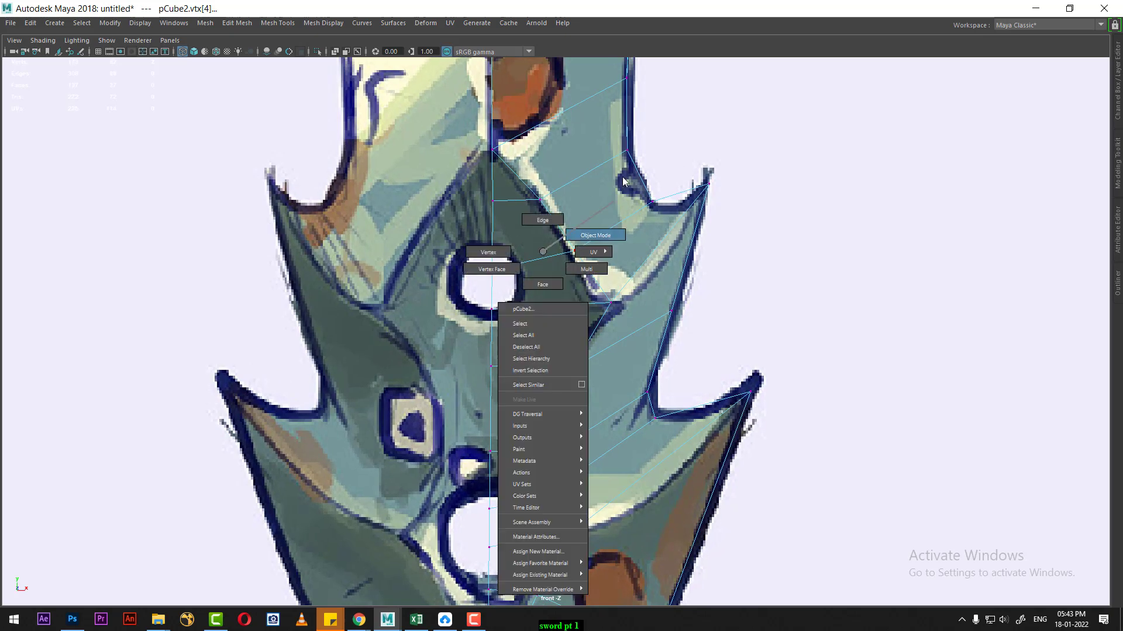
{"action": "right_click_drag", "start_coordinate": [547, 261], "coordinate": [587, 237]}
{"action": "middle_click_drag", "start_coordinate": [576, 338], "coordinate": [556, 292], "text": "alt"}
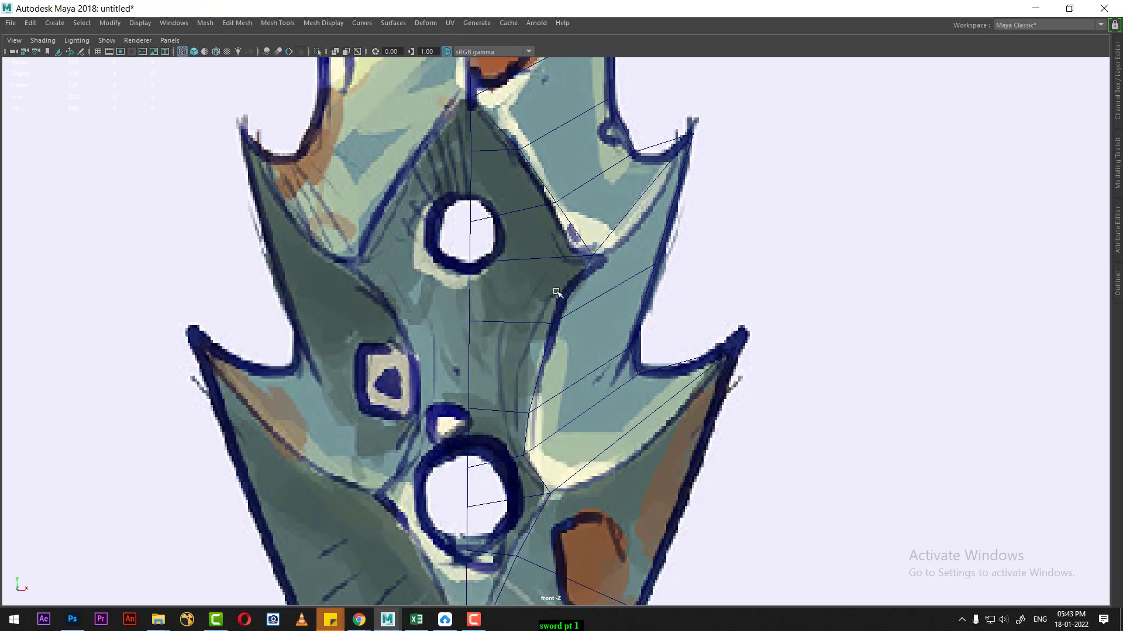
{"action": "scroll", "coordinate": [502, 228], "scroll_direction": "up", "scroll_amount": 1}
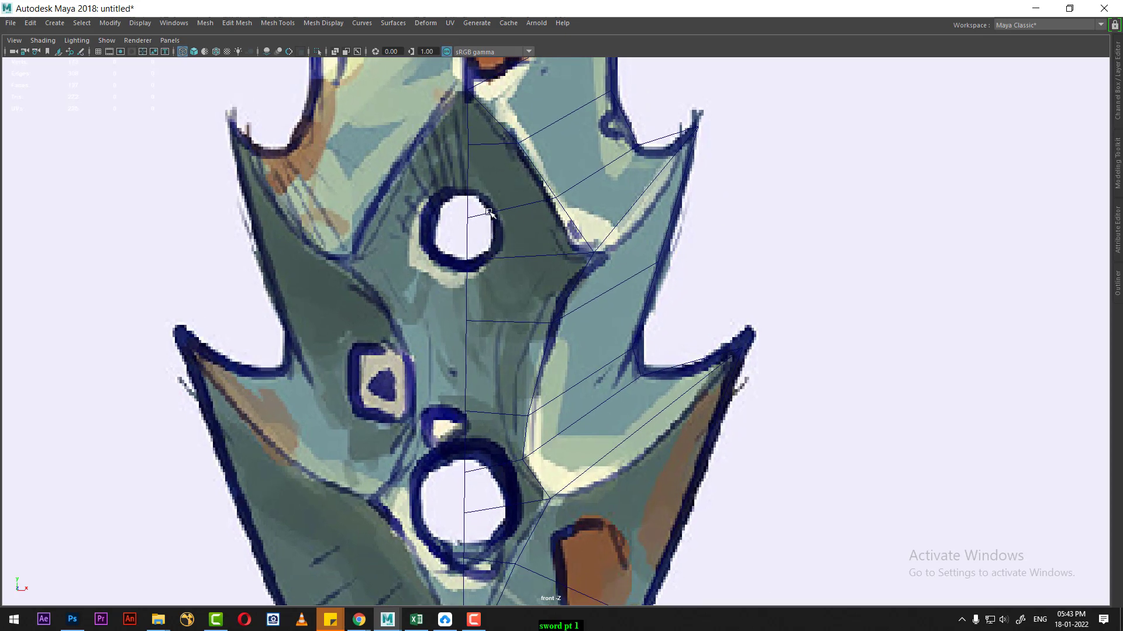
Create and delete a default cylinder, then enable Interactive Creation for primitives.
{"action": "key", "text": "space"}
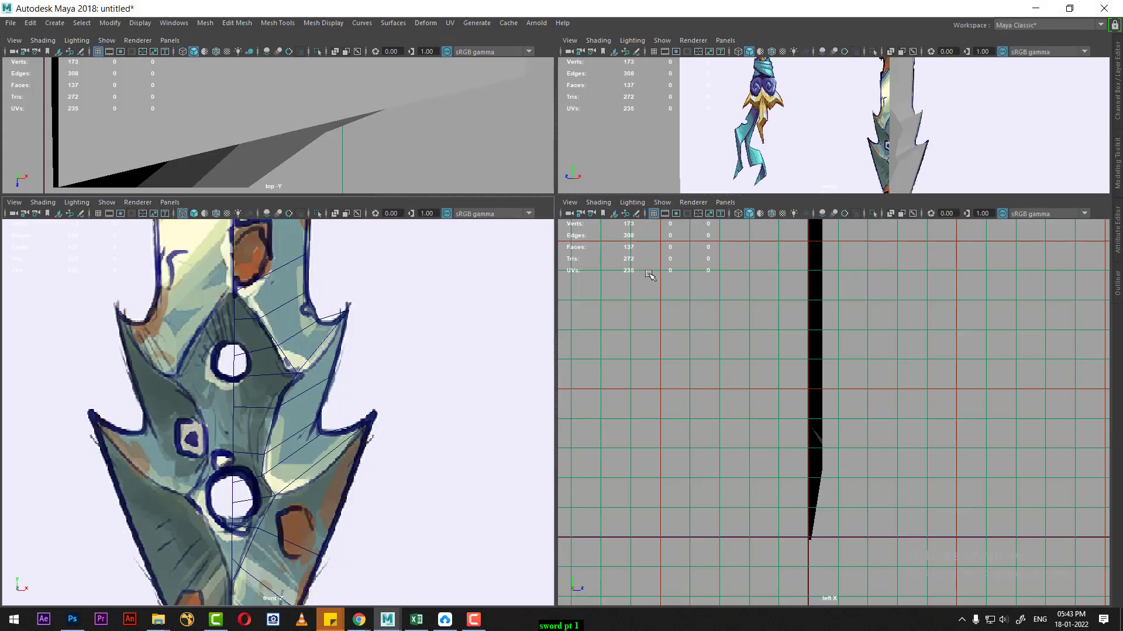
{"action": "scroll", "coordinate": [408, 407], "scroll_direction": "down", "scroll_amount": 2}
{"action": "left_click", "coordinate": [51, 27]}
{"action": "mouse_move", "coordinate": [90, 64]}
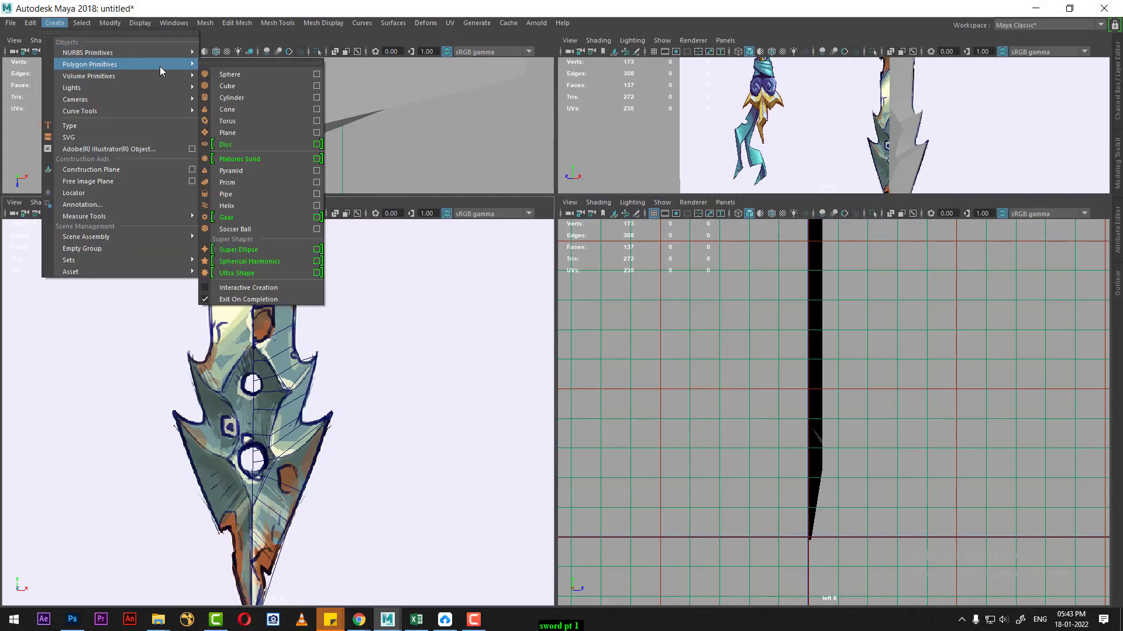
{"action": "left_click", "coordinate": [232, 100]}
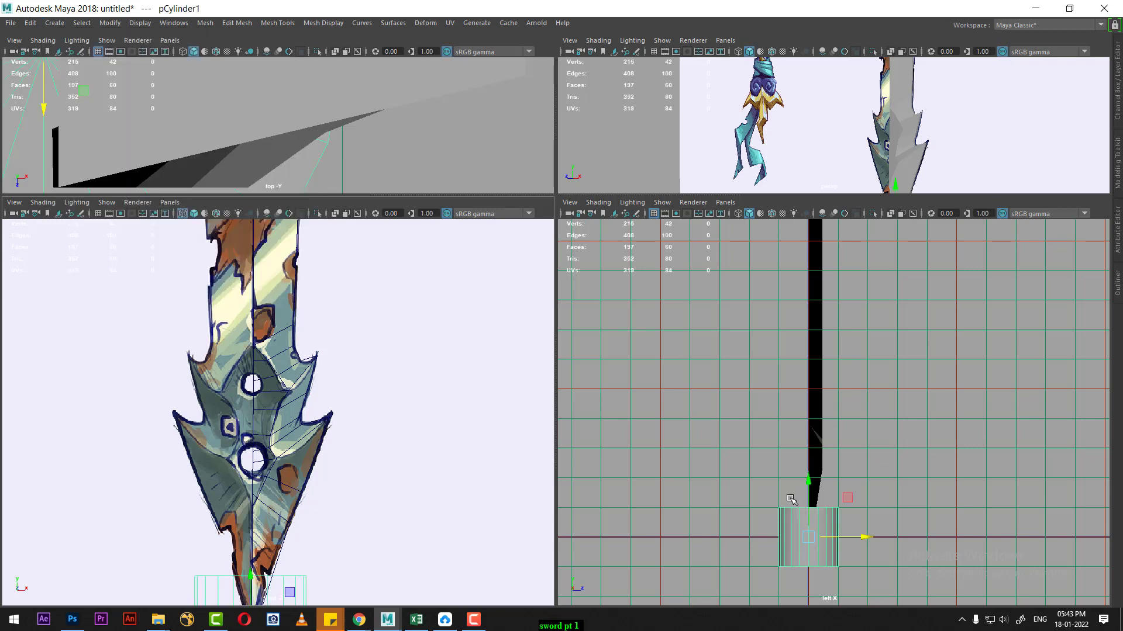
{"action": "key", "text": "Delete"}
{"action": "left_click", "coordinate": [55, 24]}
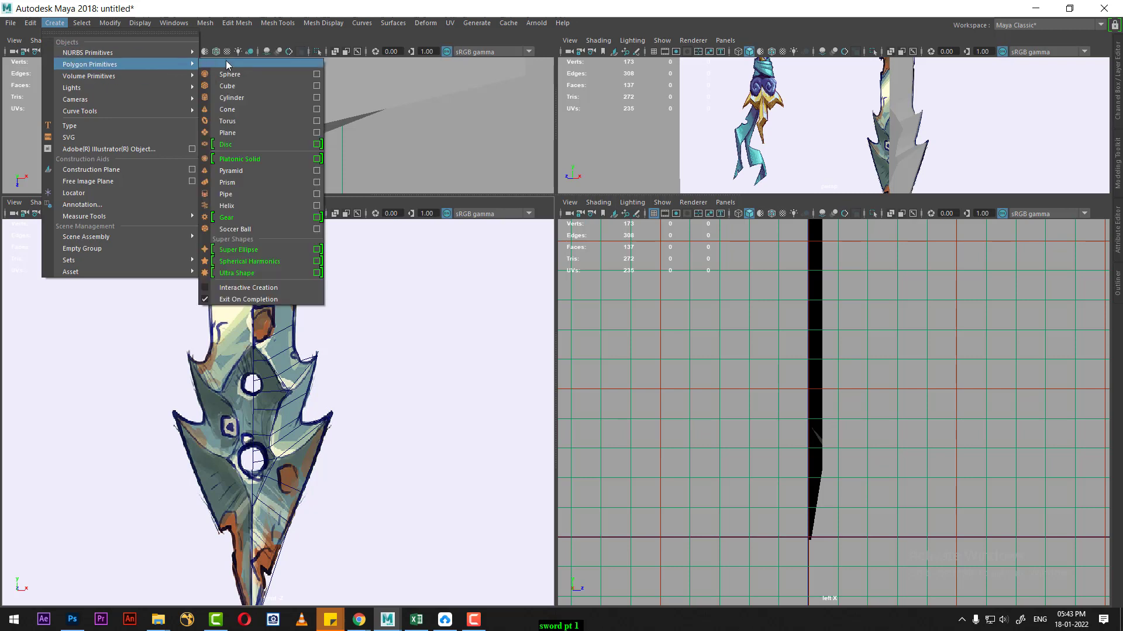
{"action": "mouse_move", "coordinate": [89, 65]}
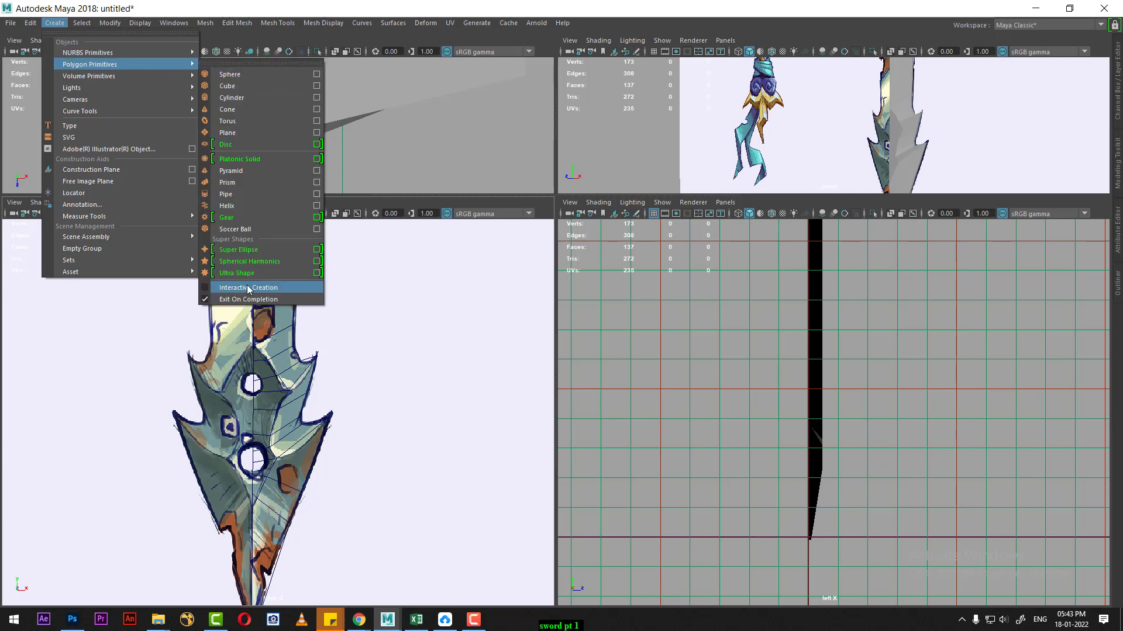
{"action": "left_click", "coordinate": [248, 288]}
Draw a cylinder (radius 0.186, height 0.066) in the upper round hole and show its Channel Box.
{"action": "left_click", "coordinate": [54, 23]}
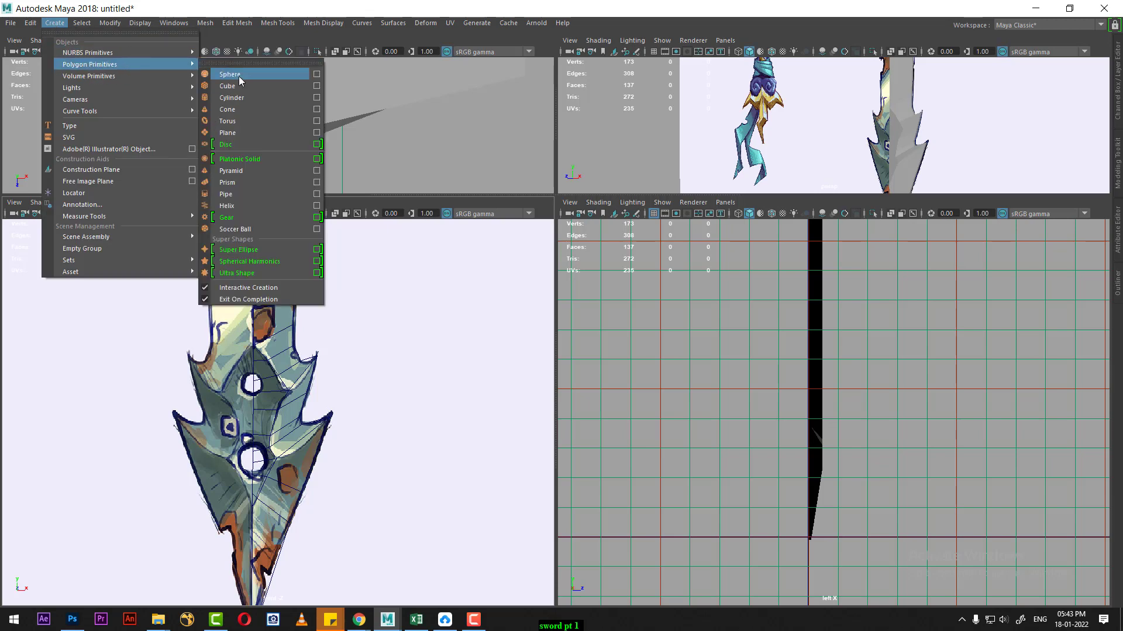
{"action": "left_click", "coordinate": [241, 96]}
{"action": "scroll", "coordinate": [342, 412], "scroll_direction": "up", "scroll_amount": 2}
{"action": "scroll", "coordinate": [333, 416], "scroll_direction": "up", "scroll_amount": 2}
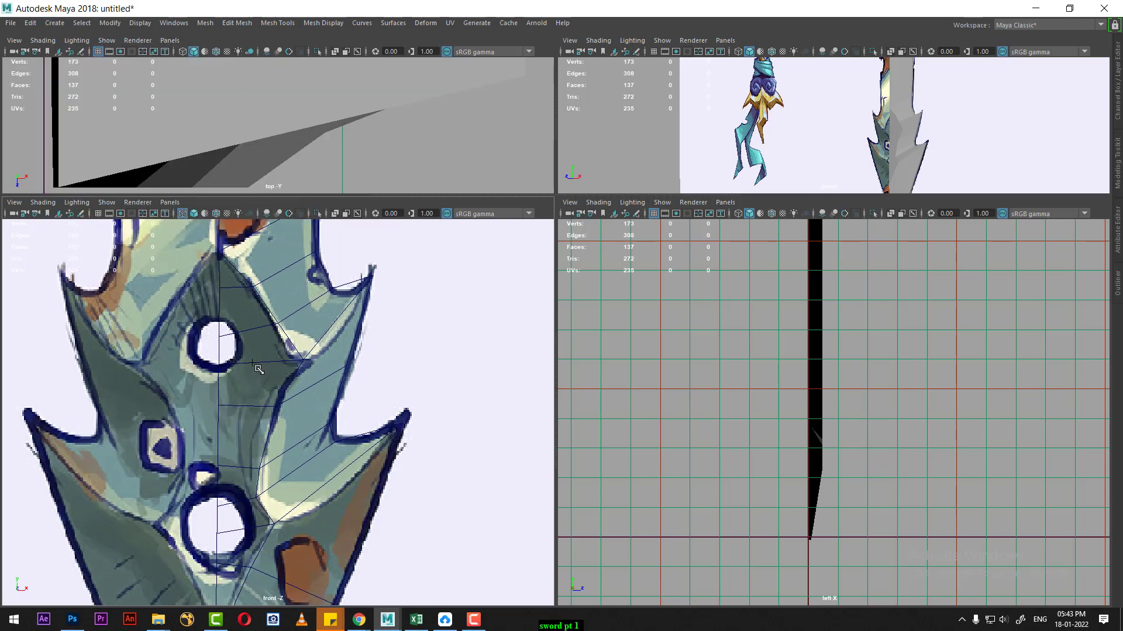
{"action": "scroll", "coordinate": [322, 420], "scroll_direction": "up", "scroll_amount": 2}
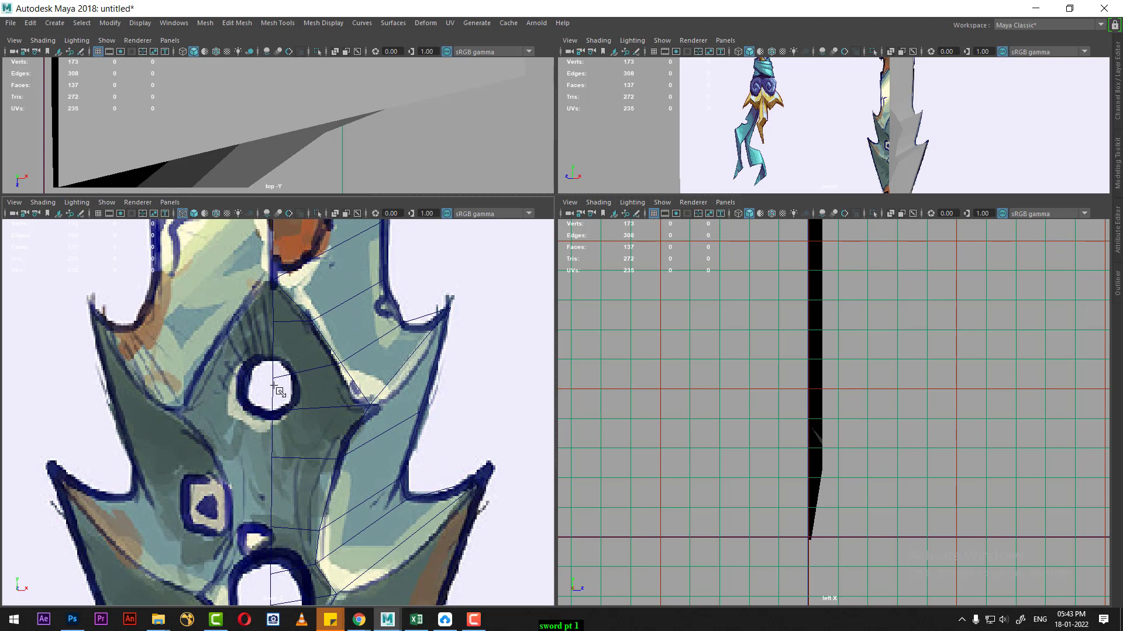
{"action": "mouse_move", "coordinate": [273, 386]}
{"action": "left_mouse_down"}
{"action": "mouse_move", "coordinate": [291, 416]}
{"action": "mouse_move", "coordinate": [287, 399]}
{"action": "left_mouse_up"}
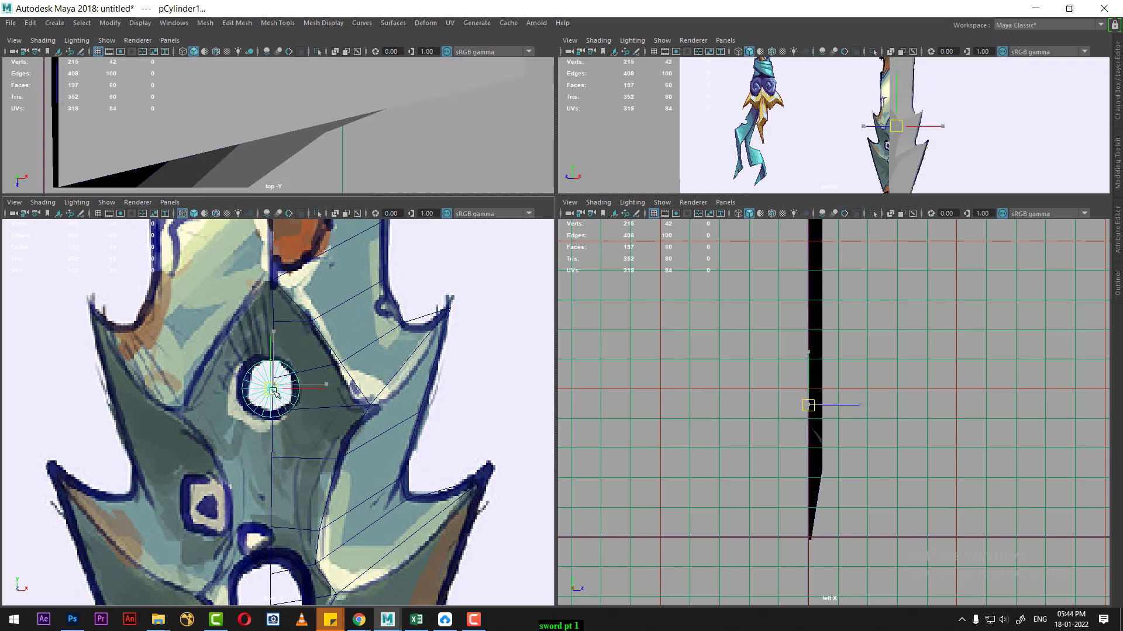
{"action": "key", "text": "w"}
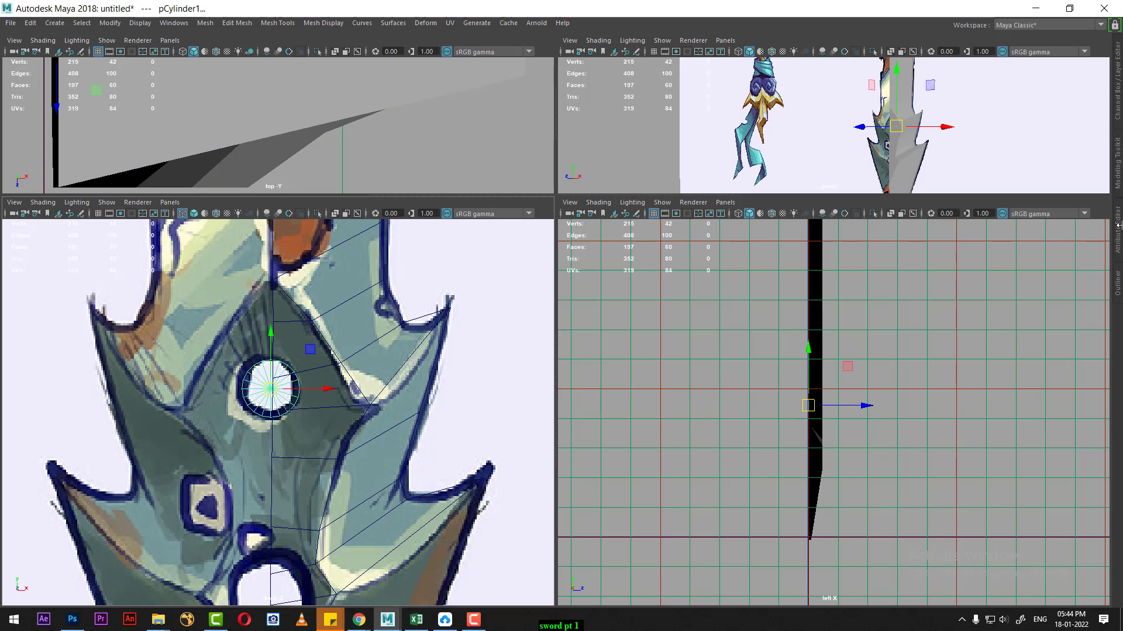
{"action": "left_click", "coordinate": [1116, 83]}
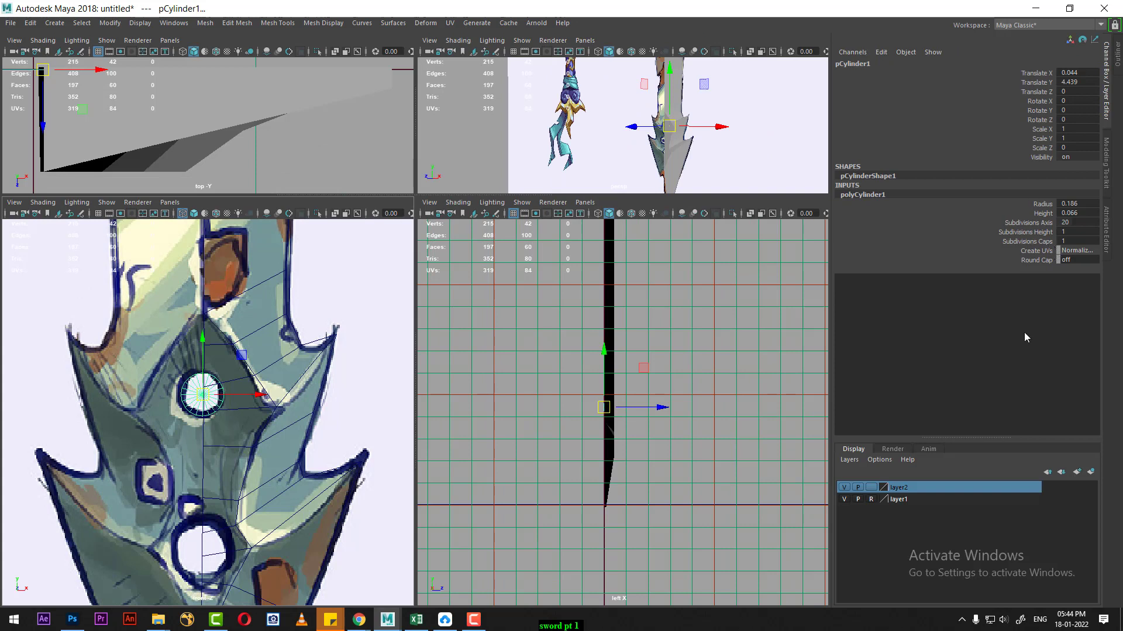
Give the cylinder 8 axis subdivisions and centre it in the upper hole.
{"action": "double_click", "coordinate": [1071, 225]}
{"action": "type", "text": "8"}
{"action": "key", "text": "Return"}
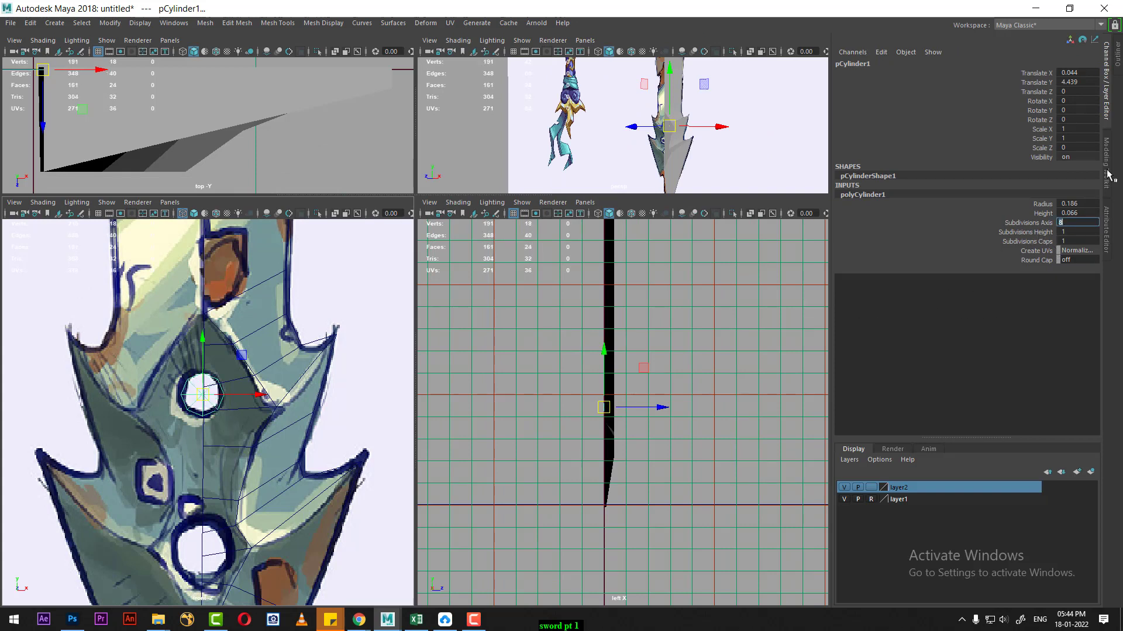
{"action": "scroll", "coordinate": [245, 497], "scroll_direction": "up", "scroll_amount": 3}
{"action": "scroll", "coordinate": [246, 445], "scroll_direction": "up", "scroll_amount": 3}
{"action": "scroll", "coordinate": [240, 415], "scroll_direction": "up", "scroll_amount": 2}
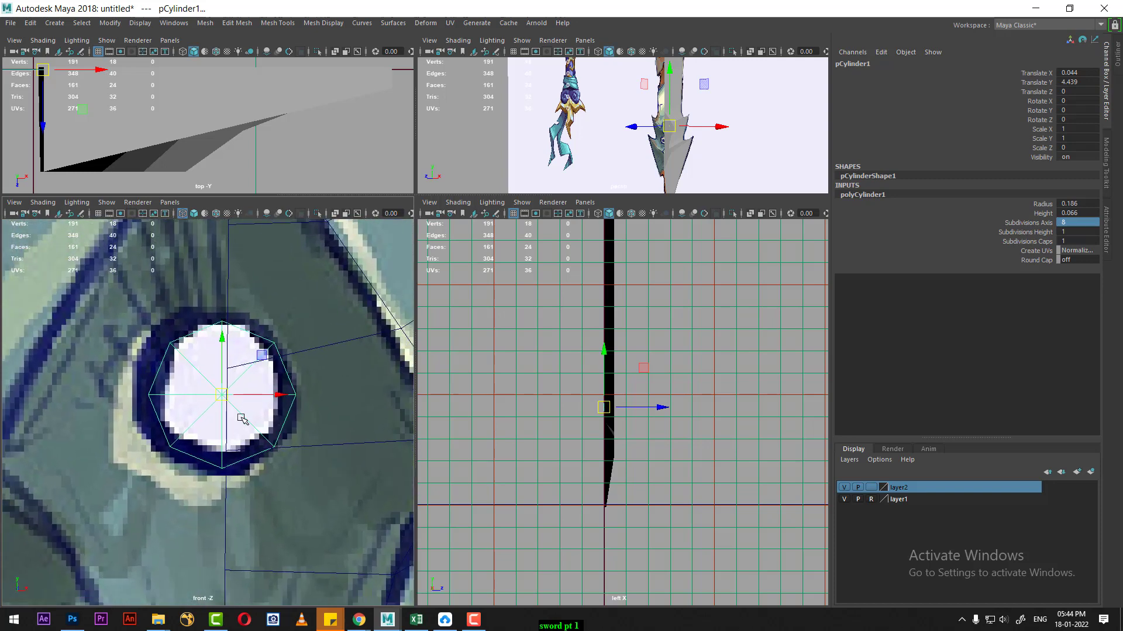
{"action": "left_click_drag", "start_coordinate": [232, 399], "coordinate": [221, 388]}
{"action": "scroll", "coordinate": [239, 421], "scroll_direction": "down", "scroll_amount": 3}
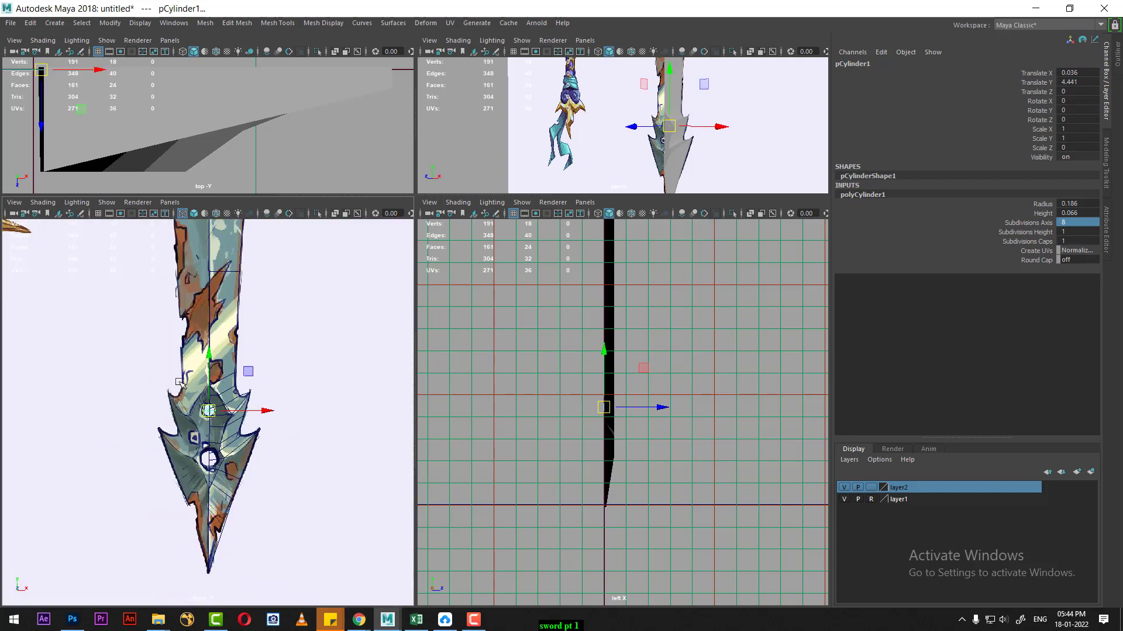
{"action": "scroll", "coordinate": [254, 455], "scroll_direction": "down", "scroll_amount": 2}
{"action": "scroll", "coordinate": [254, 455], "scroll_direction": "up", "scroll_amount": 1}
{"action": "scroll", "coordinate": [266, 427], "scroll_direction": "up", "scroll_amount": 1}
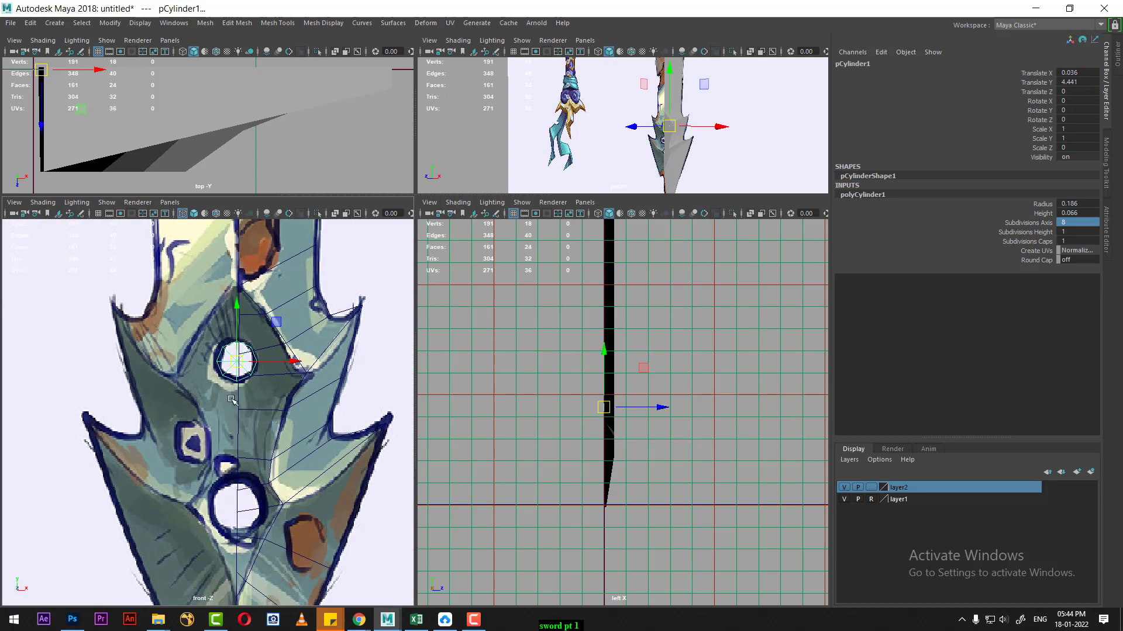
{"action": "scroll", "coordinate": [245, 415], "scroll_direction": "up", "scroll_amount": 1}
{"action": "left_click", "coordinate": [242, 332]}
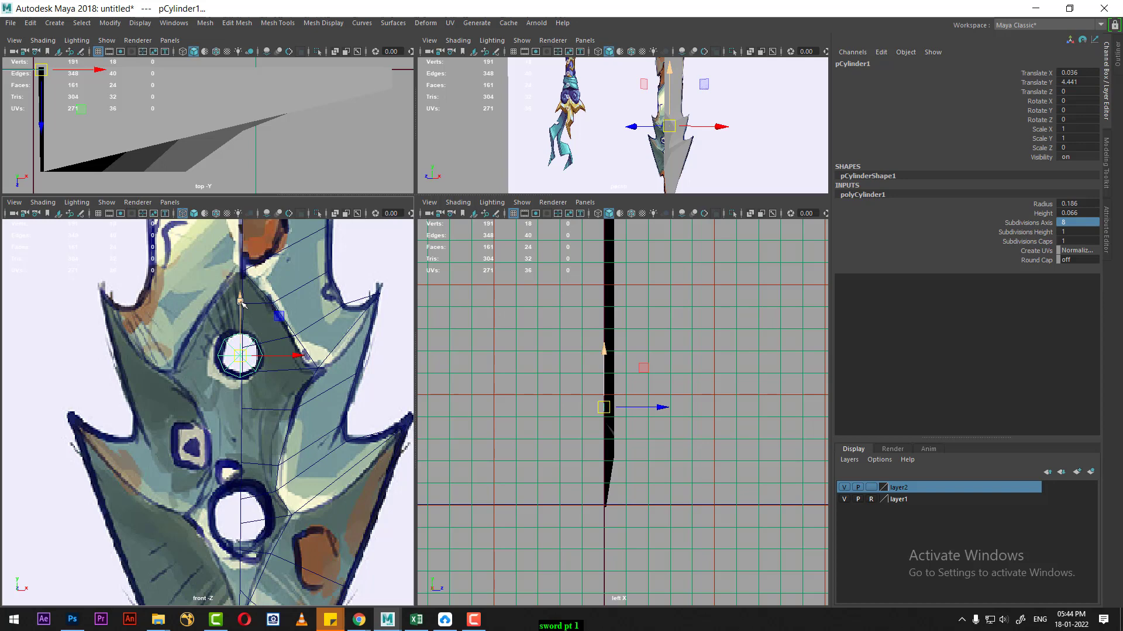
Duplicate the cylinder, move the copy into the lower hole and scale it to 1.633.
{"action": "key", "text": "ctrl+d"}
{"action": "left_click_drag", "start_coordinate": [241, 302], "coordinate": [257, 468]}
{"action": "scroll", "coordinate": [293, 462], "scroll_direction": "up", "scroll_amount": 2}
{"action": "scroll", "coordinate": [318, 460], "scroll_direction": "up", "scroll_amount": 2}
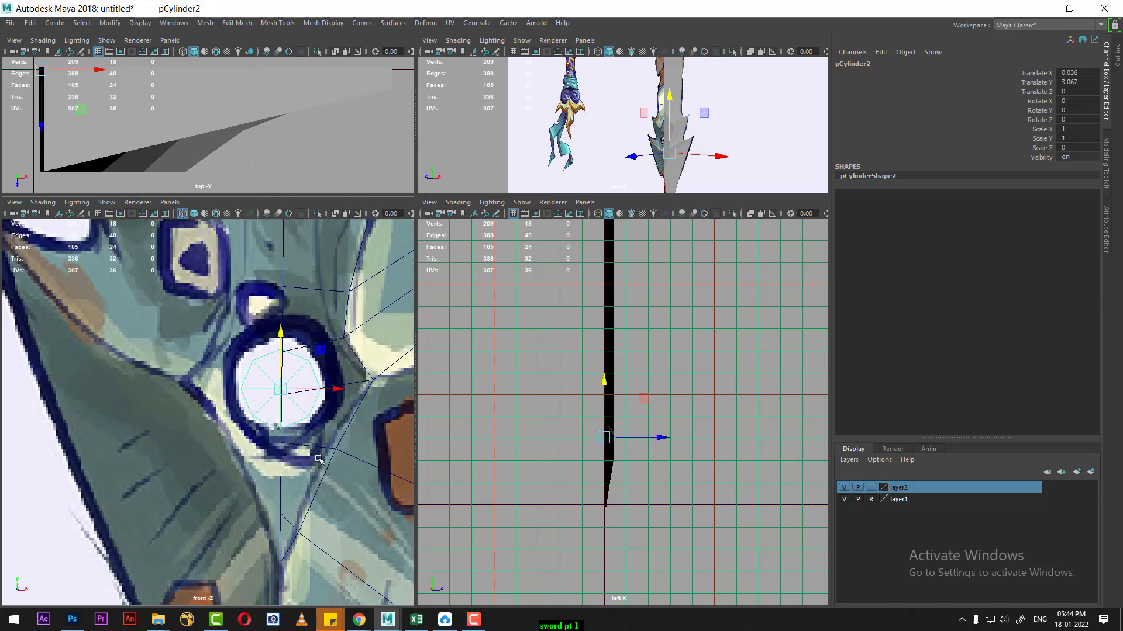
{"action": "key", "text": "r"}
{"action": "left_click_drag", "start_coordinate": [282, 390], "coordinate": [313, 380]}
{"action": "key", "text": "w"}
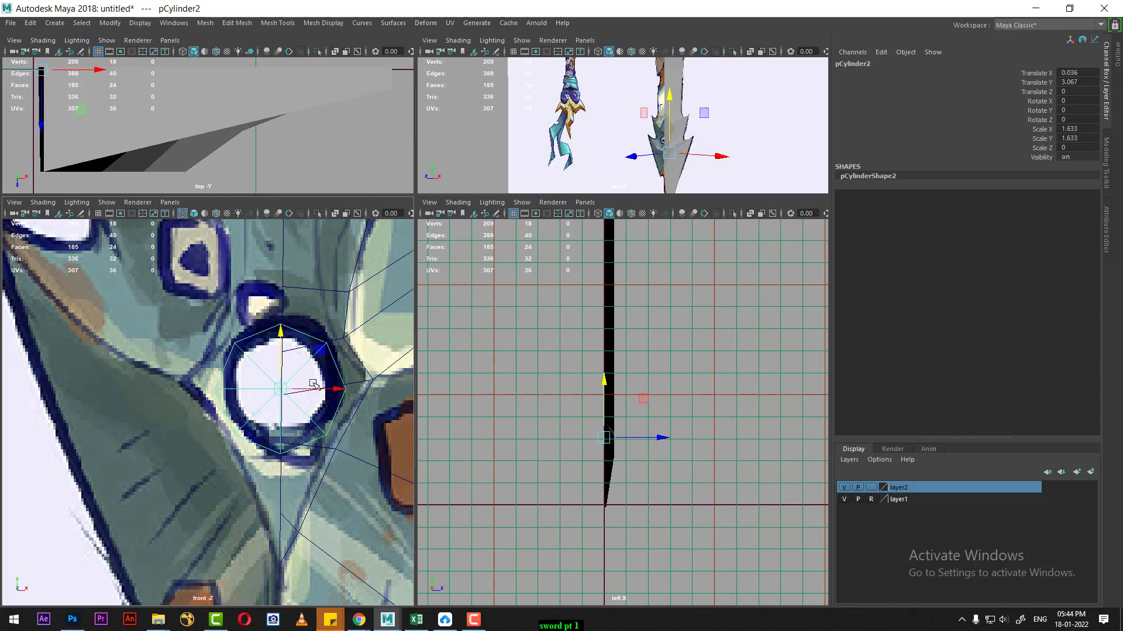
{"action": "scroll", "coordinate": [313, 385], "scroll_direction": "up", "scroll_amount": 1}
{"action": "scroll", "coordinate": [313, 385], "scroll_direction": "up", "scroll_amount": 1}
{"action": "scroll", "coordinate": [311, 385], "scroll_direction": "up", "scroll_amount": 1}
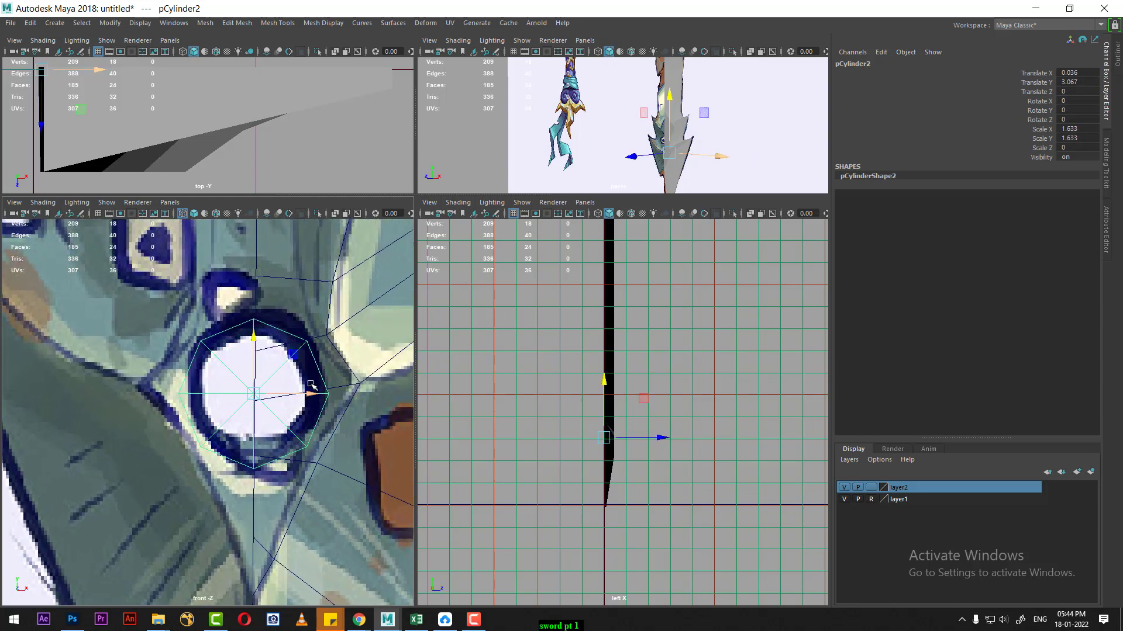
Reselect pCylinder1 in the upper hole and inspect it in the perspective view.
{"action": "mouse_move", "coordinate": [672, 141]}
{"action": "left_mouse_down", "text": "alt"}
{"action": "mouse_move", "coordinate": [736, 136]}
{"action": "mouse_move", "coordinate": [647, 197]}
{"action": "left_mouse_up", "text": "alt"}
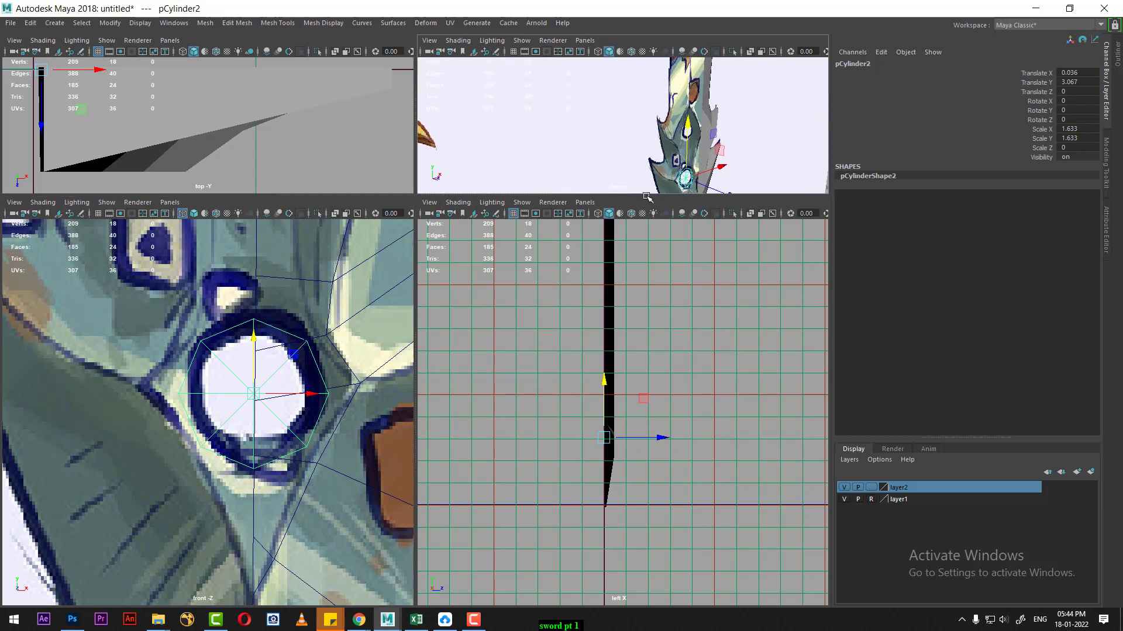
{"action": "scroll", "coordinate": [293, 477], "scroll_direction": "up", "scroll_amount": 2}
{"action": "scroll", "coordinate": [283, 436], "scroll_direction": "down", "scroll_amount": 3}
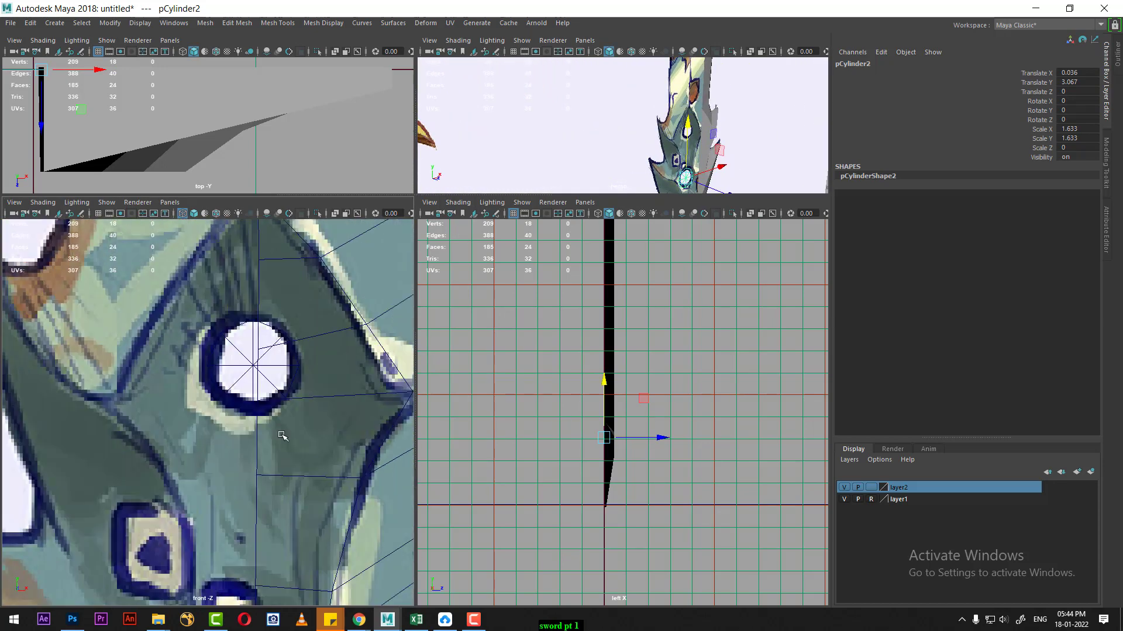
{"action": "left_click", "coordinate": [249, 364]}
{"action": "left_click_drag", "start_coordinate": [639, 164], "coordinate": [421, 171], "text": "alt"}
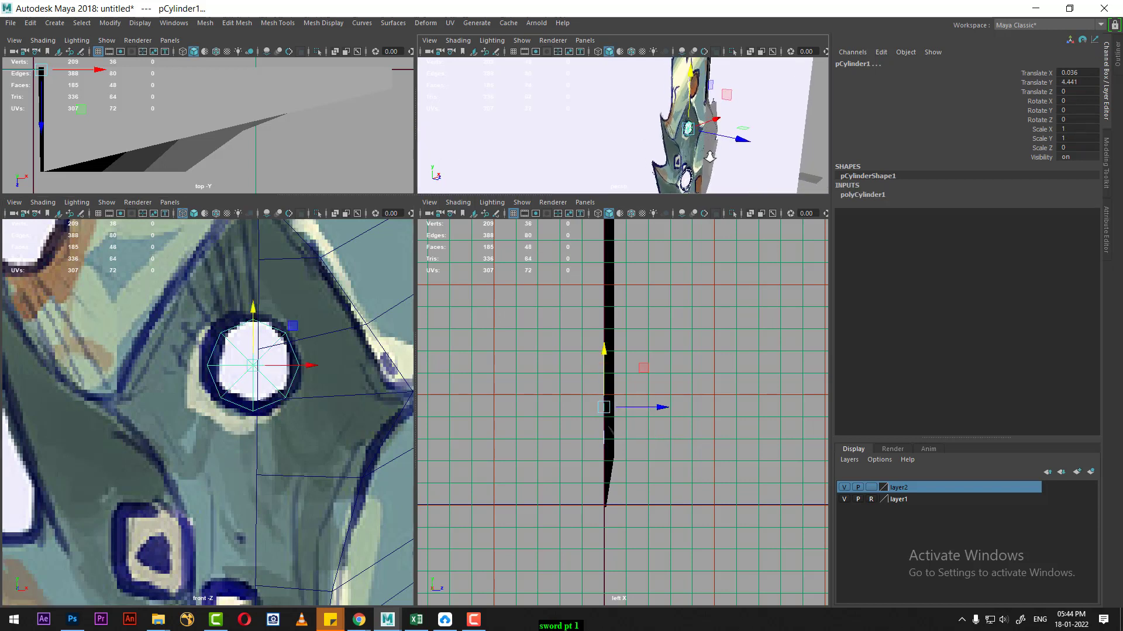
Push pCylinder1 back to Translate Z 0.934 and set polyCylinder1 Subdivisions Height to 3.
{"action": "scroll", "coordinate": [225, 125], "scroll_direction": "down", "scroll_amount": 5}
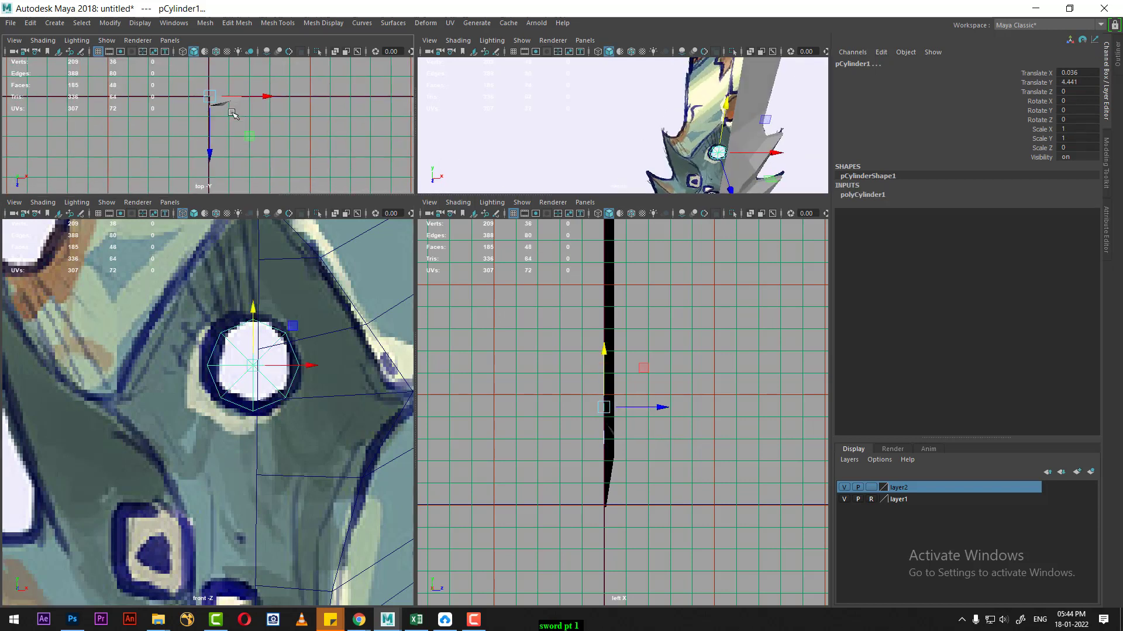
{"action": "left_click_drag", "start_coordinate": [212, 149], "coordinate": [214, 173]}
{"action": "scroll", "coordinate": [259, 133], "scroll_direction": "up", "scroll_amount": 5}
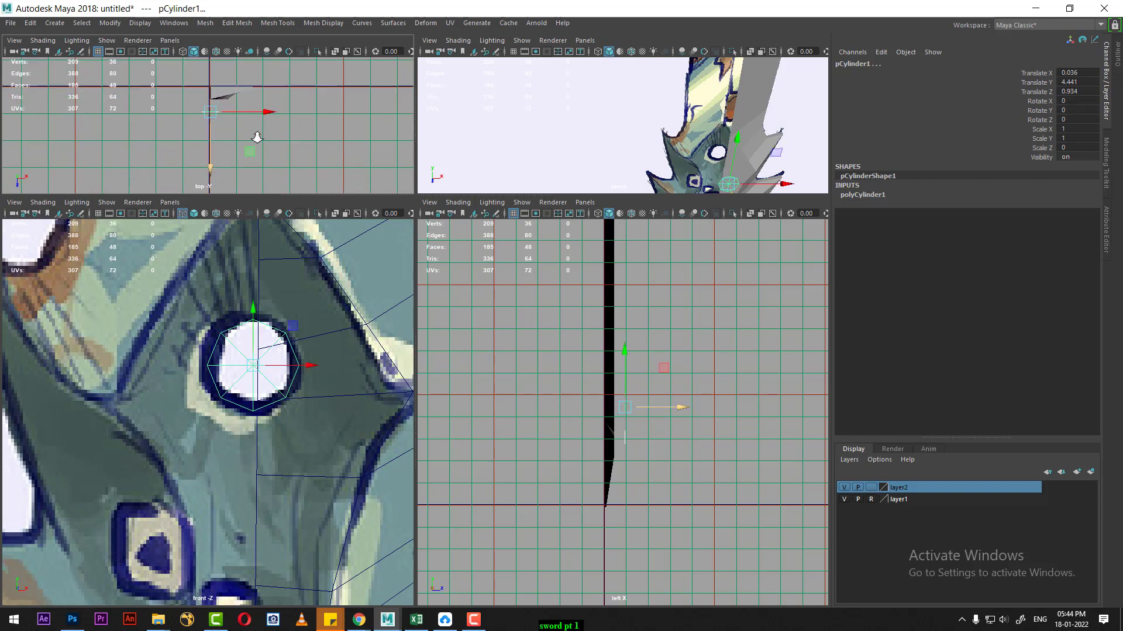
{"action": "scroll", "coordinate": [263, 164], "scroll_direction": "up", "scroll_amount": 2}
{"action": "left_click_drag", "start_coordinate": [643, 136], "coordinate": [696, 144], "text": "alt"}
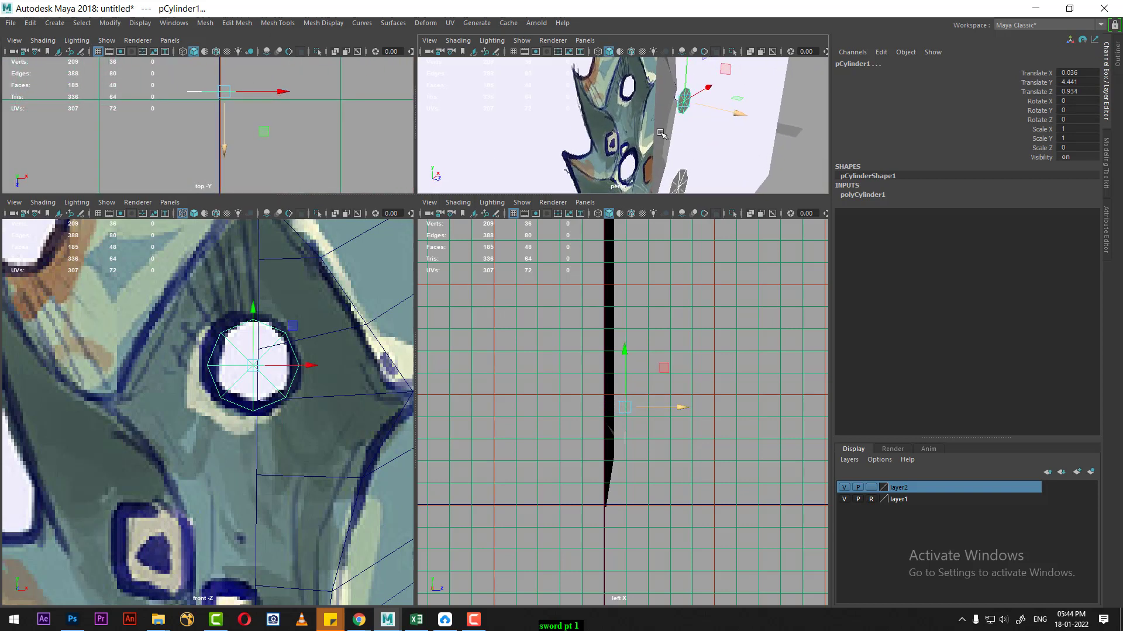
{"action": "left_click", "coordinate": [870, 195]}
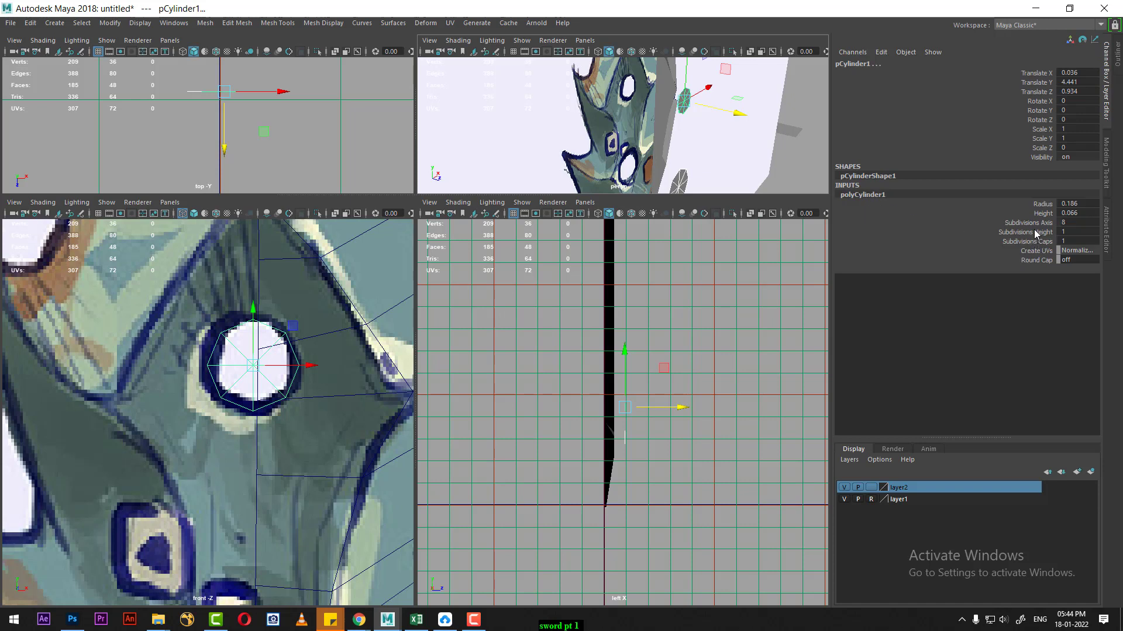
{"action": "left_click", "coordinate": [1036, 235]}
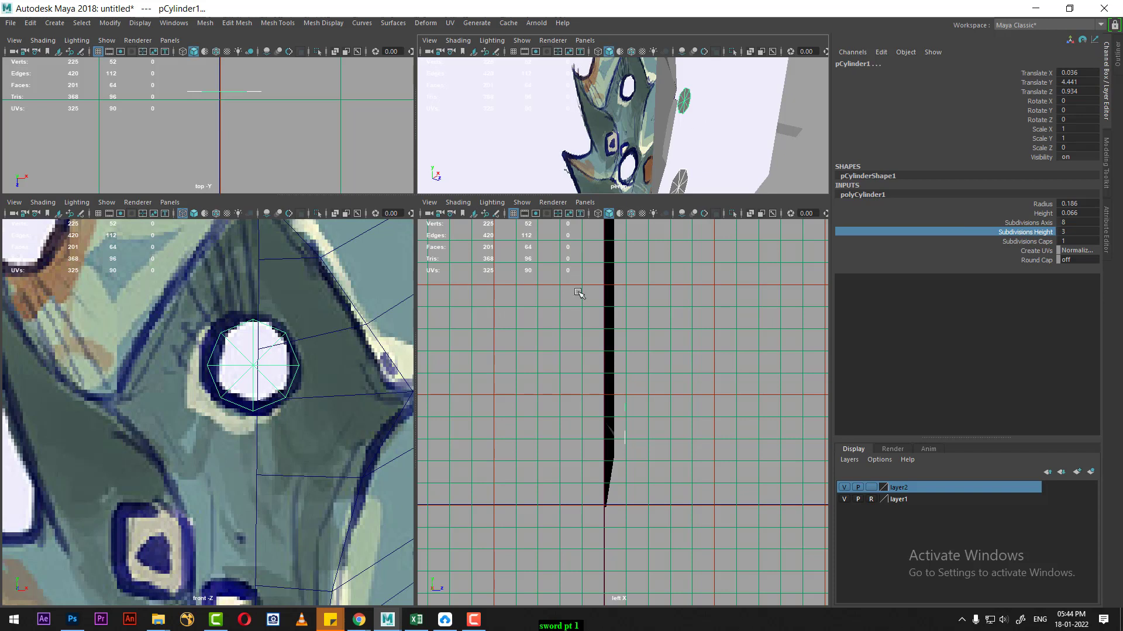
{"action": "left_click", "coordinate": [705, 336]}
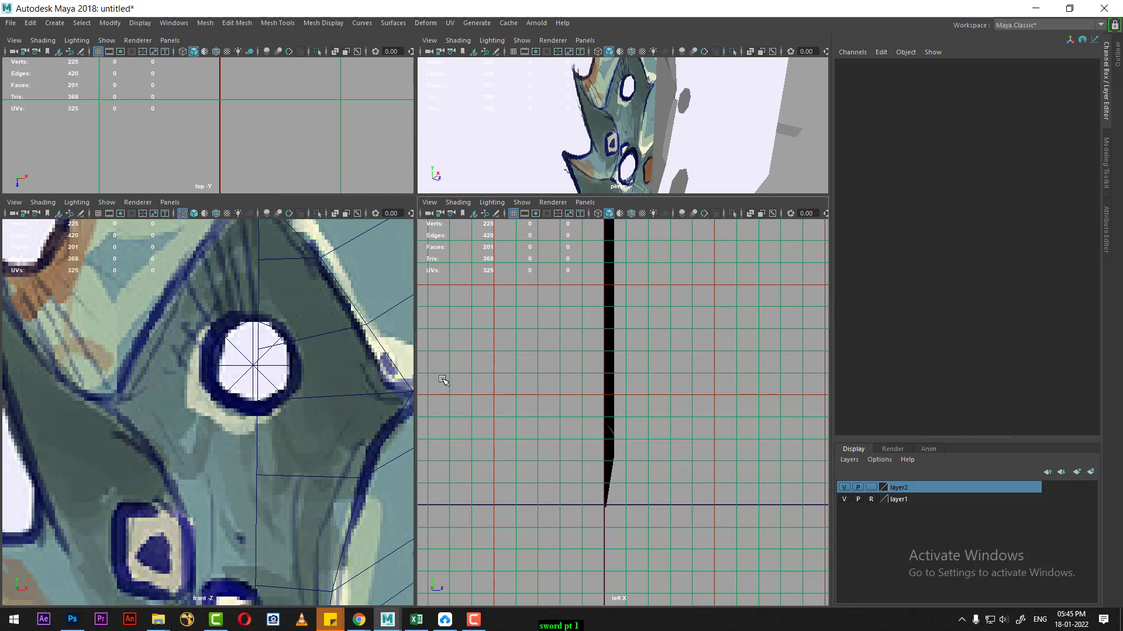
Draw a stray extra cylinder in the front view, then delete it.
{"action": "left_click", "coordinate": [54, 23]}
{"action": "mouse_move", "coordinate": [90, 65]}
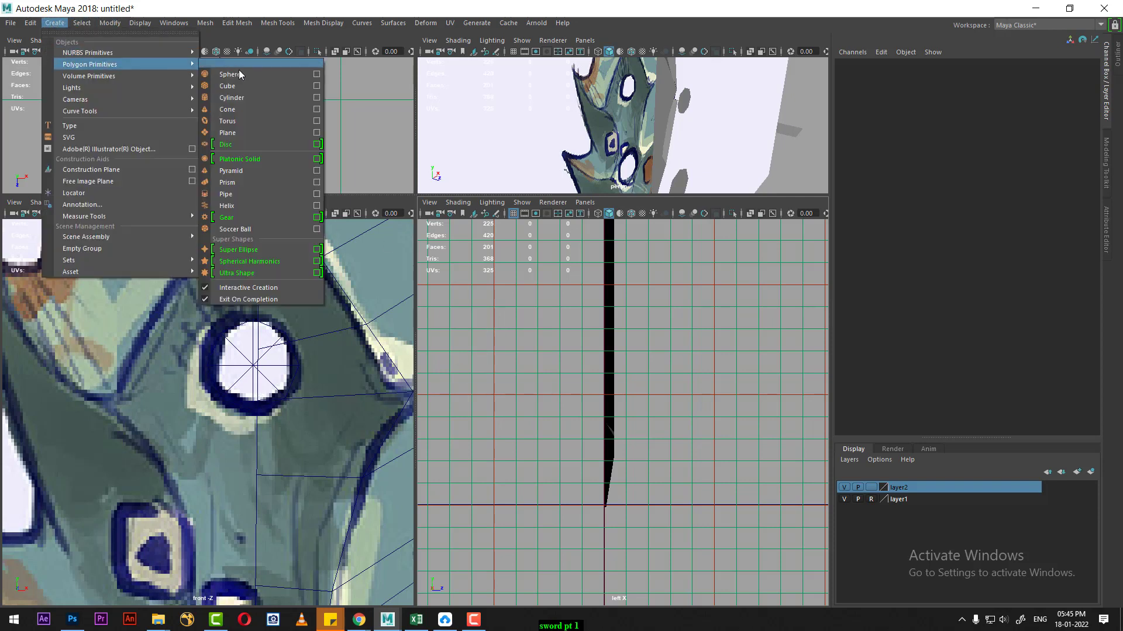
{"action": "left_click", "coordinate": [253, 99]}
{"action": "left_click_drag", "start_coordinate": [195, 460], "coordinate": [218, 482]}
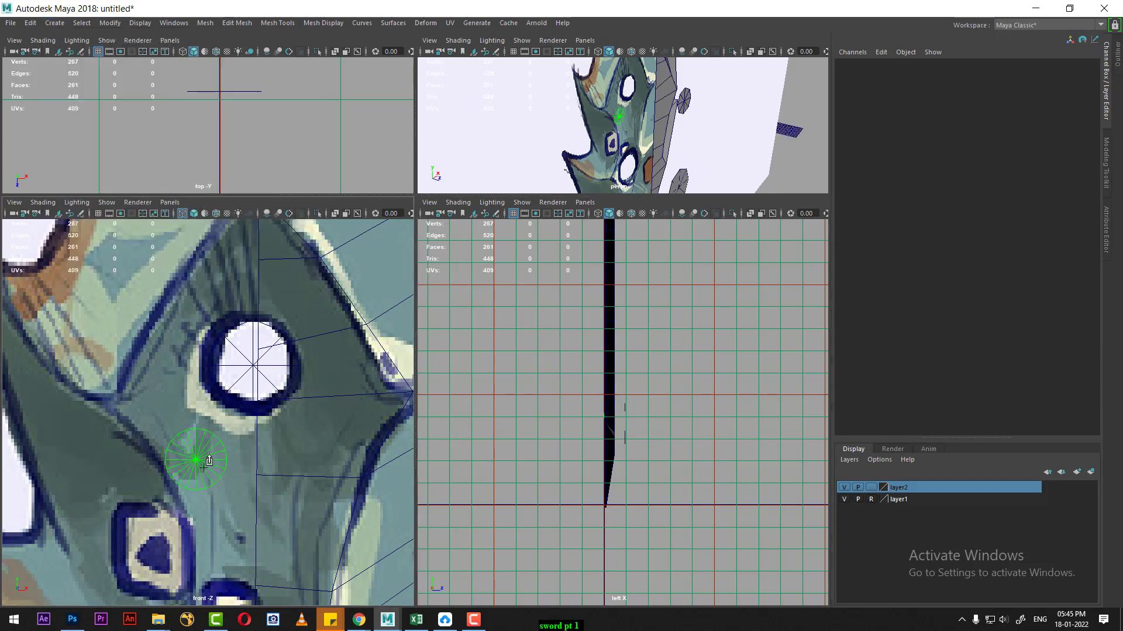
{"action": "left_click_drag", "start_coordinate": [197, 409], "coordinate": [217, 363]}
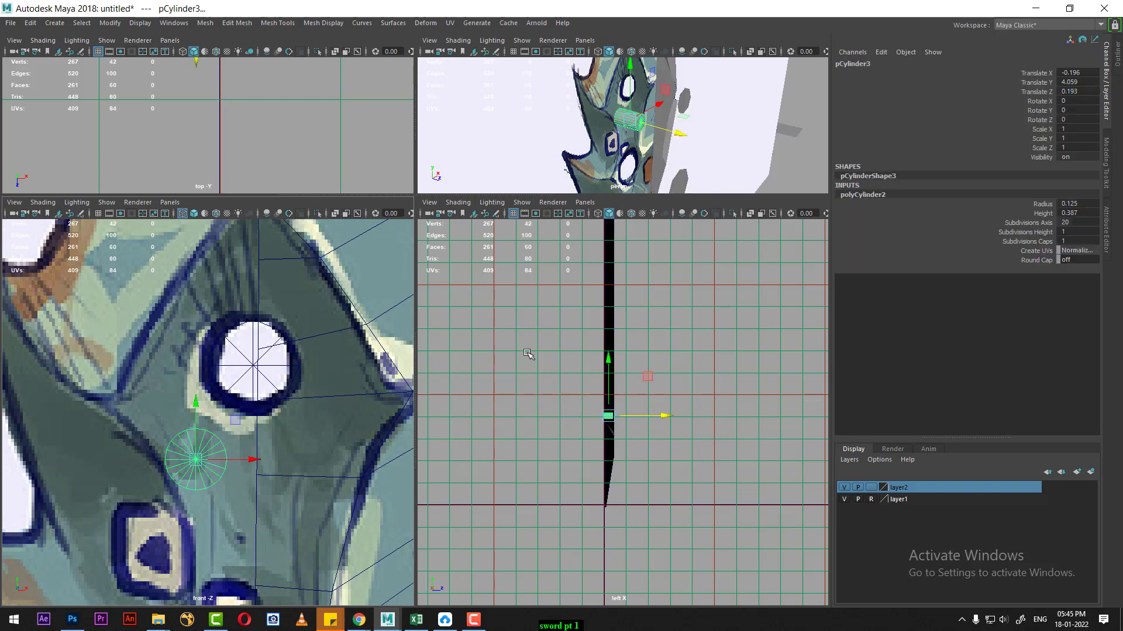
{"action": "key", "text": "Delete"}
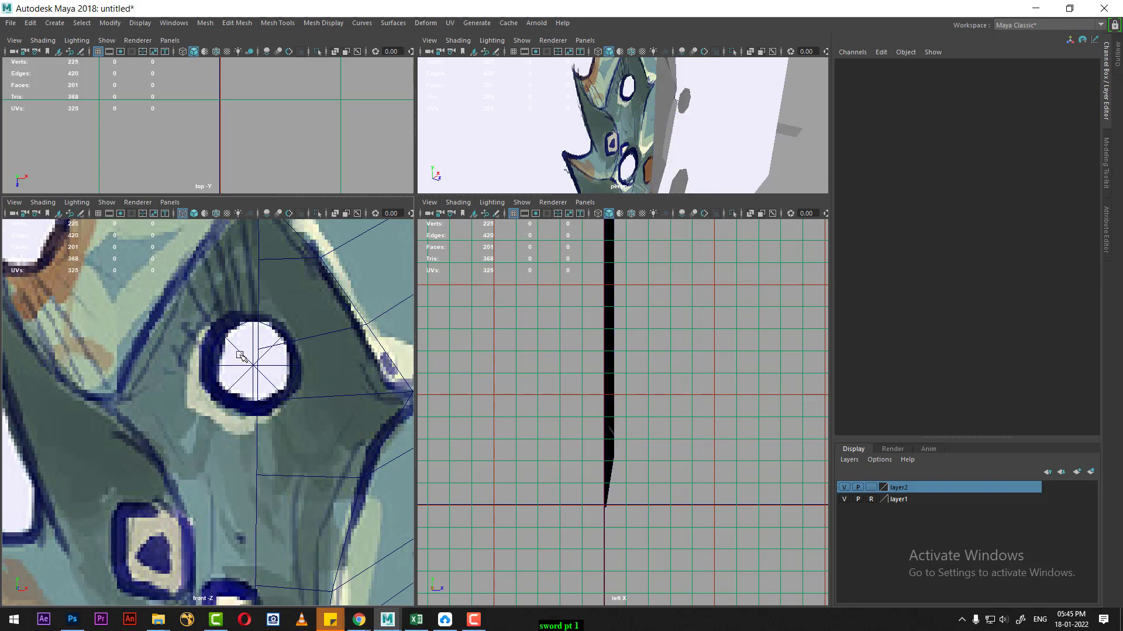
Nudge pCylinder1 along X to centre it in the hole.
{"action": "left_click_drag", "start_coordinate": [239, 354], "coordinate": [233, 381]}
{"action": "scroll", "coordinate": [228, 389], "scroll_direction": "up", "scroll_amount": 2}
{"action": "scroll", "coordinate": [247, 371], "scroll_direction": "up", "scroll_amount": 2}
{"action": "scroll", "coordinate": [279, 409], "scroll_direction": "up", "scroll_amount": 2}
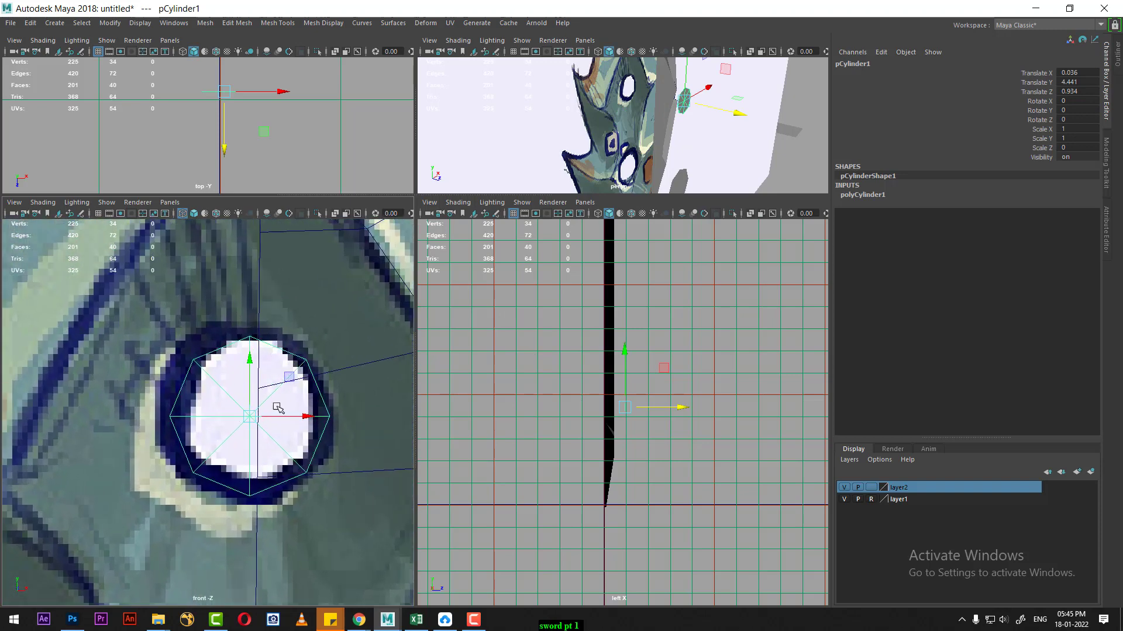
{"action": "middle_click_drag", "start_coordinate": [279, 408], "coordinate": [275, 390], "text": "alt"}
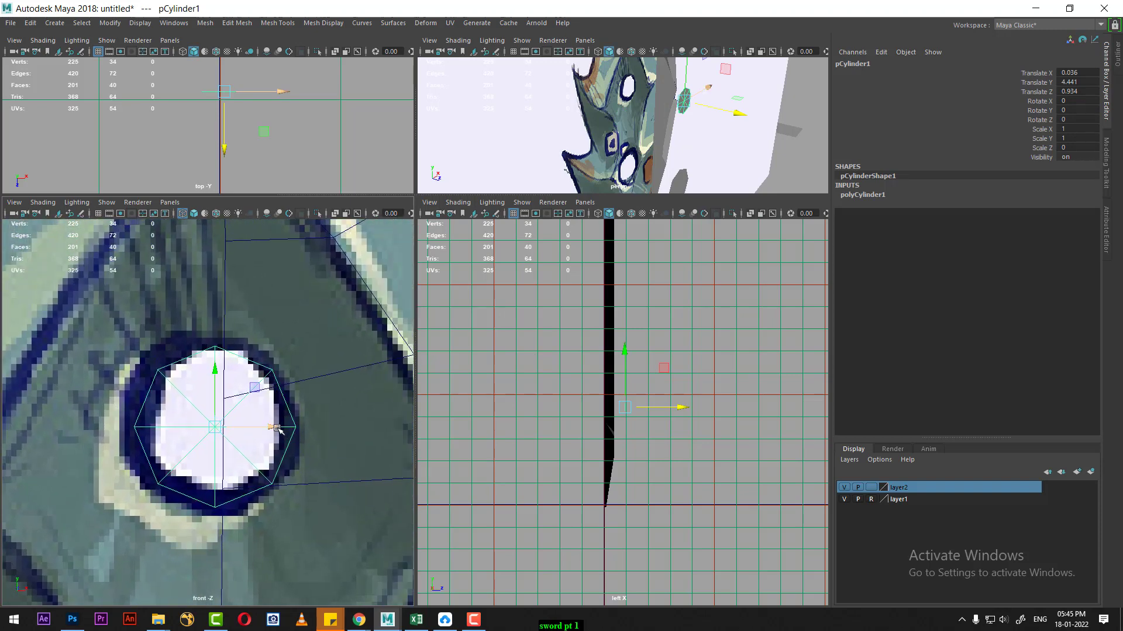
{"action": "left_click_drag", "start_coordinate": [278, 429], "coordinate": [286, 428]}
Select the blade mesh in a maximized front view and toggle vertex mode on and off.
{"action": "left_click", "coordinate": [290, 396]}
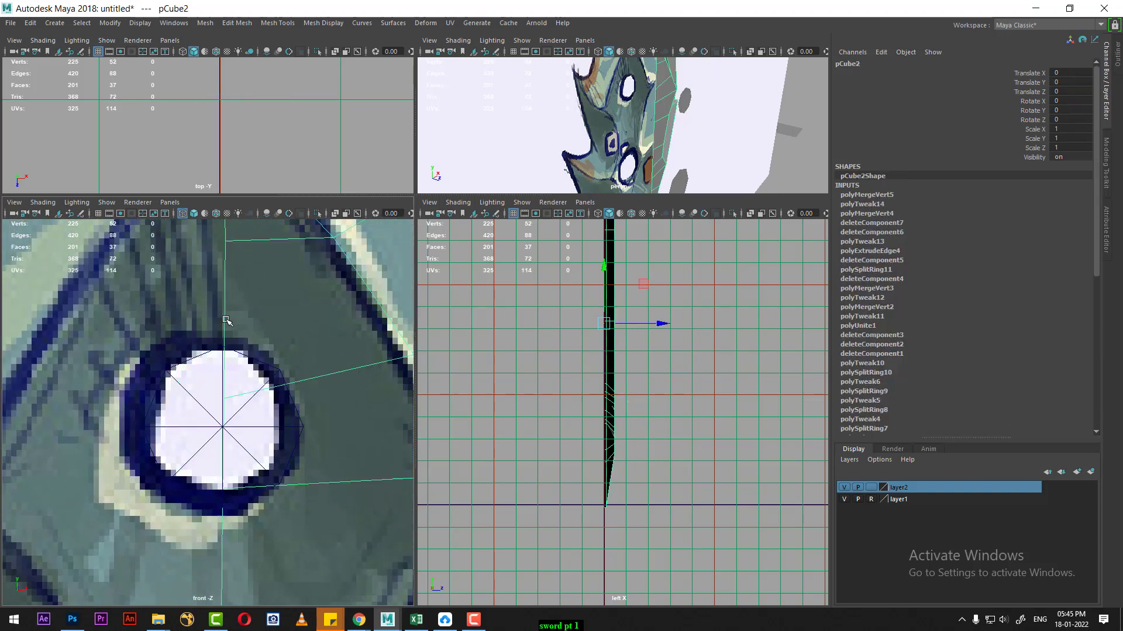
{"action": "key", "text": "space"}
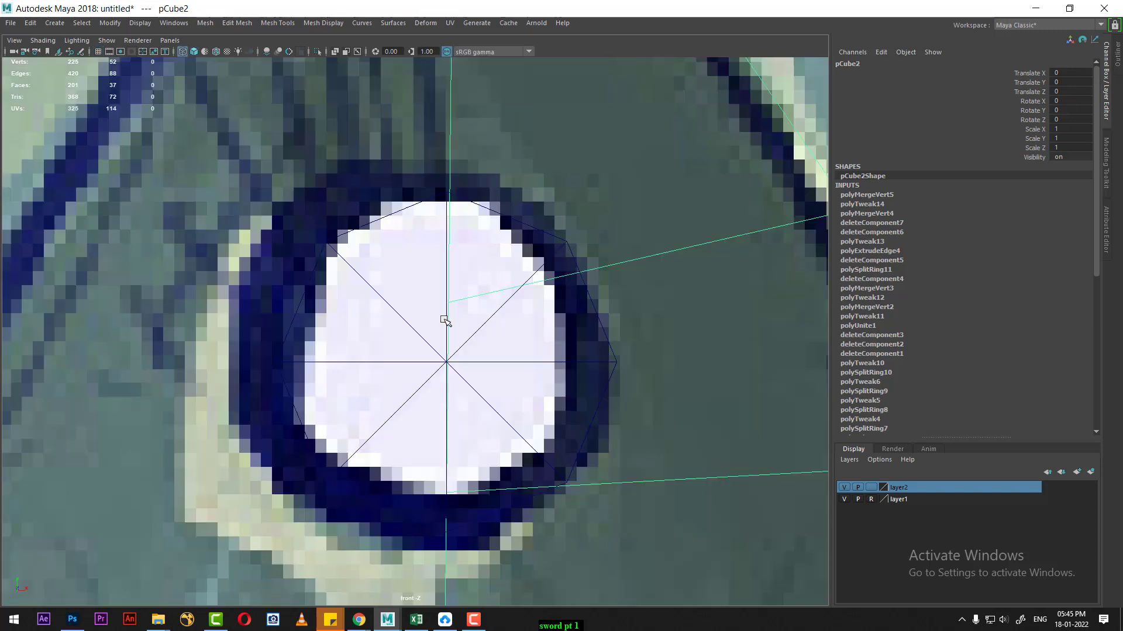
{"action": "scroll", "coordinate": [532, 306], "scroll_direction": "down", "scroll_amount": 1}
{"action": "scroll", "coordinate": [452, 268], "scroll_direction": "down", "scroll_amount": 2}
{"action": "scroll", "coordinate": [492, 315], "scroll_direction": "up", "scroll_amount": 1}
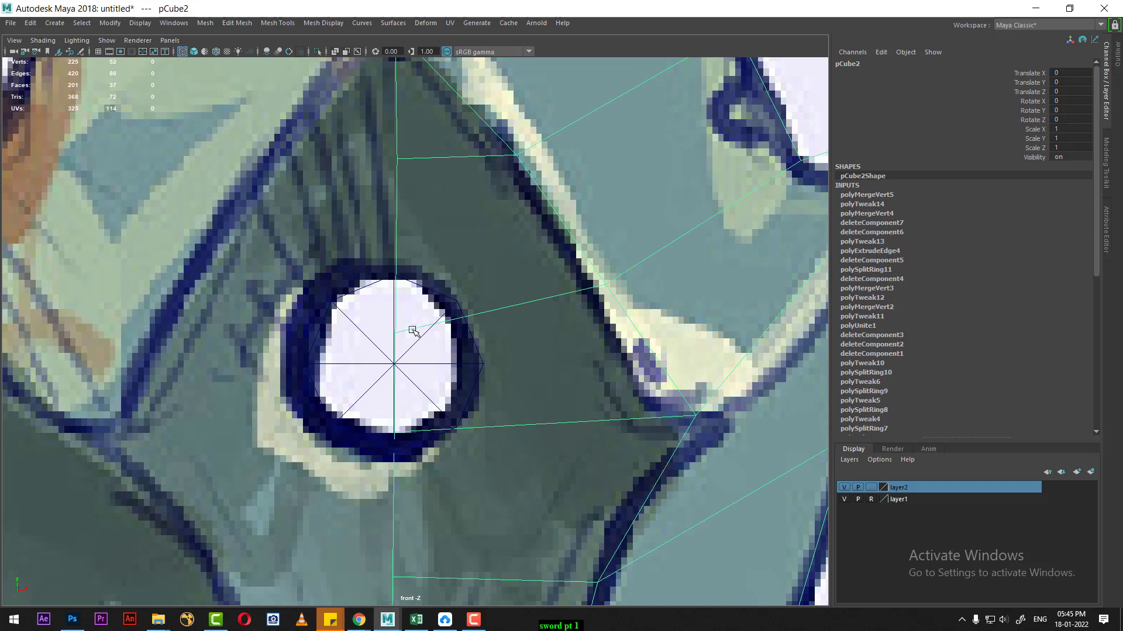
{"action": "scroll", "coordinate": [412, 331], "scroll_direction": "up", "scroll_amount": 1}
{"action": "scroll", "coordinate": [411, 331], "scroll_direction": "up", "scroll_amount": 1}
{"action": "right_click_drag", "start_coordinate": [437, 327], "coordinate": [390, 337]}
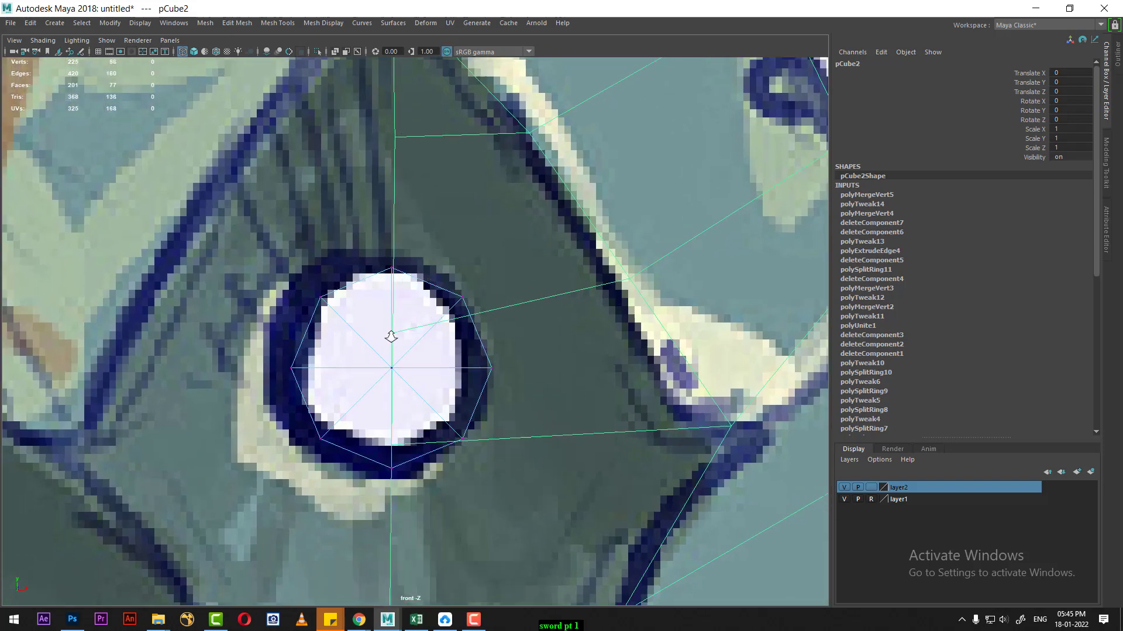
{"action": "scroll", "coordinate": [390, 337], "scroll_direction": "up", "scroll_amount": 1}
{"action": "right_click_drag", "start_coordinate": [520, 308], "coordinate": [439, 357]}
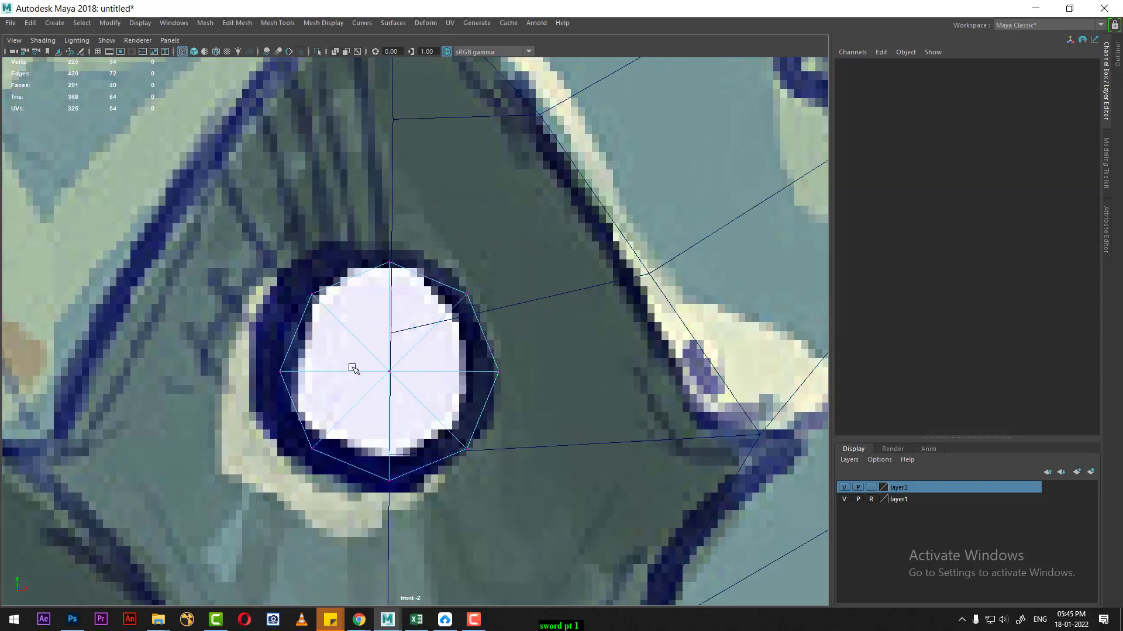
Put pCylinder1 on a new template layer, layer3, and reselect pCube2.
{"action": "left_click", "coordinate": [354, 369]}
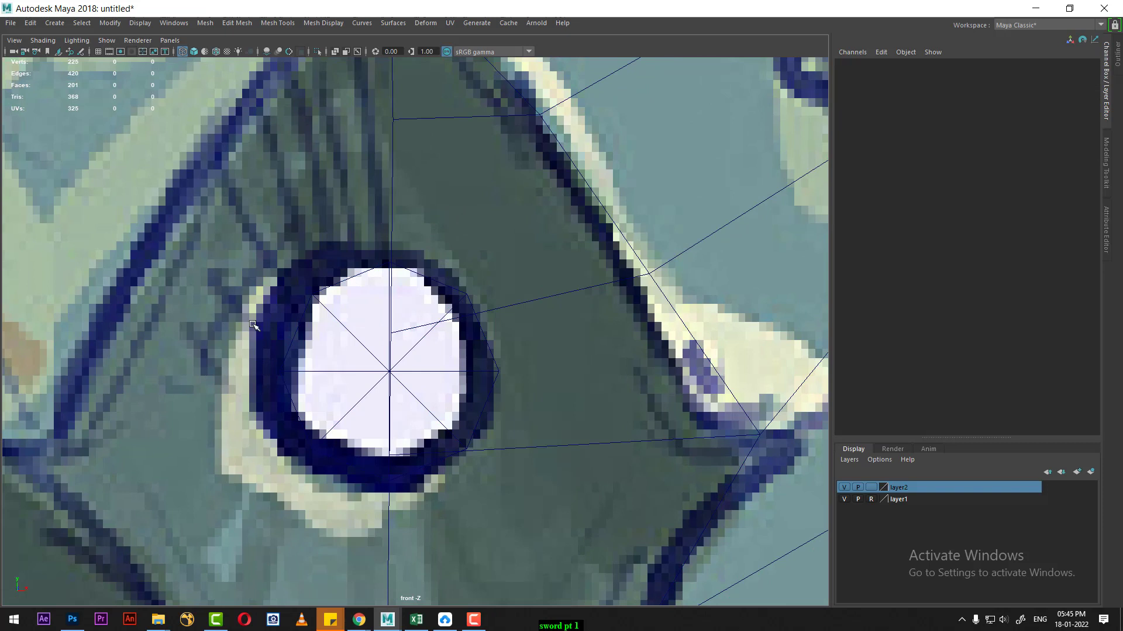
{"action": "left_click", "coordinate": [1090, 473]}
{"action": "left_click", "coordinate": [871, 487]}
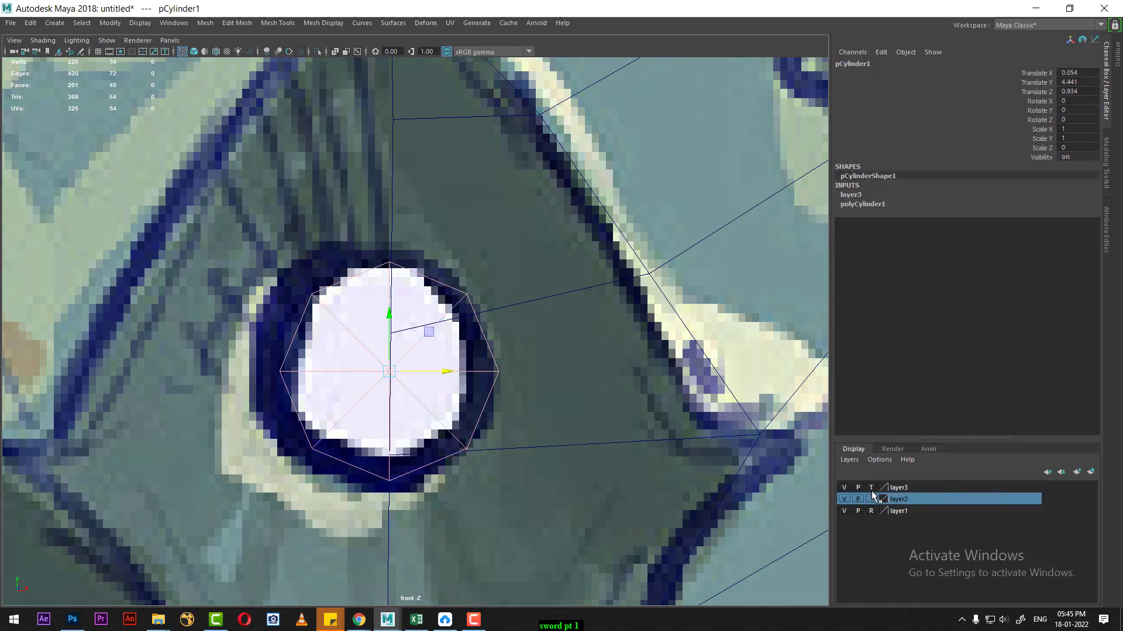
{"action": "left_click", "coordinate": [506, 327]}
{"action": "scroll", "coordinate": [484, 325], "scroll_direction": "up", "scroll_amount": 1}
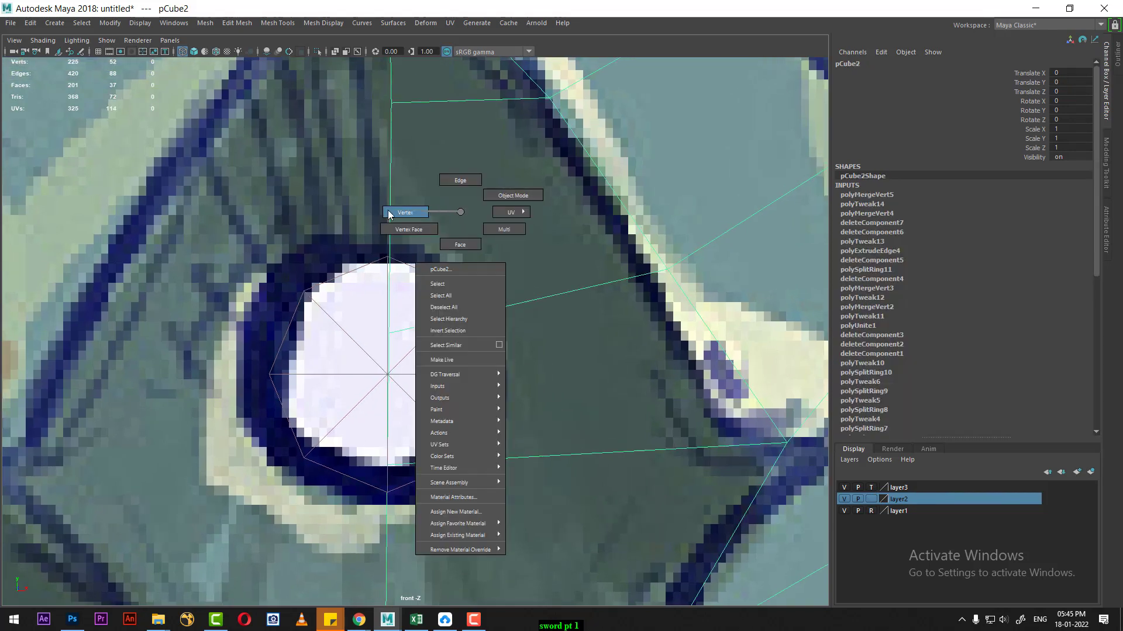
Move blade vertices onto the top and bottom of the hole circle.
{"action": "right_click_drag", "start_coordinate": [464, 228], "coordinate": [410, 217]}
{"action": "left_click", "coordinate": [388, 332]}
{"action": "left_click_drag", "start_coordinate": [391, 281], "coordinate": [388, 206]}
{"action": "middle_click_drag", "start_coordinate": [388, 206], "coordinate": [306, 350], "text": "alt"}
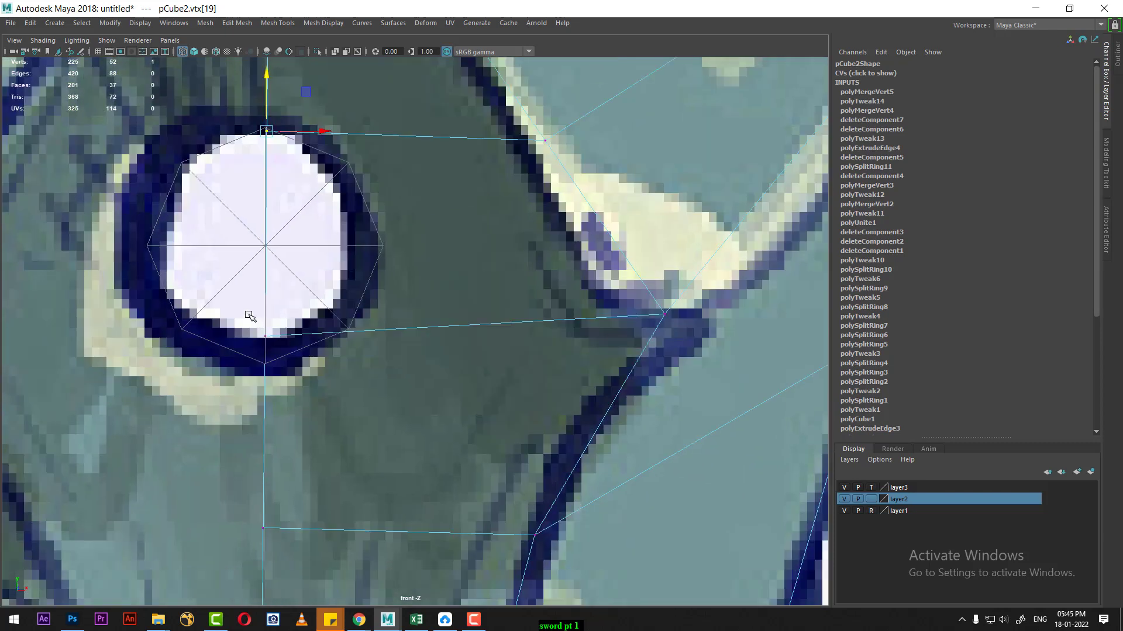
{"action": "left_click", "coordinate": [264, 332]}
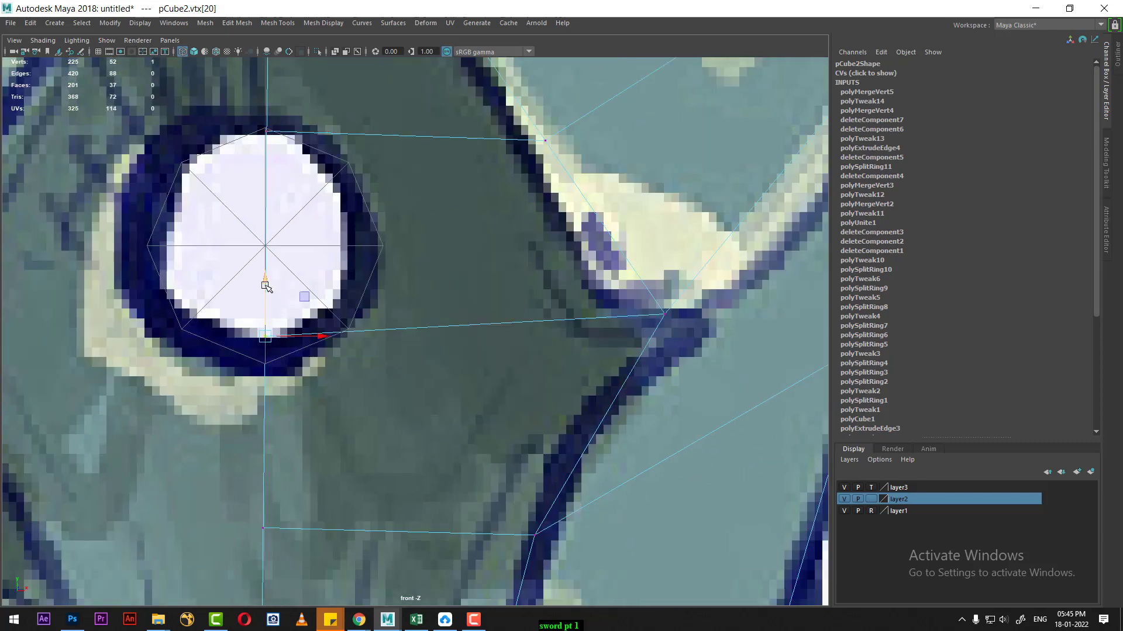
{"action": "left_click_drag", "start_coordinate": [267, 289], "coordinate": [267, 318]}
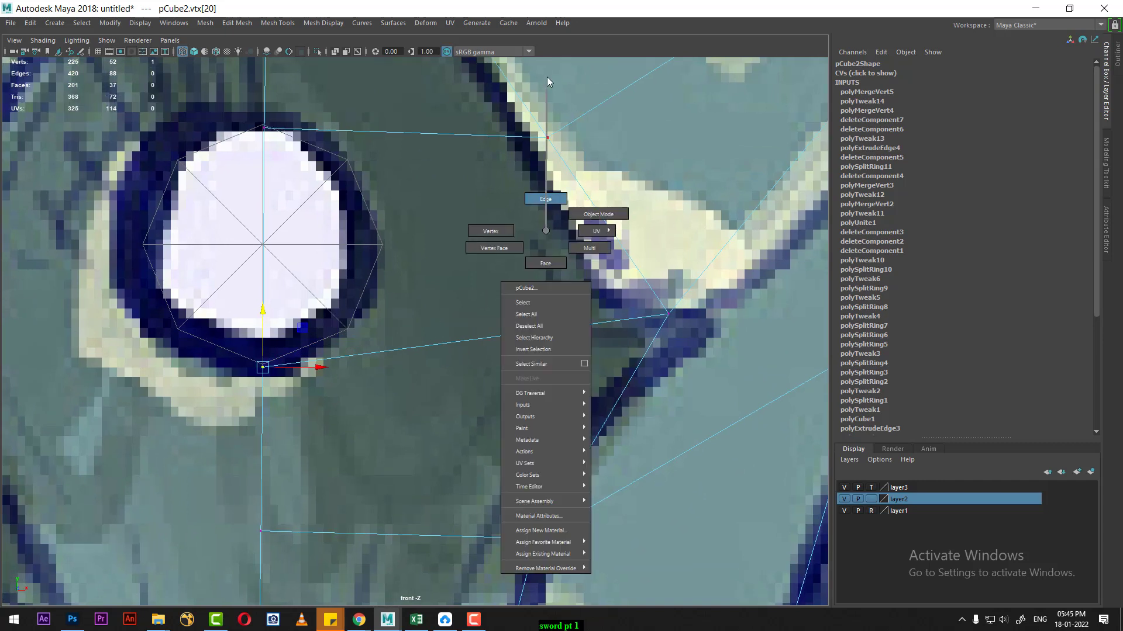
Insert an edge loop across the hole and select its new centre vertex.
{"action": "mouse_move", "coordinate": [538, 233]}
{"action": "right_mouse_down"}
{"action": "mouse_move", "coordinate": [536, 199]}
{"action": "mouse_move", "coordinate": [320, 243]}
{"action": "right_mouse_up"}
{"action": "left_click", "coordinate": [534, 167]}
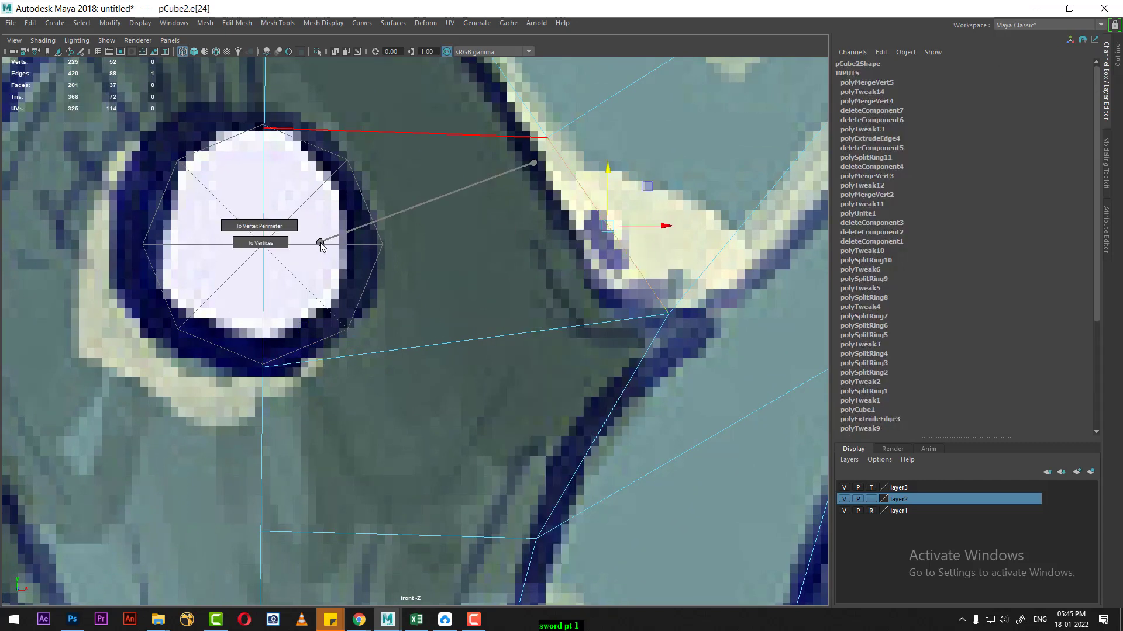
{"action": "right_click_drag", "start_coordinate": [564, 187], "coordinate": [702, 376], "text": "shift"}
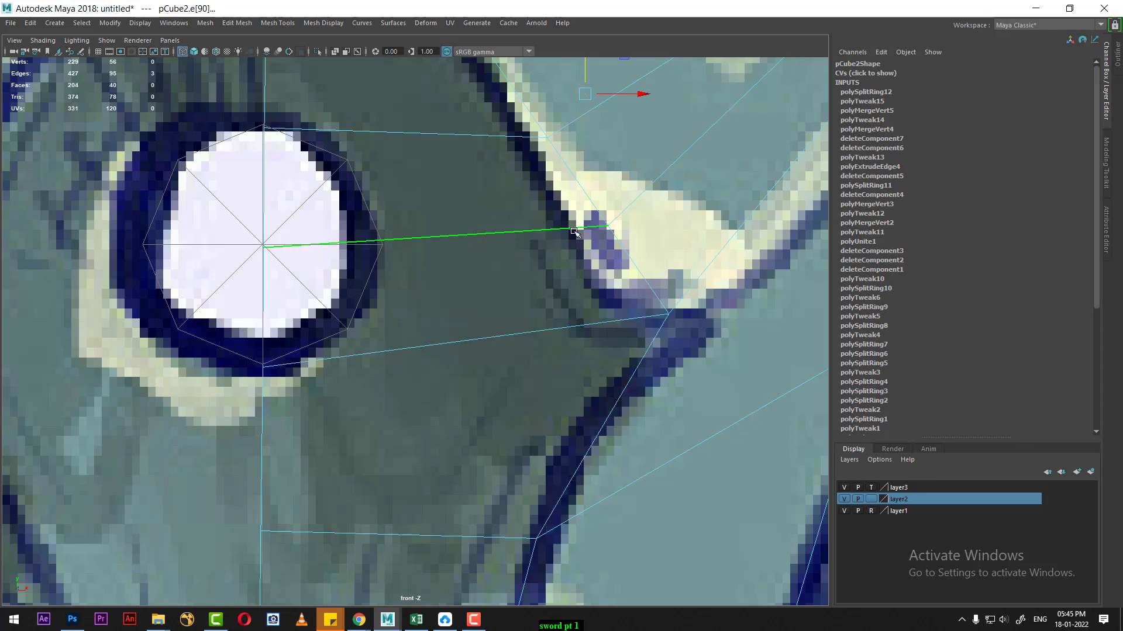
{"action": "right_click_drag", "start_coordinate": [575, 232], "coordinate": [476, 215]}
{"action": "left_click", "coordinate": [264, 244]}
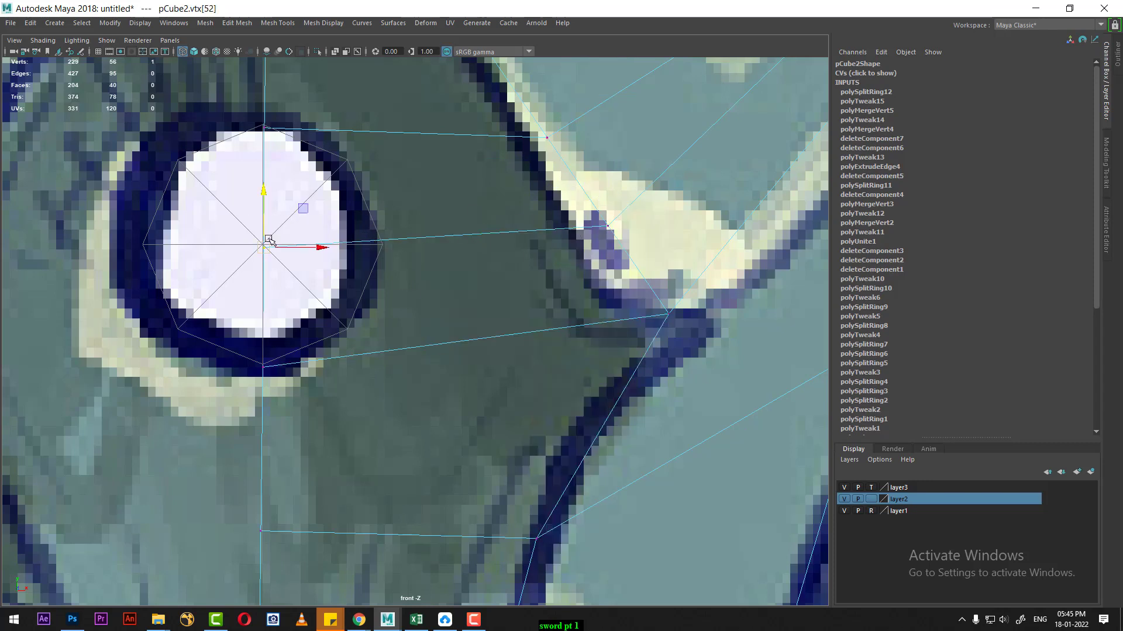
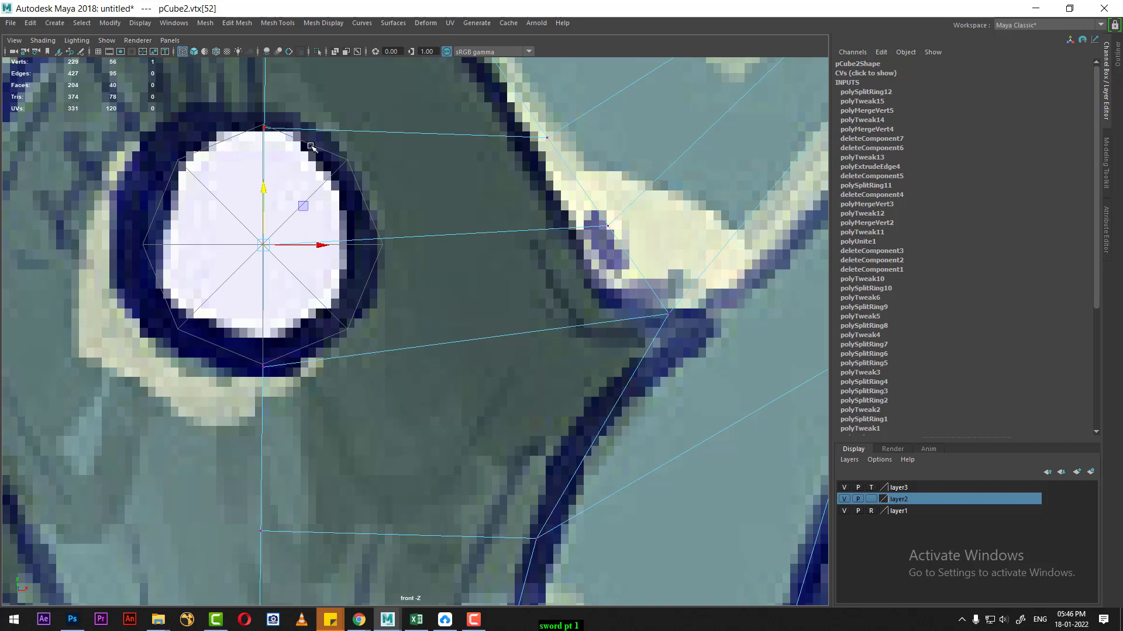
Select the edge ring beside the blade's upper hole and split it with a new edge loop.
{"action": "double_click", "coordinate": [402, 236]}
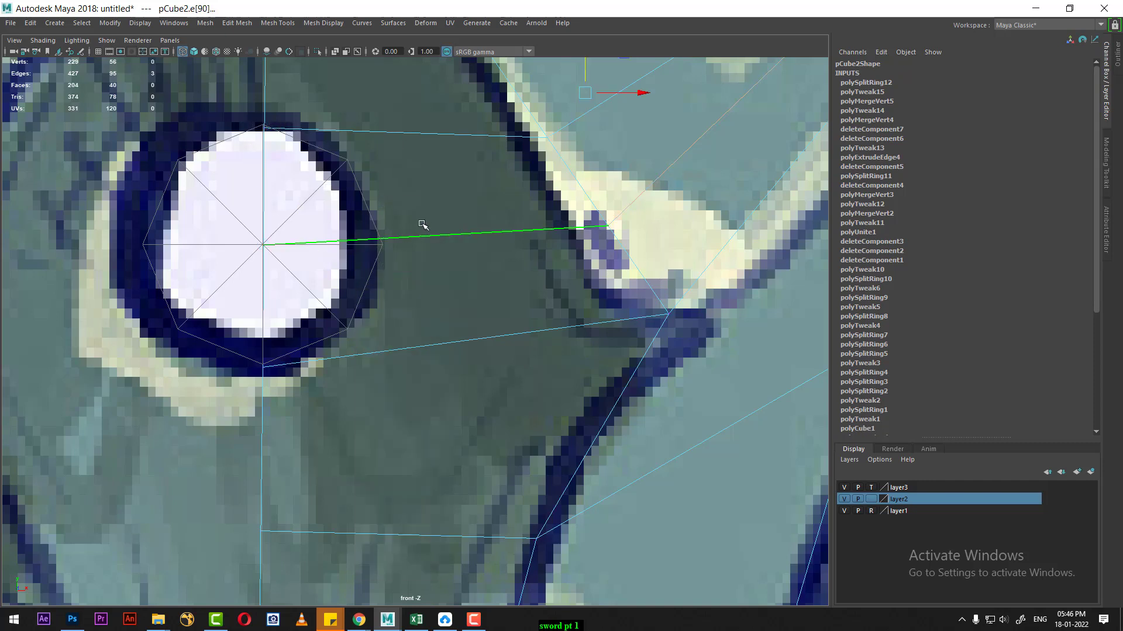
{"action": "scroll", "coordinate": [416, 240], "scroll_direction": "down", "scroll_amount": 10}
{"action": "scroll", "coordinate": [417, 240], "scroll_direction": "up", "scroll_amount": 3}
{"action": "scroll", "coordinate": [562, 208], "scroll_direction": "up", "scroll_amount": 3}
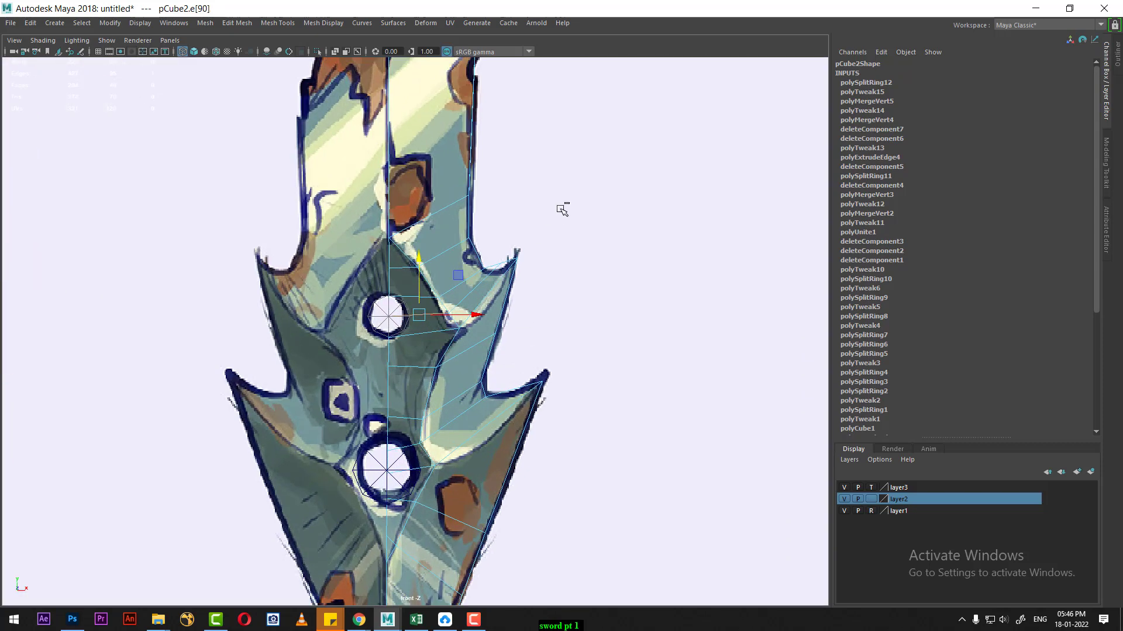
{"action": "right_click", "coordinate": [460, 249], "text": "shift"}
{"action": "right_click_drag", "start_coordinate": [460, 249], "coordinate": [671, 380], "text": "shift"}
Slide the new edge loop along the surface toward the upper hole with the Slide Edge Tool.
{"action": "scroll", "coordinate": [585, 410], "scroll_direction": "up", "scroll_amount": 10}
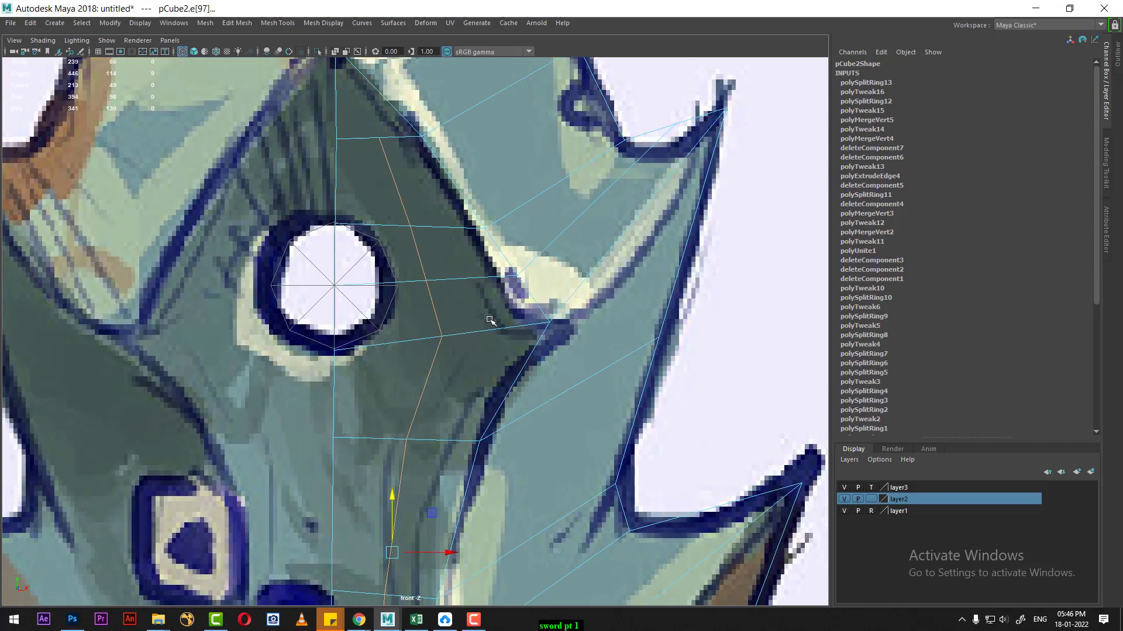
{"action": "scroll", "coordinate": [462, 315], "scroll_direction": "up", "scroll_amount": 2}
{"action": "scroll", "coordinate": [450, 304], "scroll_direction": "up", "scroll_amount": 1}
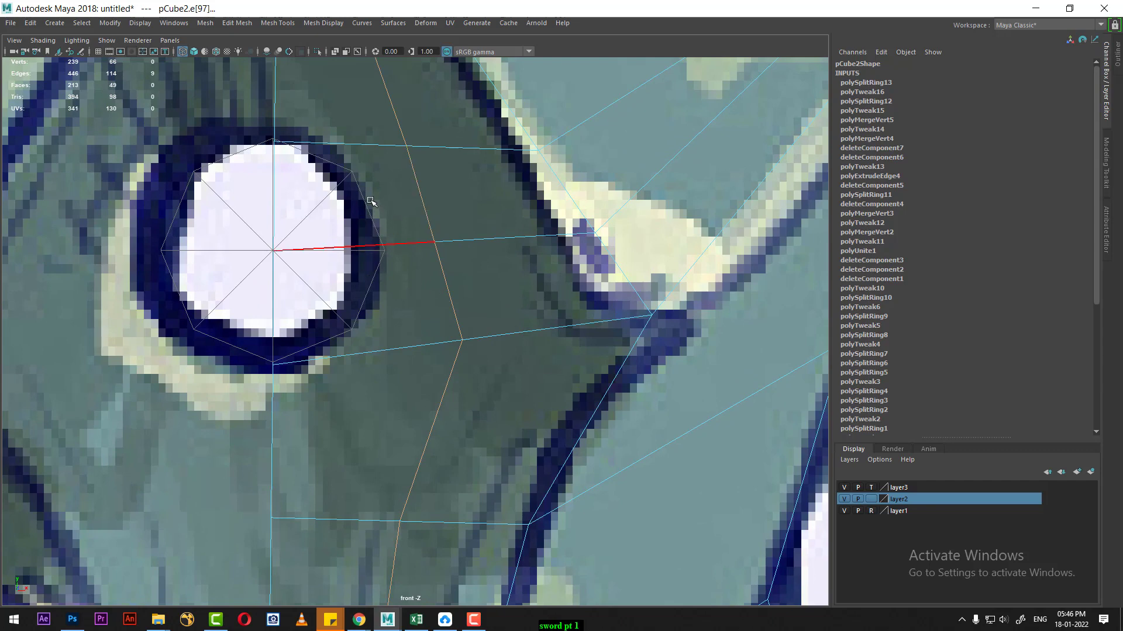
{"action": "scroll", "coordinate": [402, 231], "scroll_direction": "down", "scroll_amount": 5}
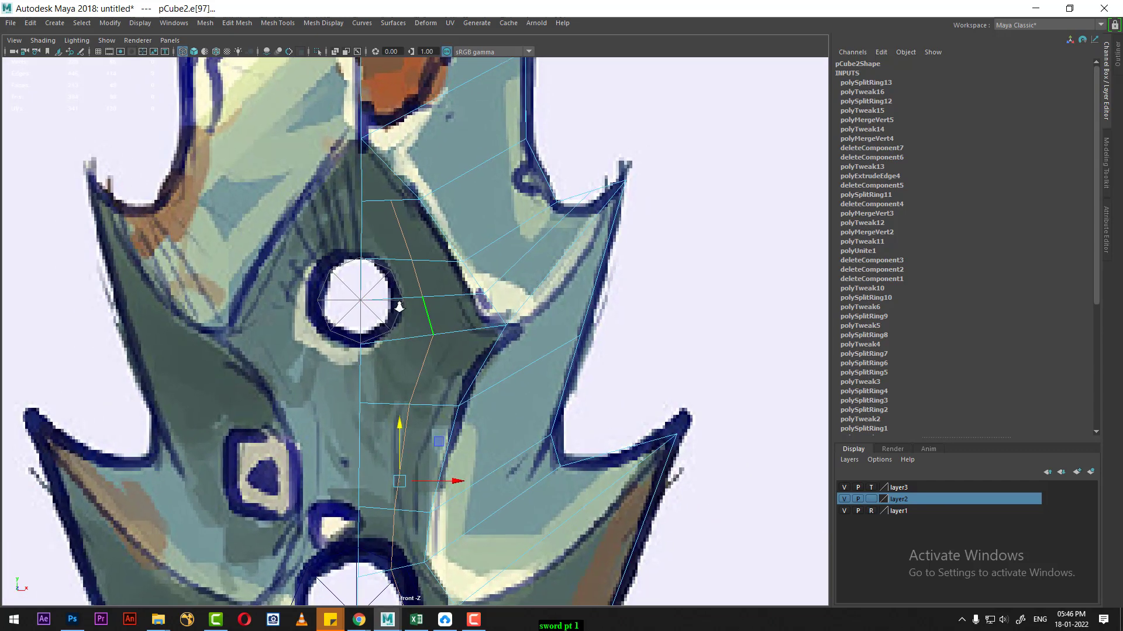
{"action": "middle_click_drag", "start_coordinate": [395, 368], "coordinate": [395, 175], "text": "alt"}
{"action": "scroll", "coordinate": [391, 323], "scroll_direction": "down", "scroll_amount": 2}
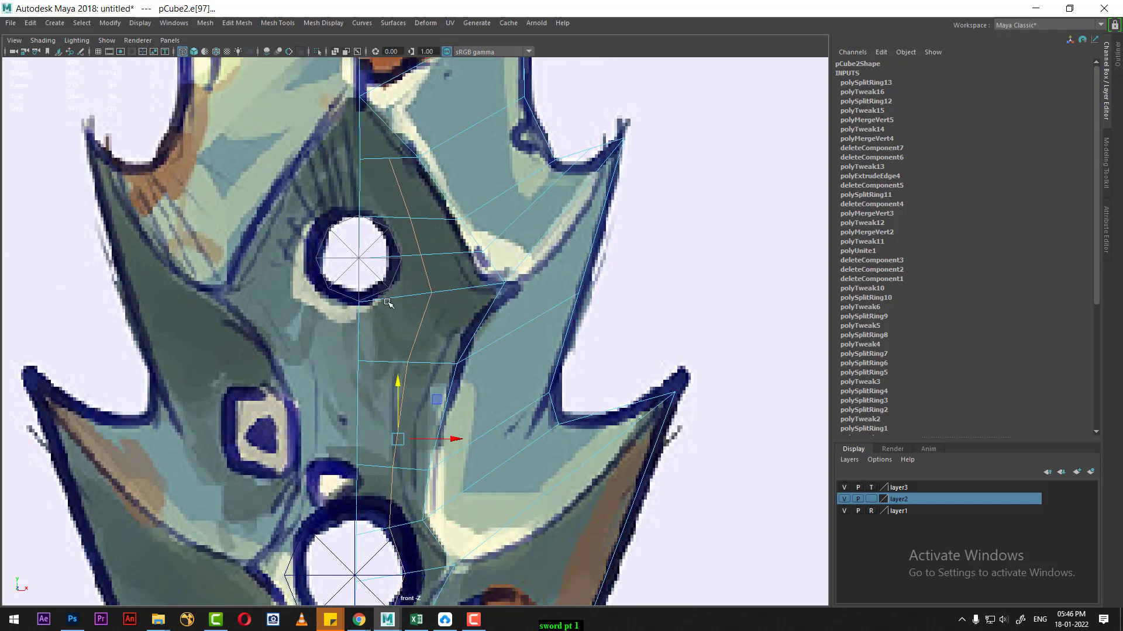
{"action": "scroll", "coordinate": [392, 324], "scroll_direction": "up", "scroll_amount": 2}
{"action": "scroll", "coordinate": [372, 254], "scroll_direction": "up", "scroll_amount": 1}
{"action": "right_click", "coordinate": [392, 198], "text": "shift"}
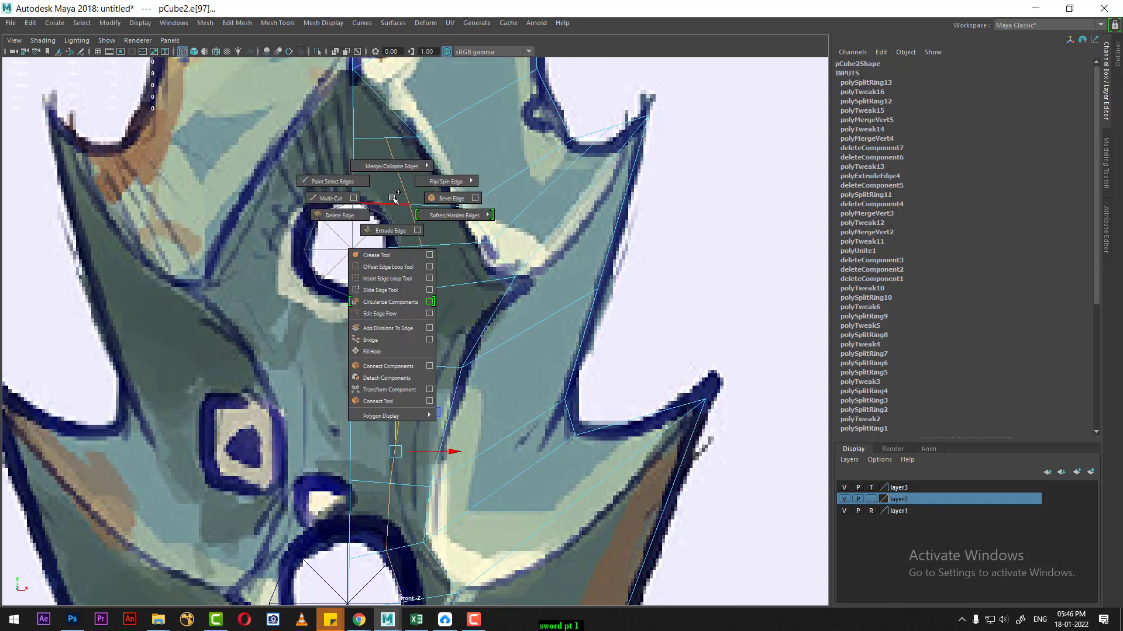
{"action": "left_click", "coordinate": [392, 290]}
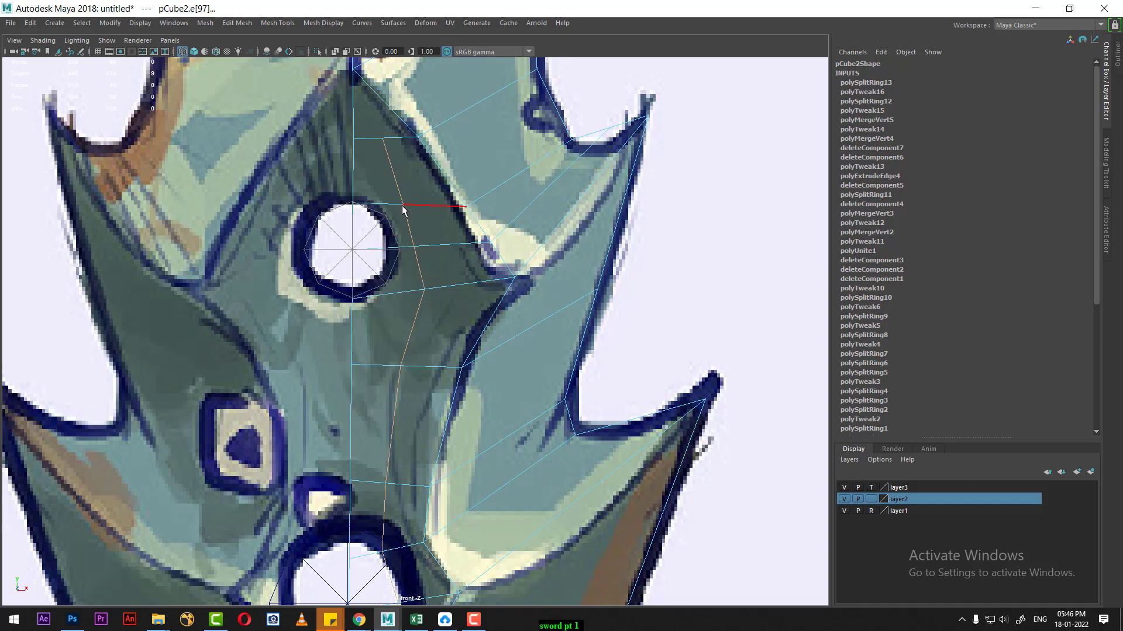
{"action": "mouse_move", "coordinate": [413, 207]}
{"action": "left_mouse_down"}
{"action": "mouse_move", "coordinate": [394, 210]}
{"action": "mouse_move", "coordinate": [401, 233]}
{"action": "left_mouse_up"}
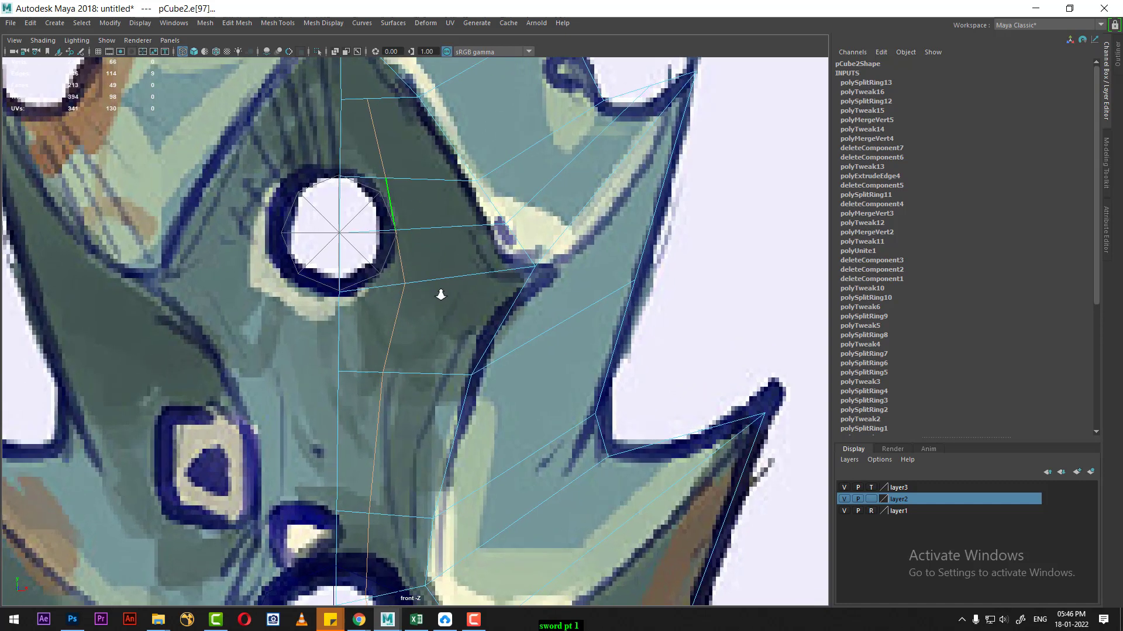
Move the vertices beside the hole onto its octagon outline.
{"action": "scroll", "coordinate": [402, 233], "scroll_direction": "up", "scroll_amount": 1}
{"action": "key", "text": "w"}
{"action": "scroll", "coordinate": [358, 174], "scroll_direction": "up", "scroll_amount": 1}
{"action": "left_click", "coordinate": [380, 153]}
{"action": "scroll", "coordinate": [383, 151], "scroll_direction": "up", "scroll_amount": 1}
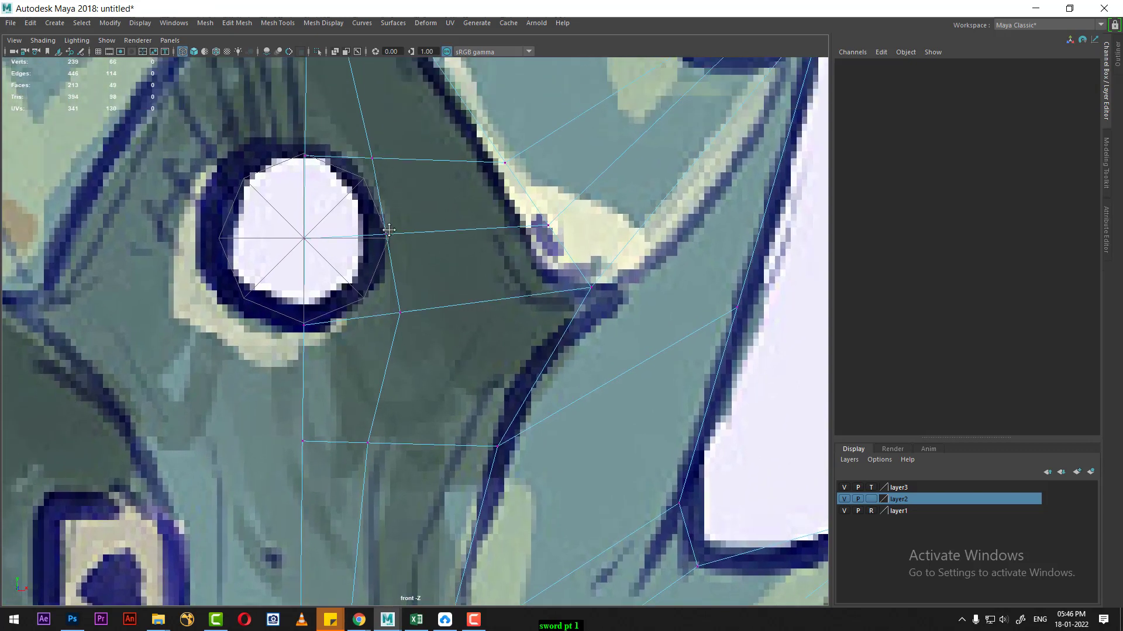
{"action": "scroll", "coordinate": [384, 151], "scroll_direction": "up", "scroll_amount": 2}
{"action": "mouse_move", "coordinate": [385, 151]}
{"action": "left_mouse_down"}
{"action": "mouse_move", "coordinate": [353, 114]}
{"action": "mouse_move", "coordinate": [358, 157]}
{"action": "left_mouse_up"}
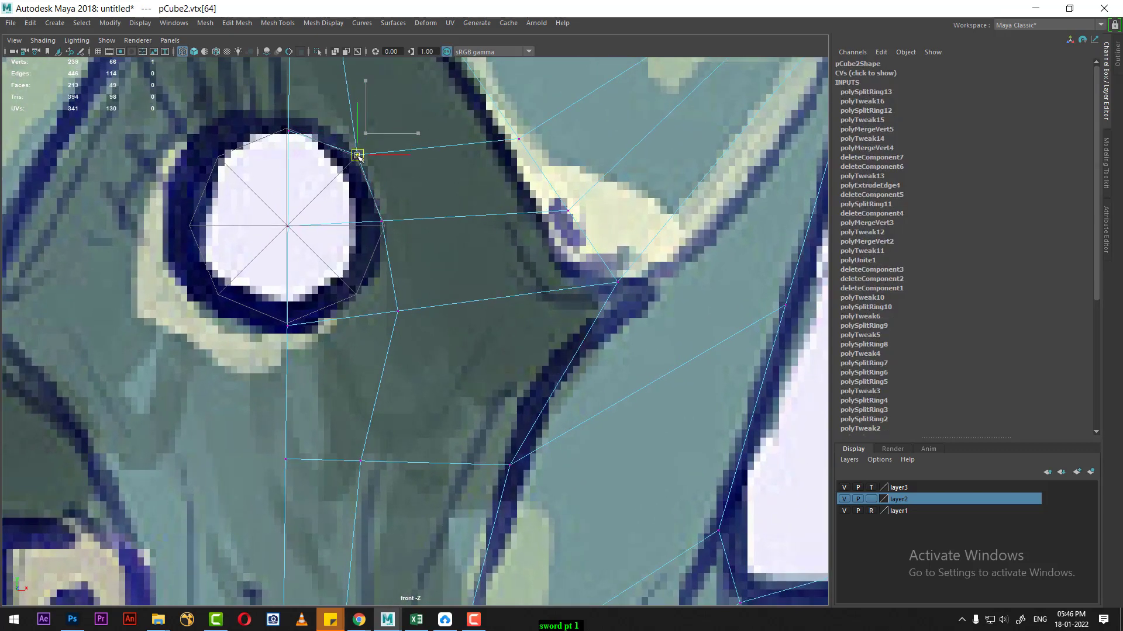
{"action": "scroll", "coordinate": [404, 257], "scroll_direction": "up", "scroll_amount": 1}
{"action": "left_click", "coordinate": [374, 199]}
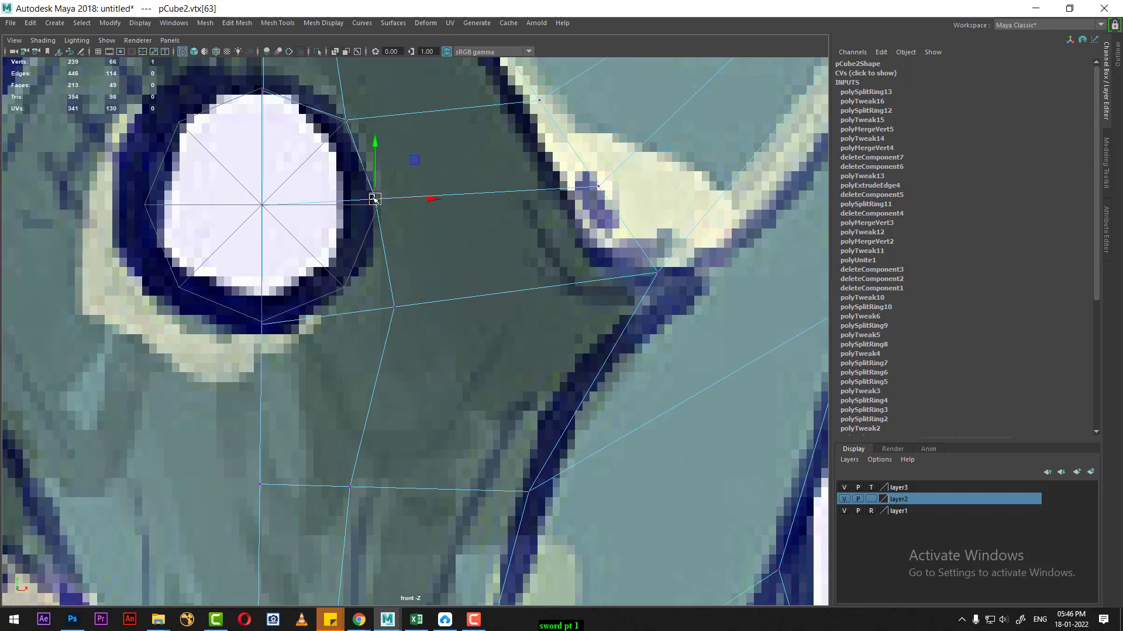
{"action": "left_click_drag", "start_coordinate": [374, 199], "coordinate": [377, 206]}
{"action": "scroll", "coordinate": [392, 295], "scroll_direction": "up", "scroll_amount": 1}
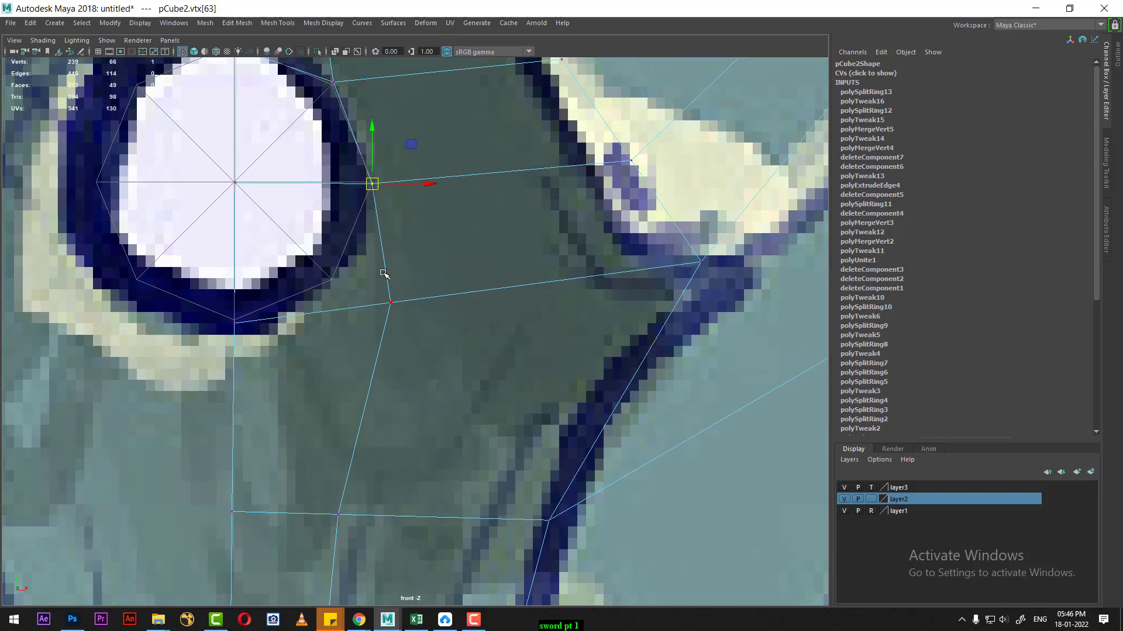
Insert another edge loop below the hole's right vertex, fit its vertices to the outline, and select the new edge.
{"action": "right_click_drag", "start_coordinate": [385, 274], "coordinate": [382, 244]}
{"action": "left_click", "coordinate": [381, 248]}
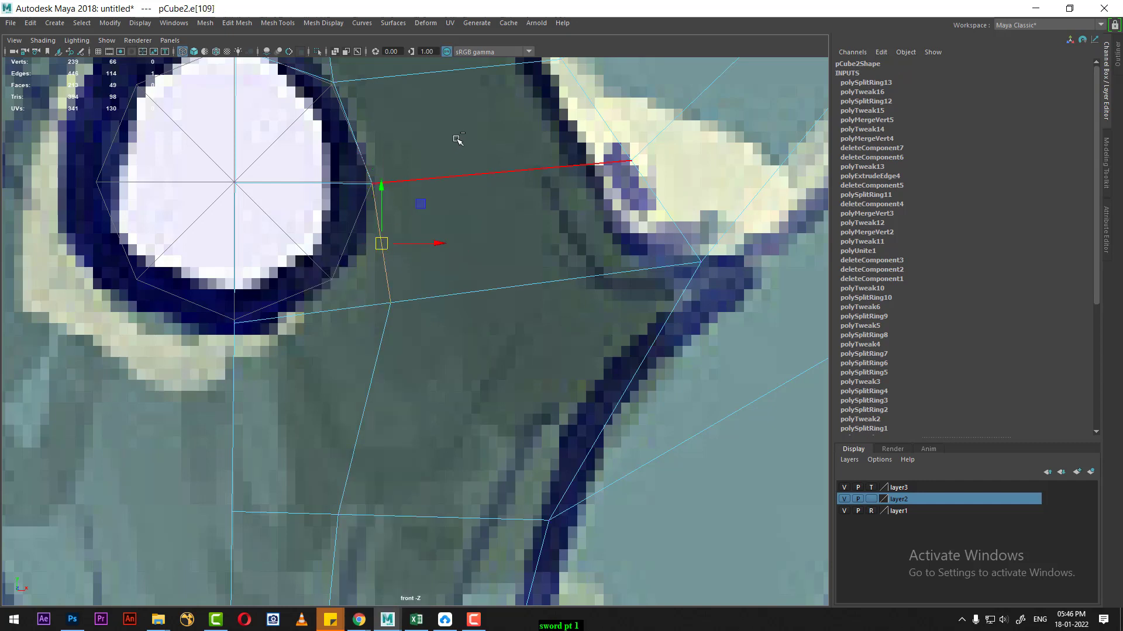
{"action": "right_click_drag", "start_coordinate": [292, 200], "coordinate": [234, 193], "text": "shift"}
{"action": "left_click", "coordinate": [383, 241]}
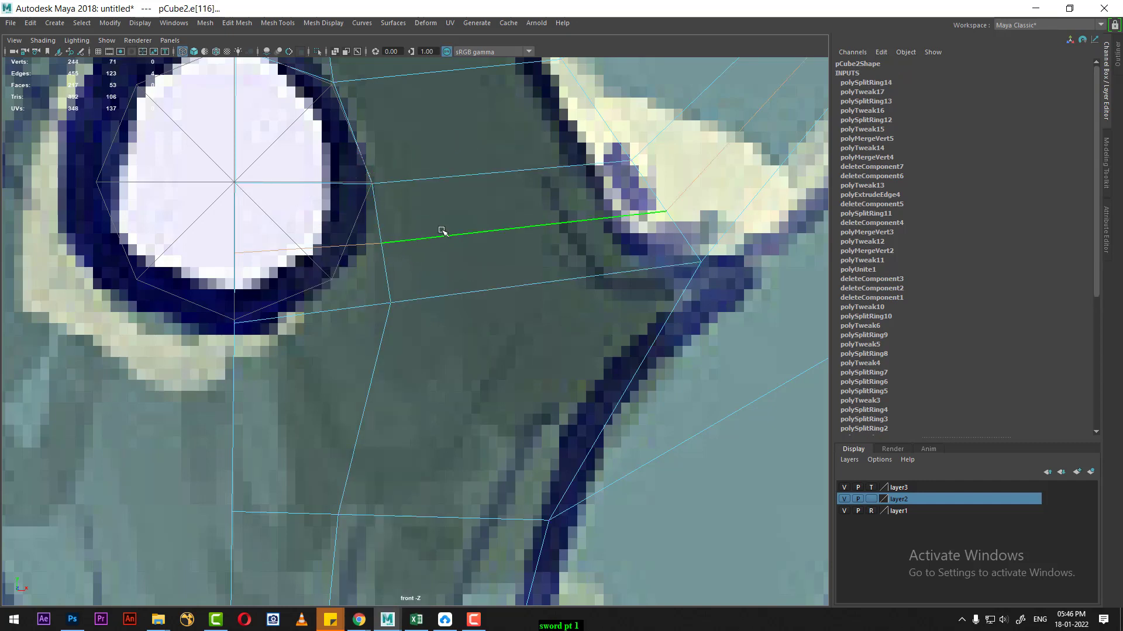
{"action": "right_click_drag", "start_coordinate": [443, 232], "coordinate": [384, 231]}
{"action": "left_click", "coordinate": [381, 245]}
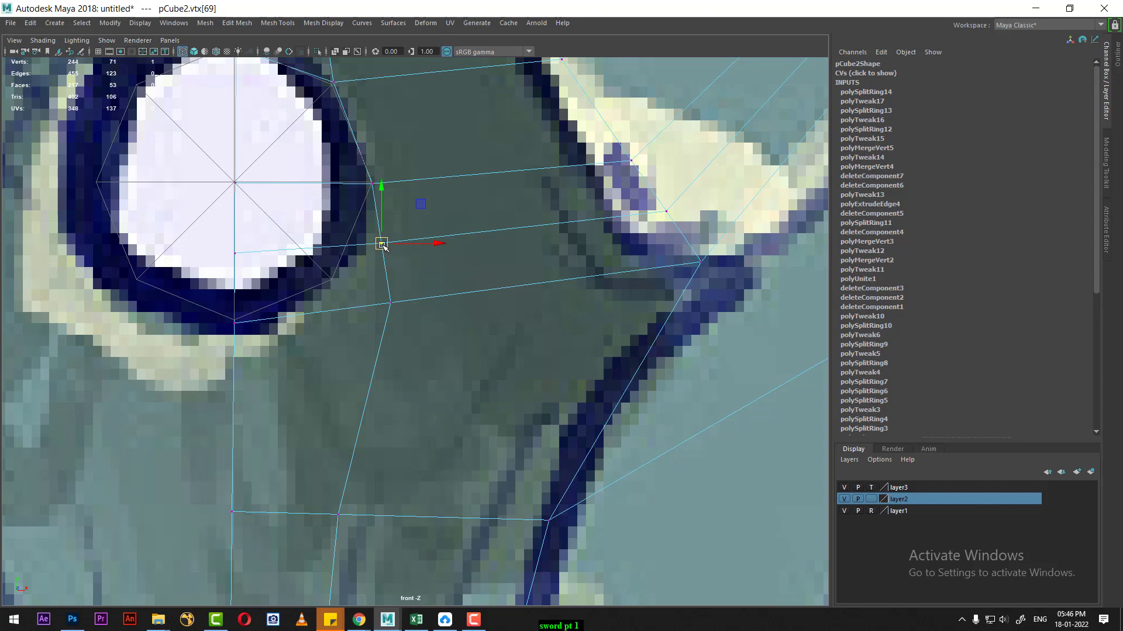
{"action": "left_click", "coordinate": [391, 302]}
{"action": "left_click_drag", "start_coordinate": [391, 303], "coordinate": [341, 284]}
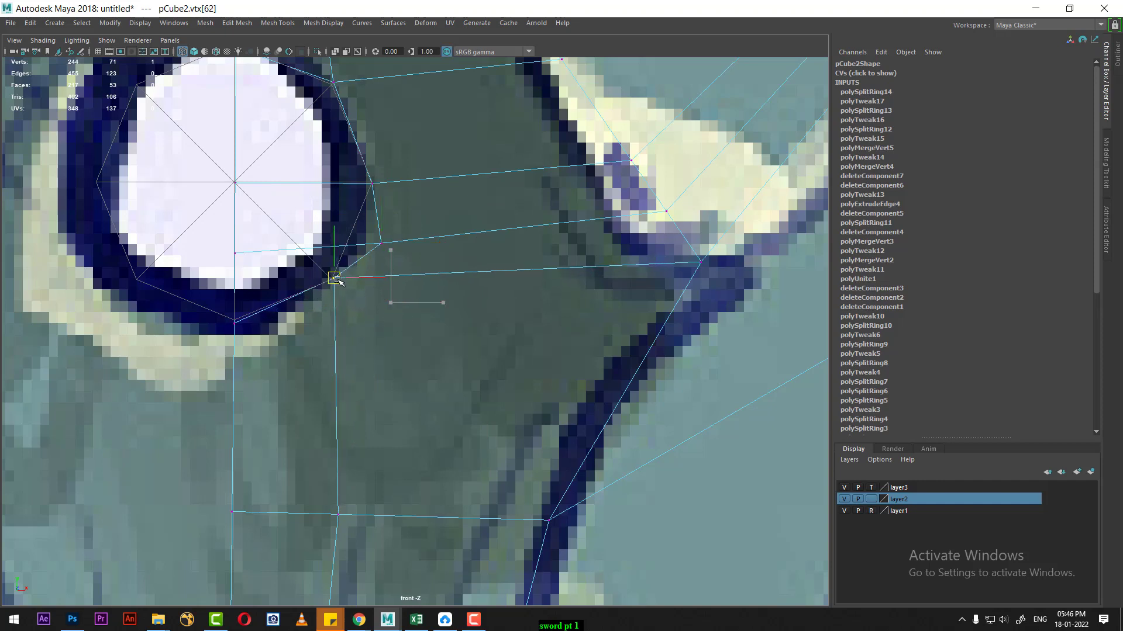
{"action": "left_click", "coordinate": [452, 225]}
{"action": "mouse_move", "coordinate": [433, 240]}
{"action": "right_mouse_down"}
{"action": "mouse_move", "coordinate": [436, 216]}
{"action": "mouse_move", "coordinate": [497, 189]}
{"action": "mouse_move", "coordinate": [378, 280]}
{"action": "right_mouse_up"}
Delete the two faces filling the upper hole's octagon.
{"action": "middle_click_drag", "start_coordinate": [379, 268], "coordinate": [391, 334], "text": "alt"}
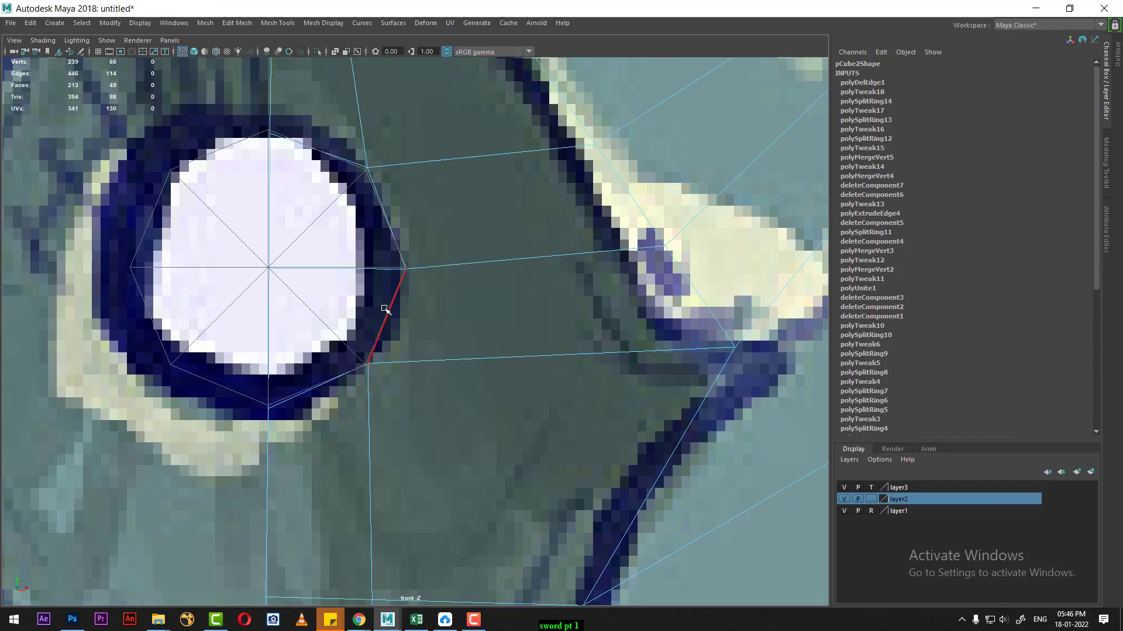
{"action": "right_click_drag", "start_coordinate": [476, 196], "coordinate": [474, 240]}
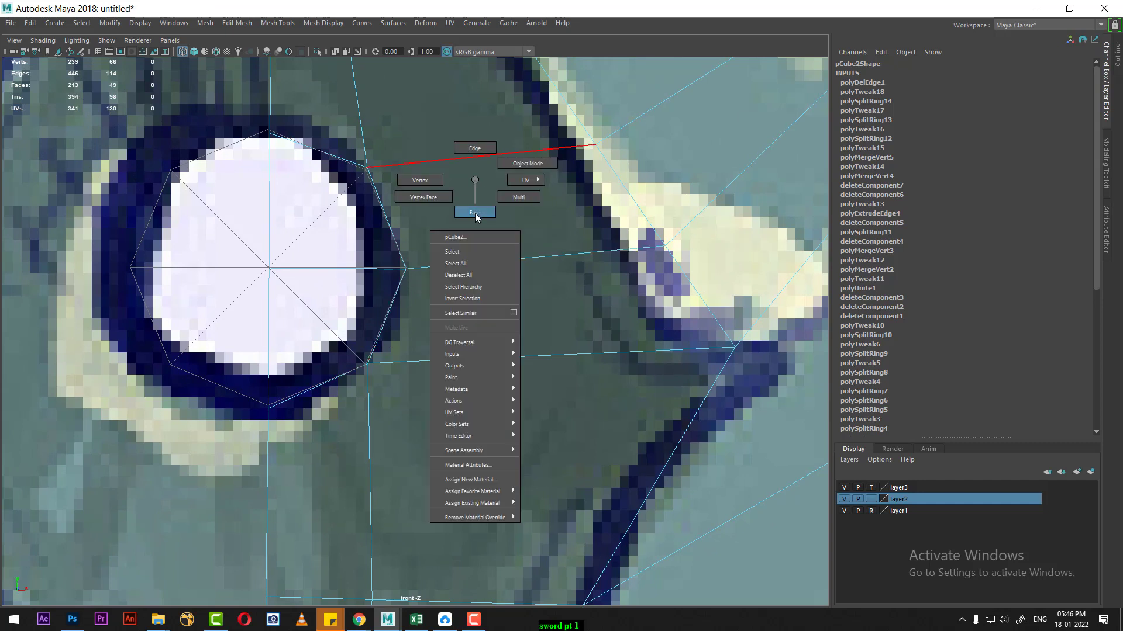
{"action": "left_click", "coordinate": [307, 318]}
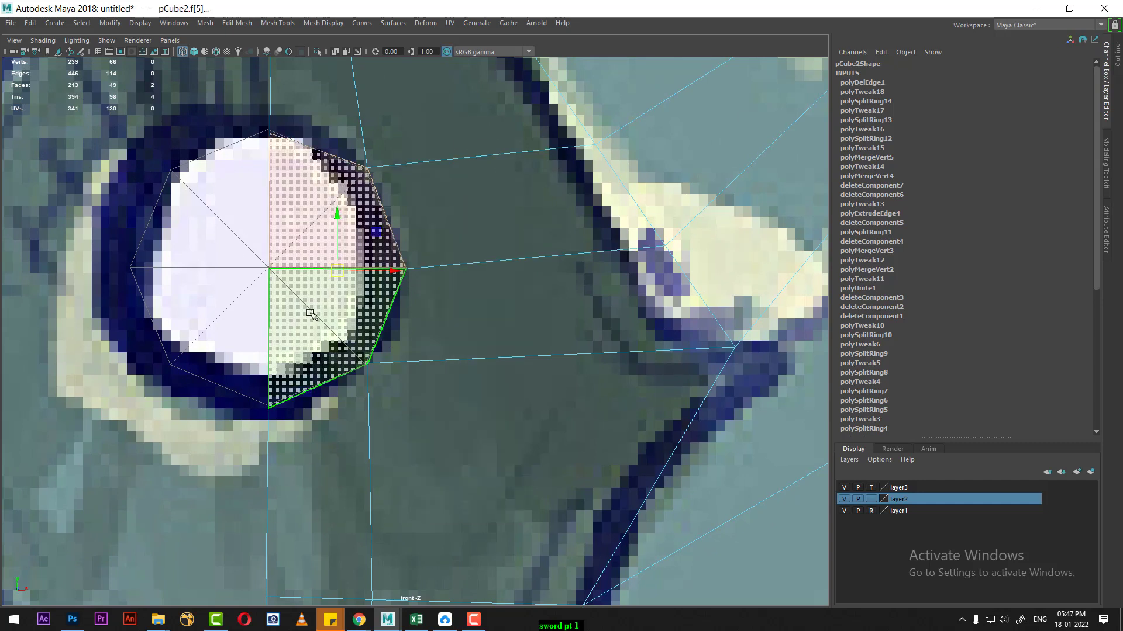
{"action": "left_click", "coordinate": [324, 310]}
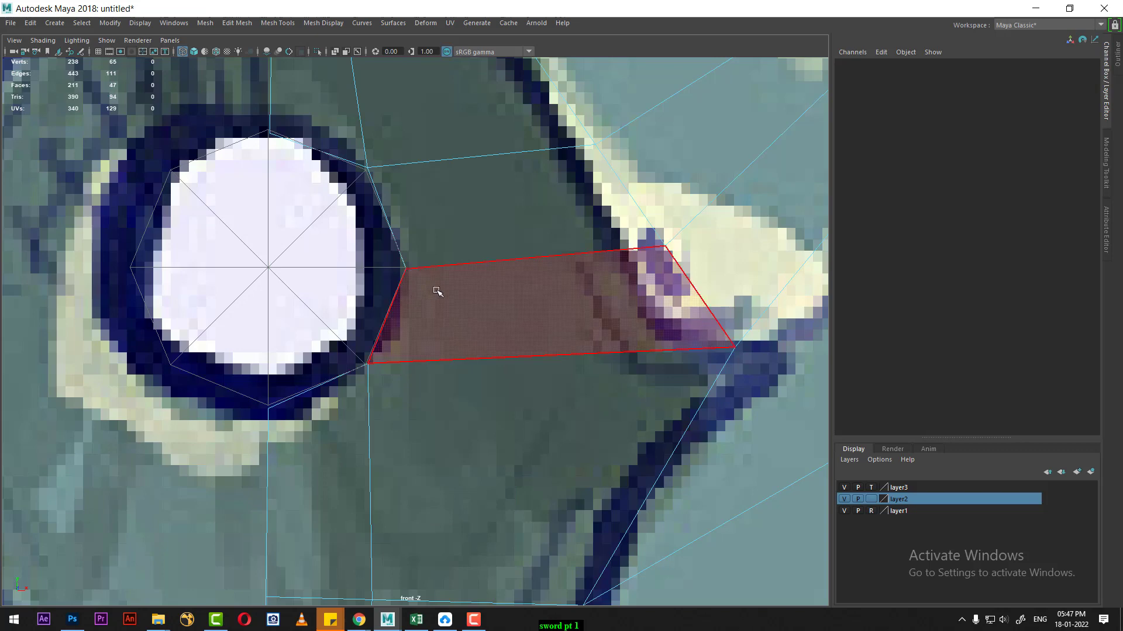
{"action": "key", "text": "space"}
Return to the perspective view in object mode and orbit out to see the whole sword.
{"action": "mouse_move", "coordinate": [473, 230]}
{"action": "left_mouse_down"}
{"action": "mouse_move", "coordinate": [547, 266]}
{"action": "mouse_move", "coordinate": [504, 248]}
{"action": "left_mouse_up"}
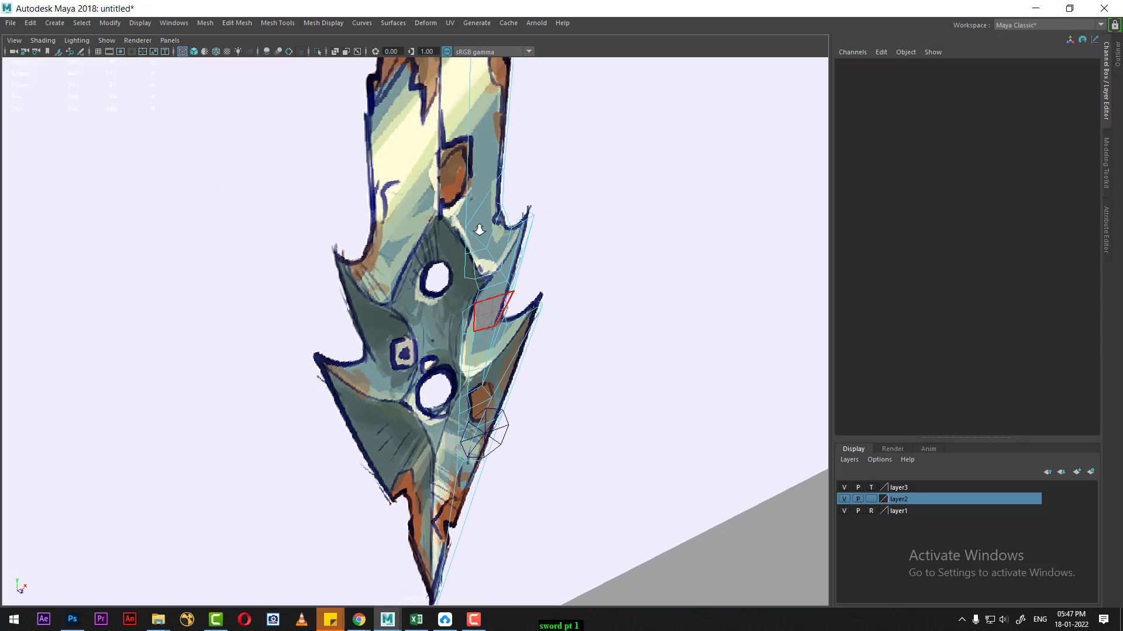
{"action": "right_click_drag", "start_coordinate": [504, 249], "coordinate": [642, 138]}
{"action": "mouse_move", "coordinate": [642, 138]}
{"action": "left_mouse_down", "text": "alt"}
{"action": "mouse_move", "coordinate": [539, 249]}
{"action": "mouse_move", "coordinate": [523, 304]}
{"action": "left_mouse_up", "text": "alt"}
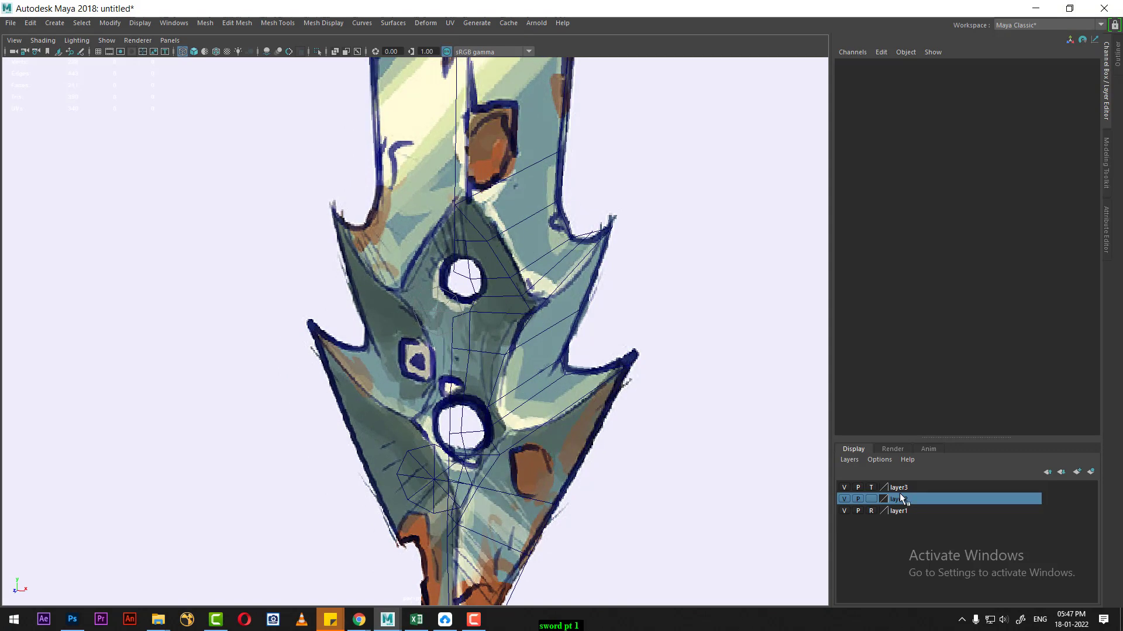
{"action": "left_click_drag", "start_coordinate": [594, 447], "coordinate": [608, 410], "text": "alt"}
{"action": "scroll", "coordinate": [615, 389], "scroll_direction": "down", "scroll_amount": 3}
Hide the painted reference layer and select the whole sword mesh.
{"action": "left_click", "coordinate": [844, 510]}
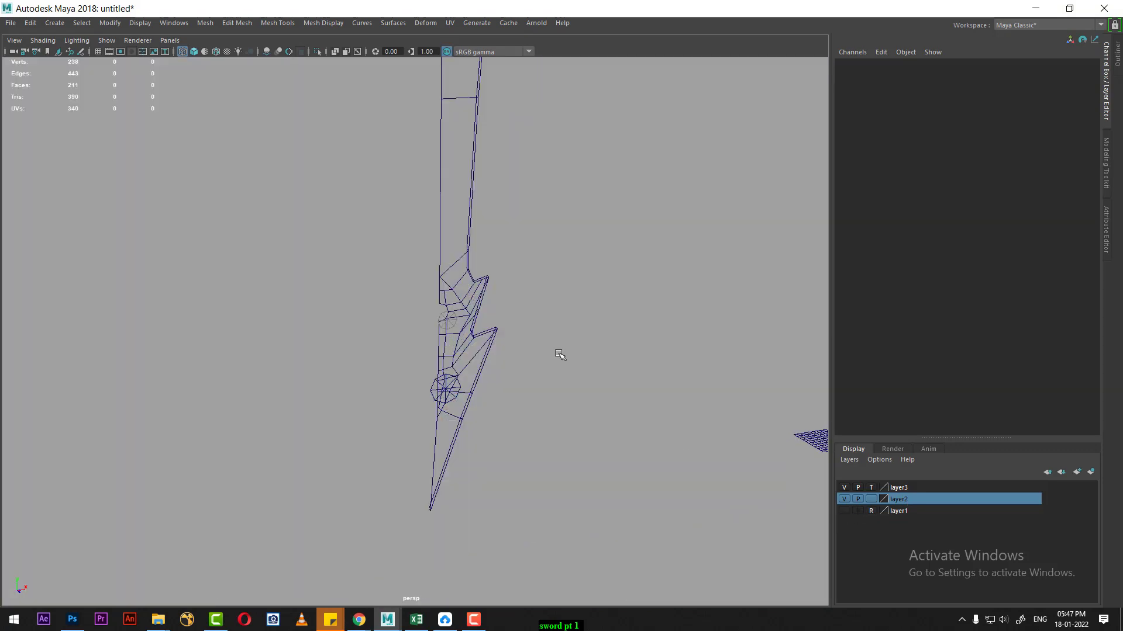
{"action": "scroll", "coordinate": [629, 413], "scroll_direction": "up", "scroll_amount": 5}
{"action": "left_click_drag", "start_coordinate": [520, 286], "coordinate": [518, 284]}
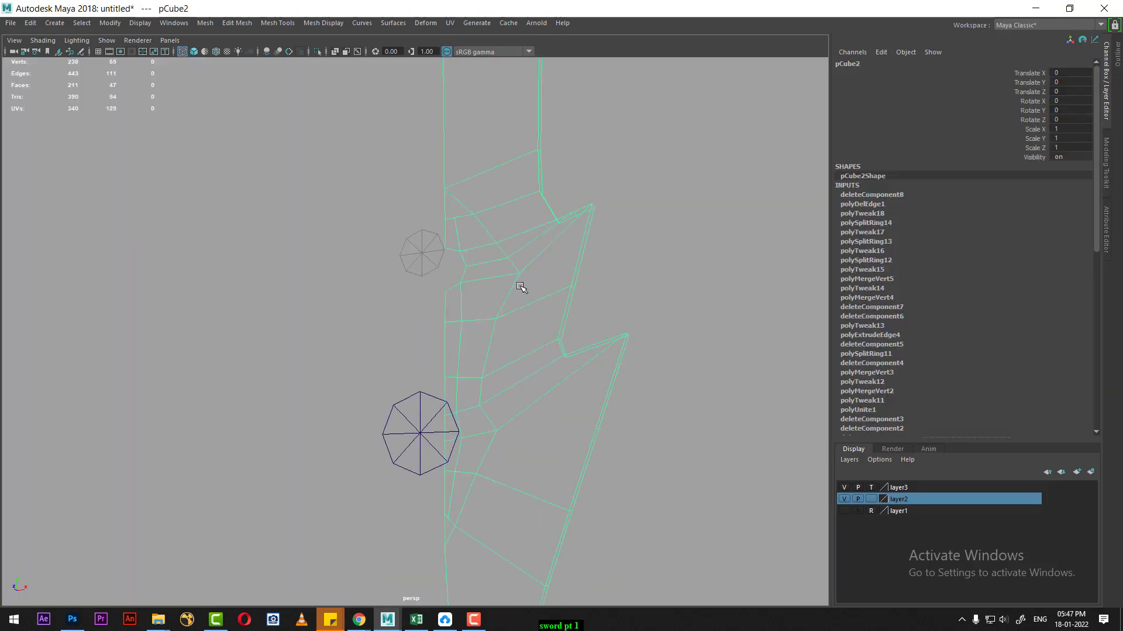
{"action": "scroll", "coordinate": [489, 270], "scroll_direction": "up", "scroll_amount": 1}
{"action": "scroll", "coordinate": [504, 261], "scroll_direction": "up", "scroll_amount": 1}
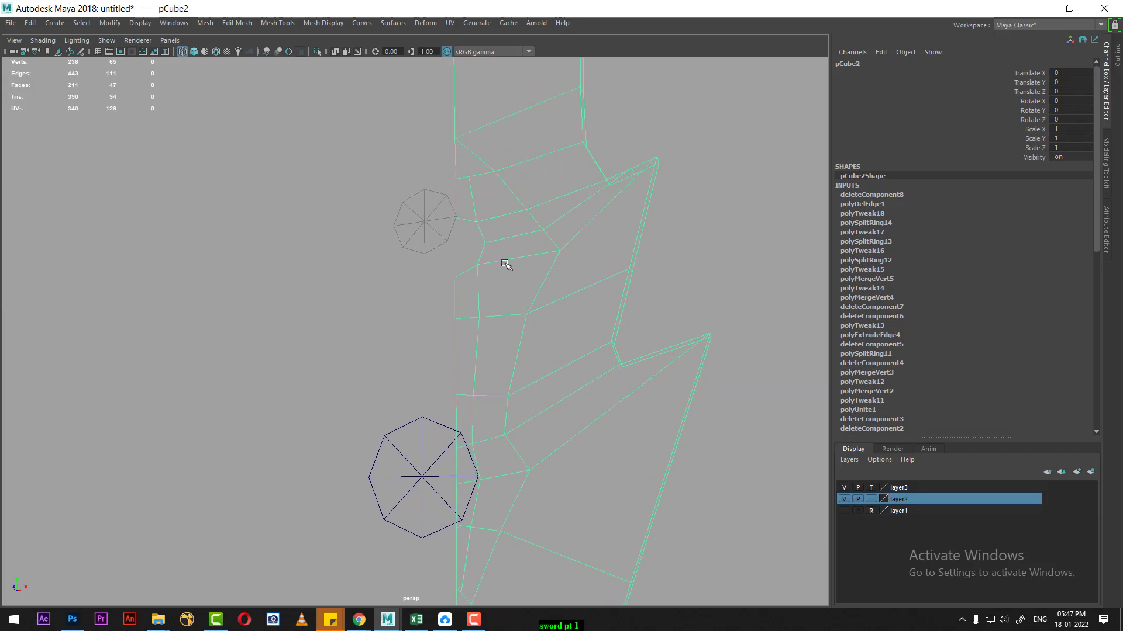
Use the four-view layout with front view lower-left, and show all hidden objects via Display > Show > All.
{"action": "key", "text": "space"}
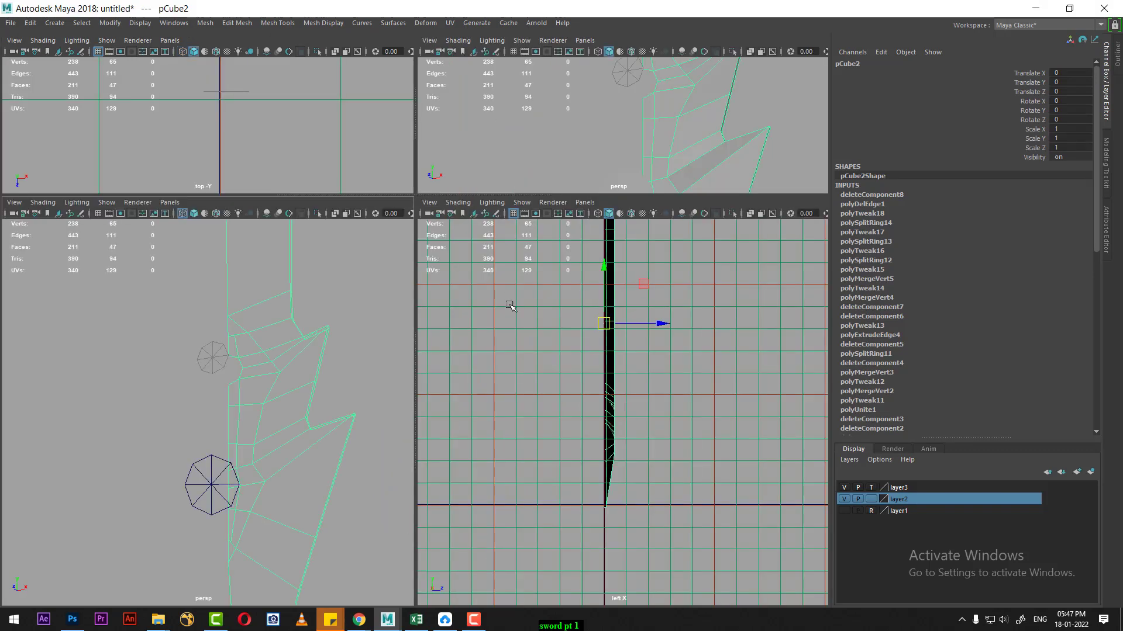
{"action": "scroll", "coordinate": [380, 444], "scroll_direction": "up", "scroll_amount": 1}
{"action": "key", "text": "space"}
{"action": "left_click_drag", "start_coordinate": [287, 407], "coordinate": [284, 454]}
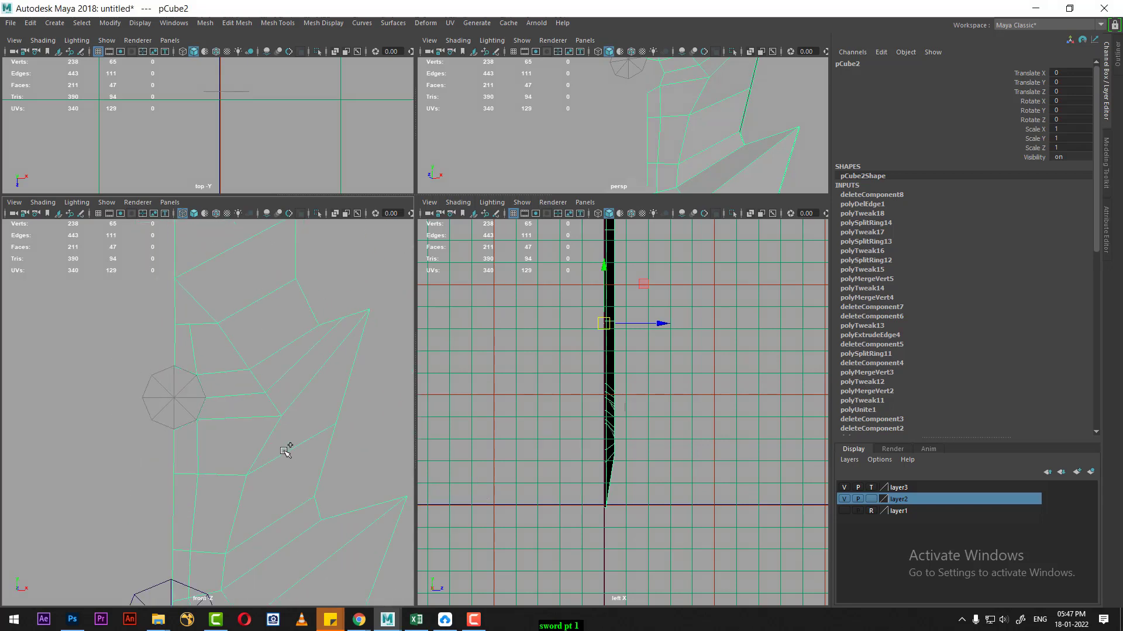
{"action": "left_click", "coordinate": [140, 23]}
{"action": "mouse_move", "coordinate": [156, 96]}
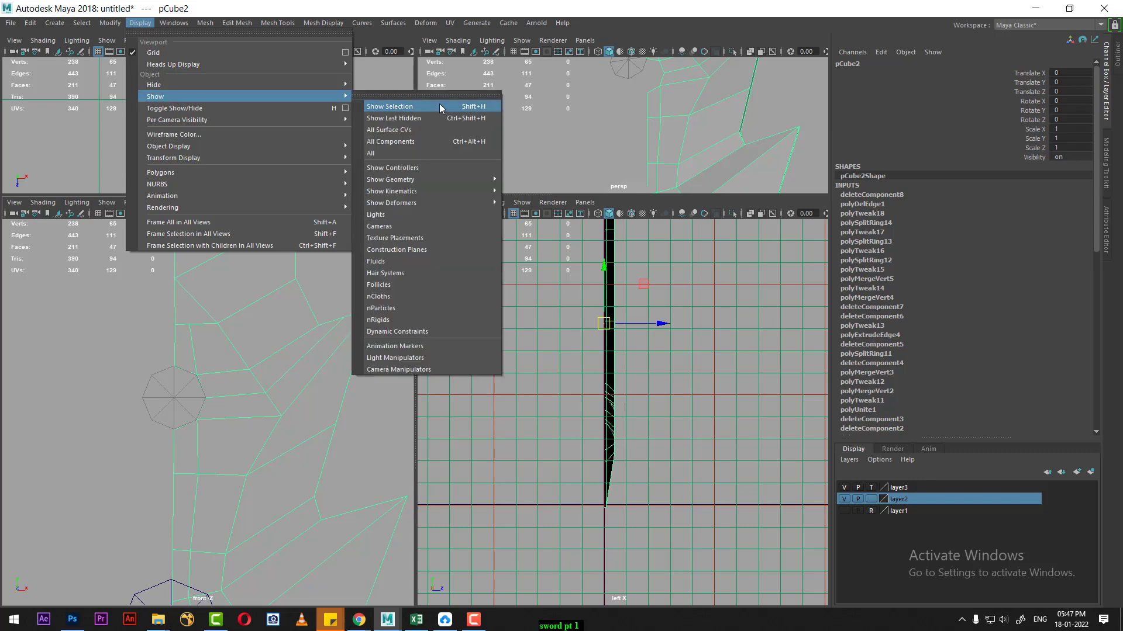
{"action": "left_click", "coordinate": [454, 152]}
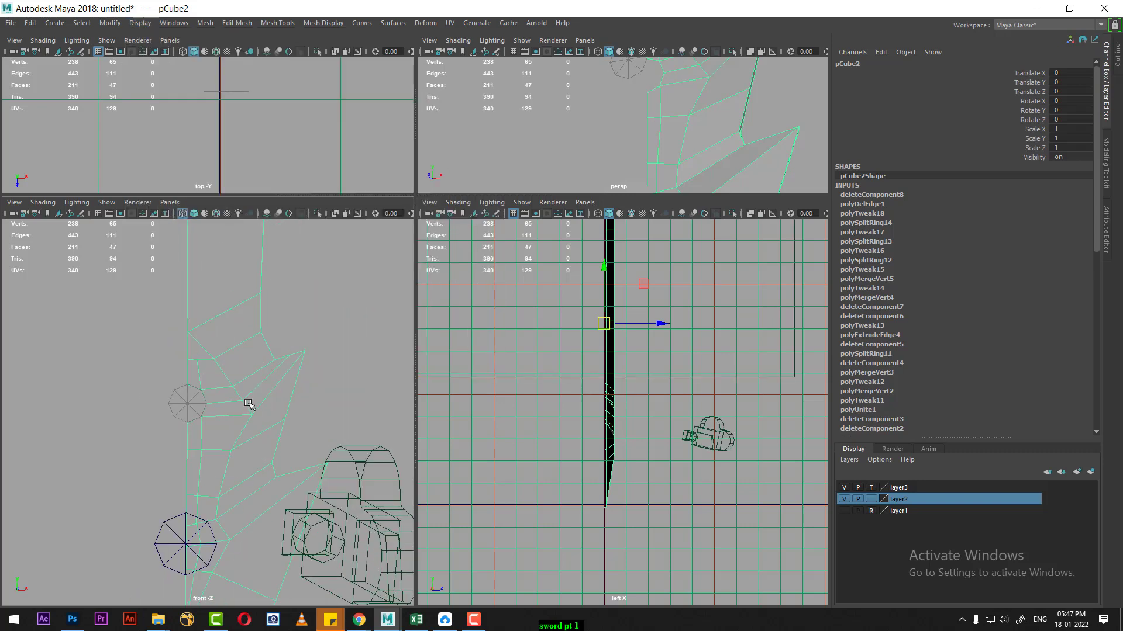
Show the sword reference again and maximize the front view in wireframe, framed on the grip ring.
{"action": "left_click", "coordinate": [844, 511]}
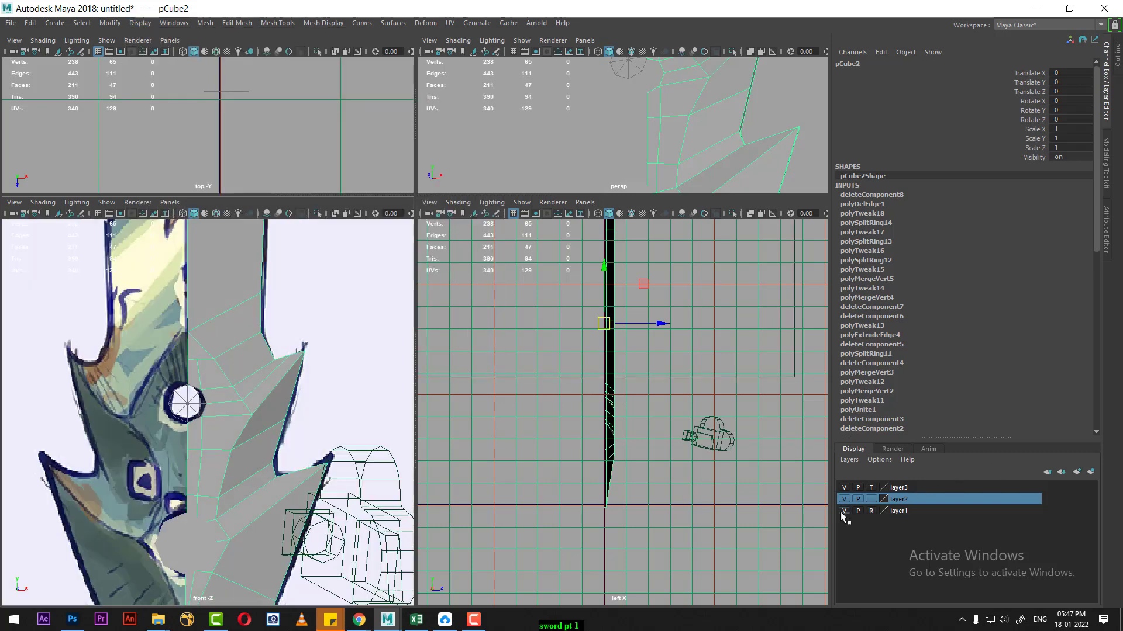
{"action": "scroll", "coordinate": [259, 488], "scroll_direction": "up", "scroll_amount": 2}
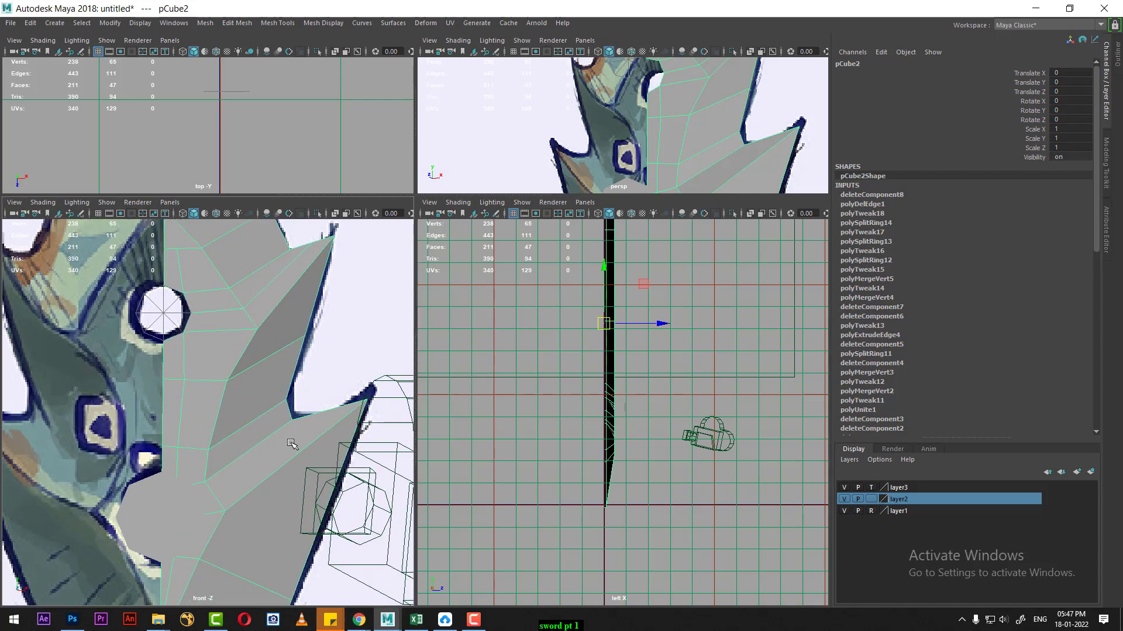
{"action": "key", "text": "space"}
{"action": "middle_click_drag", "start_coordinate": [393, 477], "coordinate": [469, 326], "text": "alt"}
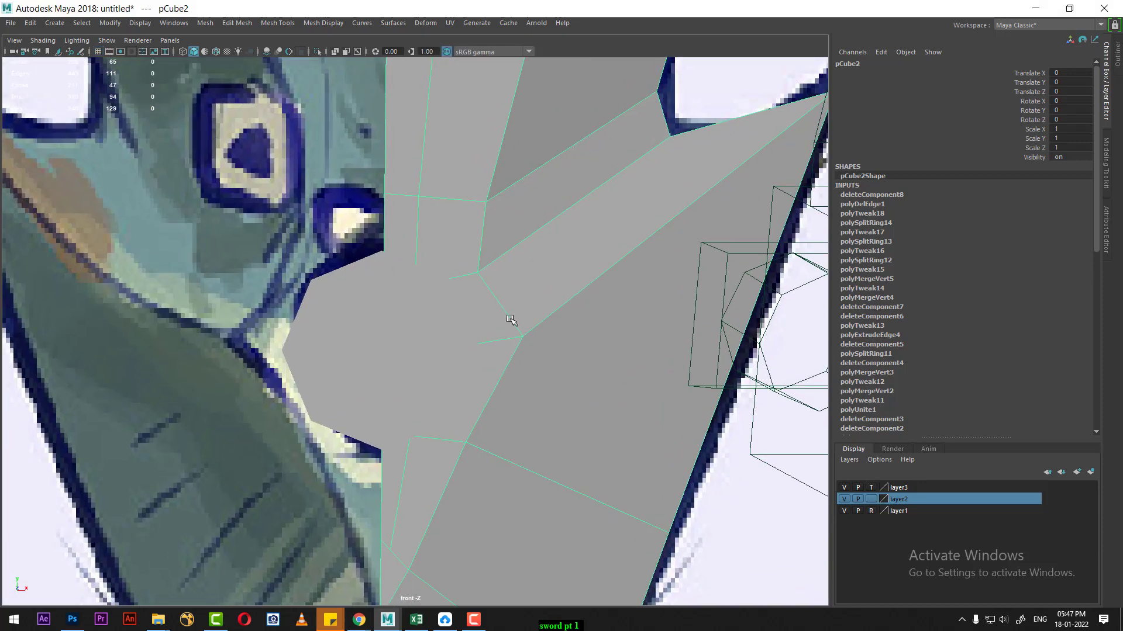
{"action": "key", "text": "4"}
{"action": "scroll", "coordinate": [534, 296], "scroll_direction": "up", "scroll_amount": 1}
{"action": "scroll", "coordinate": [318, 328], "scroll_direction": "up", "scroll_amount": 1}
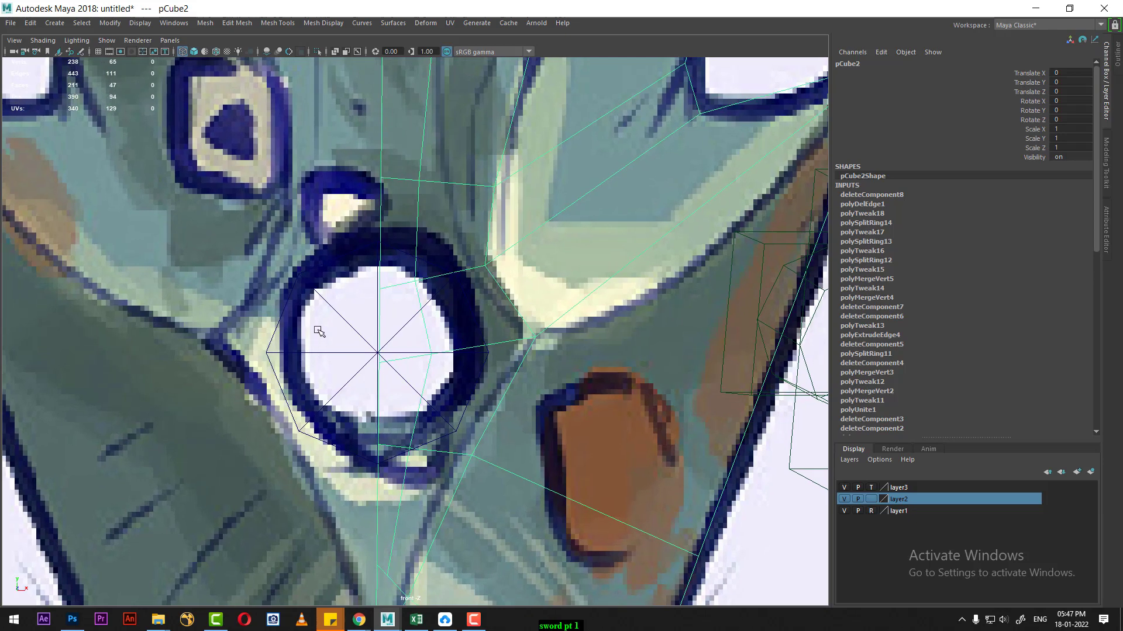
Add the octagonal cylinder pCylinder2 to layer3.
{"action": "left_click", "coordinate": [370, 391]}
{"action": "left_click", "coordinate": [932, 486]}
{"action": "right_click", "coordinate": [933, 486]}
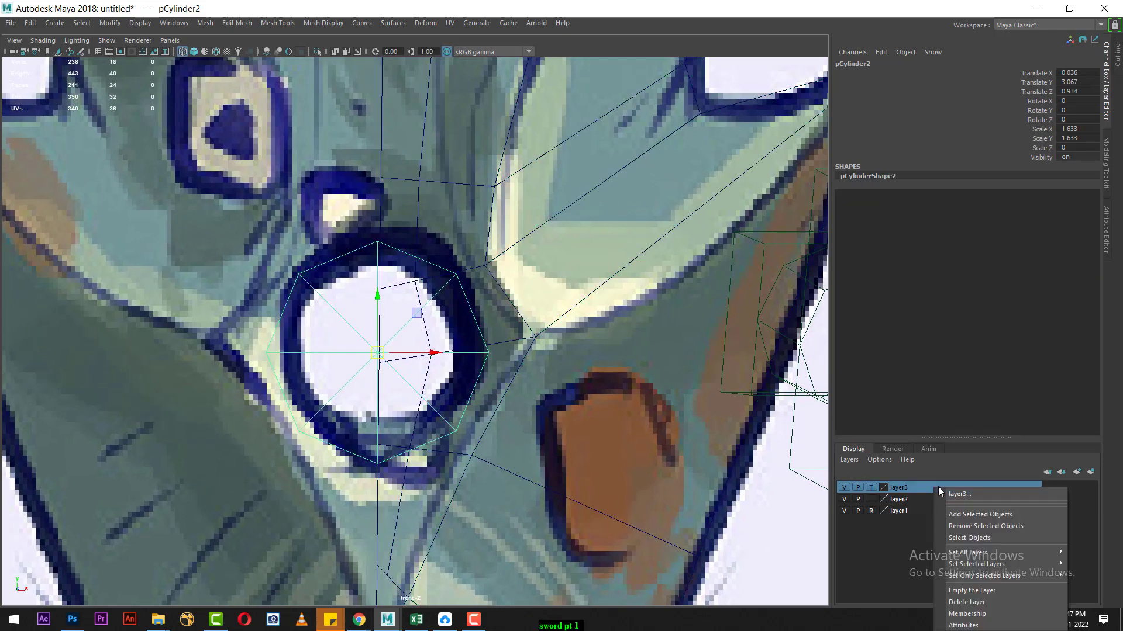
{"action": "left_click", "coordinate": [969, 518]}
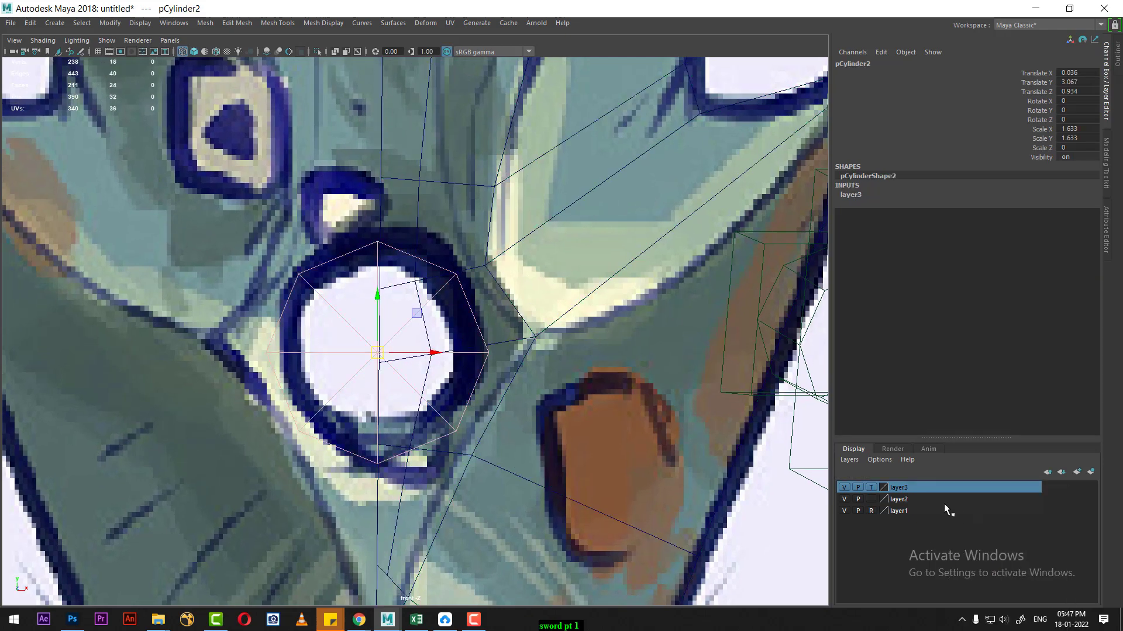
{"action": "left_click", "coordinate": [845, 488]}
{"action": "scroll", "coordinate": [493, 340], "scroll_direction": "up", "scroll_amount": 1}
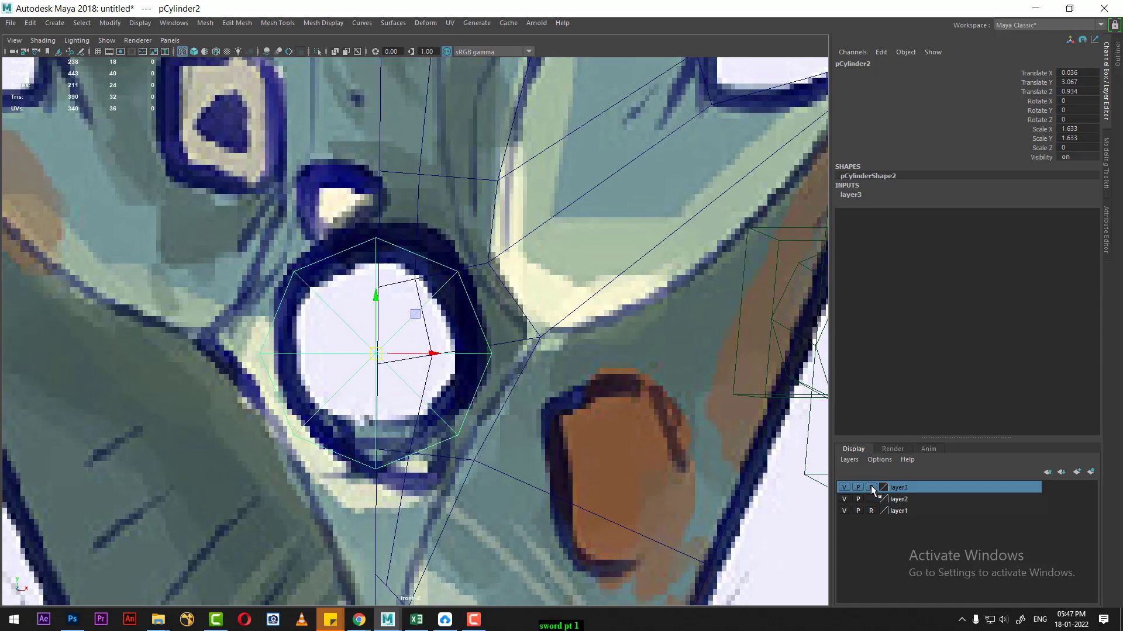
Nudge the cylinder slightly up and right onto the painted ring.
{"action": "left_click", "coordinate": [344, 362]}
{"action": "left_click_drag", "start_coordinate": [377, 294], "coordinate": [377, 278]}
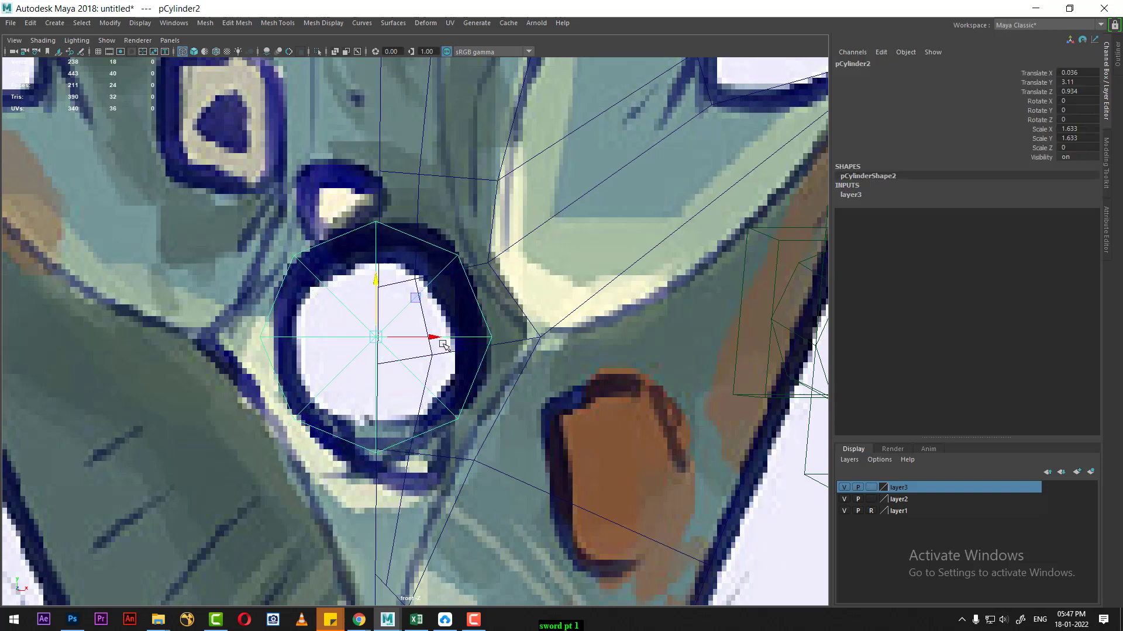
{"action": "left_click_drag", "start_coordinate": [437, 337], "coordinate": [441, 338]}
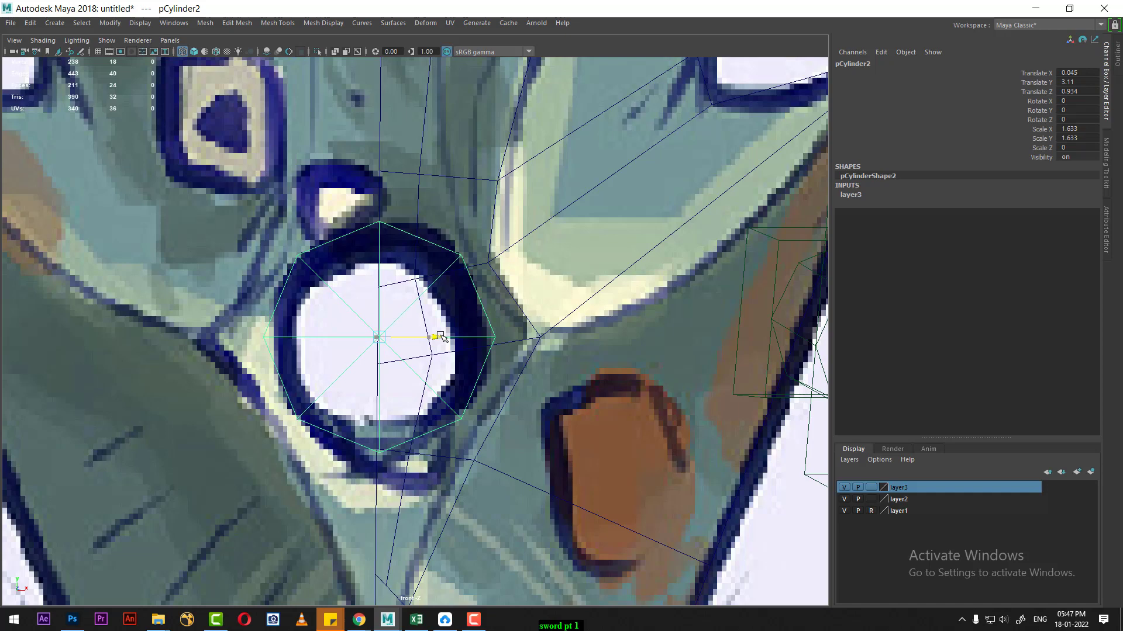
{"action": "scroll", "coordinate": [521, 287], "scroll_direction": "up", "scroll_amount": 2}
Reselect the blade mesh pCube2 and bring the mesh above the ring into view.
{"action": "left_click", "coordinate": [511, 246]}
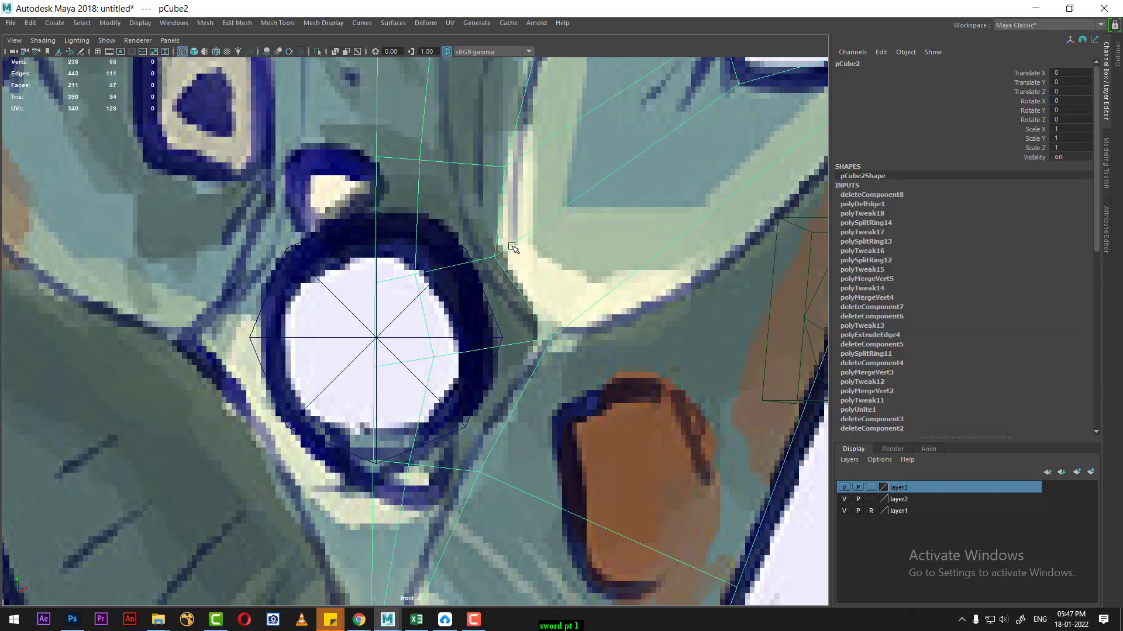
{"action": "scroll", "coordinate": [498, 297], "scroll_direction": "up", "scroll_amount": 1}
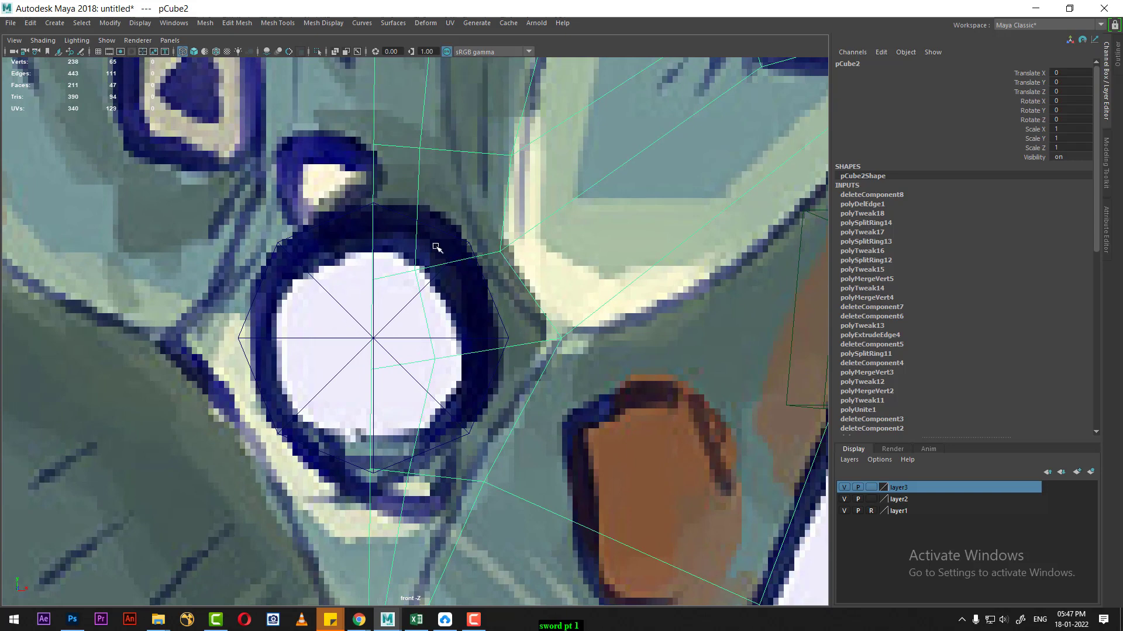
{"action": "left_click", "coordinate": [425, 261]}
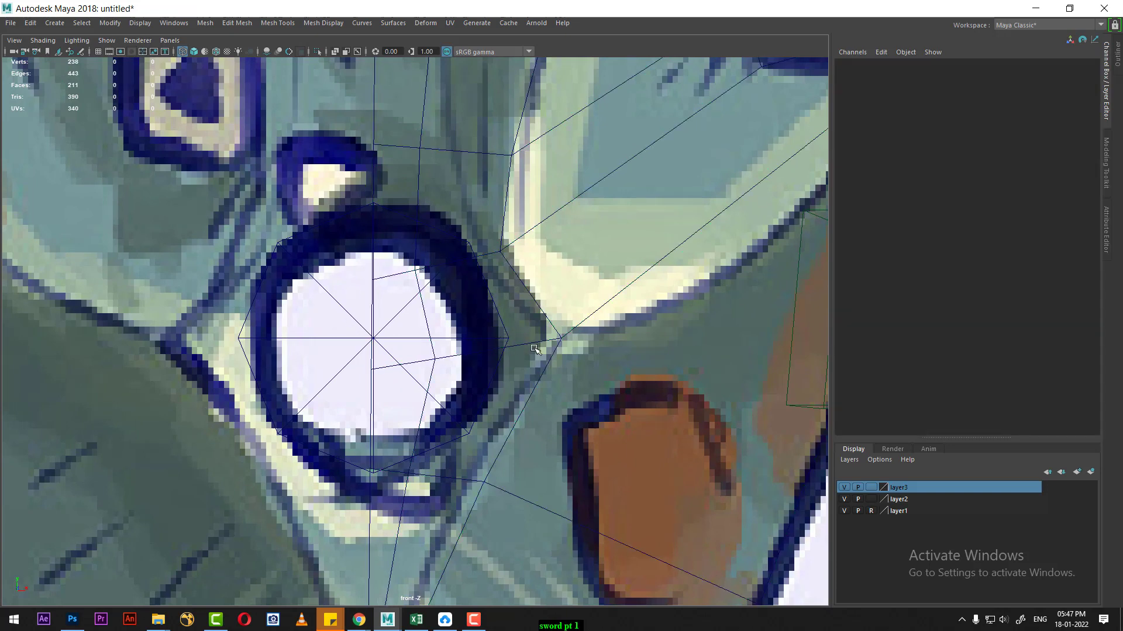
{"action": "left_click", "coordinate": [547, 314]}
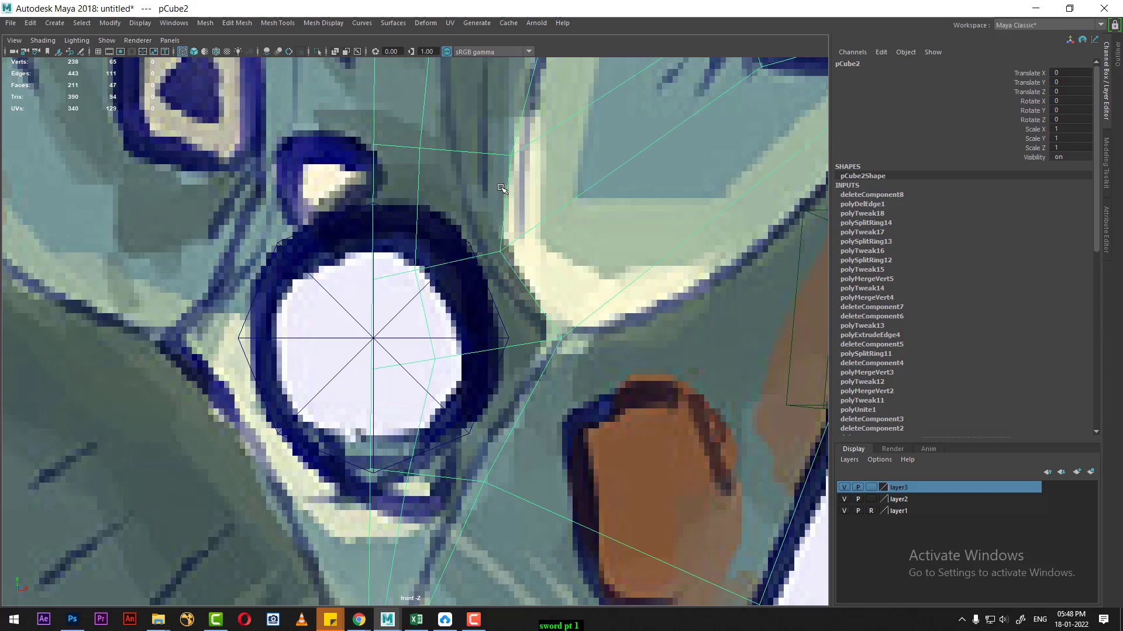
{"action": "middle_click_drag", "start_coordinate": [501, 187], "coordinate": [507, 298], "text": "alt"}
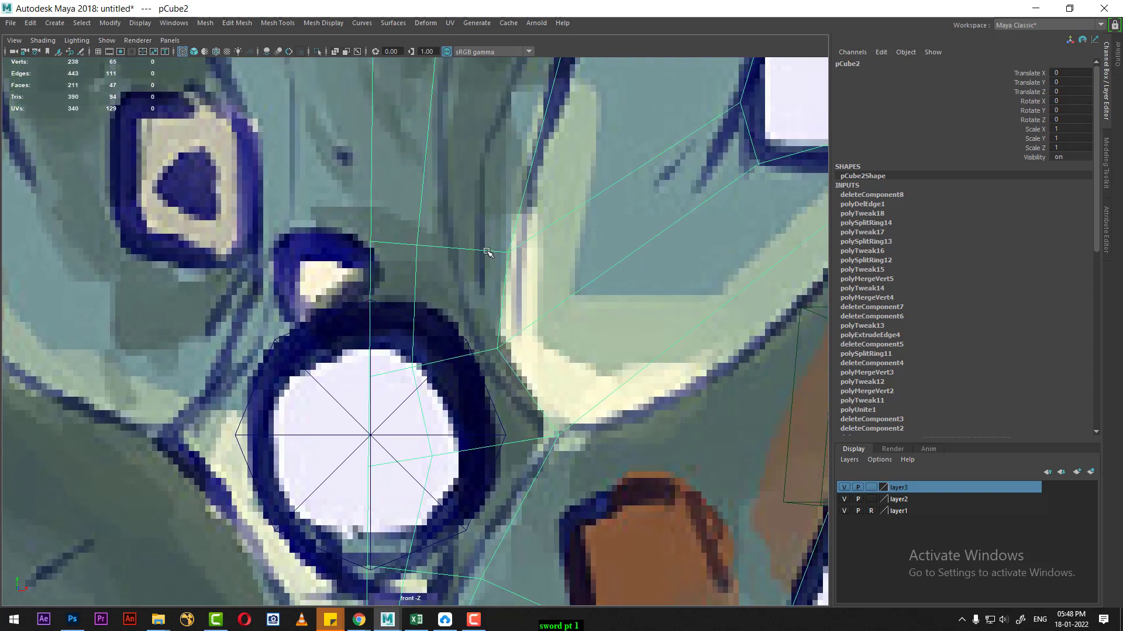
In vertex mode, pull the vertices at the ring's top and upper right onto its outline.
{"action": "right_click_drag", "start_coordinate": [487, 253], "coordinate": [437, 251]}
{"action": "left_click_drag", "start_coordinate": [347, 209], "coordinate": [554, 280]}
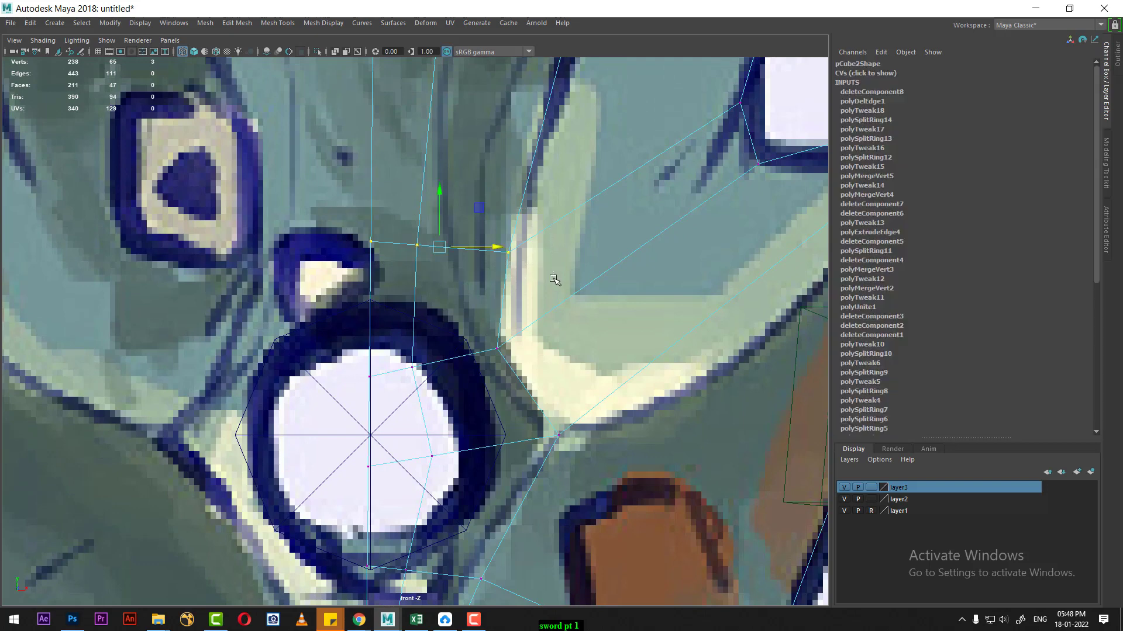
{"action": "left_click_drag", "start_coordinate": [322, 221], "coordinate": [429, 285]}
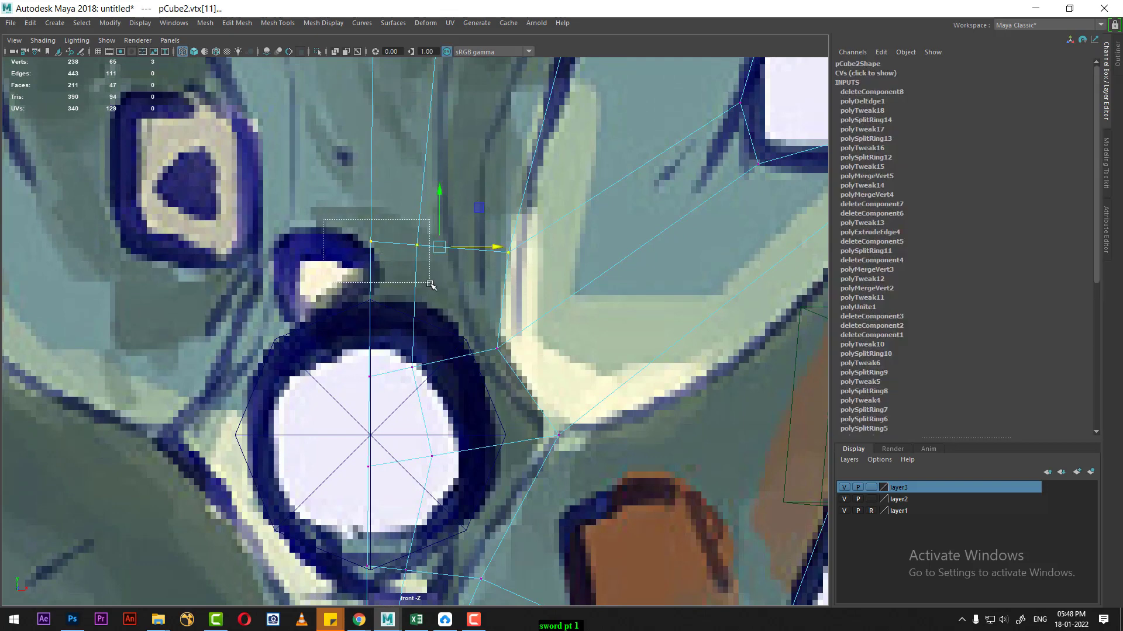
{"action": "left_click_drag", "start_coordinate": [387, 195], "coordinate": [387, 252]}
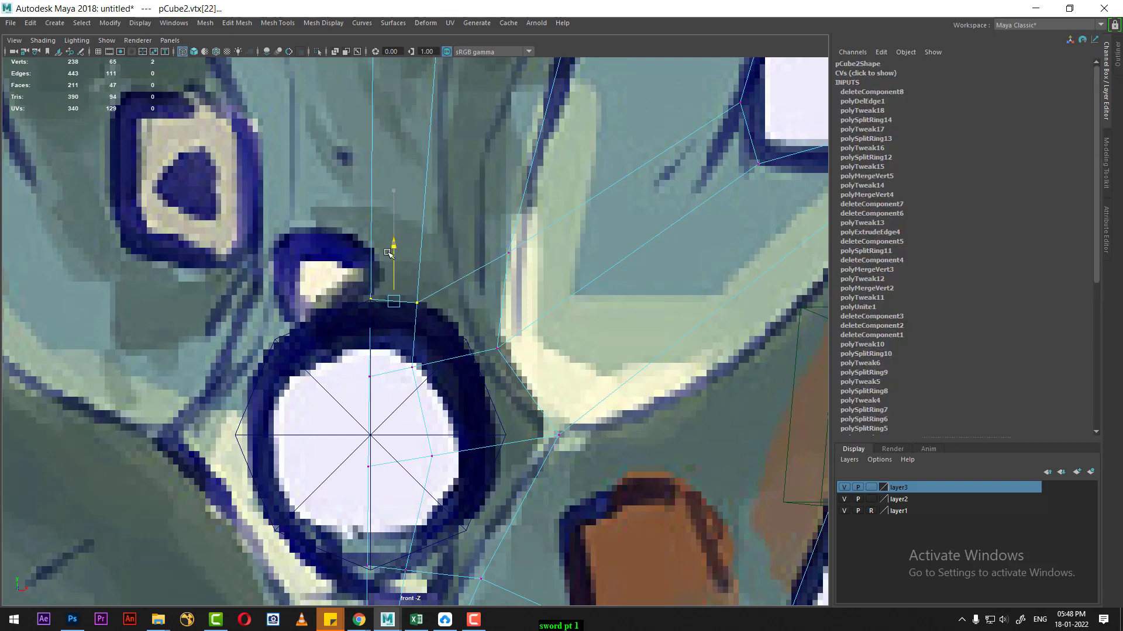
{"action": "scroll", "coordinate": [465, 314], "scroll_direction": "up", "scroll_amount": 2}
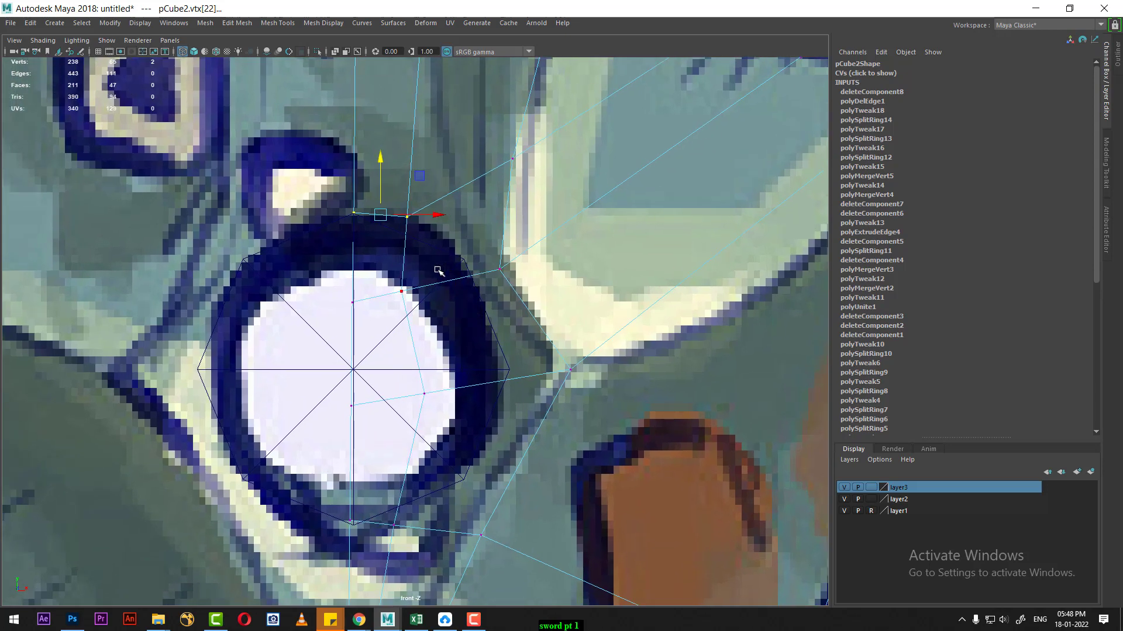
{"action": "left_click", "coordinate": [402, 290]}
{"action": "left_click_drag", "start_coordinate": [401, 291], "coordinate": [466, 263]}
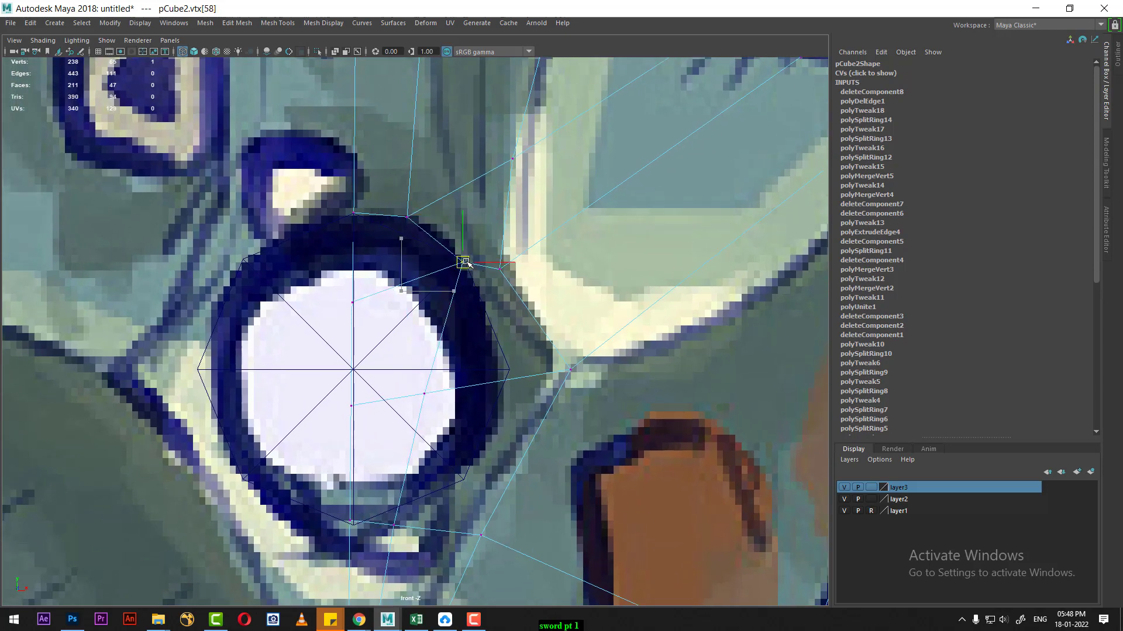
Fit the right, lower-right and bottom vertices onto the ring outline.
{"action": "left_click", "coordinate": [422, 397]}
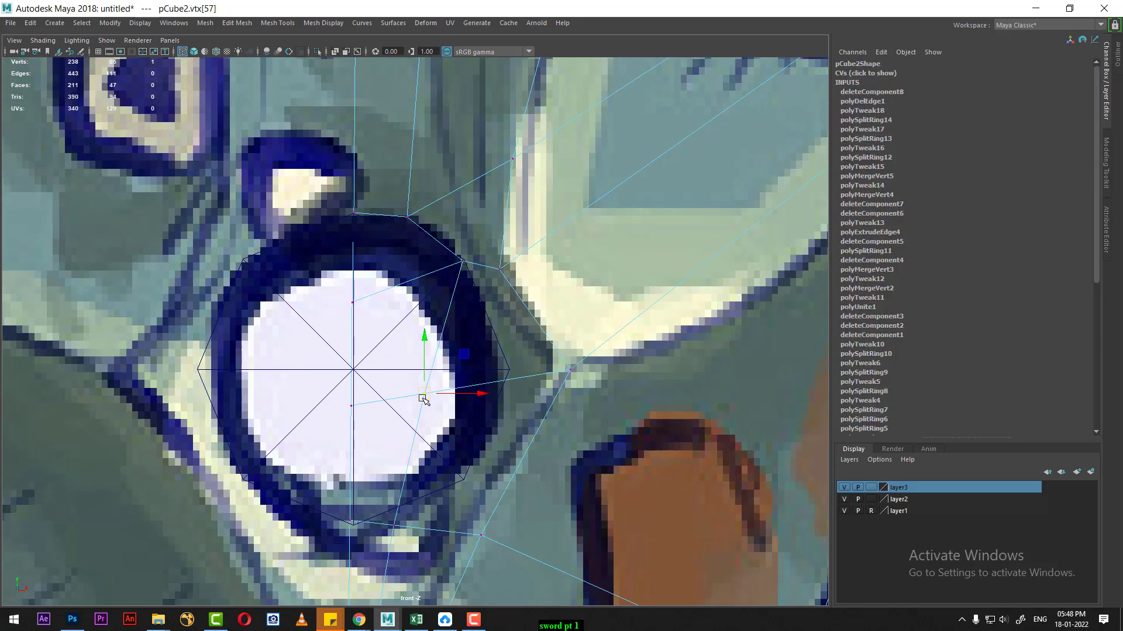
{"action": "left_click_drag", "start_coordinate": [422, 398], "coordinate": [507, 375]}
{"action": "middle_click_drag", "start_coordinate": [439, 418], "coordinate": [437, 308], "text": "alt"}
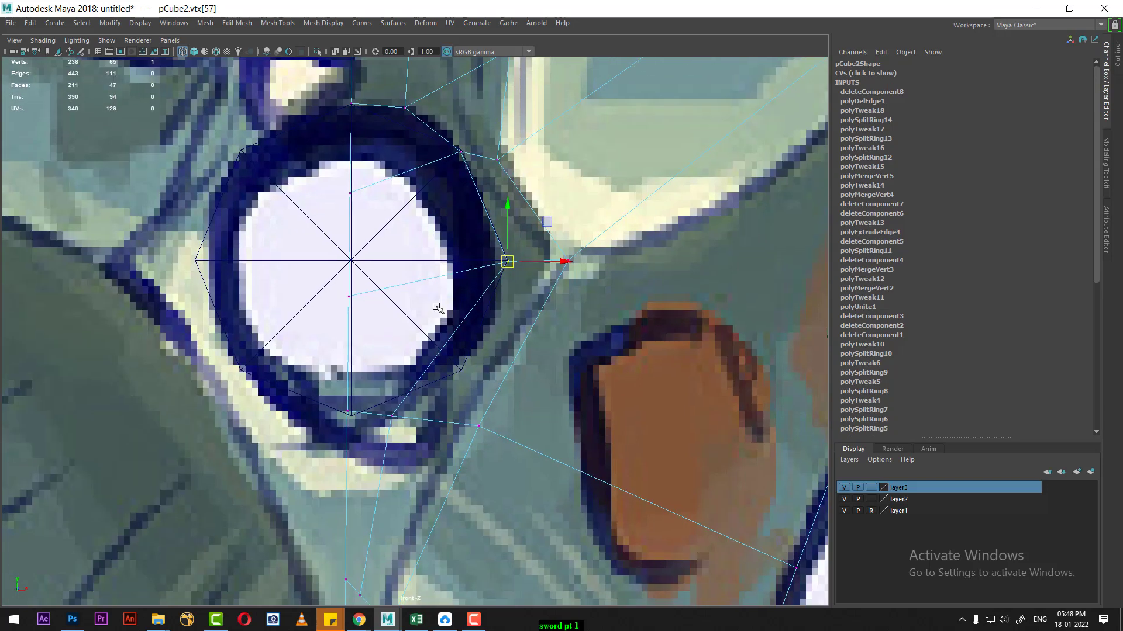
{"action": "right_click_drag", "start_coordinate": [438, 308], "coordinate": [430, 419], "text": "alt"}
{"action": "left_click_drag", "start_coordinate": [388, 427], "coordinate": [467, 371]}
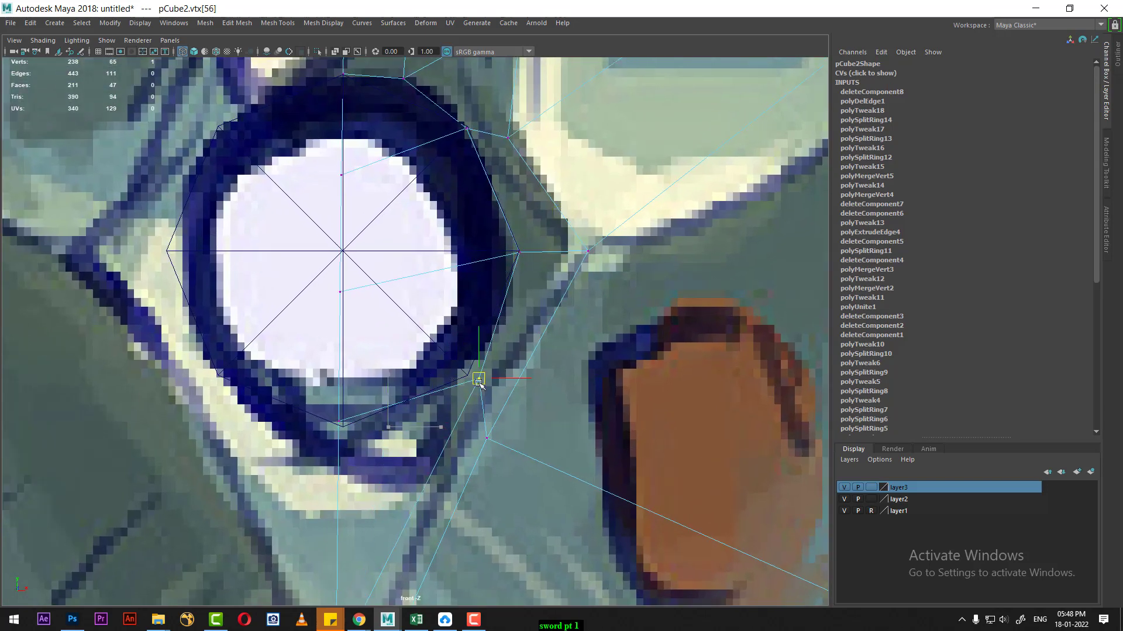
{"action": "left_click", "coordinate": [339, 420]}
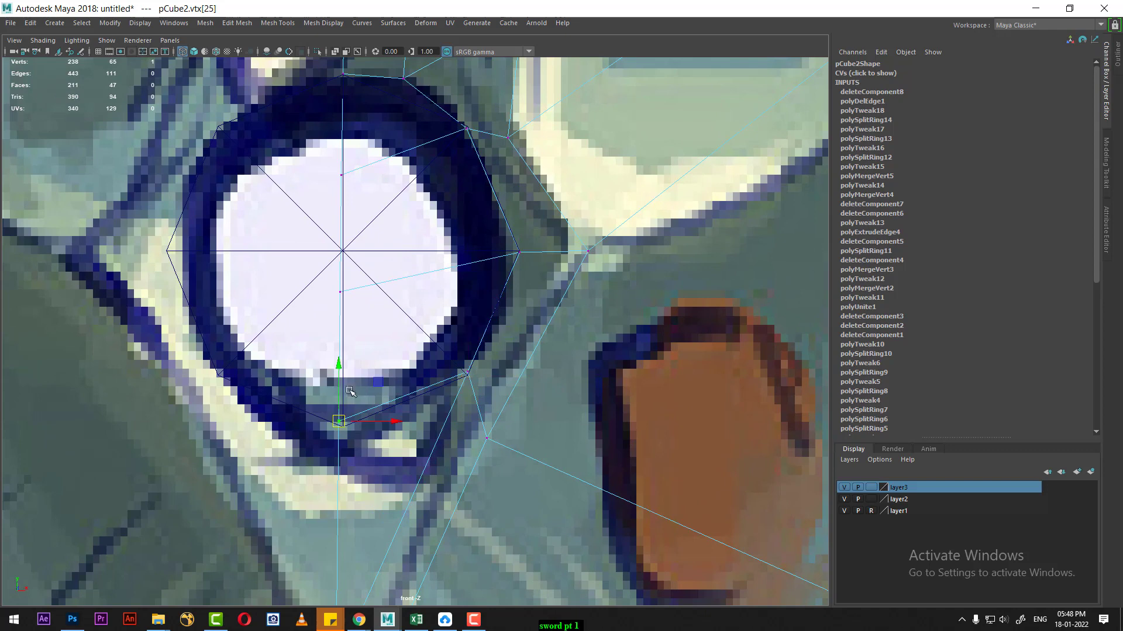
{"action": "left_click_drag", "start_coordinate": [341, 367], "coordinate": [343, 376]}
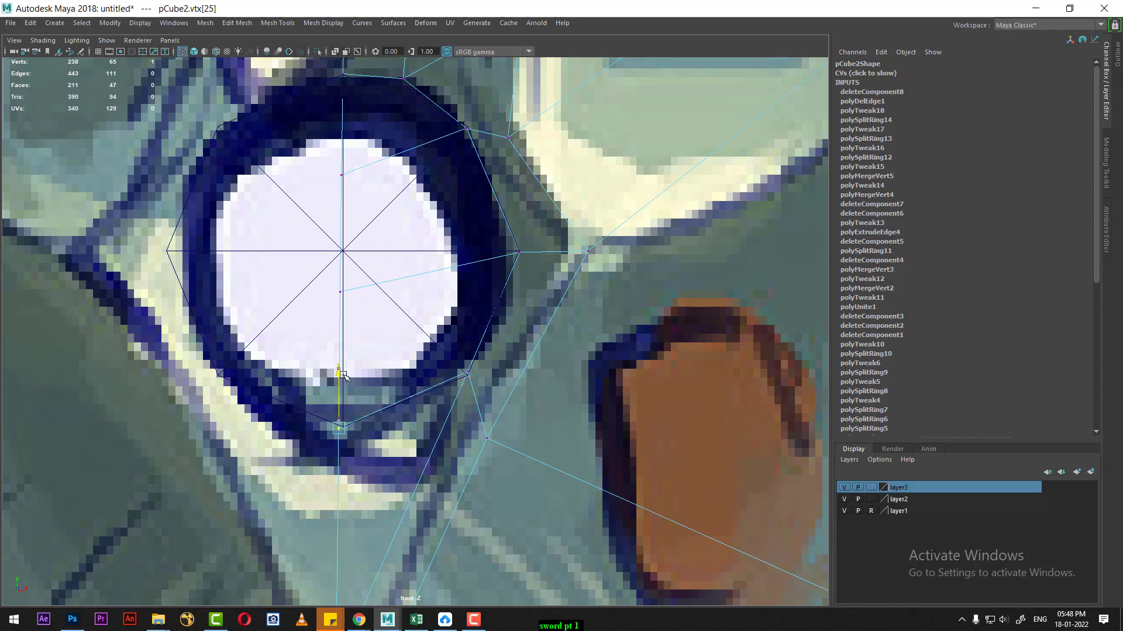
{"action": "middle_click_drag", "start_coordinate": [457, 371], "coordinate": [472, 427], "text": "alt"}
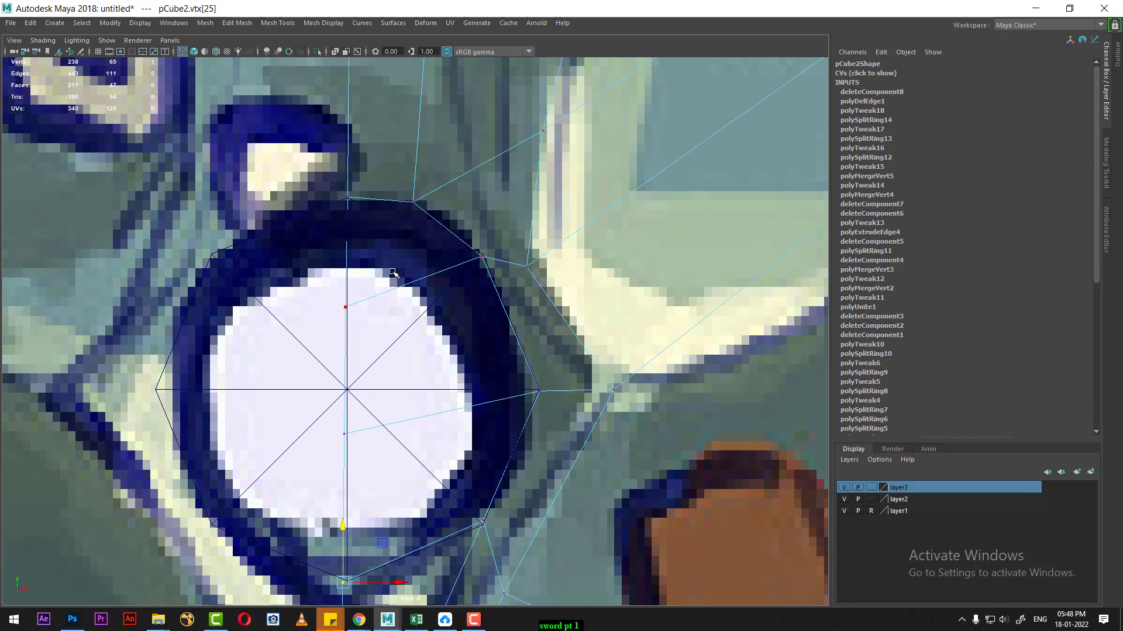
Delete the faces covering the ring, then orbit the perspective view around the sword.
{"action": "right_click_drag", "start_coordinate": [398, 261], "coordinate": [329, 290]}
{"action": "left_click", "coordinate": [395, 450]}
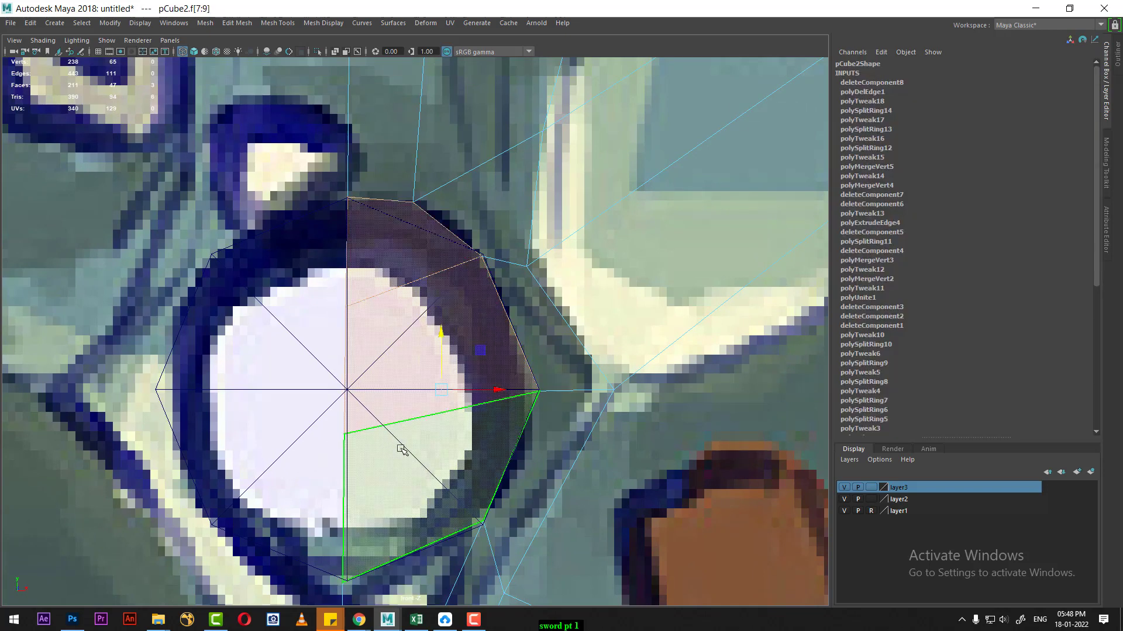
{"action": "key", "text": "Delete"}
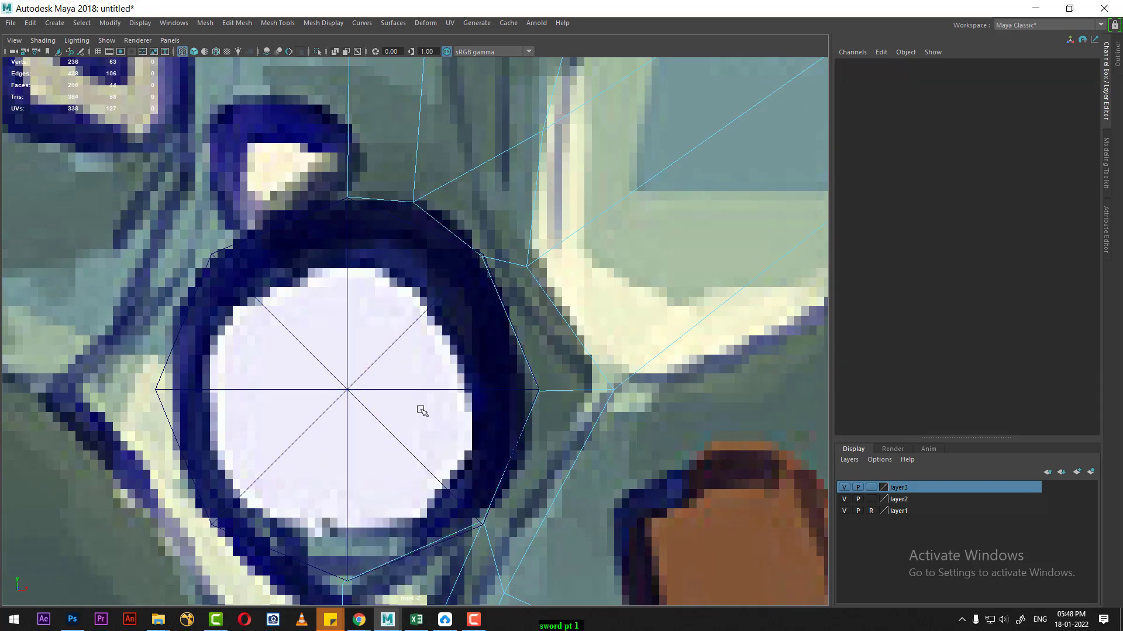
{"action": "key", "text": "space"}
{"action": "mouse_move", "coordinate": [682, 170]}
{"action": "left_mouse_down", "text": "alt"}
{"action": "mouse_move", "coordinate": [494, 383]}
{"action": "mouse_move", "coordinate": [459, 386]}
{"action": "left_mouse_up", "text": "alt"}
Hide layer3 with the octagon cards and select a face on the blade.
{"action": "key", "text": "space"}
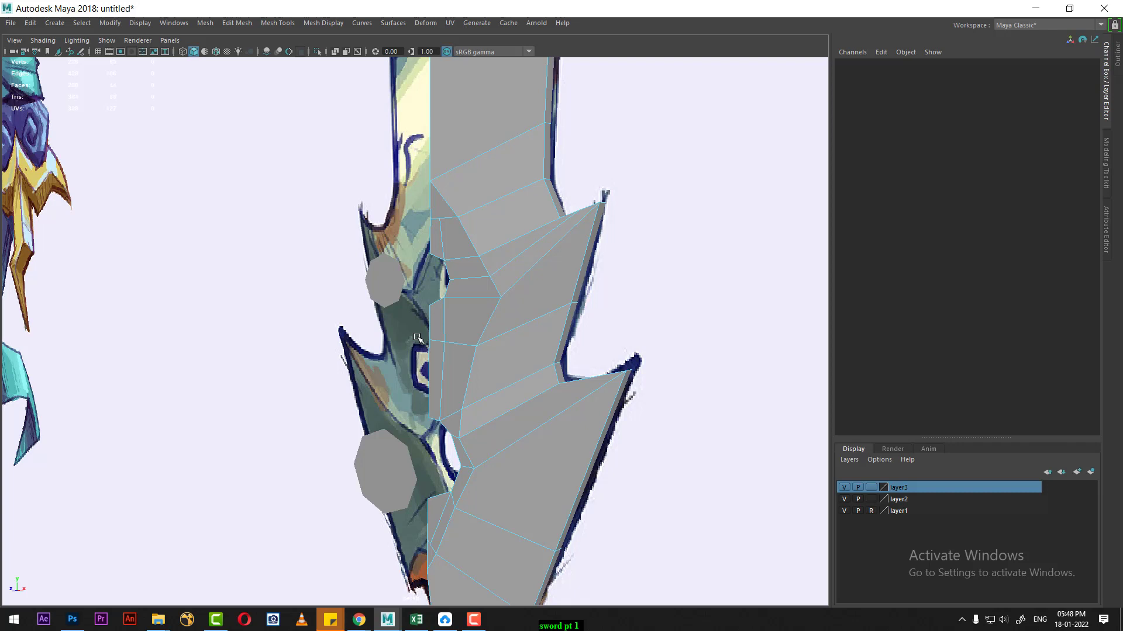
{"action": "left_click_drag", "start_coordinate": [500, 356], "coordinate": [732, 398], "text": "alt"}
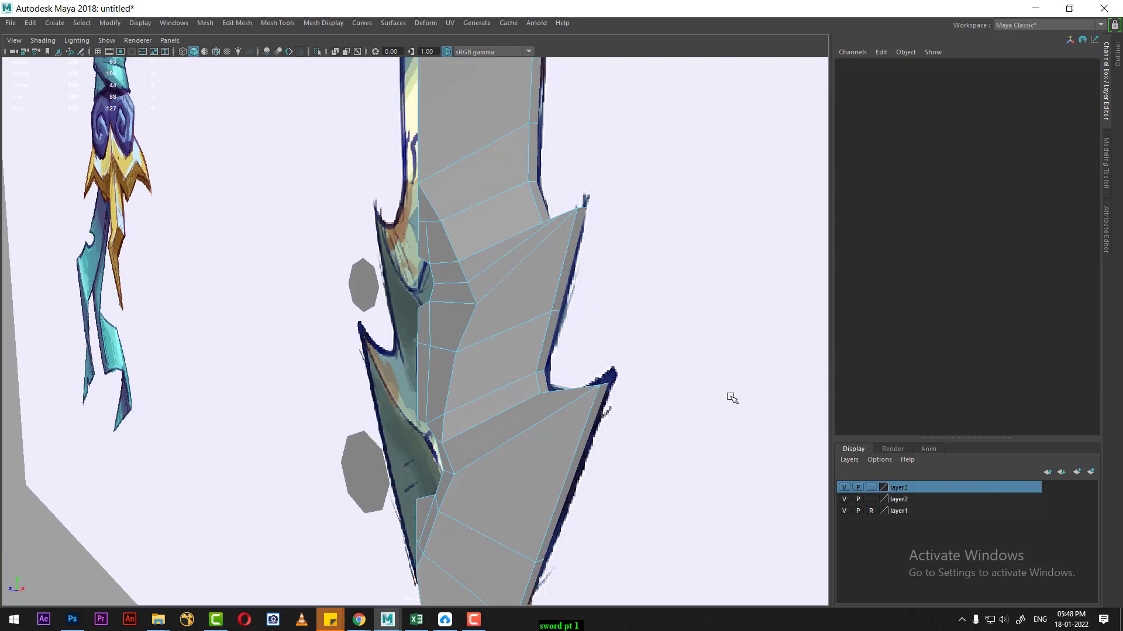
{"action": "left_click", "coordinate": [845, 487]}
{"action": "scroll", "coordinate": [393, 325], "scroll_direction": "up", "scroll_amount": 3}
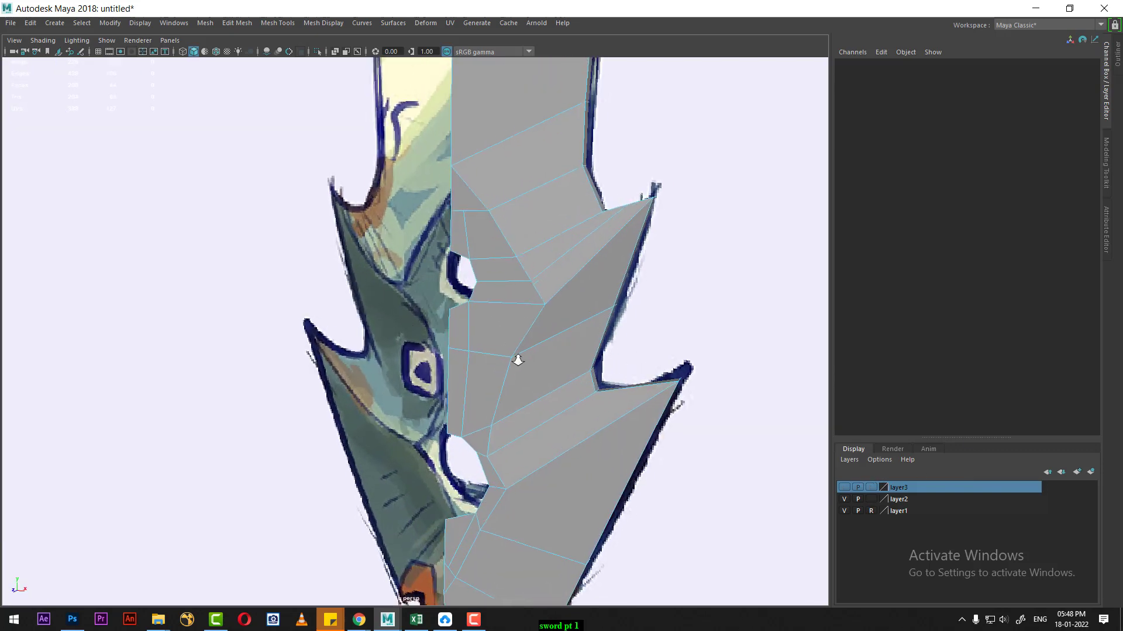
{"action": "scroll", "coordinate": [516, 359], "scroll_direction": "up", "scroll_amount": 2}
{"action": "left_click", "coordinate": [507, 378]}
In the front view, insert an edge loop across the blade's lower spike.
{"action": "key", "text": "space"}
{"action": "scroll", "coordinate": [234, 397], "scroll_direction": "down", "scroll_amount": 5}
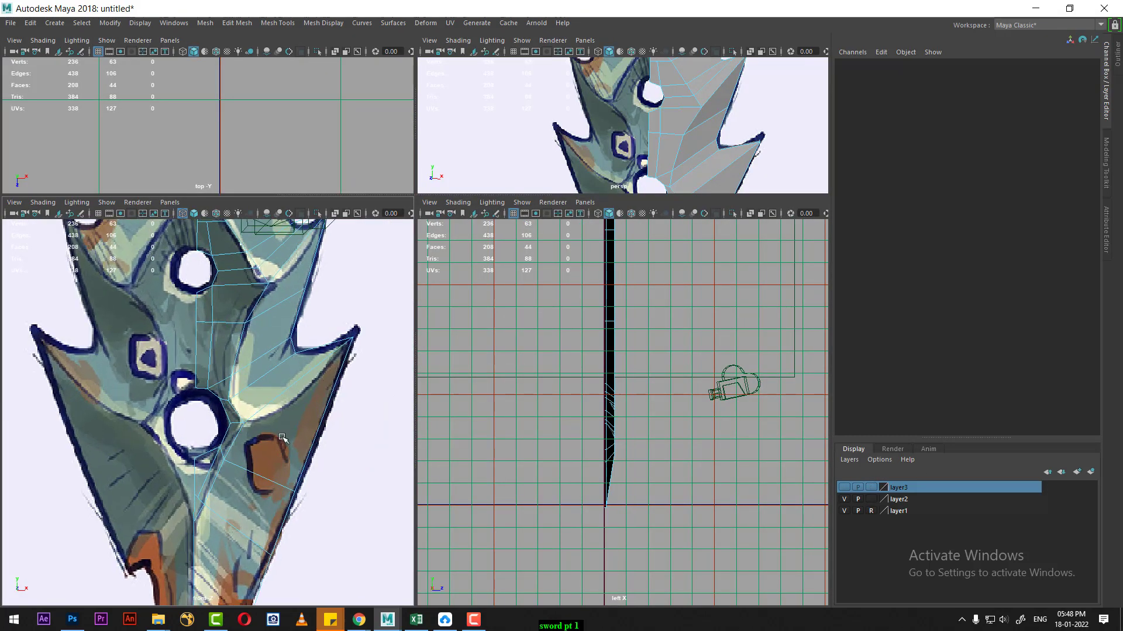
{"action": "left_click", "coordinate": [268, 398]}
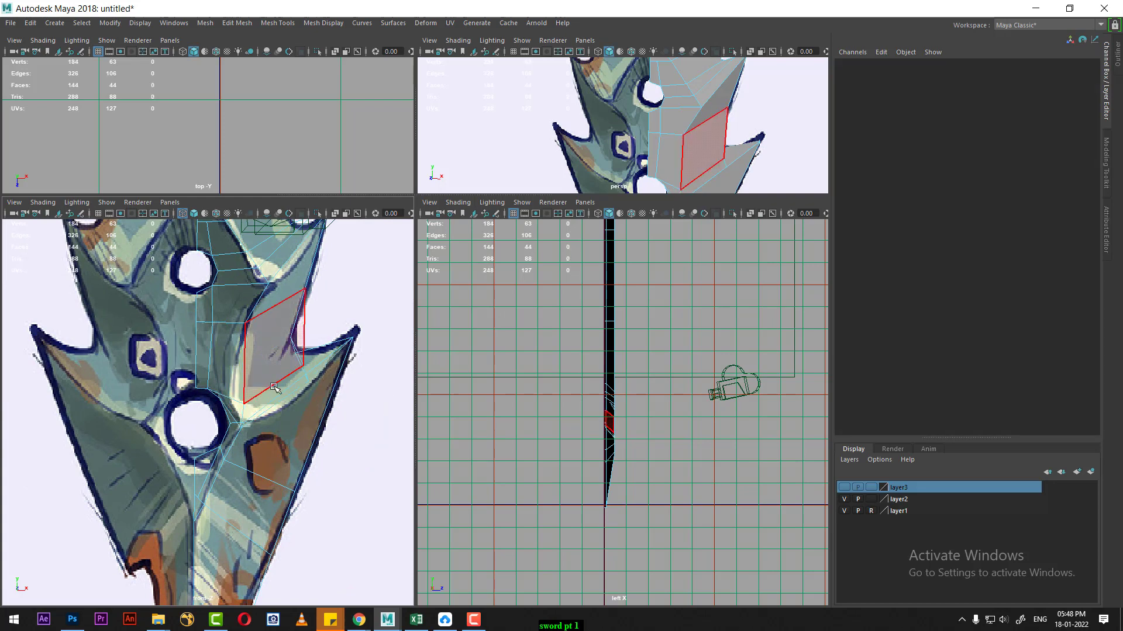
{"action": "middle_click_drag", "start_coordinate": [215, 232], "coordinate": [242, 407], "text": "alt"}
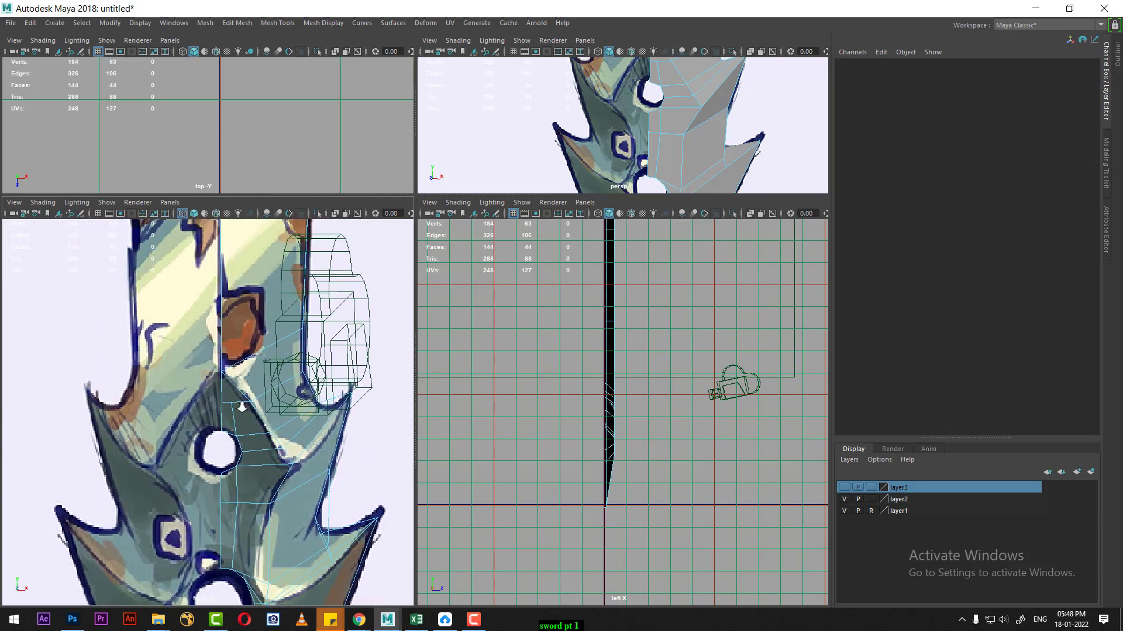
{"action": "scroll", "coordinate": [241, 408], "scroll_direction": "up", "scroll_amount": 3}
{"action": "scroll", "coordinate": [294, 444], "scroll_direction": "down", "scroll_amount": 5}
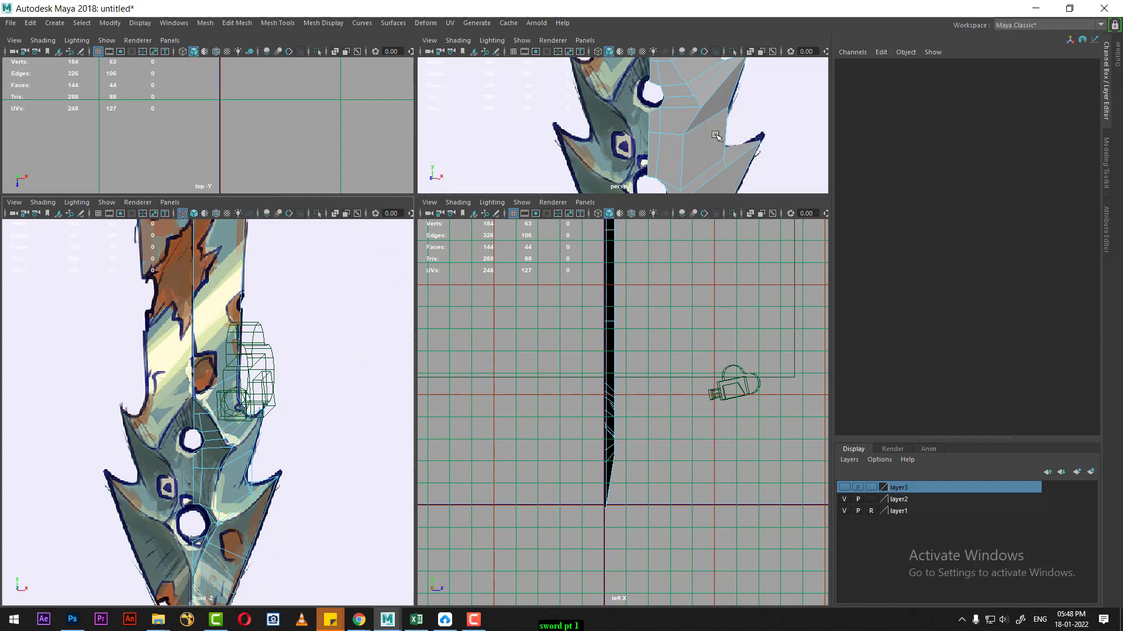
{"action": "scroll", "coordinate": [199, 483], "scroll_direction": "up", "scroll_amount": 3}
{"action": "right_click_drag", "start_coordinate": [246, 325], "coordinate": [232, 507]}
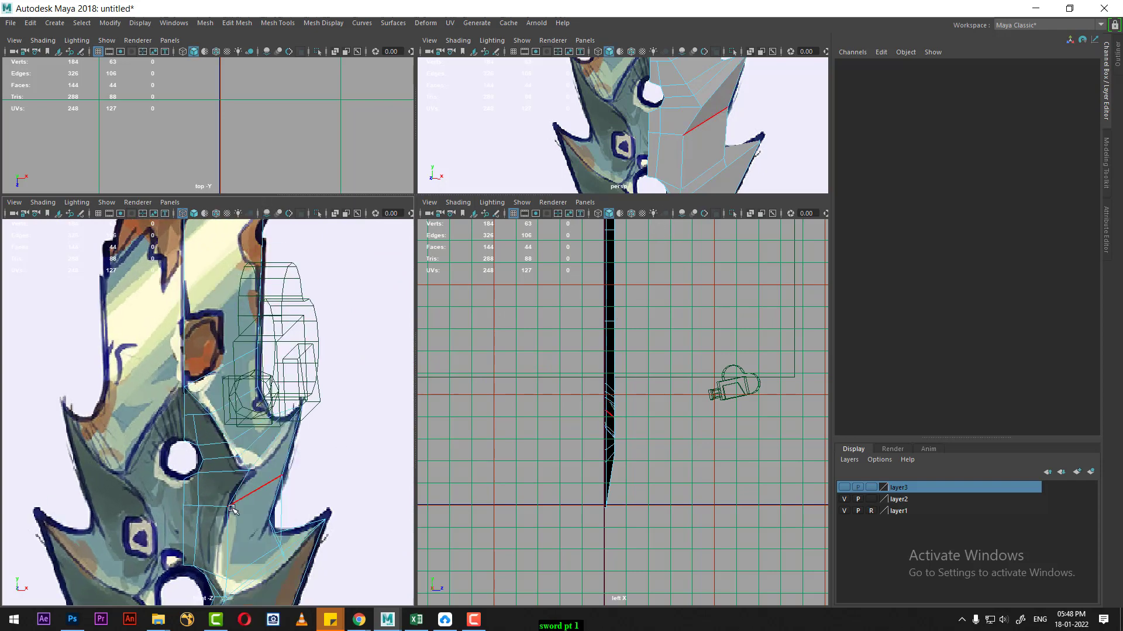
{"action": "left_click", "coordinate": [261, 490]}
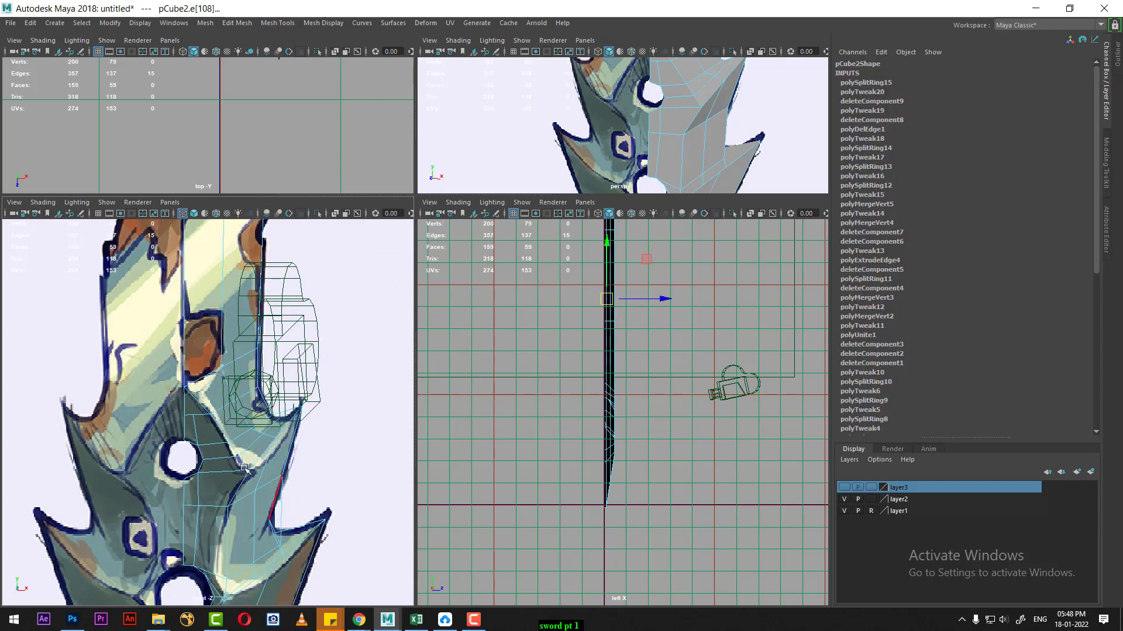
In the enlarged perspective view, merge a pair of blade vertices into one.
{"action": "scroll", "coordinate": [261, 484], "scroll_direction": "up", "scroll_amount": 2}
{"action": "scroll", "coordinate": [261, 483], "scroll_direction": "up", "scroll_amount": 2}
{"action": "scroll", "coordinate": [271, 489], "scroll_direction": "up", "scroll_amount": 2}
{"action": "scroll", "coordinate": [287, 527], "scroll_direction": "up", "scroll_amount": 2}
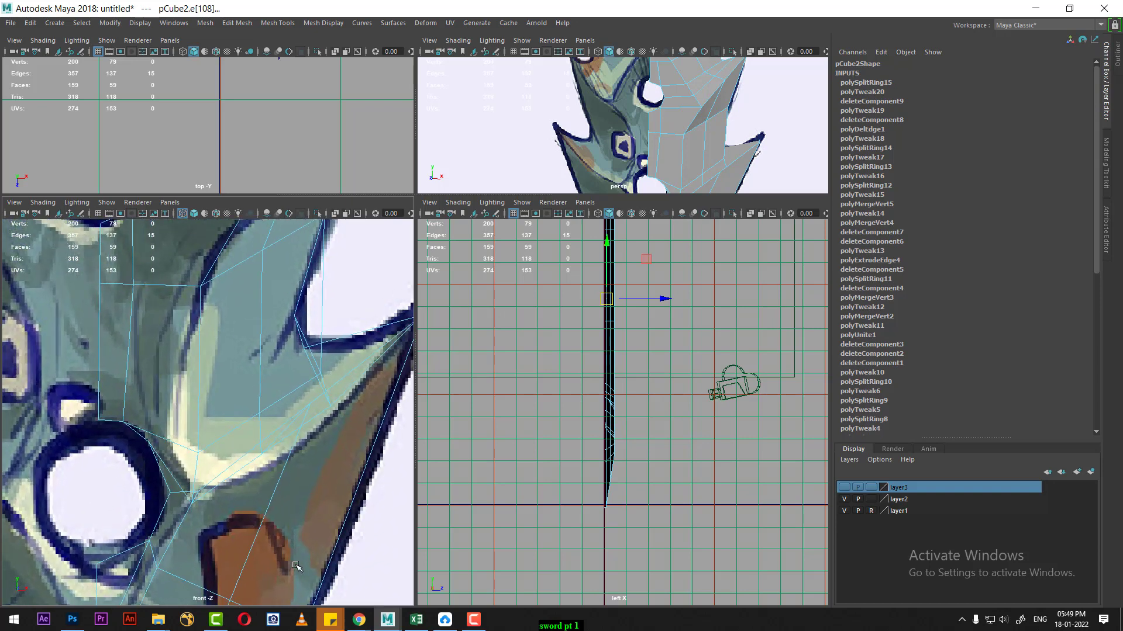
{"action": "key", "text": "space"}
{"action": "mouse_move", "coordinate": [664, 268]}
{"action": "left_mouse_down", "text": "alt"}
{"action": "mouse_move", "coordinate": [641, 423]}
{"action": "mouse_move", "coordinate": [587, 313]}
{"action": "left_mouse_up", "text": "alt"}
{"action": "scroll", "coordinate": [692, 308], "scroll_direction": "up", "scroll_amount": 2}
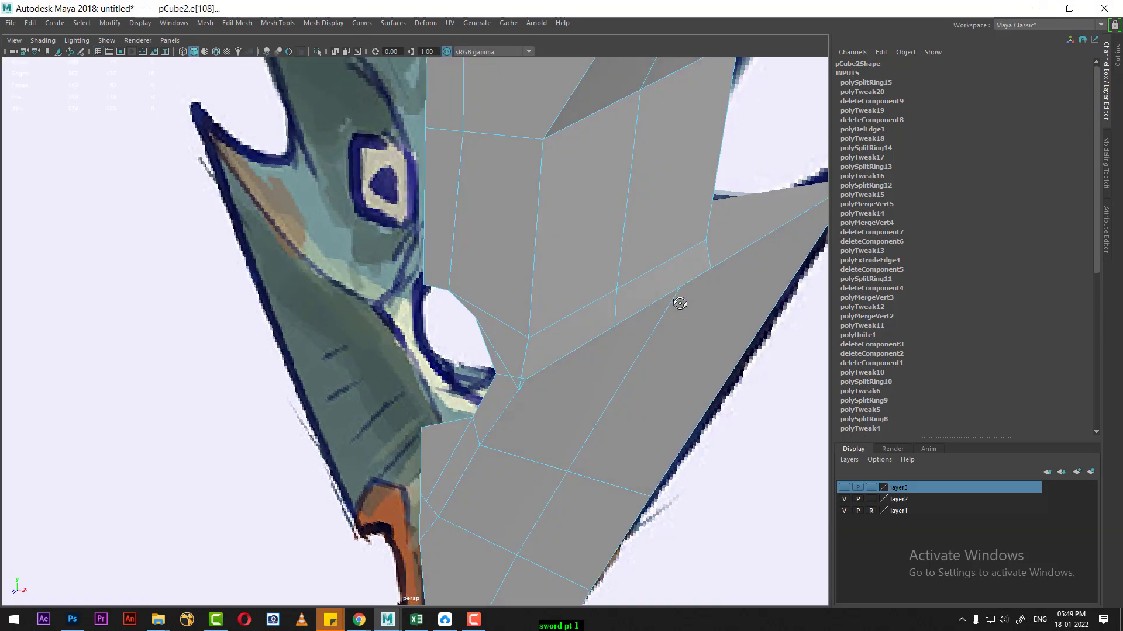
{"action": "key", "text": "F9"}
{"action": "left_click_drag", "start_coordinate": [659, 321], "coordinate": [637, 323]}
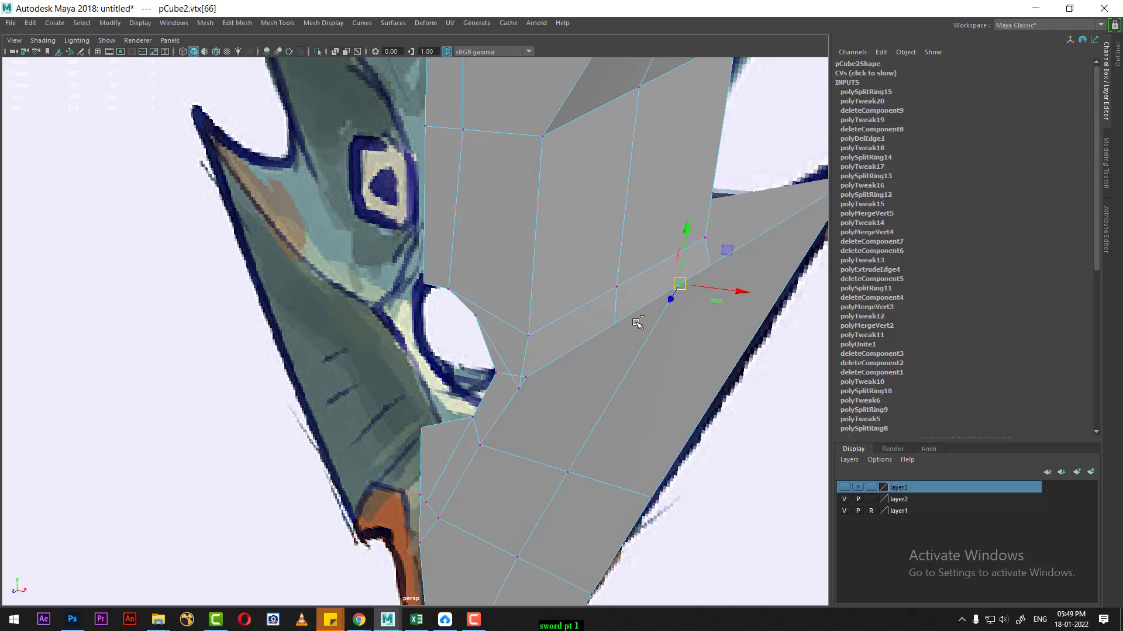
{"action": "right_click_drag", "start_coordinate": [676, 258], "coordinate": [671, 178], "text": "shift"}
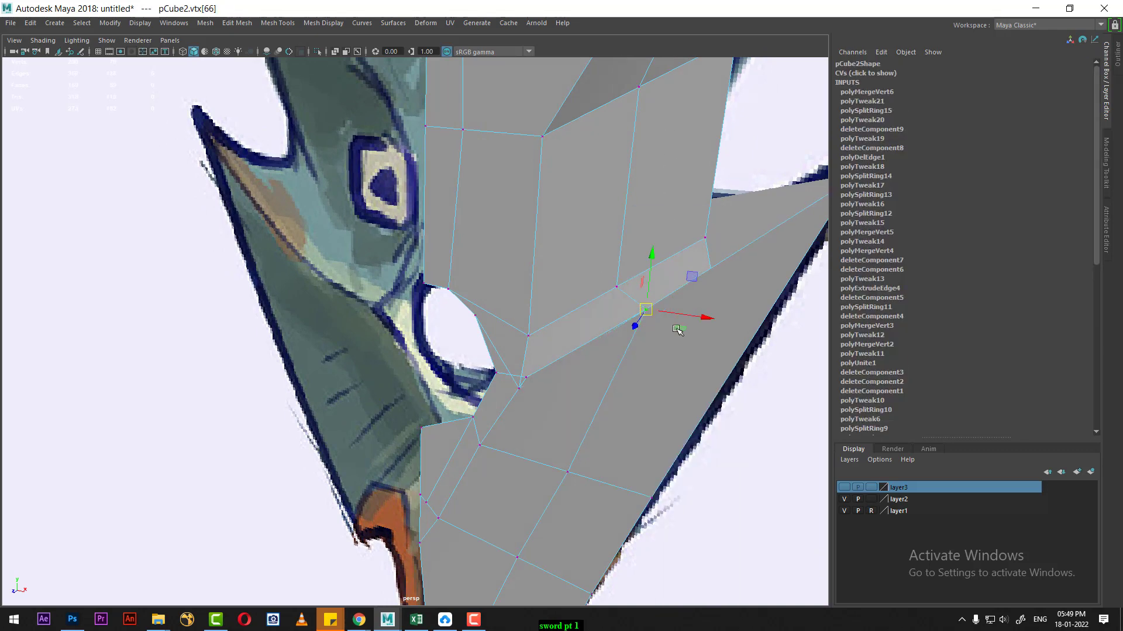
{"action": "mouse_move", "coordinate": [677, 330]}
{"action": "left_mouse_down", "text": "alt"}
{"action": "mouse_move", "coordinate": [547, 365]}
{"action": "mouse_move", "coordinate": [724, 251]}
{"action": "mouse_move", "coordinate": [617, 357]}
{"action": "mouse_move", "coordinate": [586, 371]}
{"action": "mouse_move", "coordinate": [609, 376]}
{"action": "mouse_move", "coordinate": [587, 355]}
{"action": "left_mouse_up", "text": "alt"}
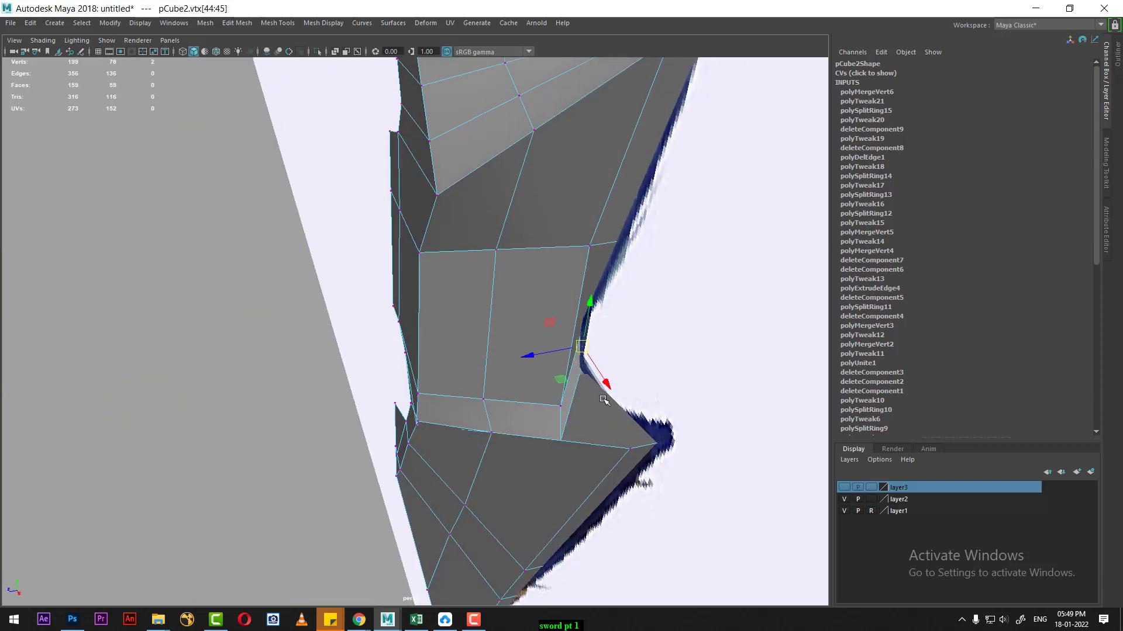
Move the spike-notch vertices up-left onto the painted reference outline.
{"action": "key", "text": "space"}
{"action": "scroll", "coordinate": [250, 355], "scroll_direction": "up", "scroll_amount": 2}
{"action": "scroll", "coordinate": [250, 355], "scroll_direction": "up", "scroll_amount": 2}
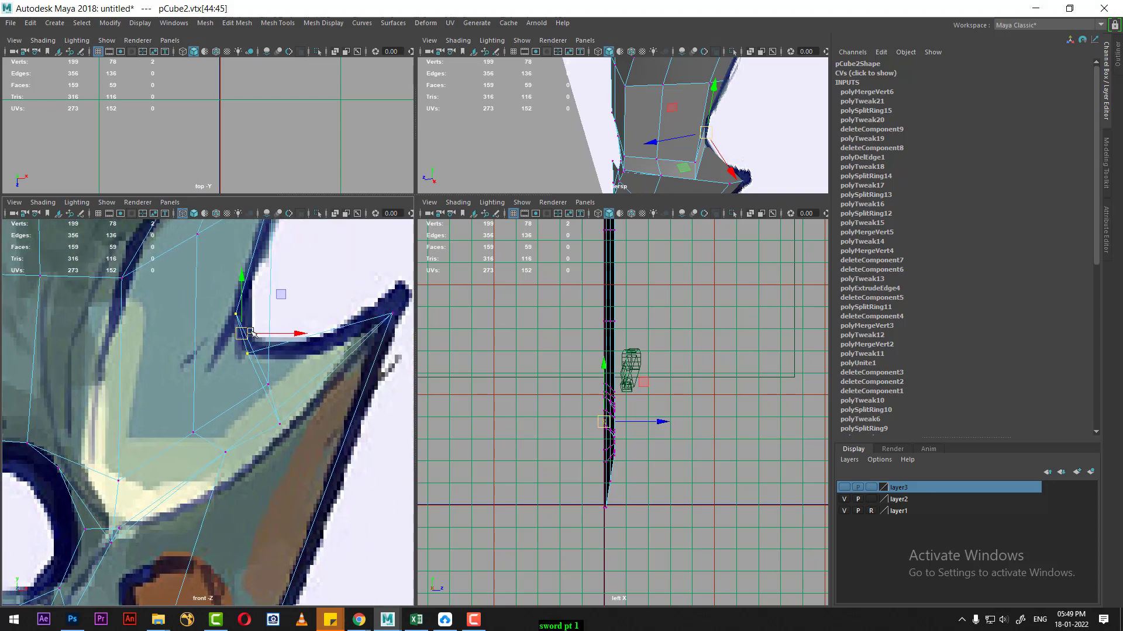
{"action": "mouse_move", "coordinate": [252, 335]}
{"action": "left_mouse_down"}
{"action": "mouse_move", "coordinate": [276, 339]}
{"action": "mouse_move", "coordinate": [262, 329]}
{"action": "left_mouse_up"}
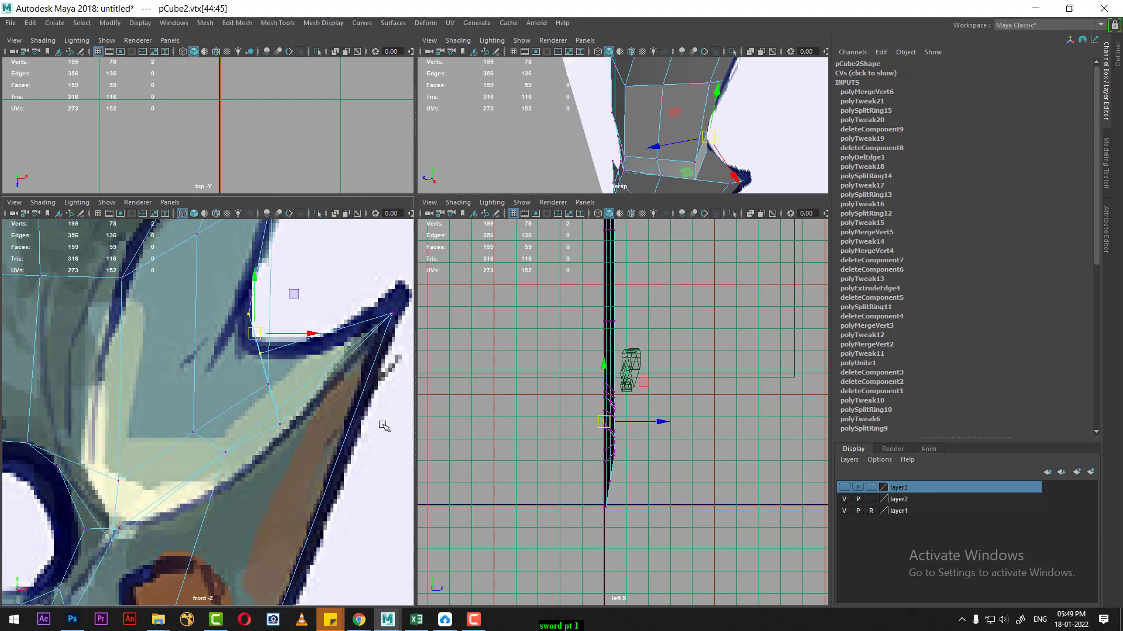
{"action": "left_click", "coordinate": [264, 385]}
{"action": "left_click_drag", "start_coordinate": [672, 176], "coordinate": [643, 152], "text": "alt"}
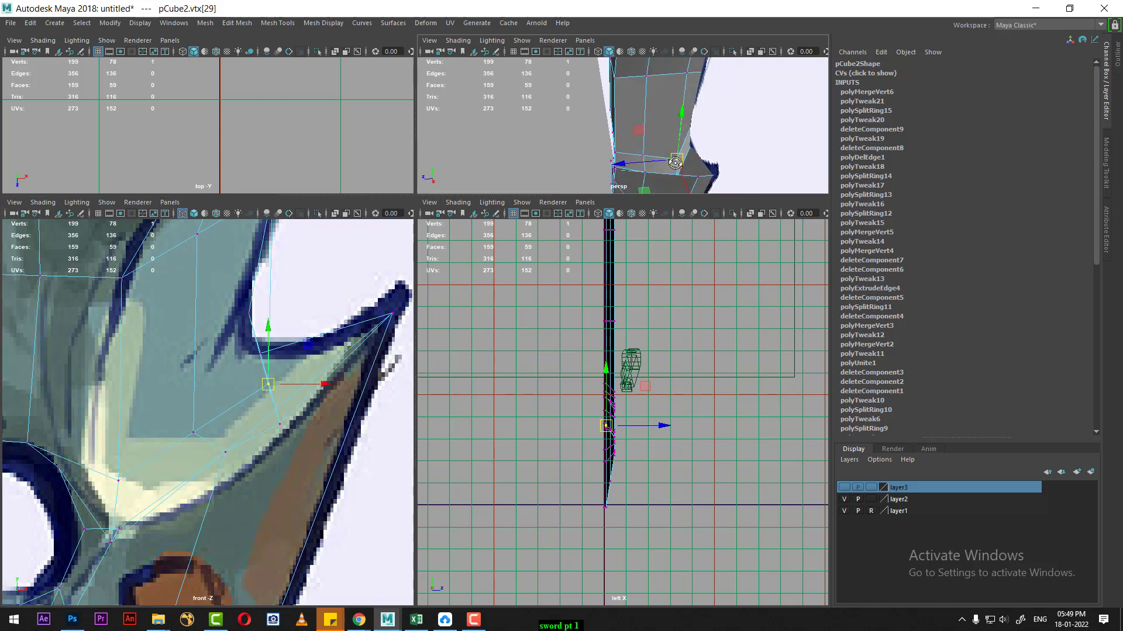
{"action": "middle_click_drag", "start_coordinate": [299, 324], "coordinate": [315, 403], "text": "alt"}
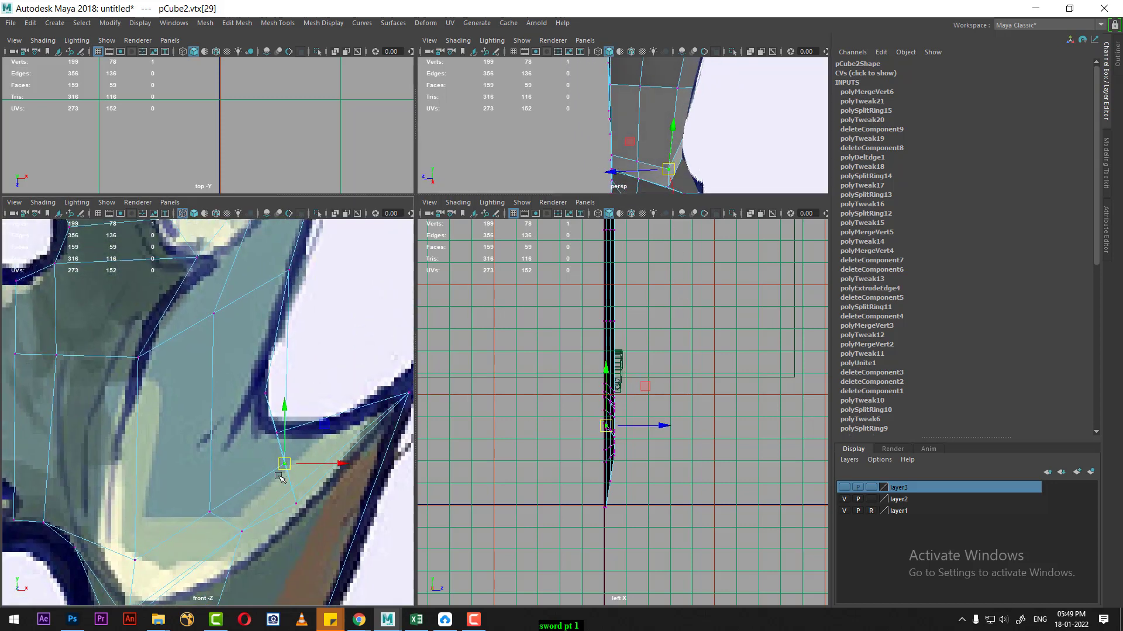
{"action": "left_click_drag", "start_coordinate": [284, 465], "coordinate": [263, 412]}
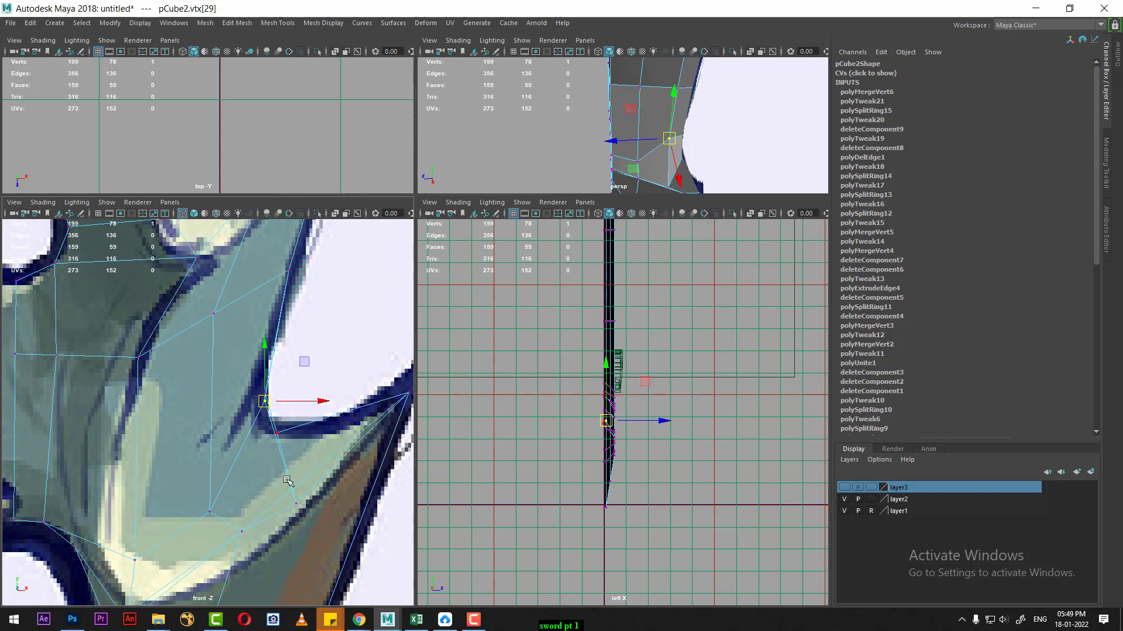
{"action": "mouse_move", "coordinate": [681, 188]}
{"action": "left_mouse_down", "text": "alt"}
{"action": "mouse_move", "coordinate": [700, 134]}
{"action": "mouse_move", "coordinate": [684, 187]}
{"action": "left_mouse_up", "text": "alt"}
{"action": "left_click", "coordinate": [692, 191]}
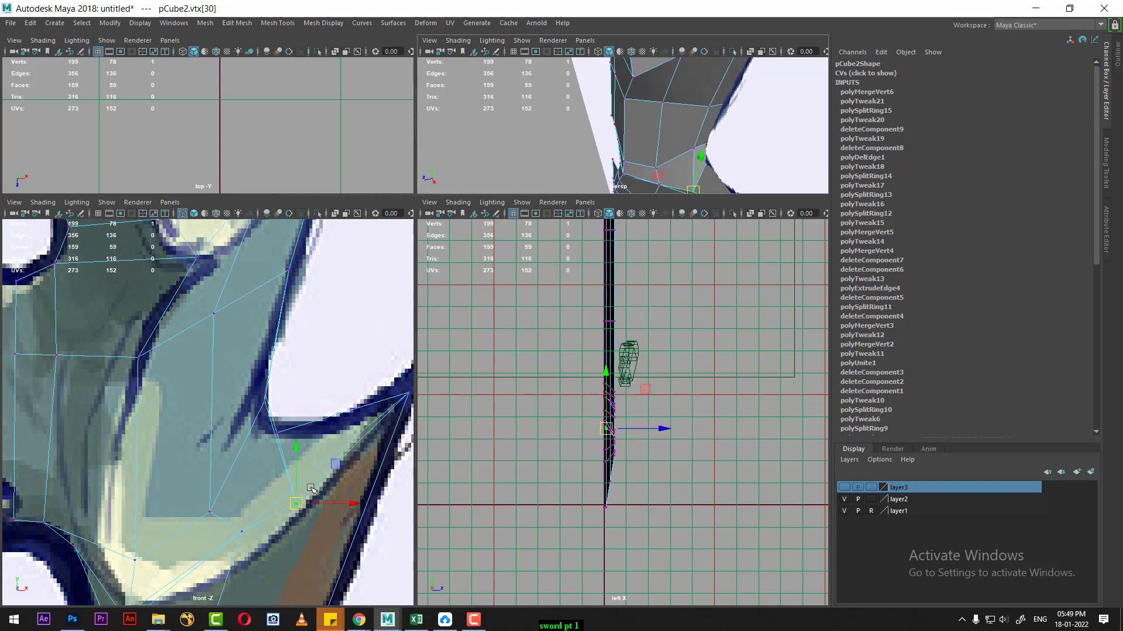
{"action": "left_click_drag", "start_coordinate": [296, 502], "coordinate": [280, 438]}
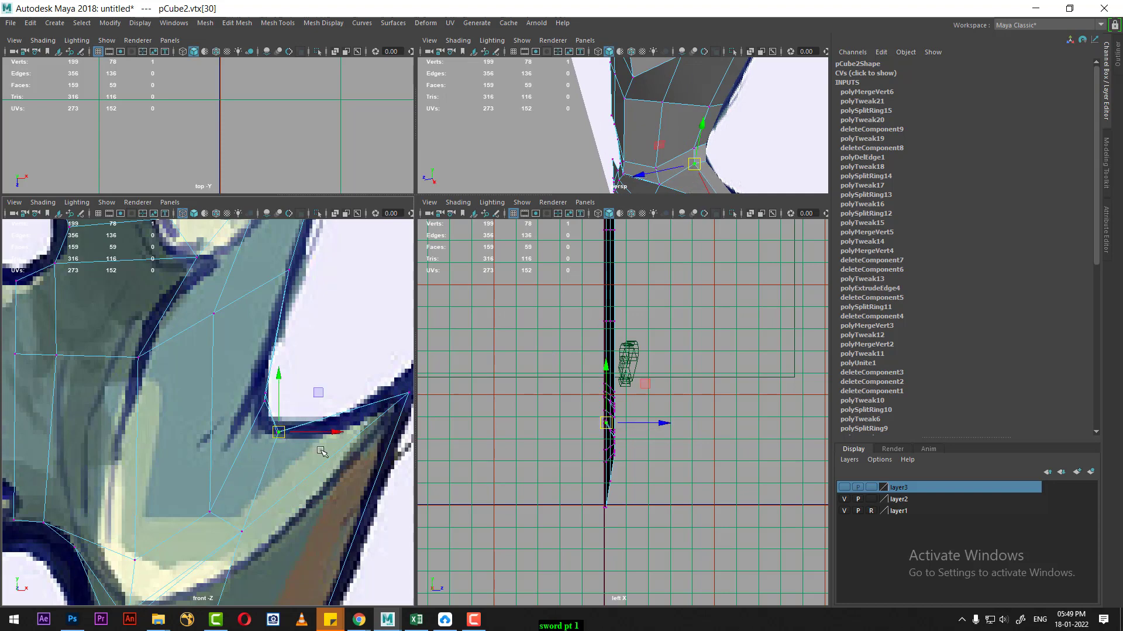
Orbit around the spike, switch to edges and select an edge on the blade spike.
{"action": "left_click_drag", "start_coordinate": [703, 144], "coordinate": [760, 106], "text": "alt"}
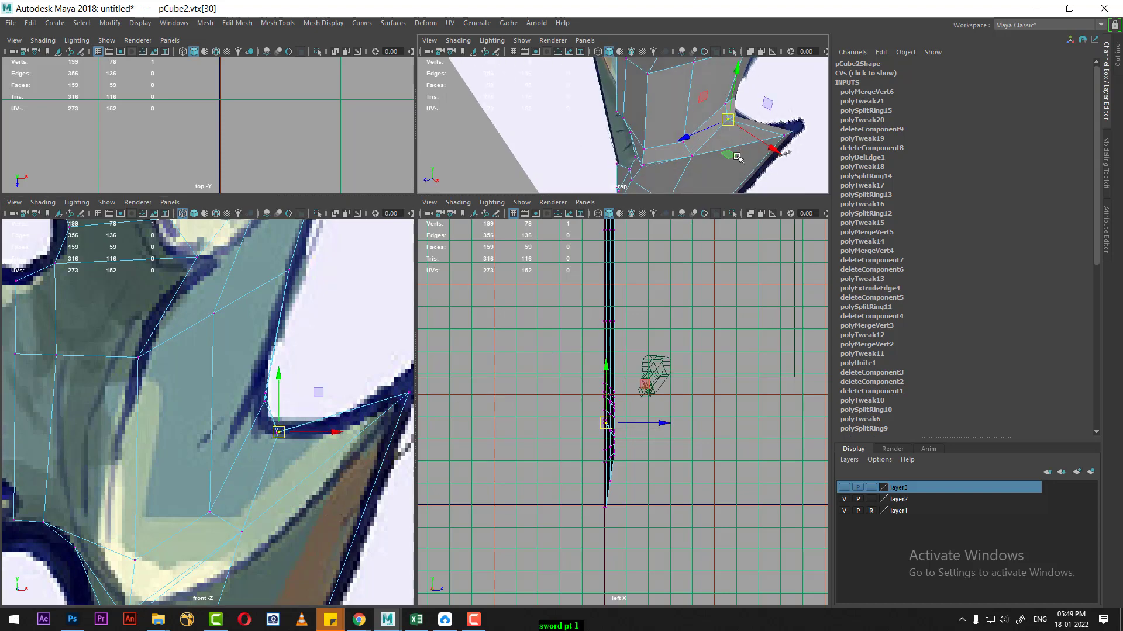
{"action": "mouse_move", "coordinate": [332, 402]}
{"action": "middle_mouse_down", "text": "alt"}
{"action": "mouse_move", "coordinate": [296, 379]}
{"action": "mouse_move", "coordinate": [222, 413]}
{"action": "middle_mouse_up", "text": "alt"}
{"action": "scroll", "coordinate": [300, 431], "scroll_direction": "down", "scroll_amount": 2}
{"action": "scroll", "coordinate": [257, 397], "scroll_direction": "down", "scroll_amount": 4}
{"action": "scroll", "coordinate": [221, 413], "scroll_direction": "up", "scroll_amount": 2}
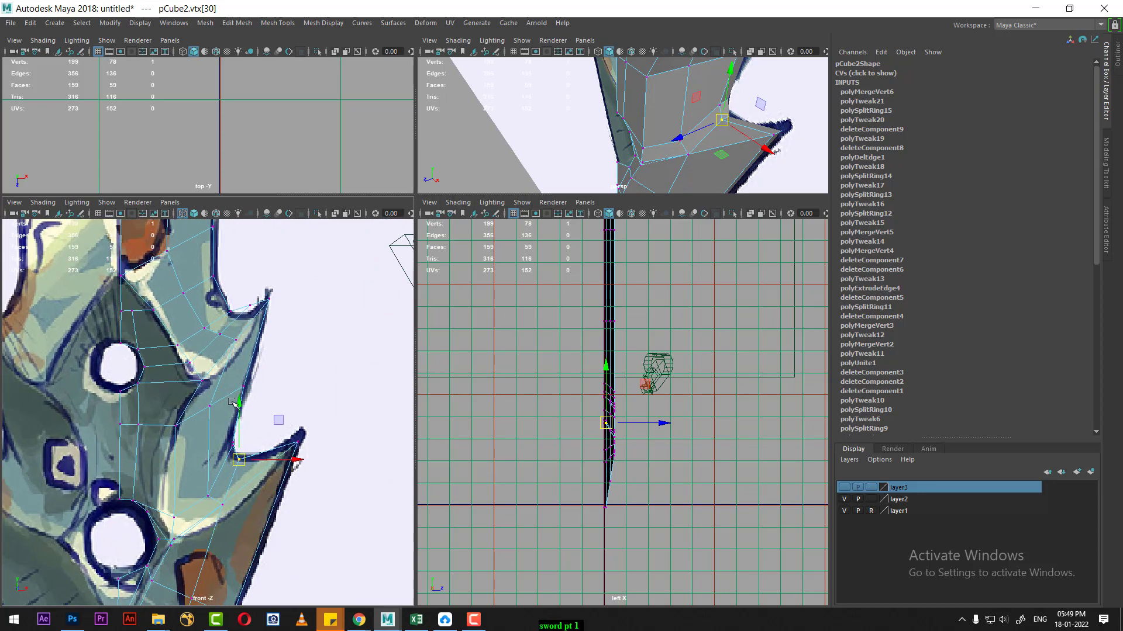
{"action": "scroll", "coordinate": [234, 397], "scroll_direction": "up", "scroll_amount": 2}
{"action": "scroll", "coordinate": [253, 370], "scroll_direction": "up", "scroll_amount": 3}
{"action": "scroll", "coordinate": [252, 370], "scroll_direction": "up", "scroll_amount": 2}
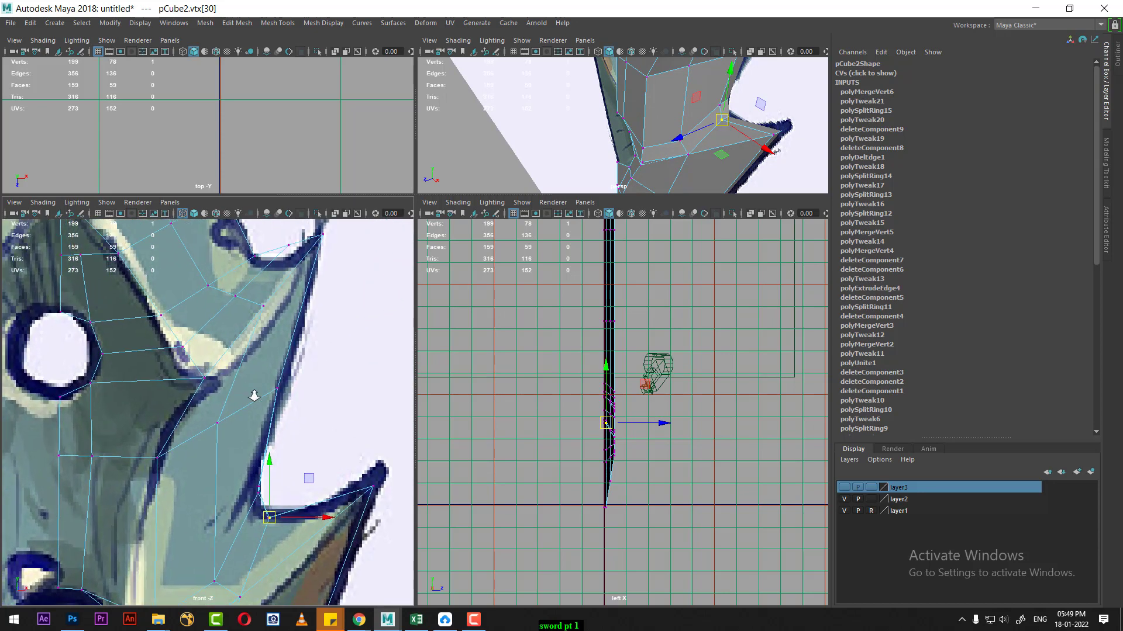
{"action": "scroll", "coordinate": [251, 394], "scroll_direction": "up", "scroll_amount": 1}
{"action": "right_click_drag", "start_coordinate": [249, 354], "coordinate": [252, 318]}
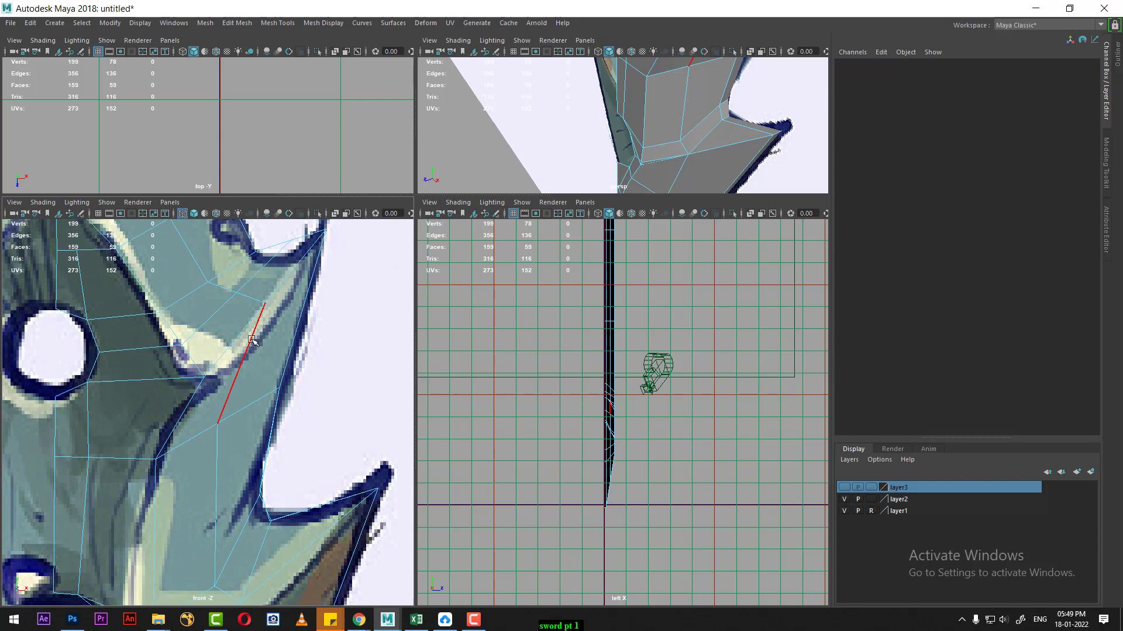
{"action": "left_click", "coordinate": [252, 340]}
Zoom and pan the front view onto the guard ring and lower blade.
{"action": "scroll", "coordinate": [252, 341], "scroll_direction": "down", "scroll_amount": 5}
{"action": "scroll", "coordinate": [252, 351], "scroll_direction": "down", "scroll_amount": 1}
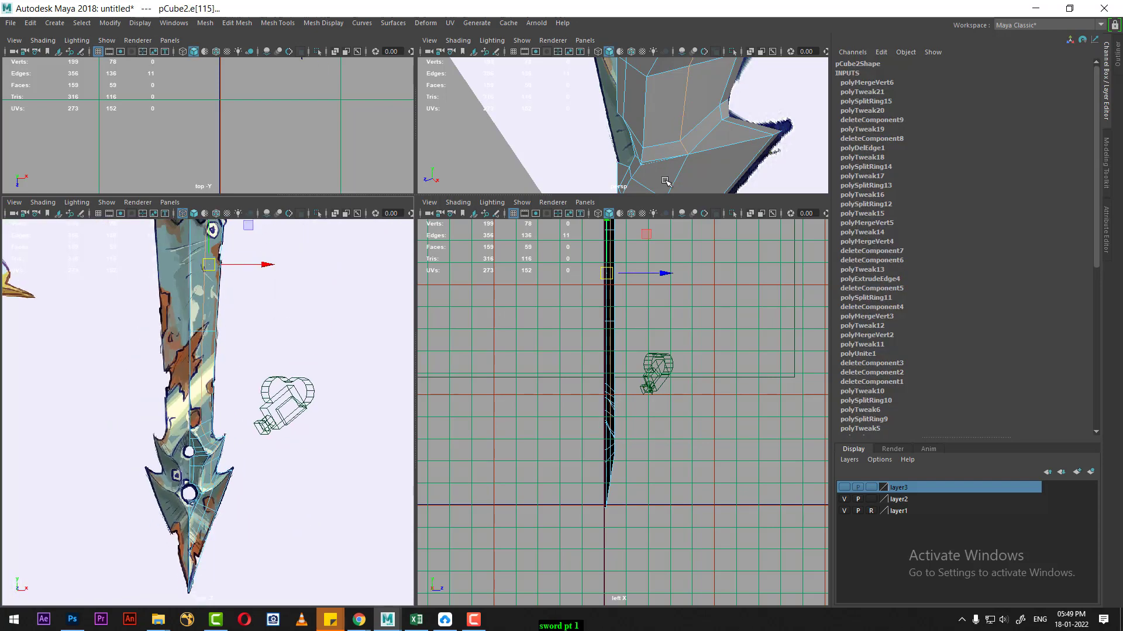
{"action": "scroll", "coordinate": [244, 444], "scroll_direction": "down", "scroll_amount": 1}
{"action": "scroll", "coordinate": [250, 406], "scroll_direction": "down", "scroll_amount": 2}
{"action": "scroll", "coordinate": [256, 300], "scroll_direction": "down", "scroll_amount": 1}
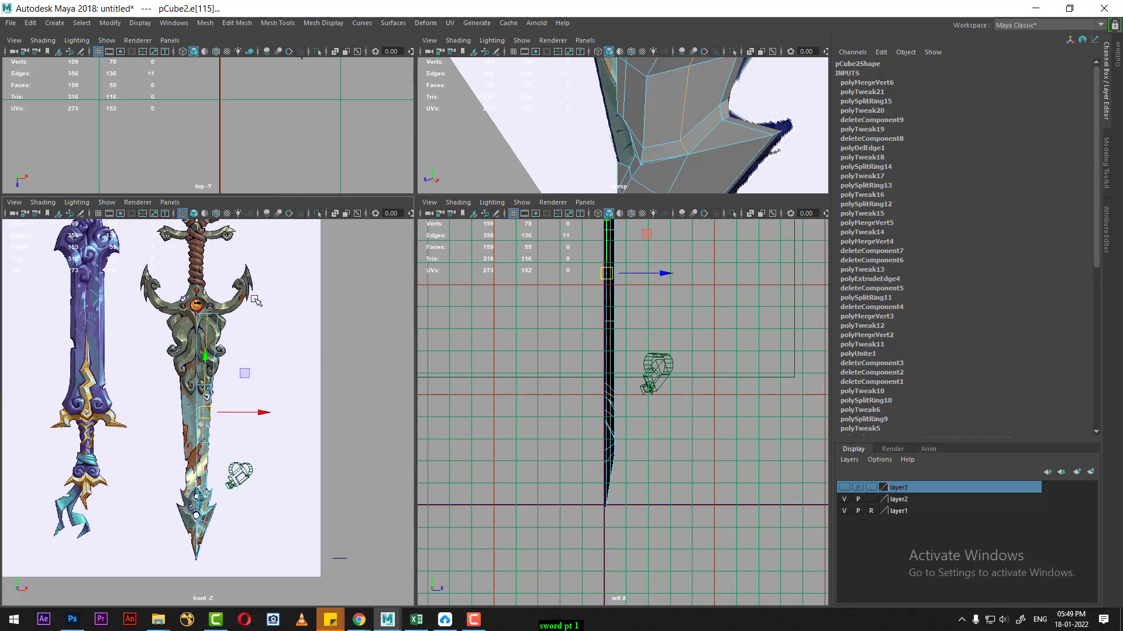
{"action": "scroll", "coordinate": [222, 404], "scroll_direction": "up", "scroll_amount": 3}
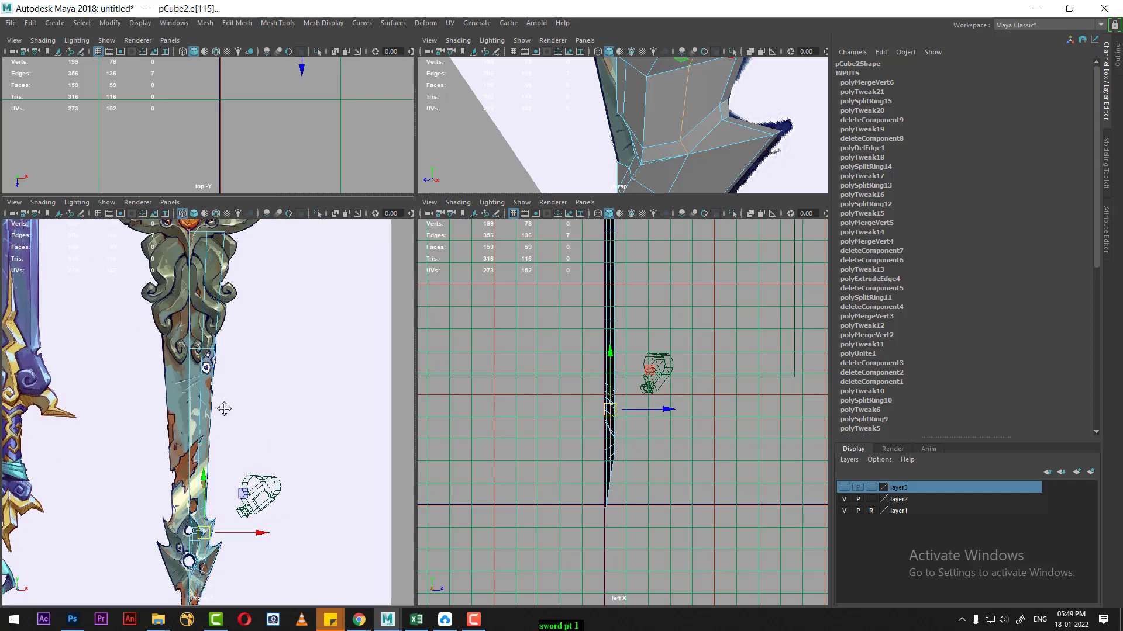
{"action": "scroll", "coordinate": [348, 537], "scroll_direction": "up", "scroll_amount": 1}
{"action": "scroll", "coordinate": [300, 435], "scroll_direction": "up", "scroll_amount": 1}
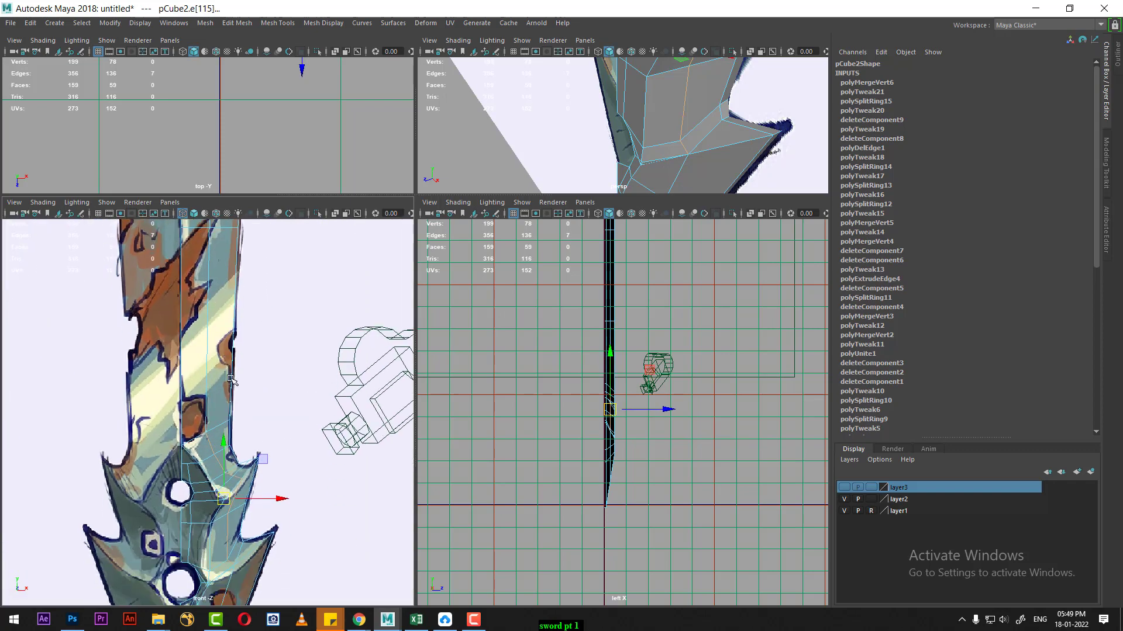
{"action": "scroll", "coordinate": [327, 440], "scroll_direction": "up", "scroll_amount": 2}
{"action": "scroll", "coordinate": [292, 421], "scroll_direction": "up", "scroll_amount": 1}
{"action": "scroll", "coordinate": [249, 403], "scroll_direction": "up", "scroll_amount": 1}
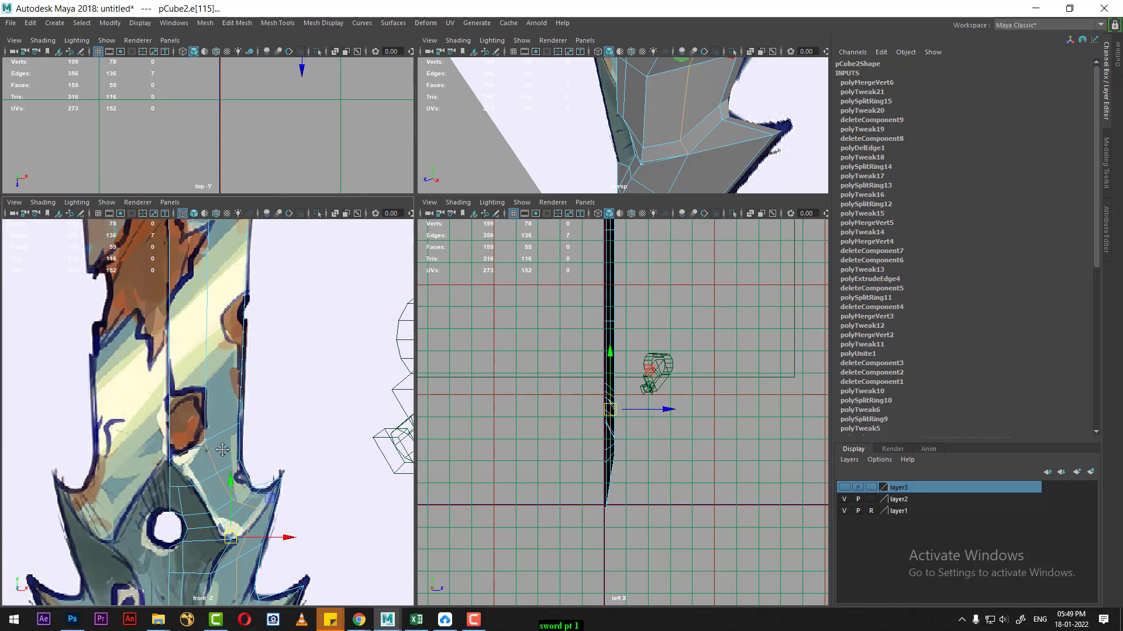
{"action": "middle_click_drag", "start_coordinate": [222, 450], "coordinate": [207, 405], "text": "alt"}
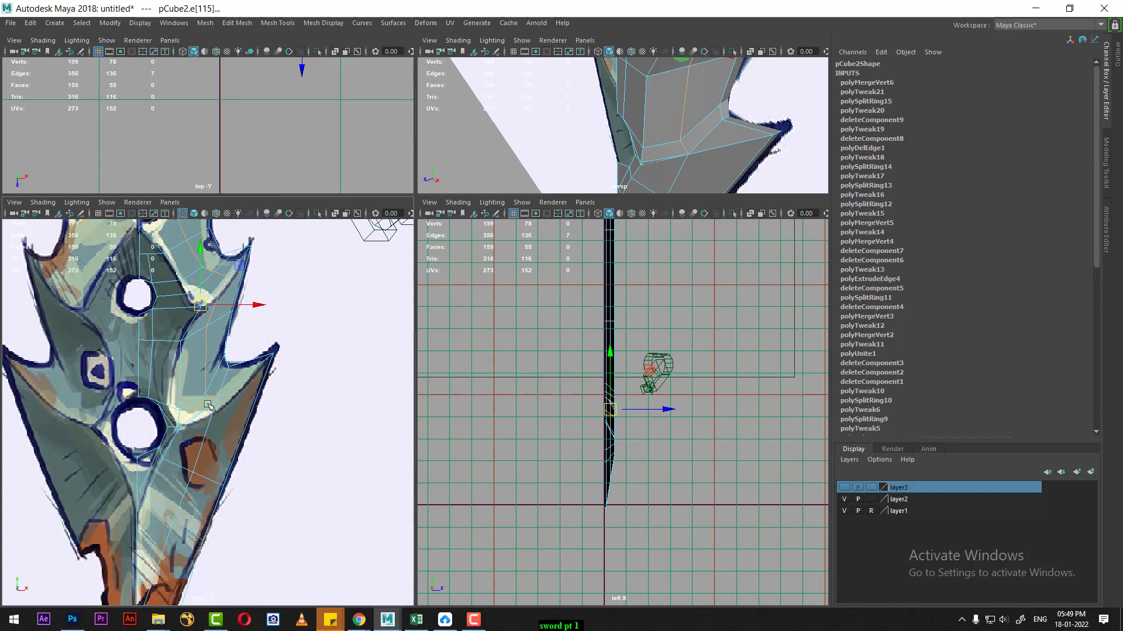
{"action": "scroll", "coordinate": [208, 405], "scroll_direction": "up", "scroll_amount": 2}
{"action": "mouse_move", "coordinate": [233, 444]}
{"action": "middle_mouse_down", "text": "alt"}
{"action": "mouse_move", "coordinate": [275, 372]}
{"action": "mouse_move", "coordinate": [269, 404]}
{"action": "middle_mouse_up", "text": "alt"}
{"action": "middle_click_drag", "start_coordinate": [209, 359], "coordinate": [250, 446], "text": "alt"}
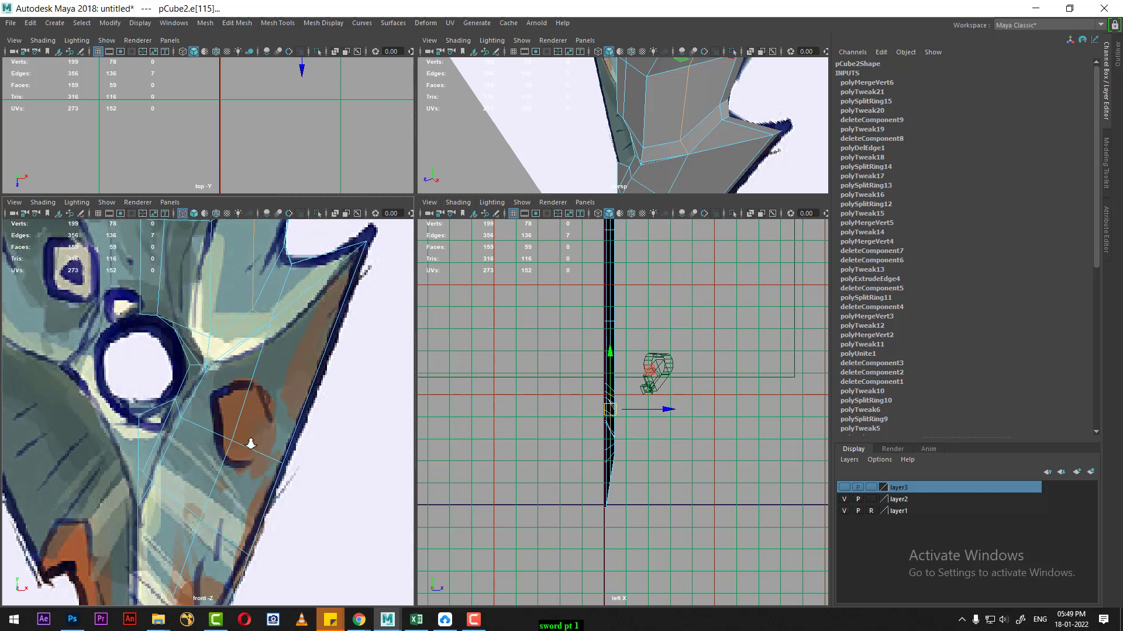
{"action": "scroll", "coordinate": [301, 482], "scroll_direction": "up", "scroll_amount": 2}
Maximize the perspective view and orbit close to the blade edges beside the hole.
{"action": "mouse_move", "coordinate": [597, 190]}
{"action": "left_mouse_down", "text": "alt"}
{"action": "mouse_move", "coordinate": [721, 148]}
{"action": "mouse_move", "coordinate": [635, 172]}
{"action": "mouse_move", "coordinate": [671, 156]}
{"action": "left_mouse_up", "text": "alt"}
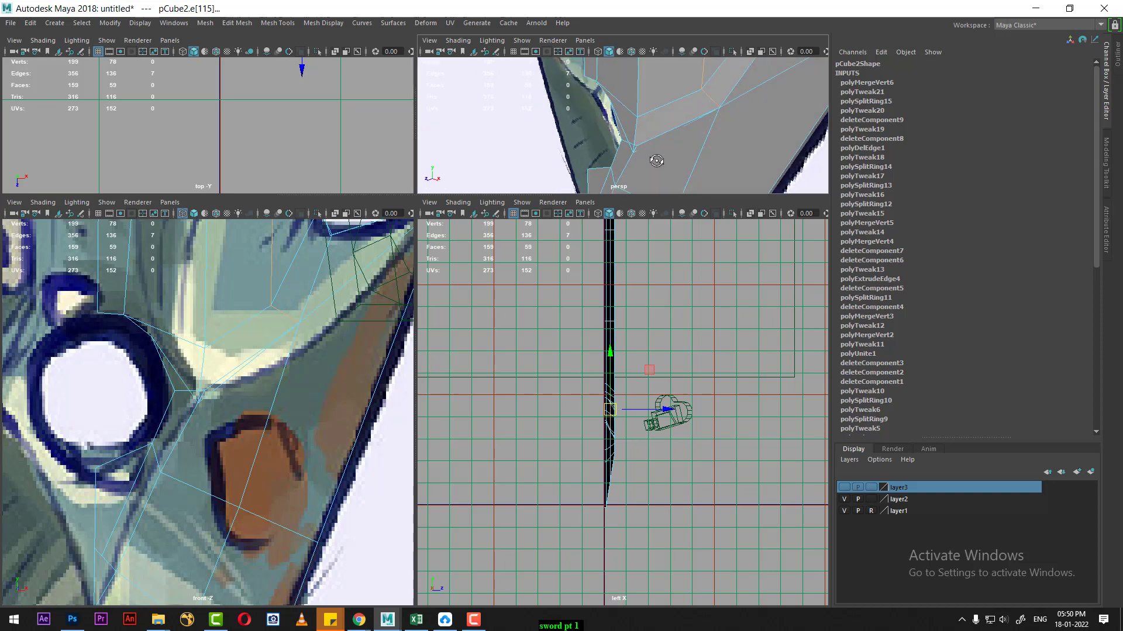
{"action": "key", "text": "space"}
{"action": "left_click_drag", "start_coordinate": [605, 261], "coordinate": [559, 304], "text": "alt"}
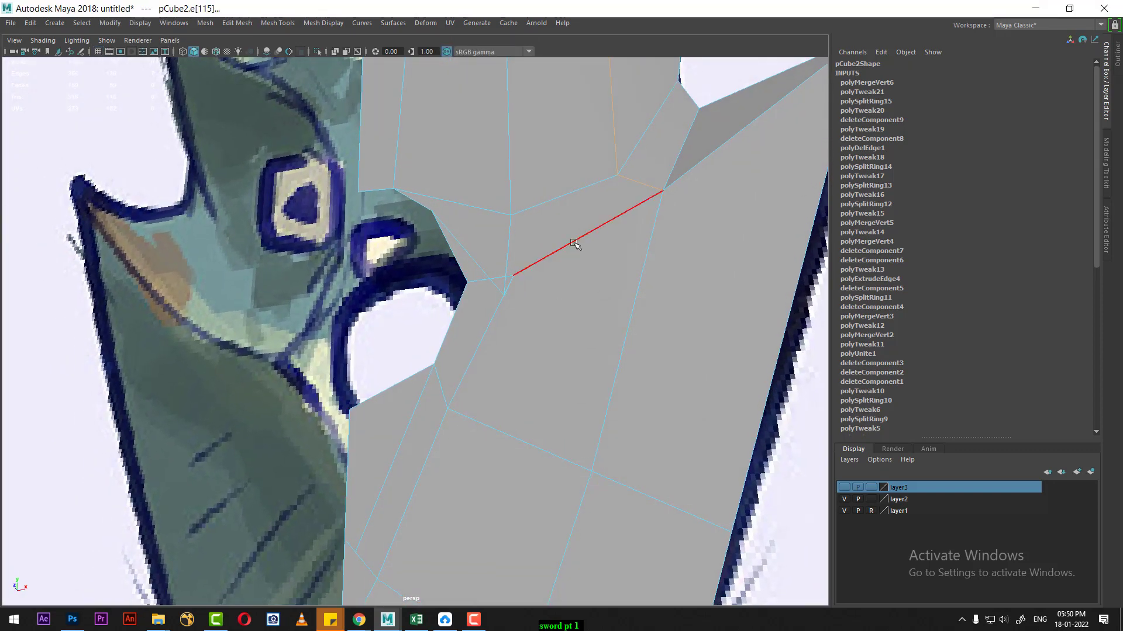
Select the two neighbouring vertices beside the round hole and merge them.
{"action": "key", "text": "F9"}
{"action": "left_click_drag", "start_coordinate": [506, 304], "coordinate": [505, 305]}
{"action": "mouse_move", "coordinate": [504, 305]}
{"action": "left_mouse_down", "text": "alt"}
{"action": "mouse_move", "coordinate": [660, 325]}
{"action": "mouse_move", "coordinate": [577, 259]}
{"action": "left_mouse_up", "text": "alt"}
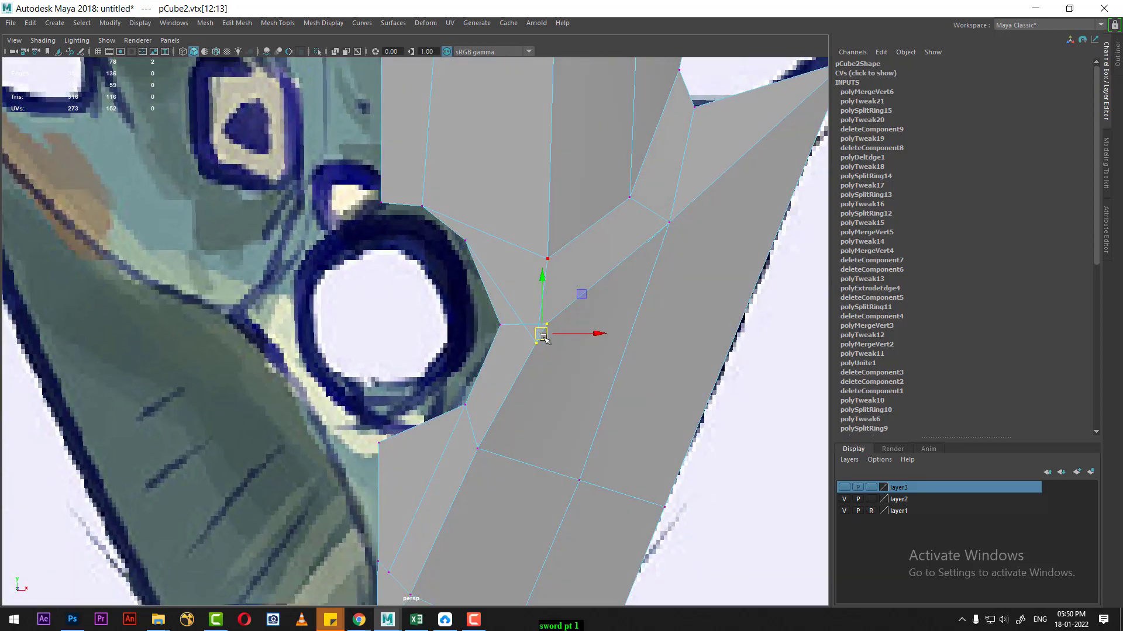
{"action": "right_click_drag", "start_coordinate": [577, 259], "coordinate": [554, 162], "text": "shift"}
{"action": "left_click_drag", "start_coordinate": [609, 267], "coordinate": [537, 334], "text": "alt"}
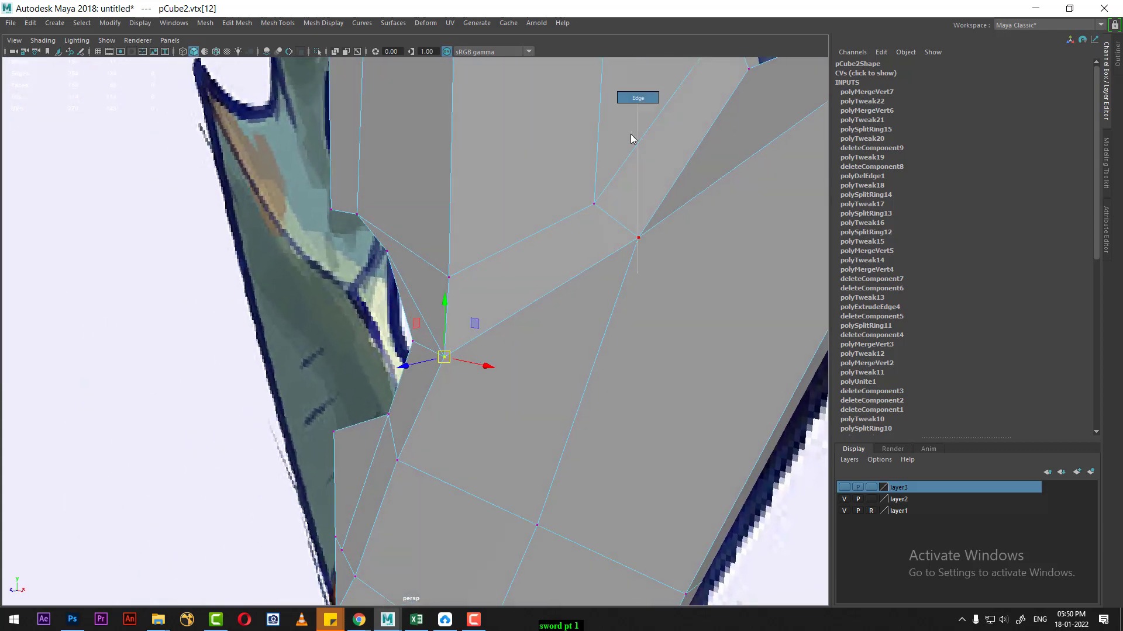
Pick an edge on the blade, orbit around it, and restore the four-view layout.
{"action": "right_click_drag", "start_coordinate": [638, 238], "coordinate": [631, 139]}
{"action": "left_click", "coordinate": [618, 223]}
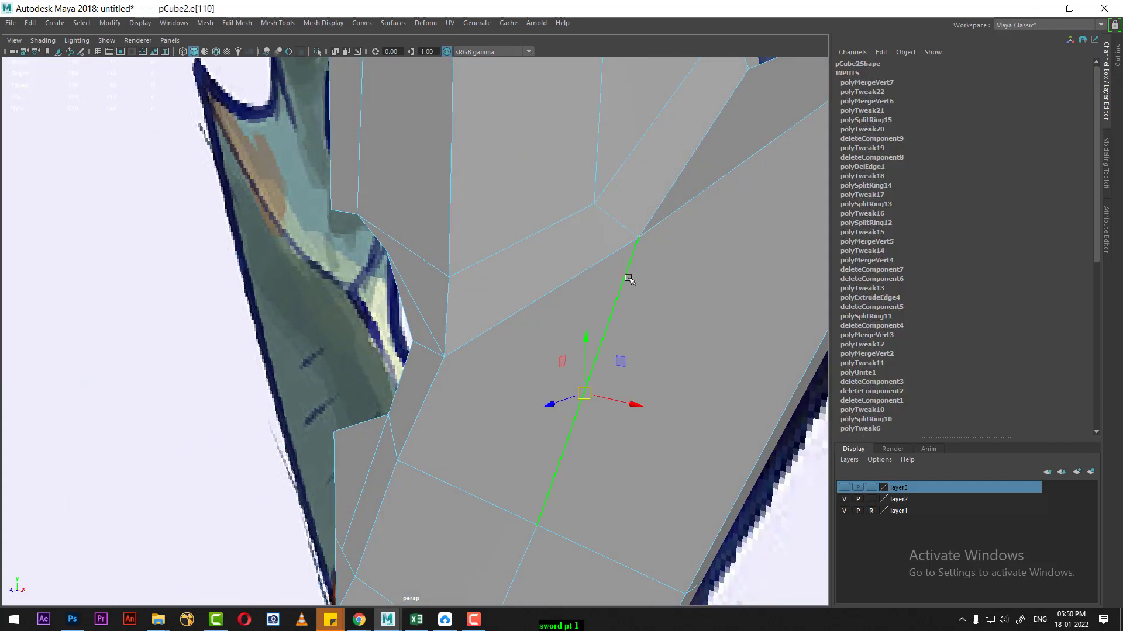
{"action": "left_click_drag", "start_coordinate": [628, 279], "coordinate": [674, 327], "text": "alt"}
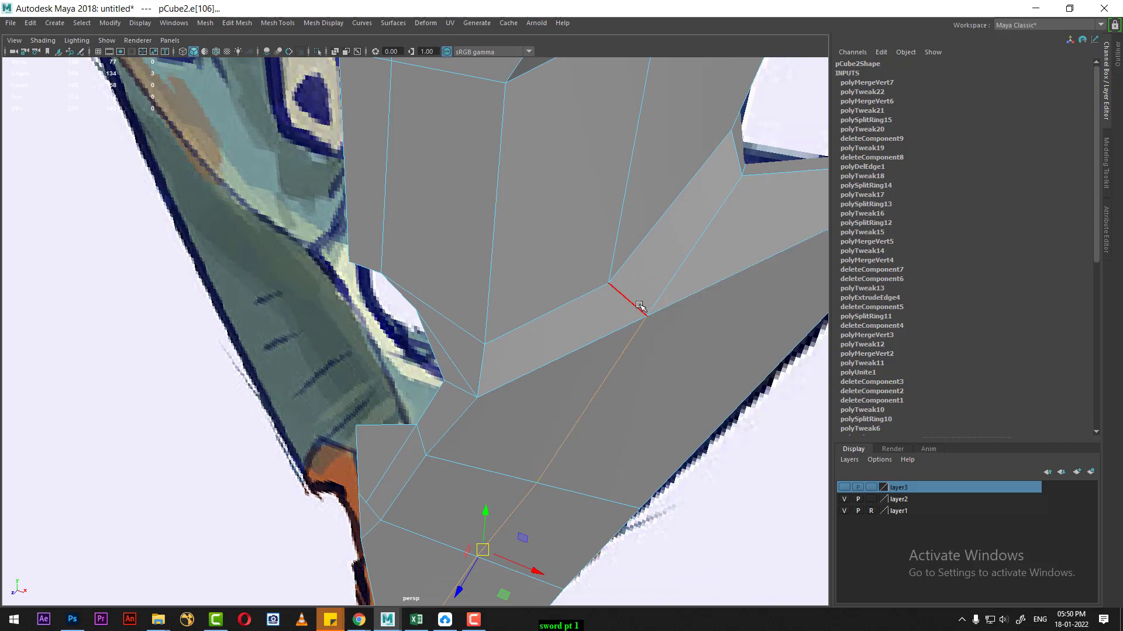
{"action": "scroll", "coordinate": [539, 388], "scroll_direction": "down", "scroll_amount": 5}
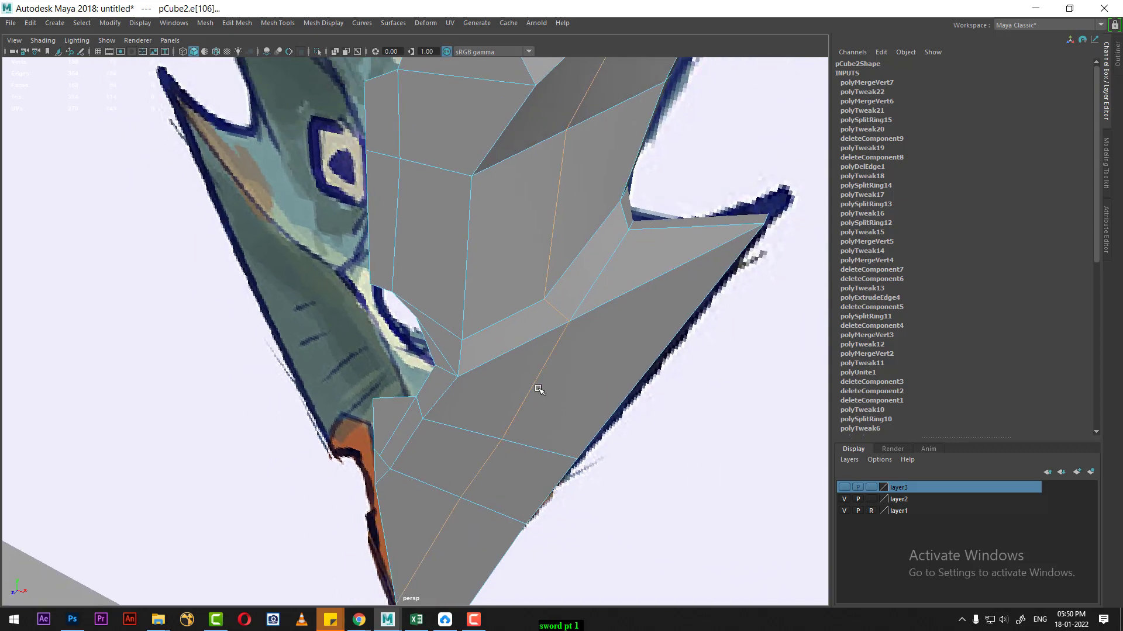
{"action": "scroll", "coordinate": [546, 334], "scroll_direction": "down", "scroll_amount": 3}
{"action": "key", "text": "space"}
Zoom and pan the front view to the blade base and select blade edges there.
{"action": "scroll", "coordinate": [217, 398], "scroll_direction": "up", "scroll_amount": 2}
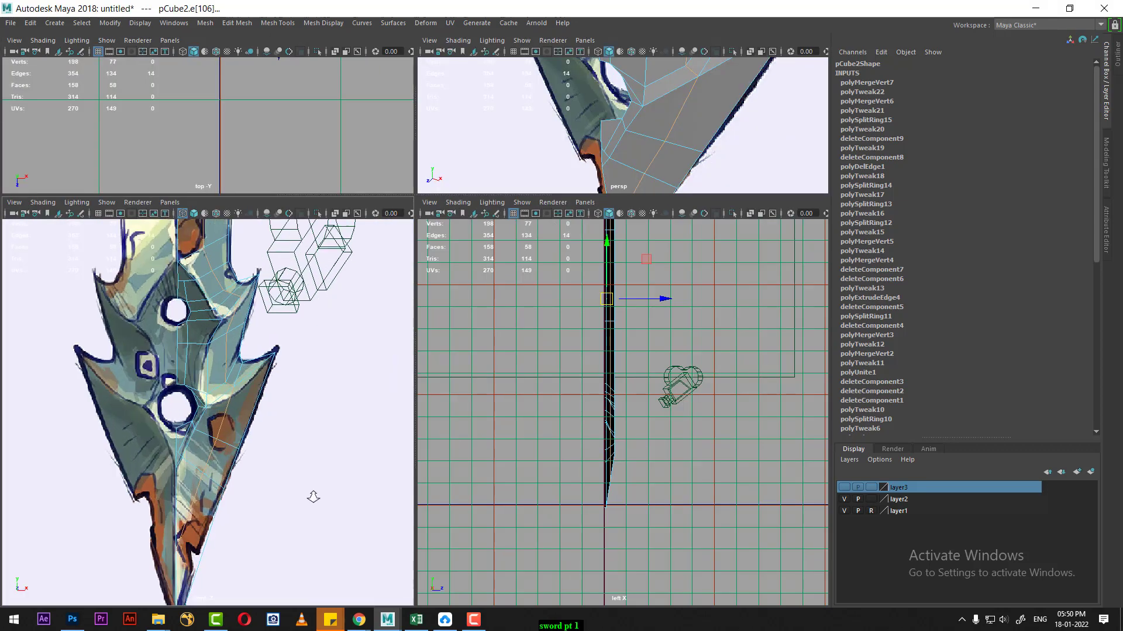
{"action": "scroll", "coordinate": [313, 494], "scroll_direction": "up", "scroll_amount": 2}
{"action": "scroll", "coordinate": [263, 340], "scroll_direction": "up", "scroll_amount": 2}
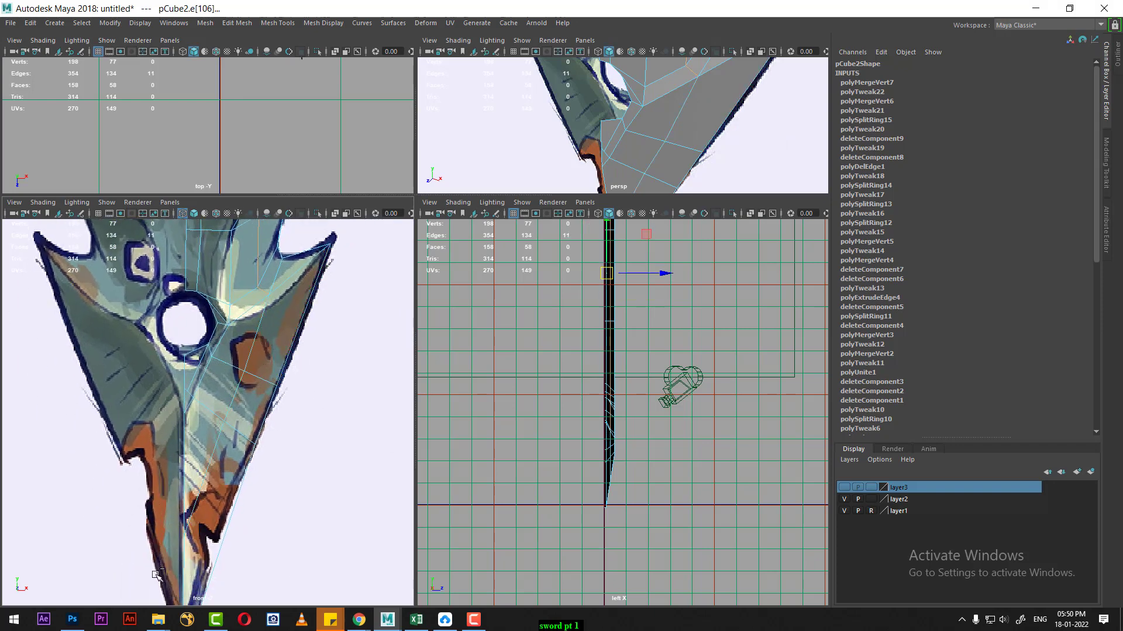
{"action": "scroll", "coordinate": [246, 389], "scroll_direction": "up", "scroll_amount": 2}
{"action": "scroll", "coordinate": [275, 409], "scroll_direction": "up", "scroll_amount": 2}
{"action": "scroll", "coordinate": [309, 432], "scroll_direction": "up", "scroll_amount": 1}
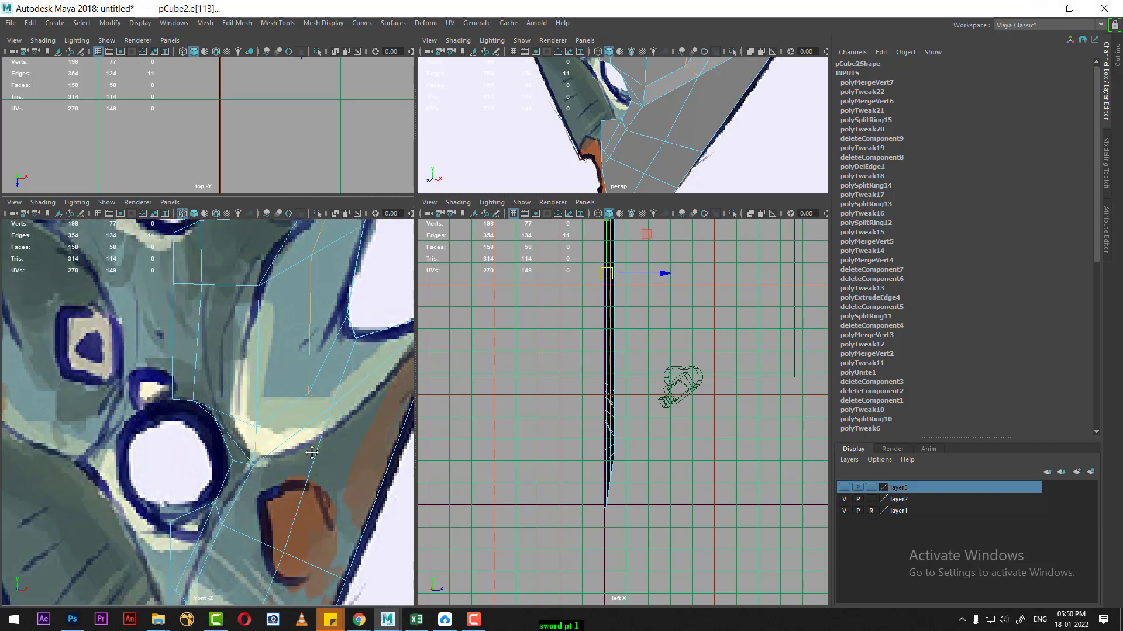
{"action": "scroll", "coordinate": [341, 458], "scroll_direction": "up", "scroll_amount": 2}
{"action": "scroll", "coordinate": [341, 457], "scroll_direction": "down", "scroll_amount": 3}
{"action": "scroll", "coordinate": [263, 467], "scroll_direction": "up", "scroll_amount": 2}
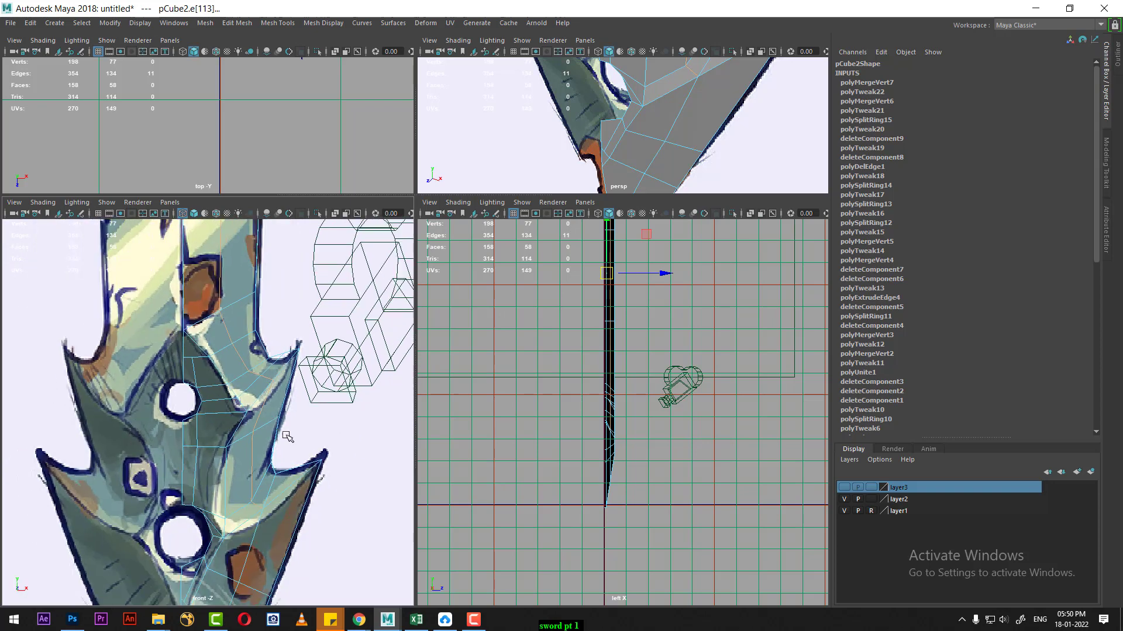
{"action": "middle_click_drag", "start_coordinate": [234, 421], "coordinate": [258, 498], "text": "alt"}
{"action": "scroll", "coordinate": [251, 351], "scroll_direction": "down", "scroll_amount": 2}
{"action": "scroll", "coordinate": [250, 363], "scroll_direction": "down", "scroll_amount": 2}
{"action": "scroll", "coordinate": [245, 383], "scroll_direction": "down", "scroll_amount": 2}
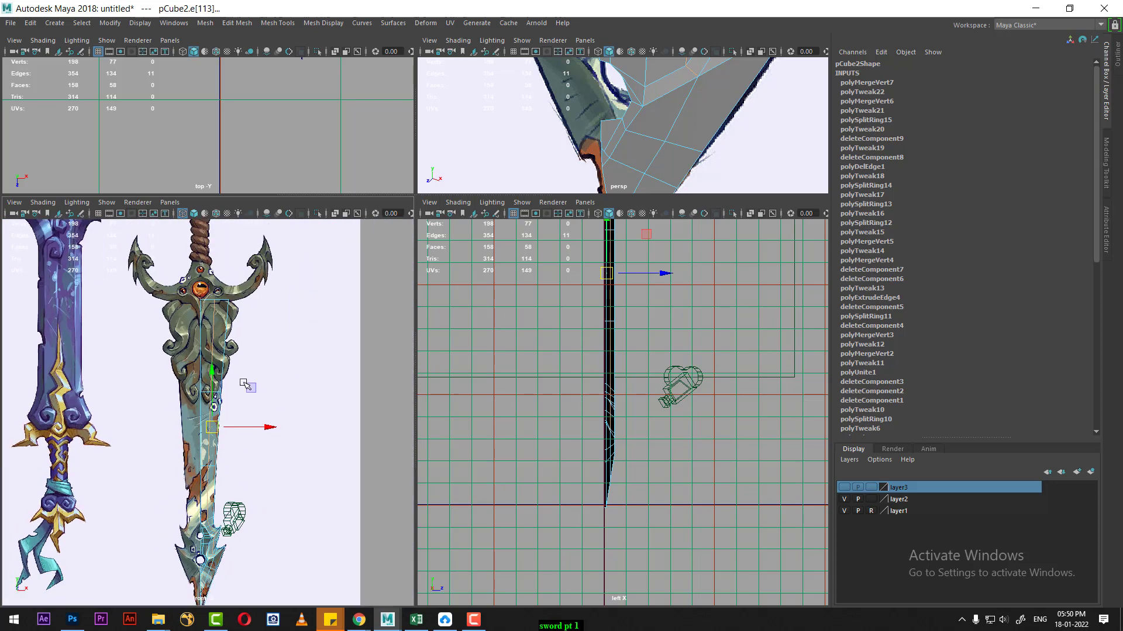
{"action": "left_click", "coordinate": [207, 494]}
Refine the edge selection near the blade base and shift it onto the outline.
{"action": "scroll", "coordinate": [211, 445], "scroll_direction": "up", "scroll_amount": 2}
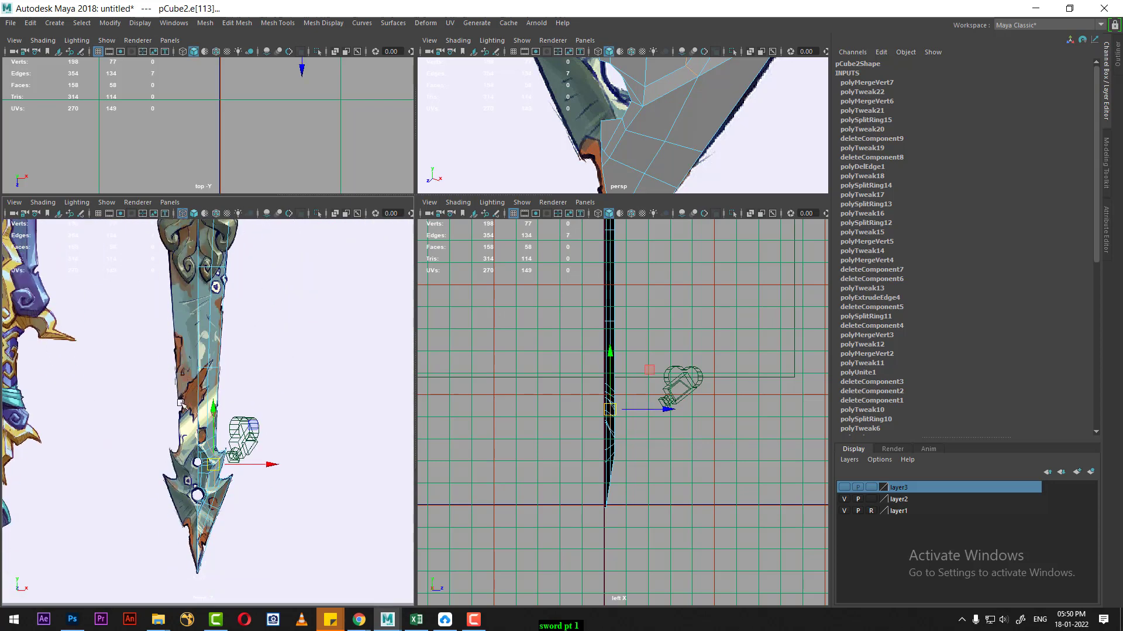
{"action": "scroll", "coordinate": [213, 409], "scroll_direction": "up", "scroll_amount": 2}
{"action": "scroll", "coordinate": [214, 386], "scroll_direction": "up", "scroll_amount": 2}
{"action": "scroll", "coordinate": [217, 415], "scroll_direction": "up", "scroll_amount": 1}
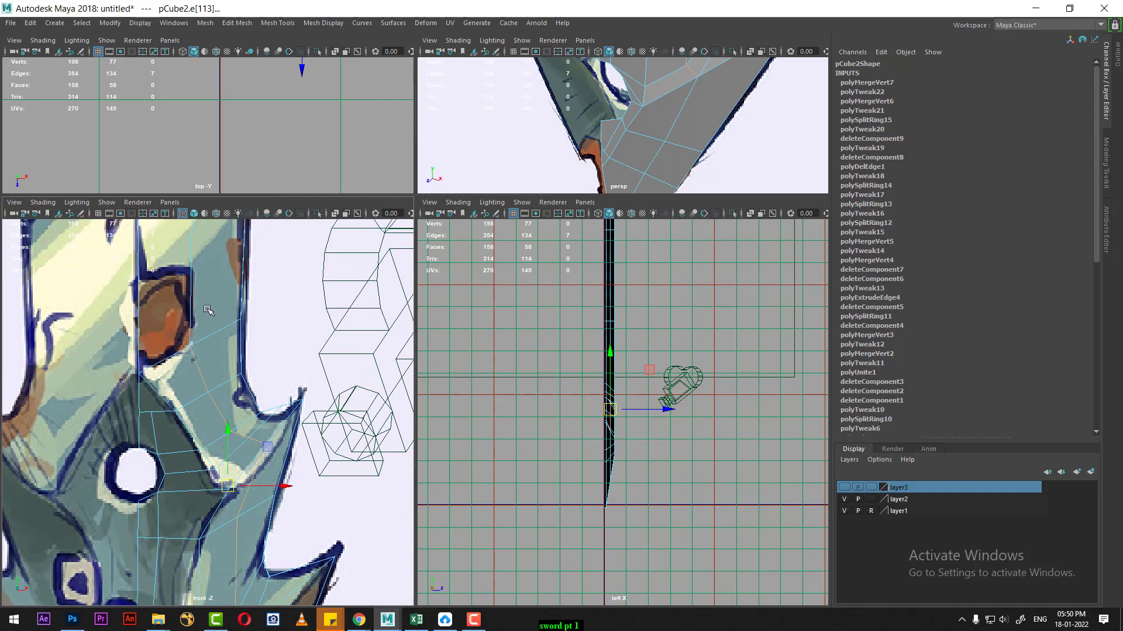
{"action": "left_click_drag", "start_coordinate": [206, 314], "coordinate": [173, 347], "text": "ctrl"}
{"action": "scroll", "coordinate": [169, 380], "scroll_direction": "up", "scroll_amount": 1}
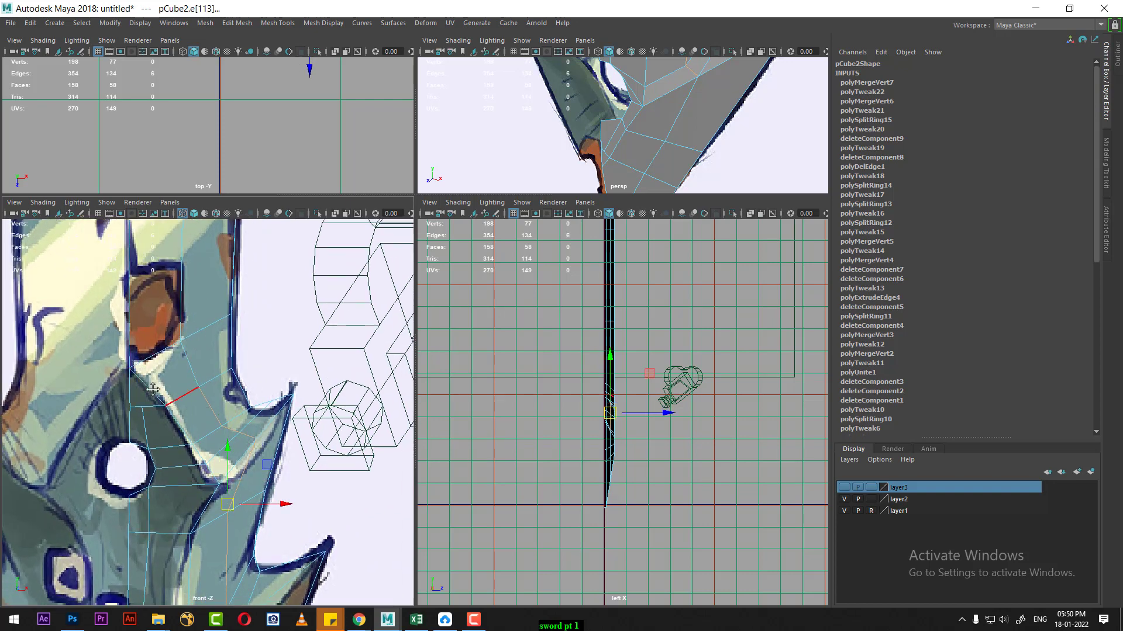
{"action": "scroll", "coordinate": [162, 435], "scroll_direction": "up", "scroll_amount": 1}
{"action": "left_click_drag", "start_coordinate": [158, 447], "coordinate": [157, 450]}
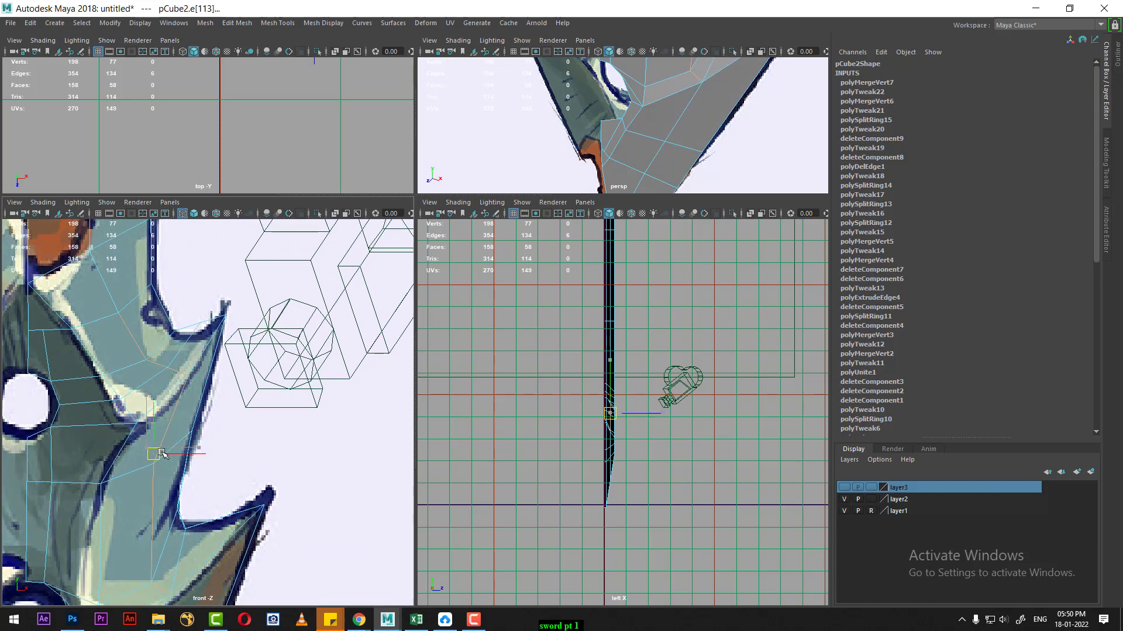
Select vertices at the lower spike and next to the round hole, then maximize the perspective view.
{"action": "scroll", "coordinate": [162, 456], "scroll_direction": "up", "scroll_amount": 2}
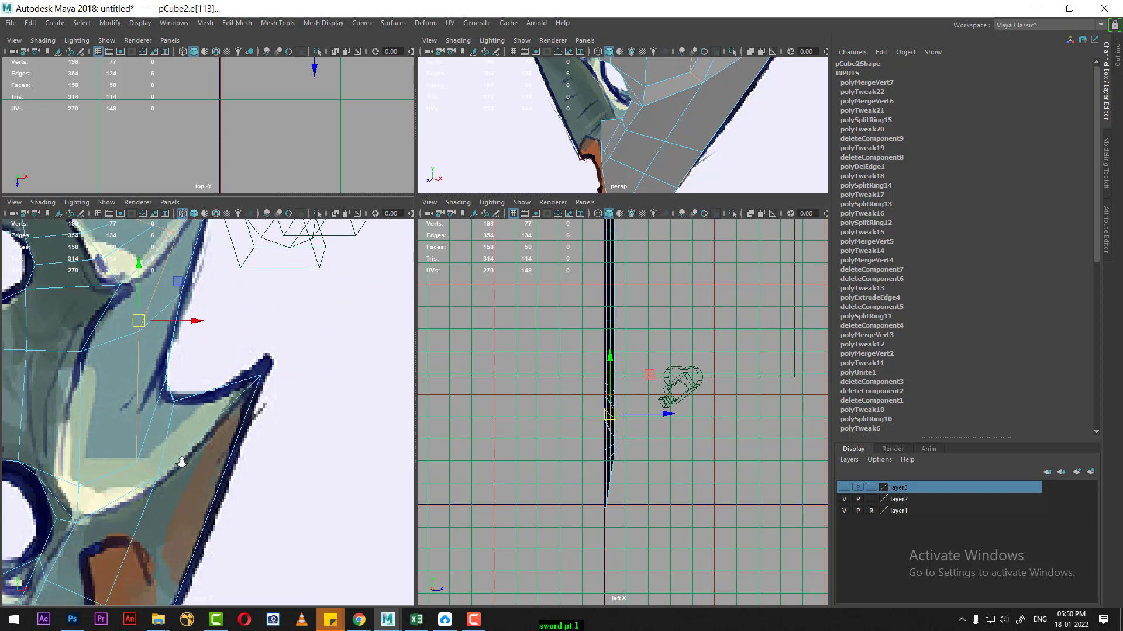
{"action": "right_click_drag", "start_coordinate": [187, 263], "coordinate": [155, 257]}
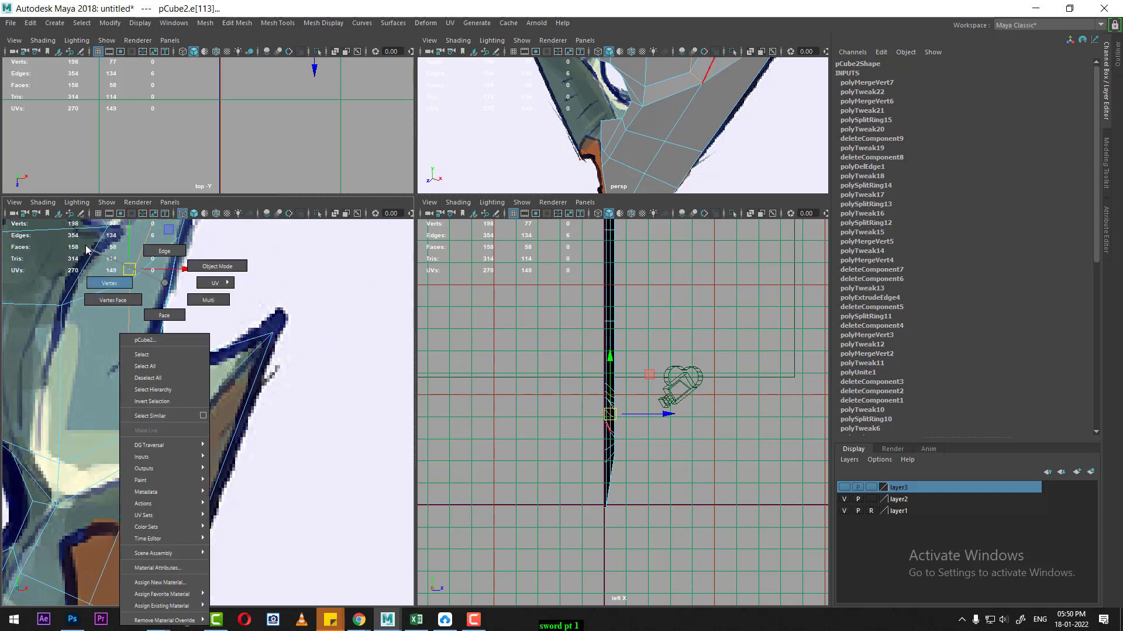
{"action": "scroll", "coordinate": [197, 503], "scroll_direction": "up", "scroll_amount": 1}
{"action": "mouse_move", "coordinate": [139, 482]}
{"action": "left_mouse_down"}
{"action": "mouse_move", "coordinate": [121, 484]}
{"action": "mouse_move", "coordinate": [140, 477]}
{"action": "left_mouse_up"}
{"action": "middle_click_drag", "start_coordinate": [98, 493], "coordinate": [109, 459], "text": "alt"}
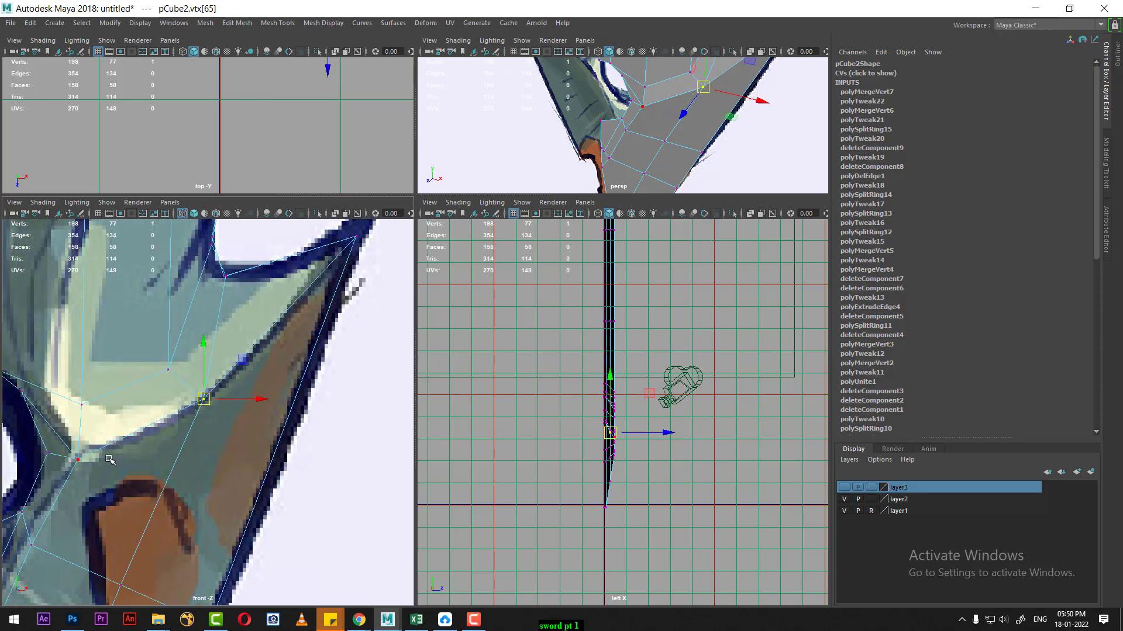
{"action": "left_click_drag", "start_coordinate": [81, 469], "coordinate": [79, 468]}
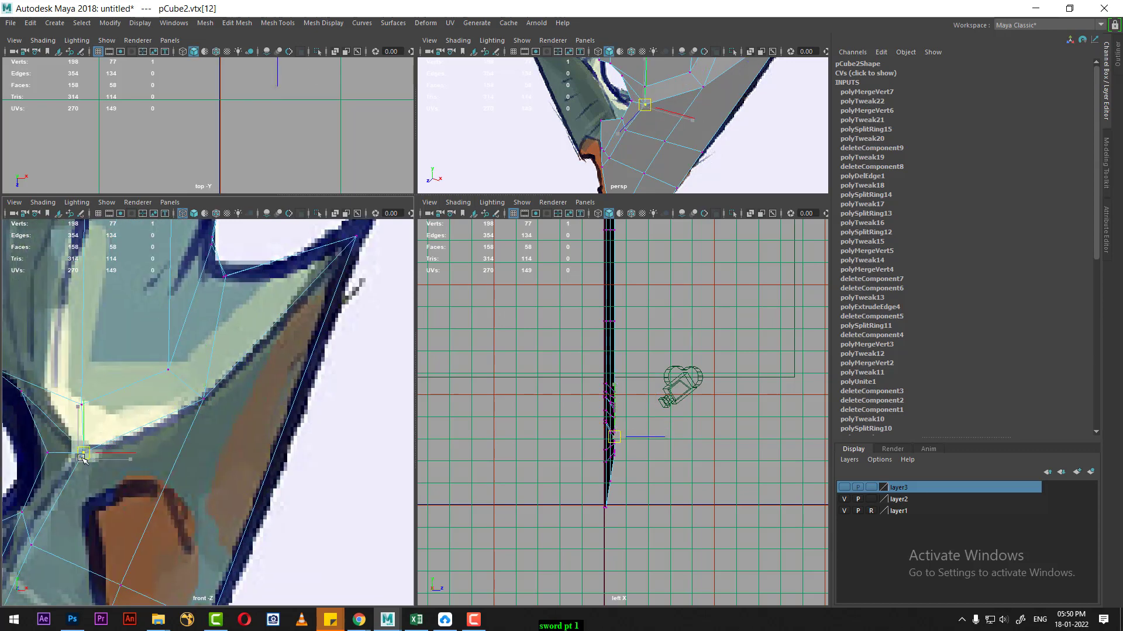
{"action": "scroll", "coordinate": [174, 446], "scroll_direction": "down", "scroll_amount": 5}
{"action": "scroll", "coordinate": [174, 446], "scroll_direction": "up", "scroll_amount": 2}
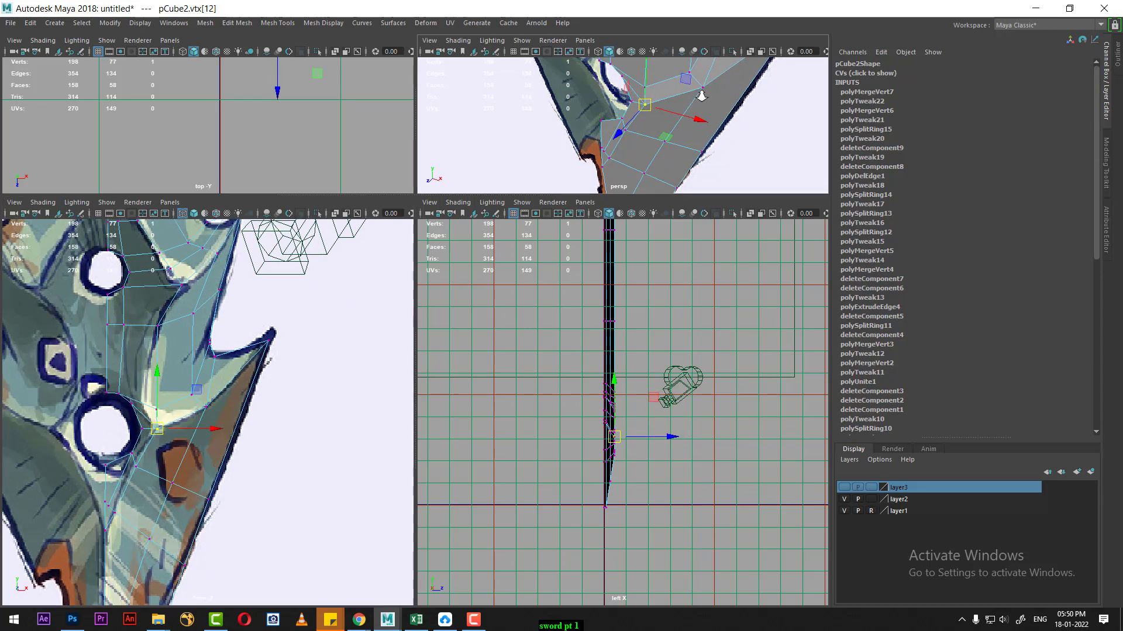
{"action": "key", "text": "space"}
{"action": "left_click_drag", "start_coordinate": [680, 128], "coordinate": [496, 244], "text": "alt"}
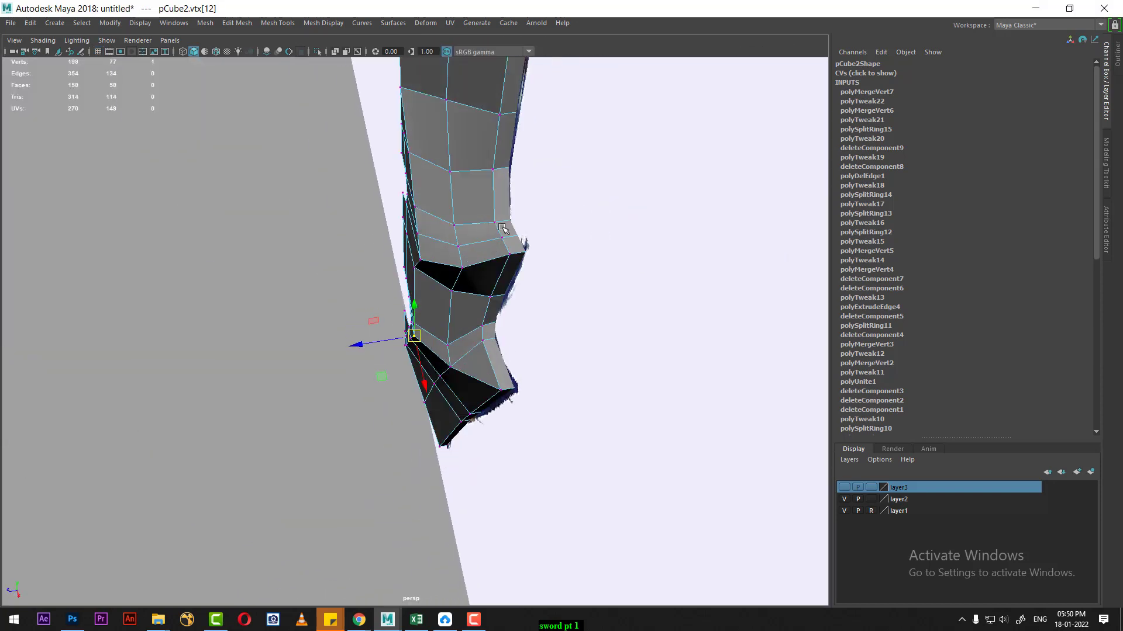
Select and extrude the blade's side edges beside the round hole.
{"action": "mouse_move", "coordinate": [510, 294]}
{"action": "left_mouse_down", "text": "alt"}
{"action": "mouse_move", "coordinate": [452, 221]}
{"action": "mouse_move", "coordinate": [468, 194]}
{"action": "mouse_move", "coordinate": [489, 430]}
{"action": "mouse_move", "coordinate": [466, 423]}
{"action": "mouse_move", "coordinate": [485, 436]}
{"action": "mouse_move", "coordinate": [500, 384]}
{"action": "mouse_move", "coordinate": [534, 356]}
{"action": "mouse_move", "coordinate": [466, 315]}
{"action": "left_mouse_up", "text": "alt"}
{"action": "left_click", "coordinate": [450, 216]}
{"action": "scroll", "coordinate": [488, 430], "scroll_direction": "up", "scroll_amount": 3}
{"action": "left_click_drag", "start_coordinate": [506, 381], "coordinate": [509, 318], "text": "alt"}
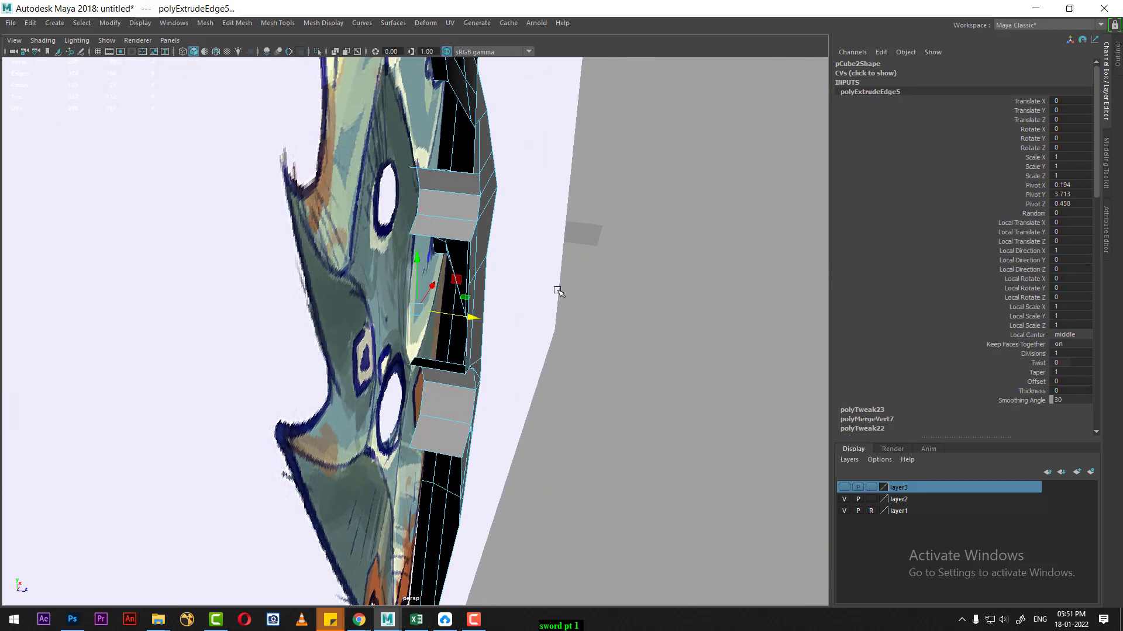
Check the extrusion in the top orthographic view, then return to the four-view layout.
{"action": "key", "text": "space"}
{"action": "left_click_drag", "start_coordinate": [556, 290], "coordinate": [447, 294]}
{"action": "scroll", "coordinate": [447, 295], "scroll_direction": "down", "scroll_amount": 3}
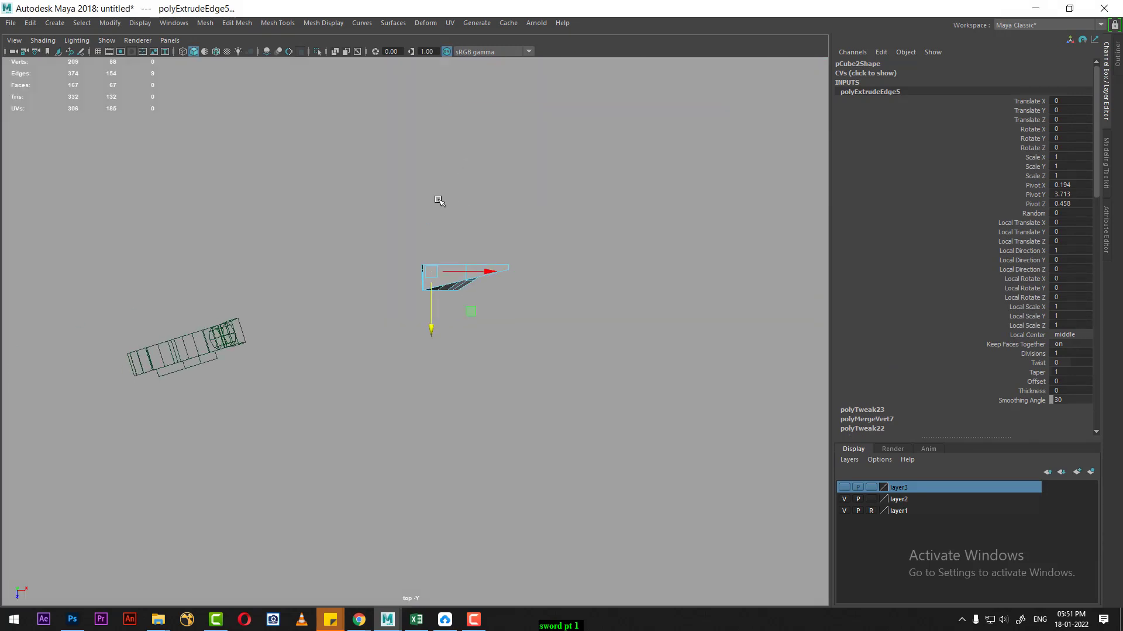
{"action": "scroll", "coordinate": [596, 441], "scroll_direction": "up", "scroll_amount": 2}
{"action": "scroll", "coordinate": [519, 311], "scroll_direction": "up", "scroll_amount": 3}
{"action": "scroll", "coordinate": [527, 393], "scroll_direction": "up", "scroll_amount": 2}
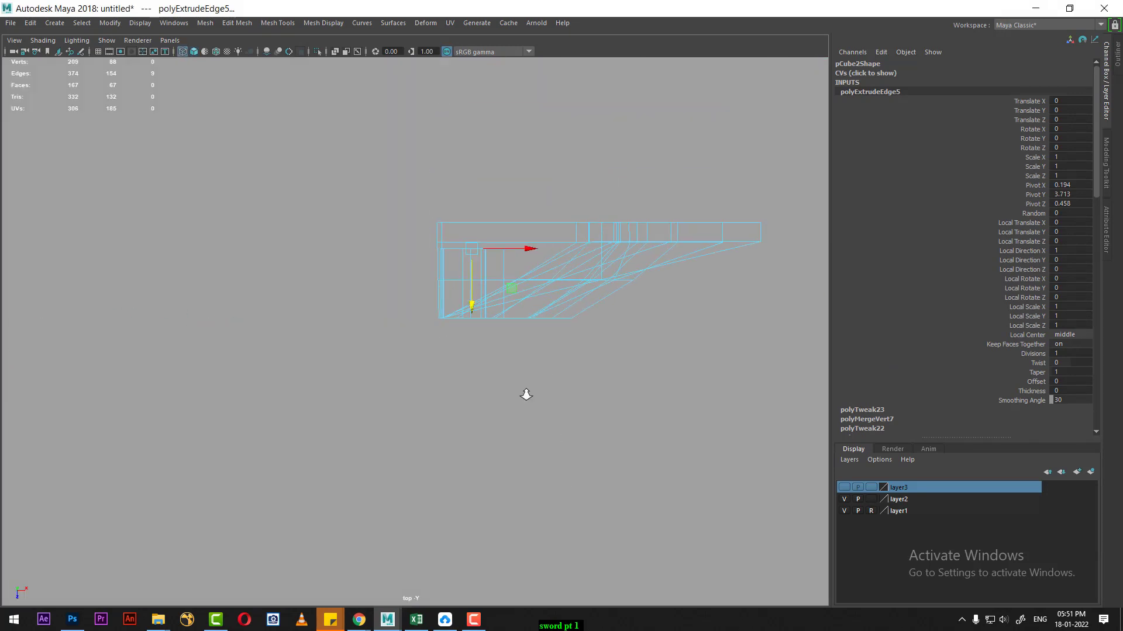
{"action": "scroll", "coordinate": [510, 295], "scroll_direction": "up", "scroll_amount": 2}
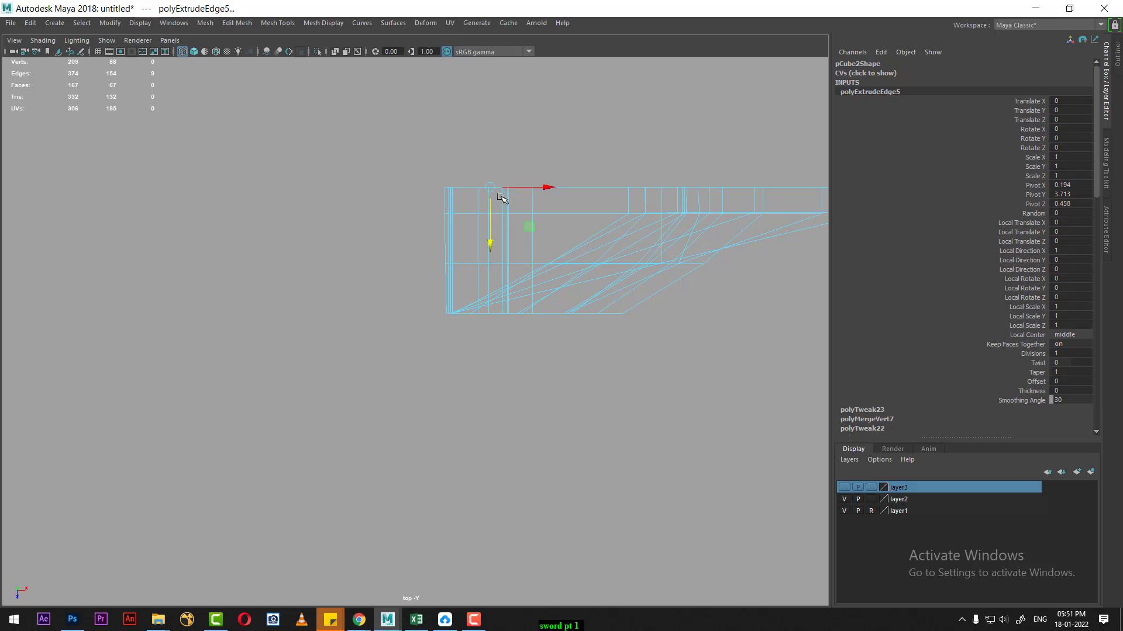
{"action": "key", "text": "space"}
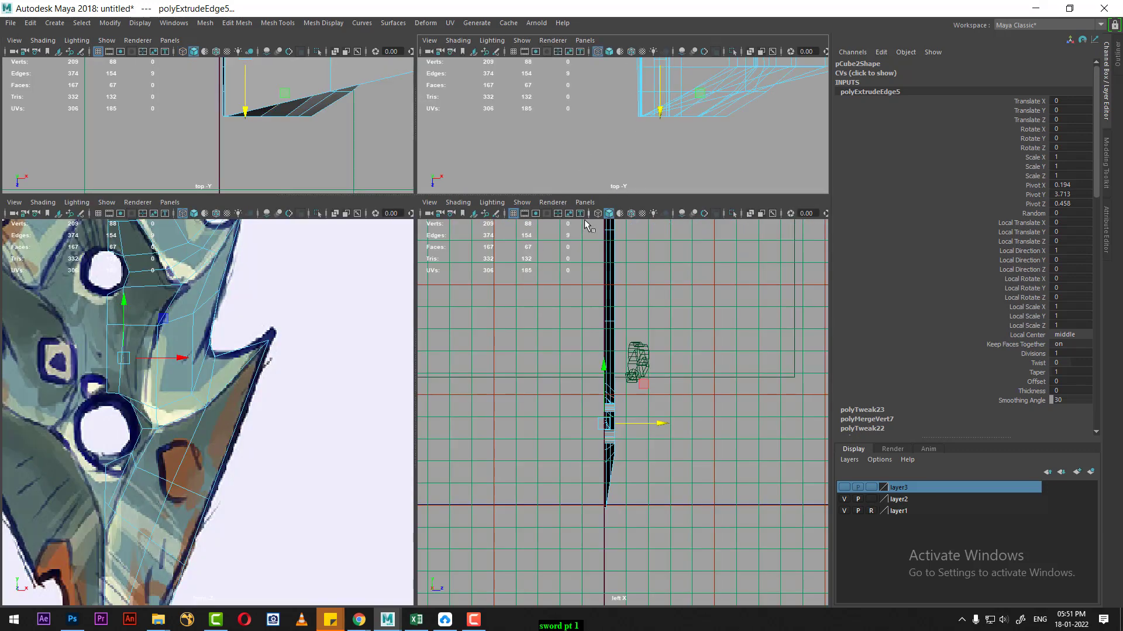
Maximize the perspective view, hide reference layer1, and preview smoothing in shaded mode.
{"action": "key", "text": "space"}
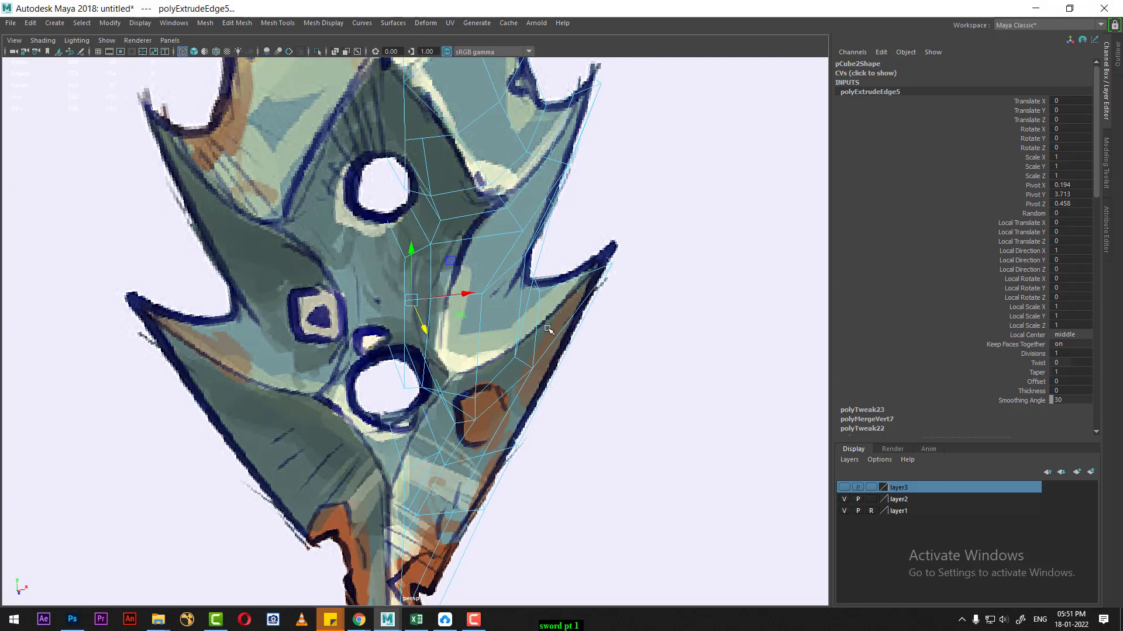
{"action": "left_click_drag", "start_coordinate": [548, 329], "coordinate": [710, 405], "text": "alt"}
{"action": "left_click", "coordinate": [844, 511]}
{"action": "mouse_move", "coordinate": [602, 440]}
{"action": "left_mouse_down", "text": "alt"}
{"action": "mouse_move", "coordinate": [635, 386]}
{"action": "mouse_move", "coordinate": [612, 457]}
{"action": "mouse_move", "coordinate": [393, 431]}
{"action": "mouse_move", "coordinate": [489, 325]}
{"action": "mouse_move", "coordinate": [459, 383]}
{"action": "mouse_move", "coordinate": [503, 415]}
{"action": "mouse_move", "coordinate": [489, 406]}
{"action": "mouse_move", "coordinate": [514, 376]}
{"action": "mouse_move", "coordinate": [471, 470]}
{"action": "mouse_move", "coordinate": [481, 414]}
{"action": "mouse_move", "coordinate": [526, 391]}
{"action": "mouse_move", "coordinate": [528, 431]}
{"action": "mouse_move", "coordinate": [575, 423]}
{"action": "mouse_move", "coordinate": [479, 437]}
{"action": "mouse_move", "coordinate": [521, 306]}
{"action": "mouse_move", "coordinate": [532, 315]}
{"action": "mouse_move", "coordinate": [484, 371]}
{"action": "left_mouse_up", "text": "alt"}
{"action": "key", "text": "5"}
{"action": "key", "text": "3"}
{"action": "key", "text": "1"}
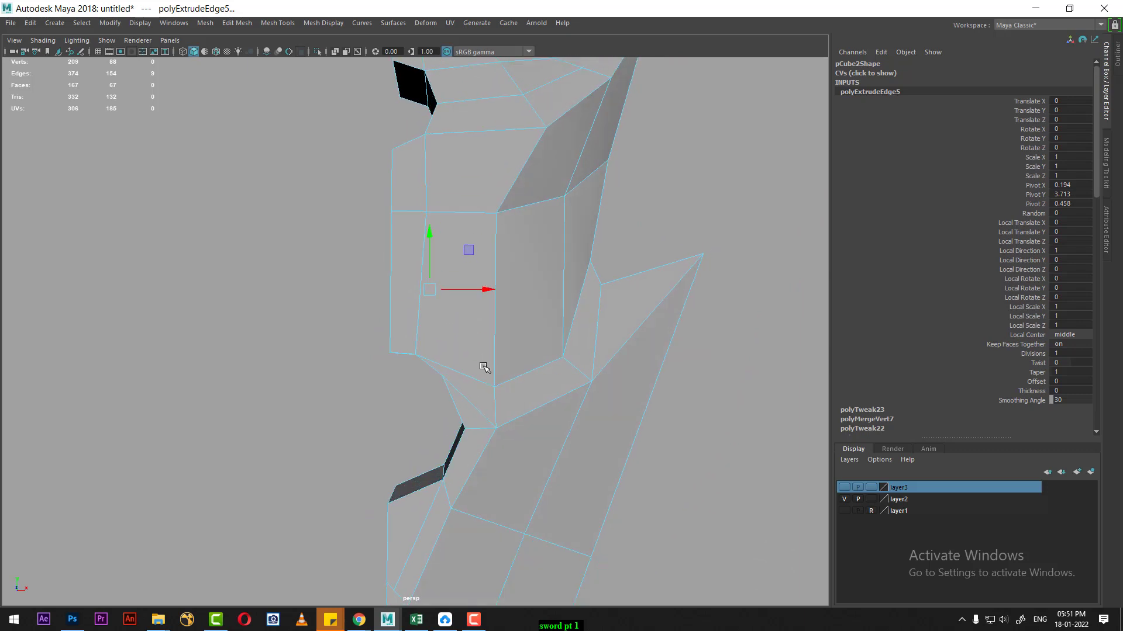
Insert an edge loop across the blade and preview the result smoothed.
{"action": "key", "text": "q"}
{"action": "right_click_drag", "start_coordinate": [490, 288], "coordinate": [564, 275], "text": "shift"}
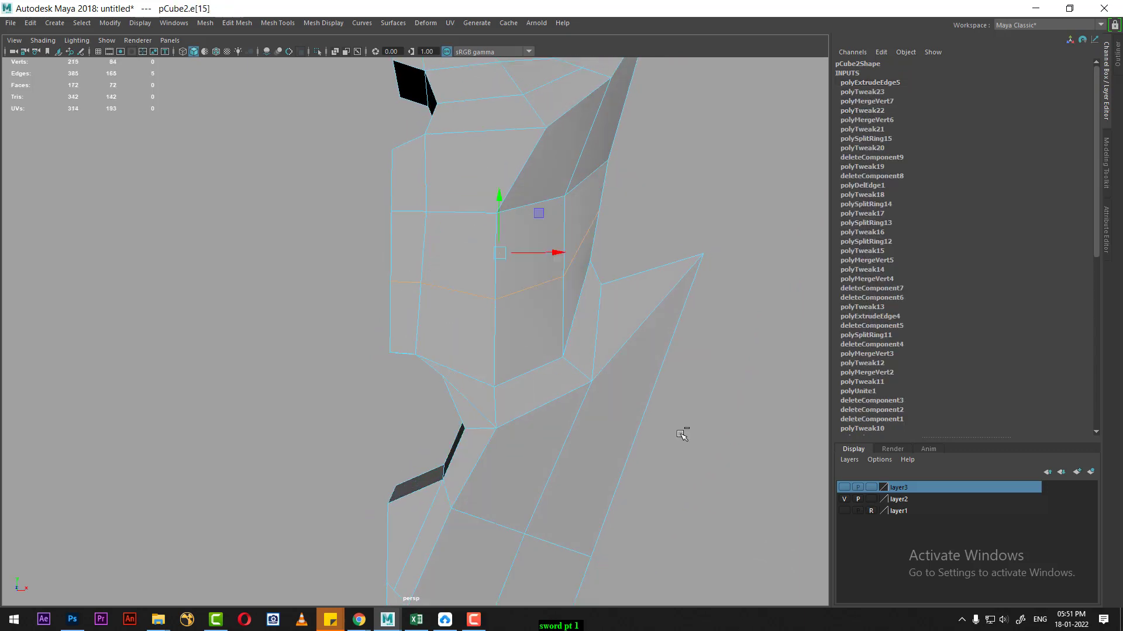
{"action": "left_click_drag", "start_coordinate": [439, 334], "coordinate": [488, 377], "text": "alt"}
{"action": "key", "text": "3"}
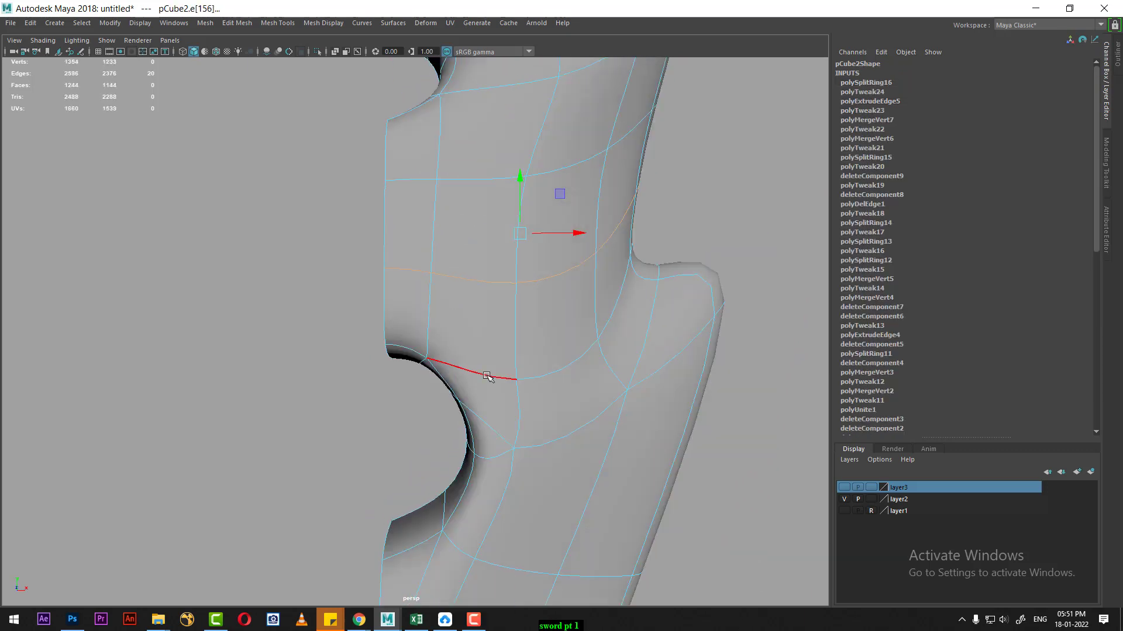
{"action": "key", "text": "1"}
Review the whole blade, then view it from the side in the four-view layout.
{"action": "mouse_move", "coordinate": [500, 409]}
{"action": "left_mouse_down", "text": "alt"}
{"action": "mouse_move", "coordinate": [508, 321]}
{"action": "mouse_move", "coordinate": [547, 319]}
{"action": "mouse_move", "coordinate": [509, 276]}
{"action": "mouse_move", "coordinate": [521, 357]}
{"action": "mouse_move", "coordinate": [454, 316]}
{"action": "mouse_move", "coordinate": [474, 343]}
{"action": "mouse_move", "coordinate": [492, 339]}
{"action": "mouse_move", "coordinate": [458, 345]}
{"action": "mouse_move", "coordinate": [472, 431]}
{"action": "mouse_move", "coordinate": [484, 393]}
{"action": "mouse_move", "coordinate": [491, 428]}
{"action": "mouse_move", "coordinate": [431, 454]}
{"action": "mouse_move", "coordinate": [461, 406]}
{"action": "mouse_move", "coordinate": [392, 423]}
{"action": "mouse_move", "coordinate": [426, 446]}
{"action": "left_mouse_up", "text": "alt"}
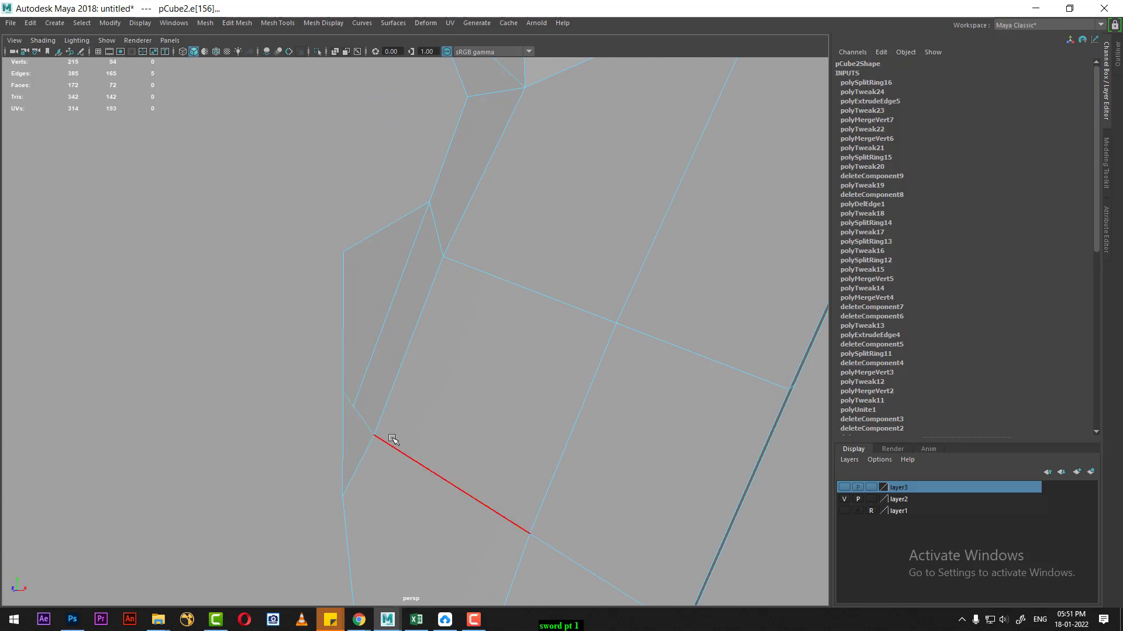
{"action": "mouse_move", "coordinate": [576, 356]}
{"action": "left_mouse_down", "text": "alt"}
{"action": "mouse_move", "coordinate": [445, 311]}
{"action": "mouse_move", "coordinate": [494, 400]}
{"action": "mouse_move", "coordinate": [551, 358]}
{"action": "mouse_move", "coordinate": [407, 342]}
{"action": "mouse_move", "coordinate": [441, 318]}
{"action": "left_mouse_up", "text": "alt"}
{"action": "key", "text": "w"}
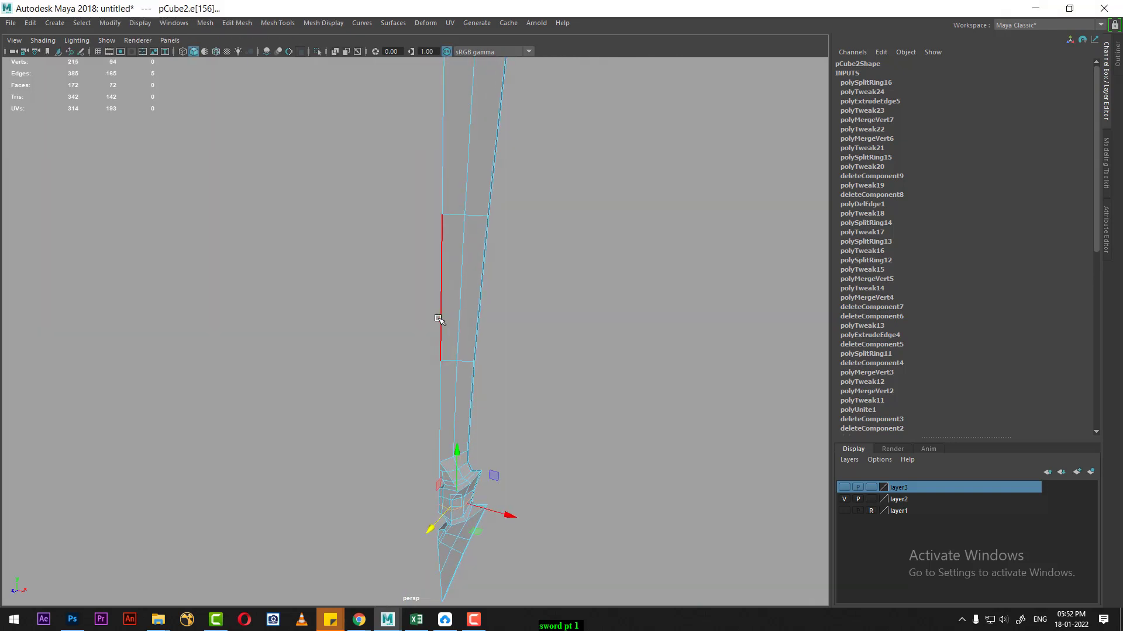
{"action": "key", "text": "space"}
{"action": "middle_click_drag", "start_coordinate": [246, 380], "coordinate": [211, 298], "text": "alt"}
Select the blade half pCube2 and snap its pivot to the lower edge.
{"action": "key", "text": "F8"}
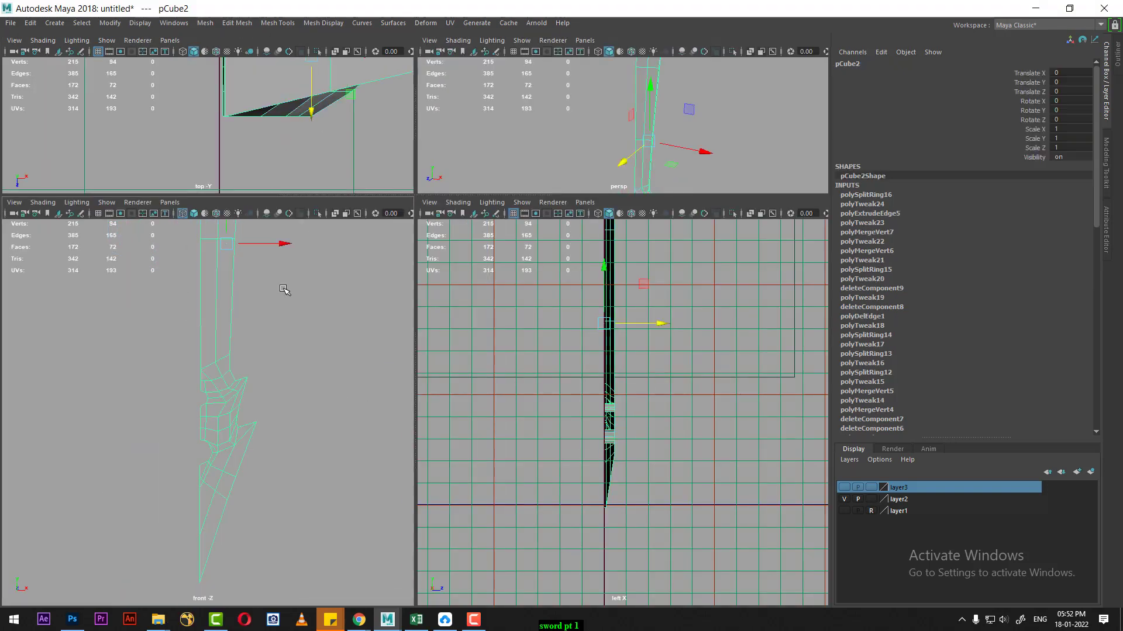
{"action": "left_click", "coordinate": [207, 306]}
{"action": "left_click_drag", "start_coordinate": [212, 327], "coordinate": [216, 327]}
{"action": "key", "text": "d"}
{"action": "left_click", "coordinate": [204, 363]}
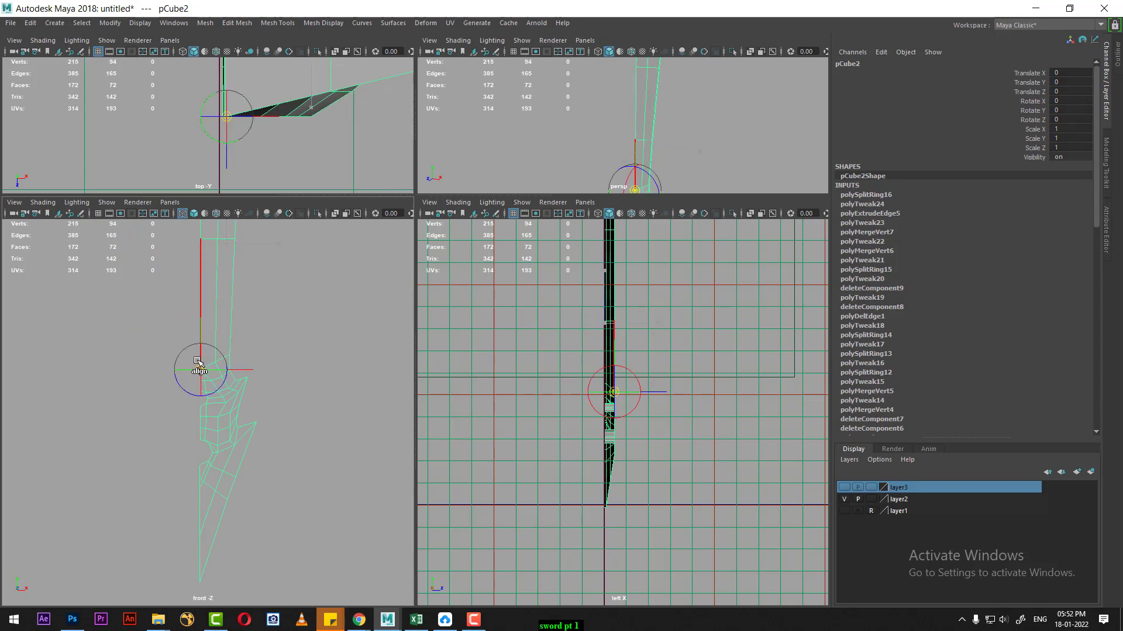
{"action": "middle_click_drag", "start_coordinate": [250, 308], "coordinate": [293, 367], "text": "alt"}
{"action": "scroll", "coordinate": [281, 324], "scroll_direction": "down", "scroll_amount": 1}
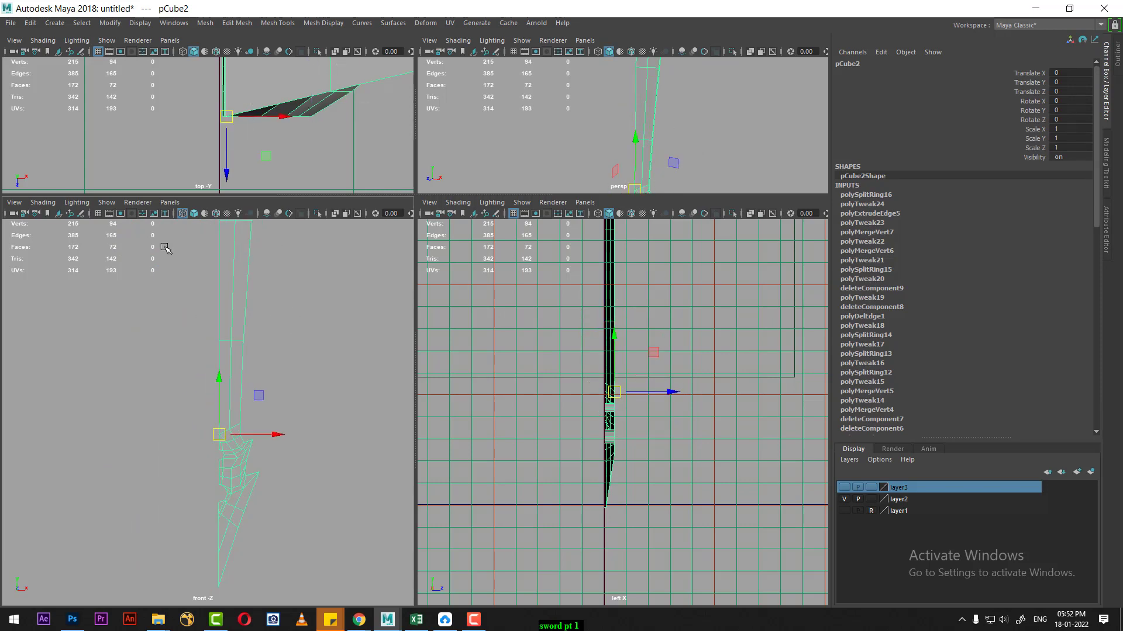
Reset Duplicate Special and create a mirrored copy of the blade half with Scale X -1.
{"action": "left_click", "coordinate": [30, 23]}
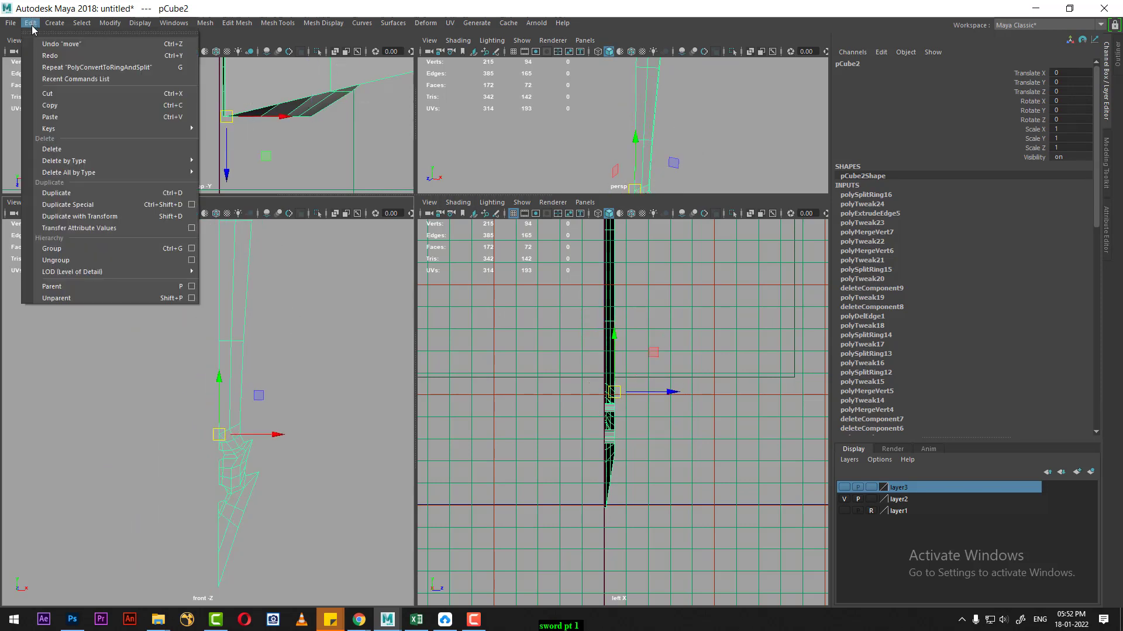
{"action": "left_click", "coordinate": [192, 205]}
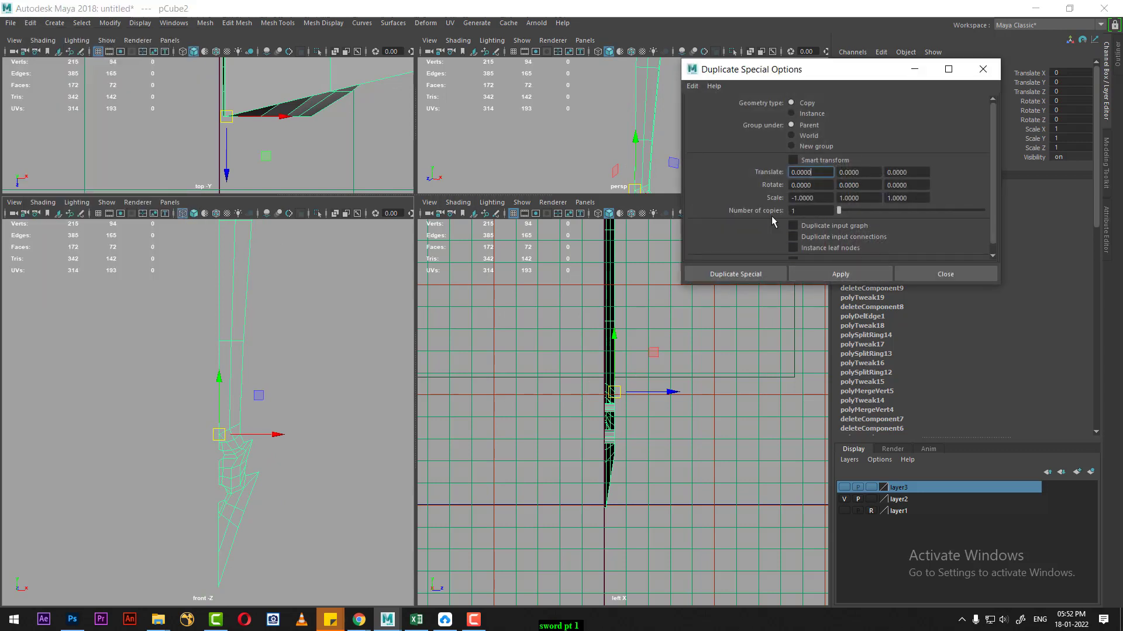
{"action": "left_click", "coordinate": [693, 86]}
{"action": "left_click", "coordinate": [717, 124]}
{"action": "left_click", "coordinate": [796, 198]}
{"action": "left_click", "coordinate": [828, 275]}
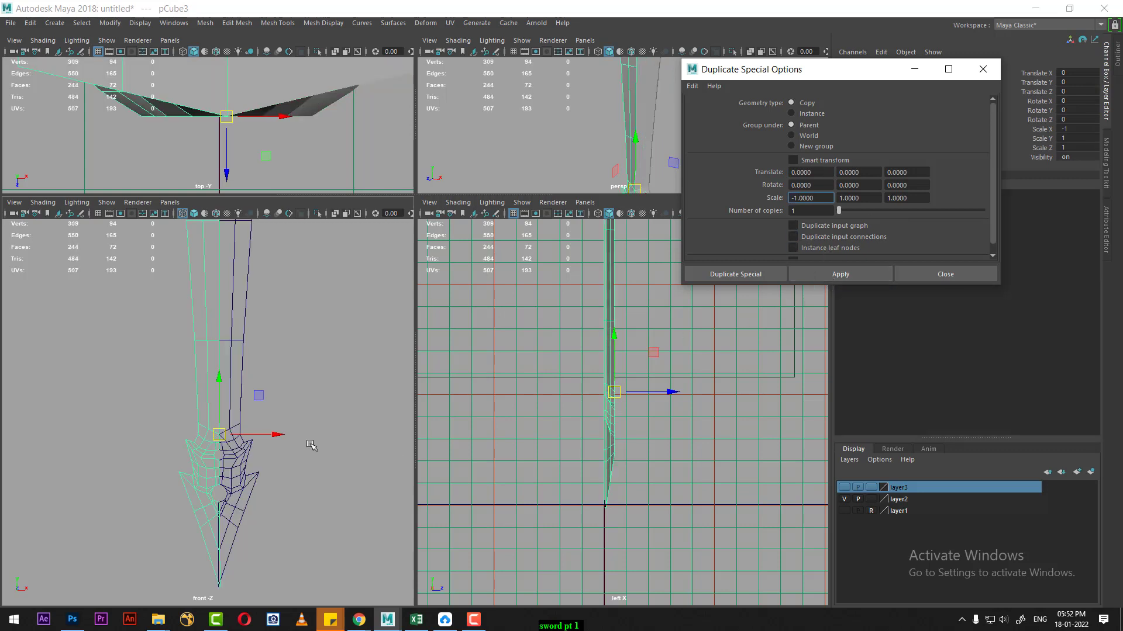
{"action": "scroll", "coordinate": [205, 117], "scroll_direction": "down", "scroll_amount": 3}
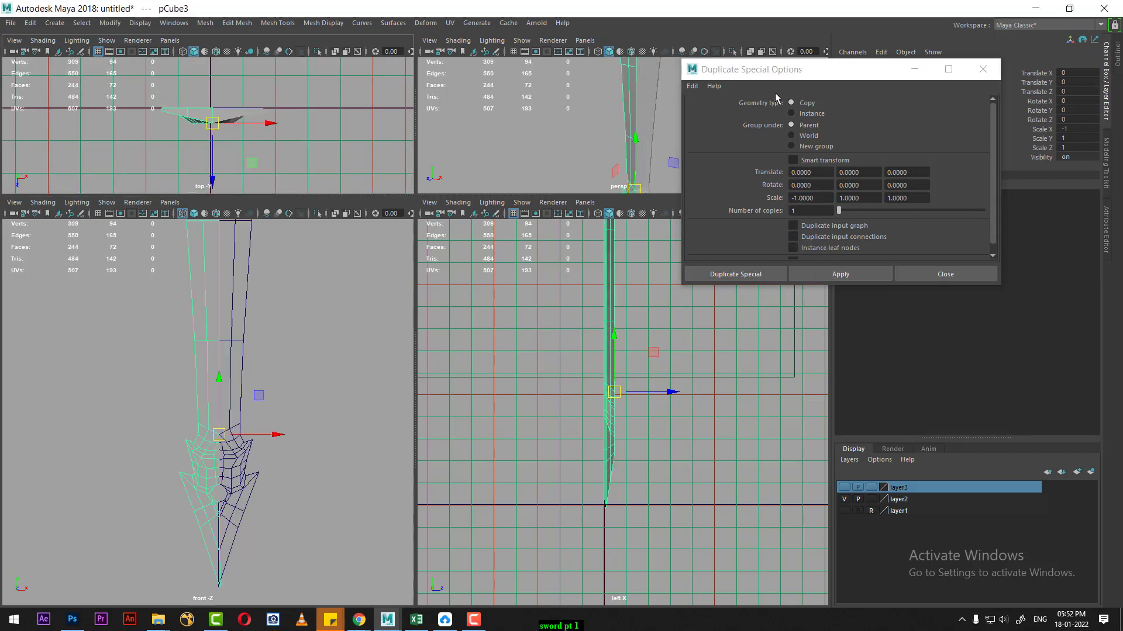
{"action": "left_click_drag", "start_coordinate": [615, 132], "coordinate": [651, 136], "text": "alt"}
{"action": "left_click", "coordinate": [422, 312]}
Inspect the mirrored halves in perspective, trial-delete and restore them, then select pCube3 and pCube2.
{"action": "key", "text": "space"}
{"action": "mouse_move", "coordinate": [594, 195]}
{"action": "left_mouse_down", "text": "alt"}
{"action": "mouse_move", "coordinate": [433, 311]}
{"action": "mouse_move", "coordinate": [173, 559]}
{"action": "mouse_move", "coordinate": [520, 347]}
{"action": "mouse_move", "coordinate": [498, 306]}
{"action": "mouse_move", "coordinate": [524, 368]}
{"action": "left_mouse_up", "text": "alt"}
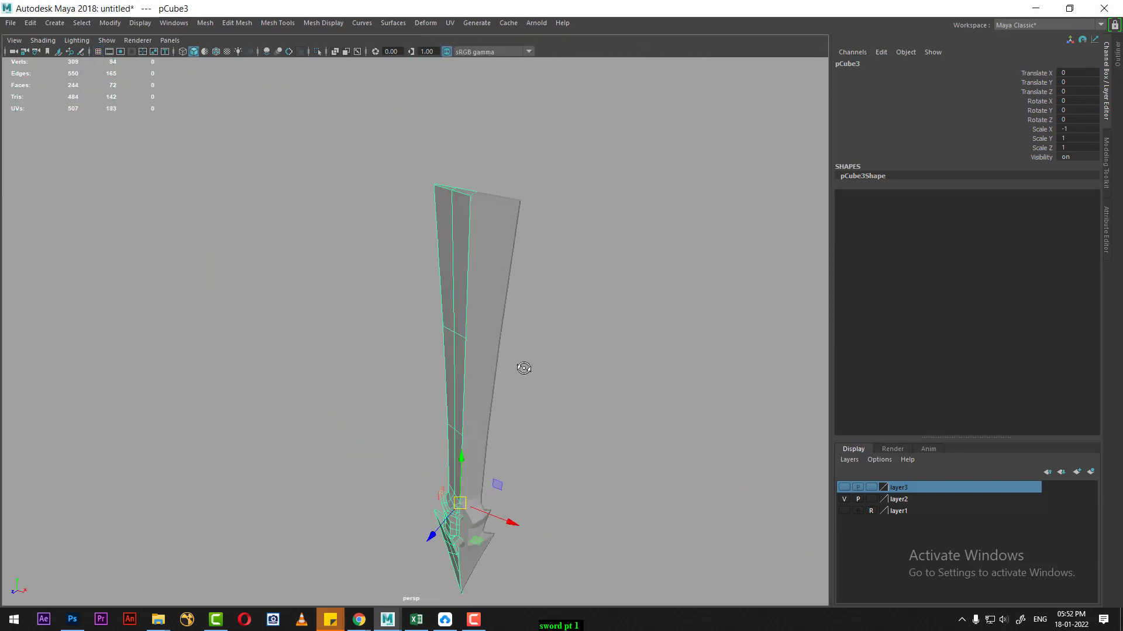
{"action": "left_click", "coordinate": [552, 172]}
{"action": "left_click_drag", "start_coordinate": [461, 199], "coordinate": [561, 205], "text": "alt"}
{"action": "left_click", "coordinate": [480, 251]}
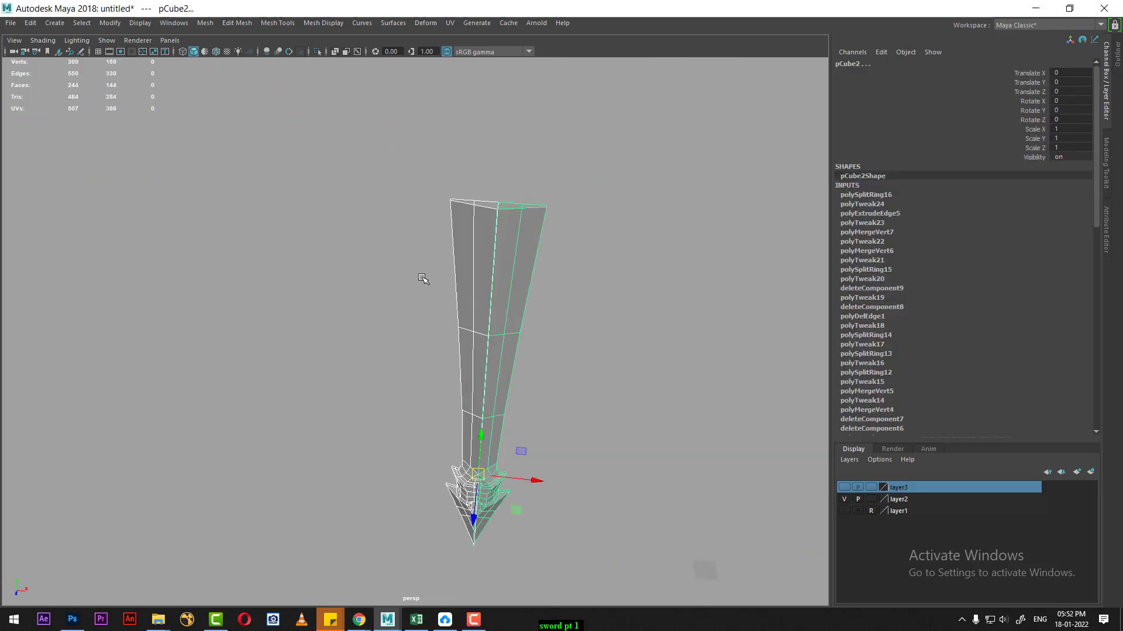
{"action": "mouse_move", "coordinate": [426, 275]}
{"action": "left_mouse_down", "text": "alt"}
{"action": "mouse_move", "coordinate": [521, 451]}
{"action": "mouse_move", "coordinate": [505, 391]}
{"action": "mouse_move", "coordinate": [549, 429]}
{"action": "mouse_move", "coordinate": [494, 408]}
{"action": "mouse_move", "coordinate": [484, 356]}
{"action": "mouse_move", "coordinate": [446, 356]}
{"action": "mouse_move", "coordinate": [416, 113]}
{"action": "mouse_move", "coordinate": [477, 409]}
{"action": "left_mouse_up", "text": "alt"}
{"action": "right_click_drag", "start_coordinate": [477, 409], "coordinate": [522, 505], "text": "alt"}
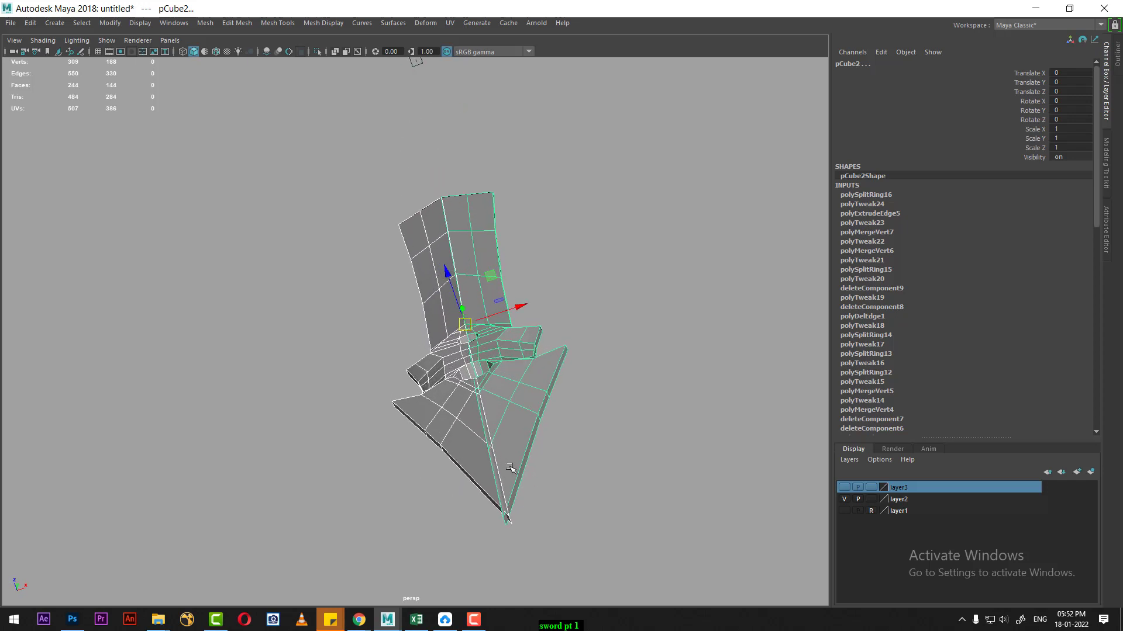
{"action": "key", "text": "Delete"}
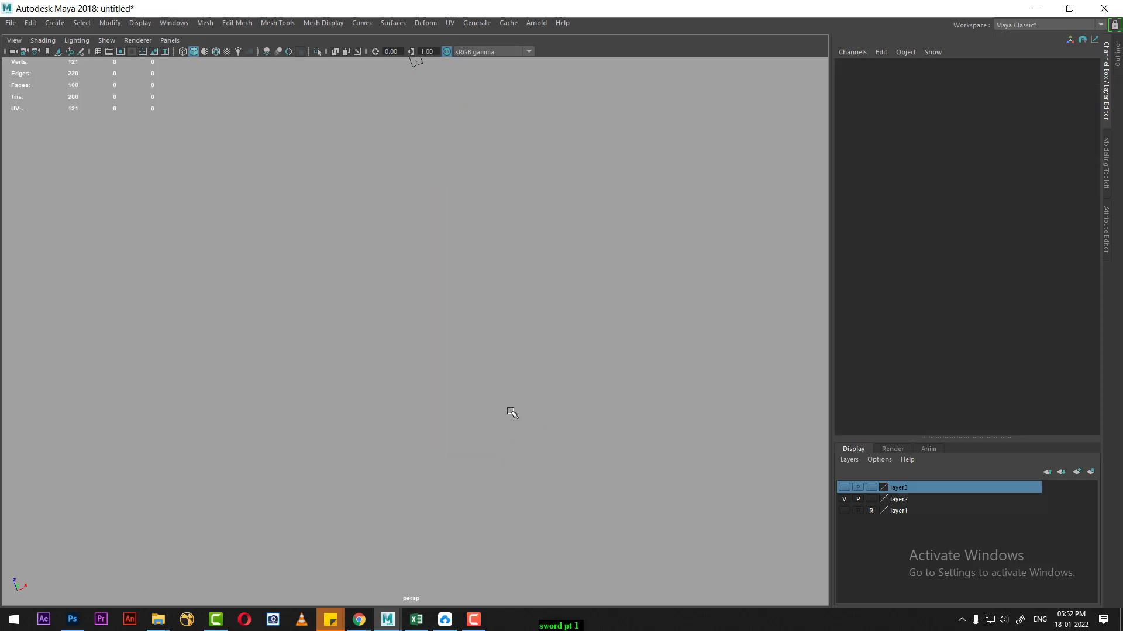
{"action": "key", "text": "ctrl+z"}
{"action": "left_click", "coordinate": [574, 444]}
{"action": "left_click", "coordinate": [459, 402]}
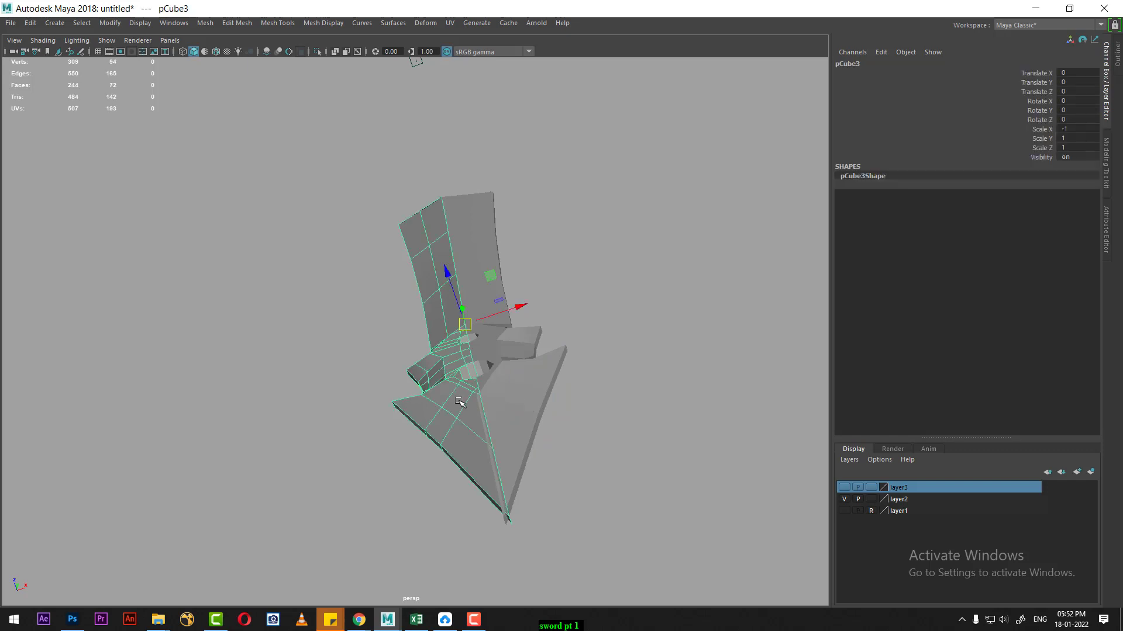
{"action": "left_click", "coordinate": [497, 397]}
Return to the enlarged front view with the blade in vertex editing.
{"action": "key", "text": "space"}
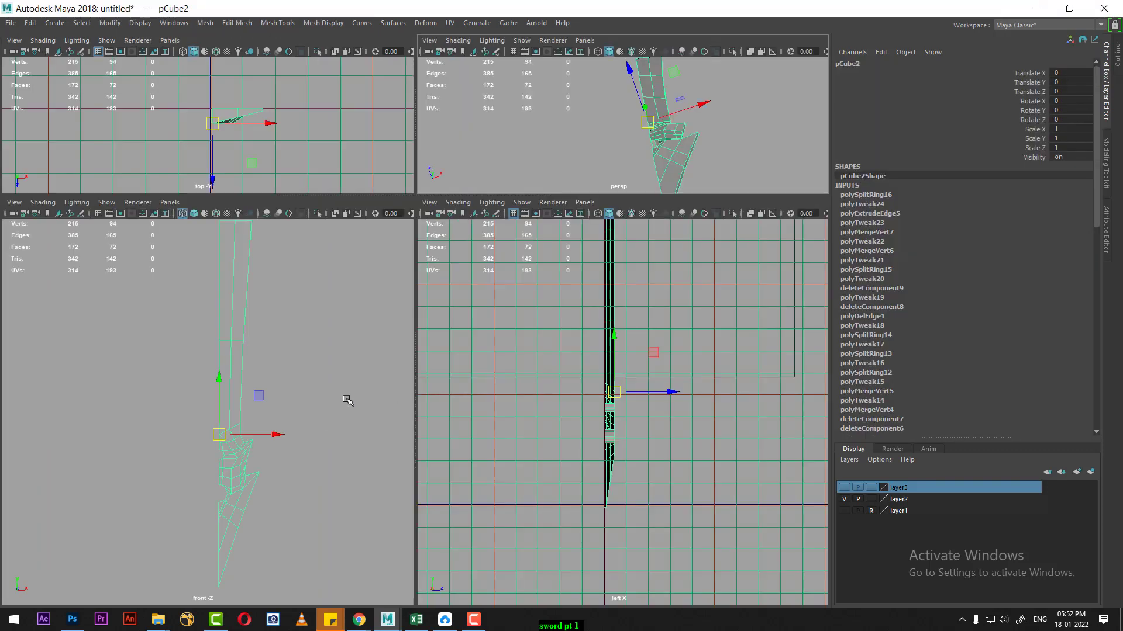
{"action": "key", "text": "space"}
{"action": "scroll", "coordinate": [448, 243], "scroll_direction": "up", "scroll_amount": 2}
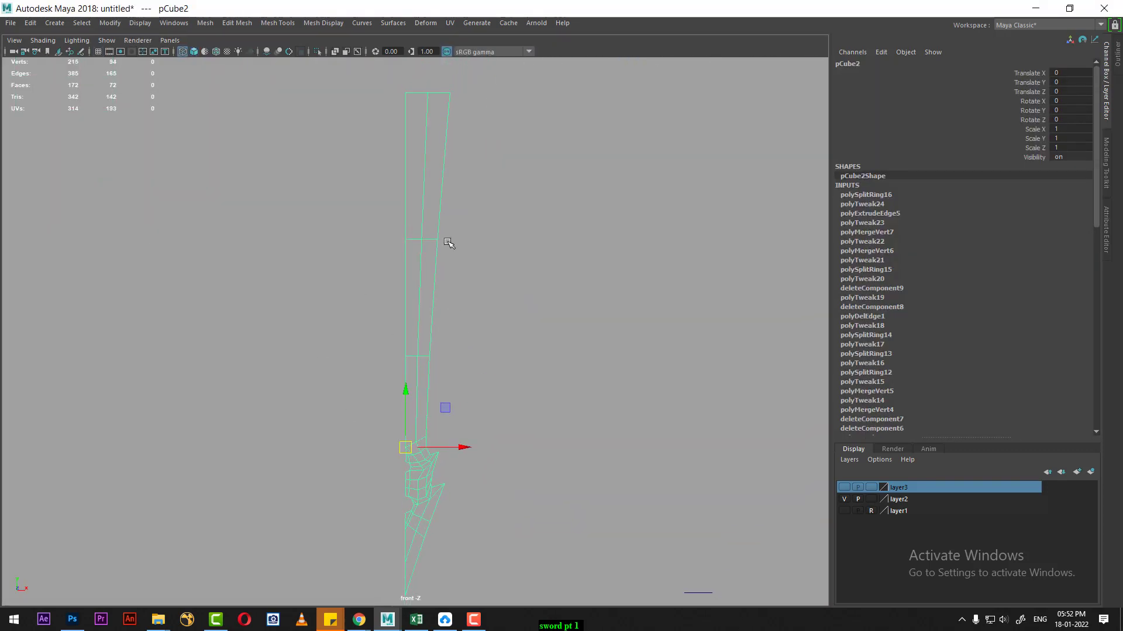
{"action": "right_click_drag", "start_coordinate": [439, 143], "coordinate": [365, 140]}
Select the blade's inner column of vertices and frame its dense lower section.
{"action": "left_click_drag", "start_coordinate": [415, 262], "coordinate": [407, 613]}
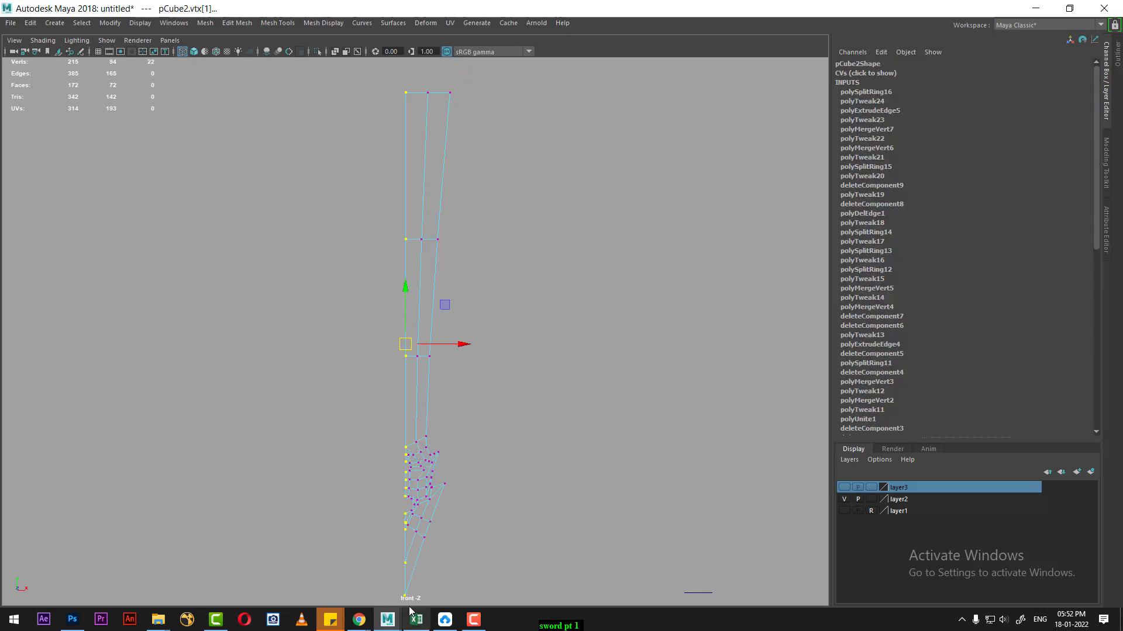
{"action": "scroll", "coordinate": [398, 274], "scroll_direction": "up", "scroll_amount": 2}
{"action": "scroll", "coordinate": [391, 246], "scroll_direction": "down", "scroll_amount": 3}
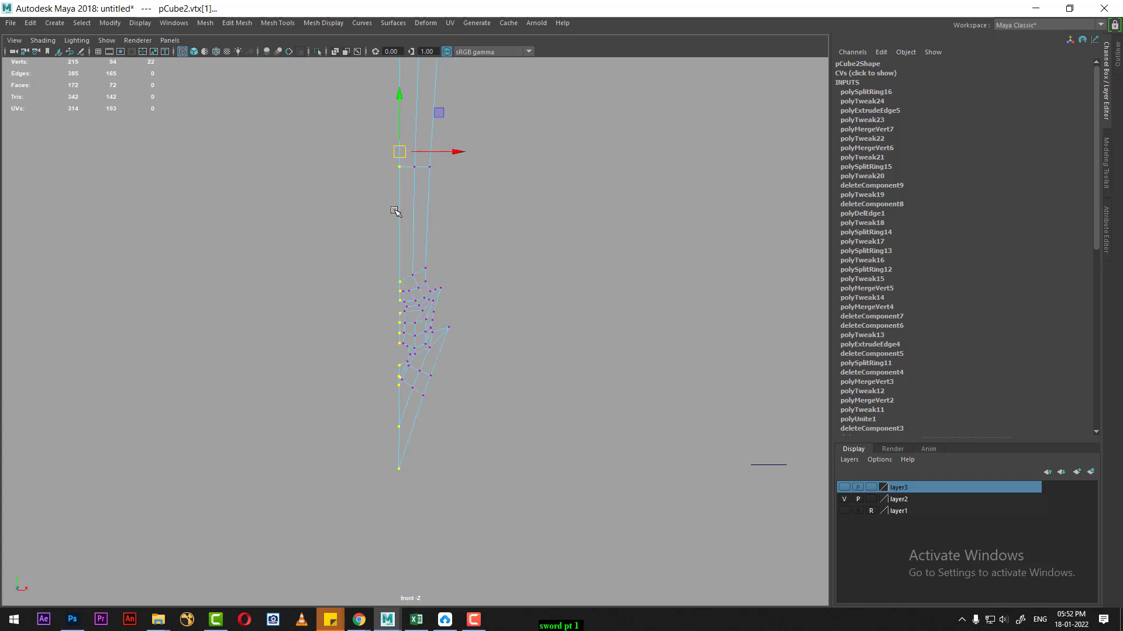
{"action": "scroll", "coordinate": [409, 350], "scroll_direction": "up", "scroll_amount": 4}
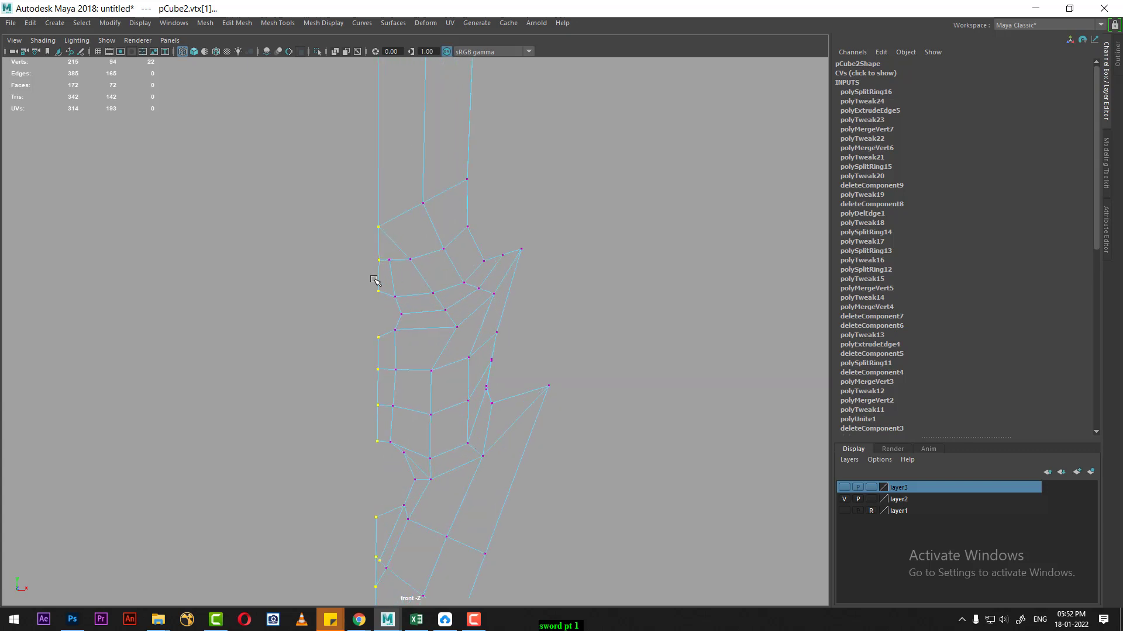
{"action": "scroll", "coordinate": [391, 389], "scroll_direction": "up", "scroll_amount": 2}
{"action": "scroll", "coordinate": [409, 439], "scroll_direction": "up", "scroll_amount": 2}
{"action": "scroll", "coordinate": [372, 372], "scroll_direction": "up", "scroll_amount": 1}
{"action": "scroll", "coordinate": [382, 380], "scroll_direction": "down", "scroll_amount": 3}
{"action": "scroll", "coordinate": [419, 431], "scroll_direction": "down", "scroll_amount": 2}
{"action": "middle_click_drag", "start_coordinate": [446, 291], "coordinate": [445, 343], "text": "alt"}
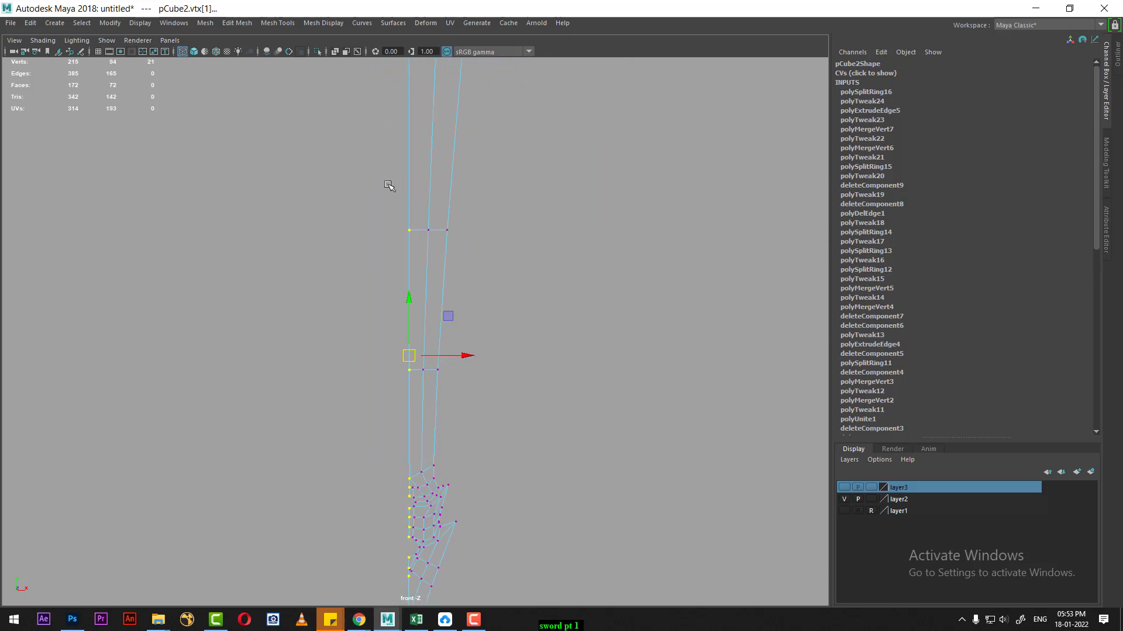
{"action": "scroll", "coordinate": [456, 328], "scroll_direction": "down", "scroll_amount": 1}
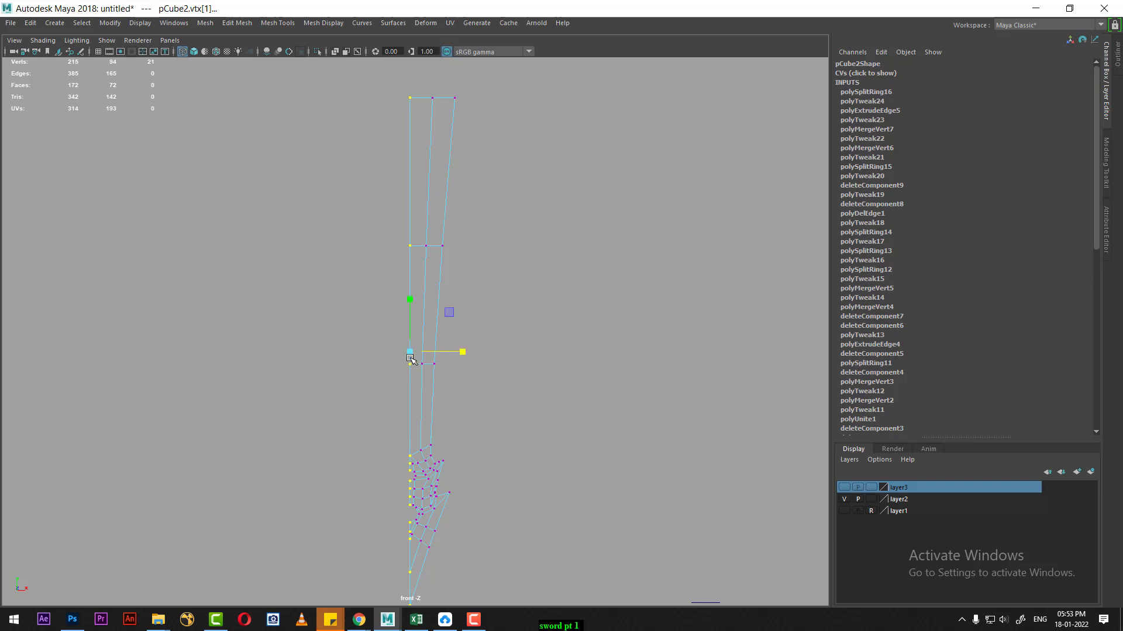
{"action": "mouse_move", "coordinate": [414, 351]}
{"action": "middle_mouse_down", "text": "alt"}
{"action": "mouse_move", "coordinate": [459, 353]}
{"action": "mouse_move", "coordinate": [438, 415]}
{"action": "middle_mouse_up", "text": "alt"}
{"action": "scroll", "coordinate": [459, 353], "scroll_direction": "up", "scroll_amount": 2}
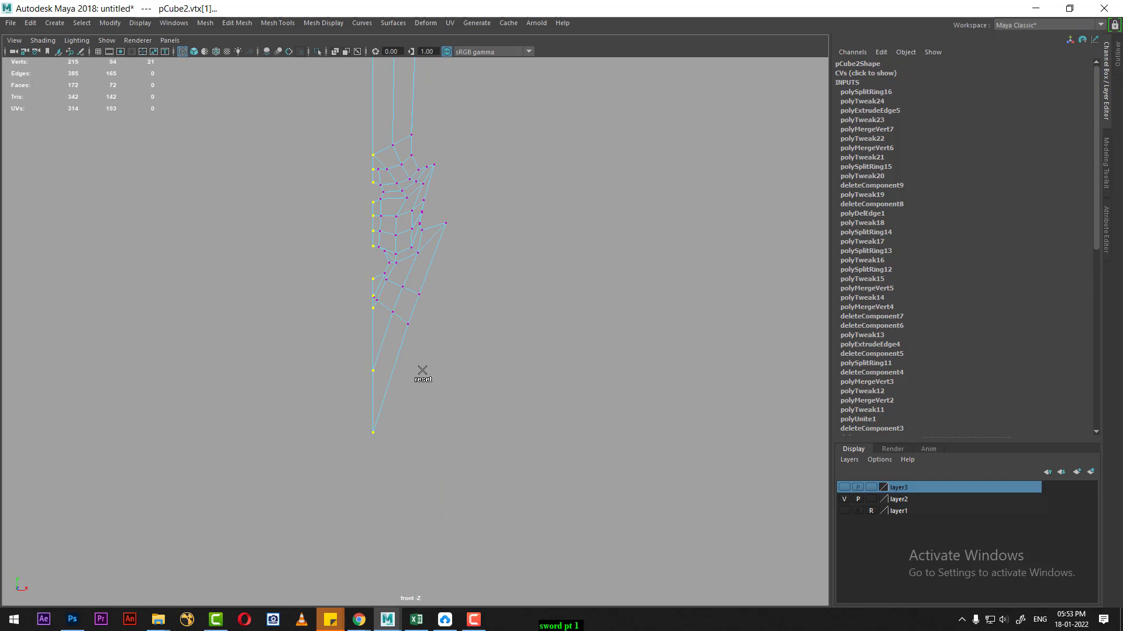
Snap the blade half's pivot onto the upper point of its inner edge.
{"action": "left_click", "coordinate": [372, 363]}
{"action": "key", "text": "F8"}
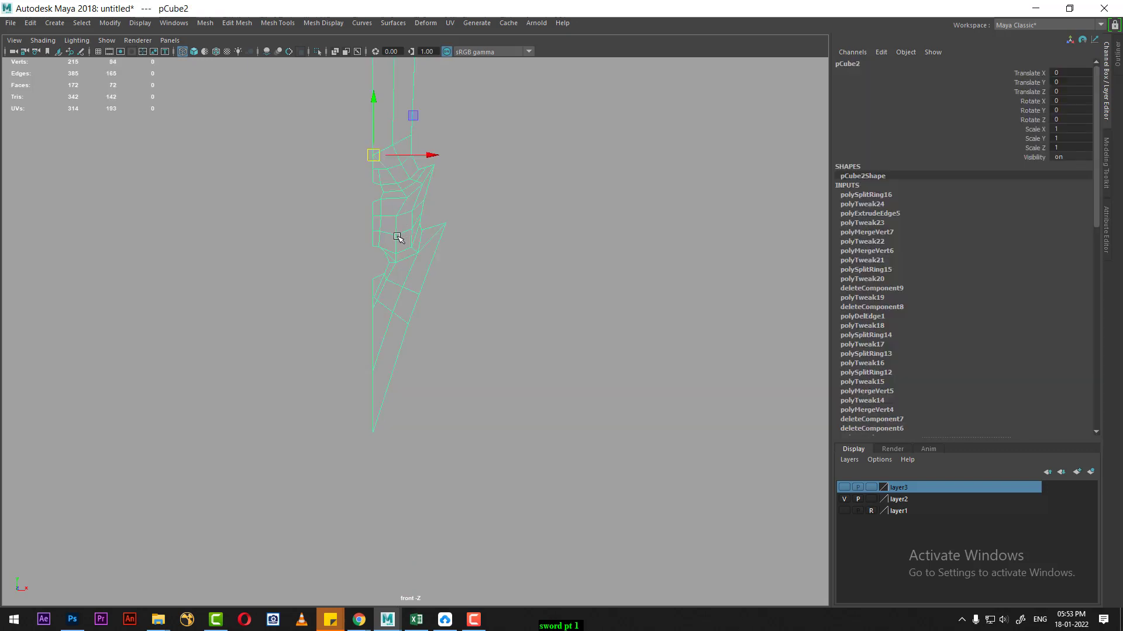
{"action": "key", "text": "d"}
{"action": "left_click", "coordinate": [376, 363]}
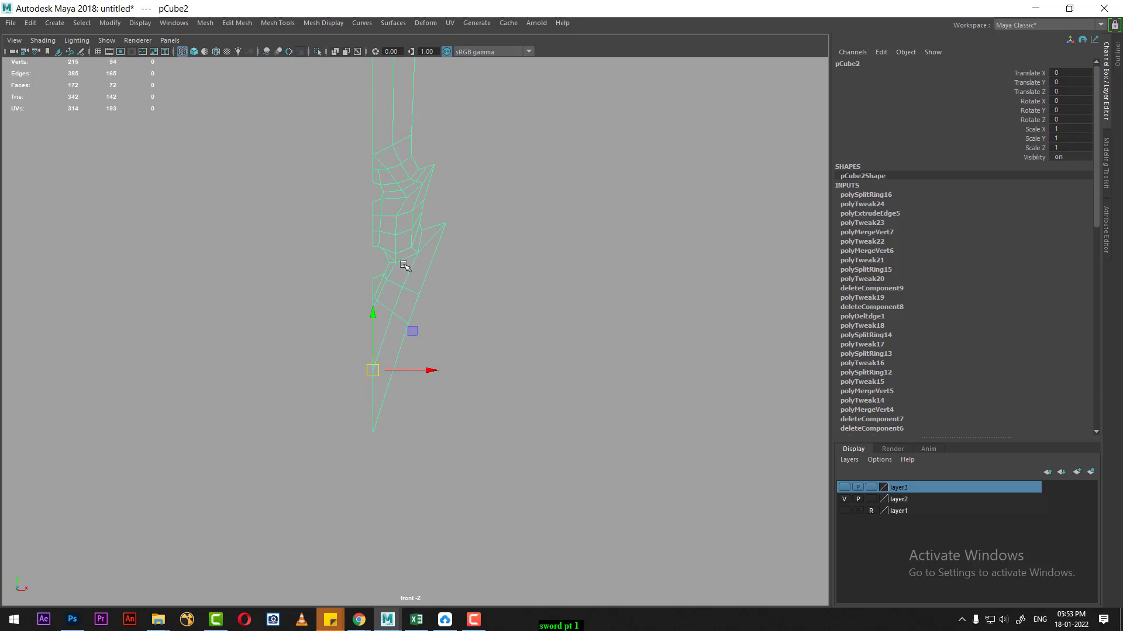
{"action": "key", "text": "d"}
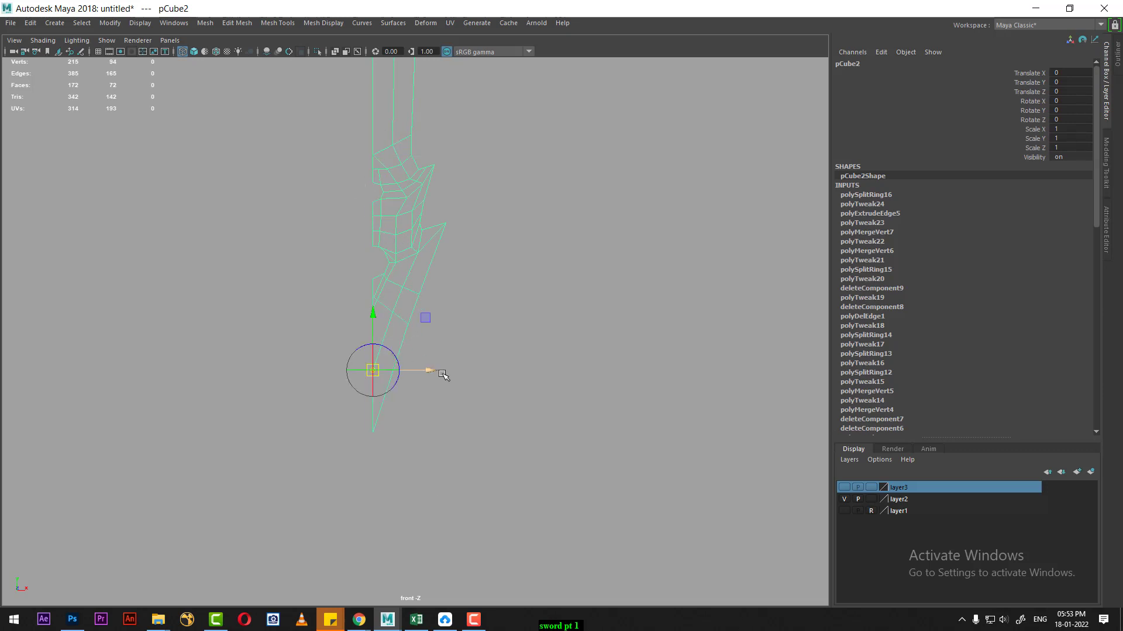
{"action": "mouse_move", "coordinate": [439, 371]}
{"action": "left_mouse_down"}
{"action": "mouse_move", "coordinate": [501, 361]}
{"action": "mouse_move", "coordinate": [446, 372]}
{"action": "left_mouse_up"}
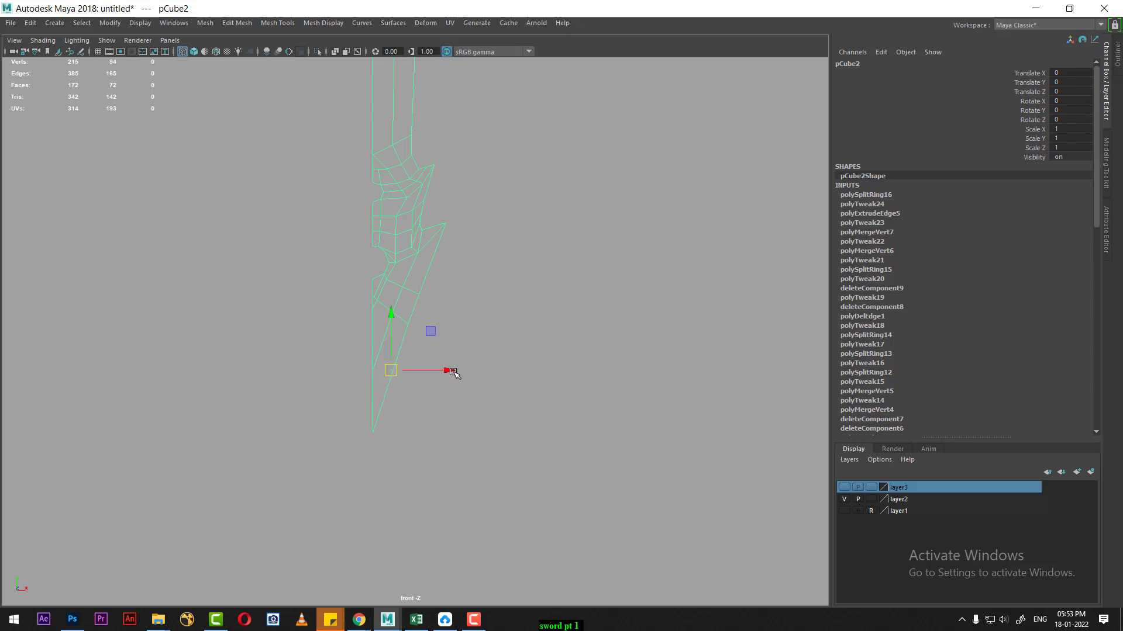
{"action": "key", "text": "d"}
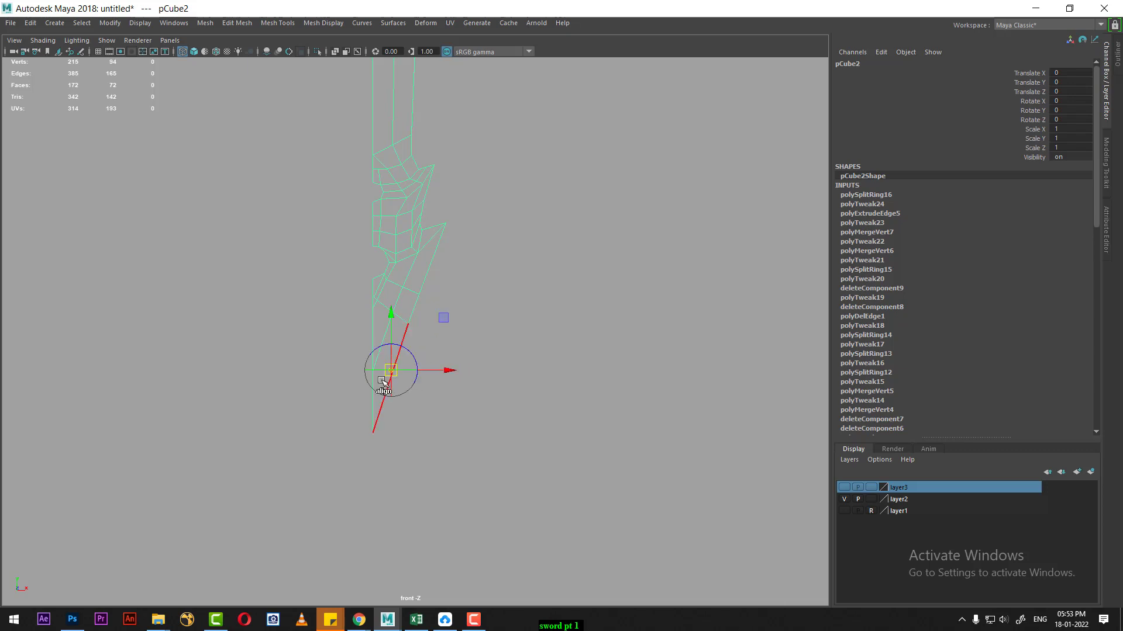
{"action": "left_click", "coordinate": [378, 156]}
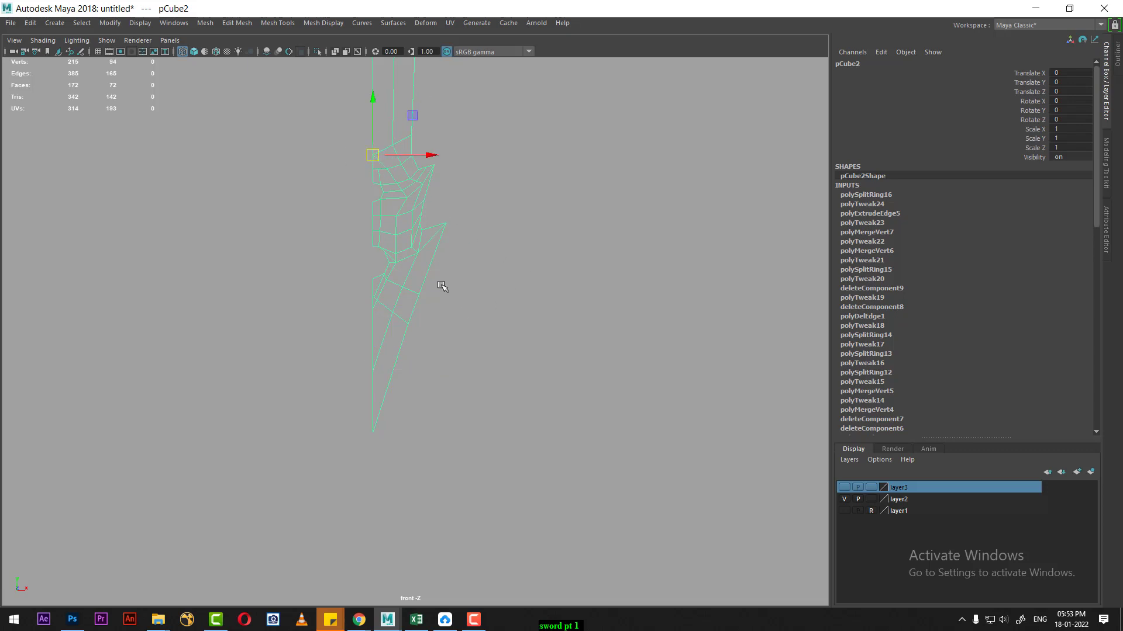
Reset Duplicate Special settings and apply a mirrored copy with Scale X -1.
{"action": "left_click", "coordinate": [31, 23]}
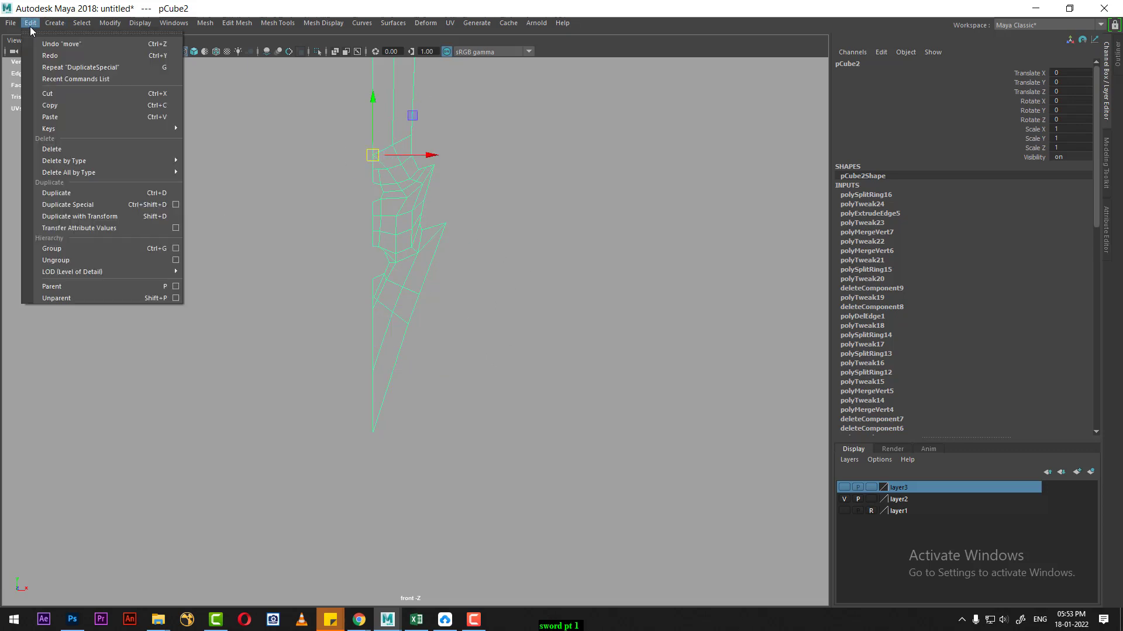
{"action": "left_click", "coordinate": [175, 205]}
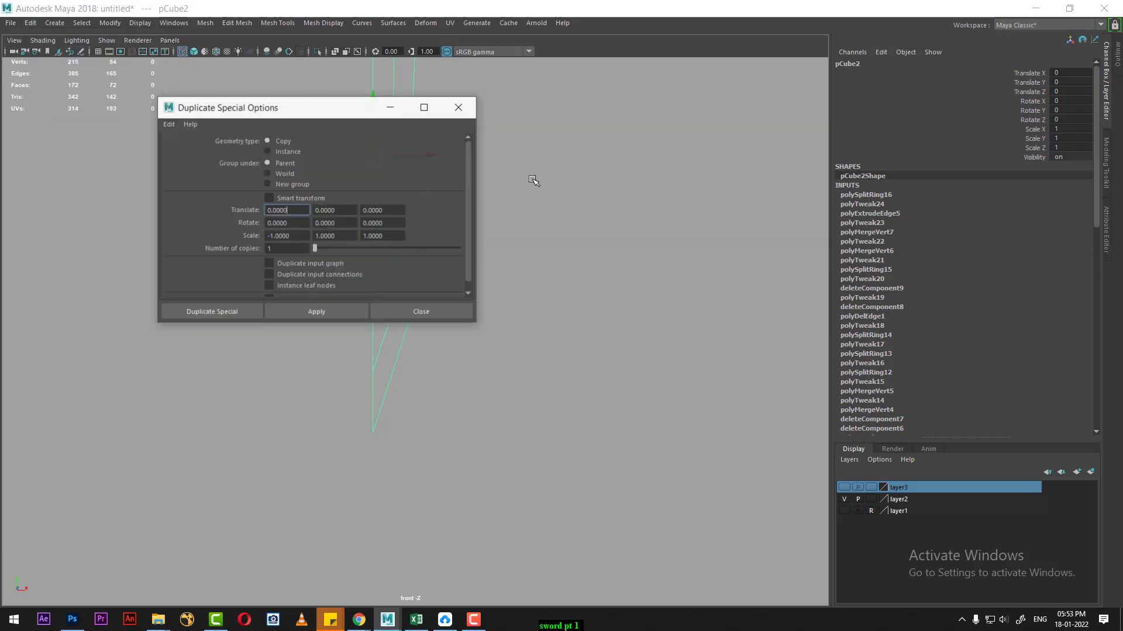
{"action": "left_click", "coordinate": [168, 126]}
{"action": "left_click", "coordinate": [191, 146]}
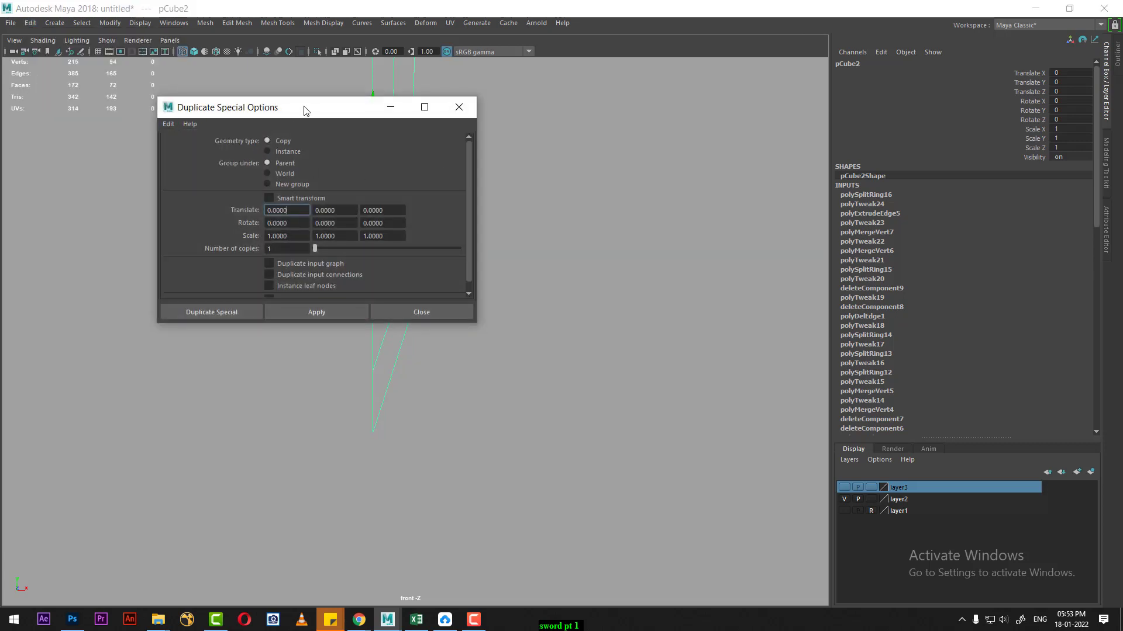
{"action": "left_click_drag", "start_coordinate": [245, 107], "coordinate": [637, 118]}
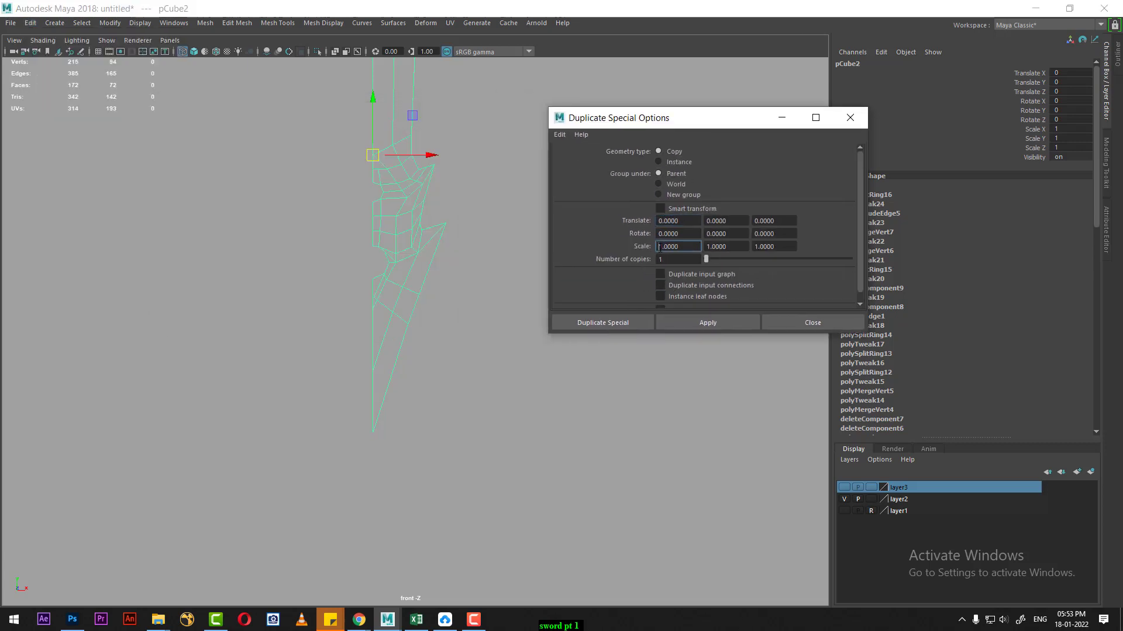
{"action": "left_click", "coordinate": [712, 325]}
{"action": "left_click", "coordinate": [785, 319]}
Inspect both halves by toggling shaded (5) and wireframe (4) display, then reselect pCube2.
{"action": "middle_click_drag", "start_coordinate": [461, 321], "coordinate": [513, 428], "text": "alt"}
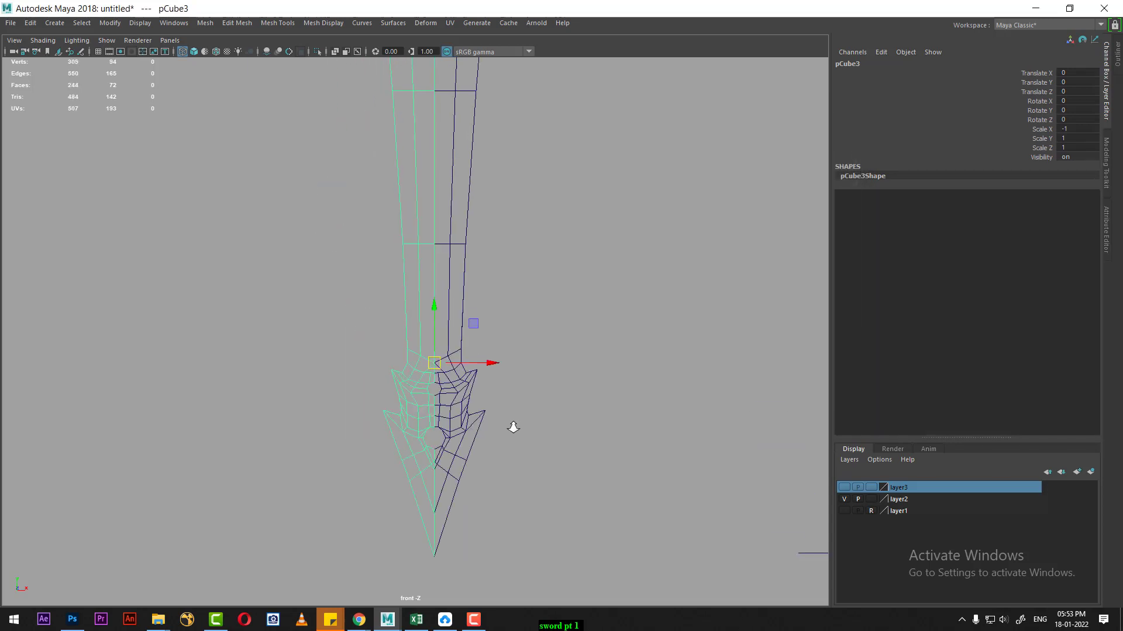
{"action": "mouse_move", "coordinate": [579, 391]}
{"action": "left_mouse_down", "text": "alt"}
{"action": "mouse_move", "coordinate": [642, 238]}
{"action": "mouse_move", "coordinate": [600, 405]}
{"action": "left_mouse_up", "text": "alt"}
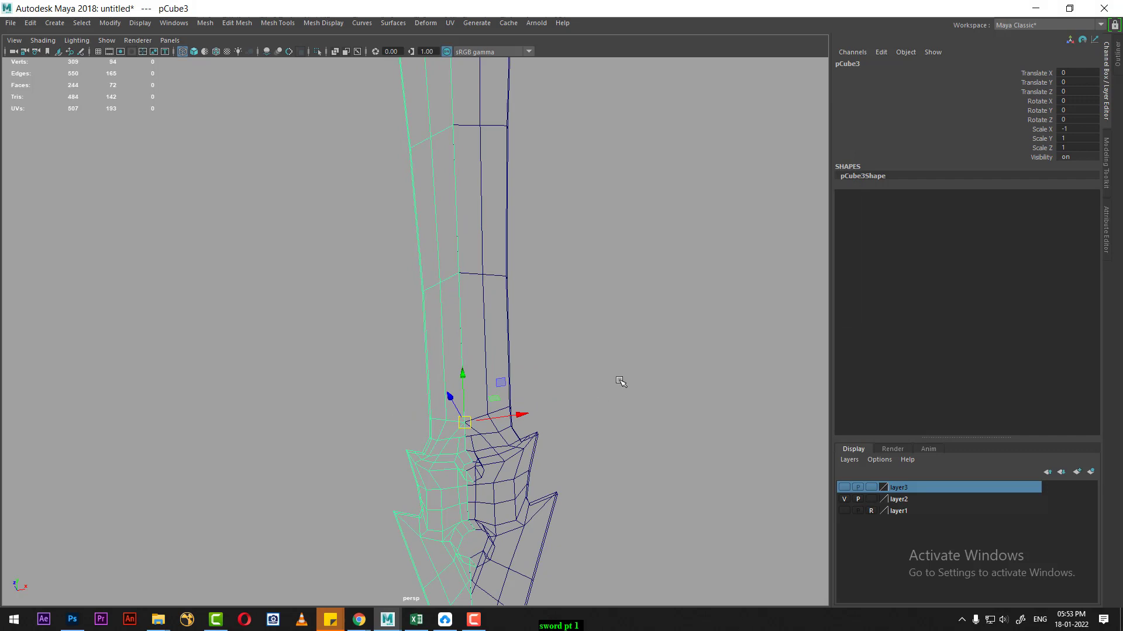
{"action": "key", "text": "5"}
{"action": "left_click_drag", "start_coordinate": [548, 352], "coordinate": [574, 399], "text": "alt"}
{"action": "left_click", "coordinate": [489, 295]}
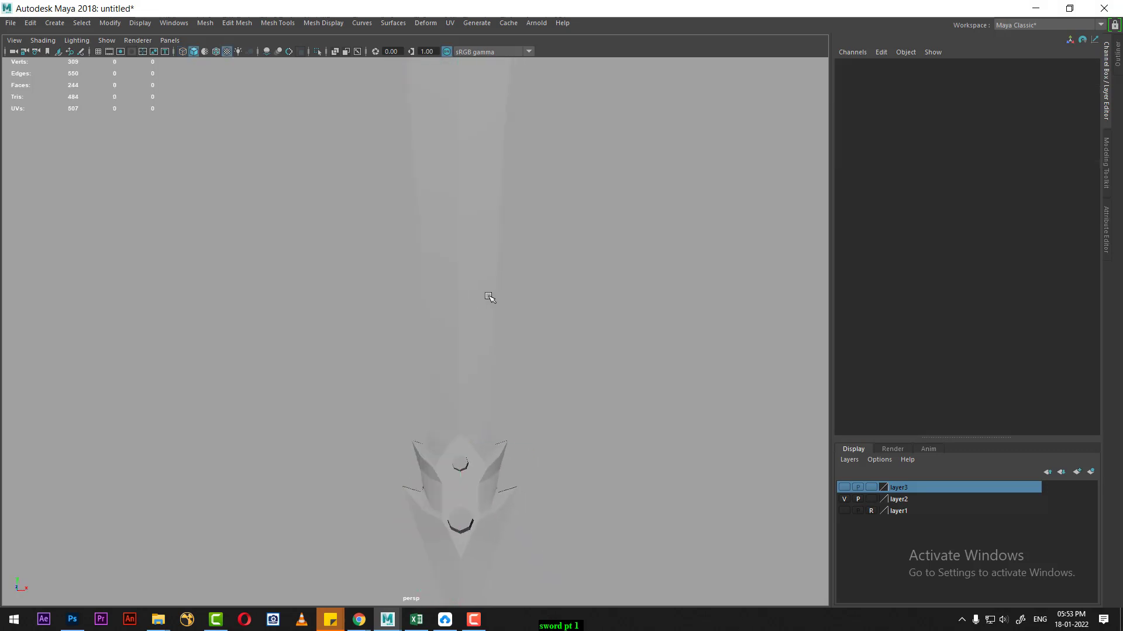
{"action": "left_click", "coordinate": [478, 323], "text": "shift"}
{"action": "key", "text": "4"}
{"action": "mouse_move", "coordinate": [443, 338]}
{"action": "left_mouse_down", "text": "alt"}
{"action": "mouse_move", "coordinate": [440, 384]}
{"action": "mouse_move", "coordinate": [490, 337]}
{"action": "mouse_move", "coordinate": [494, 379]}
{"action": "left_mouse_up", "text": "alt"}
{"action": "key", "text": "5"}
{"action": "key", "text": "4"}
{"action": "key", "text": "5"}
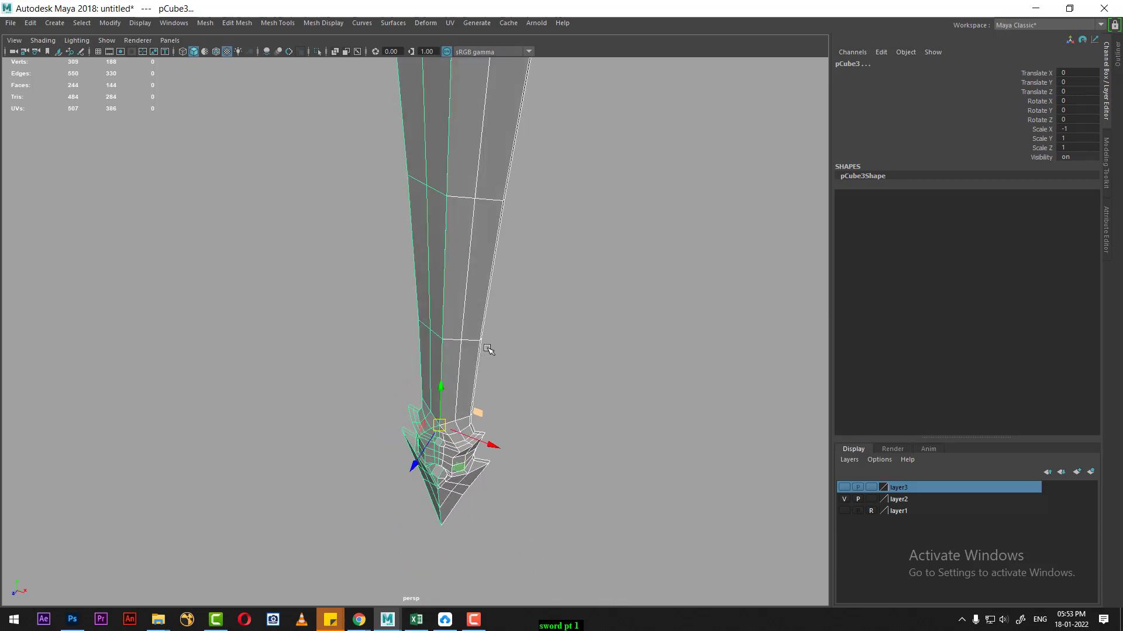
{"action": "mouse_move", "coordinate": [495, 356]}
{"action": "left_mouse_down", "text": "alt"}
{"action": "mouse_move", "coordinate": [526, 394]}
{"action": "mouse_move", "coordinate": [515, 404]}
{"action": "mouse_move", "coordinate": [522, 346]}
{"action": "mouse_move", "coordinate": [495, 333]}
{"action": "mouse_move", "coordinate": [498, 391]}
{"action": "mouse_move", "coordinate": [450, 399]}
{"action": "mouse_move", "coordinate": [480, 405]}
{"action": "left_mouse_up", "text": "alt"}
{"action": "left_click", "coordinate": [497, 362]}
{"action": "left_click", "coordinate": [475, 320]}
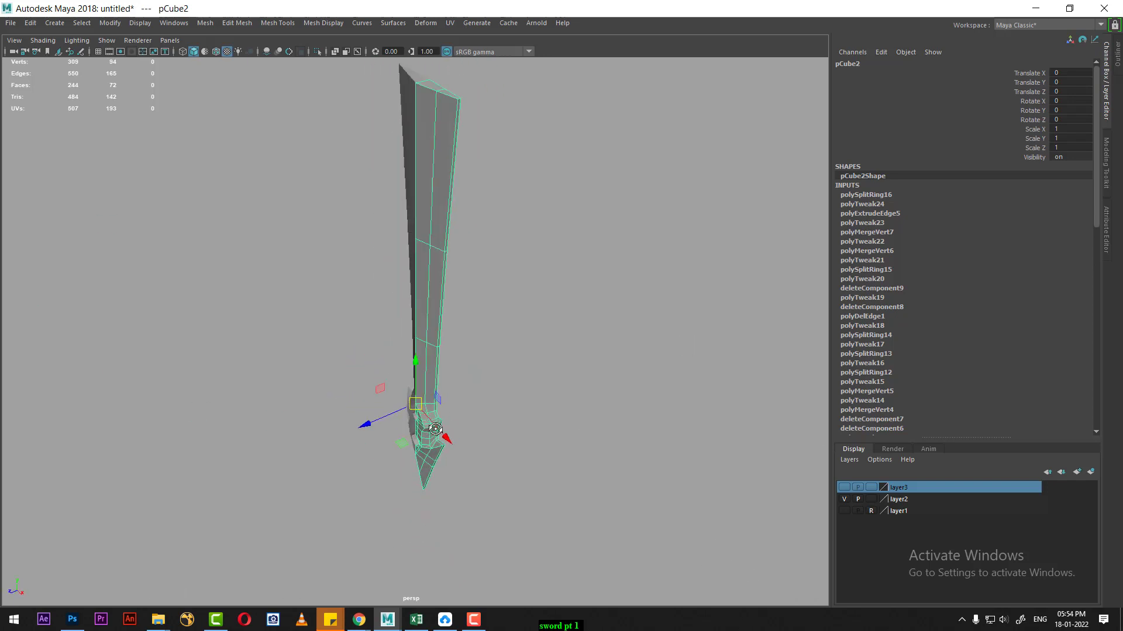
Delete the mirrored duplicate pCube3 and select the remaining half pCube2.
{"action": "left_click", "coordinate": [494, 303]}
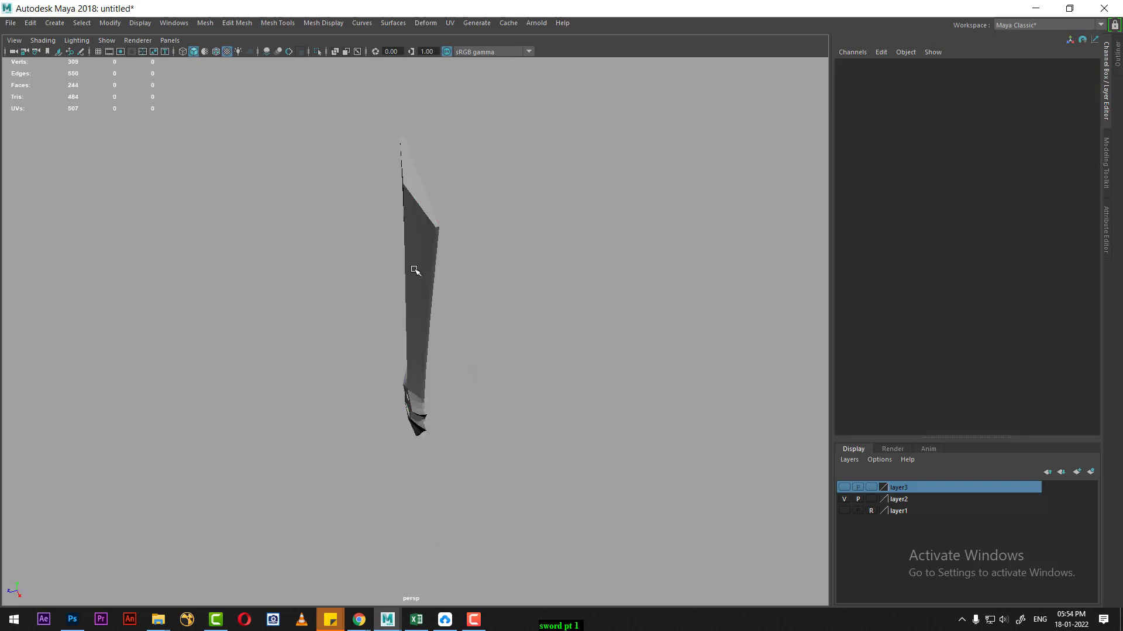
{"action": "left_click", "coordinate": [416, 268]}
{"action": "mouse_move", "coordinate": [415, 269]}
{"action": "left_mouse_down", "text": "alt"}
{"action": "mouse_move", "coordinate": [498, 336]}
{"action": "mouse_move", "coordinate": [423, 299]}
{"action": "left_mouse_up", "text": "alt"}
{"action": "left_click", "coordinate": [424, 298]}
{"action": "key", "text": "Delete"}
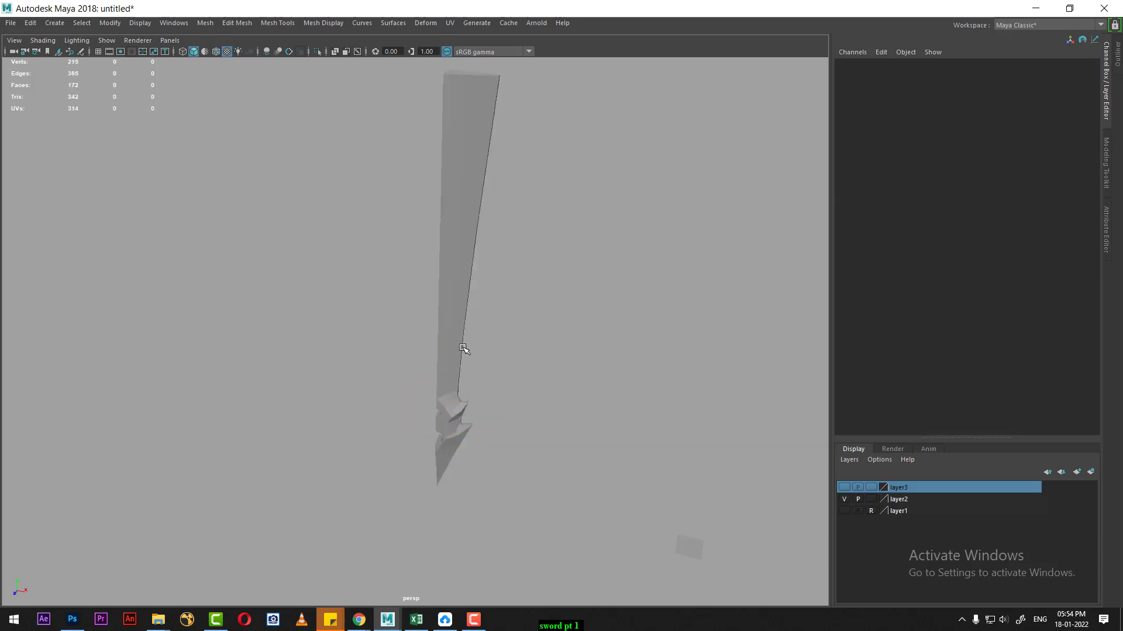
{"action": "left_click", "coordinate": [474, 338]}
Apply Mesh > Mirror to the sword half with the direction set to minus.
{"action": "left_click", "coordinate": [205, 24]}
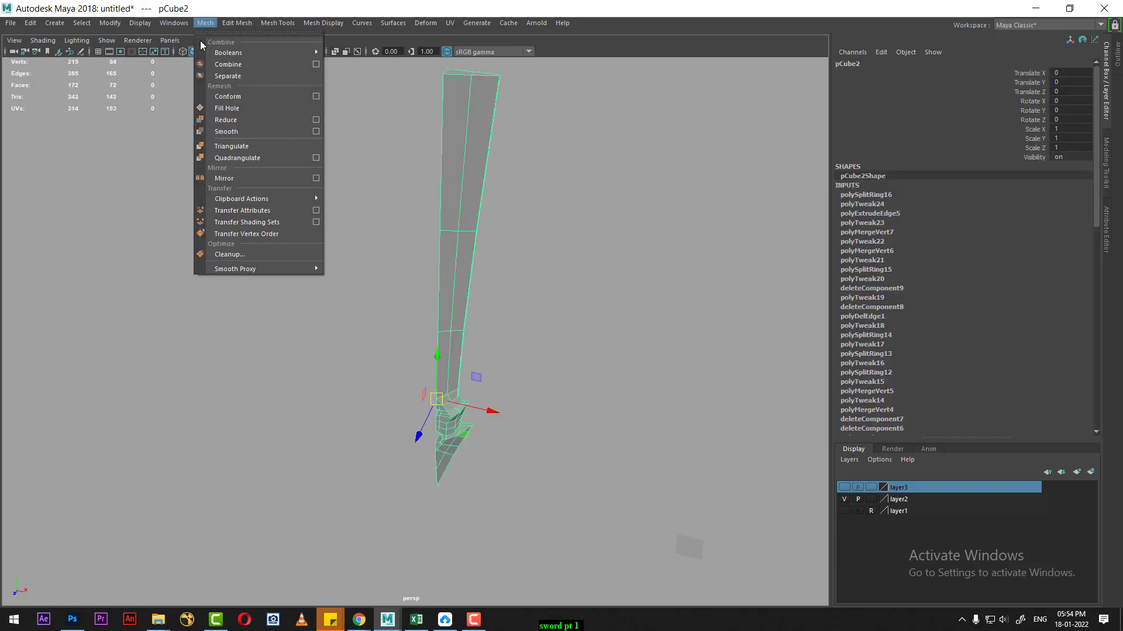
{"action": "left_click", "coordinate": [317, 178]}
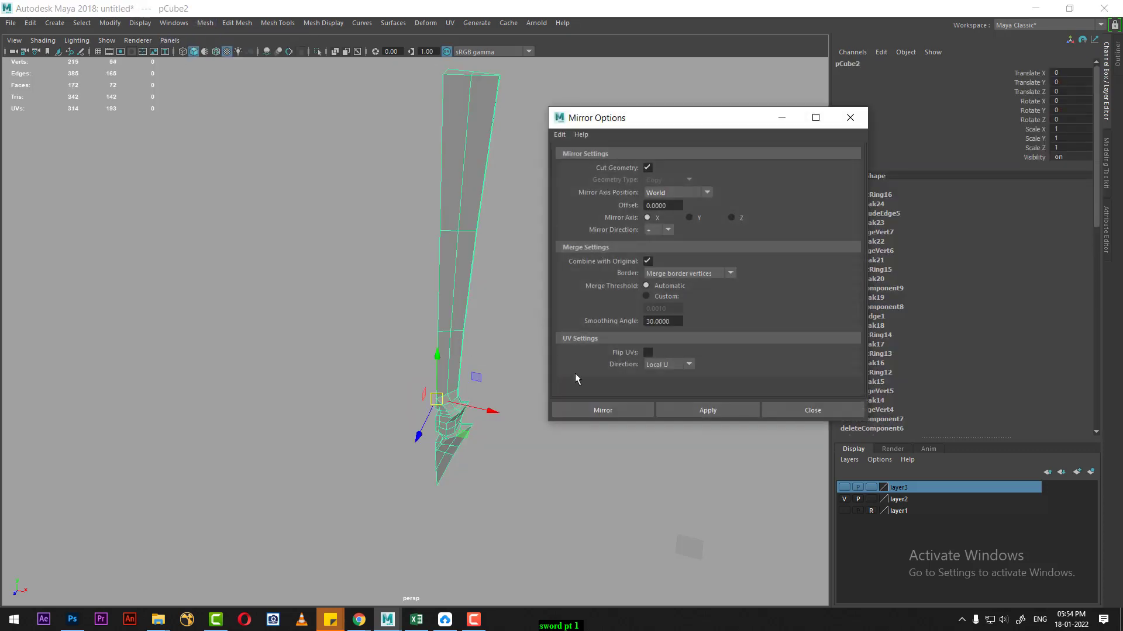
{"action": "left_click", "coordinate": [710, 412]}
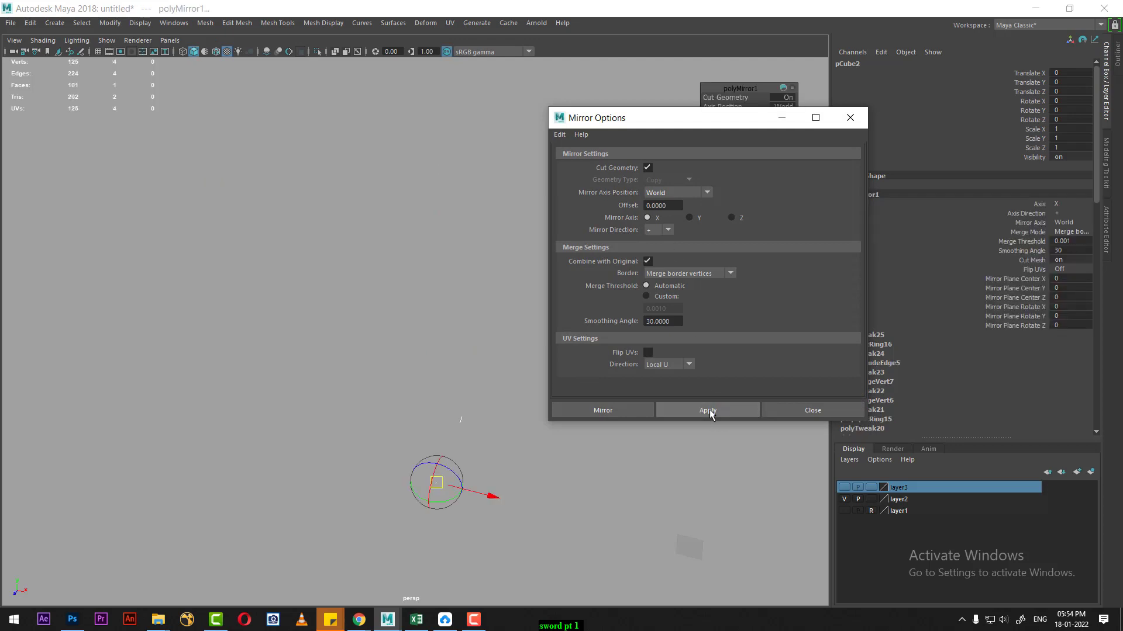
{"action": "left_click_drag", "start_coordinate": [777, 114], "coordinate": [1122, 191]}
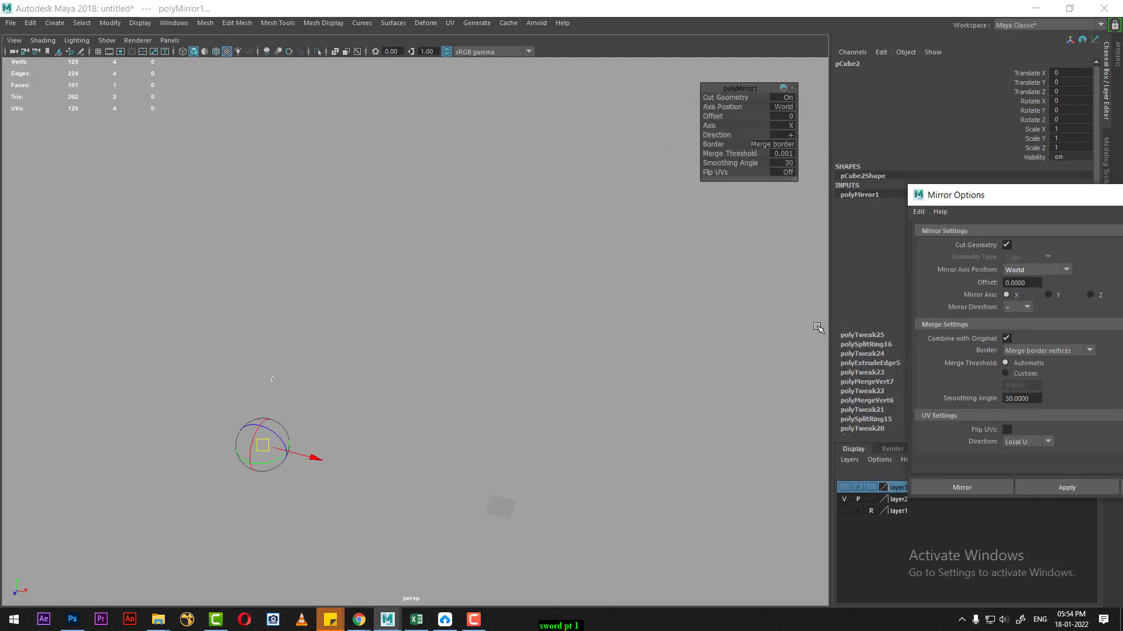
{"action": "left_click", "coordinate": [787, 136]}
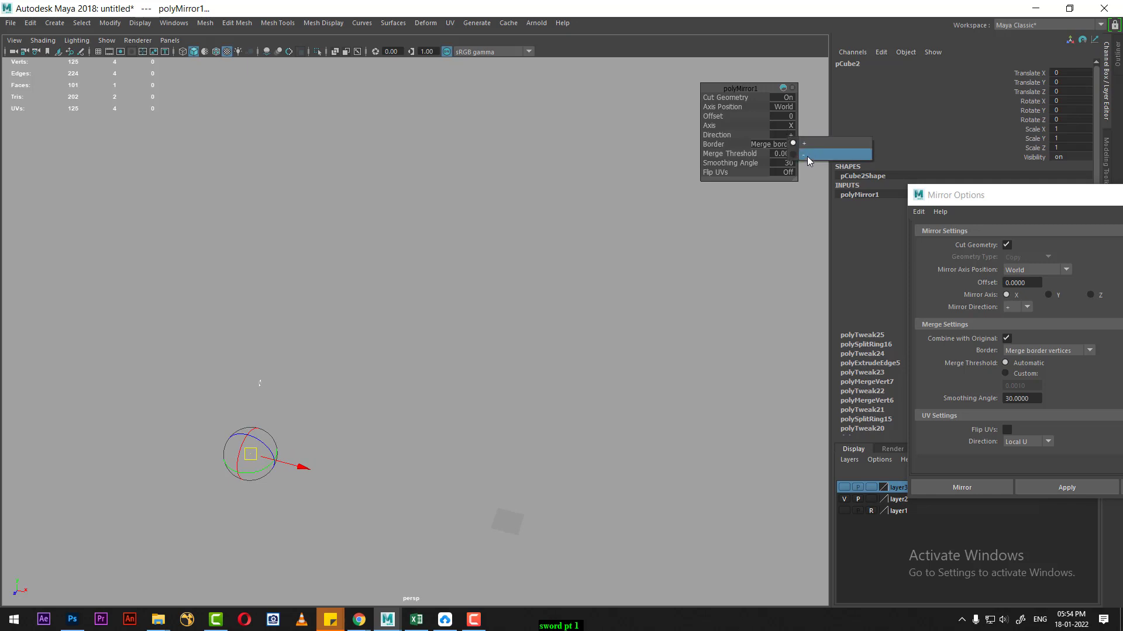
{"action": "left_click", "coordinate": [807, 155]}
{"action": "mouse_move", "coordinate": [689, 230]}
{"action": "left_mouse_down", "text": "alt"}
{"action": "mouse_move", "coordinate": [509, 298]}
{"action": "mouse_move", "coordinate": [567, 325]}
{"action": "mouse_move", "coordinate": [500, 383]}
{"action": "mouse_move", "coordinate": [344, 263]}
{"action": "left_mouse_up", "text": "alt"}
{"action": "scroll", "coordinate": [500, 383], "scroll_direction": "up", "scroll_amount": 2}
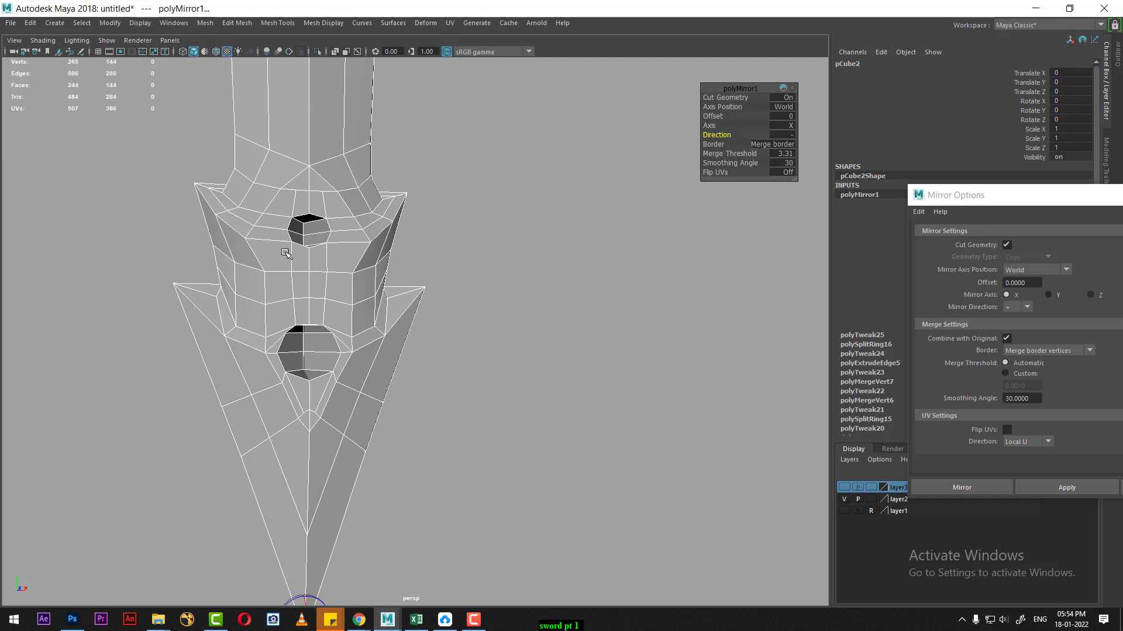
Set the polyMirror1 Border to Do not merge and orbit to check the full sword.
{"action": "left_click", "coordinate": [783, 147]}
{"action": "left_click", "coordinate": [828, 165]}
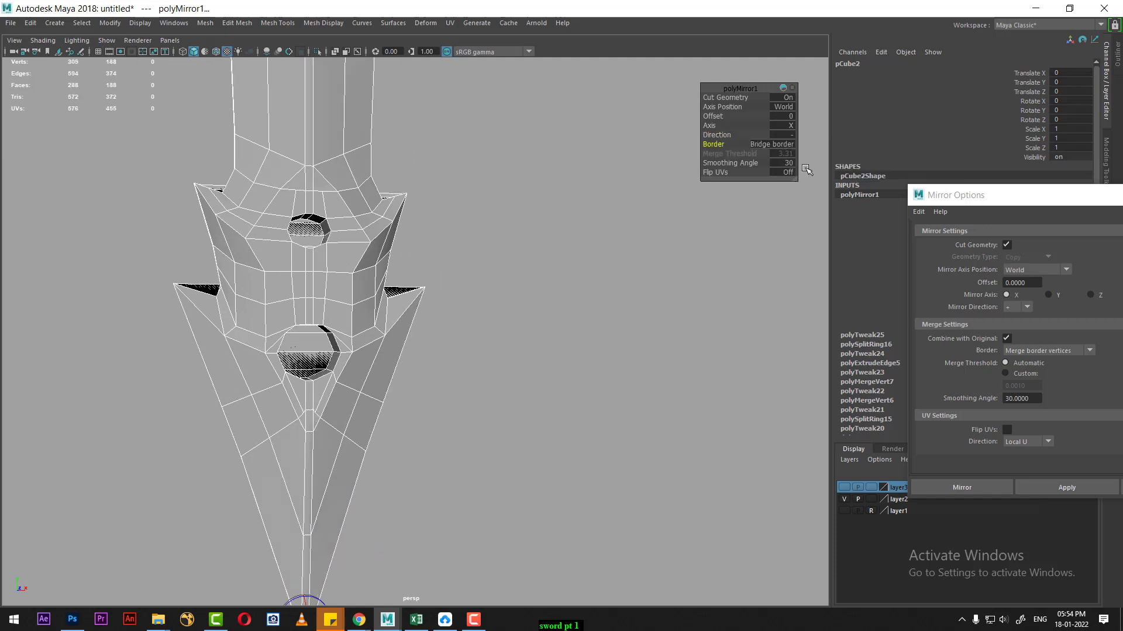
{"action": "left_click", "coordinate": [768, 145]}
{"action": "left_click", "coordinate": [795, 174]}
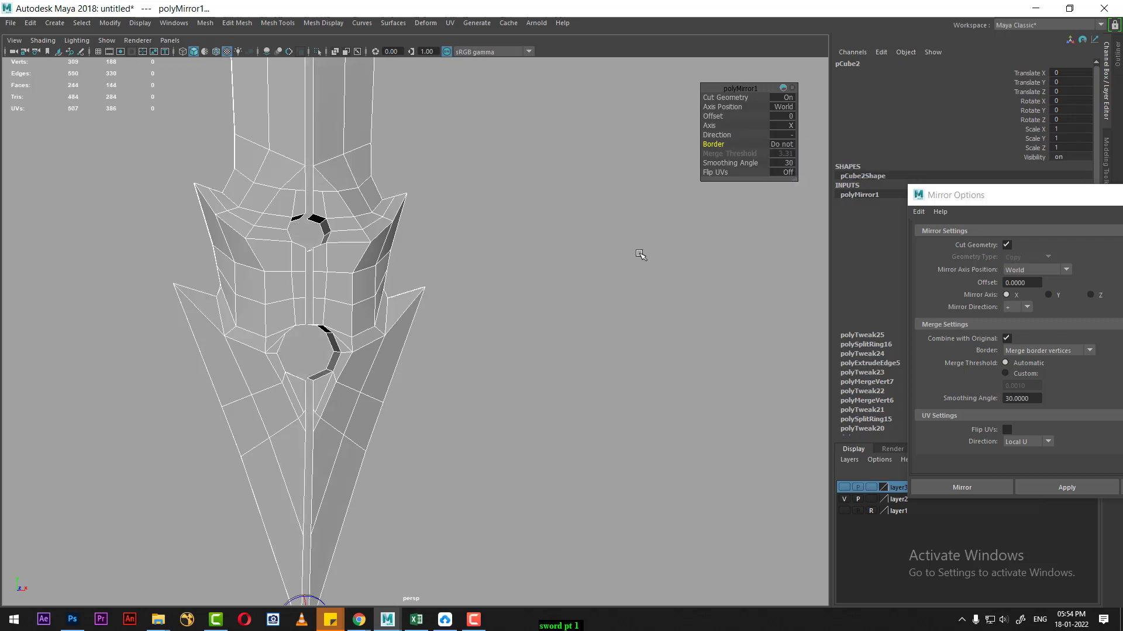
{"action": "mouse_move", "coordinate": [641, 256]}
{"action": "left_mouse_down", "text": "alt"}
{"action": "mouse_move", "coordinate": [345, 384]}
{"action": "mouse_move", "coordinate": [500, 362]}
{"action": "mouse_move", "coordinate": [469, 376]}
{"action": "left_mouse_up", "text": "alt"}
{"action": "scroll", "coordinate": [468, 376], "scroll_direction": "up", "scroll_amount": 3}
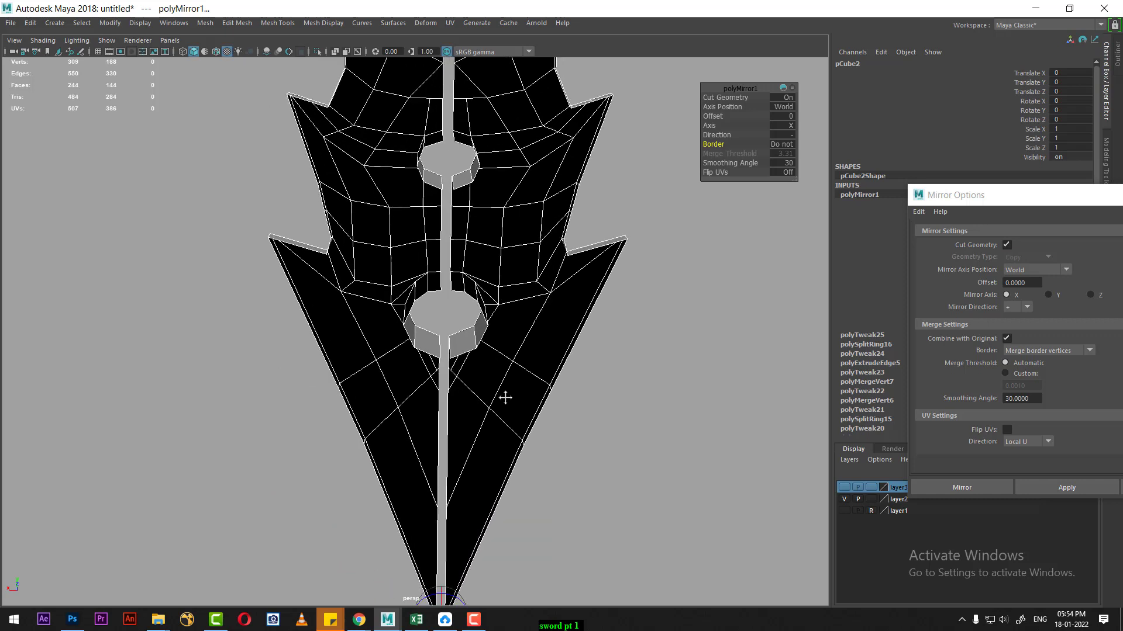
{"action": "scroll", "coordinate": [509, 396], "scroll_direction": "up", "scroll_amount": 2}
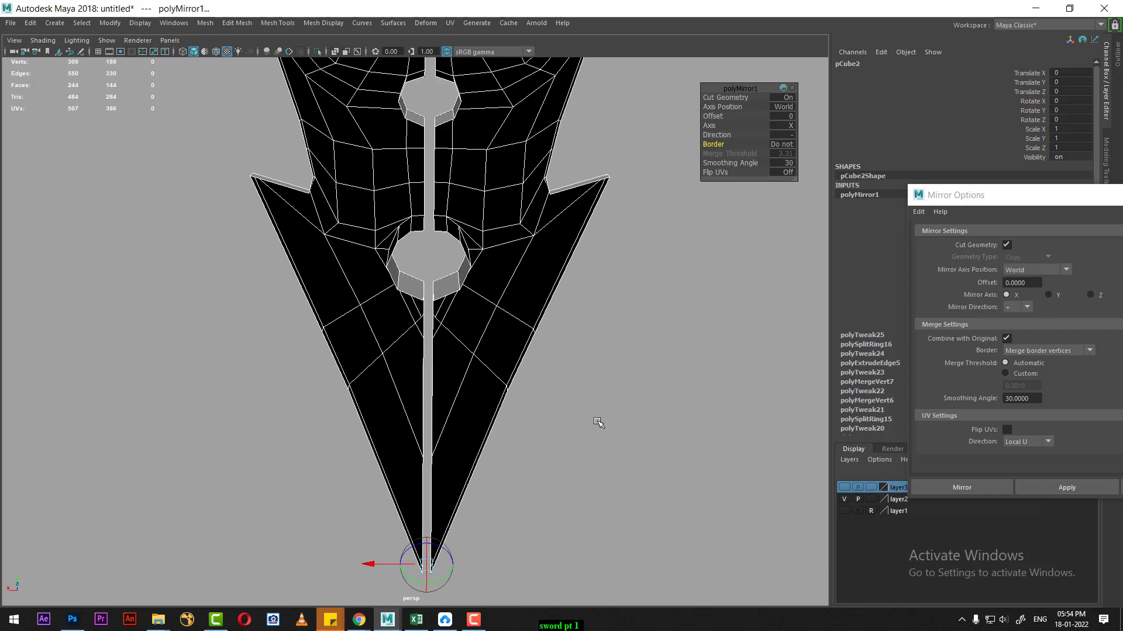
{"action": "left_click", "coordinate": [599, 422]}
{"action": "mouse_move", "coordinate": [592, 421]}
{"action": "left_mouse_down", "text": "alt"}
{"action": "mouse_move", "coordinate": [603, 451]}
{"action": "mouse_move", "coordinate": [456, 356]}
{"action": "mouse_move", "coordinate": [424, 350]}
{"action": "left_mouse_up", "text": "alt"}
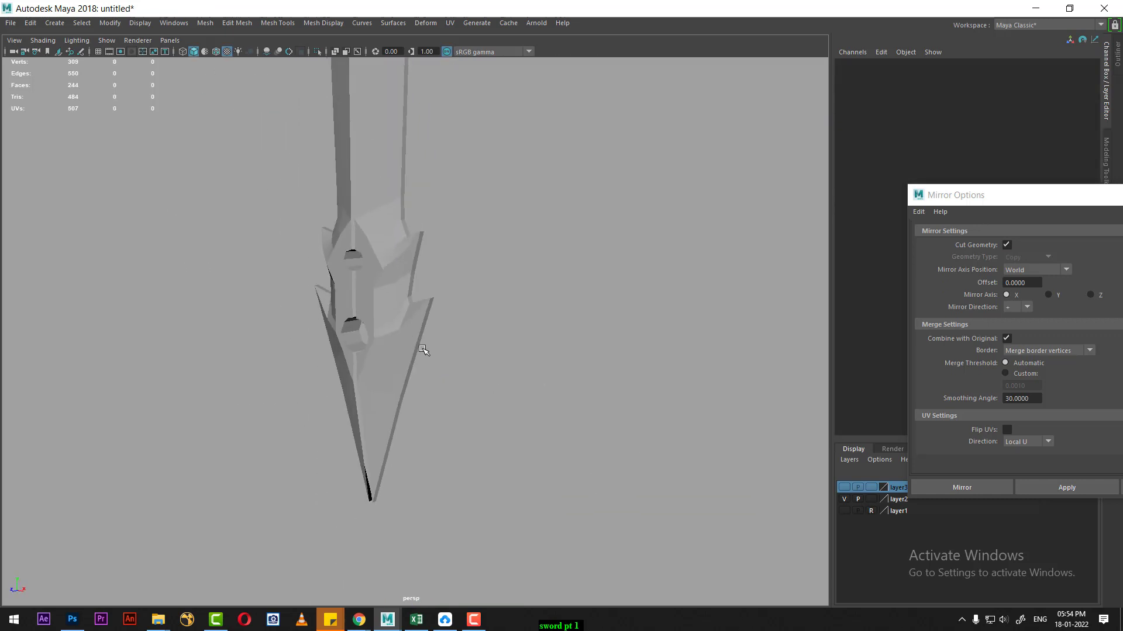
Undo the mirror, close its settings, and reselect the single sword half.
{"action": "key", "text": "ctrl+z"}
{"action": "key", "text": "ctrl+z"}
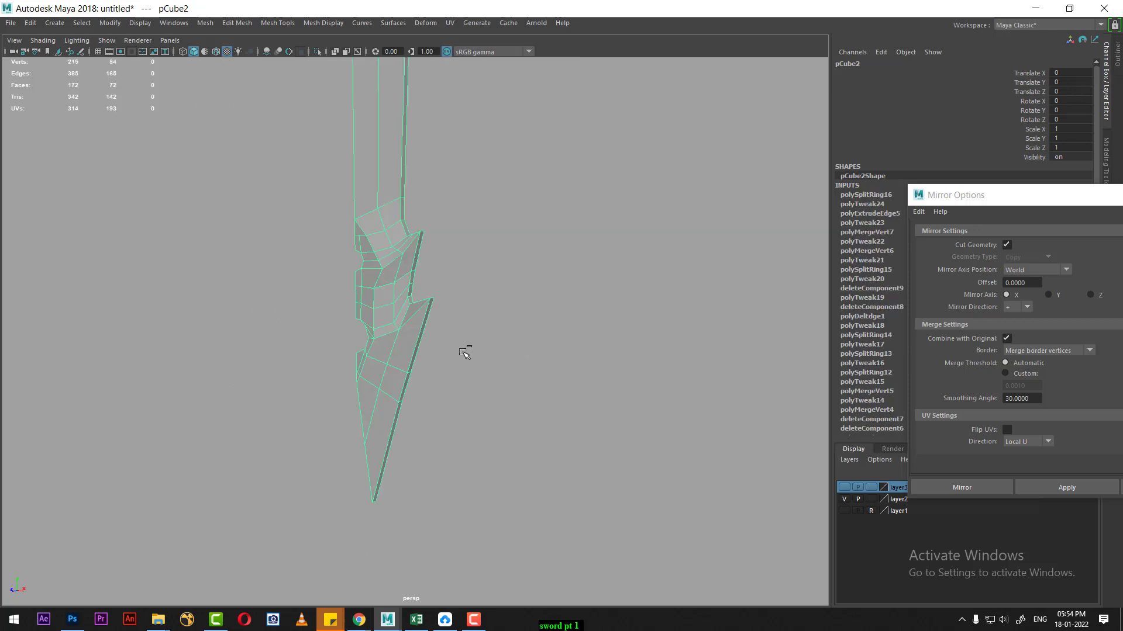
{"action": "left_click", "coordinate": [463, 351]}
{"action": "left_click", "coordinate": [403, 324]}
{"action": "left_click_drag", "start_coordinate": [468, 349], "coordinate": [464, 344], "text": "alt"}
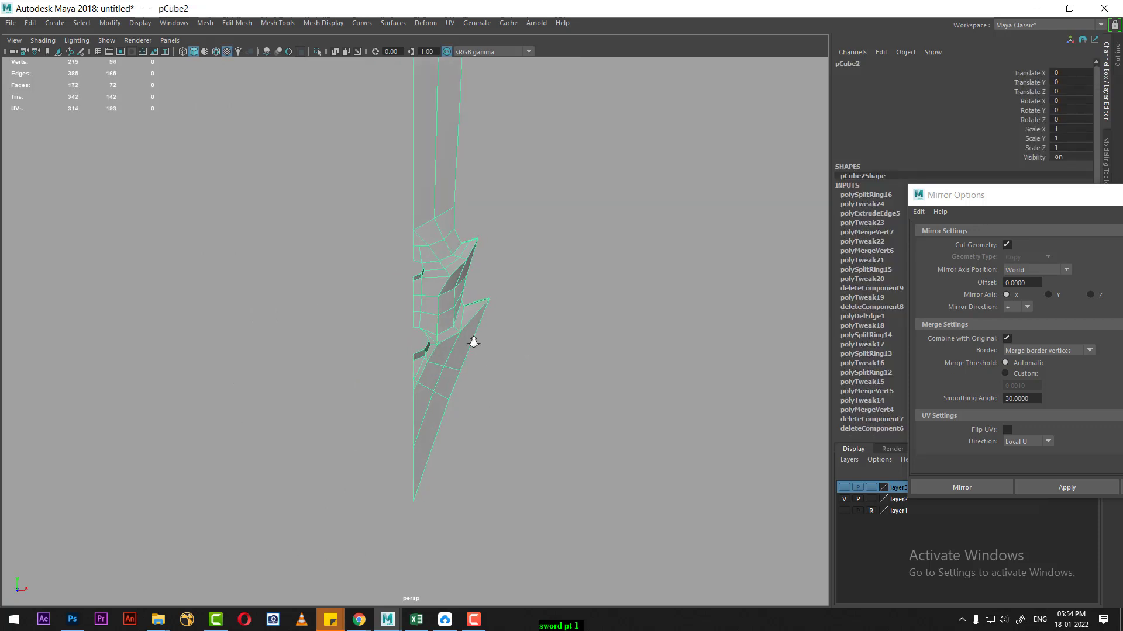
{"action": "left_click_drag", "start_coordinate": [1017, 196], "coordinate": [677, 191]}
{"action": "left_click", "coordinate": [442, 271]}
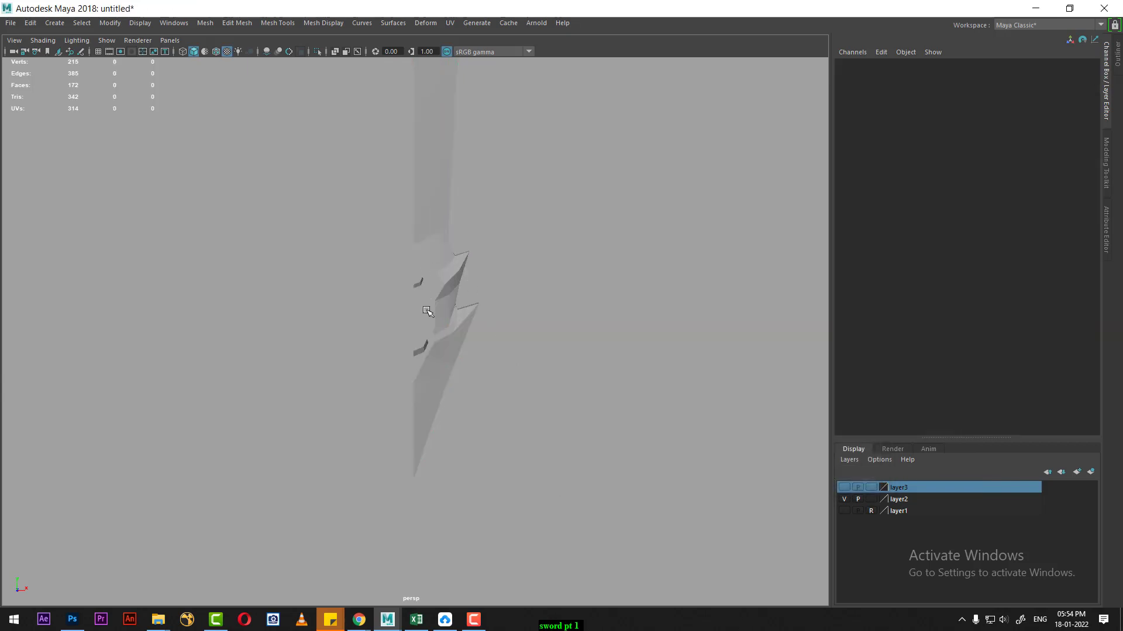
{"action": "left_click", "coordinate": [391, 282]}
{"action": "scroll", "coordinate": [481, 242], "scroll_direction": "up", "scroll_amount": 3}
{"action": "scroll", "coordinate": [534, 373], "scroll_direction": "up", "scroll_amount": 2}
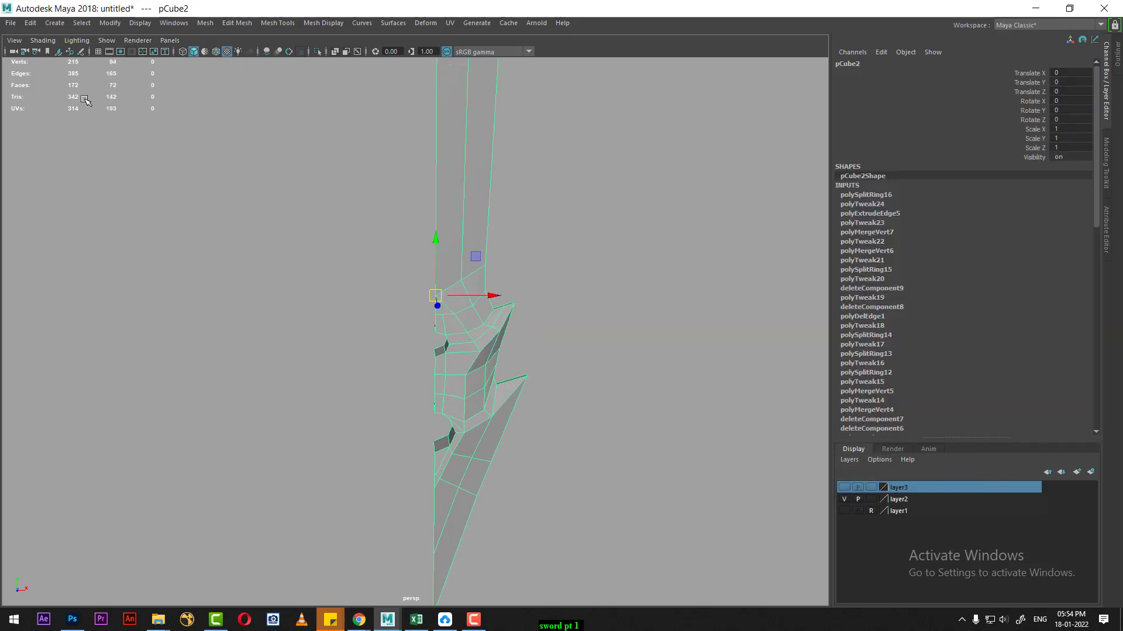
Make a mirrored duplicate of the half and combine both halves into mesh pCube4.
{"action": "left_click", "coordinate": [34, 26]}
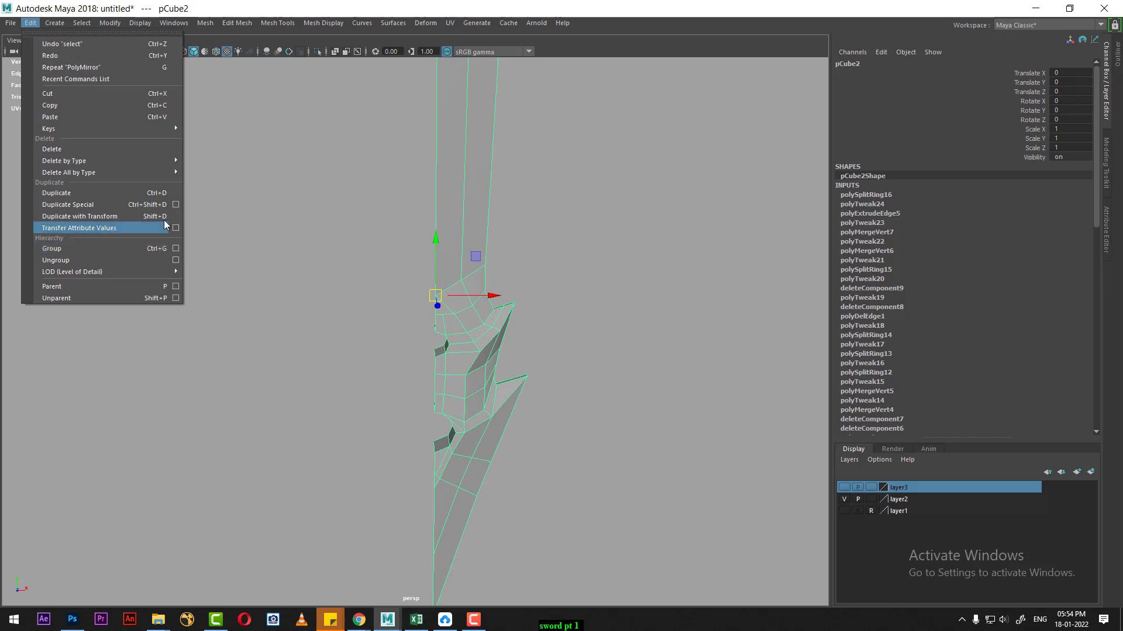
{"action": "left_click", "coordinate": [176, 205]}
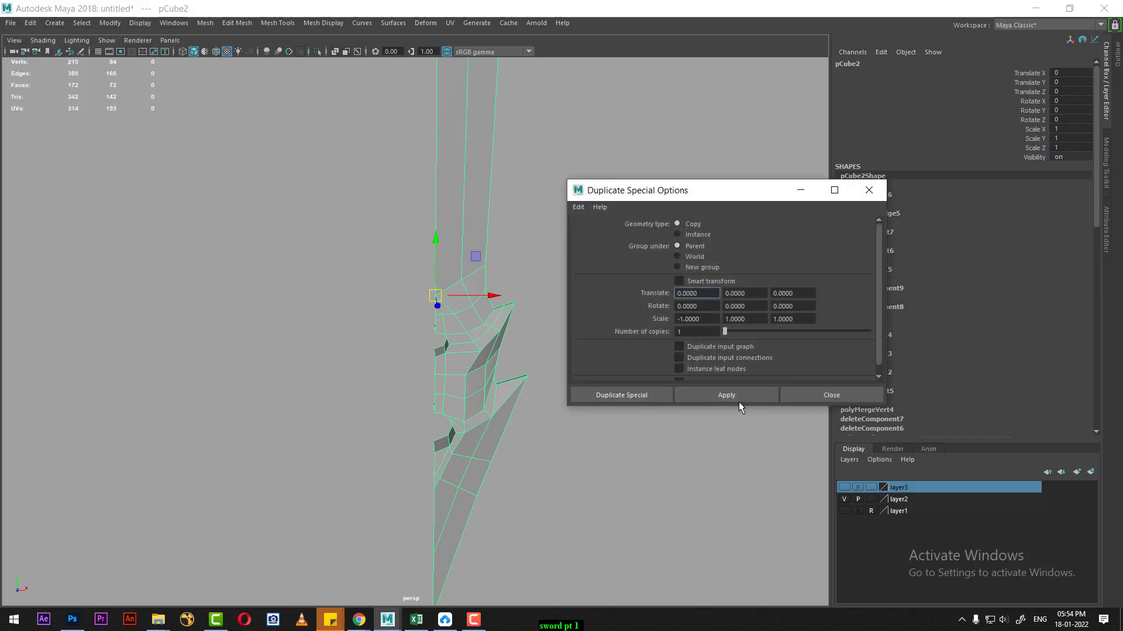
{"action": "left_click", "coordinate": [735, 397]}
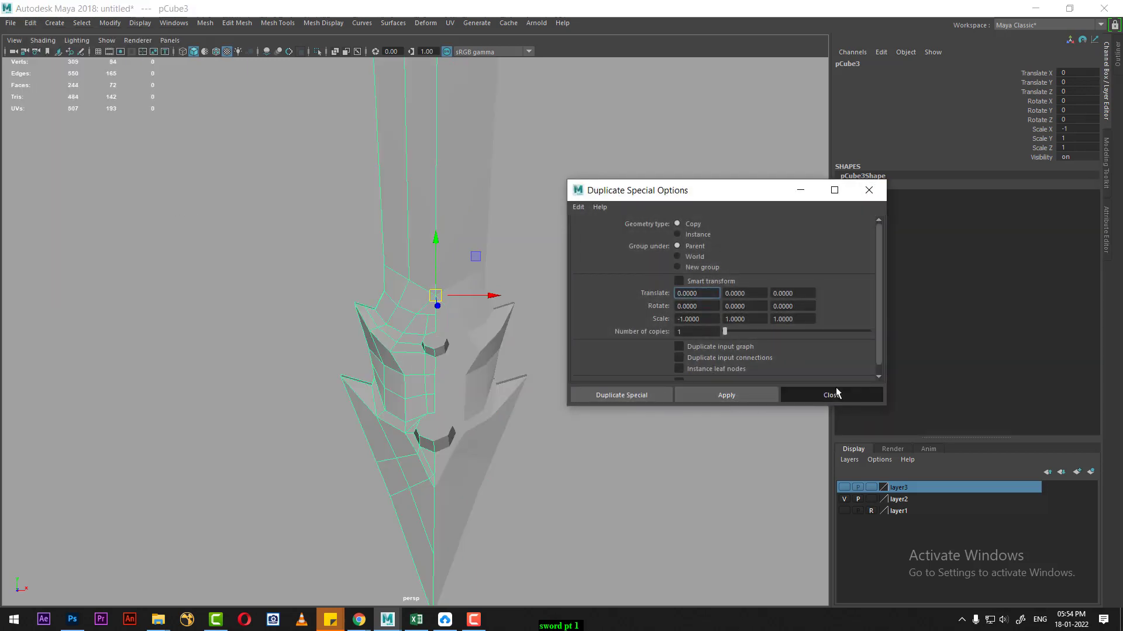
{"action": "left_click", "coordinate": [837, 393]}
{"action": "left_click", "coordinate": [468, 205], "text": "shift"}
{"action": "right_click", "coordinate": [563, 120], "text": "shift"}
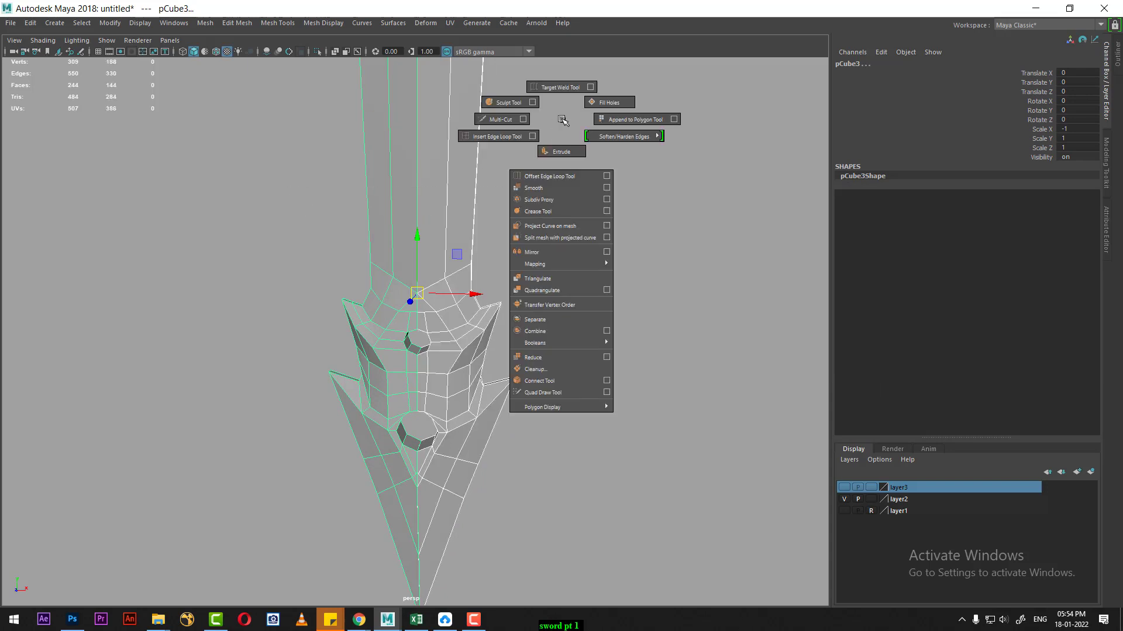
{"action": "left_click", "coordinate": [560, 330]}
{"action": "scroll", "coordinate": [482, 298], "scroll_direction": "down", "scroll_amount": 3}
{"action": "scroll", "coordinate": [522, 278], "scroll_direction": "down", "scroll_amount": 3}
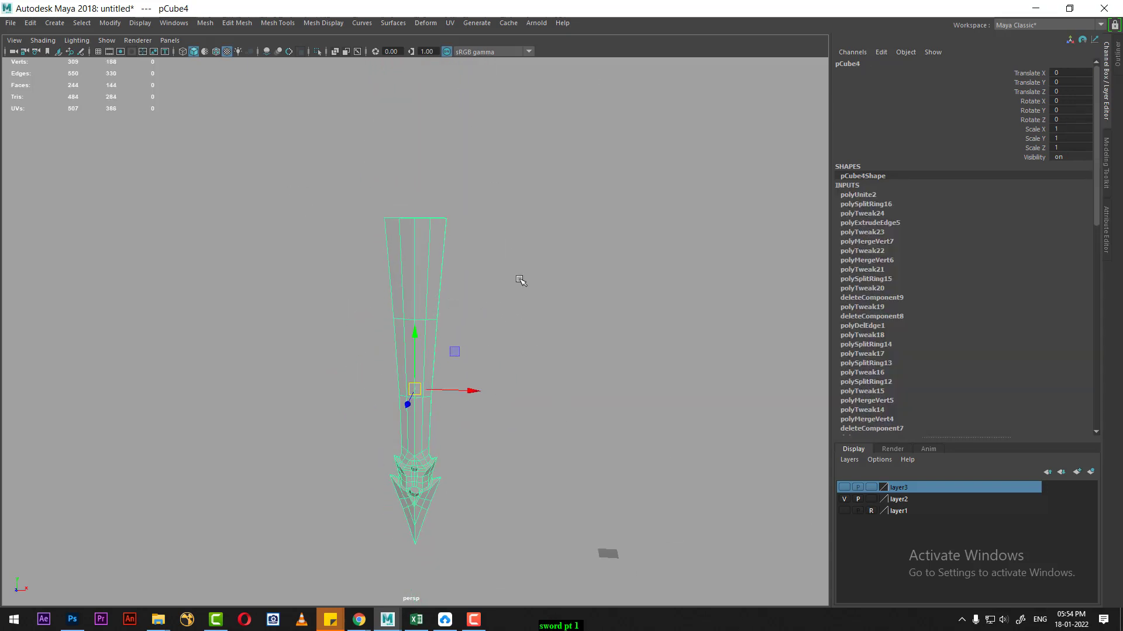
Box-select the combined sword's vertices and merge them at 0.01 tolerance.
{"action": "right_click_drag", "start_coordinate": [561, 168], "coordinate": [439, 169]}
{"action": "left_click_drag", "start_coordinate": [318, 175], "coordinate": [501, 581]}
{"action": "scroll", "coordinate": [521, 462], "scroll_direction": "up", "scroll_amount": 3}
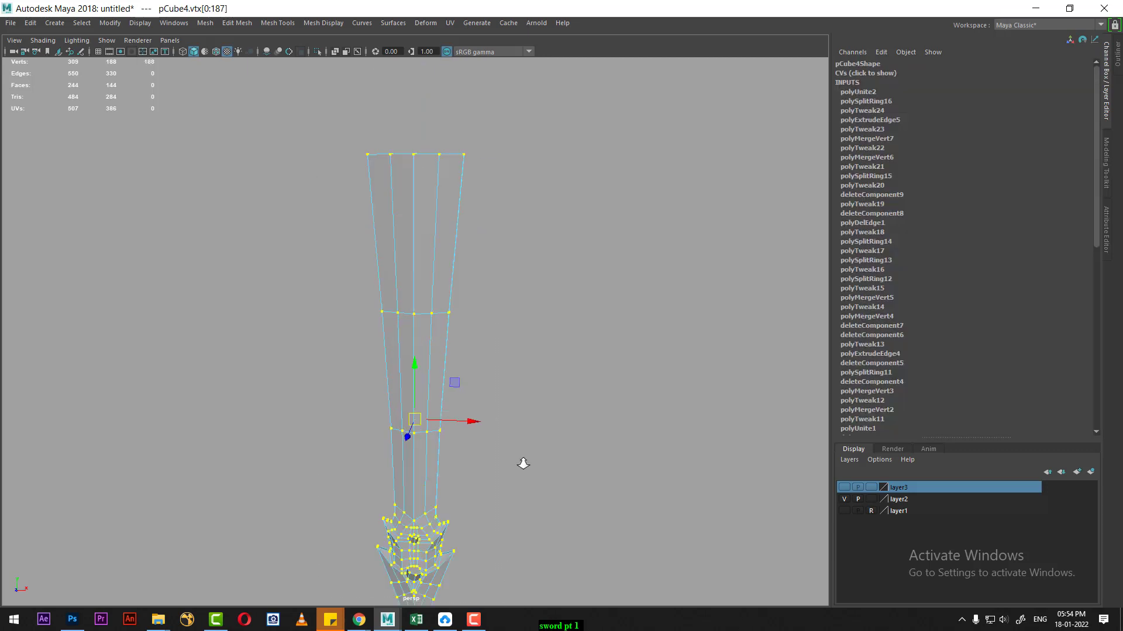
{"action": "scroll", "coordinate": [497, 485], "scroll_direction": "up", "scroll_amount": 2}
{"action": "right_click_drag", "start_coordinate": [418, 440], "coordinate": [419, 340], "text": "shift"}
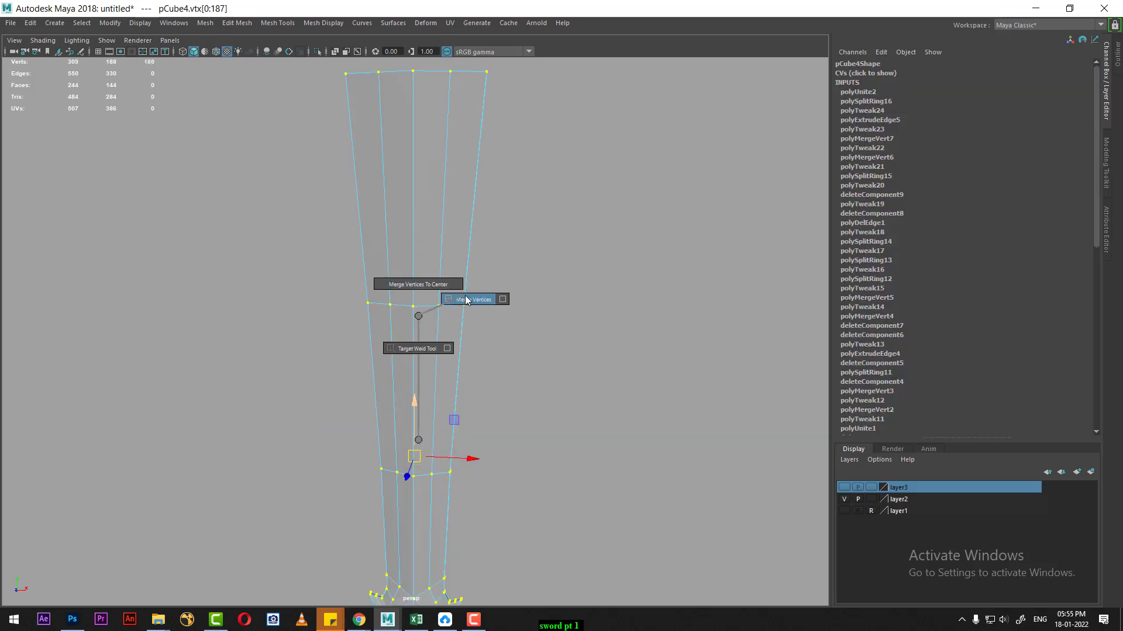
{"action": "left_click", "coordinate": [464, 298]}
Return to object mode with the Move tool and view the welded sword at an angle.
{"action": "left_click_drag", "start_coordinate": [603, 445], "coordinate": [554, 278], "text": "alt"}
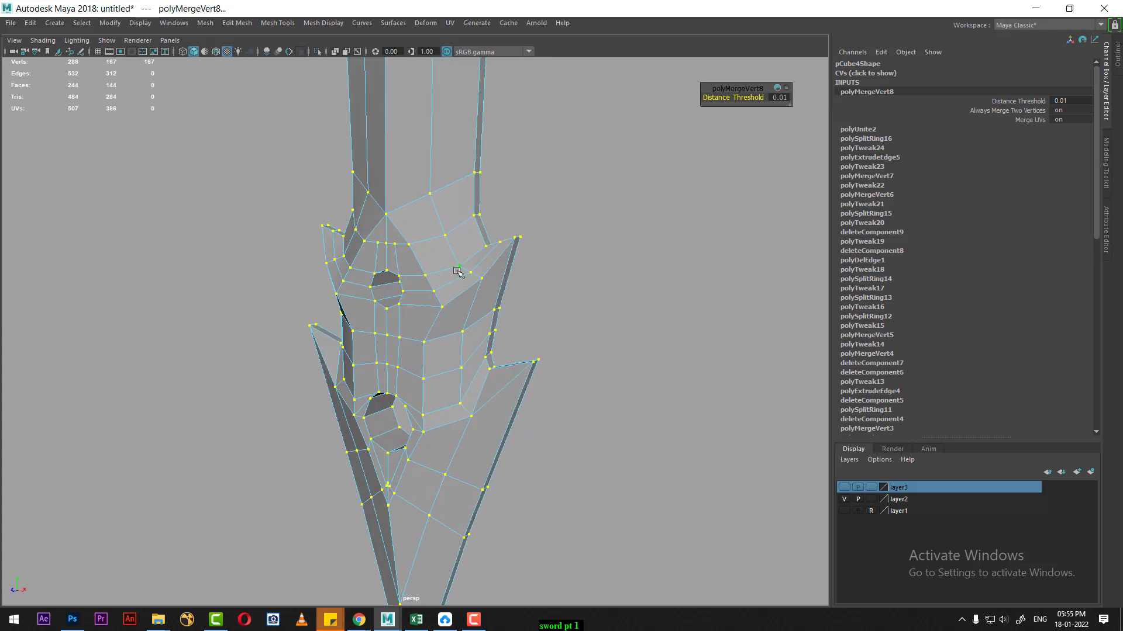
{"action": "key", "text": "F8"}
{"action": "scroll", "coordinate": [441, 358], "scroll_direction": "down", "scroll_amount": 5}
{"action": "scroll", "coordinate": [452, 344], "scroll_direction": "down", "scroll_amount": 2}
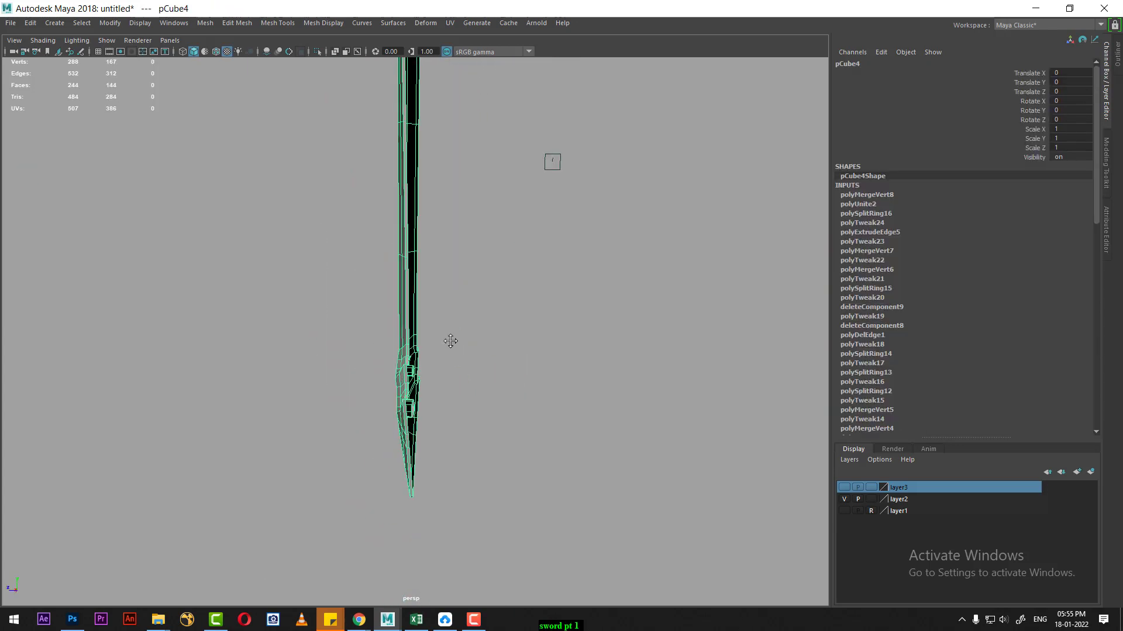
{"action": "key", "text": "w"}
{"action": "scroll", "coordinate": [425, 271], "scroll_direction": "up", "scroll_amount": 3}
{"action": "mouse_move", "coordinate": [425, 271]}
{"action": "left_mouse_down", "text": "alt"}
{"action": "mouse_move", "coordinate": [493, 388]}
{"action": "mouse_move", "coordinate": [523, 395]}
{"action": "left_mouse_up", "text": "alt"}
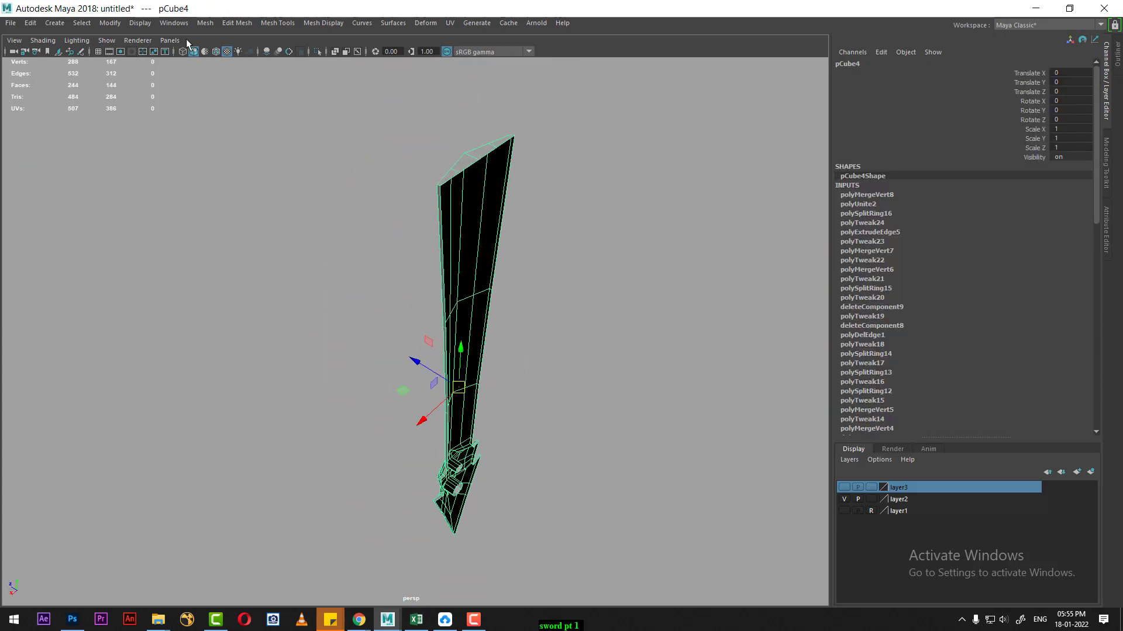
Mirror the sword half with Duplicate Special, reset to defaults and Scale Z -1.
{"action": "left_click", "coordinate": [39, 23]}
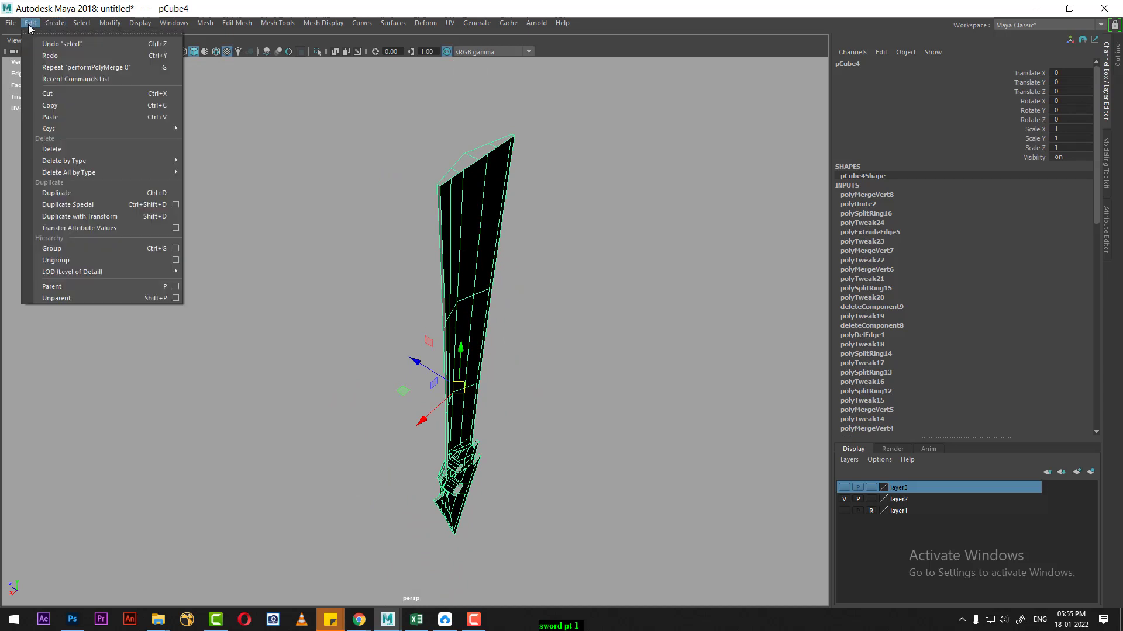
{"action": "left_click", "coordinate": [180, 205]}
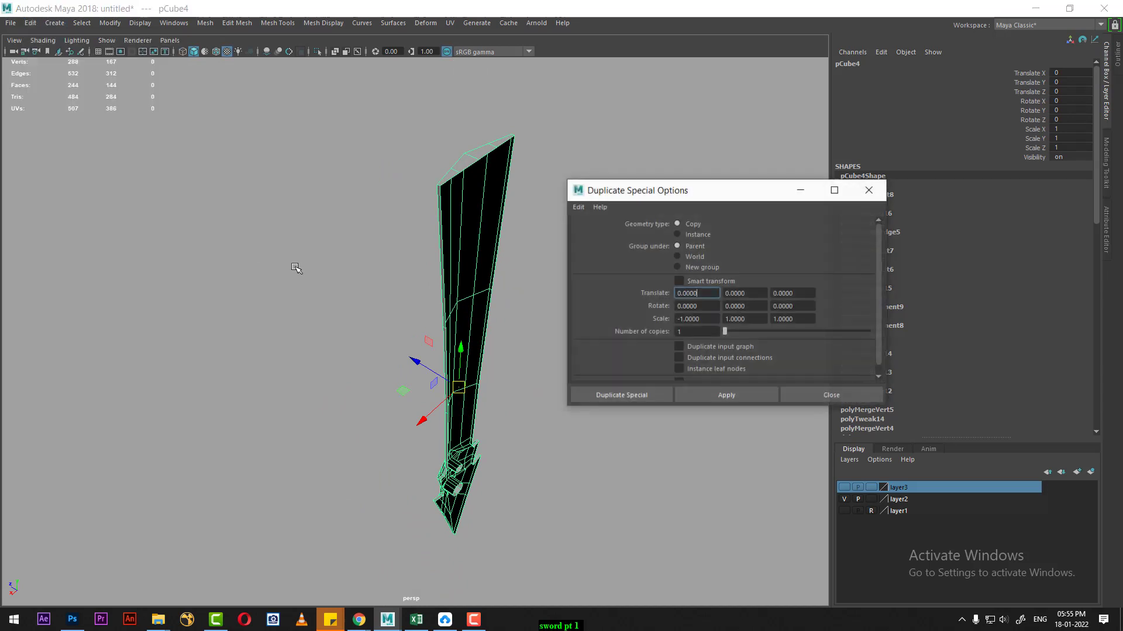
{"action": "mouse_move", "coordinate": [295, 279]}
{"action": "left_mouse_down", "text": "alt"}
{"action": "mouse_move", "coordinate": [445, 248]}
{"action": "mouse_move", "coordinate": [374, 245]}
{"action": "left_mouse_up", "text": "alt"}
{"action": "key", "text": "space"}
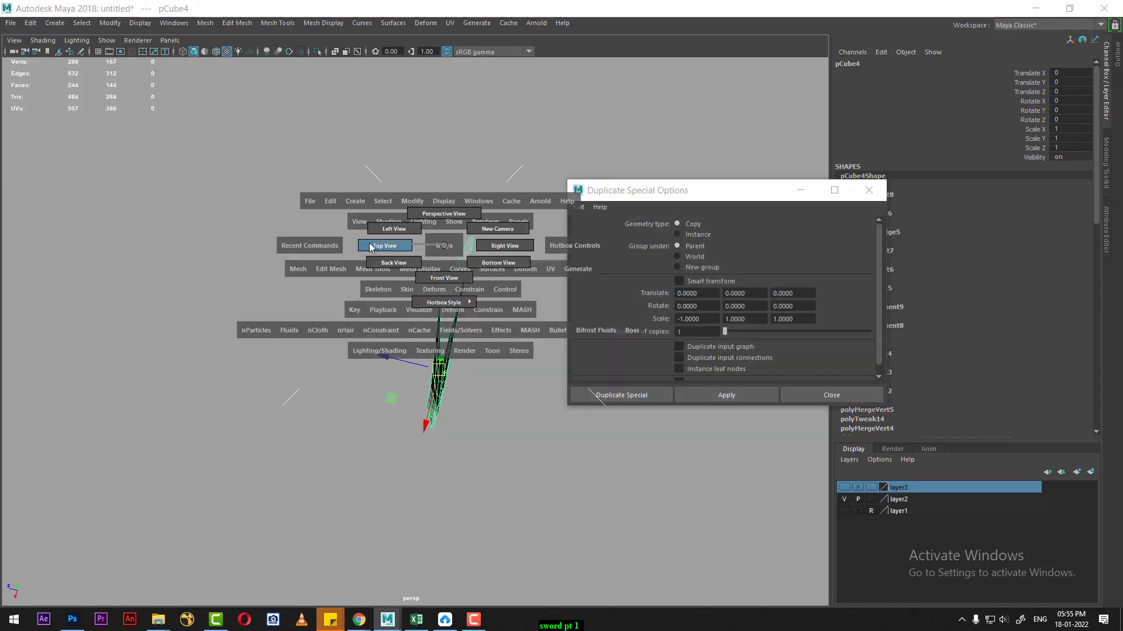
{"action": "scroll", "coordinate": [469, 380], "scroll_direction": "up", "scroll_amount": 1}
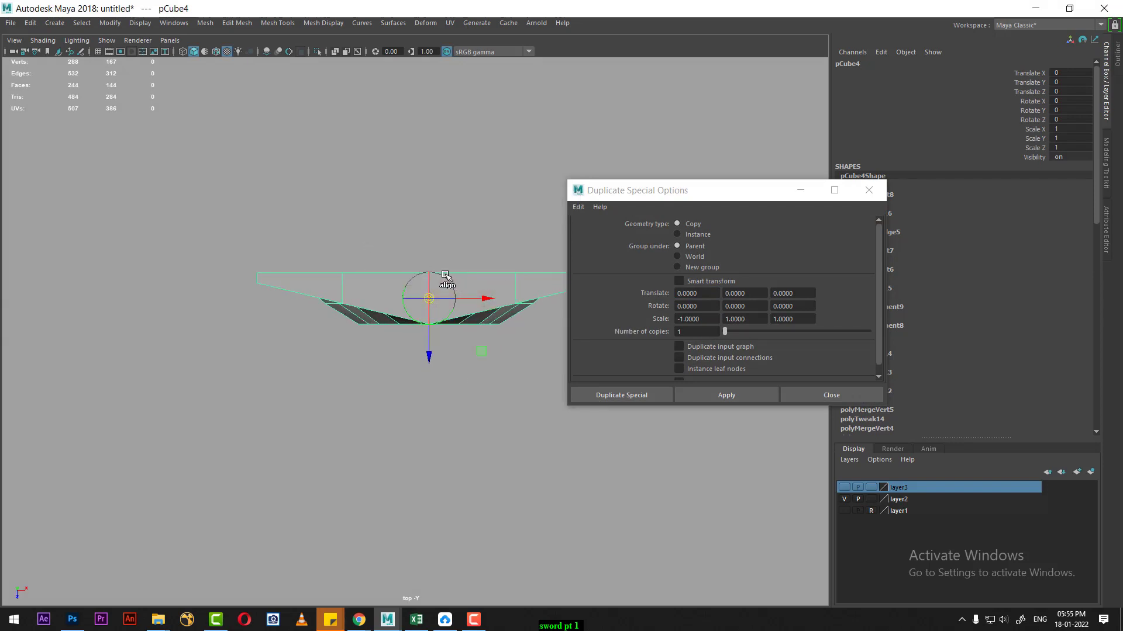
{"action": "key", "text": "e"}
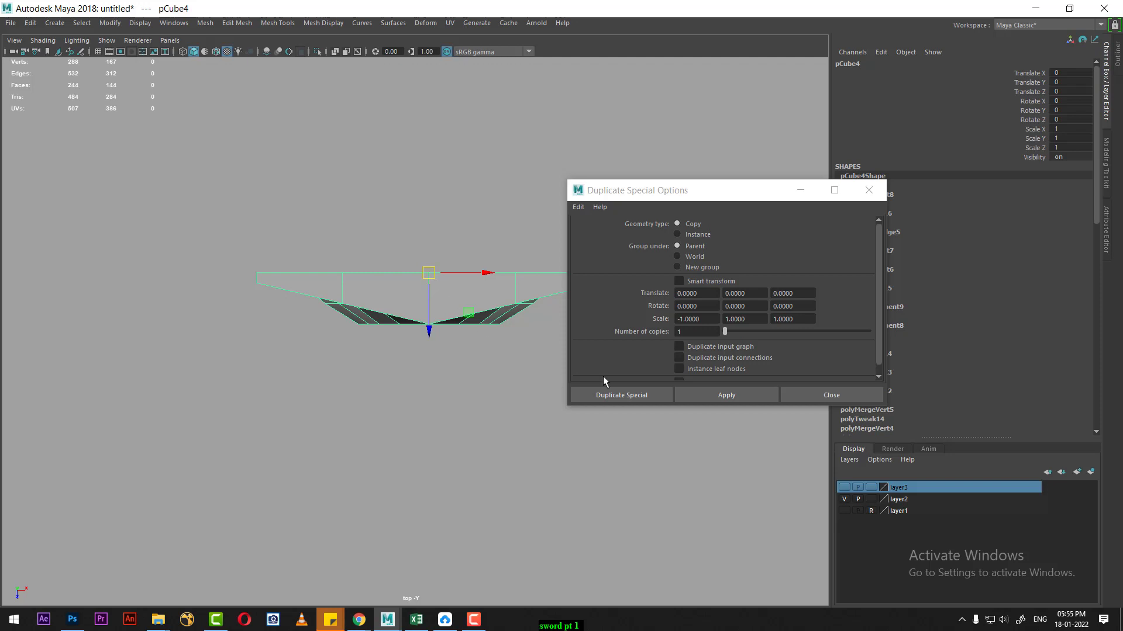
{"action": "left_click", "coordinate": [577, 207]}
{"action": "left_click", "coordinate": [589, 240]}
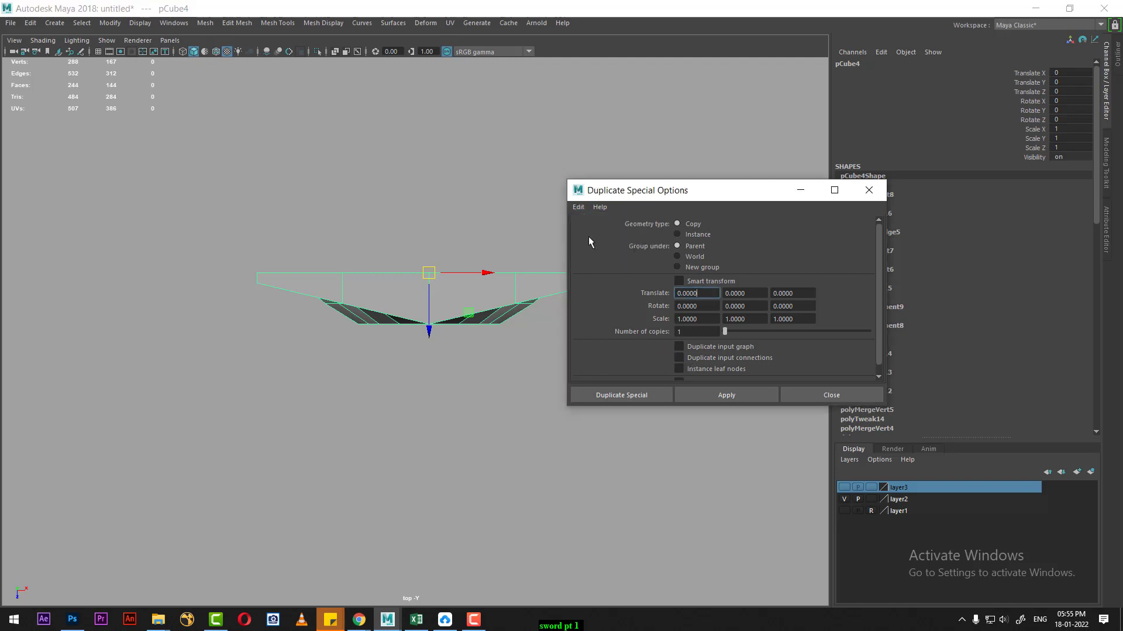
{"action": "left_click", "coordinate": [775, 320]}
{"action": "type", "text": "-1.0000"}
{"action": "left_click", "coordinate": [751, 395]}
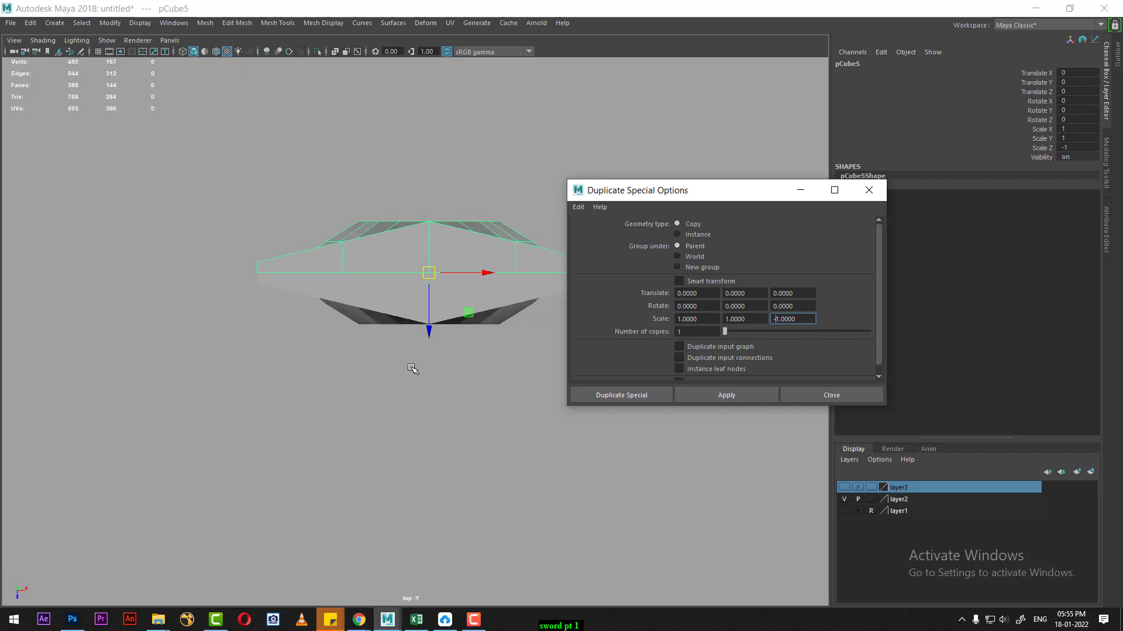
Select both sword halves and combine them into one mesh.
{"action": "left_click_drag", "start_coordinate": [416, 397], "coordinate": [368, 326], "text": "alt"}
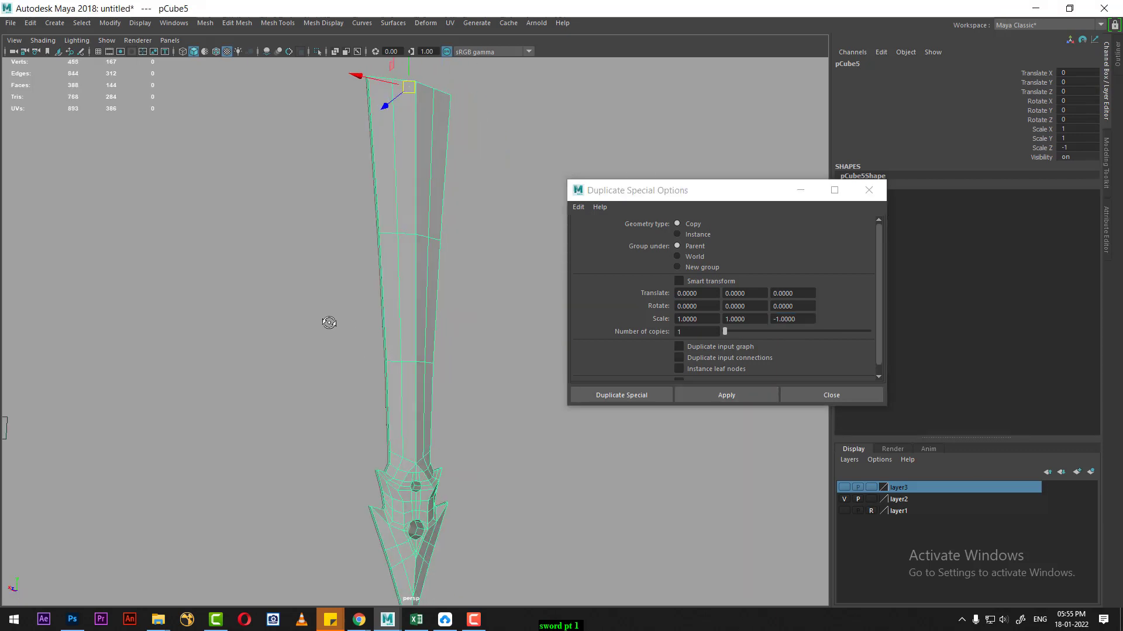
{"action": "left_click_drag", "start_coordinate": [476, 233], "coordinate": [328, 310]}
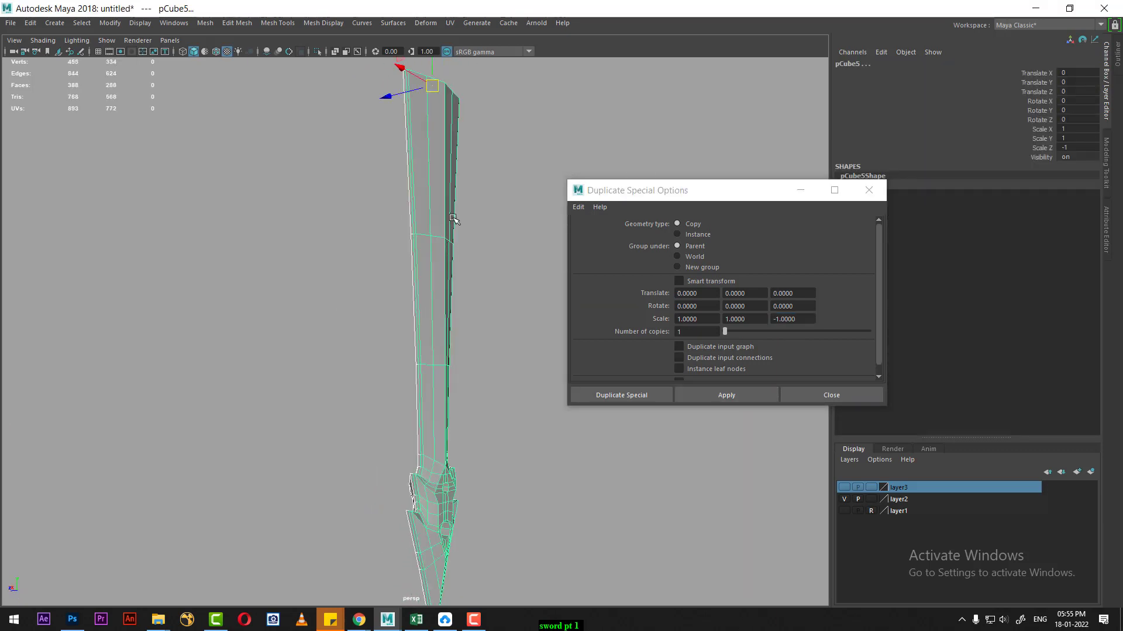
{"action": "mouse_move", "coordinate": [452, 217]}
{"action": "right_mouse_down", "text": "shift"}
{"action": "mouse_move", "coordinate": [457, 443]}
{"action": "mouse_move", "coordinate": [456, 430]}
{"action": "right_mouse_up", "text": "shift"}
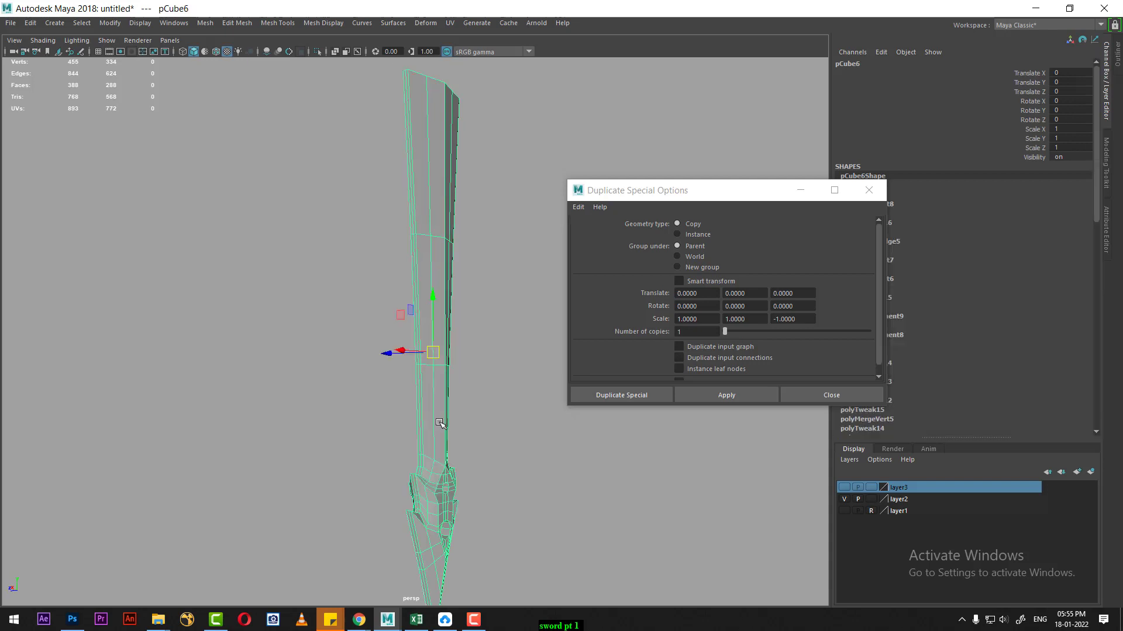
{"action": "left_click_drag", "start_coordinate": [444, 425], "coordinate": [331, 314], "text": "alt"}
Weld all vertices at 0.01, cutting the combined sword from 435 to 403 vertices.
{"action": "right_click_drag", "start_coordinate": [409, 202], "coordinate": [377, 175], "text": "shift"}
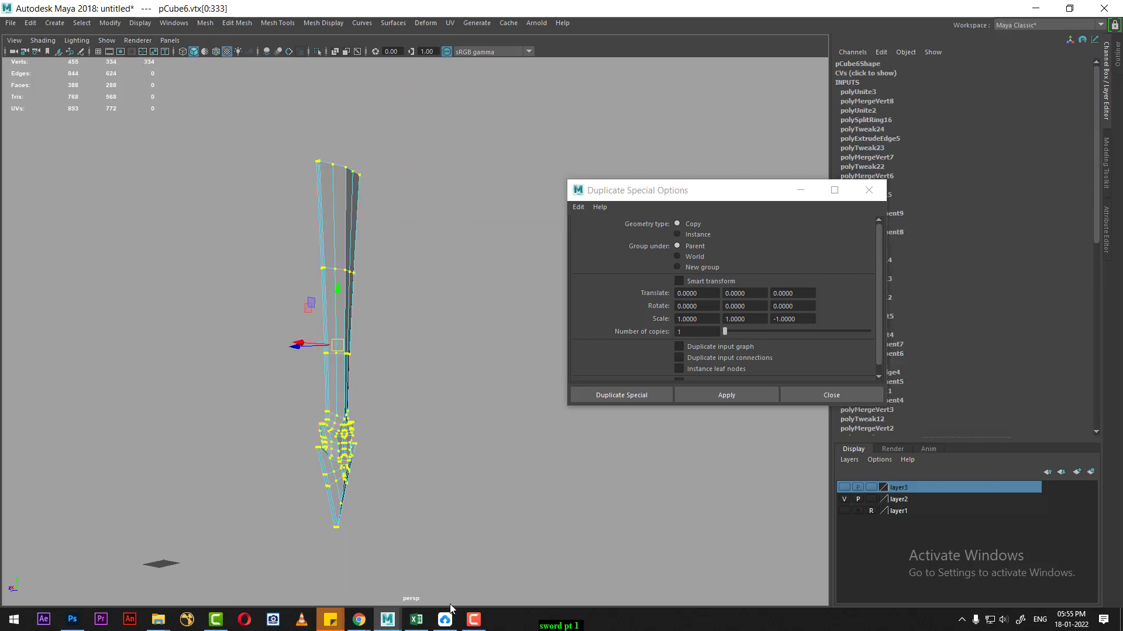
{"action": "mouse_move", "coordinate": [400, 402]}
{"action": "right_mouse_down", "text": "shift"}
{"action": "mouse_move", "coordinate": [381, 243]}
{"action": "mouse_move", "coordinate": [474, 218]}
{"action": "right_mouse_up", "text": "shift"}
{"action": "key", "text": "ctrl+z"}
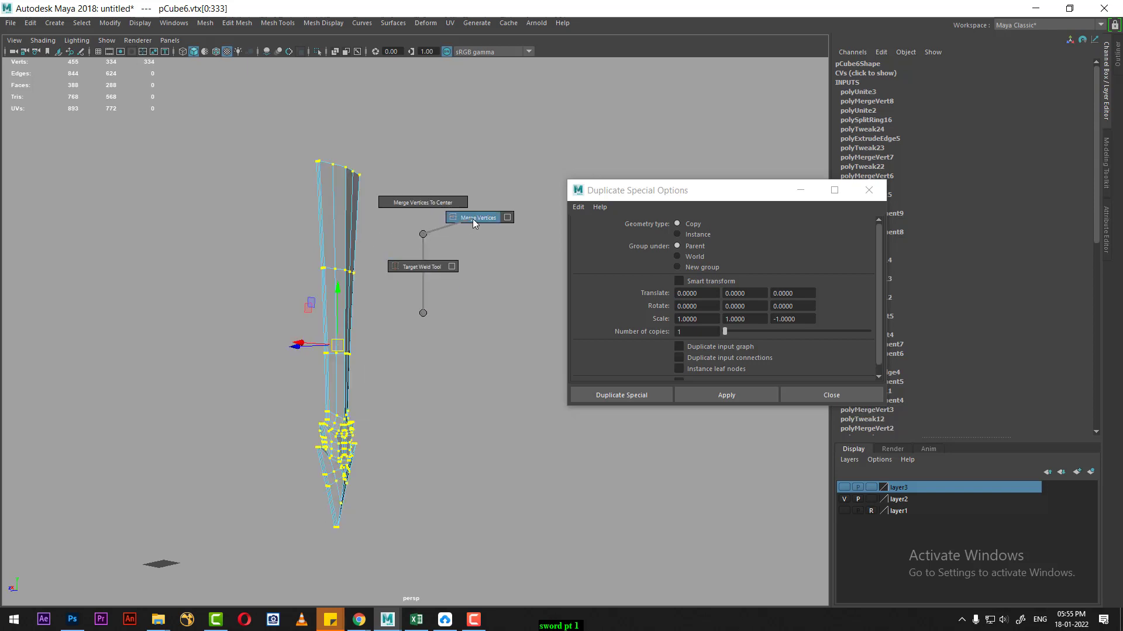
{"action": "left_click_drag", "start_coordinate": [456, 256], "coordinate": [509, 313], "text": "alt"}
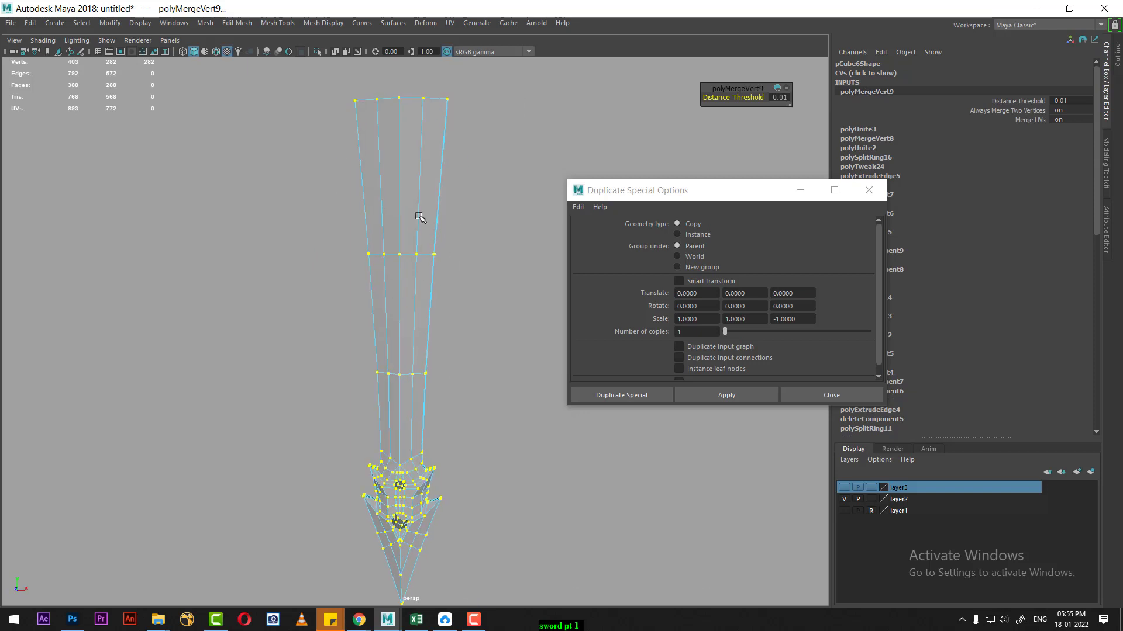
{"action": "right_click_drag", "start_coordinate": [421, 215], "coordinate": [489, 170]}
{"action": "left_click_drag", "start_coordinate": [427, 425], "coordinate": [451, 318], "text": "alt"}
{"action": "left_click", "coordinate": [389, 370]}
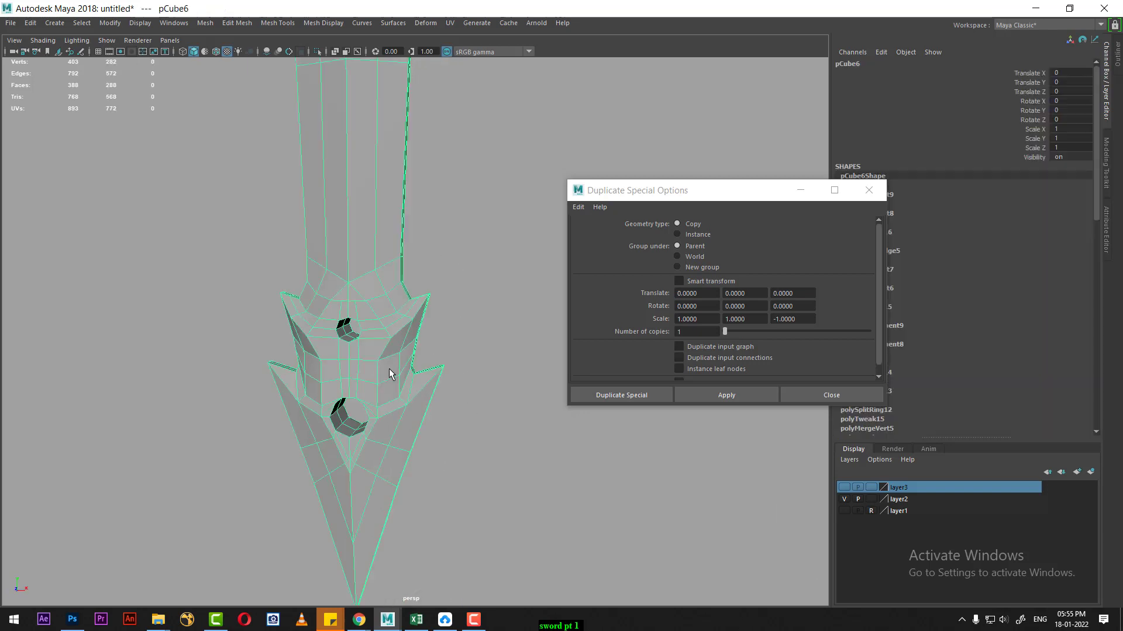
{"action": "mouse_move", "coordinate": [389, 371]}
{"action": "left_mouse_down", "text": "alt"}
{"action": "mouse_move", "coordinate": [434, 472]}
{"action": "mouse_move", "coordinate": [459, 389]}
{"action": "mouse_move", "coordinate": [459, 348]}
{"action": "mouse_move", "coordinate": [433, 521]}
{"action": "mouse_move", "coordinate": [449, 428]}
{"action": "left_mouse_up", "text": "alt"}
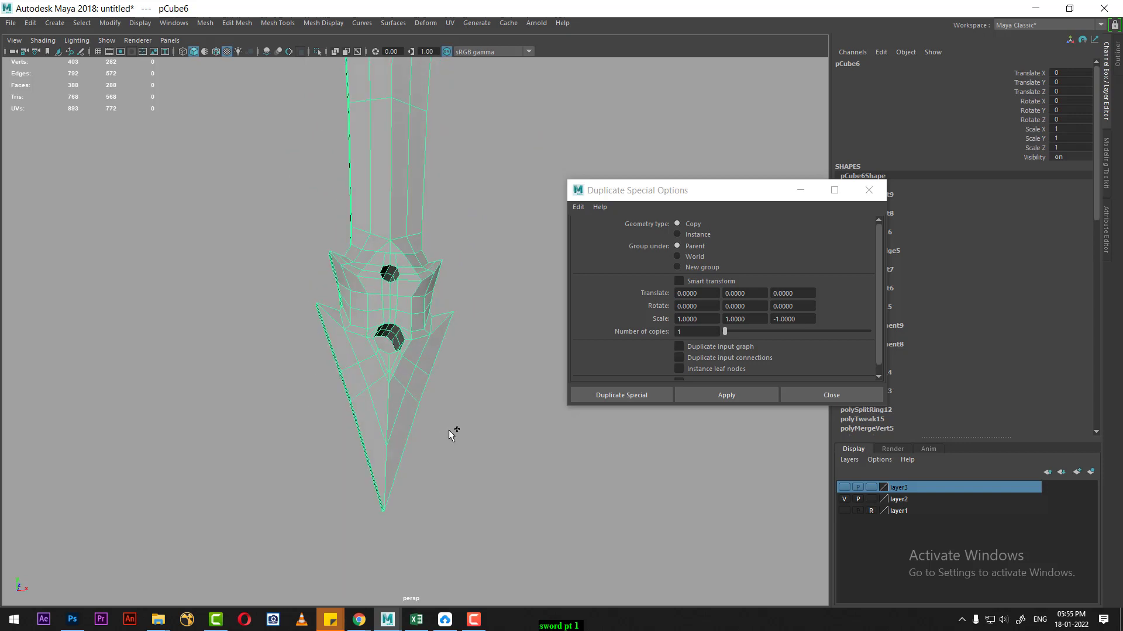
Show the reference layer in an X-ray front view framed on the rope grip.
{"action": "left_click", "coordinate": [843, 510]}
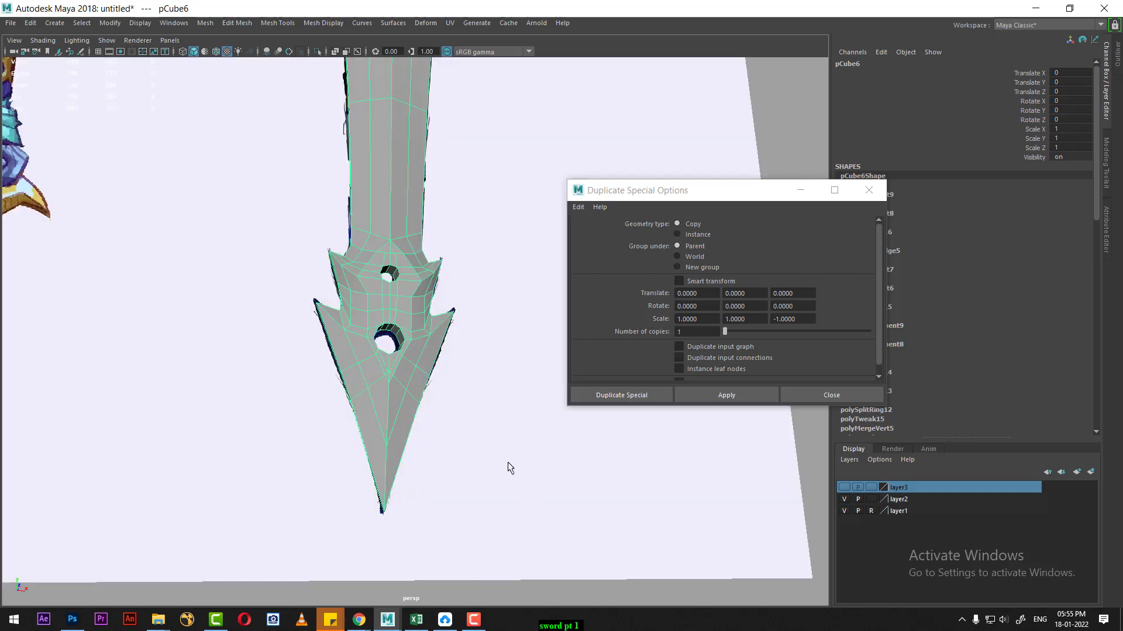
{"action": "key", "text": "space"}
{"action": "scroll", "coordinate": [253, 387], "scroll_direction": "down", "scroll_amount": 3}
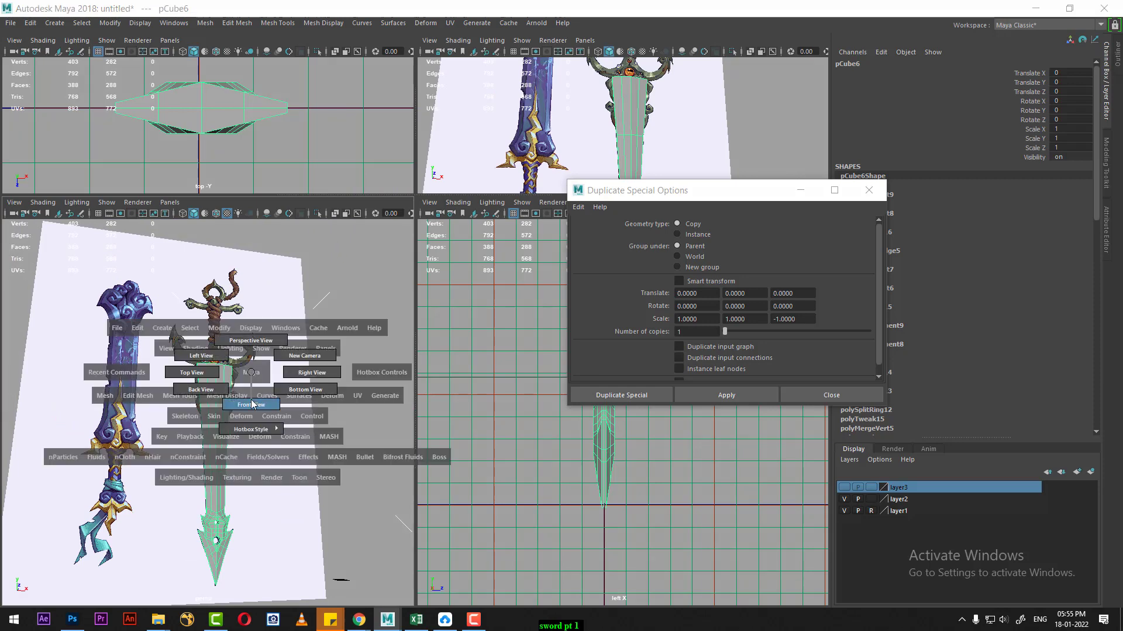
{"action": "left_click_drag", "start_coordinate": [253, 387], "coordinate": [280, 431]}
{"action": "scroll", "coordinate": [280, 431], "scroll_direction": "down", "scroll_amount": 3}
{"action": "scroll", "coordinate": [277, 478], "scroll_direction": "up", "scroll_amount": 4}
{"action": "scroll", "coordinate": [277, 479], "scroll_direction": "up", "scroll_amount": 3}
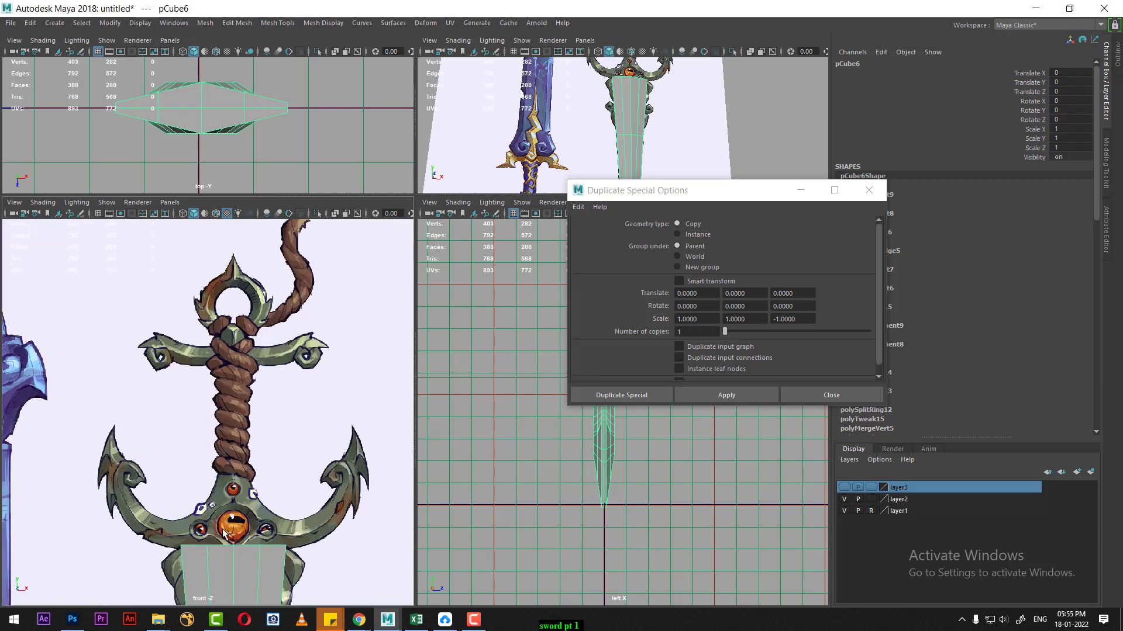
{"action": "mouse_move", "coordinate": [236, 522]}
{"action": "middle_mouse_down", "text": "alt"}
{"action": "mouse_move", "coordinate": [244, 348]}
{"action": "mouse_move", "coordinate": [269, 457]}
{"action": "middle_mouse_up", "text": "alt"}
{"action": "key", "text": "alt+x"}
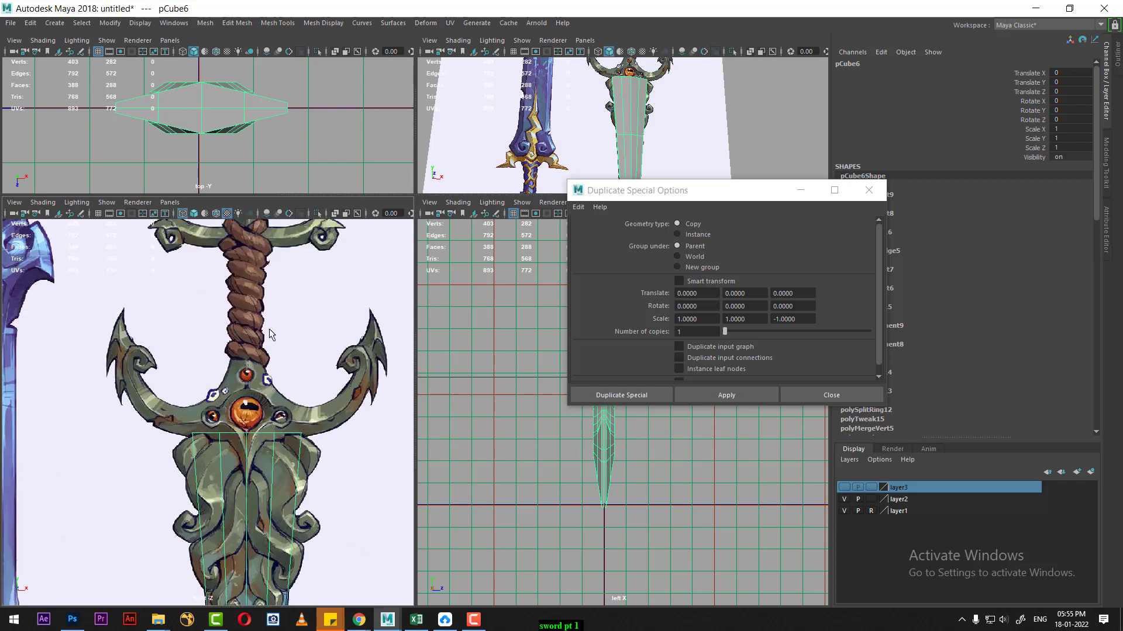
{"action": "middle_click_drag", "start_coordinate": [275, 386], "coordinate": [281, 463], "text": "alt"}
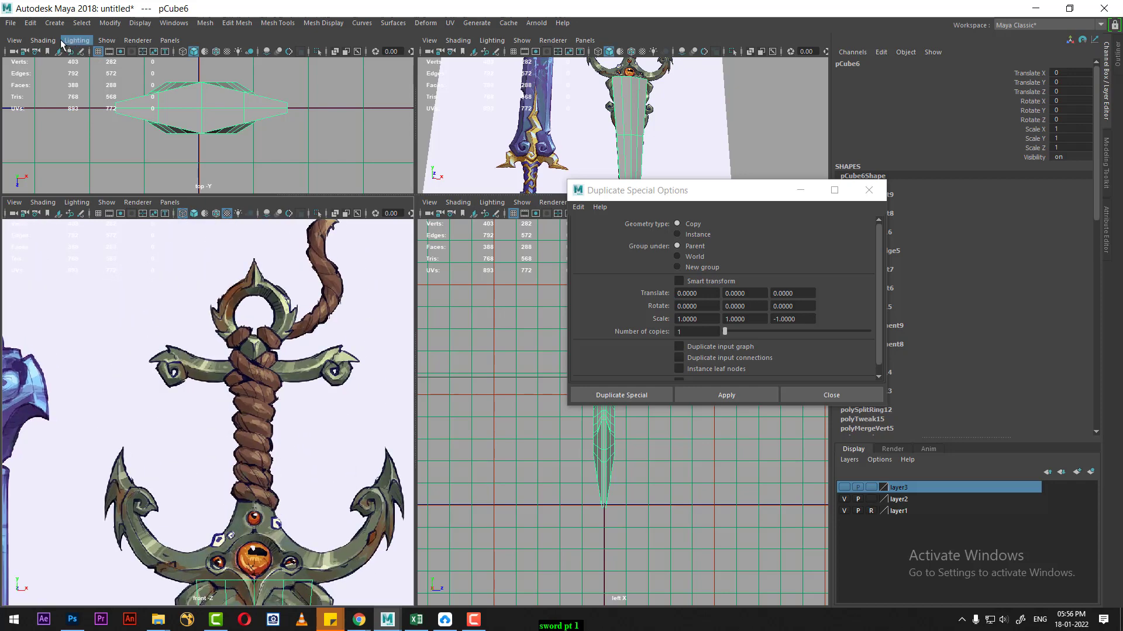
Draw a polygon cylinder over the rope grip with Rotate X set to 90.
{"action": "left_click", "coordinate": [54, 22]}
{"action": "mouse_move", "coordinate": [89, 65]}
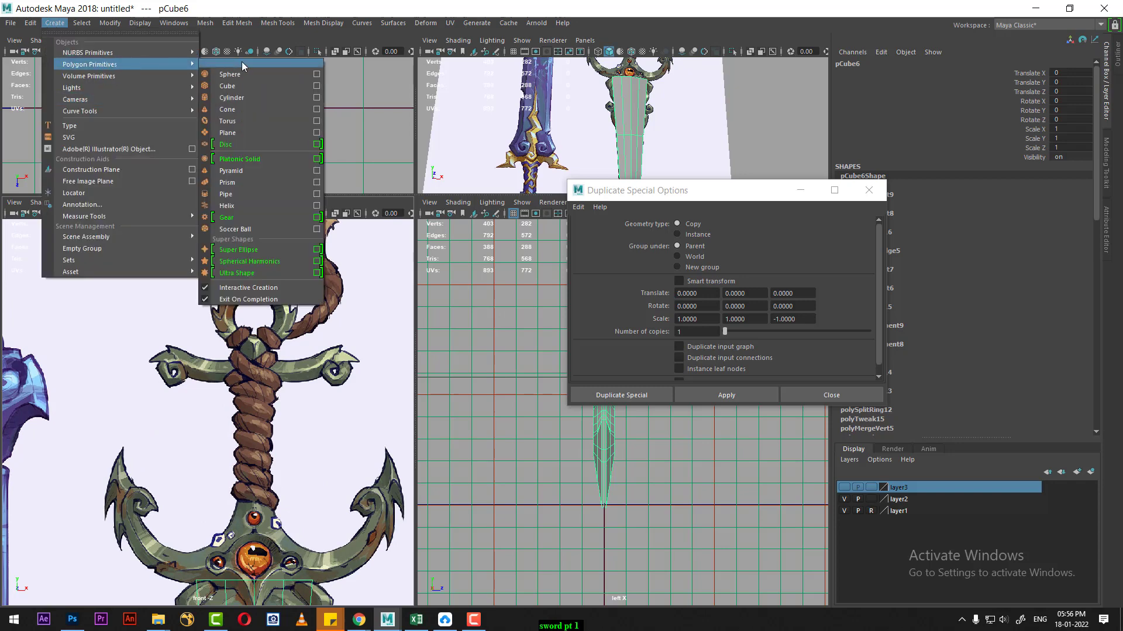
{"action": "left_click", "coordinate": [243, 100]}
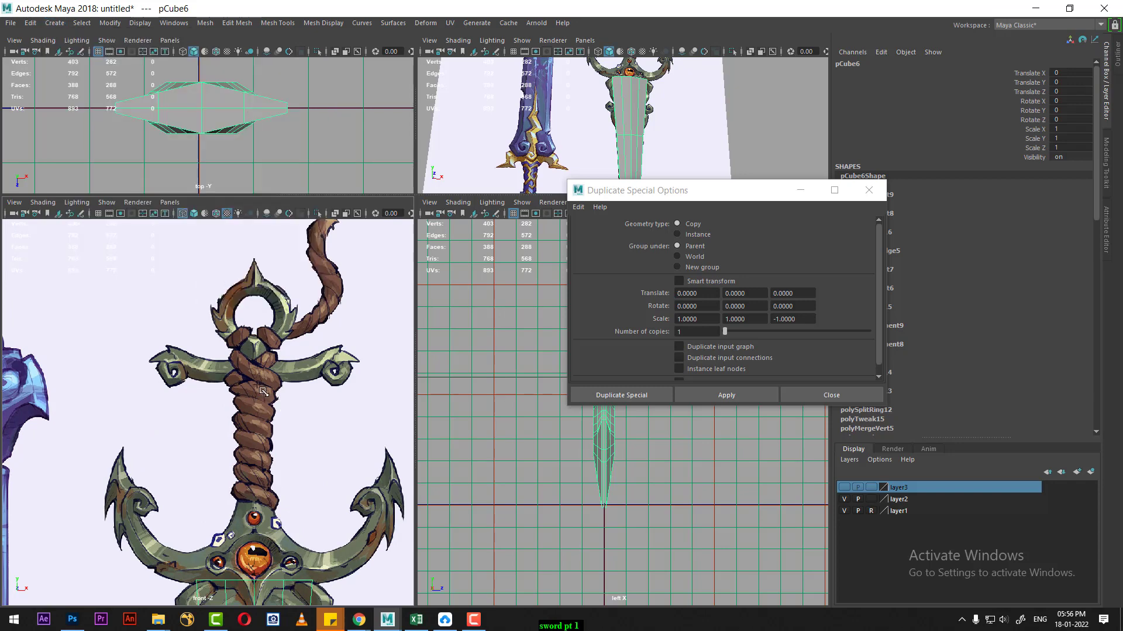
{"action": "mouse_move", "coordinate": [254, 393]}
{"action": "left_mouse_down"}
{"action": "mouse_move", "coordinate": [278, 372]}
{"action": "mouse_move", "coordinate": [256, 379]}
{"action": "mouse_move", "coordinate": [255, 337]}
{"action": "left_mouse_up"}
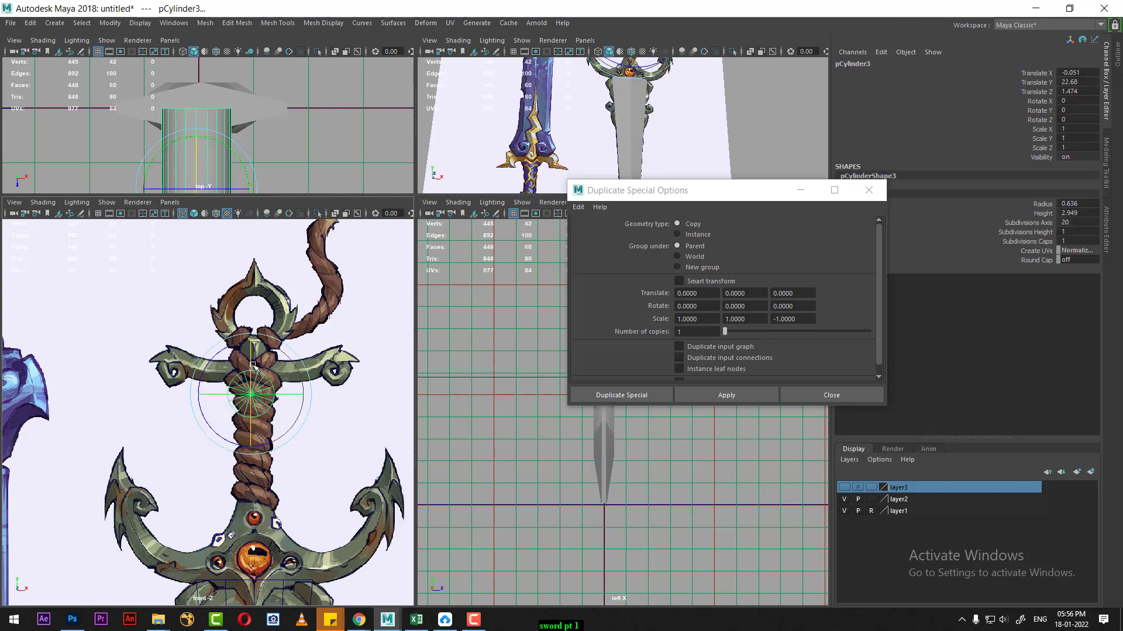
{"action": "left_click", "coordinate": [1080, 95]}
{"action": "left_click", "coordinate": [1088, 101]}
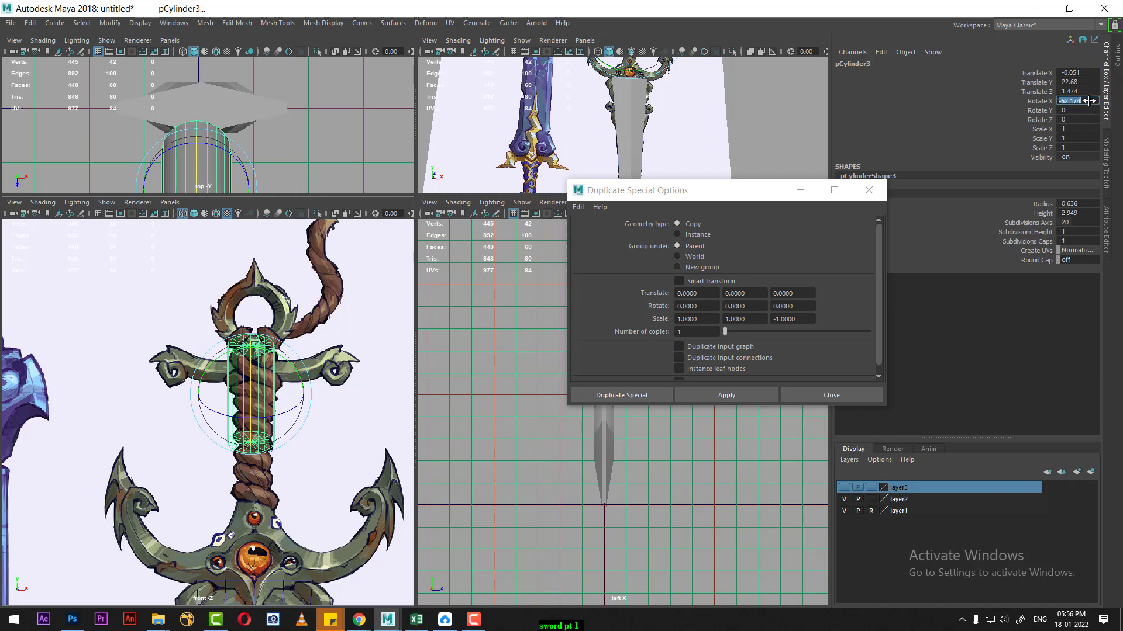
{"action": "type", "text": "0"}
{"action": "key", "text": "Return"}
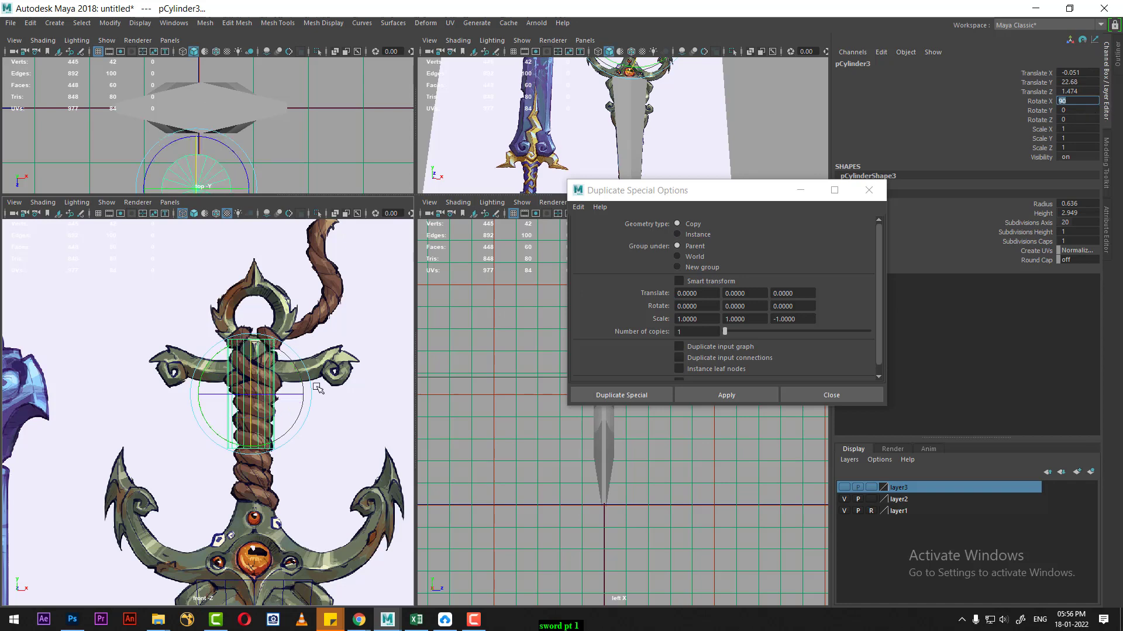
Move the cylinder down along the handle and centre it on the rope grip.
{"action": "scroll", "coordinate": [317, 389], "scroll_direction": "up", "scroll_amount": 2}
{"action": "scroll", "coordinate": [275, 451], "scroll_direction": "up", "scroll_amount": 2}
{"action": "key", "text": "w"}
{"action": "scroll", "coordinate": [217, 366], "scroll_direction": "up", "scroll_amount": 1}
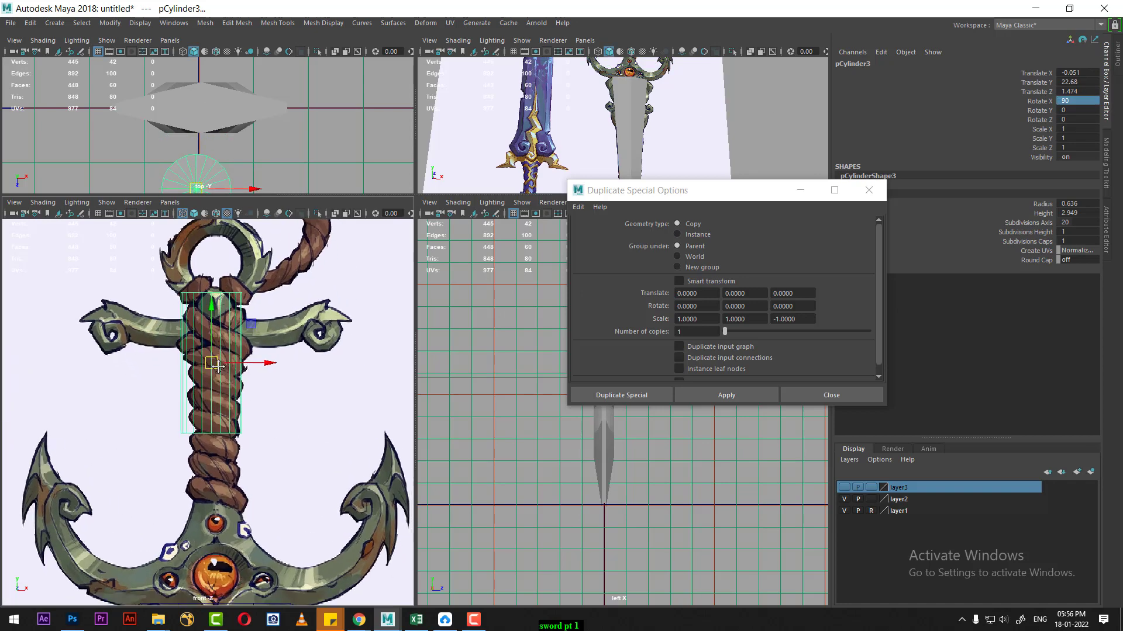
{"action": "middle_click_drag", "start_coordinate": [218, 366], "coordinate": [206, 344], "text": "alt"}
{"action": "left_click_drag", "start_coordinate": [200, 310], "coordinate": [201, 419]}
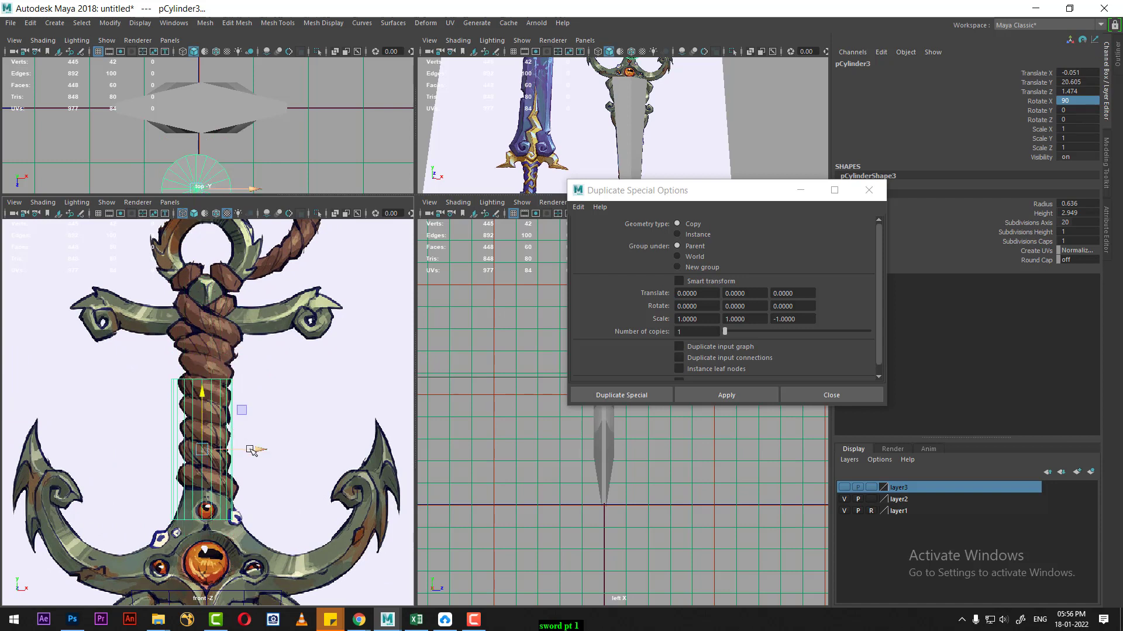
{"action": "left_click_drag", "start_coordinate": [261, 448], "coordinate": [264, 449]}
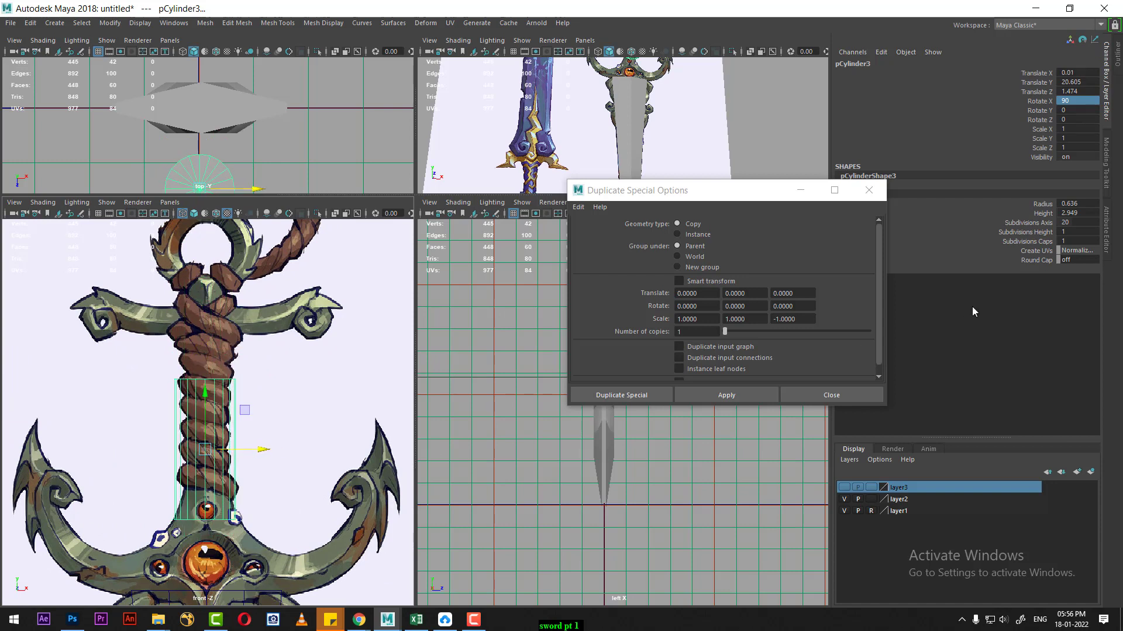
Set the cylinder radius to 0.536 and height to 5.089, then raise it slightly.
{"action": "left_click", "coordinate": [1042, 204]}
{"action": "middle_click_drag", "start_coordinate": [524, 467], "coordinate": [512, 468]}
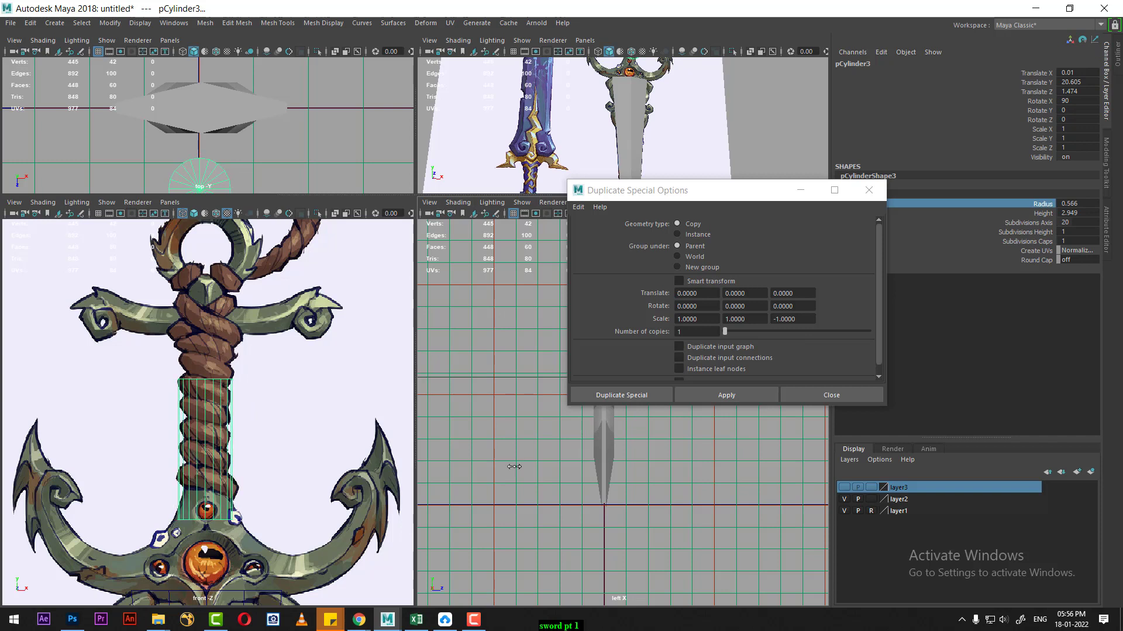
{"action": "left_click", "coordinate": [1039, 213]}
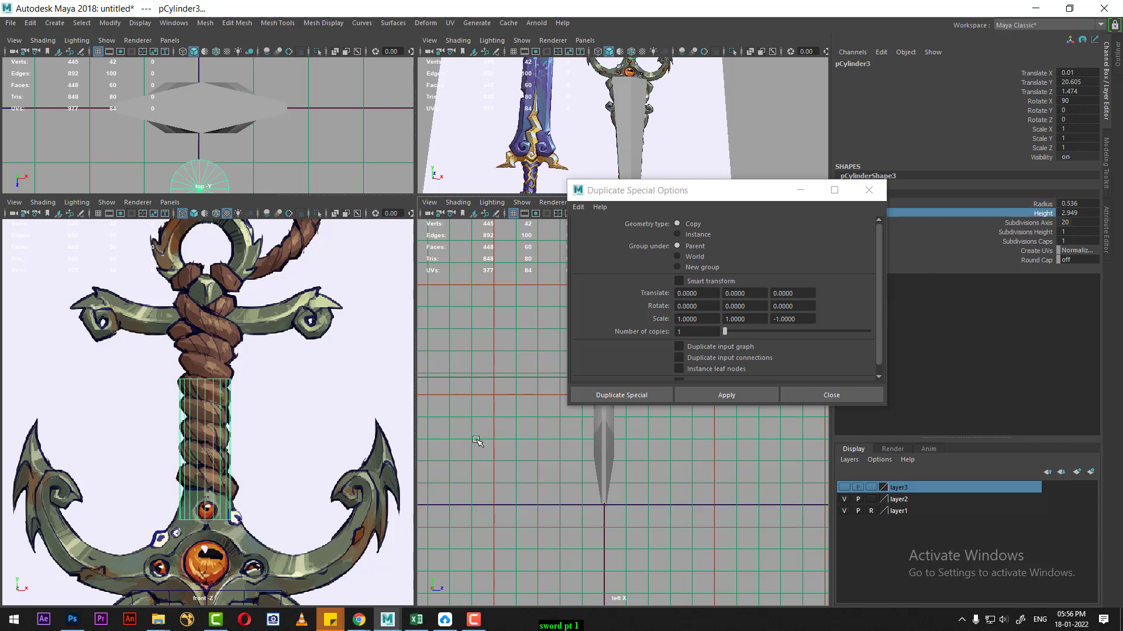
{"action": "middle_click_drag", "start_coordinate": [459, 438], "coordinate": [533, 447]}
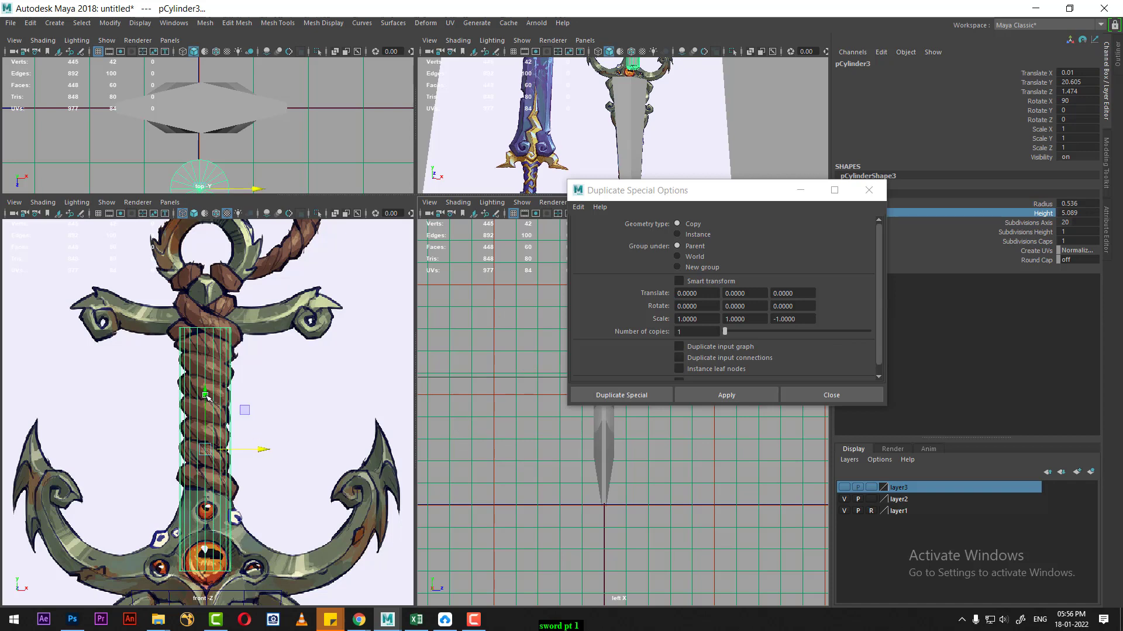
{"action": "left_click_drag", "start_coordinate": [207, 396], "coordinate": [208, 392]}
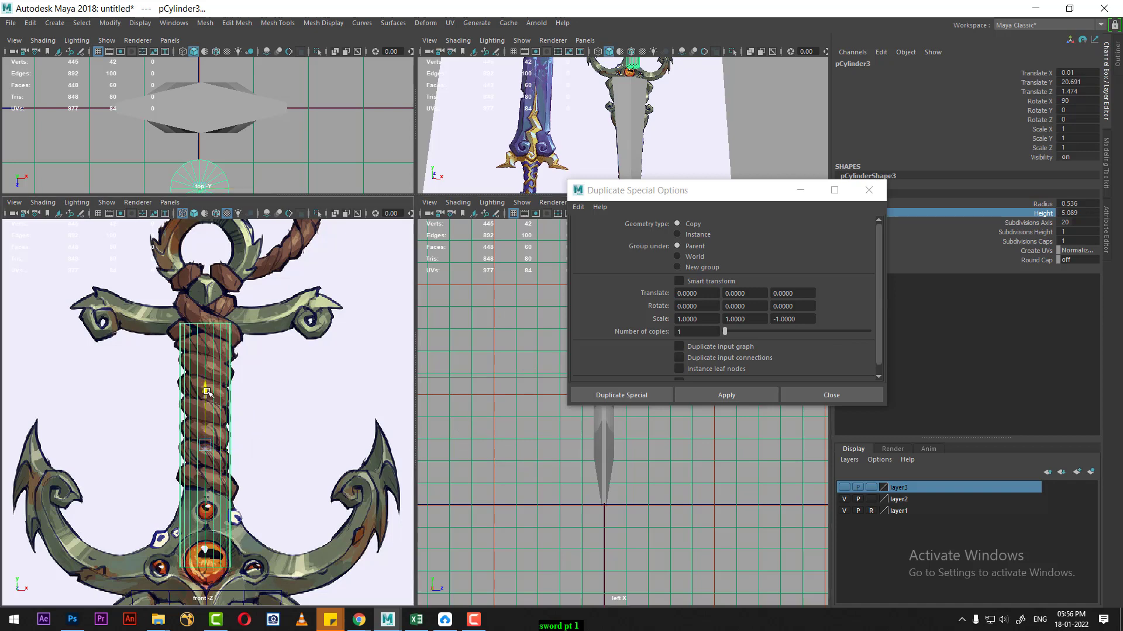
{"action": "middle_click_drag", "start_coordinate": [208, 391], "coordinate": [246, 260], "text": "alt"}
Draw a polygon torus over the guard ring and close the Duplicate Special Options window.
{"action": "left_click", "coordinate": [351, 340]}
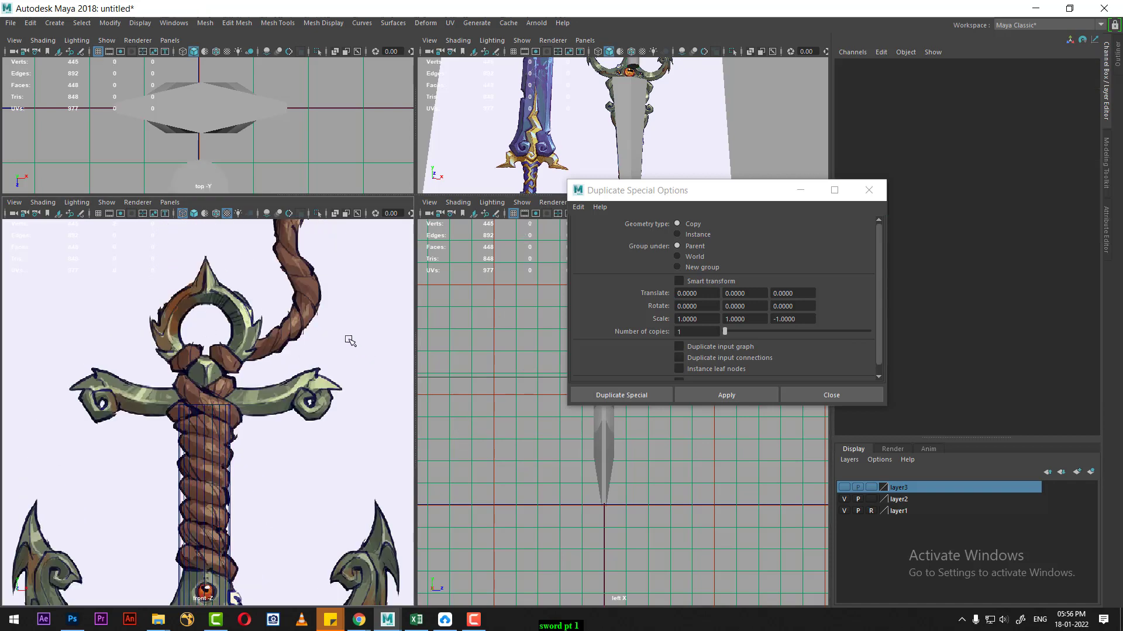
{"action": "left_click", "coordinate": [54, 23]}
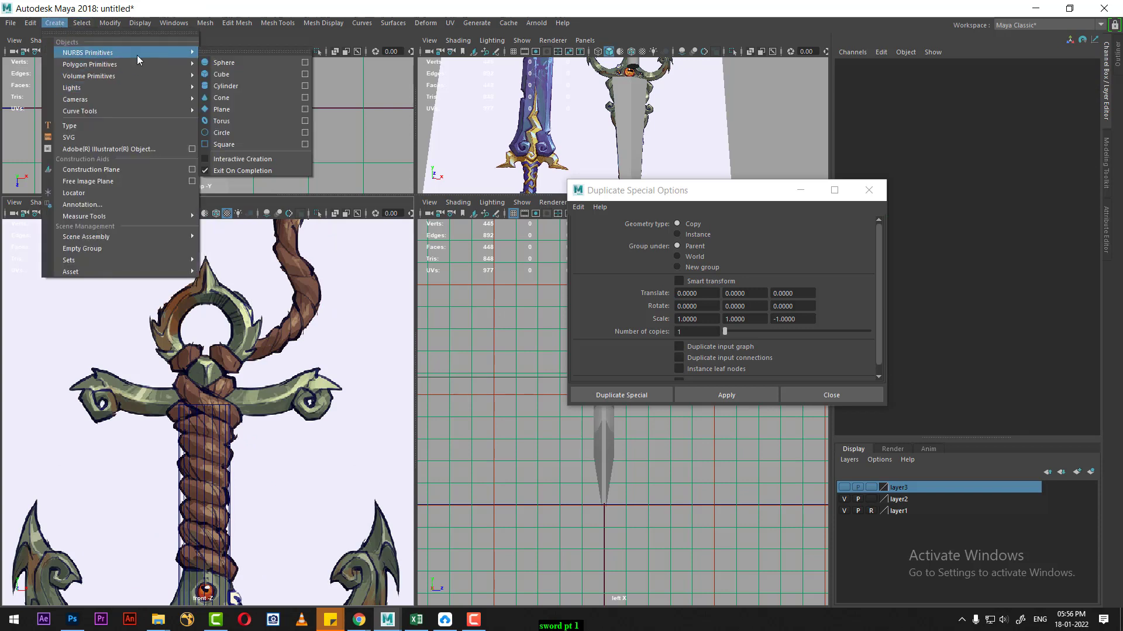
{"action": "mouse_move", "coordinate": [89, 64]}
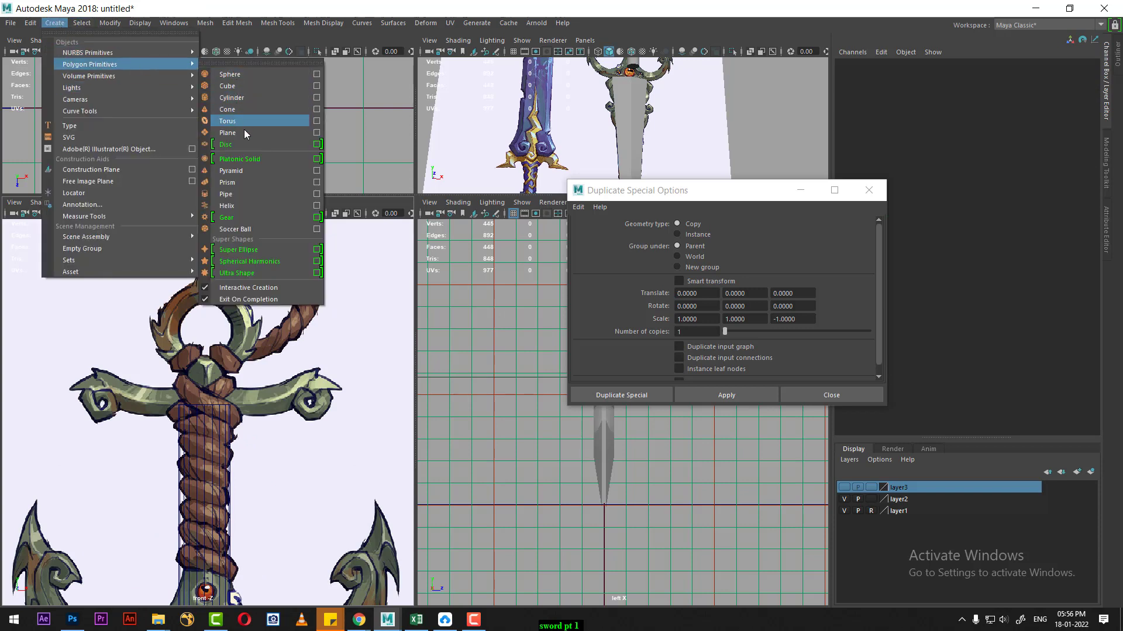
{"action": "left_click", "coordinate": [244, 124]}
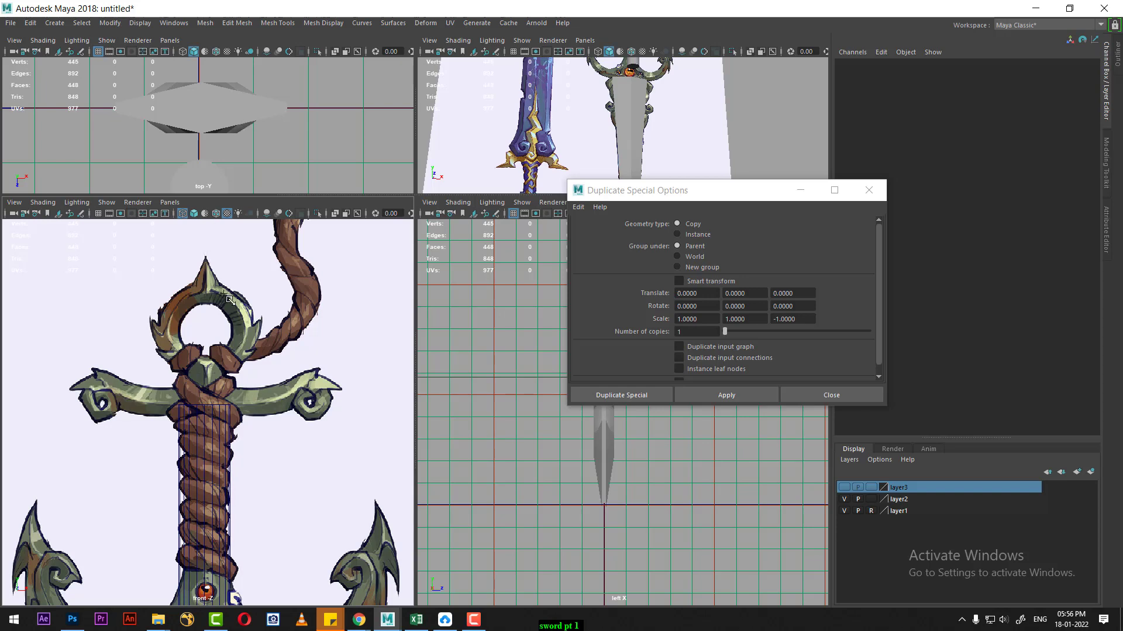
{"action": "mouse_move", "coordinate": [213, 332]}
{"action": "left_mouse_down"}
{"action": "mouse_move", "coordinate": [229, 380]}
{"action": "mouse_move", "coordinate": [211, 363]}
{"action": "mouse_move", "coordinate": [218, 348]}
{"action": "left_mouse_up"}
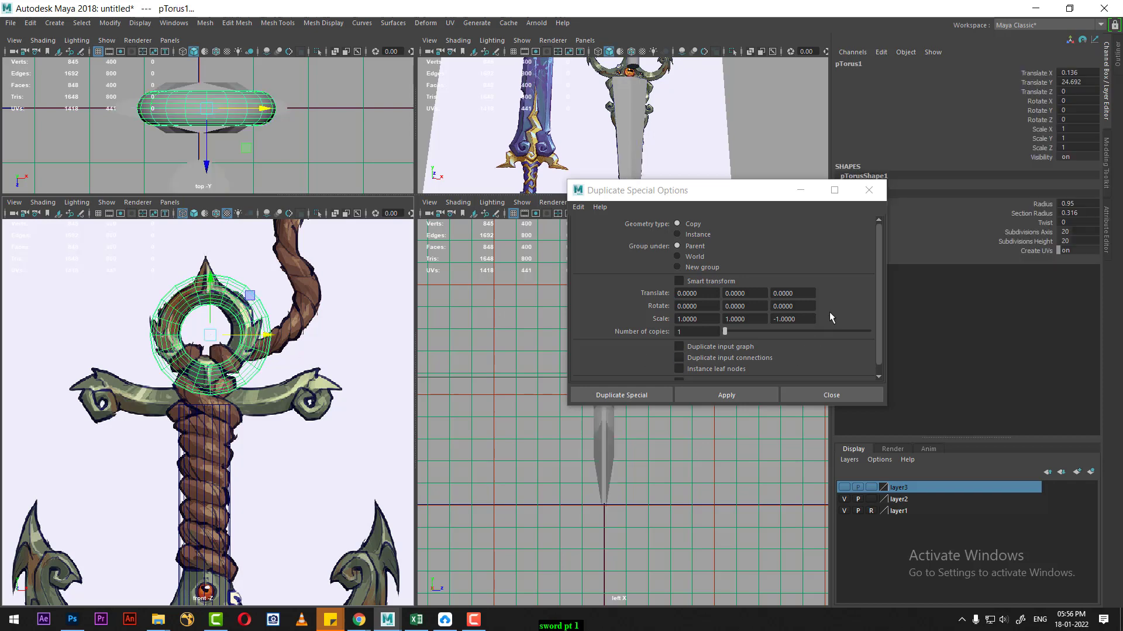
{"action": "left_click", "coordinate": [869, 190]}
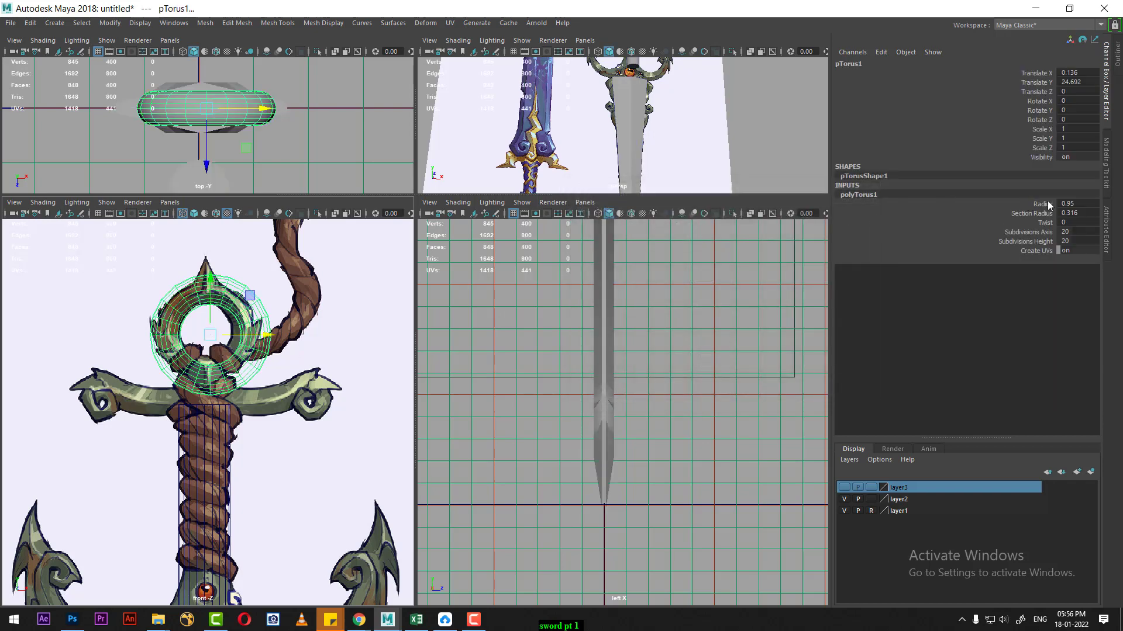
{"action": "scroll", "coordinate": [187, 268], "scroll_direction": "up", "scroll_amount": 2}
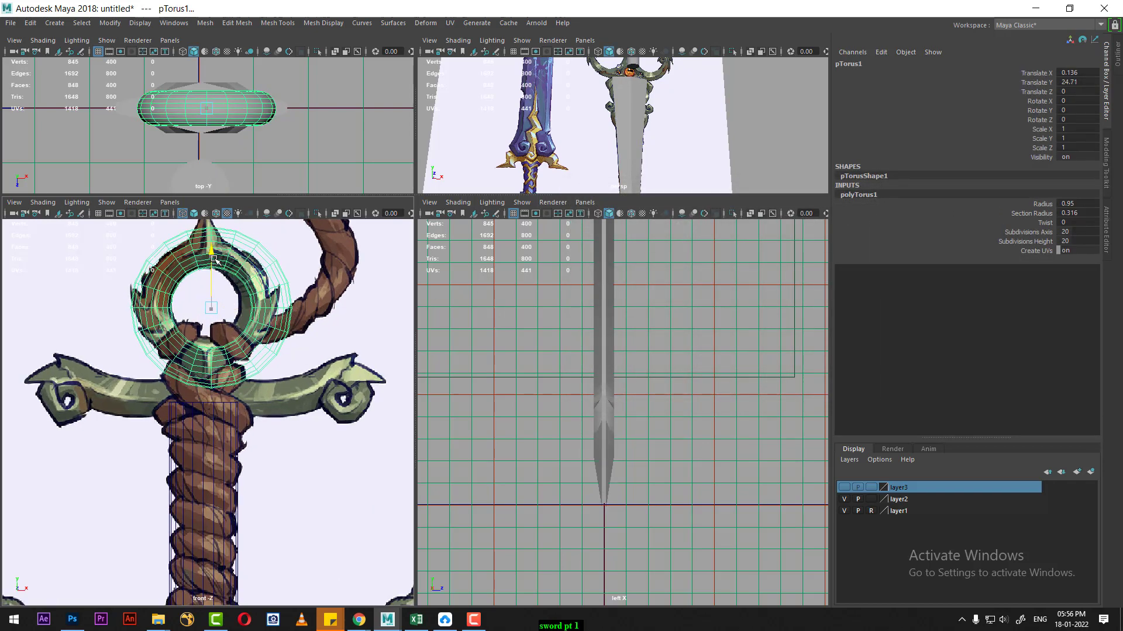
{"action": "left_click_drag", "start_coordinate": [211, 252], "coordinate": [210, 245]}
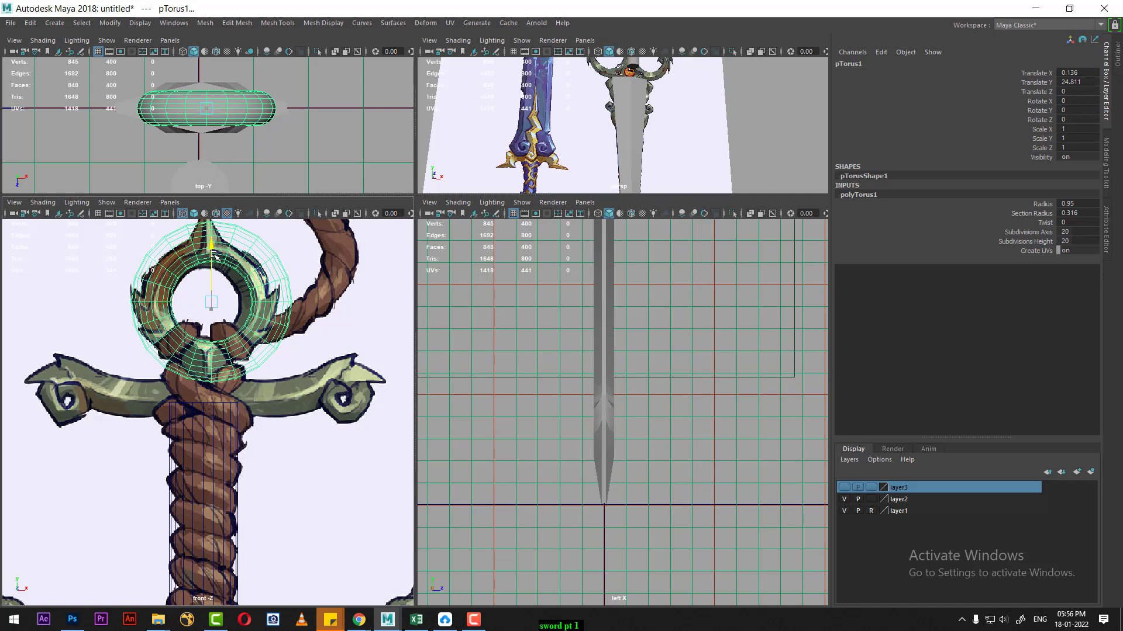
Set torus radius 0.74 and section radius 0.196, centring it on the painted ring.
{"action": "left_click", "coordinate": [1040, 204]}
{"action": "middle_click_drag", "start_coordinate": [535, 331], "coordinate": [515, 330]}
{"action": "scroll", "coordinate": [376, 339], "scroll_direction": "up", "scroll_amount": 3}
{"action": "scroll", "coordinate": [313, 381], "scroll_direction": "up", "scroll_amount": 2}
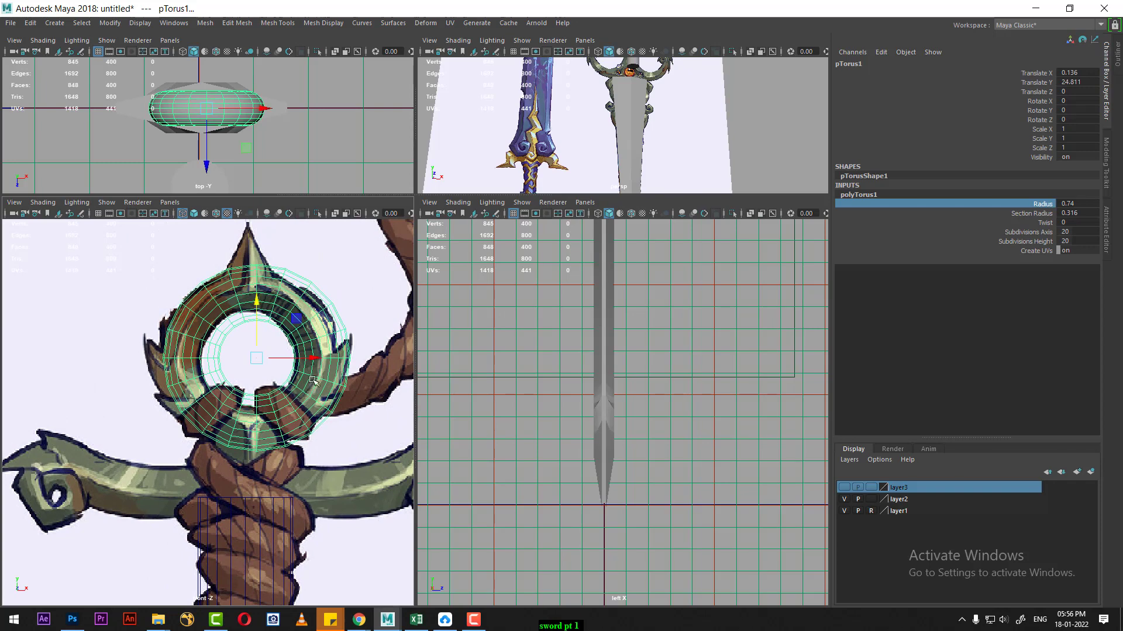
{"action": "left_click_drag", "start_coordinate": [315, 358], "coordinate": [308, 359]}
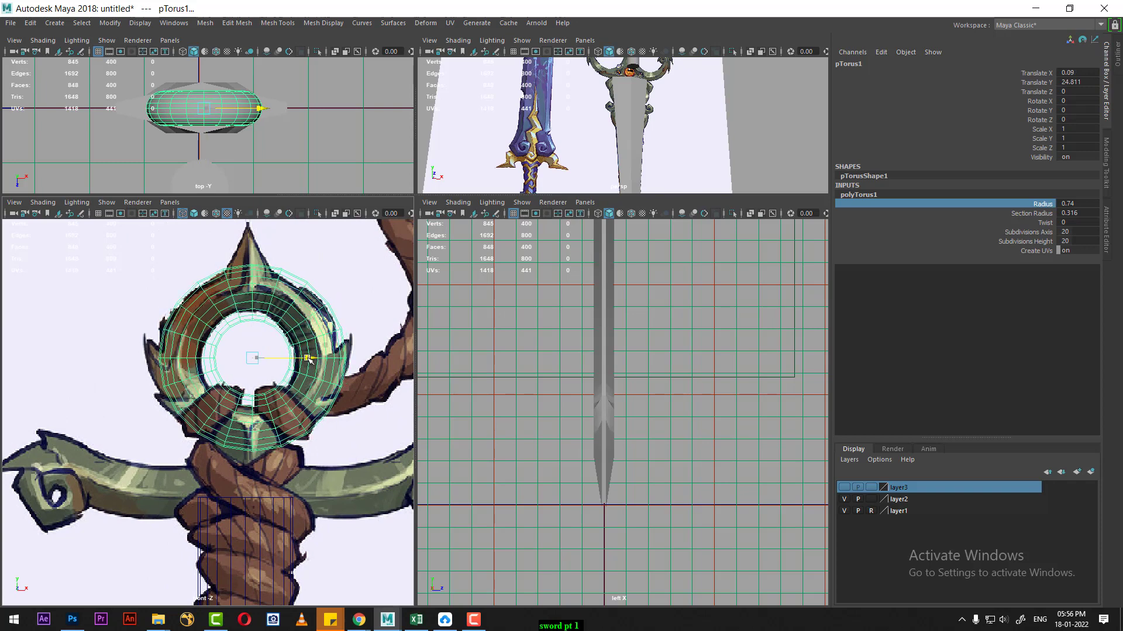
{"action": "left_click", "coordinate": [1040, 213]}
{"action": "middle_click_drag", "start_coordinate": [681, 346], "coordinate": [667, 351]}
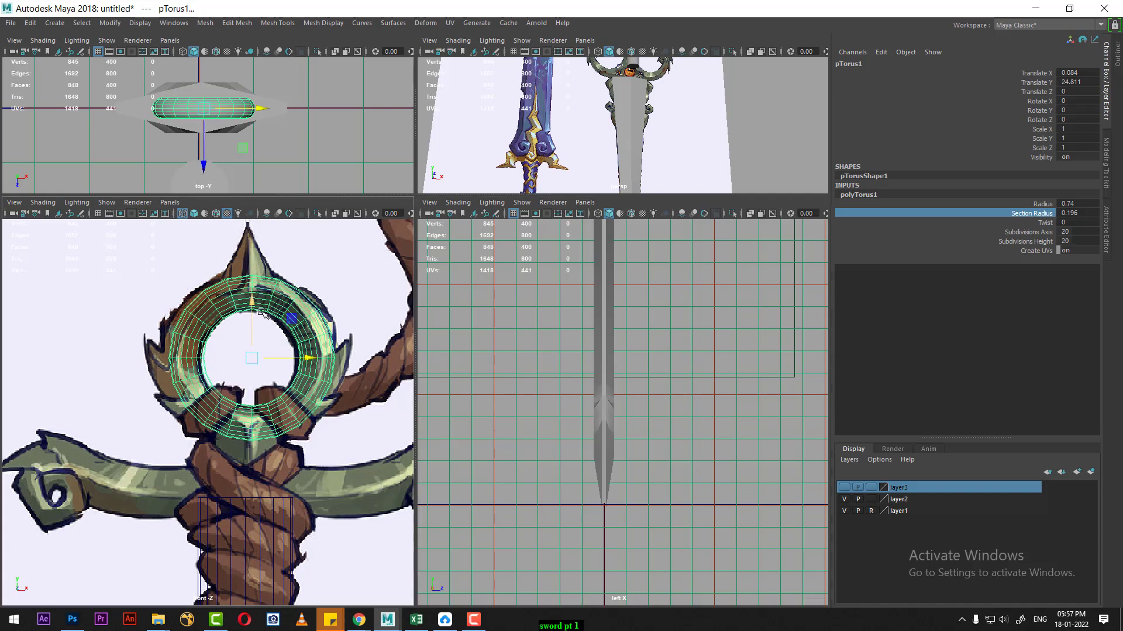
{"action": "left_click_drag", "start_coordinate": [310, 358], "coordinate": [298, 358]}
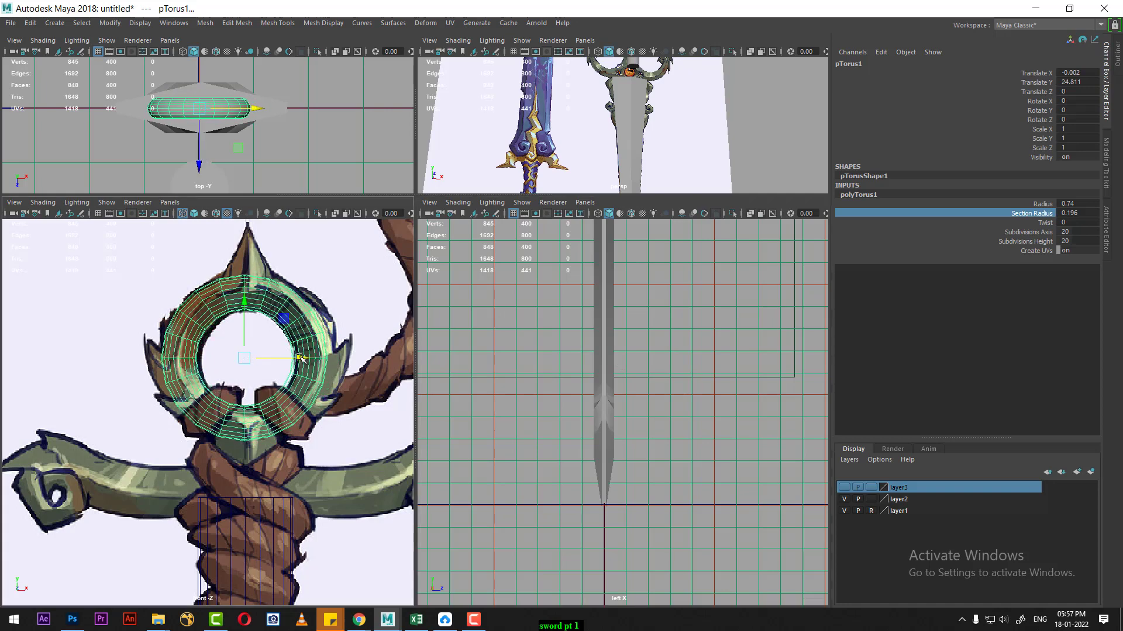
{"action": "left_click_drag", "start_coordinate": [244, 303], "coordinate": [243, 299]}
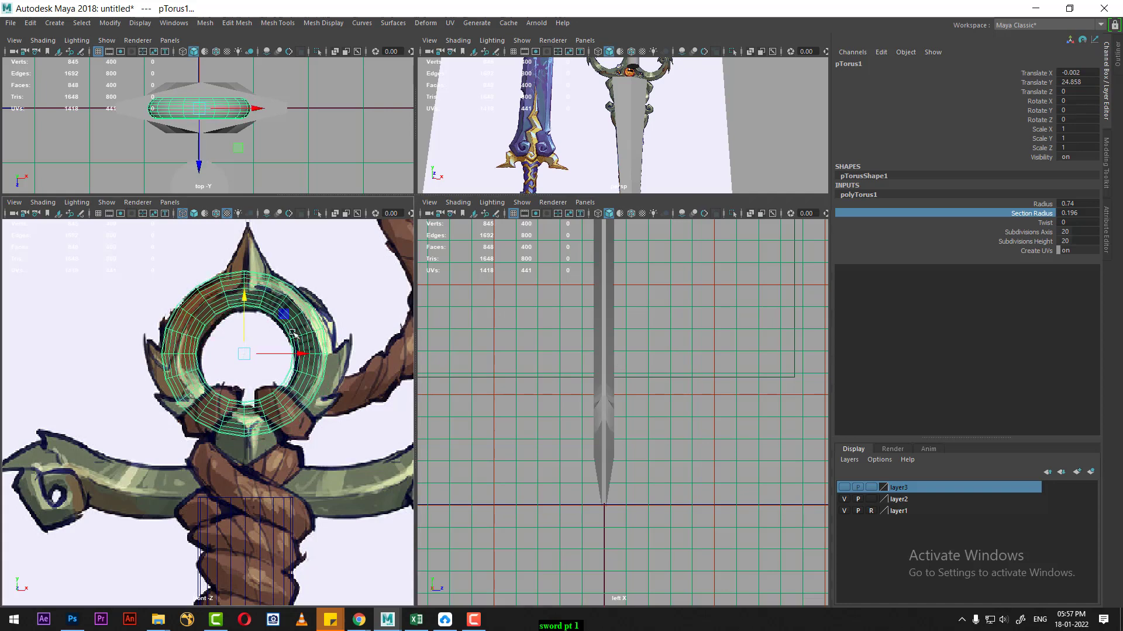
{"action": "left_click_drag", "start_coordinate": [305, 355], "coordinate": [307, 355]}
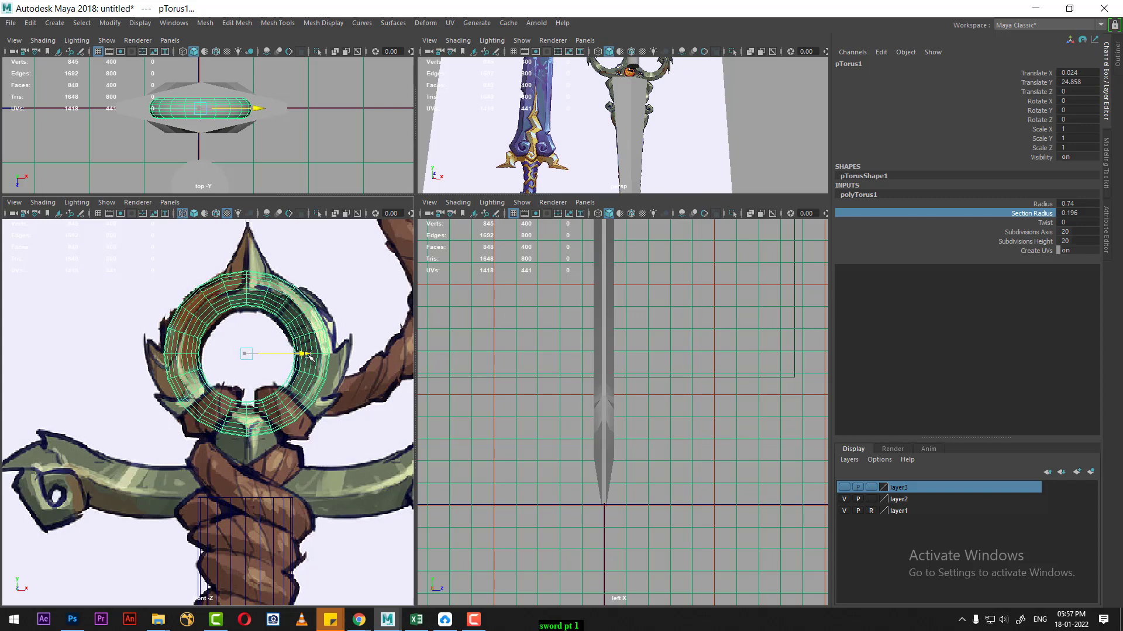
Set the torus to 25 axis subdivisions and 5 height subdivisions.
{"action": "left_click", "coordinate": [1032, 232]}
{"action": "mouse_move", "coordinate": [327, 378]}
{"action": "middle_mouse_down"}
{"action": "mouse_move", "coordinate": [313, 378]}
{"action": "mouse_move", "coordinate": [356, 387]}
{"action": "mouse_move", "coordinate": [271, 396]}
{"action": "middle_mouse_up"}
{"action": "left_click", "coordinate": [1036, 242]}
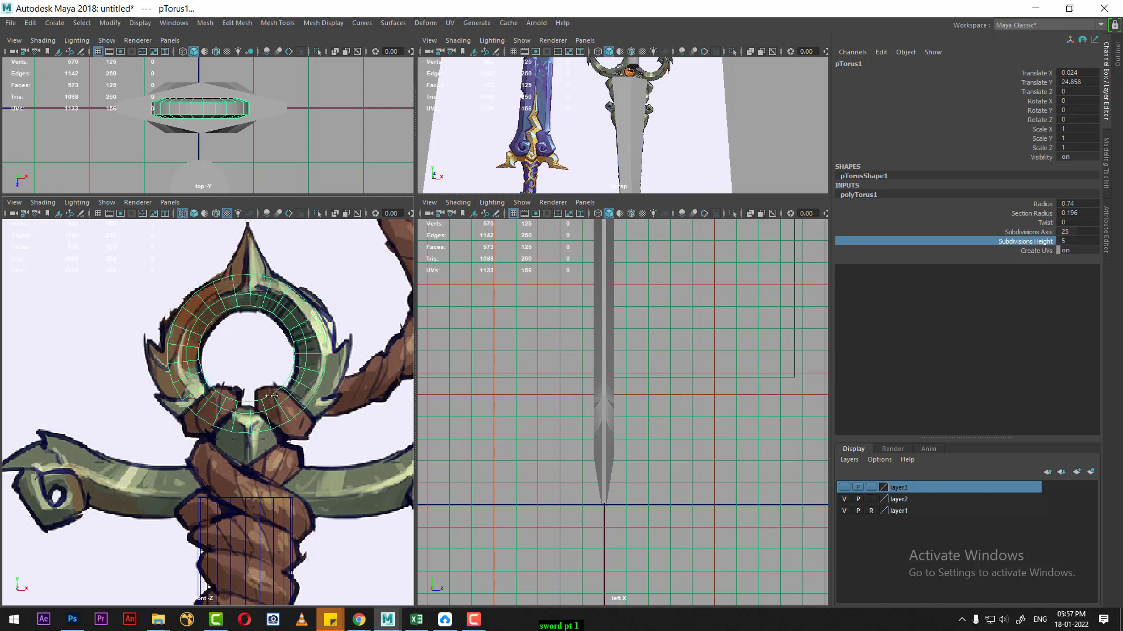
{"action": "scroll", "coordinate": [692, 113], "scroll_direction": "down", "scroll_amount": 3}
{"action": "scroll", "coordinate": [679, 130], "scroll_direction": "down", "scroll_amount": 2}
Switch the lower-right panel to perspective and push the torus slightly back in depth.
{"action": "key", "text": "space"}
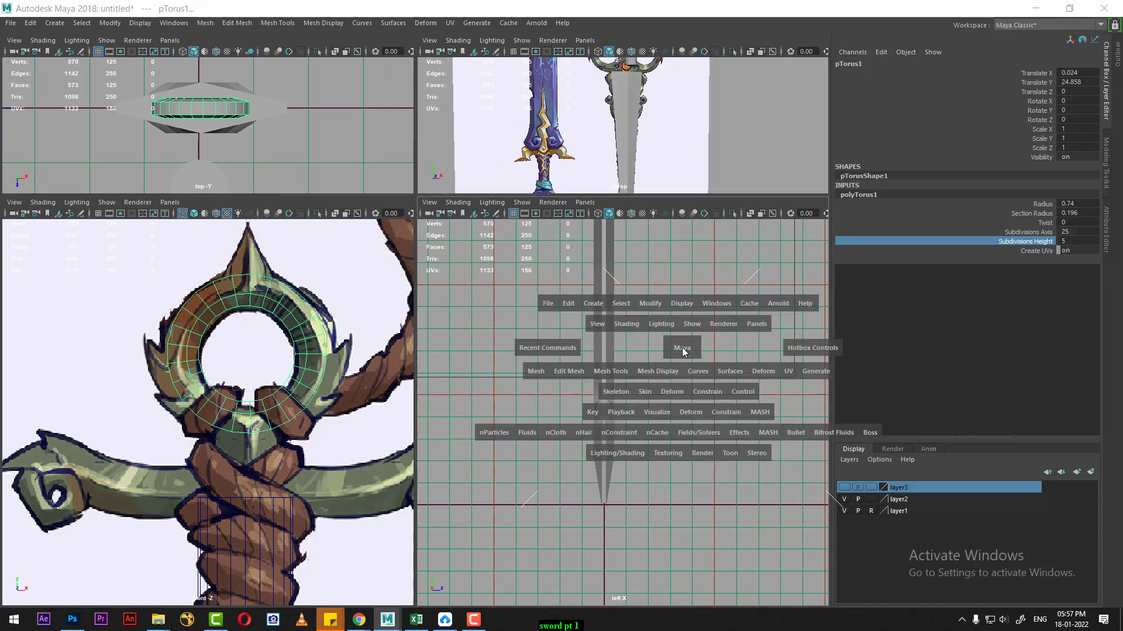
{"action": "mouse_move", "coordinate": [684, 347]}
{"action": "left_mouse_down"}
{"action": "mouse_move", "coordinate": [658, 353]}
{"action": "mouse_move", "coordinate": [615, 425]}
{"action": "mouse_move", "coordinate": [718, 432]}
{"action": "left_mouse_up"}
{"action": "scroll", "coordinate": [658, 354], "scroll_direction": "up", "scroll_amount": 2}
{"action": "scroll", "coordinate": [661, 360], "scroll_direction": "up", "scroll_amount": 2}
{"action": "scroll", "coordinate": [666, 365], "scroll_direction": "up", "scroll_amount": 2}
{"action": "scroll", "coordinate": [674, 376], "scroll_direction": "up", "scroll_amount": 2}
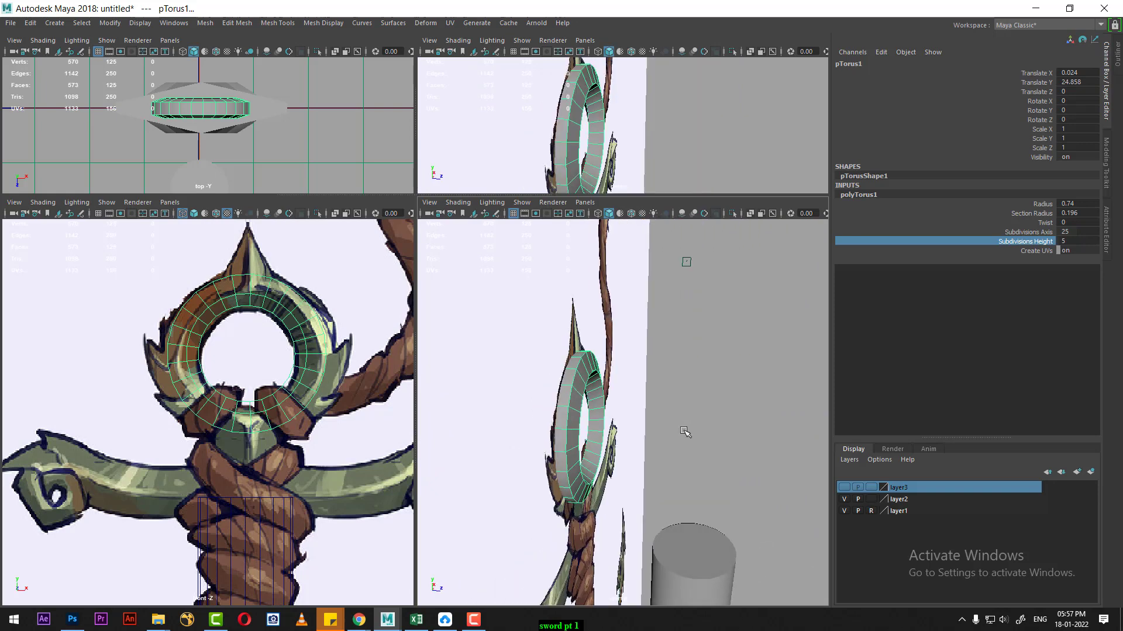
{"action": "key", "text": "w"}
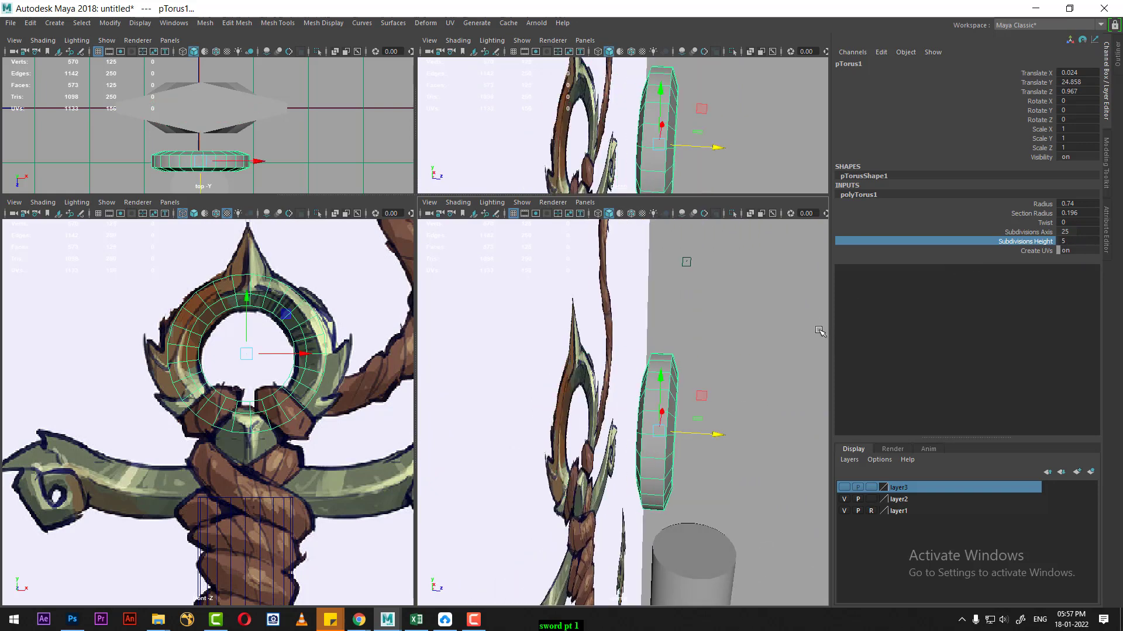
{"action": "middle_click_drag", "start_coordinate": [754, 349], "coordinate": [758, 315]}
{"action": "key", "text": "q"}
Reduce the torus height subdivisions to 4 and lower it to Translate Y 24.816.
{"action": "left_click_drag", "start_coordinate": [754, 315], "coordinate": [615, 389], "text": "alt"}
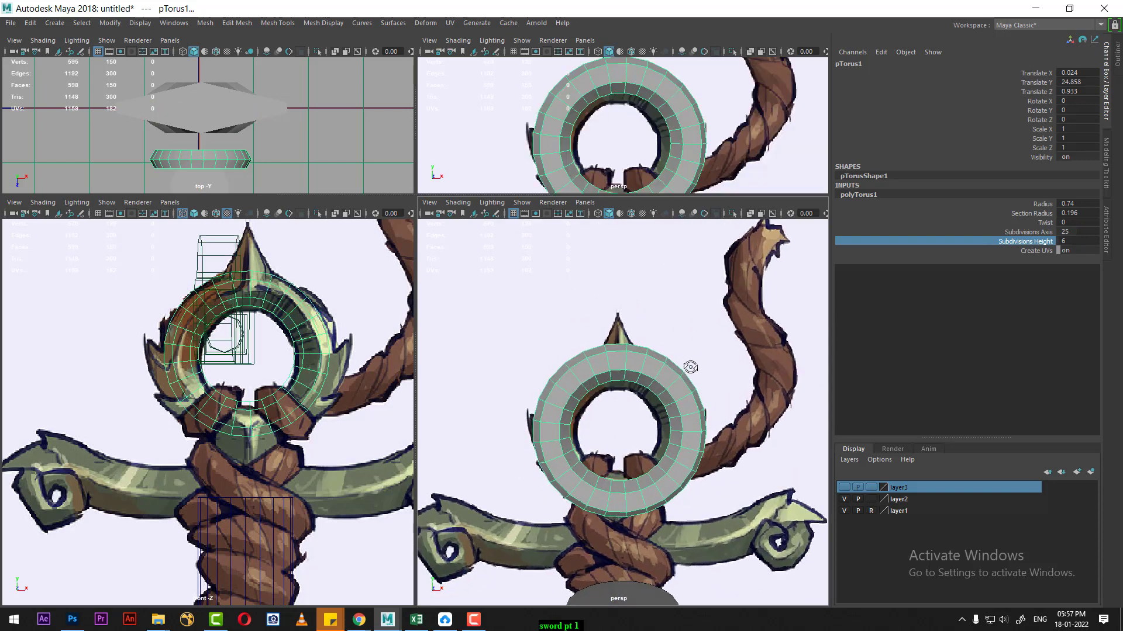
{"action": "left_click_drag", "start_coordinate": [688, 368], "coordinate": [755, 363], "text": "alt"}
{"action": "middle_click_drag", "start_coordinate": [658, 385], "coordinate": [649, 381]}
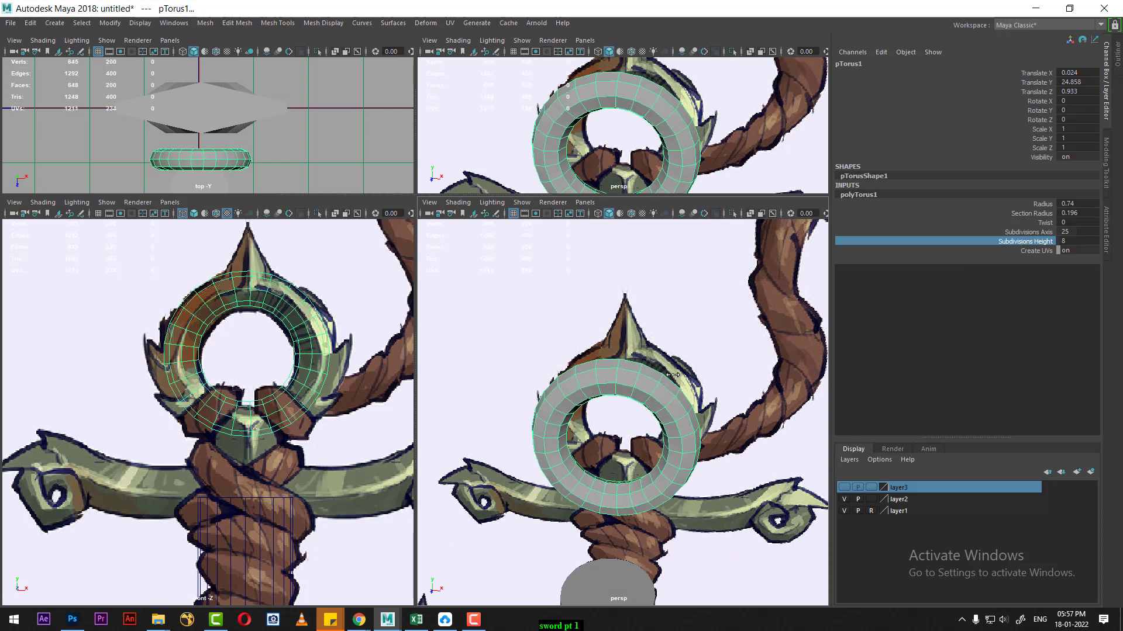
{"action": "left_click_drag", "start_coordinate": [649, 381], "coordinate": [598, 384], "text": "alt"}
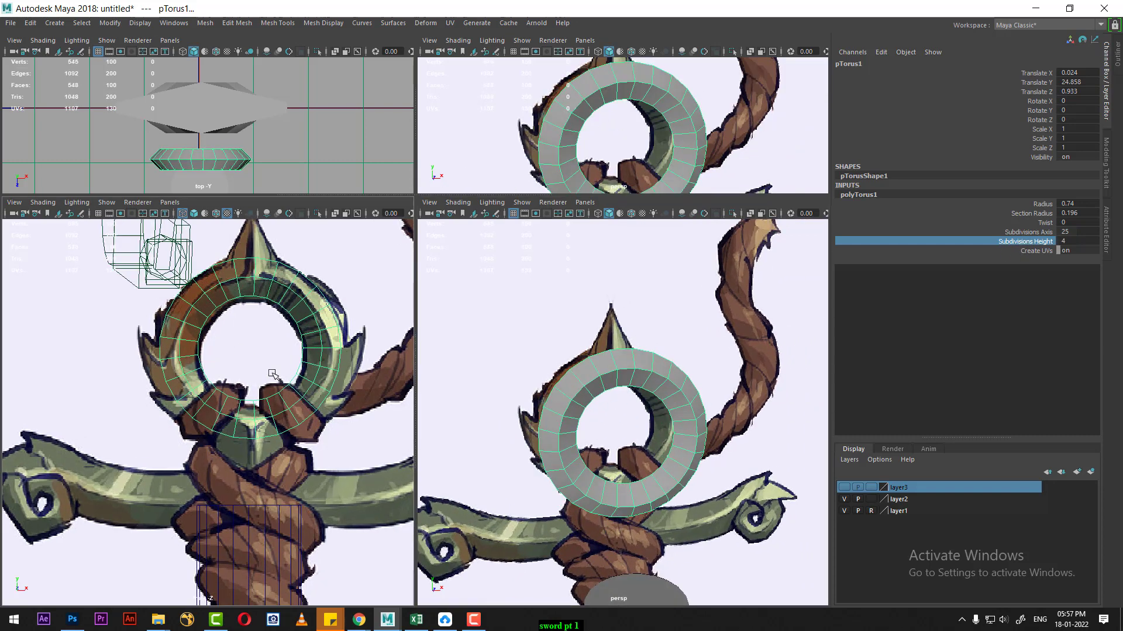
{"action": "left_click_drag", "start_coordinate": [263, 376], "coordinate": [260, 272], "text": "alt"}
{"action": "left_click_drag", "start_coordinate": [311, 386], "coordinate": [298, 392], "text": "alt"}
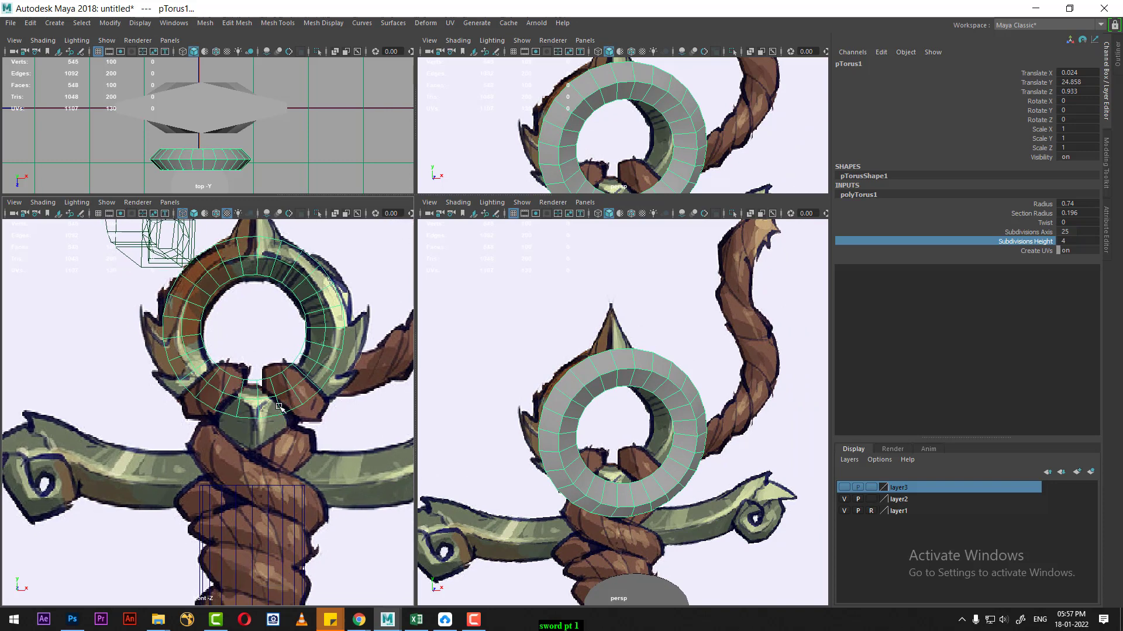
{"action": "key", "text": "w"}
{"action": "left_click_drag", "start_coordinate": [254, 274], "coordinate": [255, 279]}
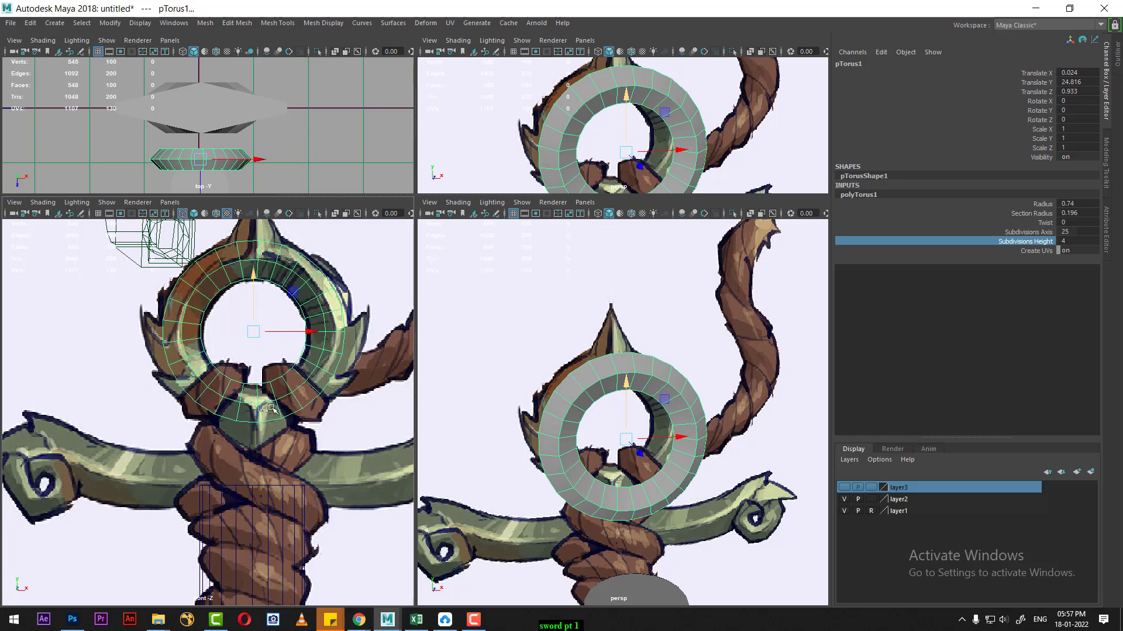
Select the grip cylinder to check its fit, then select the pommel torus.
{"action": "scroll", "coordinate": [255, 279], "scroll_direction": "down", "scroll_amount": 5}
{"action": "scroll", "coordinate": [228, 409], "scroll_direction": "up", "scroll_amount": 3}
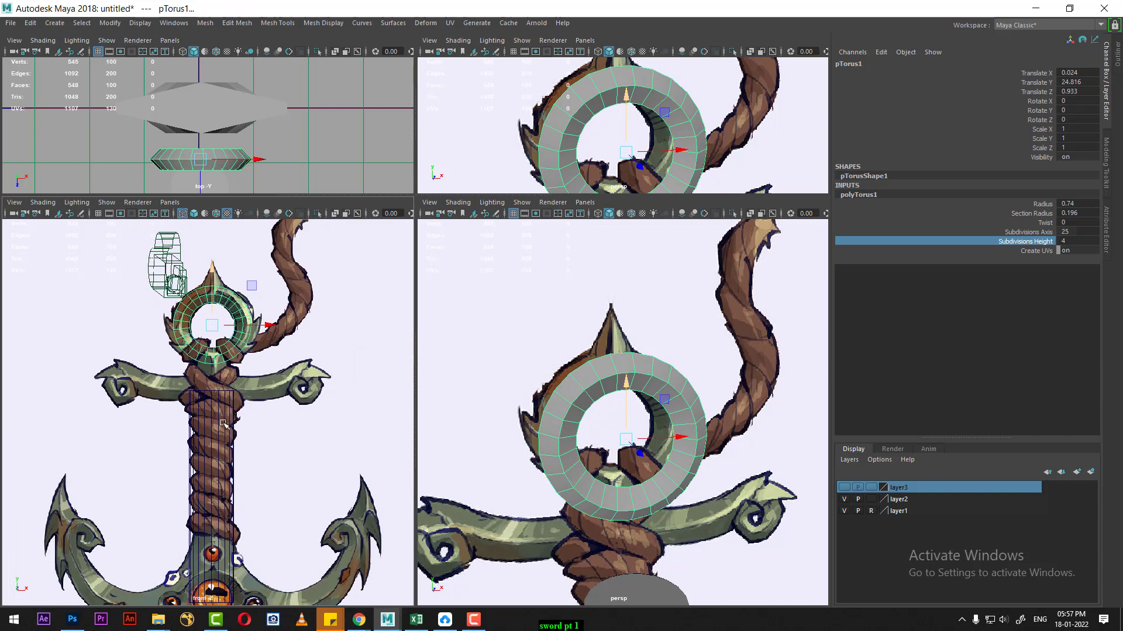
{"action": "middle_click_drag", "start_coordinate": [224, 424], "coordinate": [221, 363], "text": "alt"}
{"action": "left_click", "coordinate": [221, 363]}
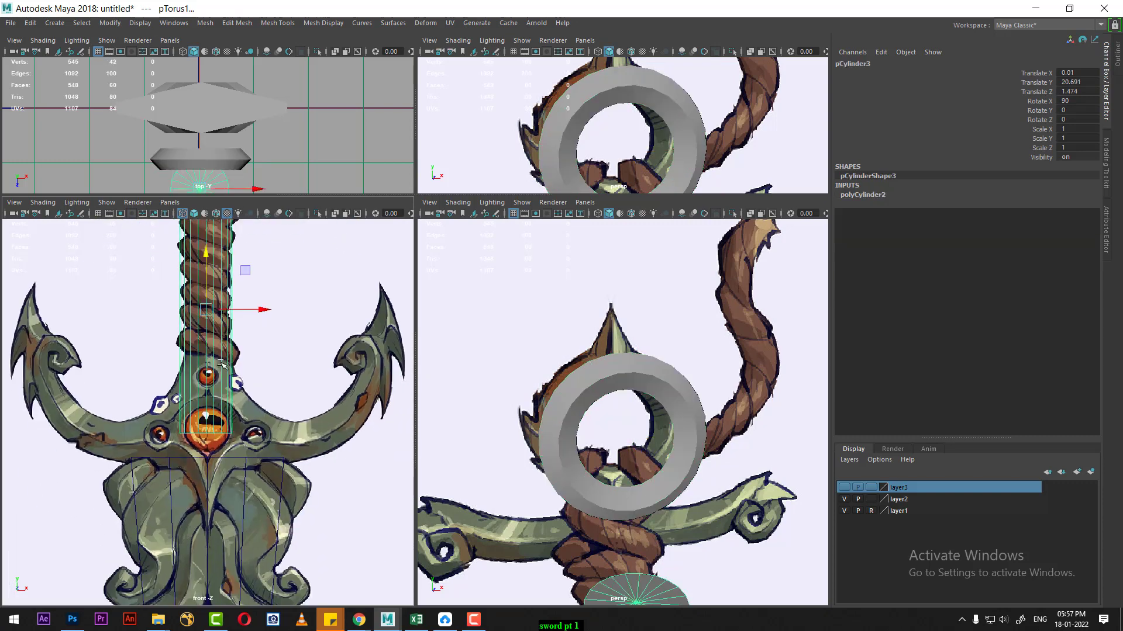
{"action": "scroll", "coordinate": [613, 428], "scroll_direction": "down", "scroll_amount": 3}
{"action": "scroll", "coordinate": [619, 468], "scroll_direction": "down", "scroll_amount": 3}
{"action": "scroll", "coordinate": [624, 520], "scroll_direction": "down", "scroll_amount": 2}
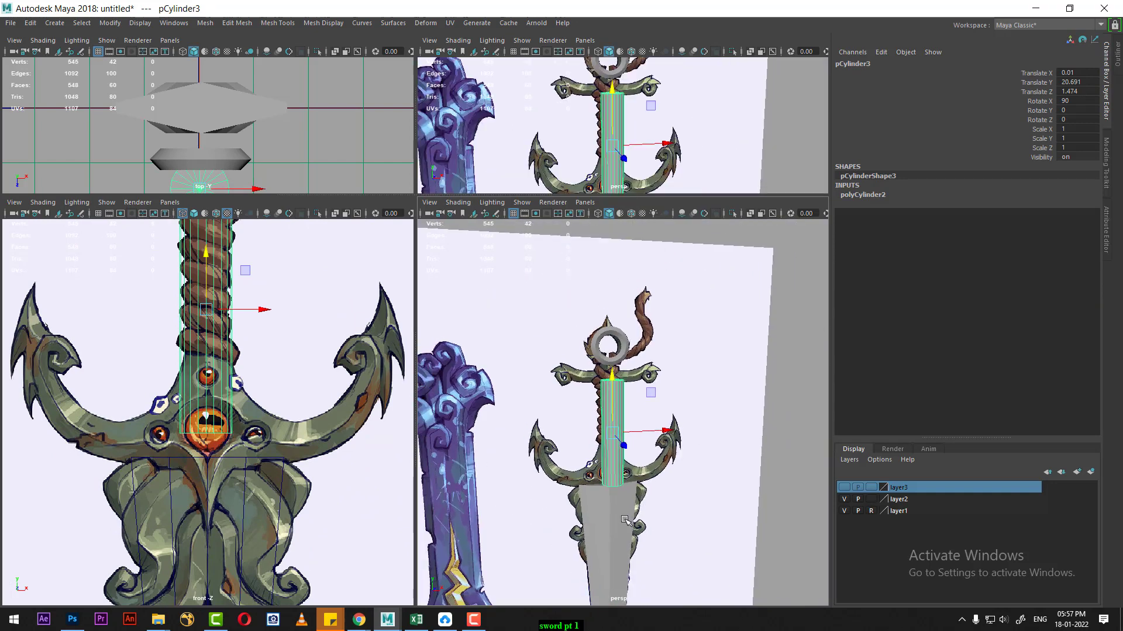
{"action": "left_click_drag", "start_coordinate": [625, 519], "coordinate": [652, 501], "text": "alt"}
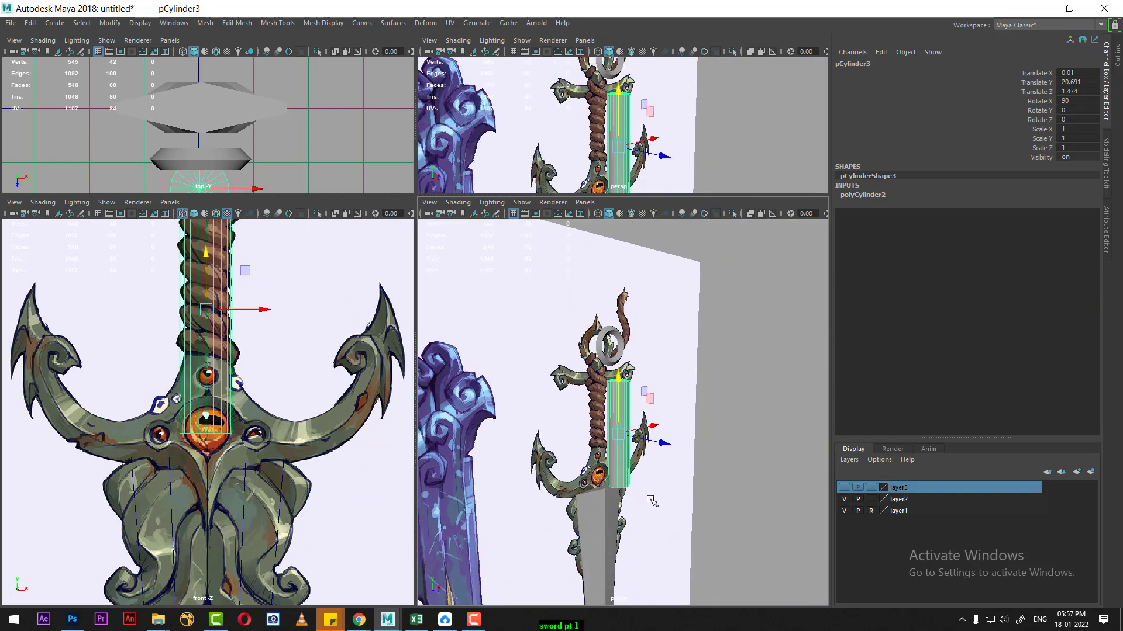
{"action": "left_click", "coordinate": [620, 353]}
{"action": "scroll", "coordinate": [245, 182], "scroll_direction": "down", "scroll_amount": 4}
In the wireframe top view, centre the torus on the blade at Translate Z -0.007.
{"action": "key", "text": "space"}
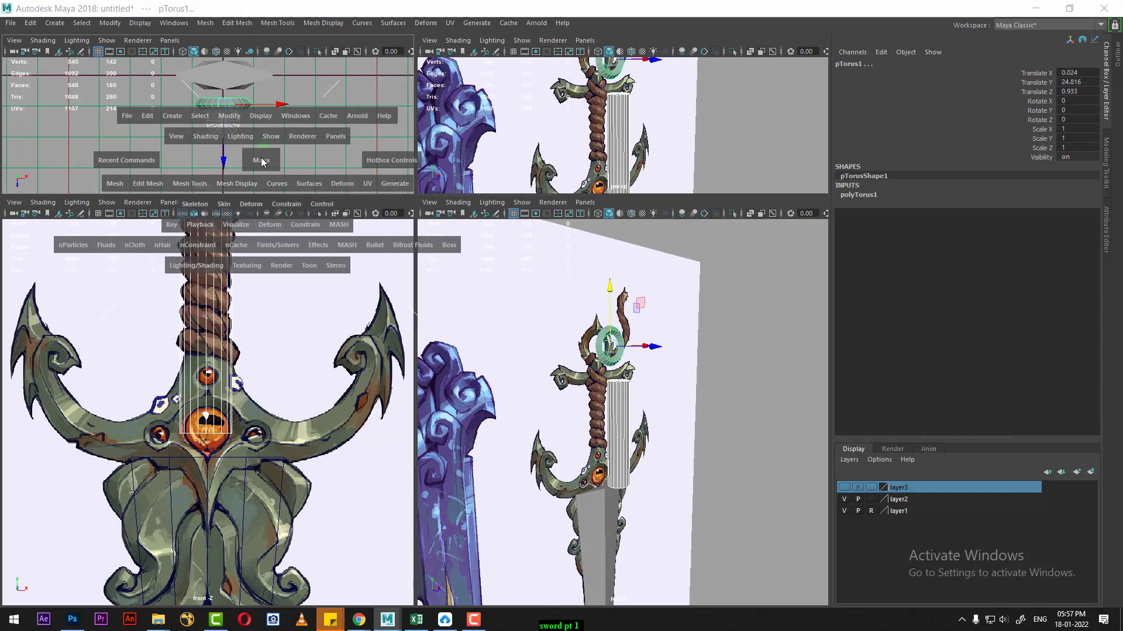
{"action": "left_click_drag", "start_coordinate": [453, 334], "coordinate": [462, 220]}
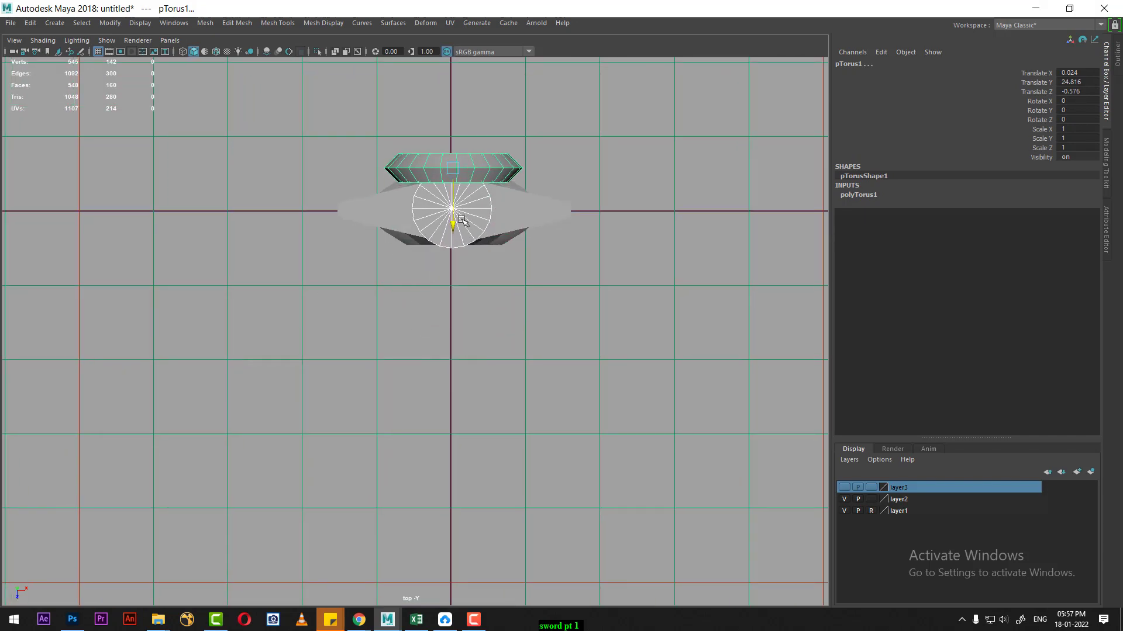
{"action": "left_click", "coordinate": [529, 263]}
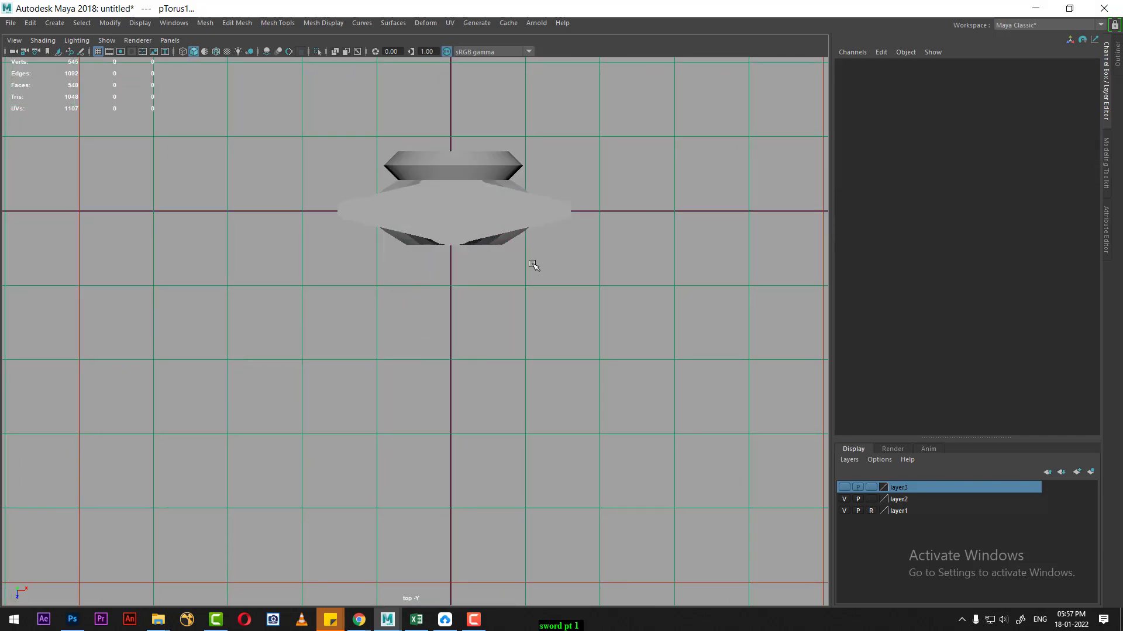
{"action": "left_click", "coordinate": [492, 174]}
{"action": "left_click_drag", "start_coordinate": [454, 213], "coordinate": [454, 255]}
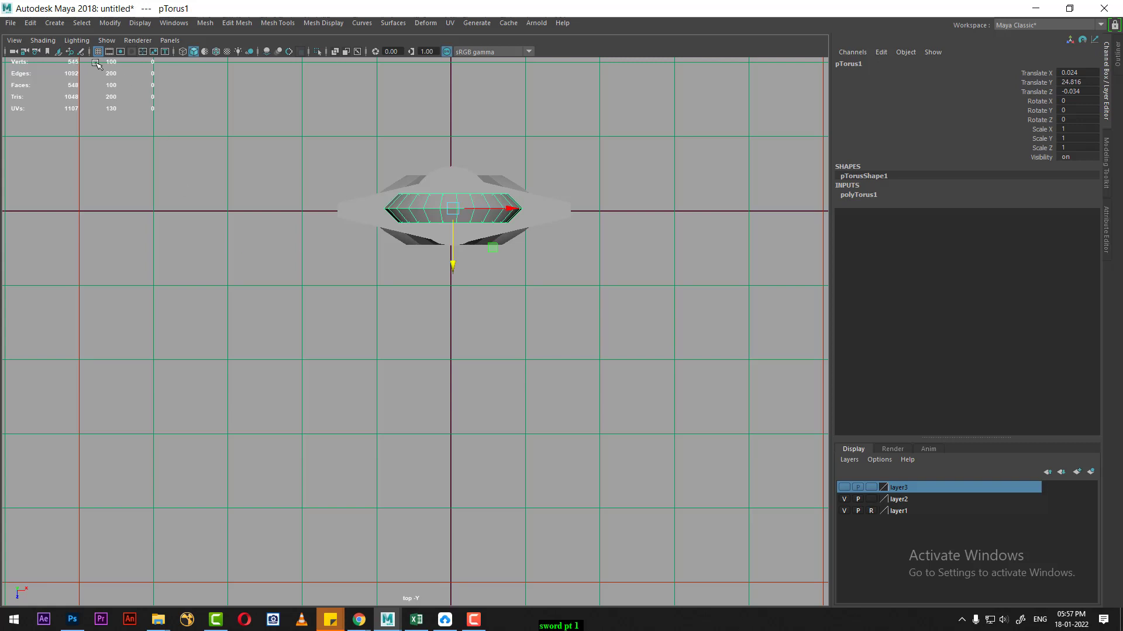
{"action": "key", "text": "4"}
{"action": "scroll", "coordinate": [582, 324], "scroll_direction": "up", "scroll_amount": 2}
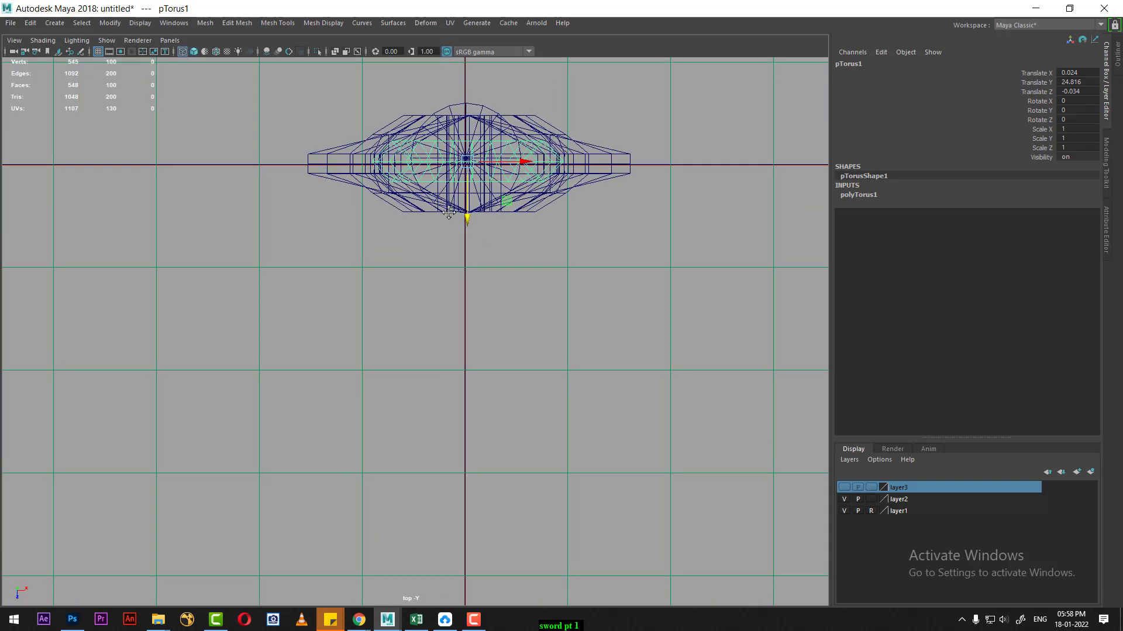
{"action": "scroll", "coordinate": [524, 333], "scroll_direction": "up", "scroll_amount": 2}
{"action": "left_click_drag", "start_coordinate": [496, 254], "coordinate": [491, 255]}
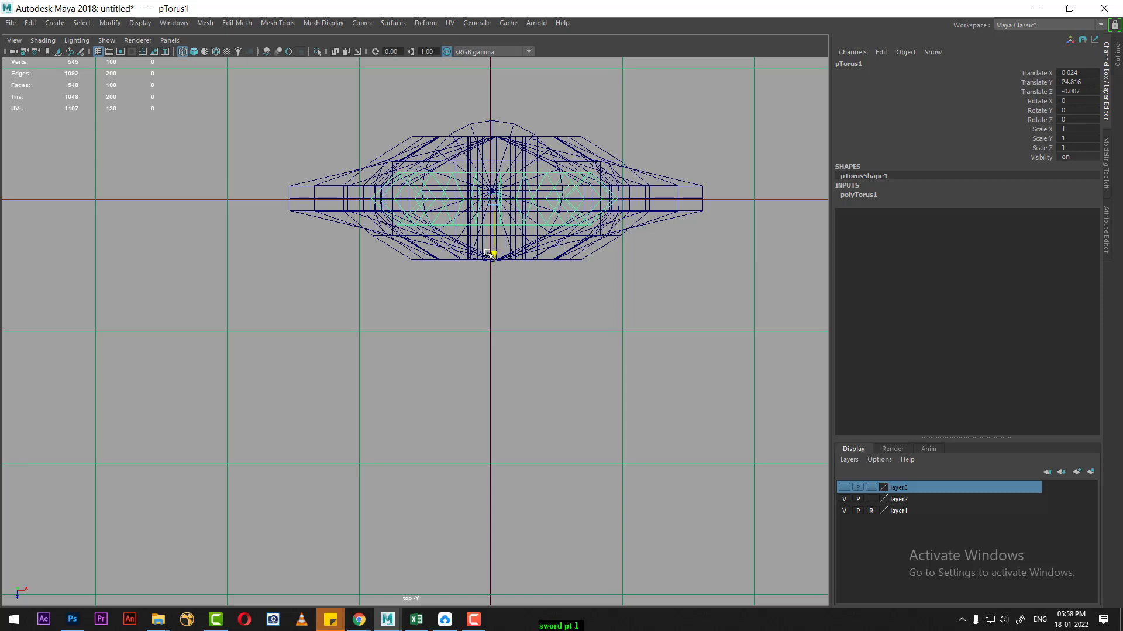
Centre grip cylinder pCylinder3 on the blade's depth at Translate Z -0.009.
{"action": "left_click", "coordinate": [546, 353]}
{"action": "left_click", "coordinate": [505, 129]}
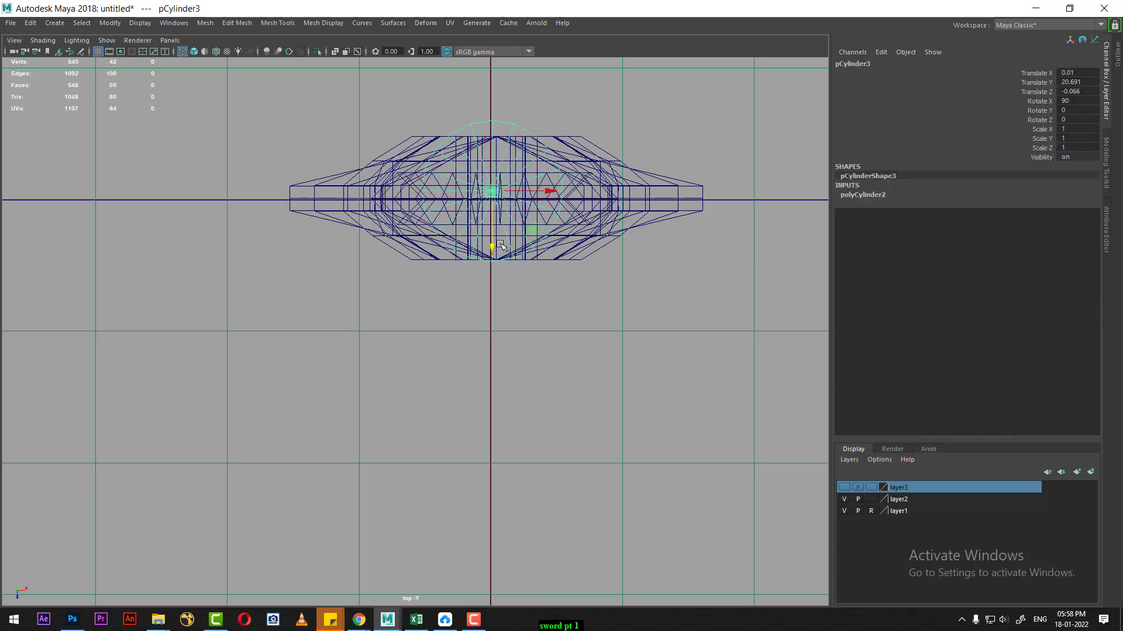
{"action": "left_click_drag", "start_coordinate": [501, 246], "coordinate": [491, 253]}
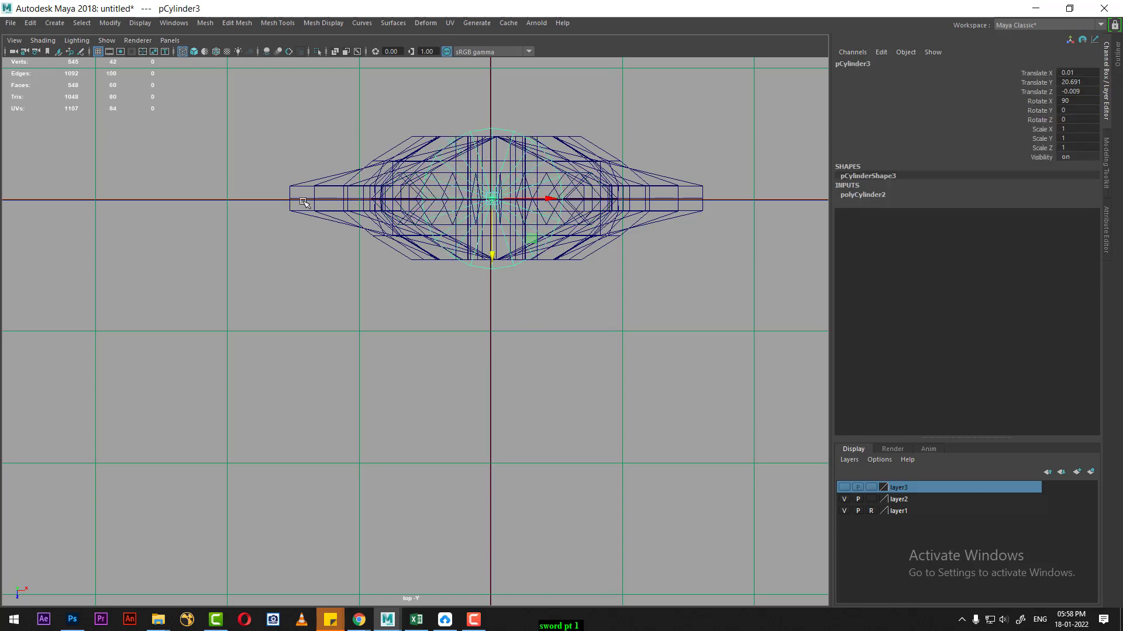
{"action": "key", "text": "space"}
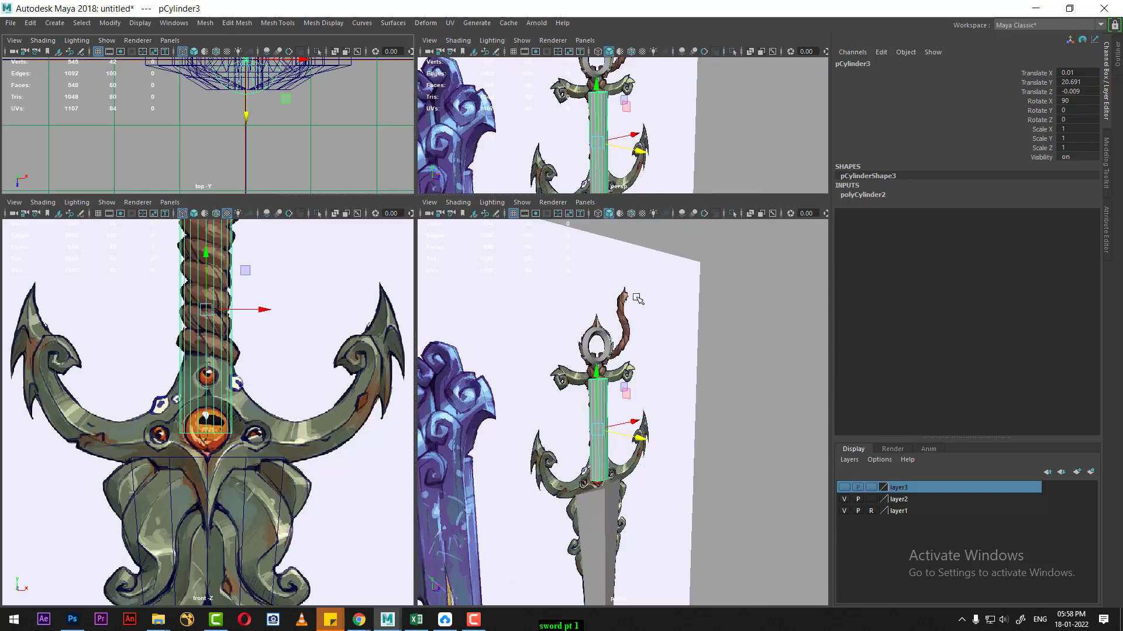
Duplicate the torus, grip and blade and move the copy right of the reference.
{"action": "key", "text": "space"}
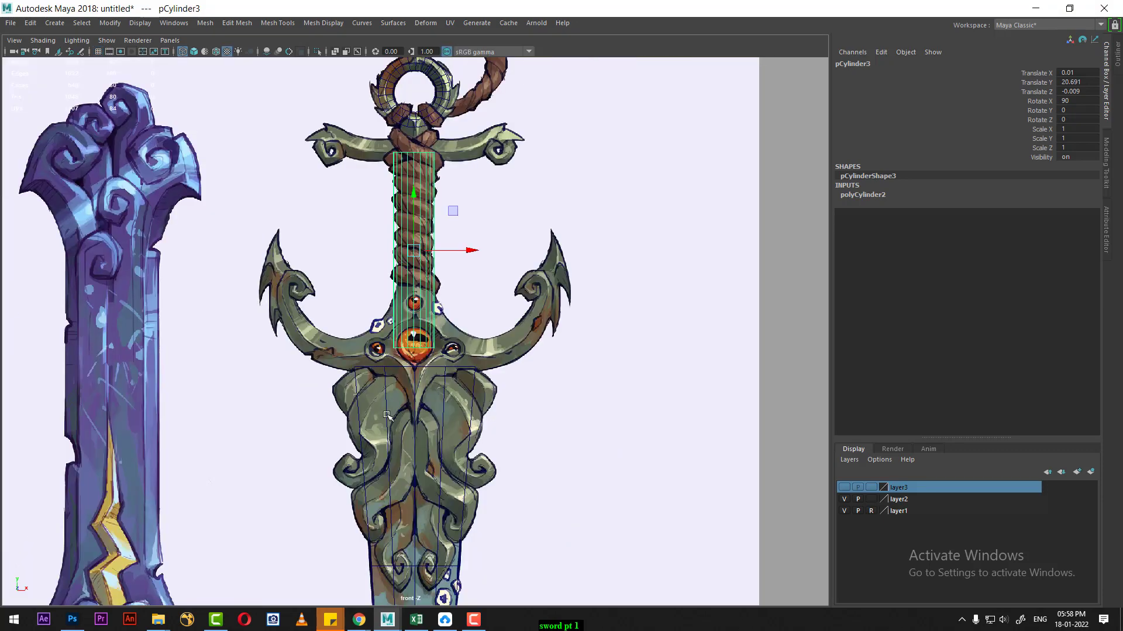
{"action": "scroll", "coordinate": [491, 365], "scroll_direction": "up", "scroll_amount": 2}
{"action": "scroll", "coordinate": [492, 365], "scroll_direction": "up", "scroll_amount": 2}
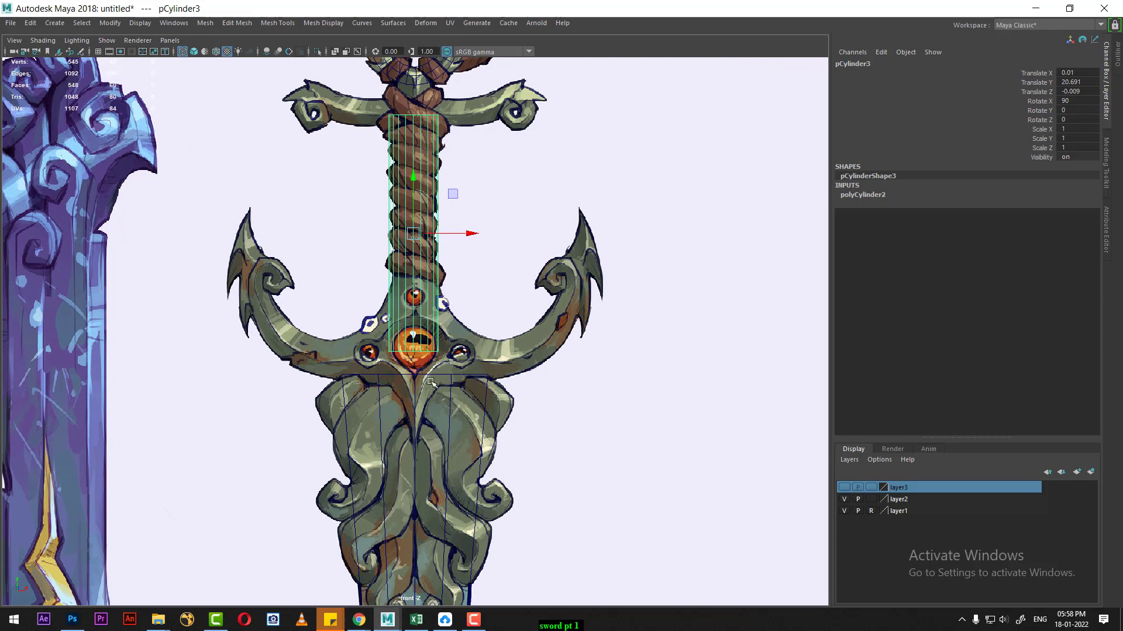
{"action": "scroll", "coordinate": [468, 433], "scroll_direction": "down", "scroll_amount": 5}
{"action": "scroll", "coordinate": [445, 421], "scroll_direction": "up", "scroll_amount": 1}
{"action": "scroll", "coordinate": [426, 408], "scroll_direction": "up", "scroll_amount": 1}
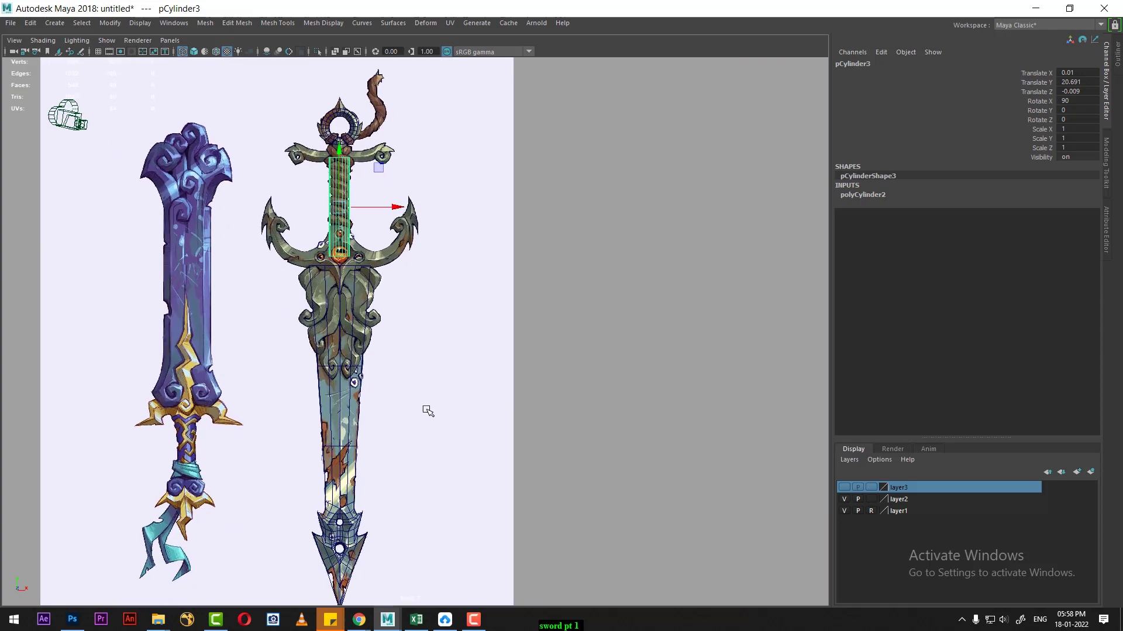
{"action": "scroll", "coordinate": [398, 375], "scroll_direction": "up", "scroll_amount": 1}
{"action": "scroll", "coordinate": [382, 352], "scroll_direction": "up", "scroll_amount": 1}
{"action": "scroll", "coordinate": [386, 363], "scroll_direction": "up", "scroll_amount": 1}
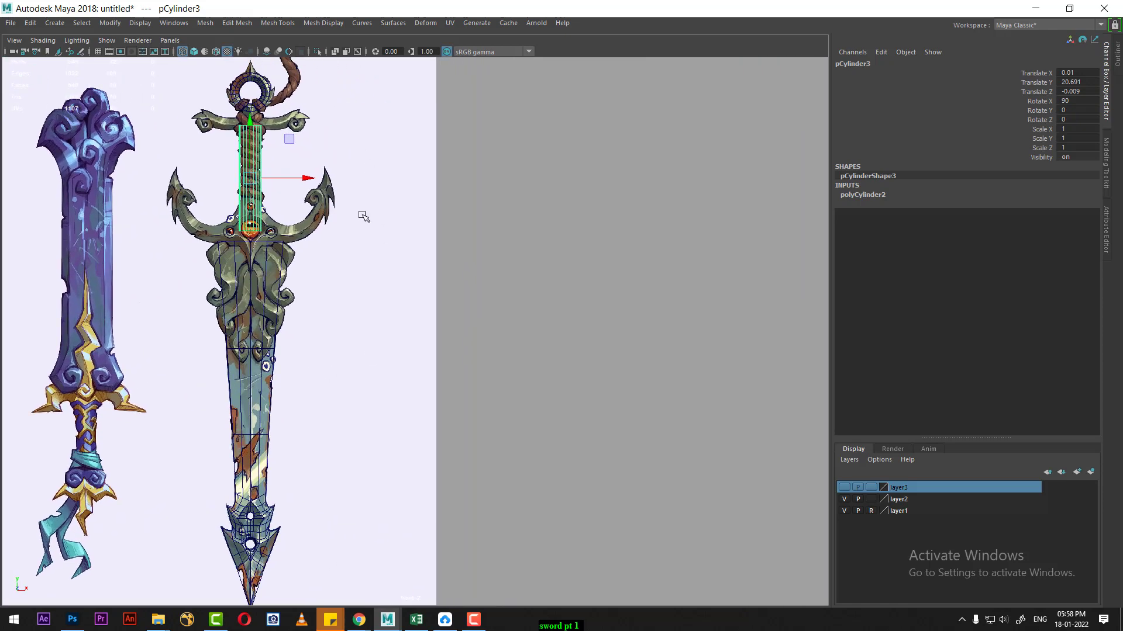
{"action": "left_click_drag", "start_coordinate": [217, 64], "coordinate": [278, 506]}
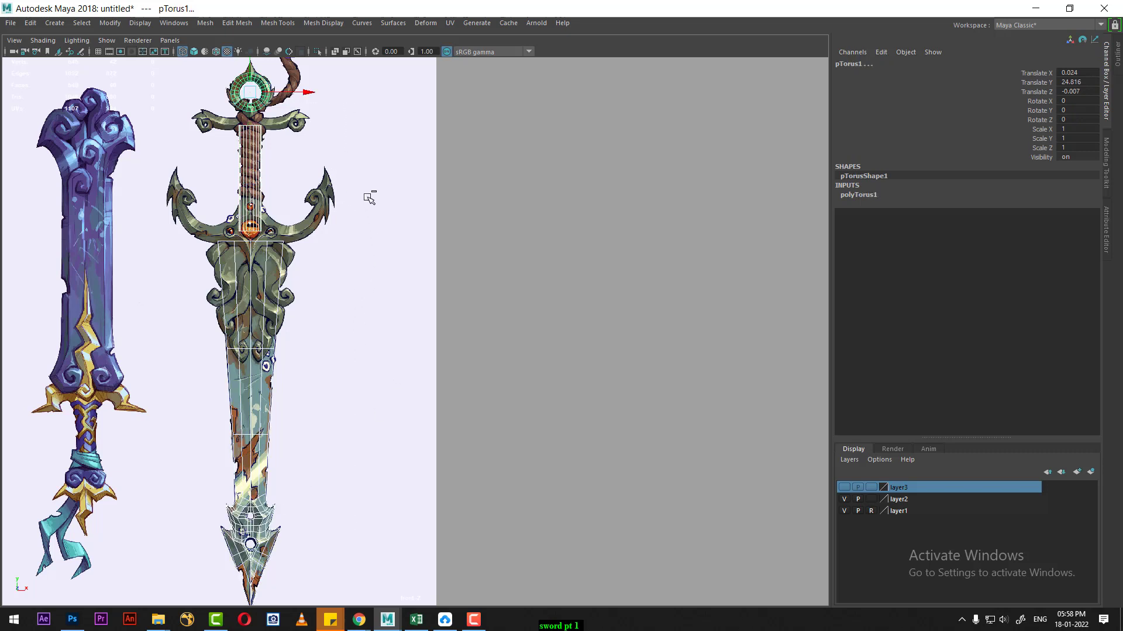
{"action": "key", "text": "ctrl+d"}
{"action": "left_click_drag", "start_coordinate": [307, 92], "coordinate": [605, 104]}
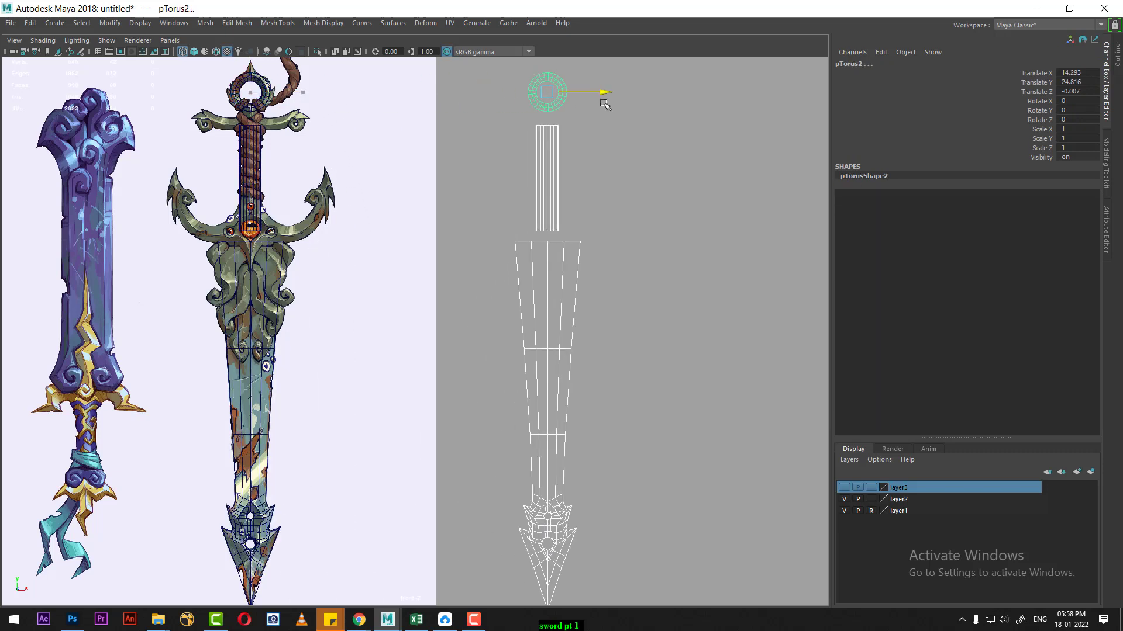
{"action": "key", "text": "5"}
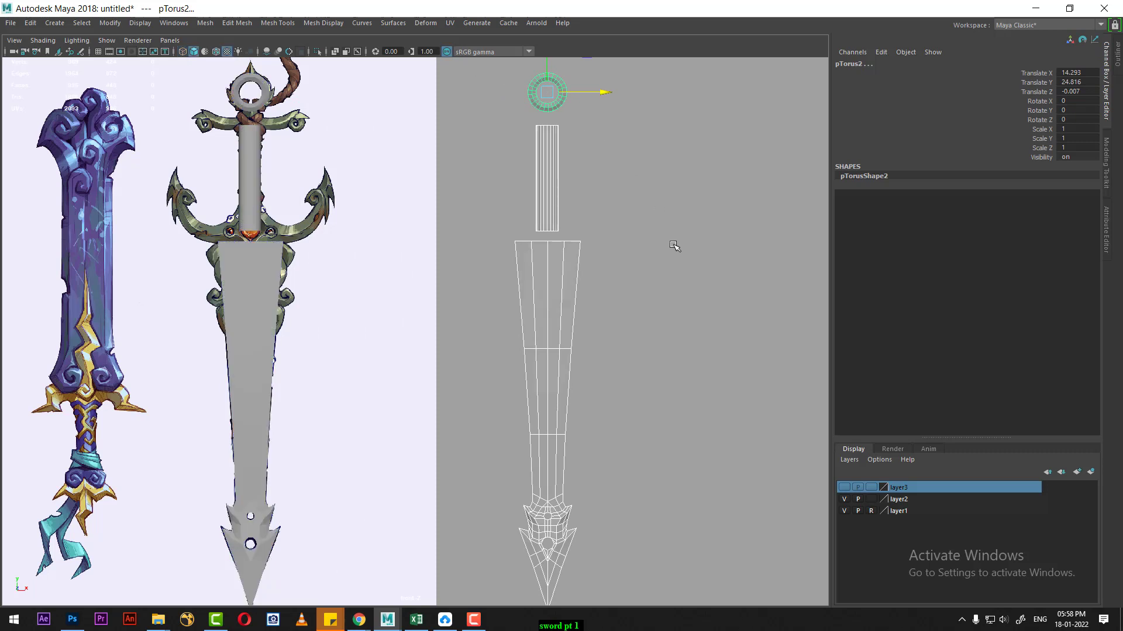
Select the duplicated pieces, then select the original blade mesh pCube6 in wireframe.
{"action": "left_click", "coordinate": [668, 262]}
{"action": "left_click_drag", "start_coordinate": [588, 119], "coordinate": [543, 572]}
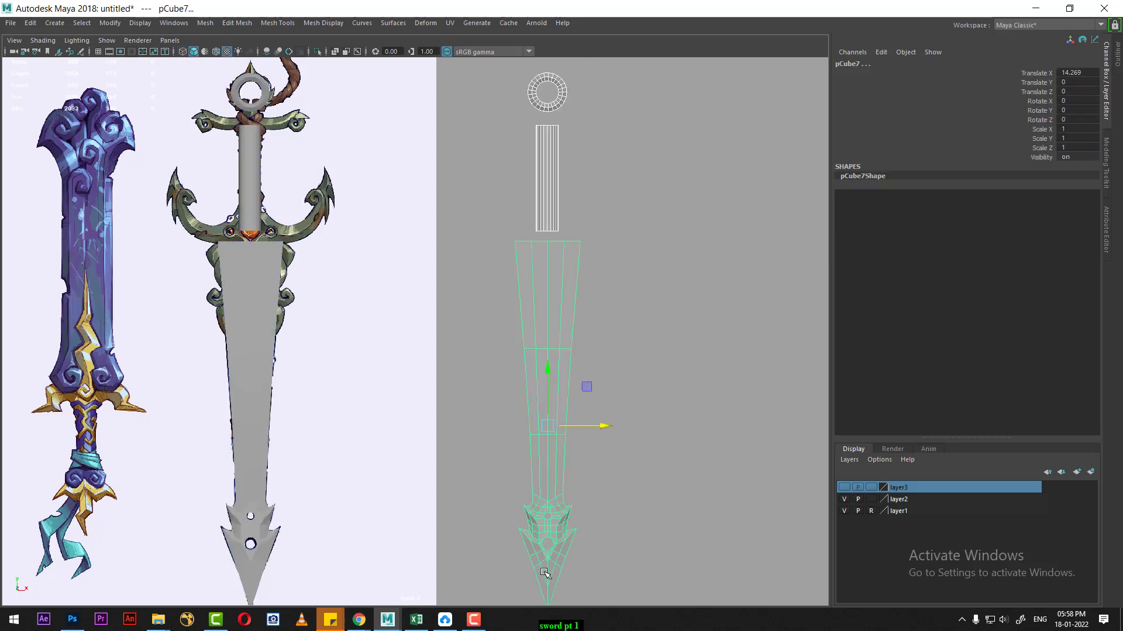
{"action": "middle_click_drag", "start_coordinate": [692, 448], "coordinate": [682, 435], "text": "alt"}
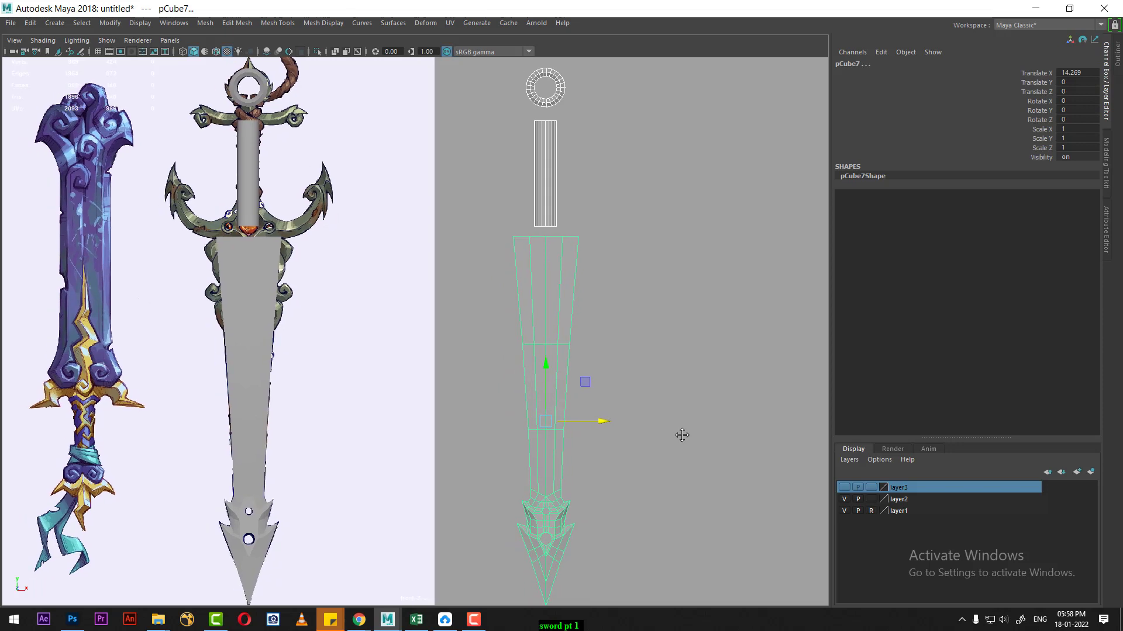
{"action": "left_click", "coordinate": [241, 380]}
{"action": "key", "text": "4"}
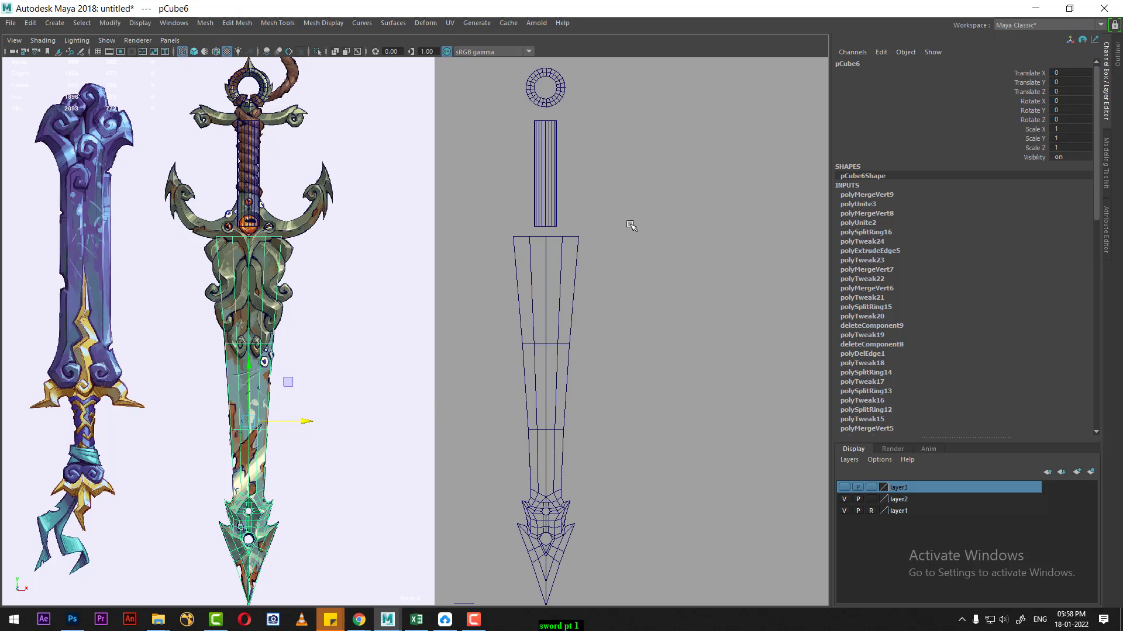
{"action": "middle_click_drag", "start_coordinate": [630, 225], "coordinate": [648, 230], "text": "alt"}
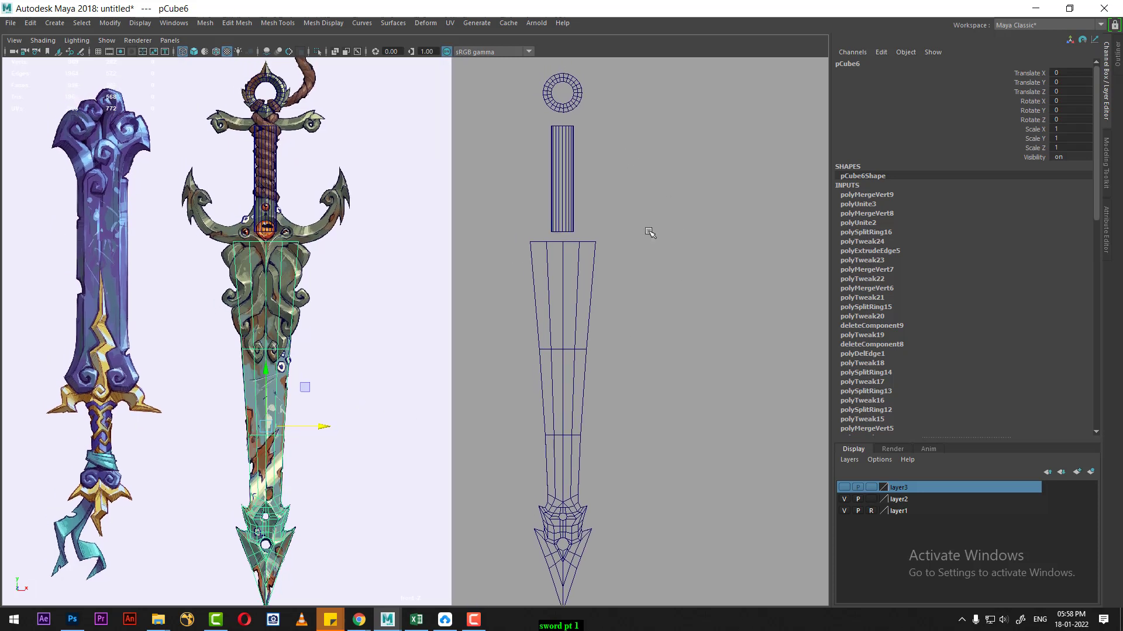
{"action": "mouse_move", "coordinate": [661, 383]}
{"action": "left_mouse_down", "text": "alt"}
{"action": "mouse_move", "coordinate": [664, 356]}
{"action": "mouse_move", "coordinate": [652, 376]}
{"action": "mouse_move", "coordinate": [659, 388]}
{"action": "mouse_move", "coordinate": [639, 363]}
{"action": "left_mouse_up", "text": "alt"}
{"action": "left_click", "coordinate": [474, 619]}
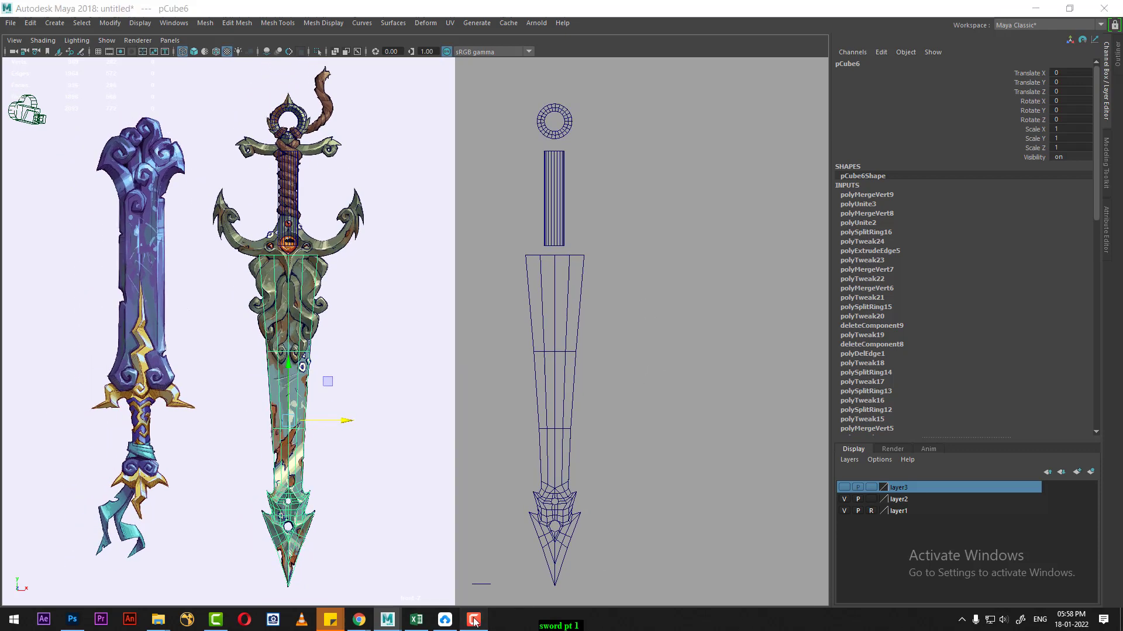